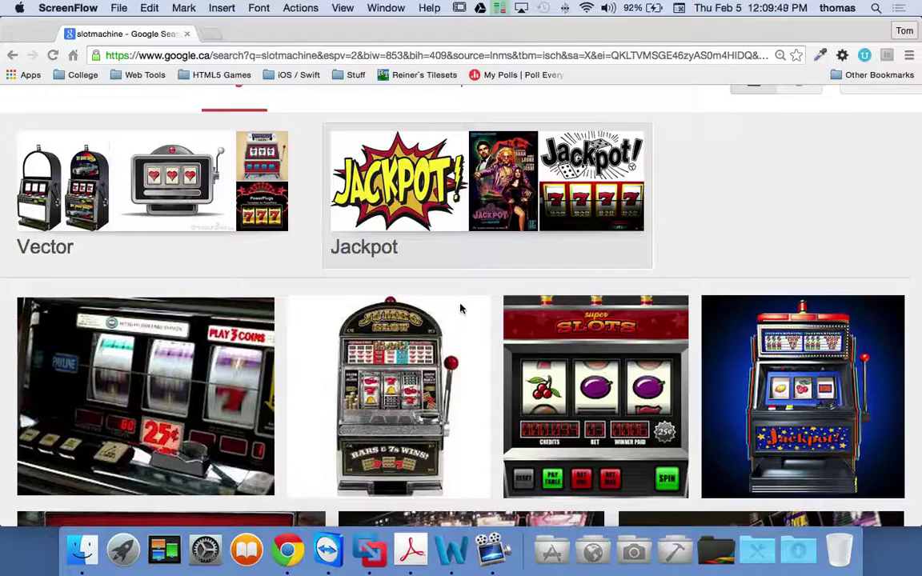
# - Scroll the slotmachine image results and open the Jumbo Slot preview (1000 × 1000, goldfrapp.co.uk)
pyautogui.scroll(-3, 460, 308)
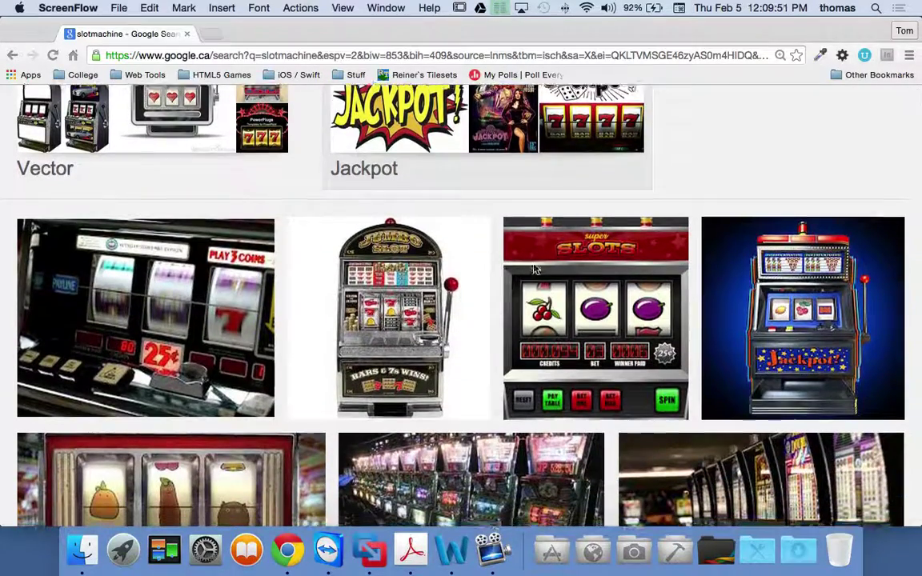
pyautogui.scroll(-2, 534, 269)
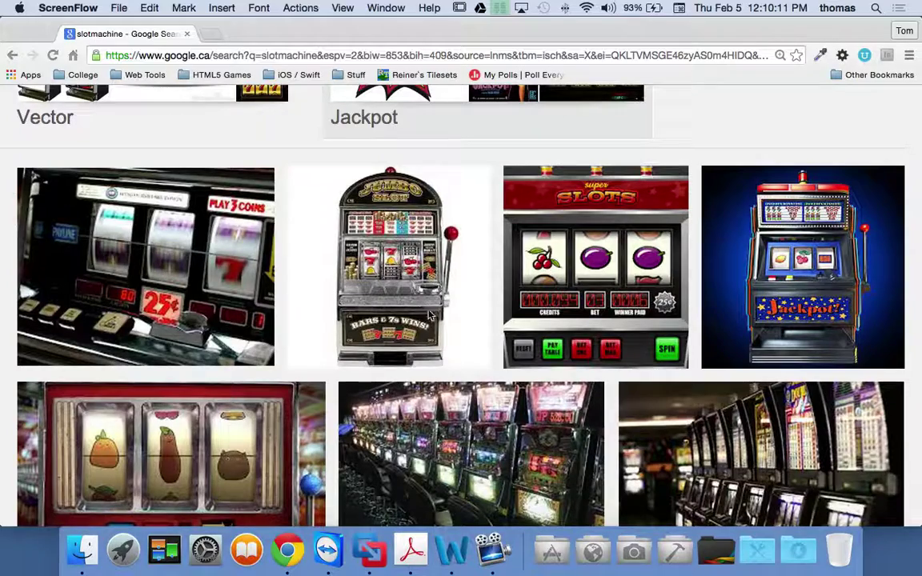
pyautogui.scroll(-1, 526, 222)
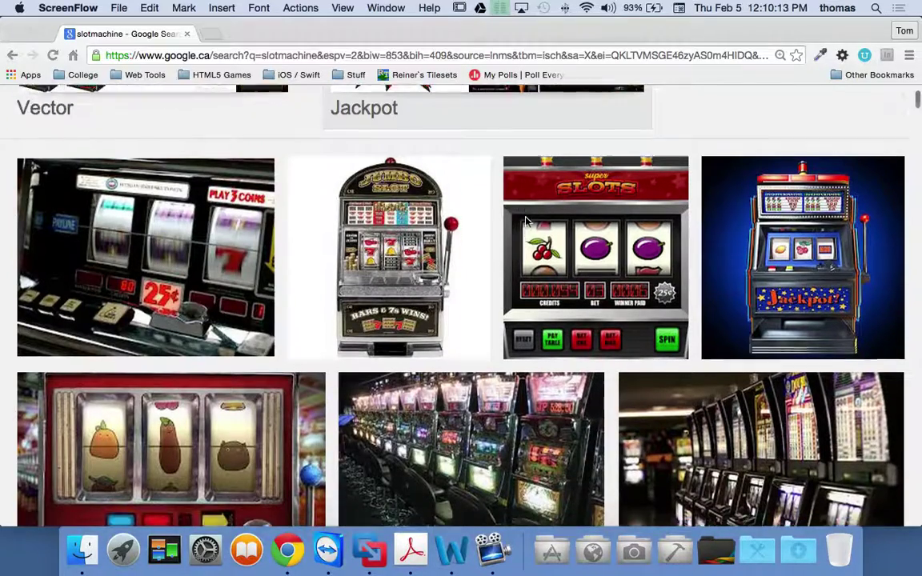
pyautogui.scroll(-2, 526, 221)
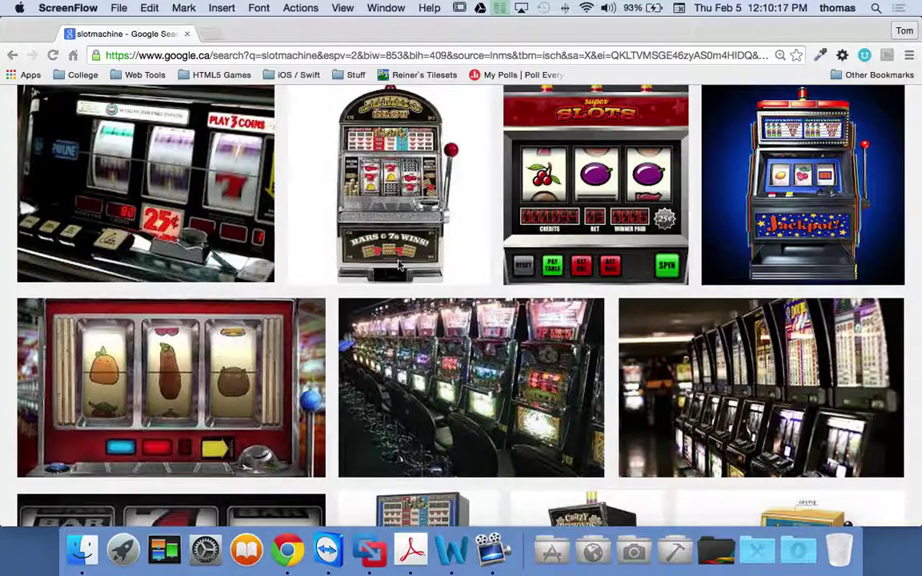
pyautogui.click(414, 209)
pyautogui.click(414, 209)
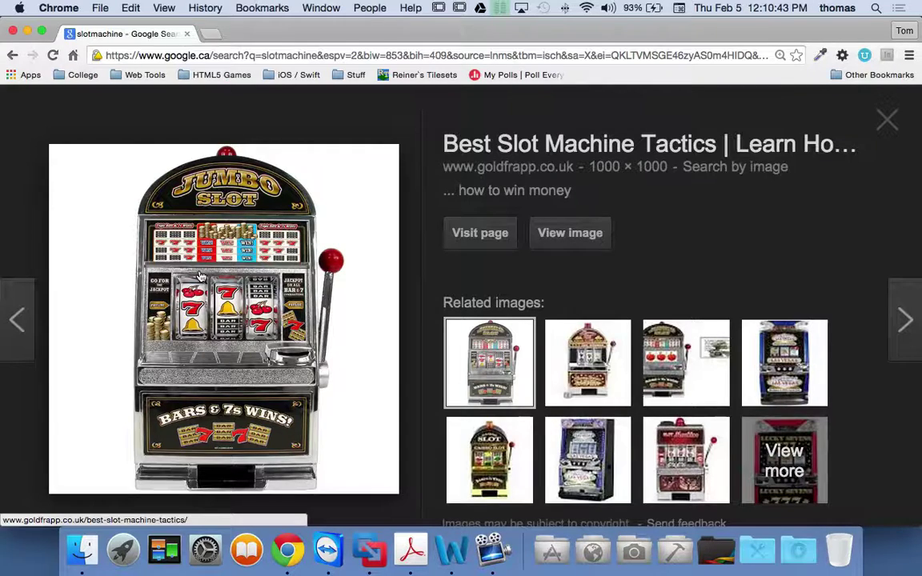
# - Visit the goldfrapp article and open slot2.jpg on its own at full size
pyautogui.click(180, 247)
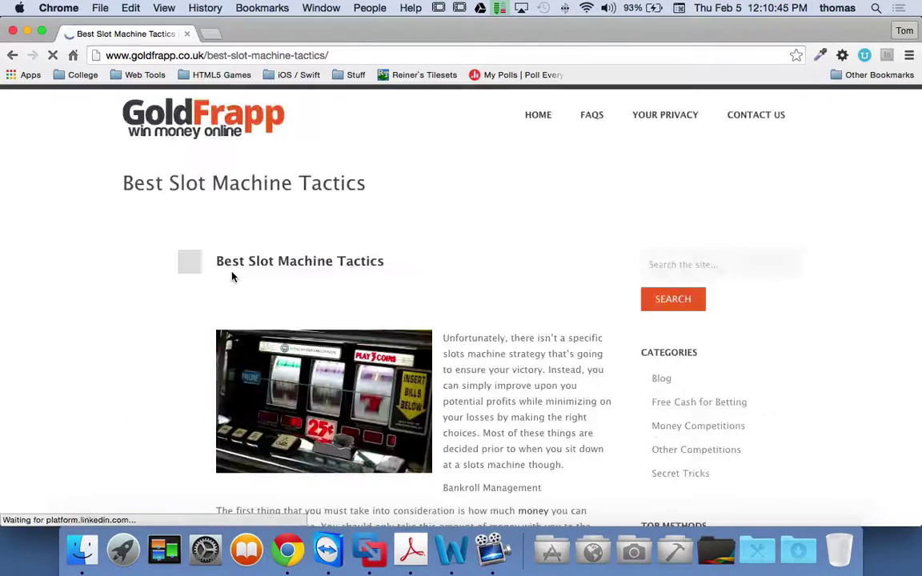
pyautogui.scroll(-2, 351, 259)
pyautogui.scroll(-10, 351, 258)
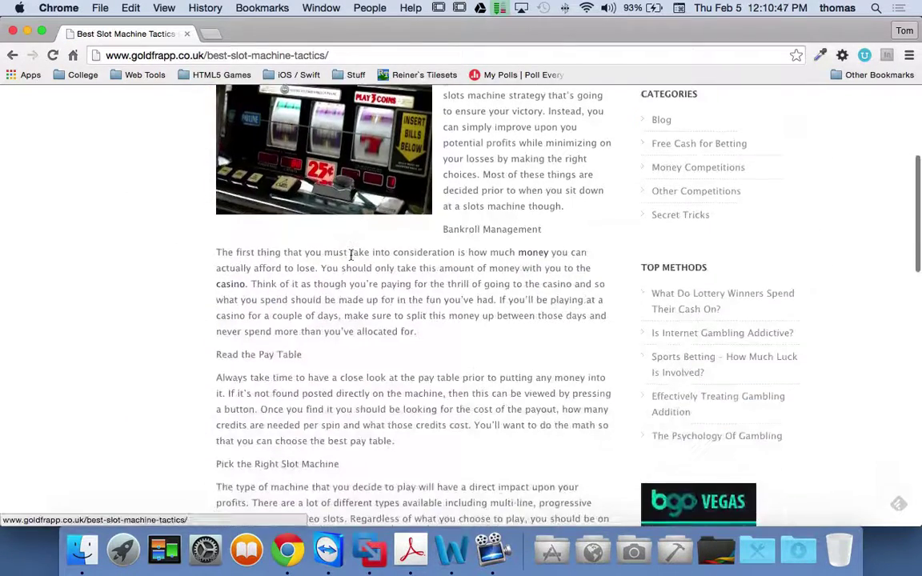
pyautogui.click(342, 261)
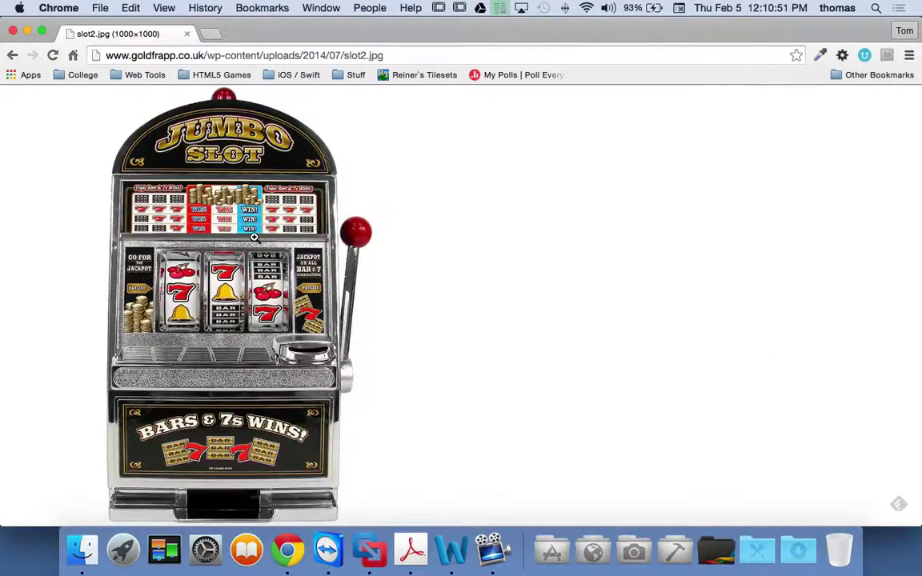
pyautogui.click(232, 217)
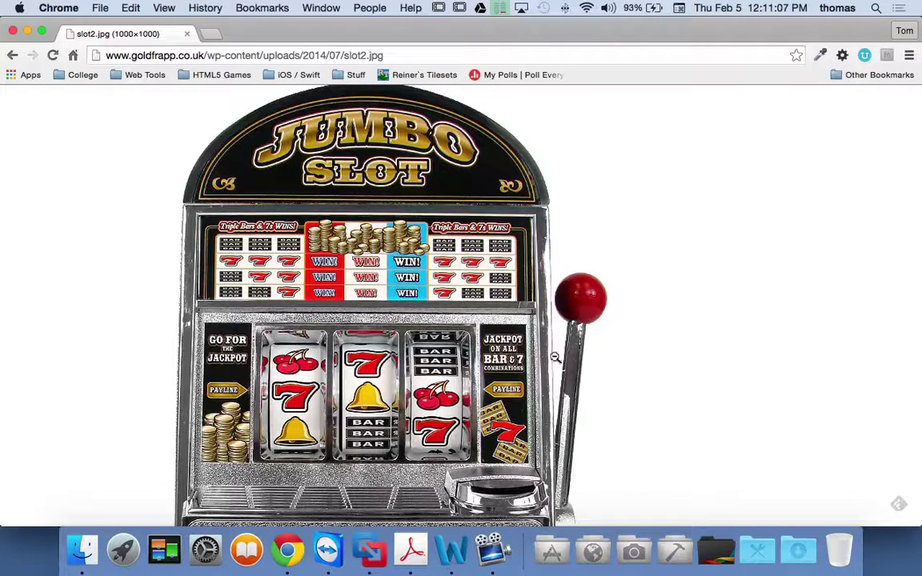
# - Scroll around the full-size slot2.jpg image to inspect it
pyautogui.scroll(-5, 518, 450)
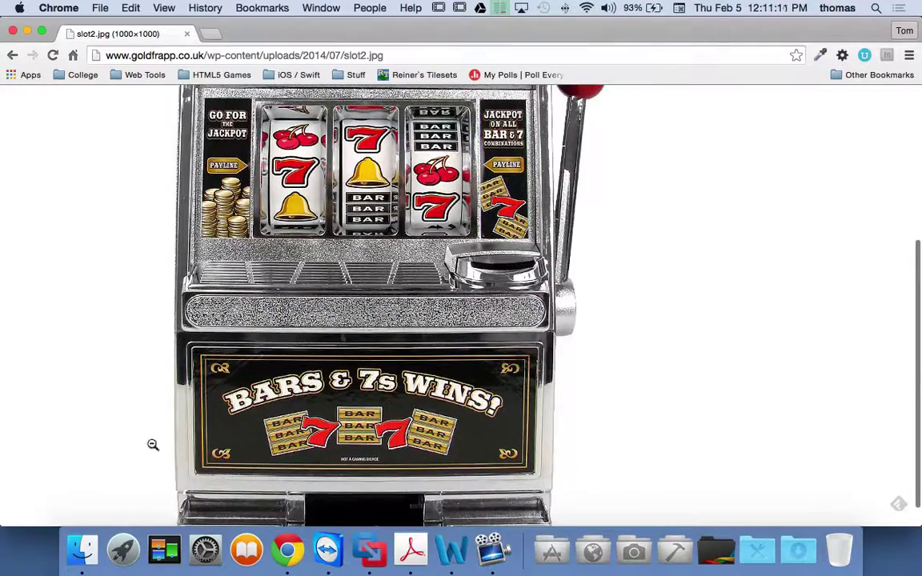
pyautogui.scroll(-2, 494, 420)
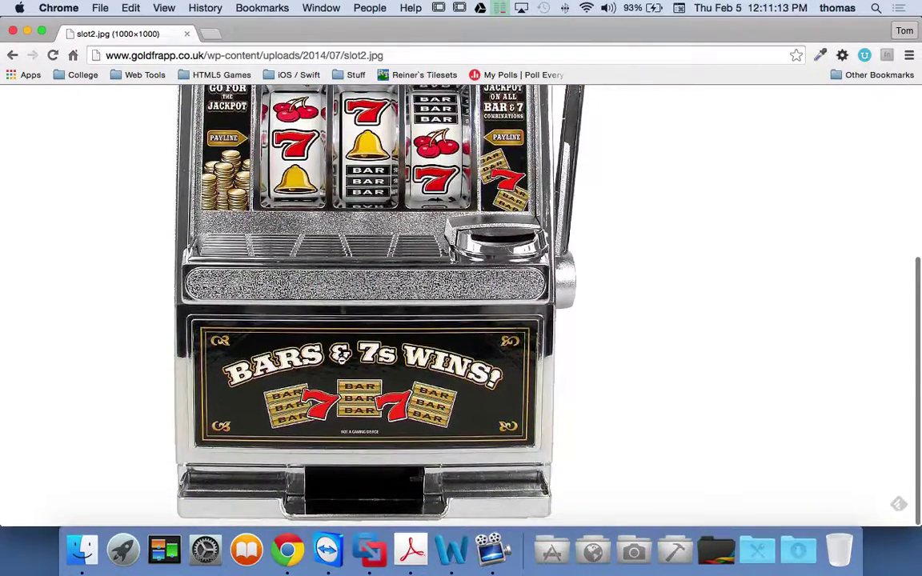
pyautogui.scroll(4, 402, 371)
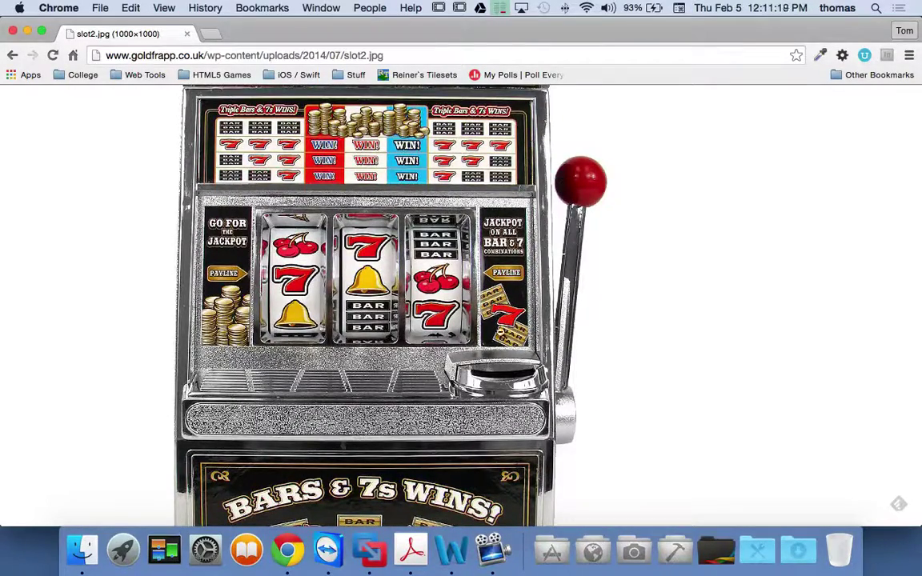
pyautogui.scroll(-1, 484, 362)
pyautogui.scroll(-3, 484, 362)
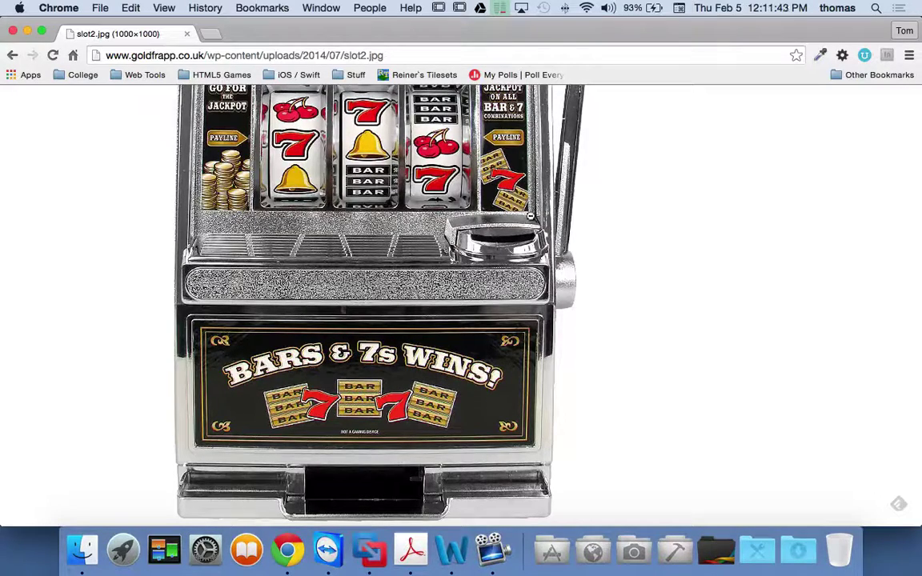
pyautogui.scroll(-3, 453, 327)
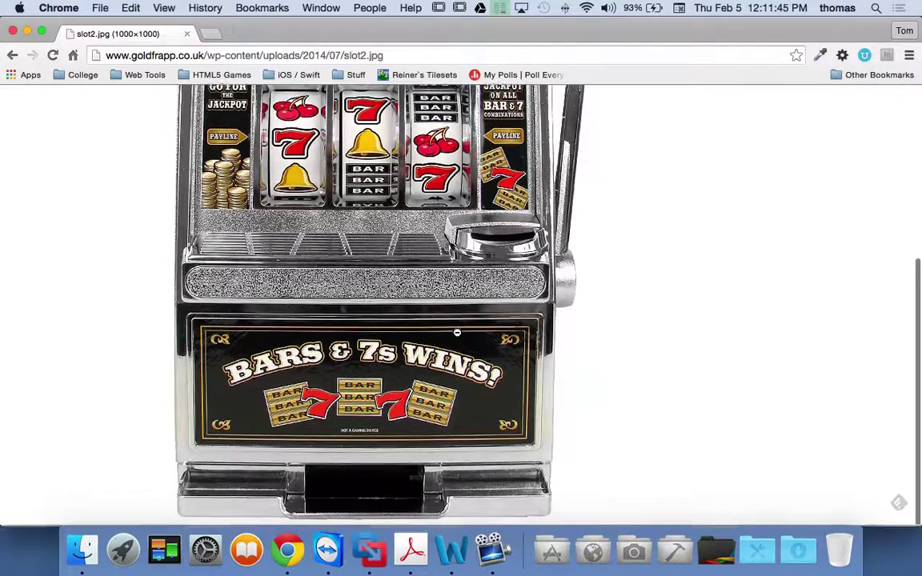
pyautogui.scroll(5, 333, 312)
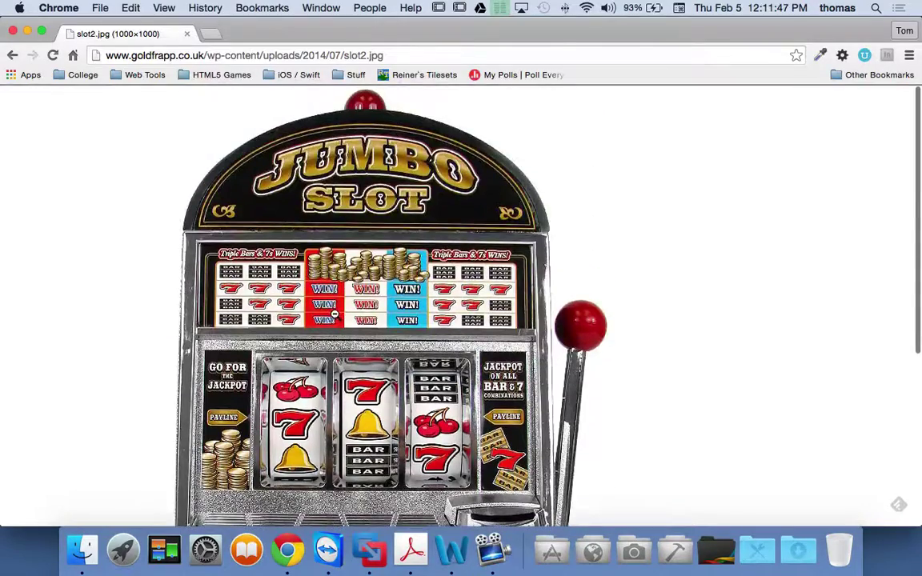
pyautogui.scroll(-2, 395, 303)
pyautogui.scroll(-5, 395, 303)
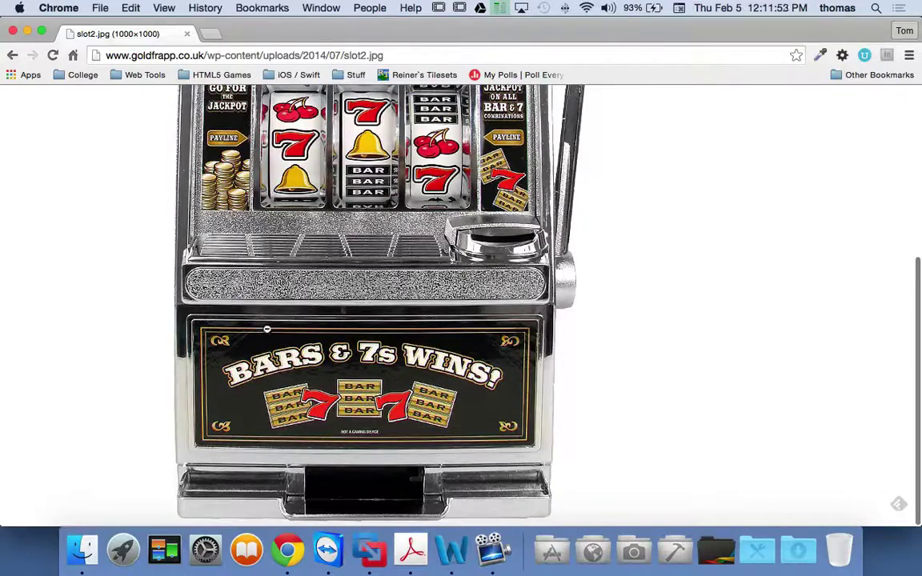
pyautogui.scroll(7, 583, 320)
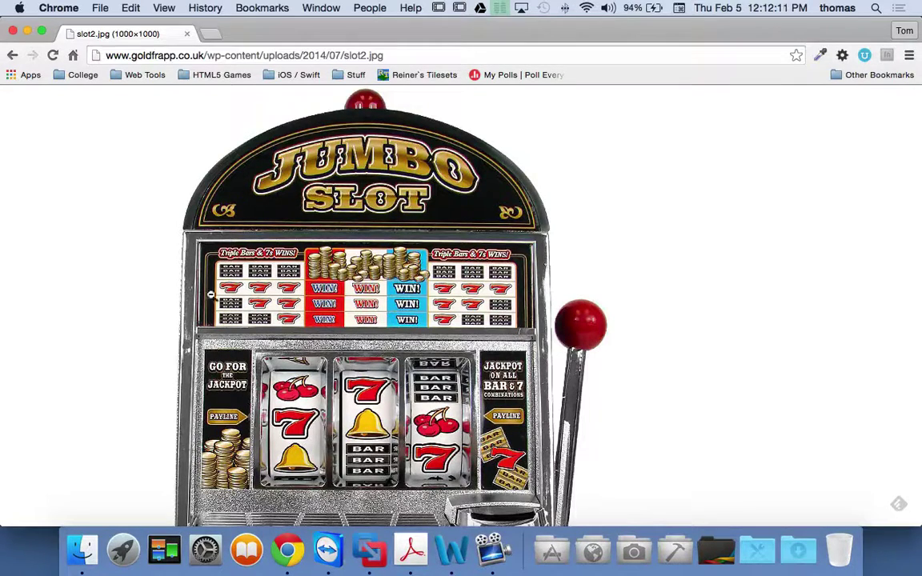
pyautogui.scroll(-2, 192, 267)
pyautogui.scroll(-2, 444, 193)
pyautogui.scroll(-5, 496, 210)
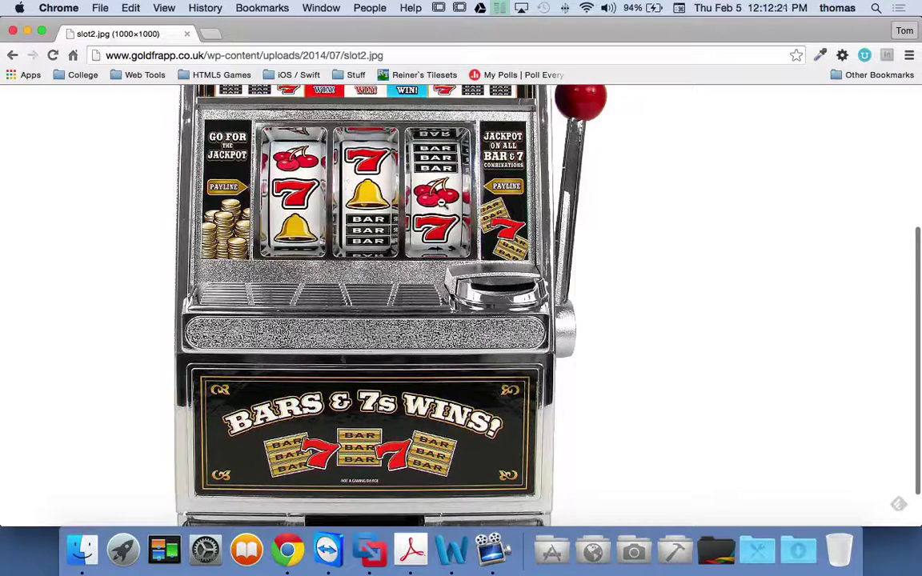
pyautogui.scroll(1, 305, 162)
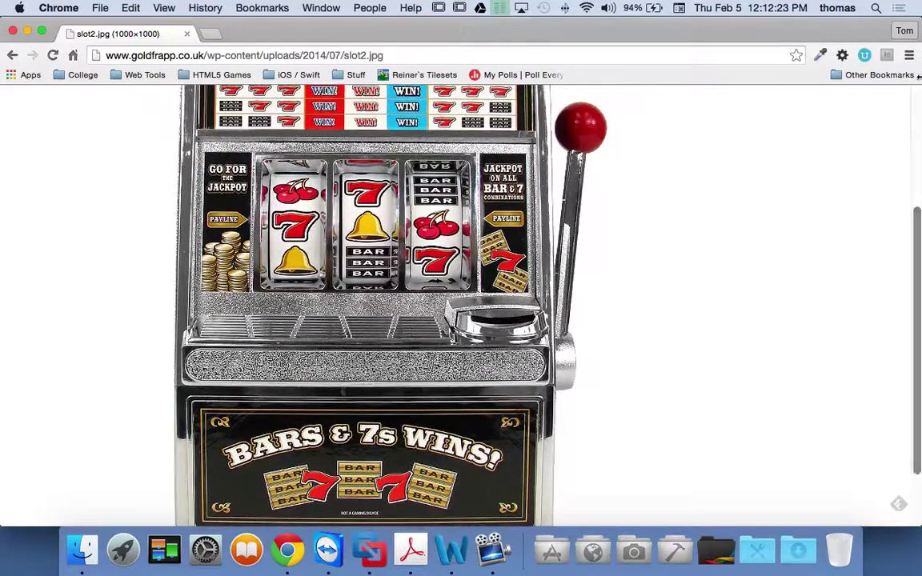
pyautogui.click(910, 55)
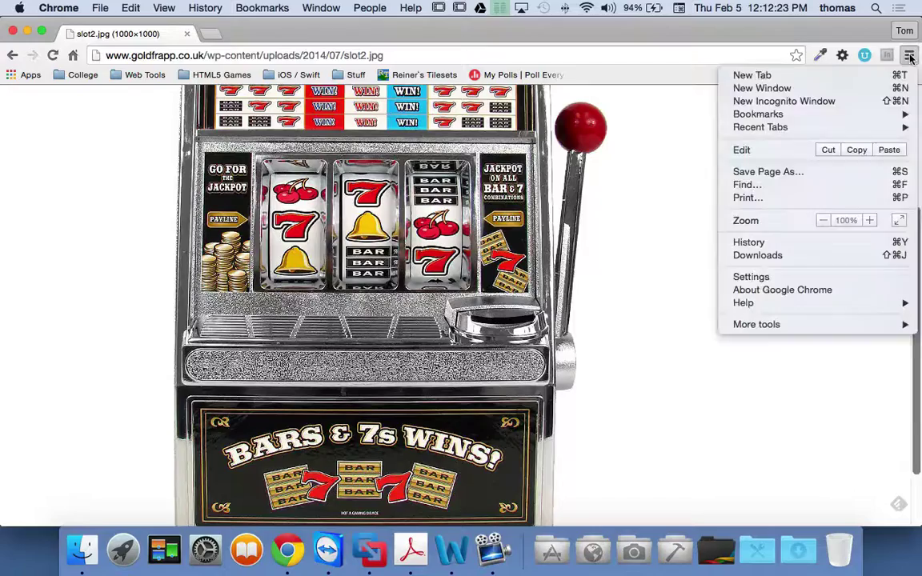
# - Set Chrome zoom to 175% and magnify slot2.jpg around the reels and lever
pyautogui.click(868, 221)
pyautogui.click(868, 221)
pyautogui.click(869, 221)
pyautogui.click(868, 221)
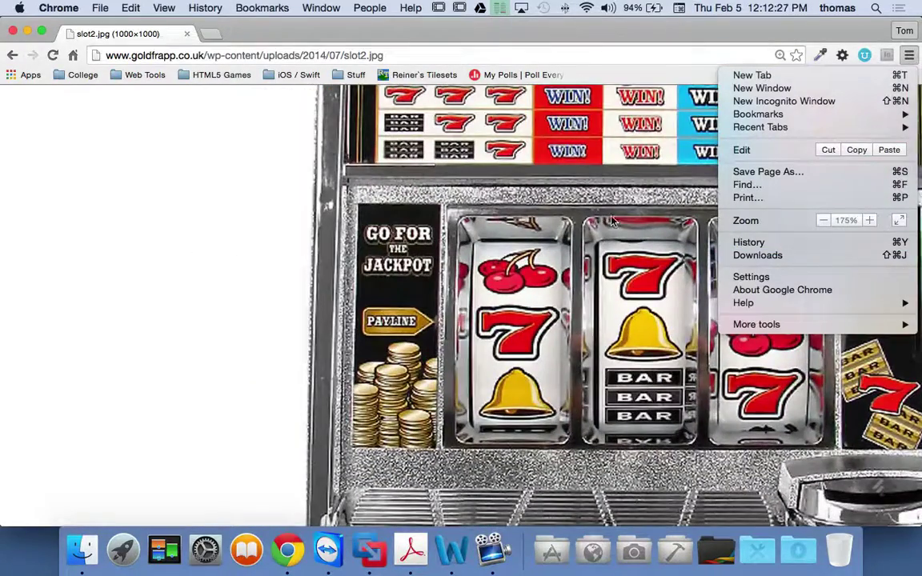
pyautogui.click(632, 70)
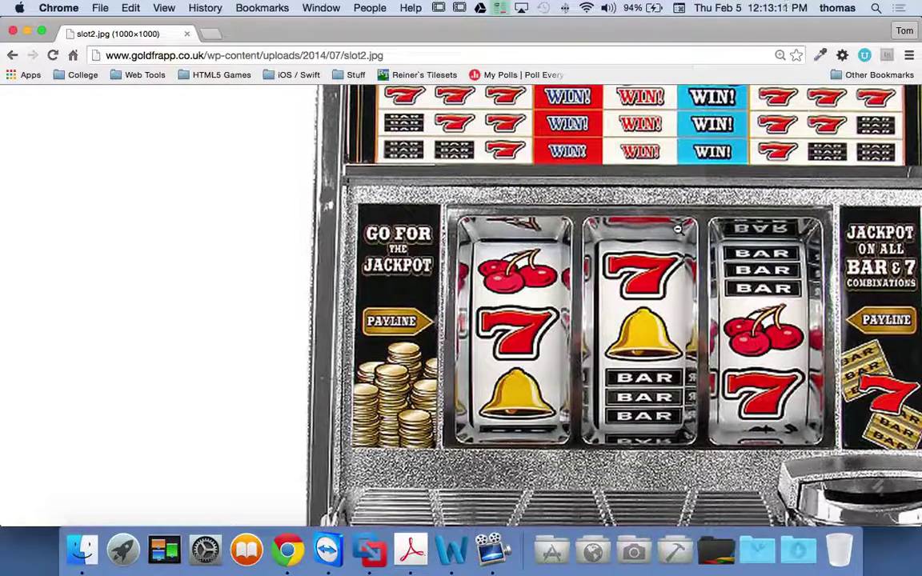
pyautogui.click(683, 305)
pyautogui.click(683, 305)
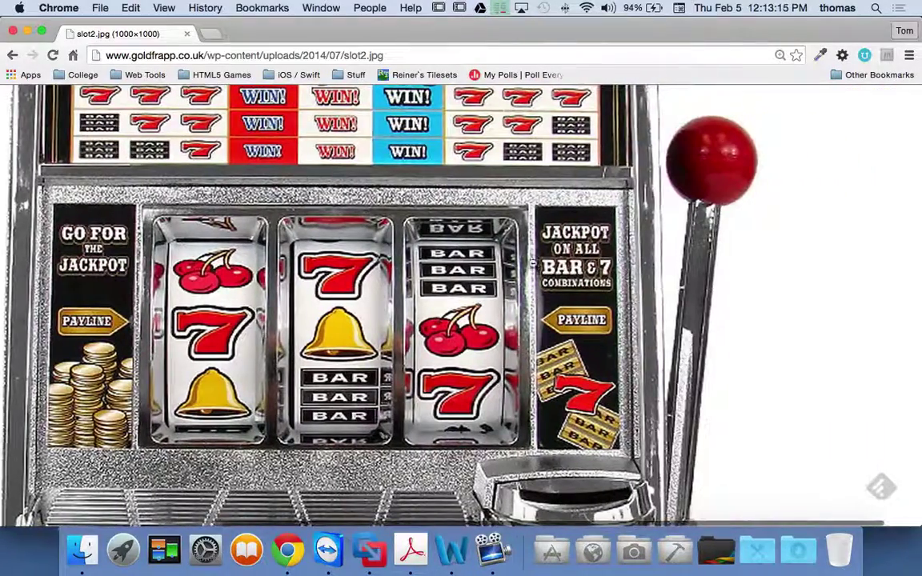
pyautogui.hscroll(-3, 571, 251)
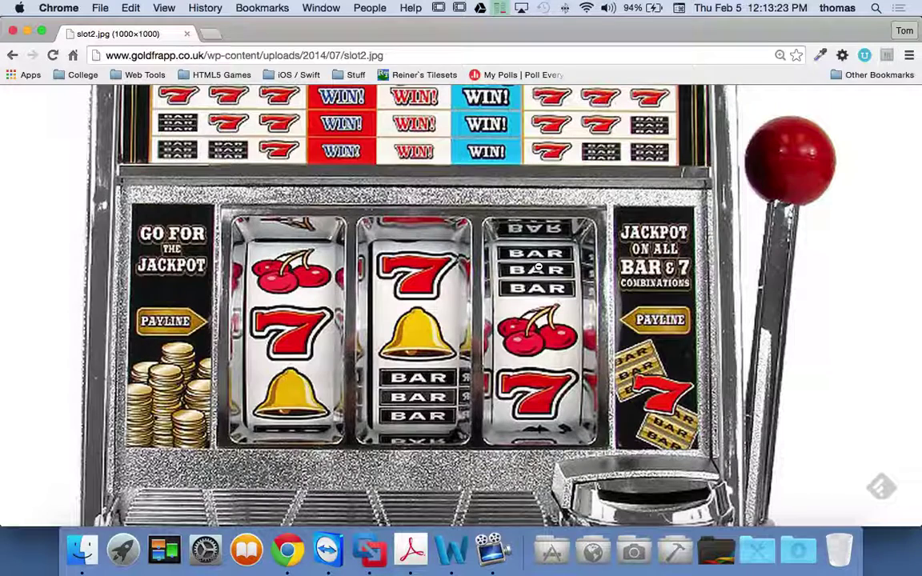
# - In a new tab, search Google Images for 'slot machine mesh'
pyautogui.click(212, 36)
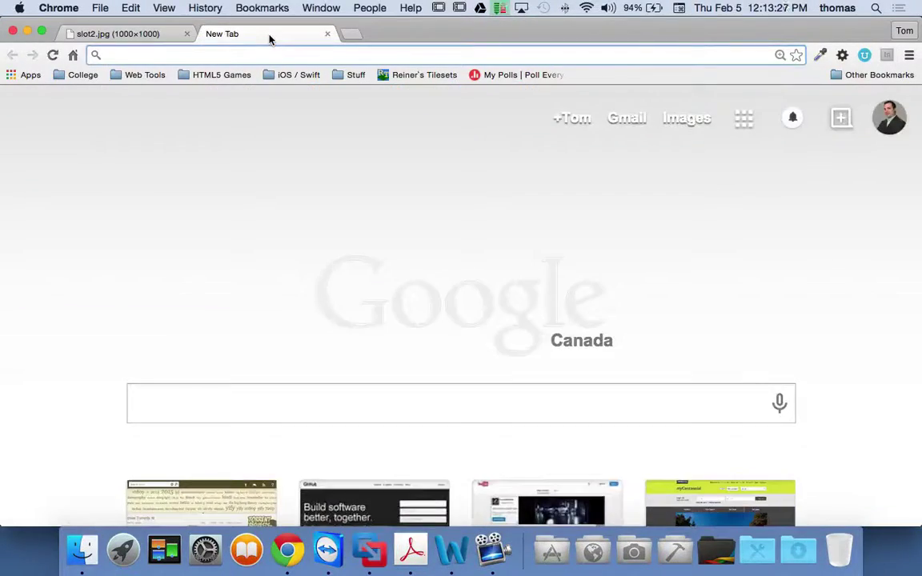
pyautogui.write('w')
pyautogui.press('BackSpace')
pyautogui.write('slot')
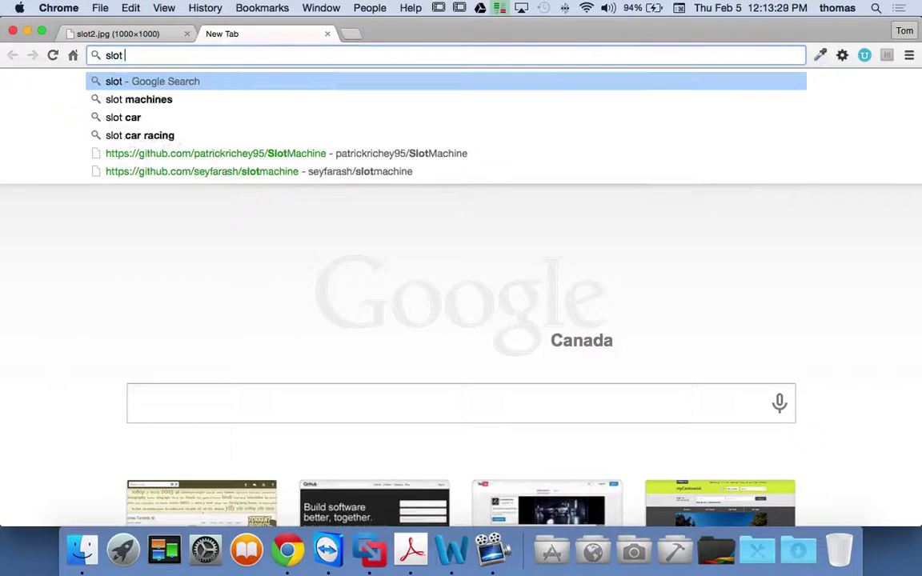
pyautogui.press('BackSpace')
pyautogui.write('machine m')
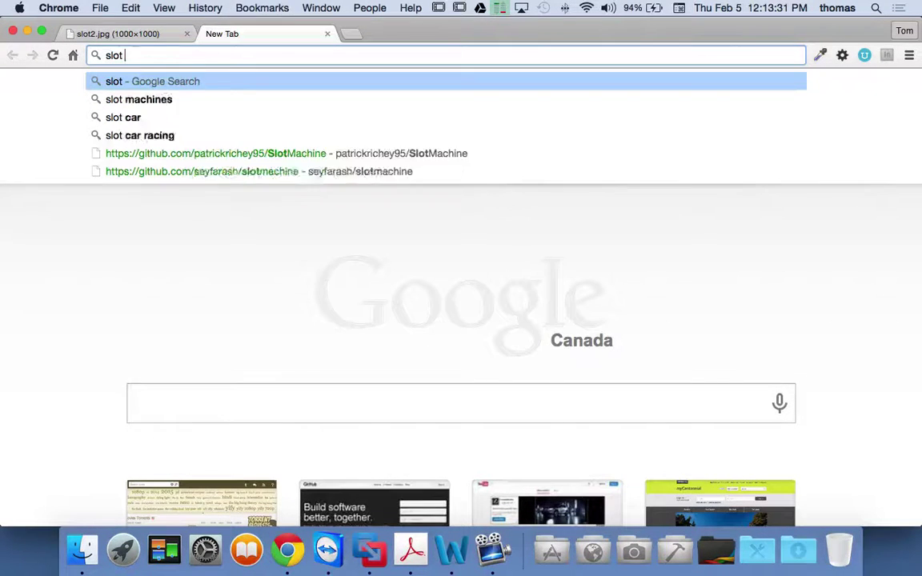
pyautogui.write('esh')
pyautogui.press('Return')
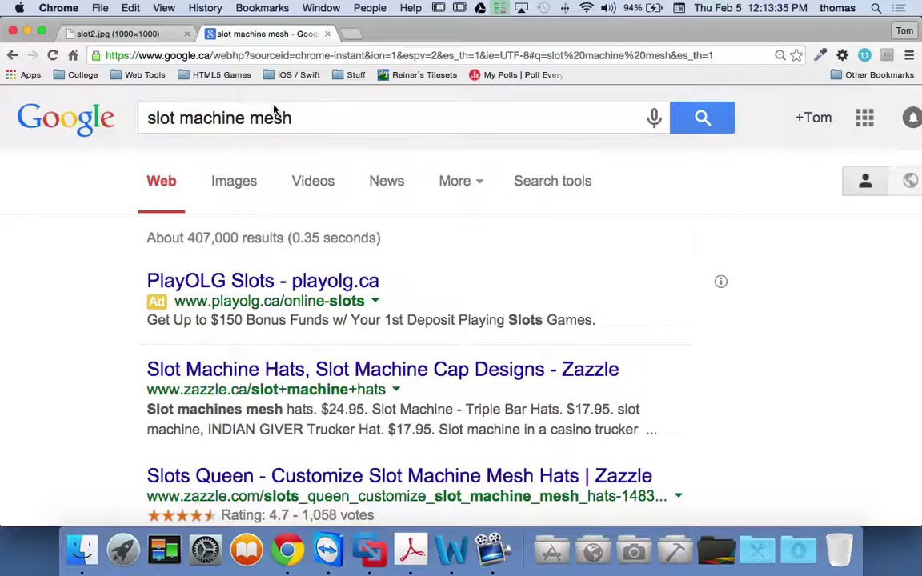
pyautogui.click(244, 185)
# - Browse the slot machine mesh results, then close that tab
pyautogui.scroll(-10, 556, 304)
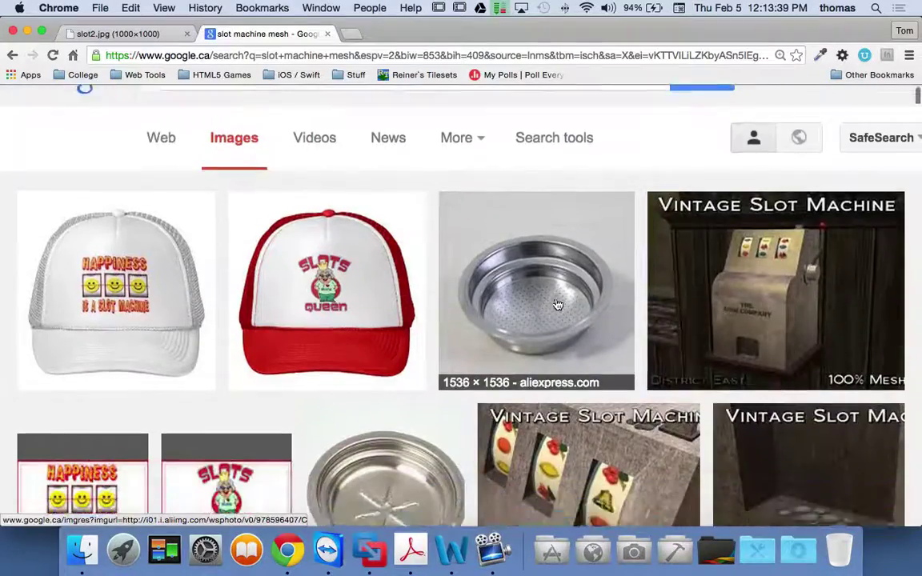
pyautogui.scroll(-8, 605, 310)
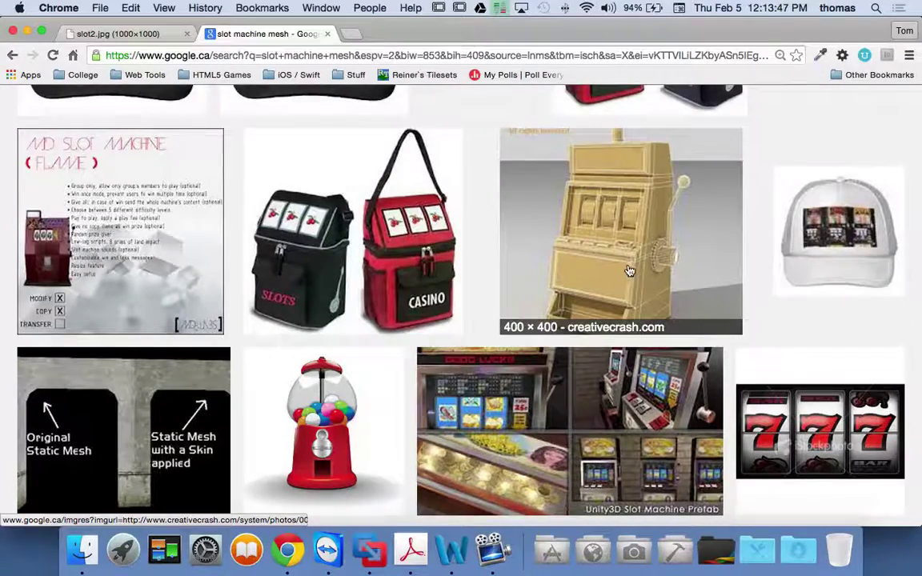
pyautogui.scroll(-3, 630, 271)
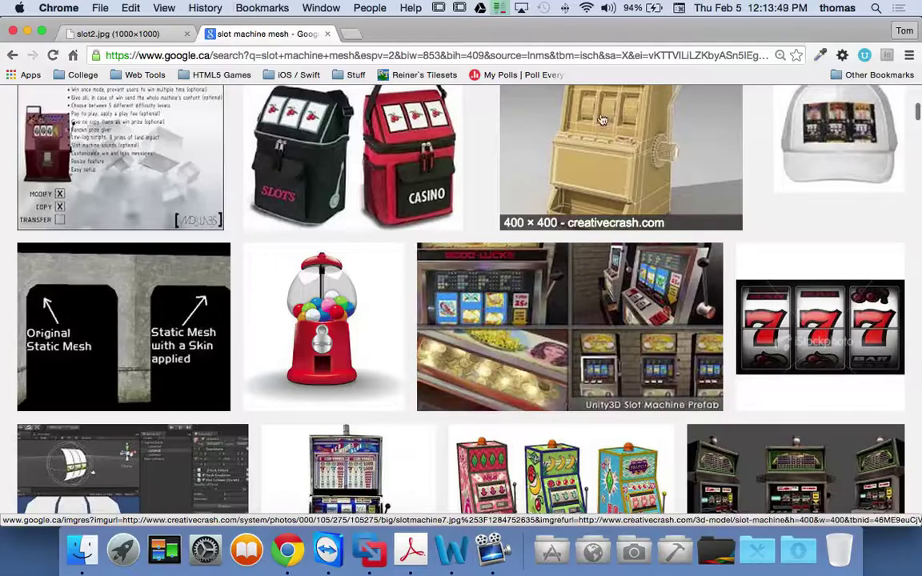
pyautogui.scroll(1, 603, 120)
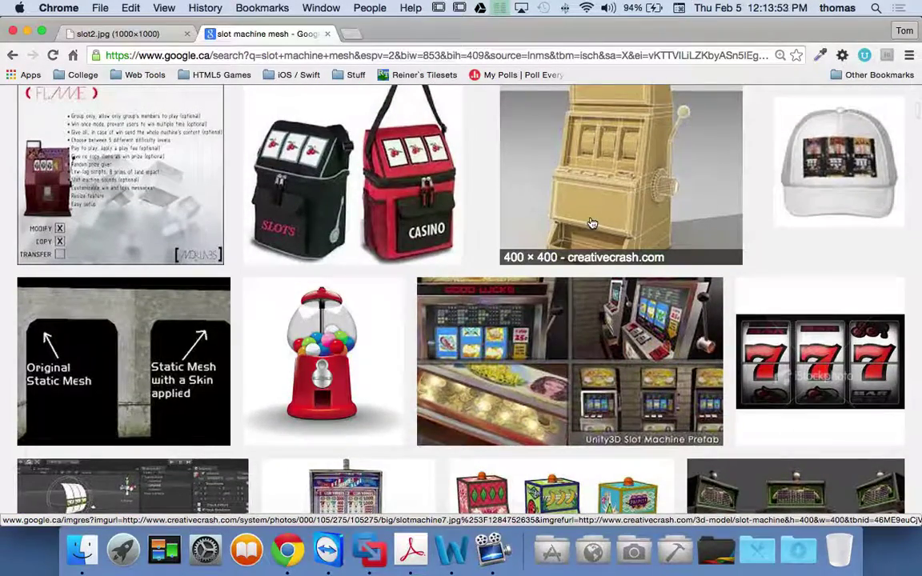
pyautogui.scroll(-1, 592, 223)
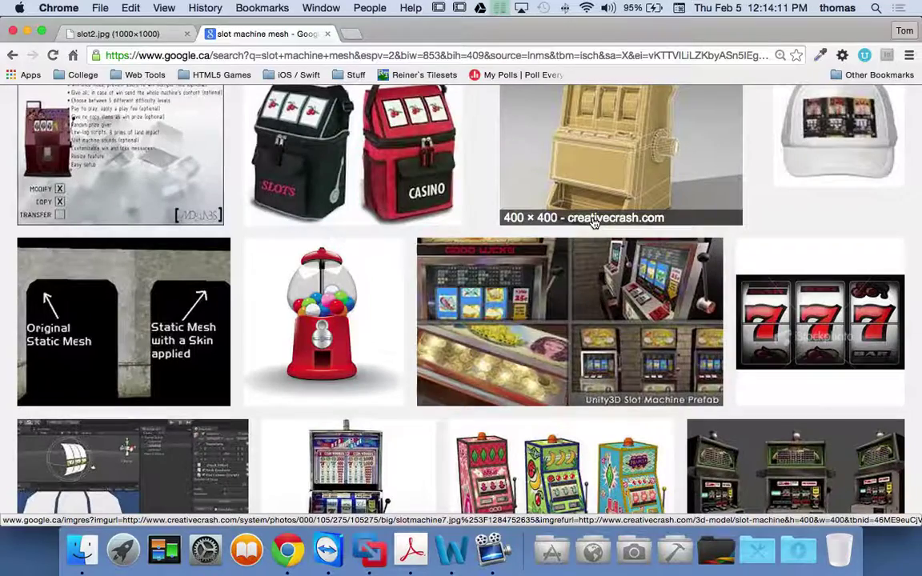
pyautogui.scroll(-5, 552, 303)
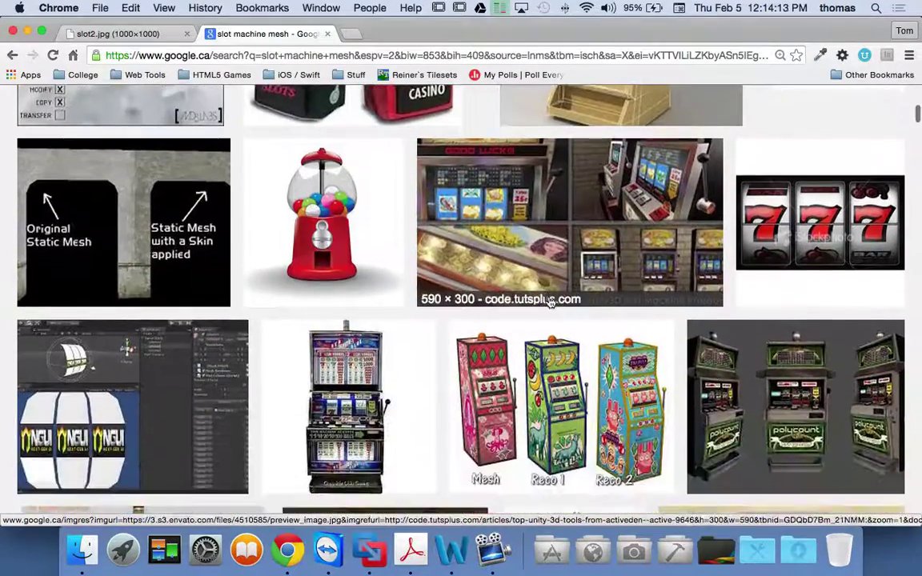
pyautogui.scroll(-2, 552, 301)
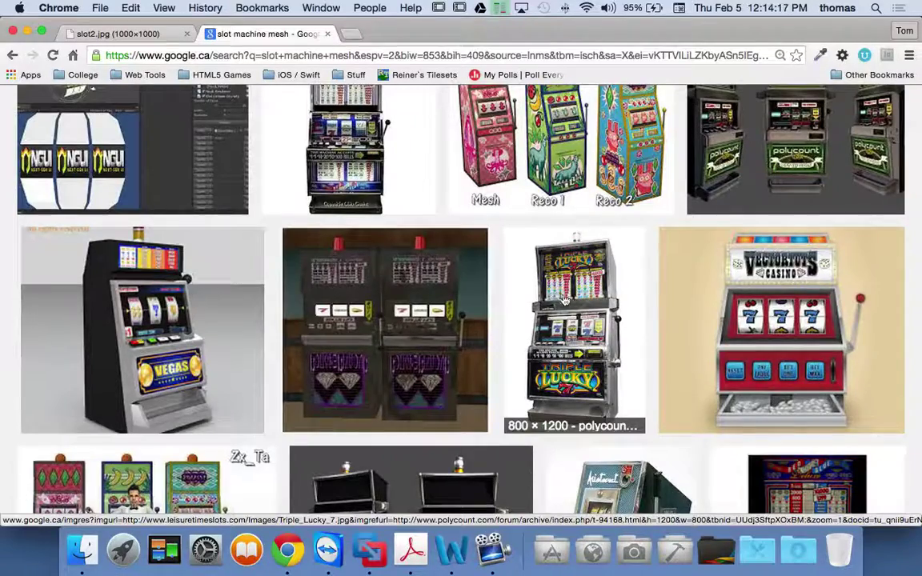
pyautogui.scroll(-2, 558, 296)
pyautogui.scroll(-2, 684, 336)
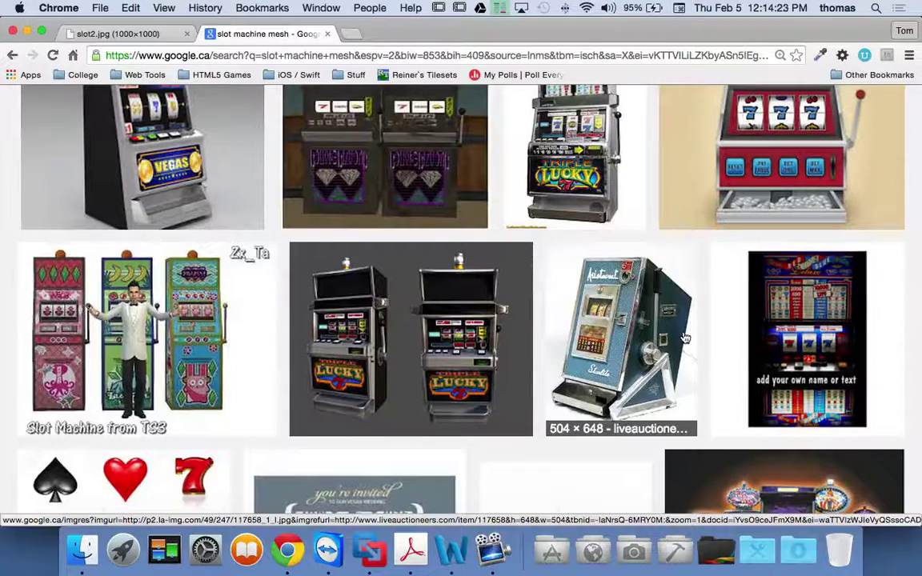
pyautogui.scroll(-3, 685, 338)
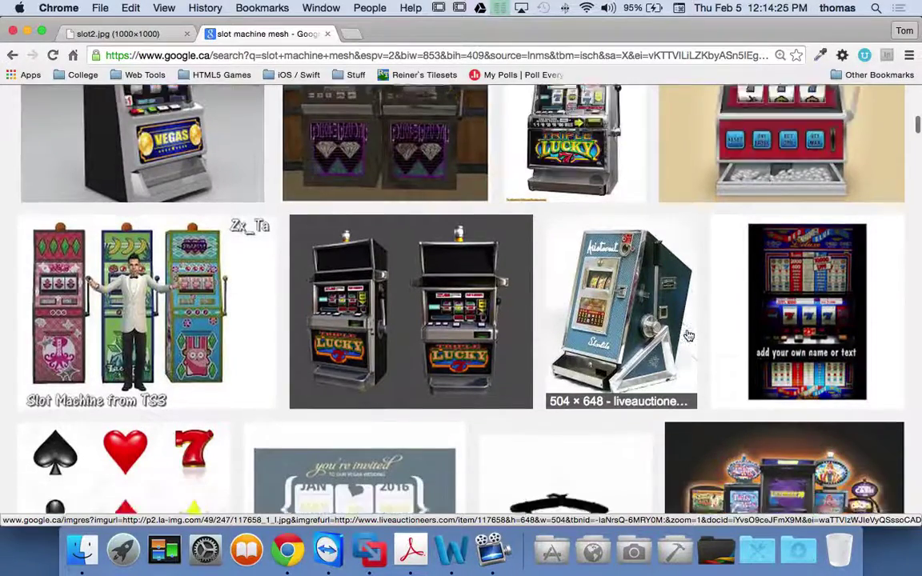
pyautogui.scroll(-4, 514, 334)
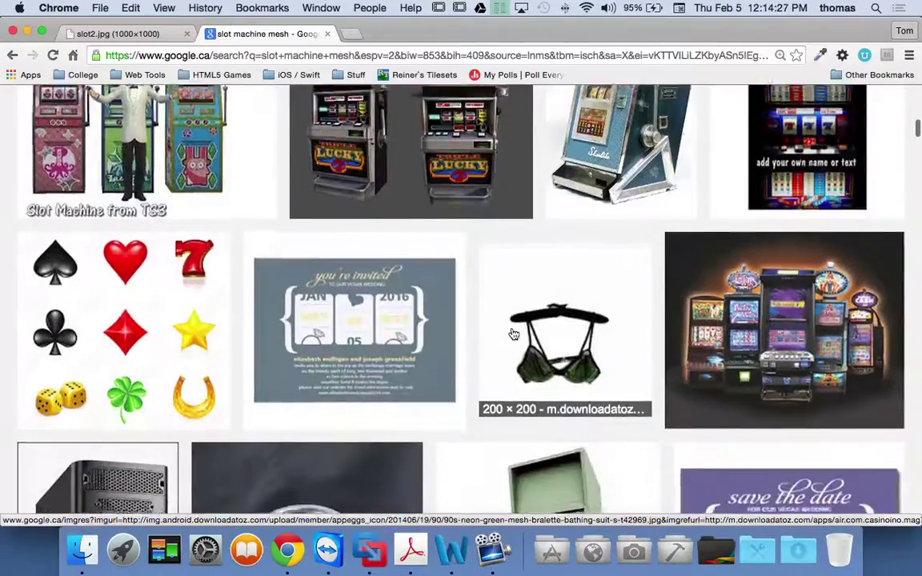
pyautogui.scroll(-5, 513, 333)
pyautogui.scroll(-1, 514, 335)
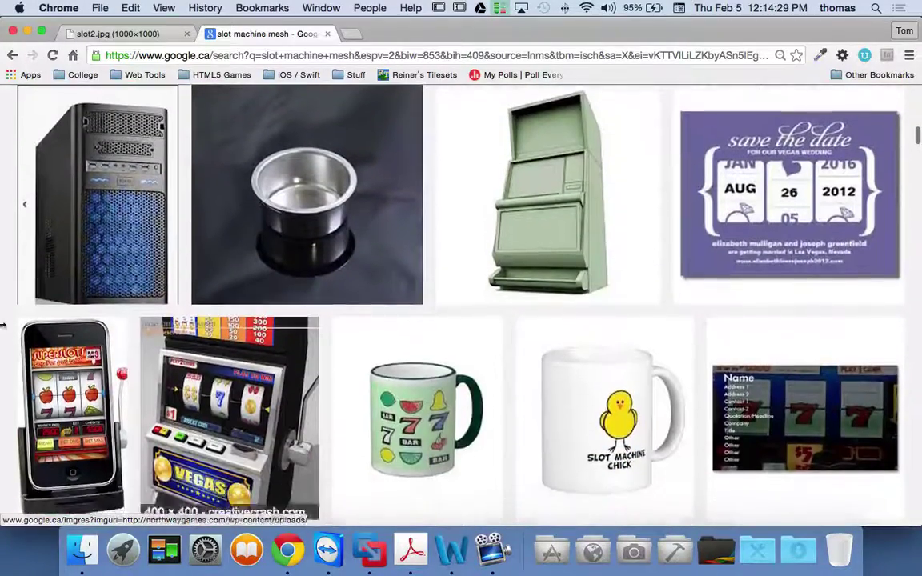
pyautogui.scroll(-2, 318, 363)
pyautogui.scroll(-5, 318, 362)
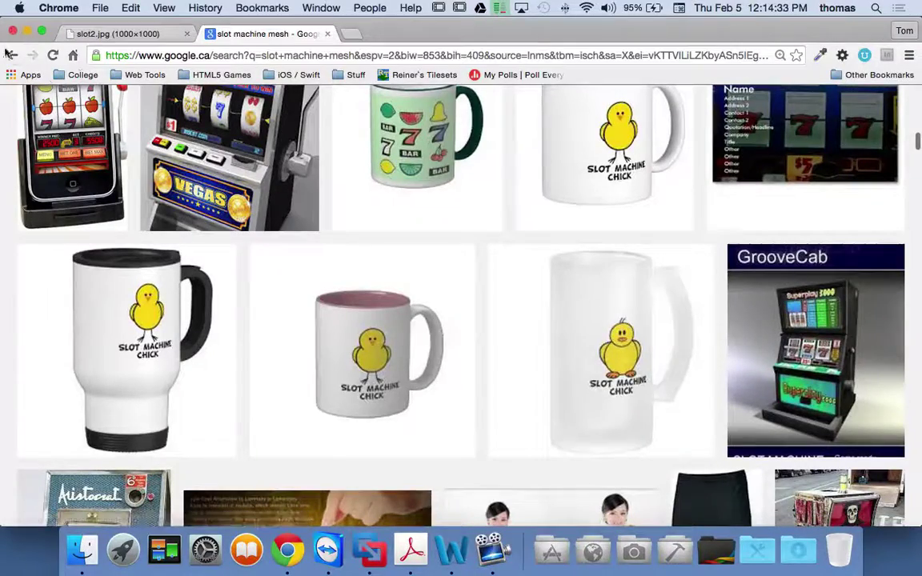
pyautogui.click(327, 33)
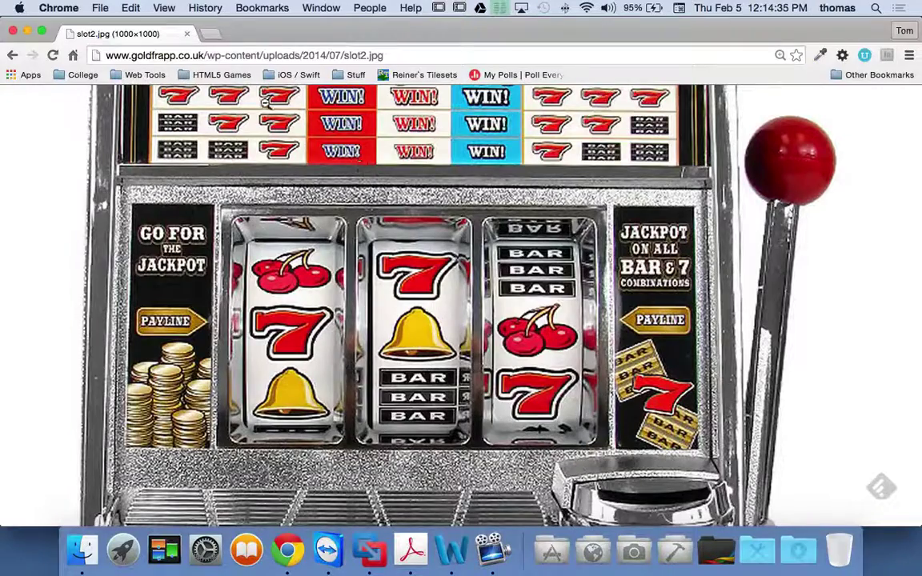
# - Return to the slot machine tactics article and reduce its zoom to 110%
pyautogui.click(12, 55)
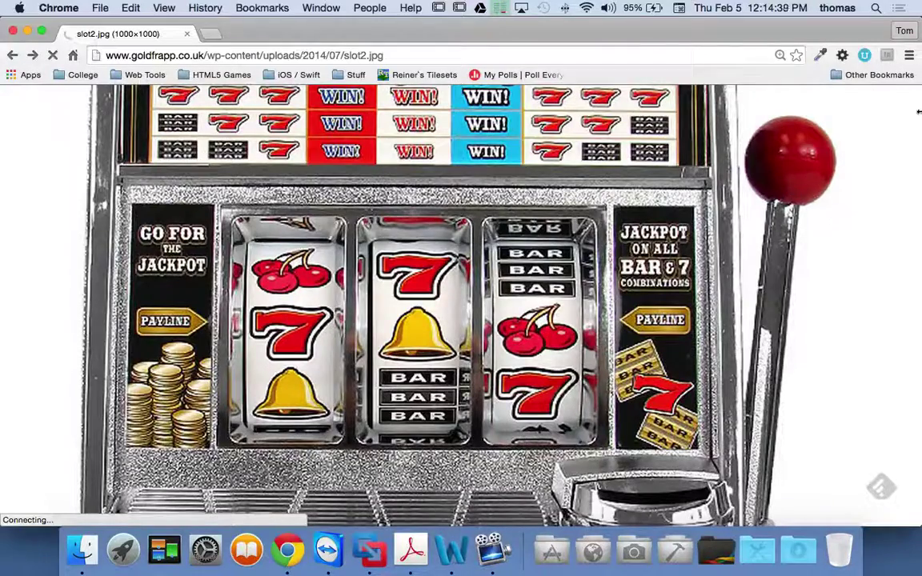
pyautogui.click(909, 55)
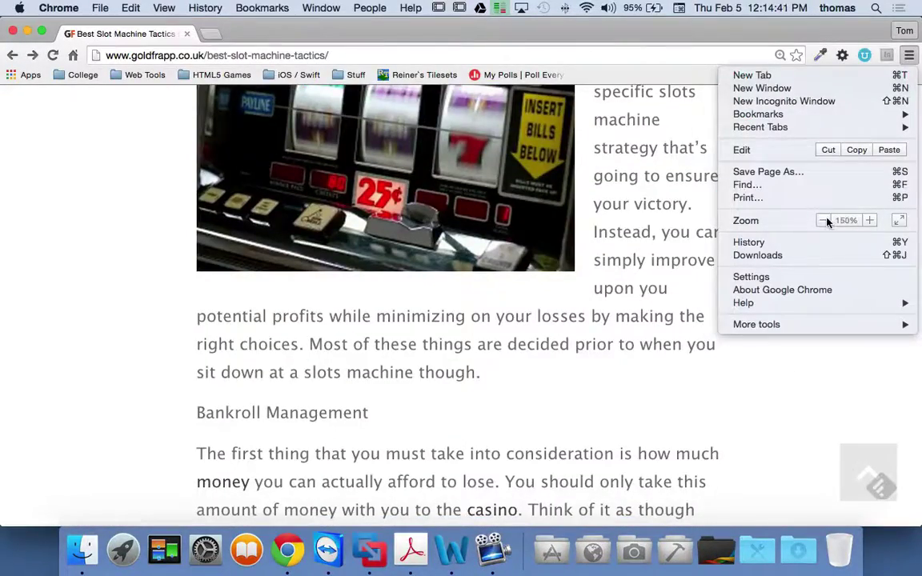
pyautogui.click(824, 221)
pyautogui.click(824, 221)
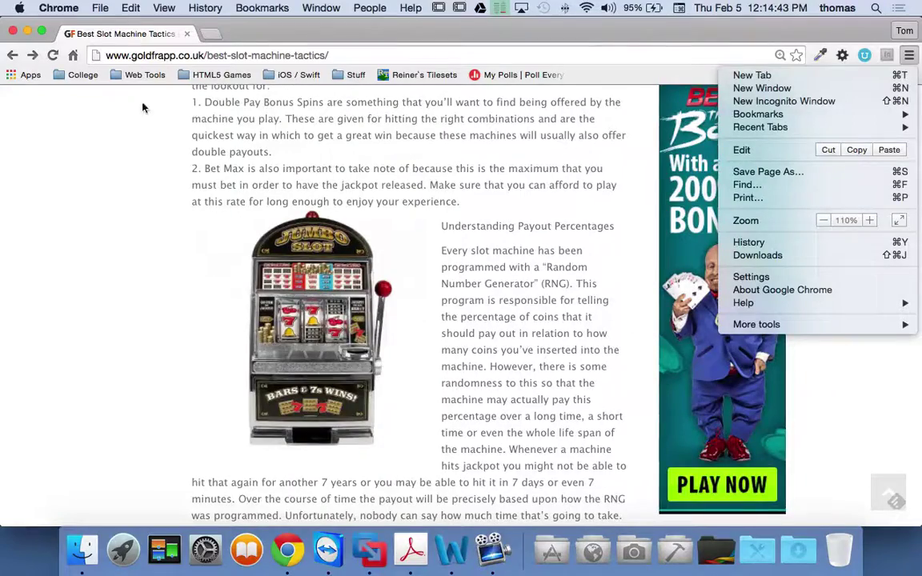
pyautogui.click(17, 58)
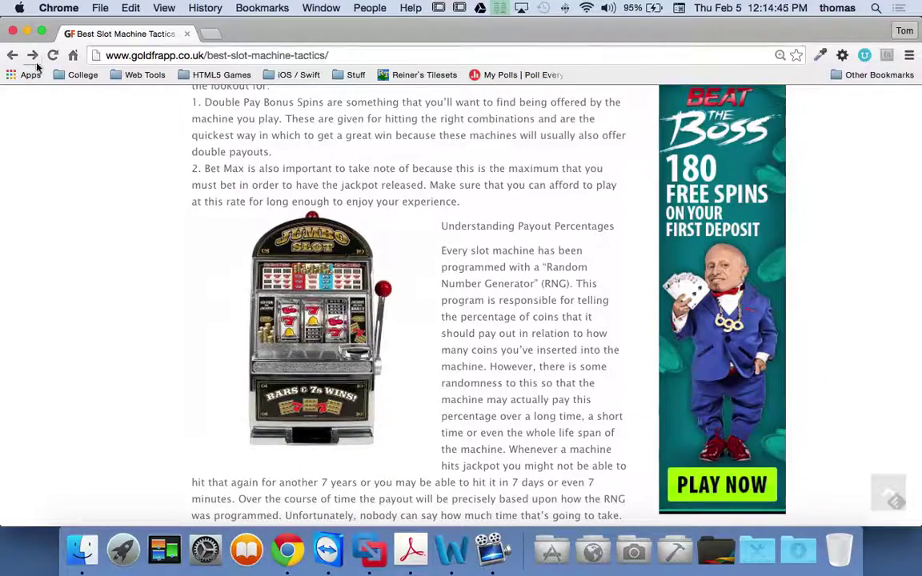
# - Back in the image results, preview the Cherry Sevens, planet-source-code and Las Vegas images
pyautogui.click(12, 56)
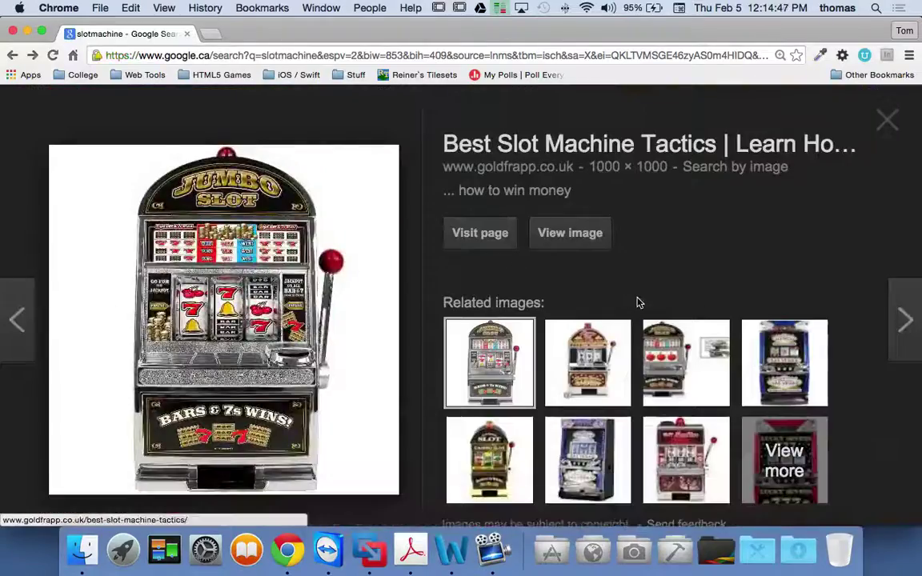
pyautogui.scroll(-3, 638, 303)
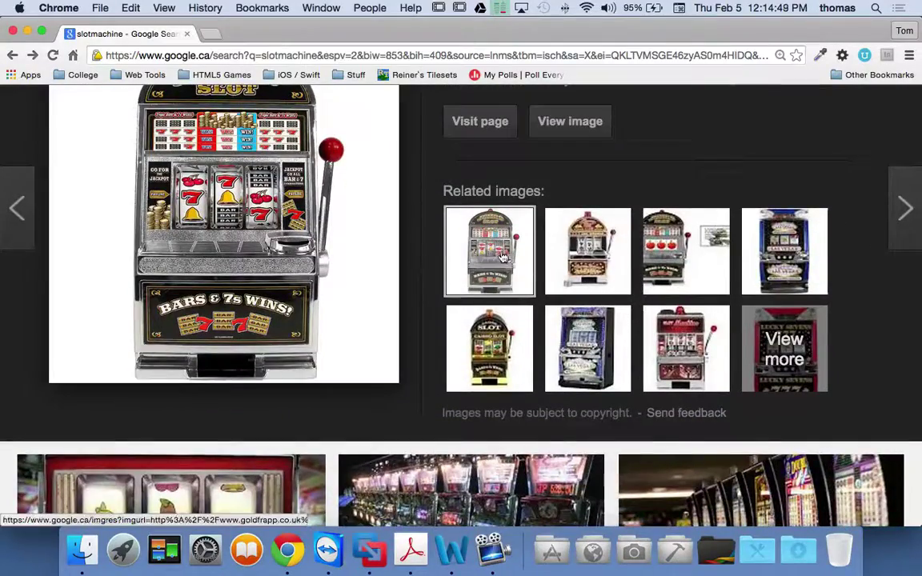
pyautogui.scroll(3, 503, 256)
pyautogui.click(587, 344)
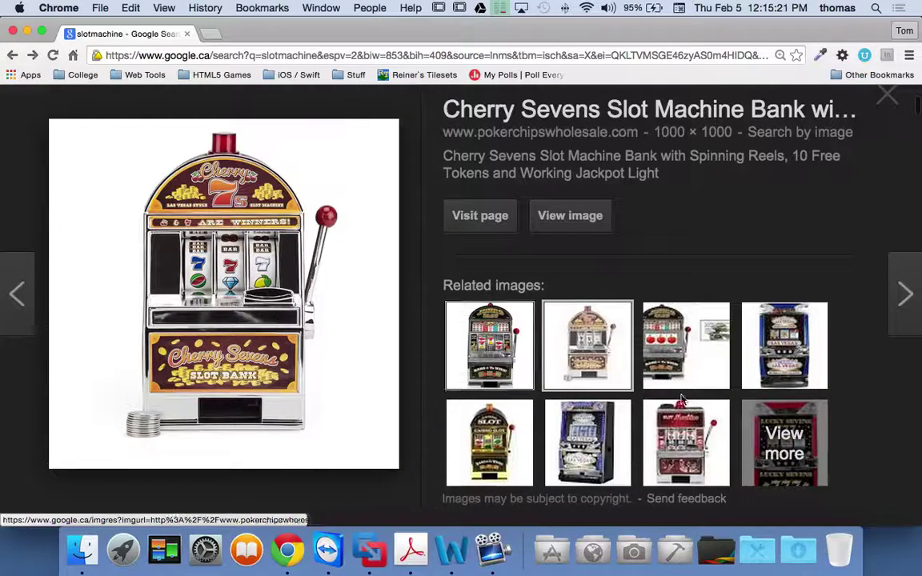
pyautogui.click(688, 350)
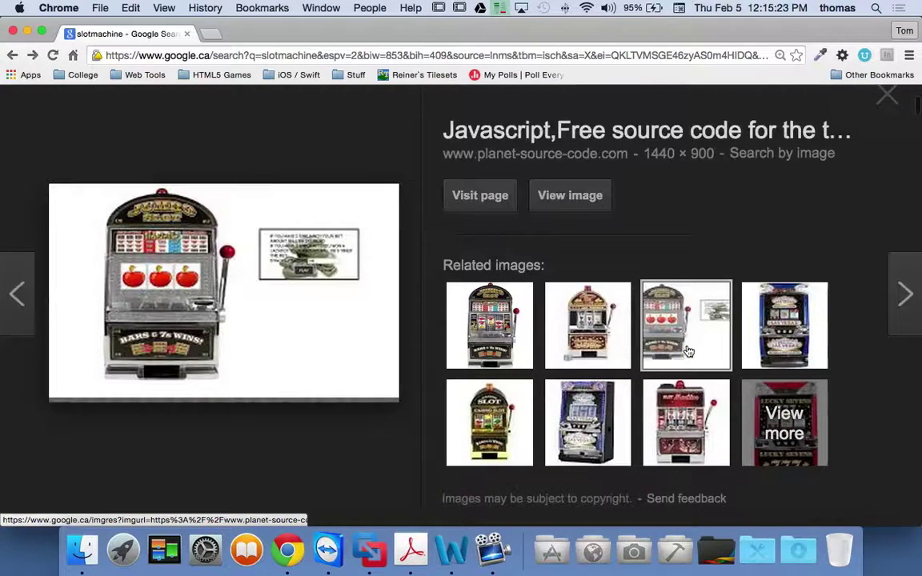
pyautogui.click(791, 335)
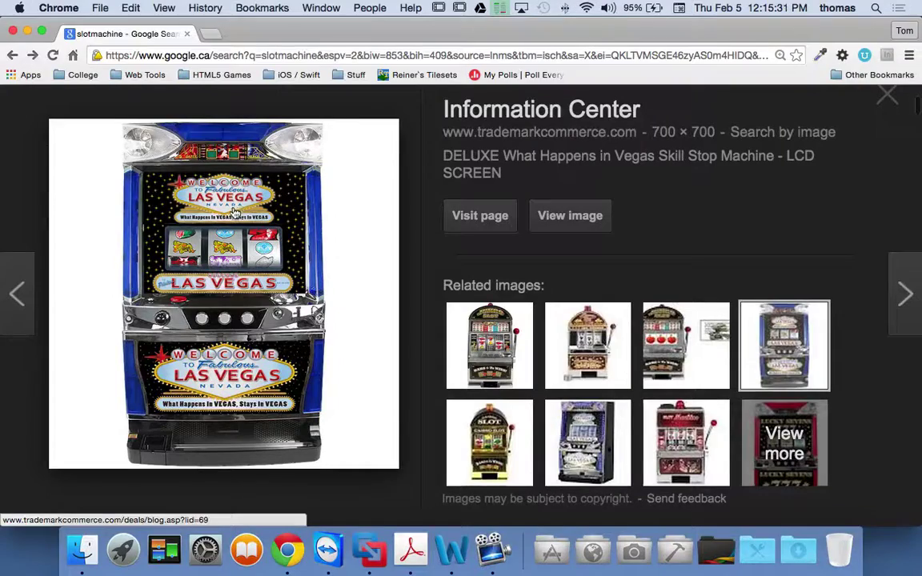
pyautogui.click(212, 192)
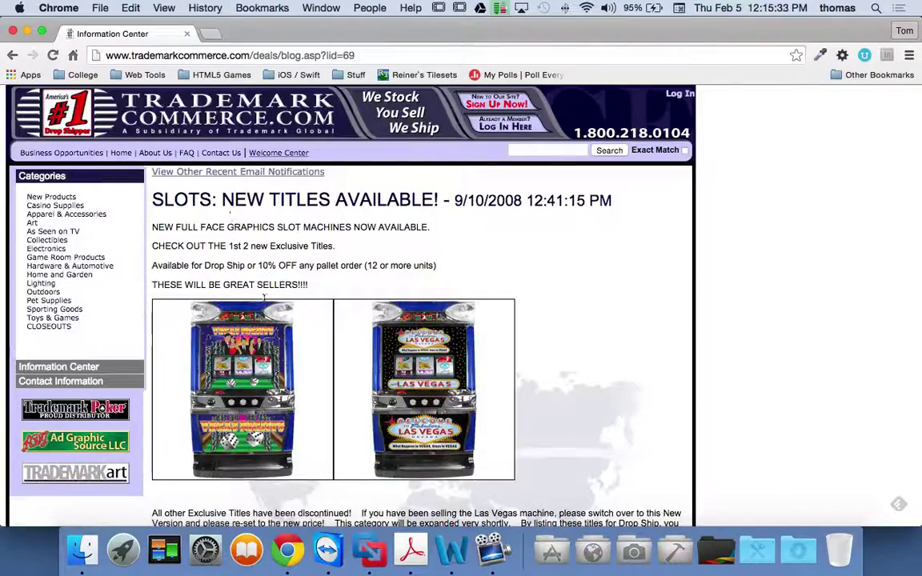
pyautogui.press('BackSpace')
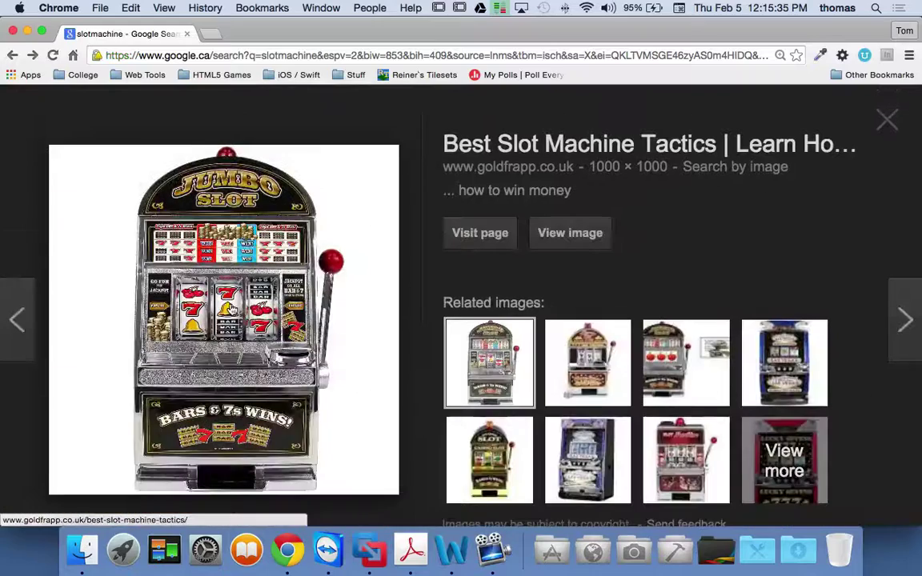
# - View the Jumbo Slot image full size, then open the full-size Las Vegas image 14-lvbk.jpg
pyautogui.rightClick(237, 281)
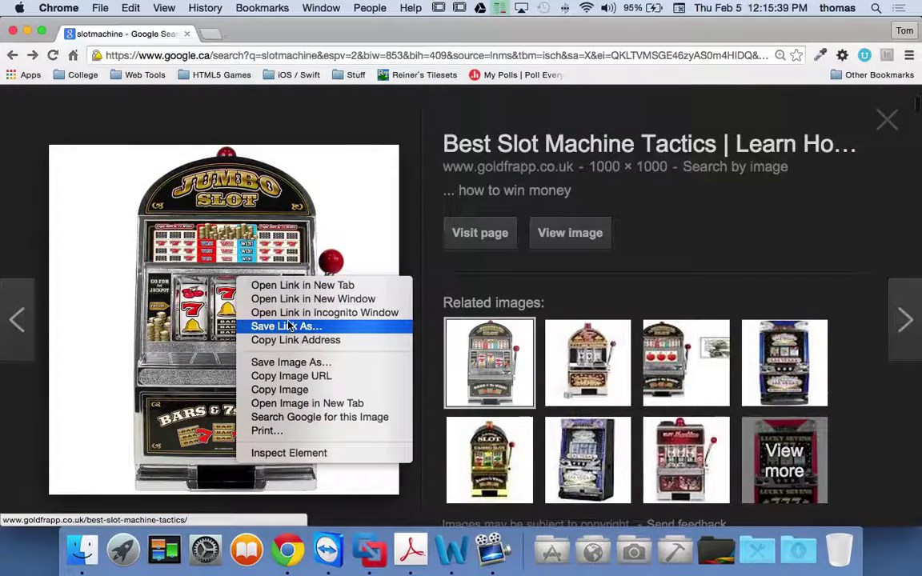
pyautogui.click(537, 233)
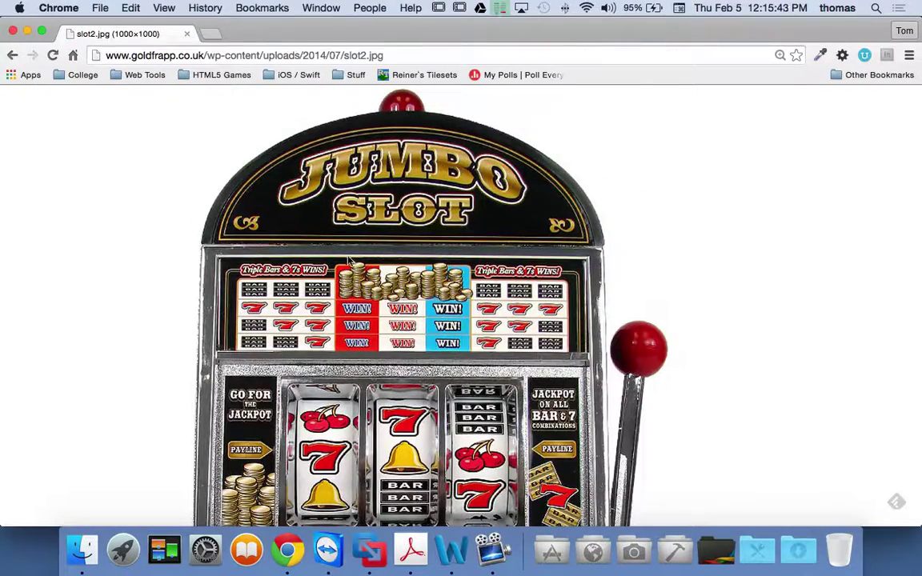
pyautogui.click(12, 55)
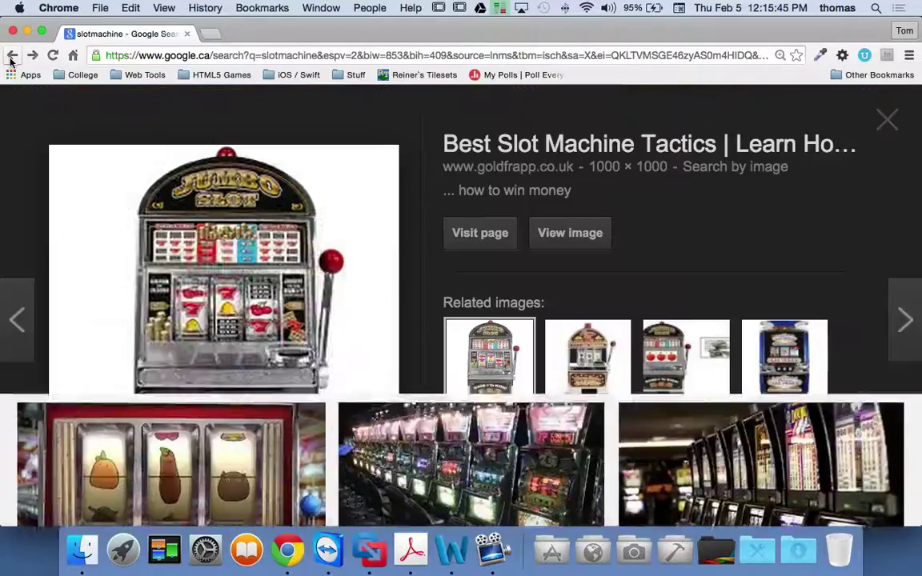
pyautogui.click(780, 364)
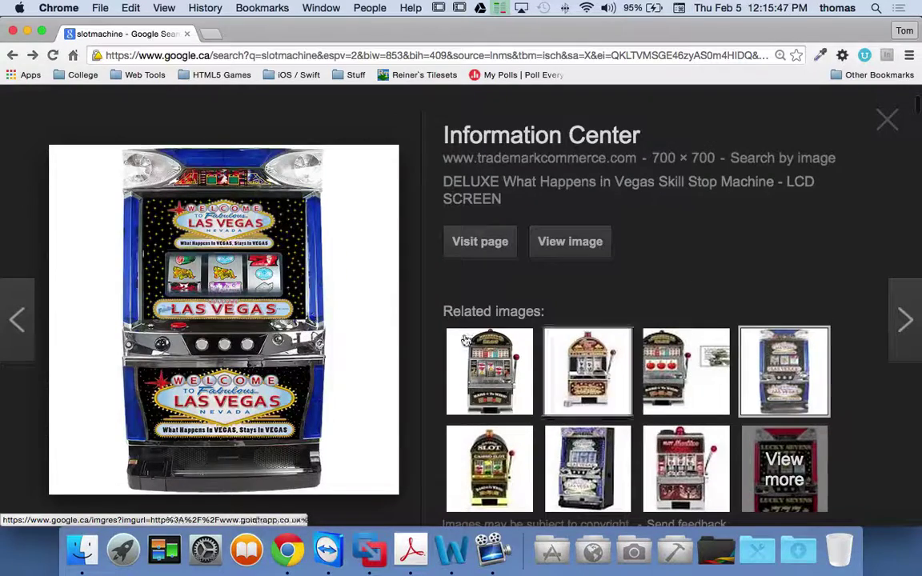
pyautogui.click(565, 243)
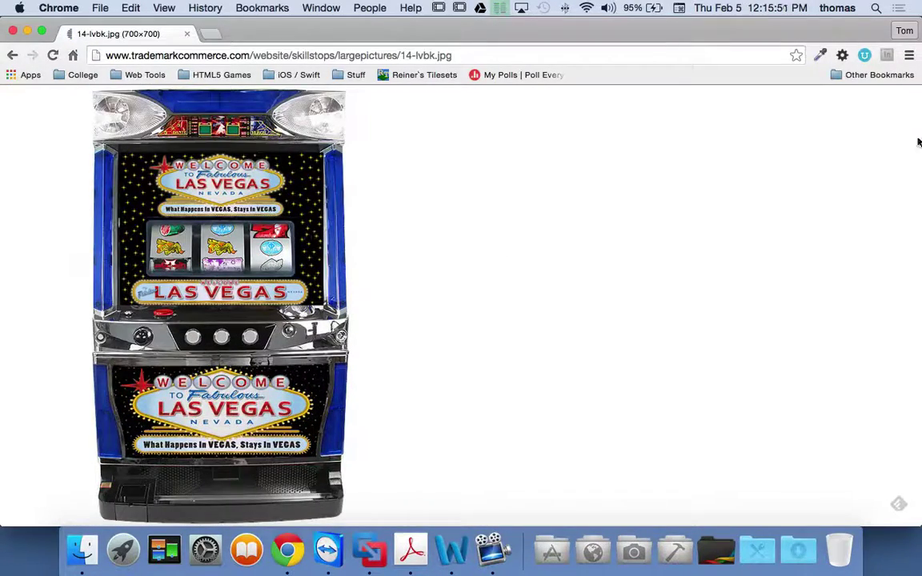
# - Enlarge 14-lvbk.jpg and set Chrome zoom to 175%
pyautogui.click(258, 205)
pyautogui.click(909, 55)
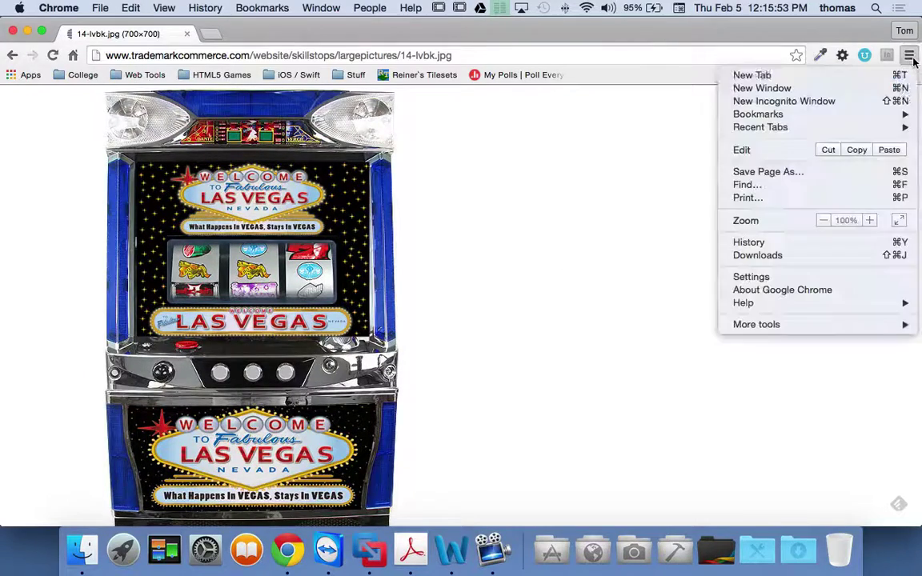
pyautogui.click(870, 220)
pyautogui.click(870, 220)
pyautogui.click(871, 221)
pyautogui.click(871, 221)
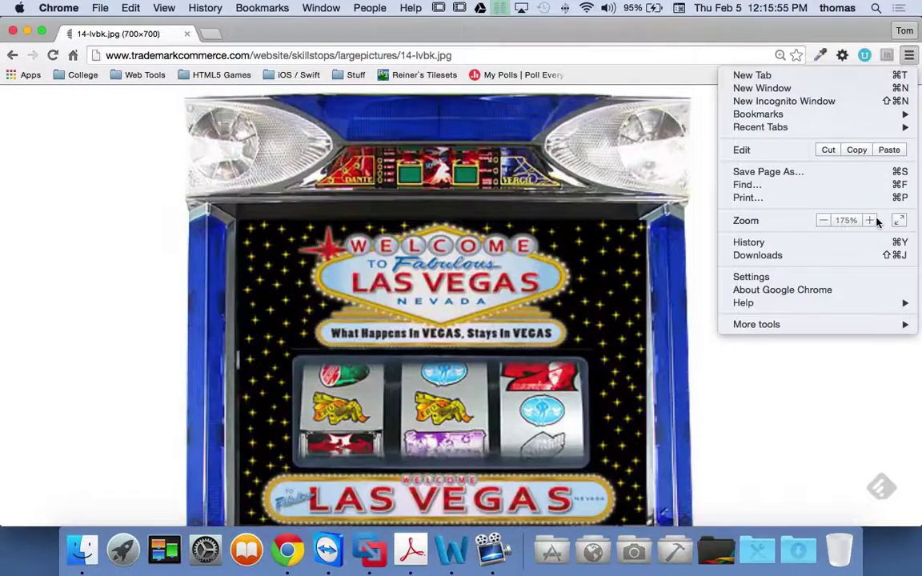
pyautogui.click(800, 359)
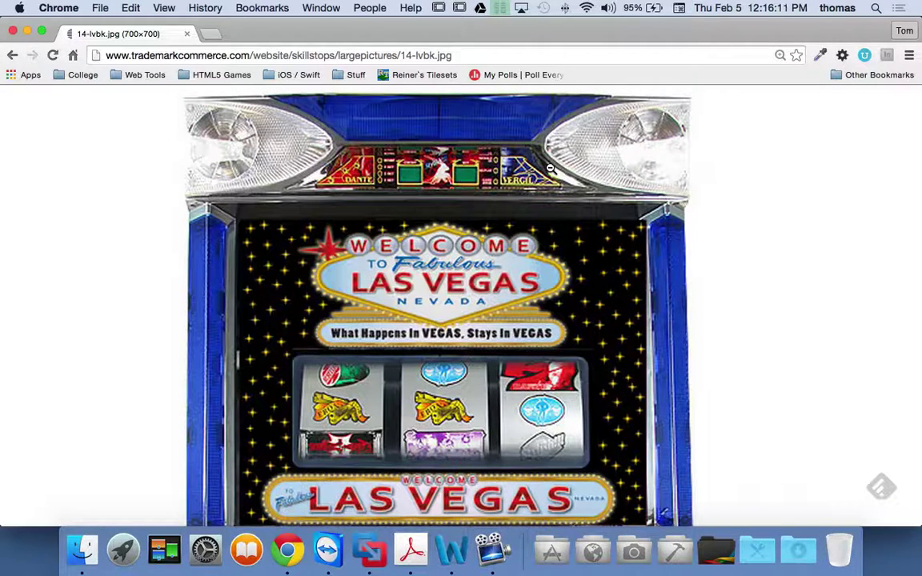
# - Scroll over the enlarged reels and 'Welcome to Fabulous Las Vegas' panels
pyautogui.scroll(-1, 578, 281)
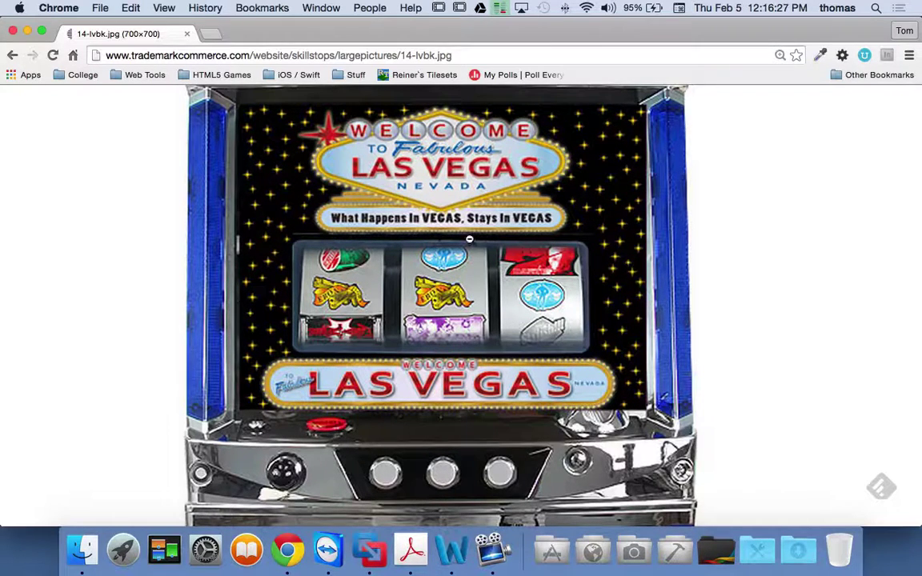
pyautogui.scroll(-3, 418, 352)
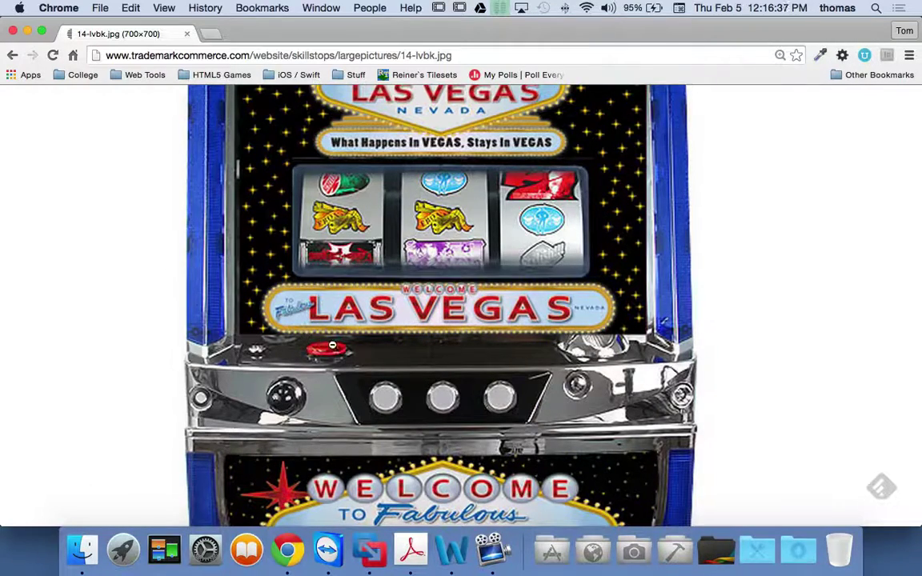
pyautogui.scroll(-2, 304, 337)
pyautogui.scroll(-2, 394, 359)
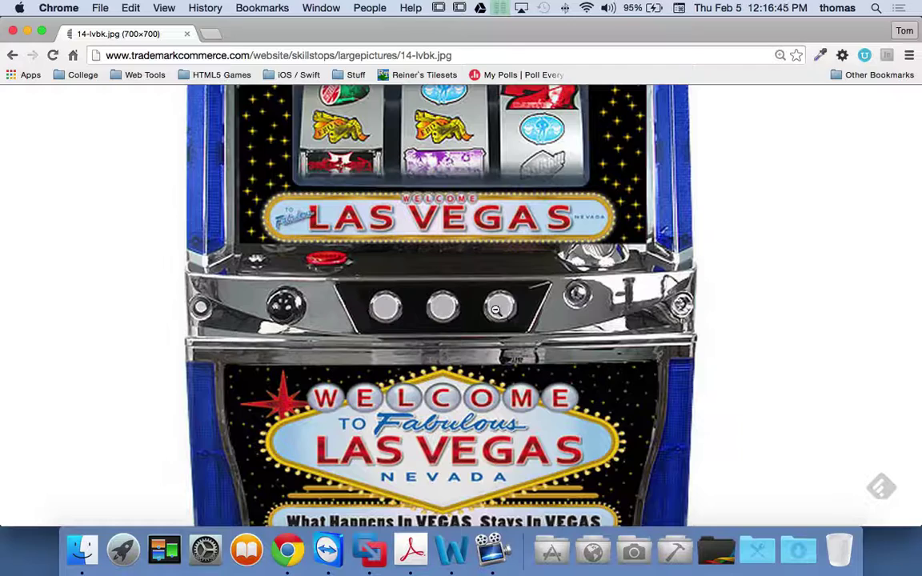
pyautogui.scroll(-2, 492, 338)
pyautogui.scroll(-1, 492, 338)
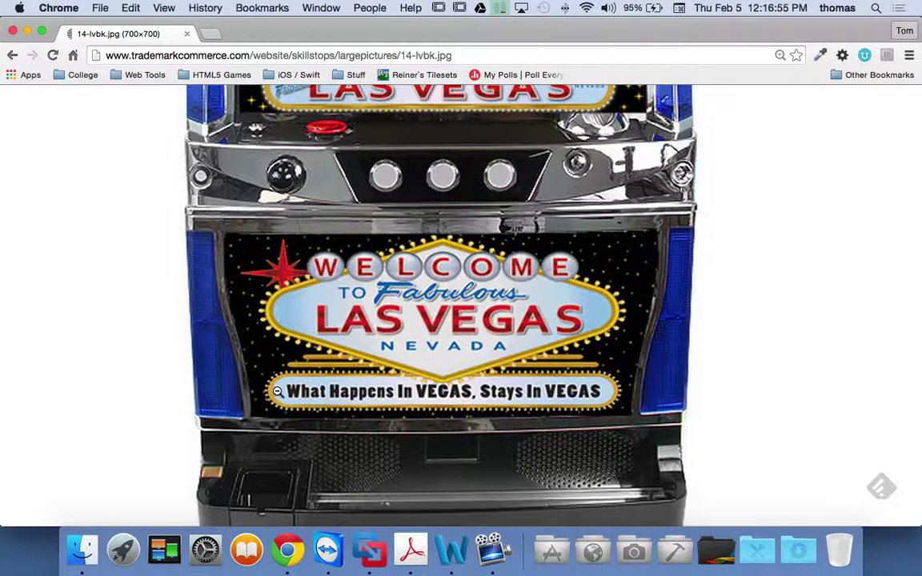
pyautogui.scroll(8, 264, 392)
pyautogui.scroll(1, 276, 391)
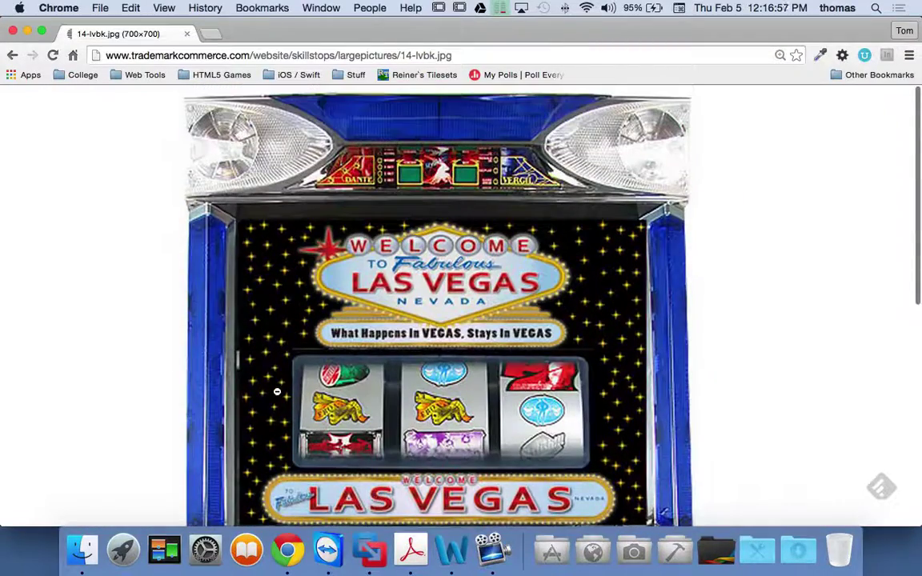
pyautogui.scroll(-2, 276, 304)
pyautogui.scroll(-5, 342, 337)
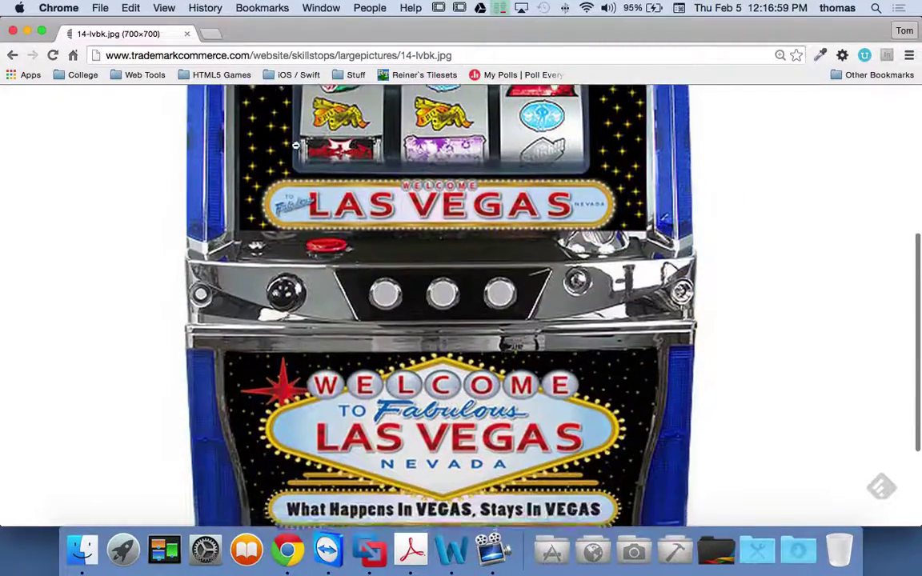
# - Step through the Jumbo Slot, red Slot Machine and Clue previews back to the Wikipedia photo
pyautogui.click(11, 56)
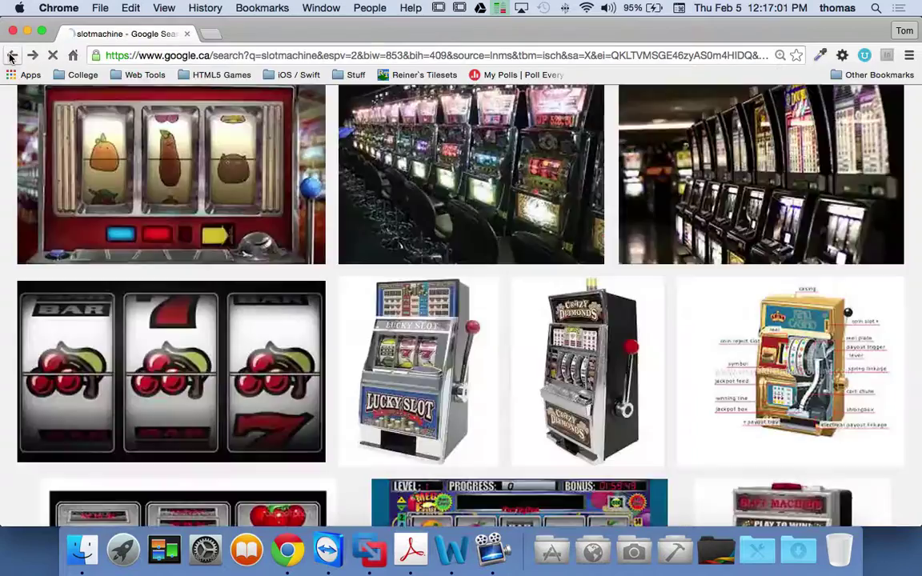
pyautogui.click(592, 432)
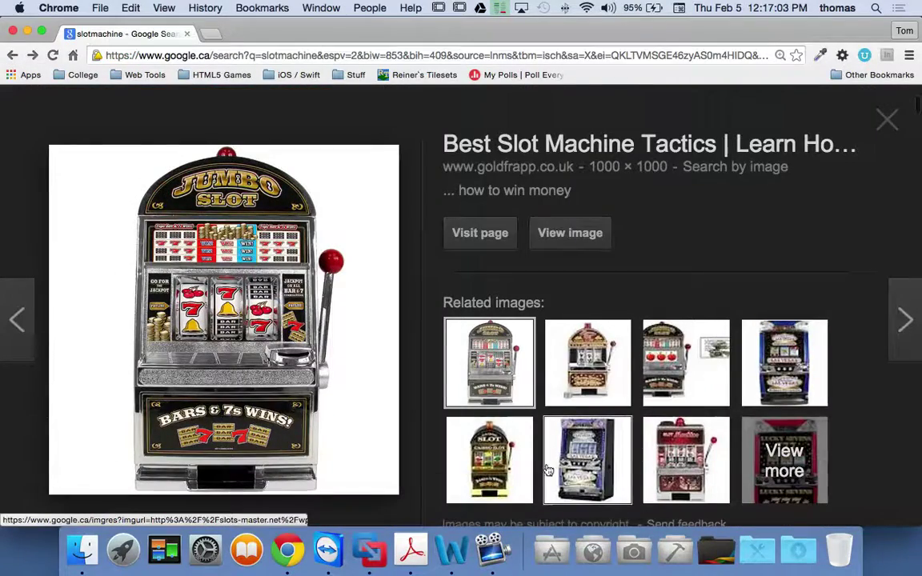
pyautogui.click(698, 460)
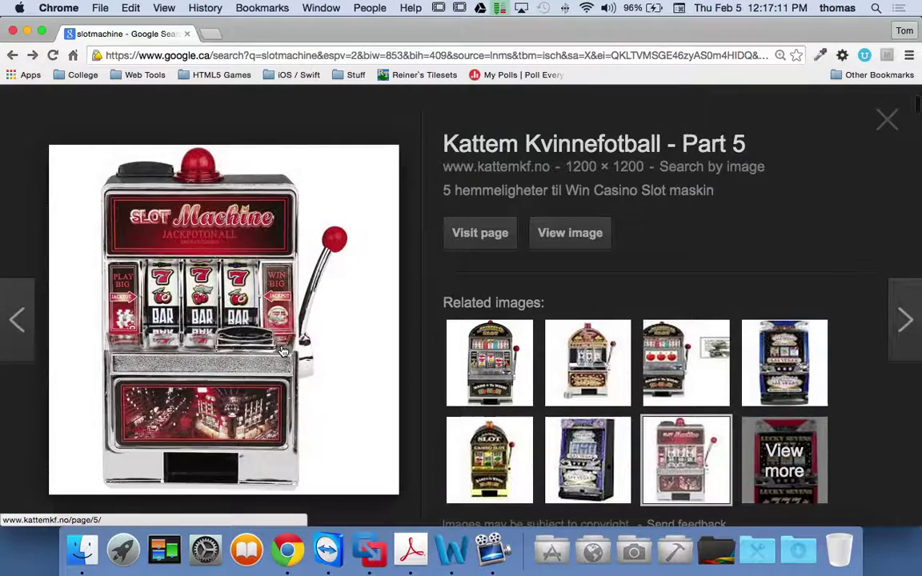
pyautogui.click(903, 320)
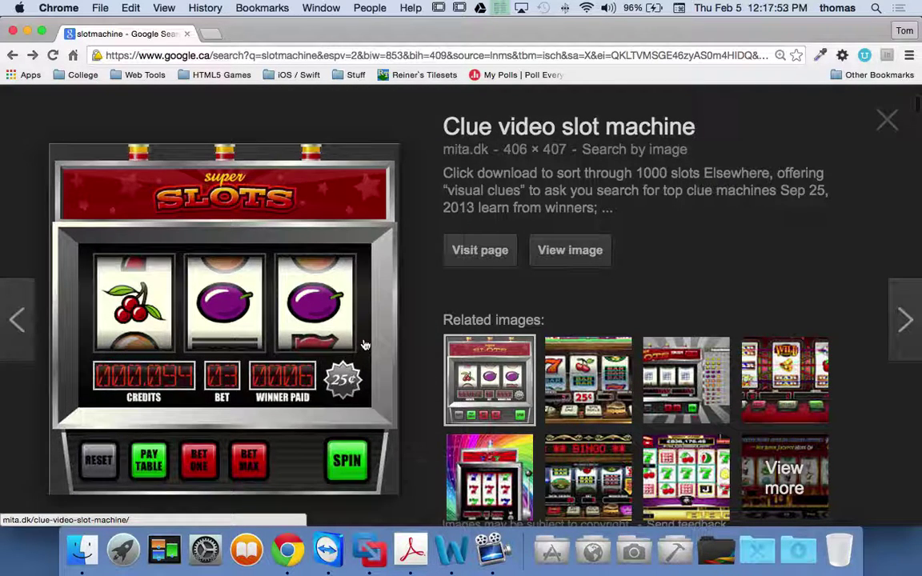
pyautogui.click(19, 318)
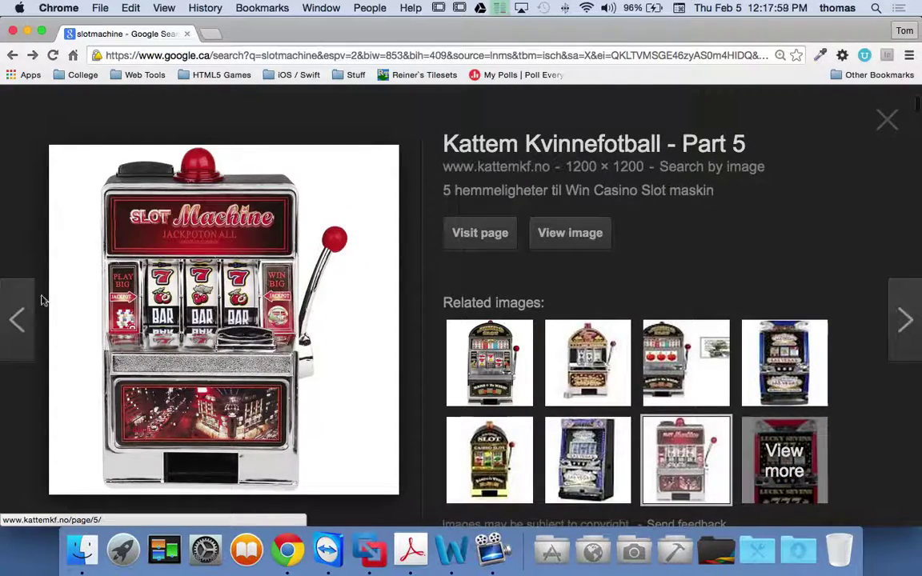
pyautogui.click(16, 327)
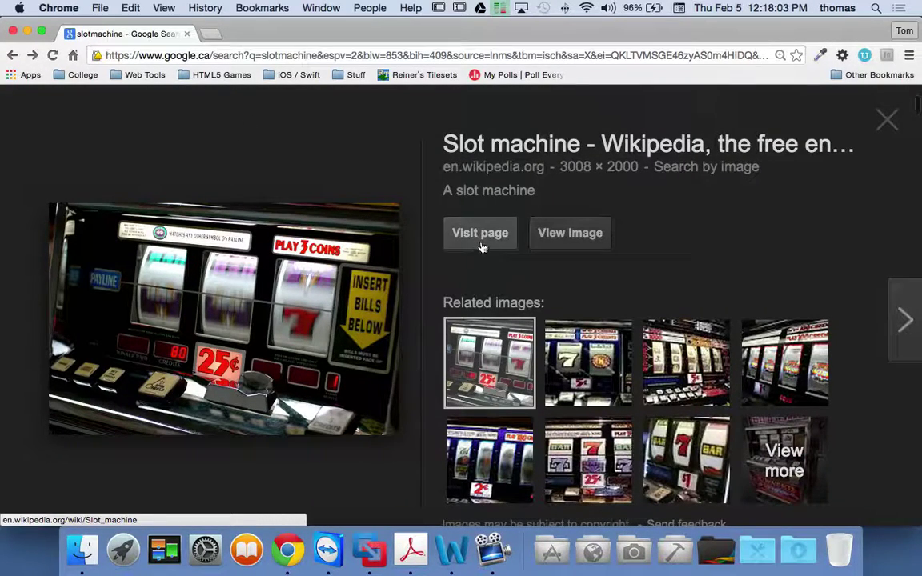
pyautogui.click(233, 54)
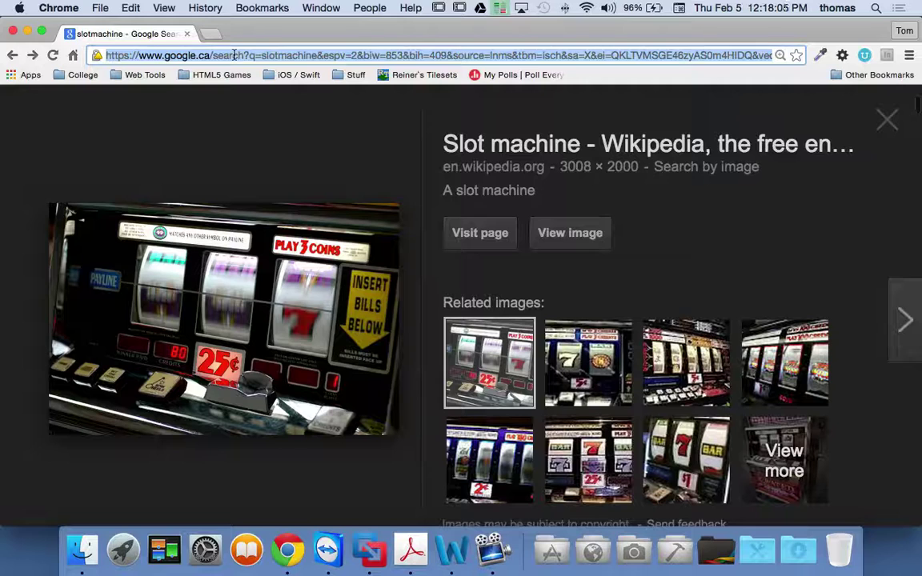
# - Search 'slotmachine' images, open Super Slots slot-machine.png full size and copy it
pyautogui.write('slot')
pyautogui.press('Return')
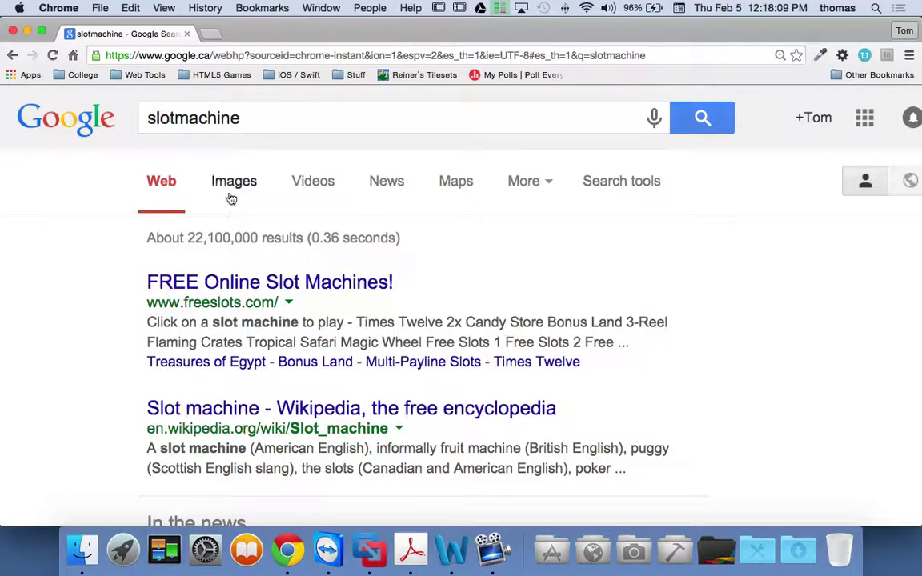
pyautogui.click(240, 183)
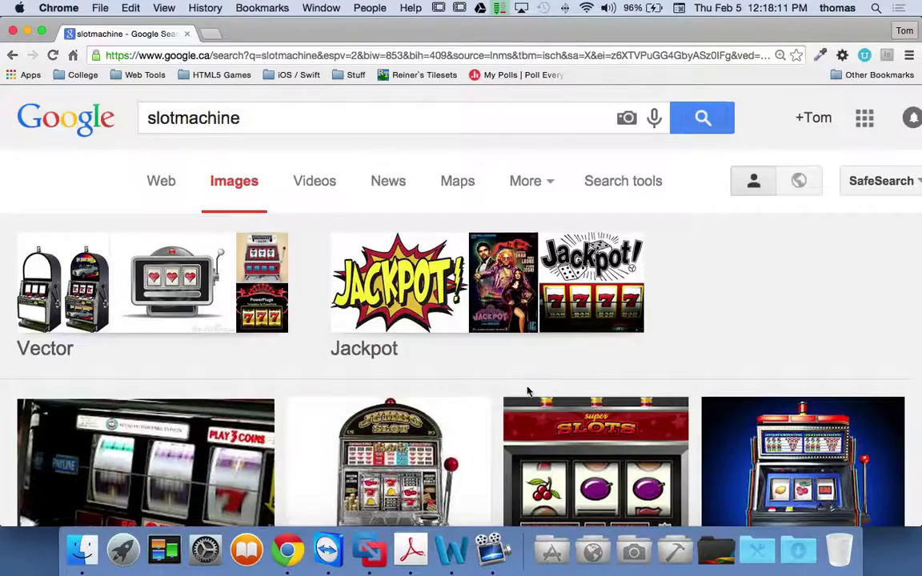
pyautogui.scroll(-5, 487, 390)
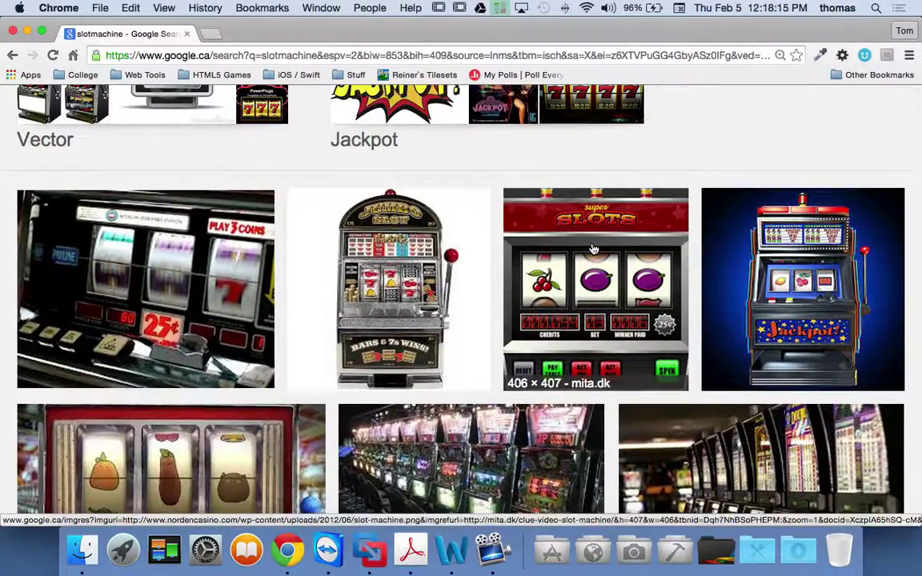
pyautogui.click(575, 288)
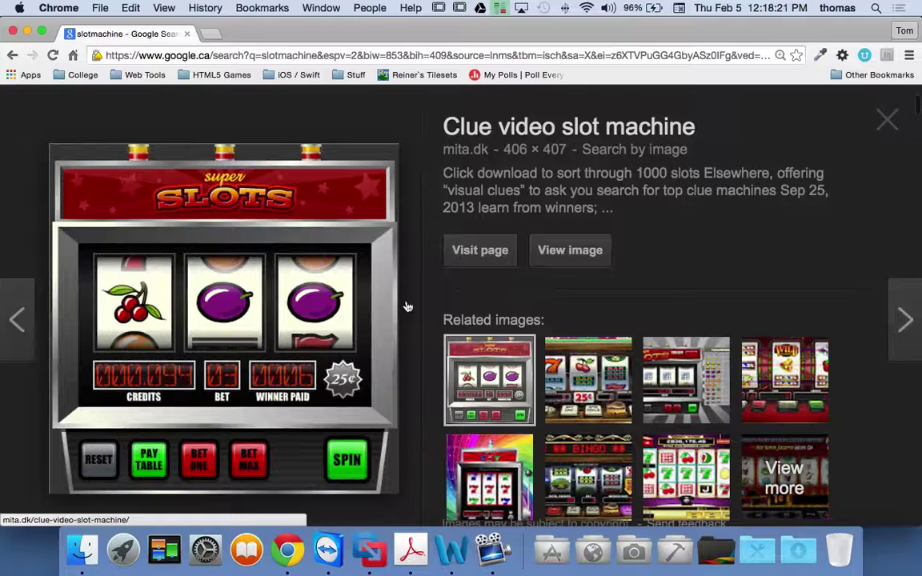
pyautogui.click(555, 255)
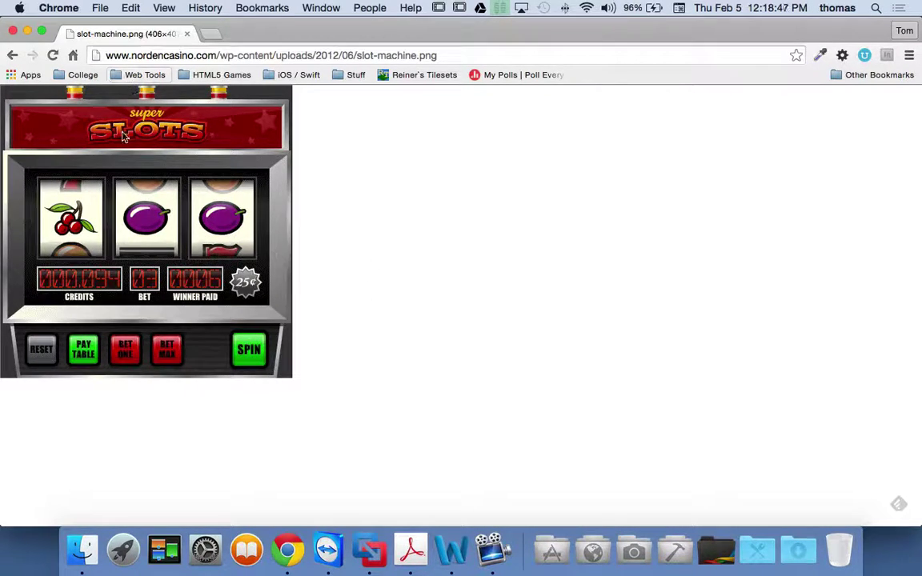
pyautogui.rightClick(159, 150)
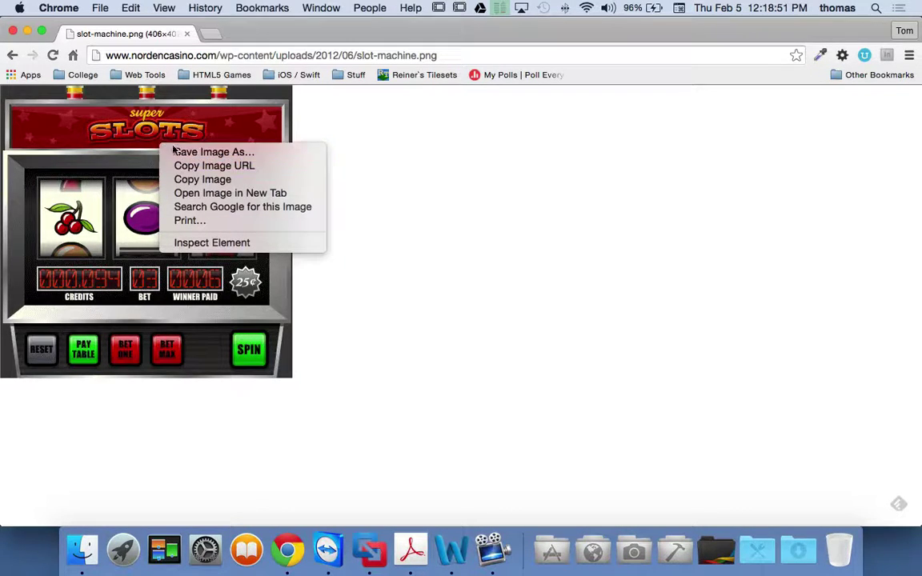
pyautogui.click(204, 181)
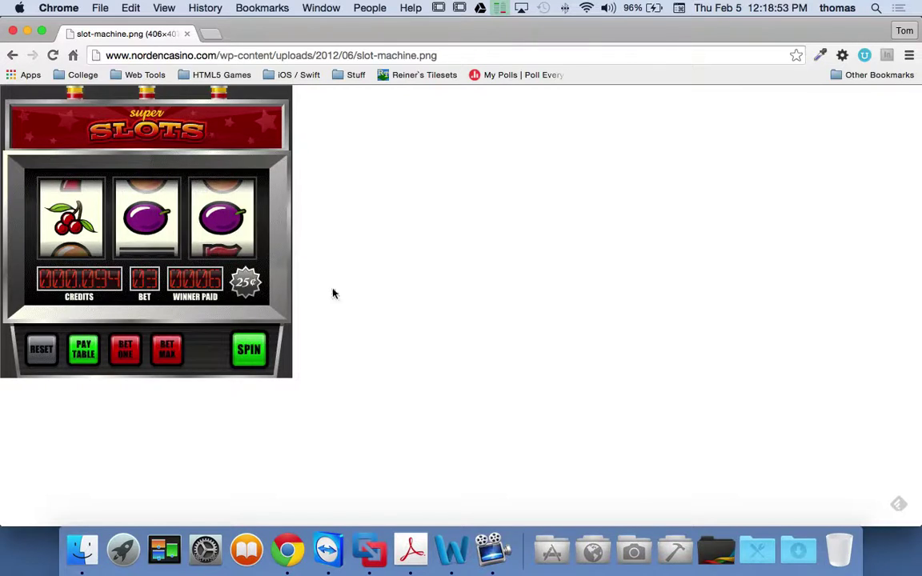
# - Launch Fireworks CS6 and create a transparent 406 × 407 px document
pyautogui.click(633, 532)
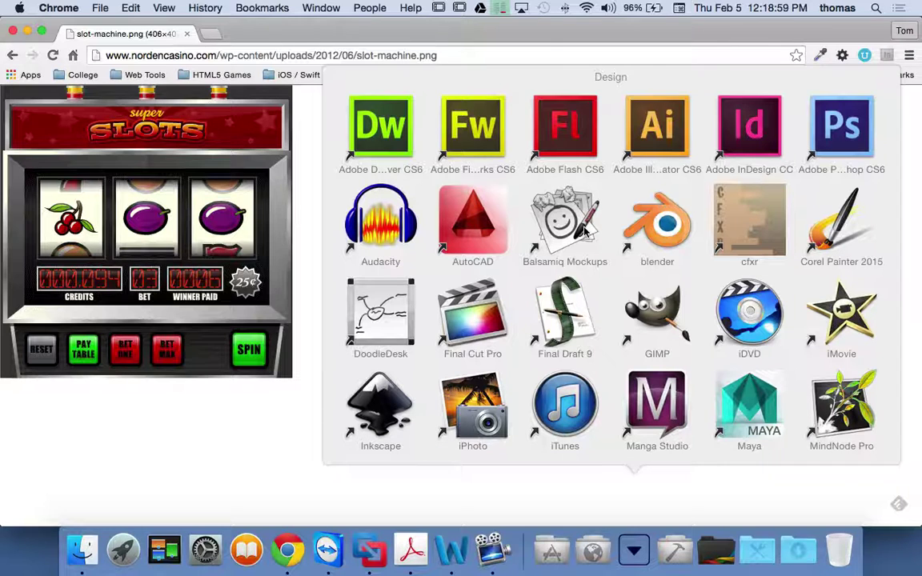
pyautogui.click(478, 134)
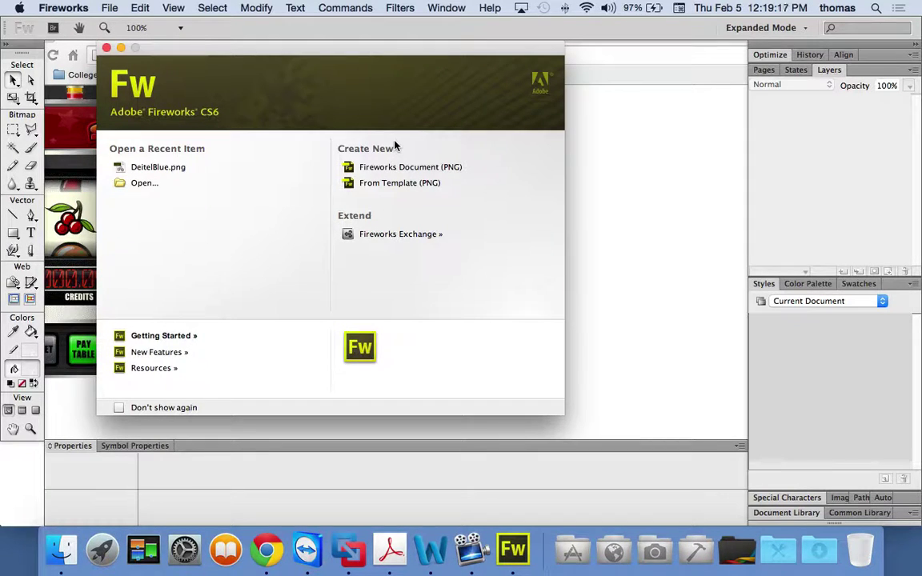
pyautogui.click(112, 9)
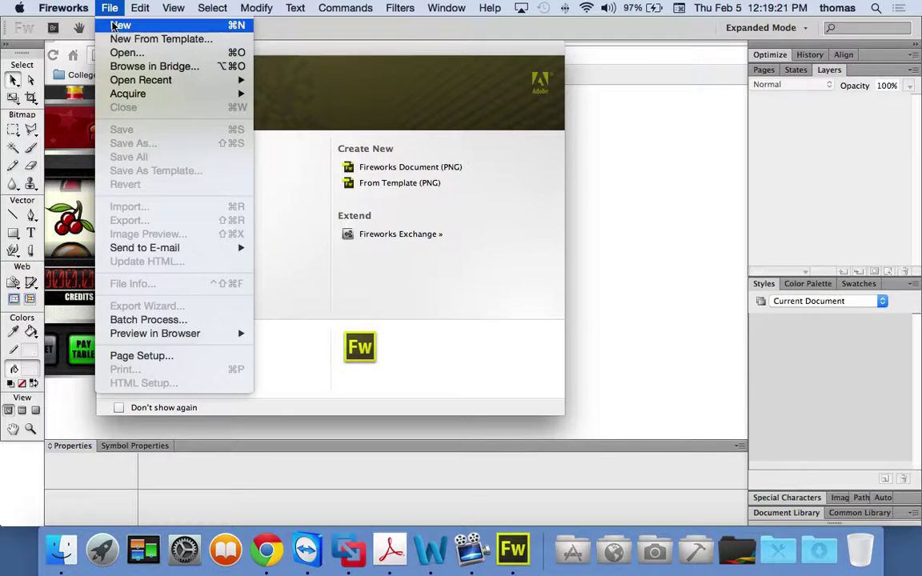
pyautogui.click(120, 25)
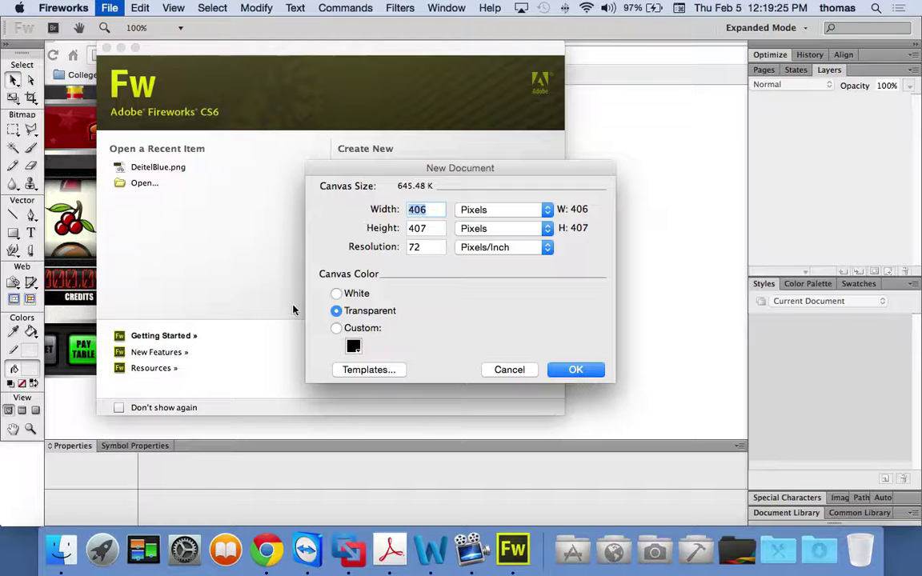
pyautogui.click(588, 371)
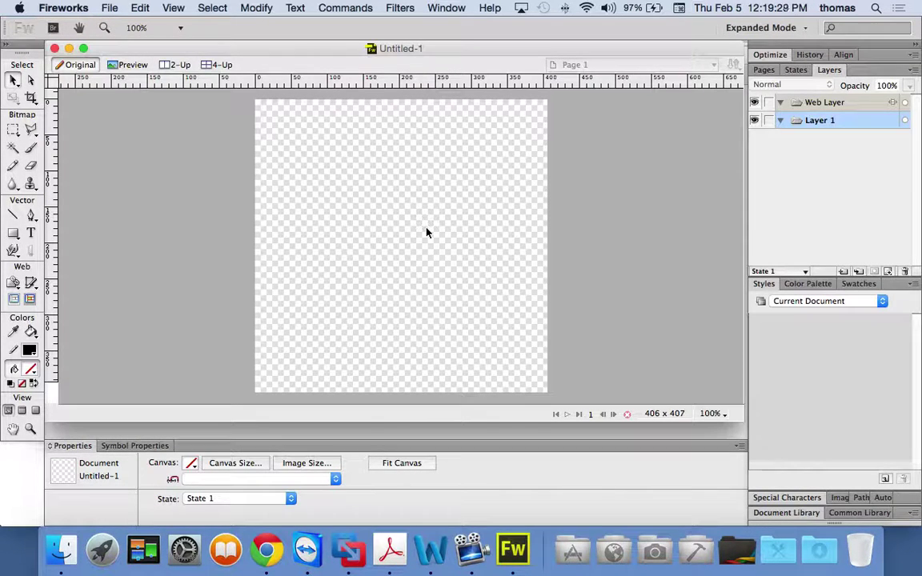
# - Paste the Super Slots image into Untitled-1 and zoom in on the counter displays
pyautogui.press('super+v')
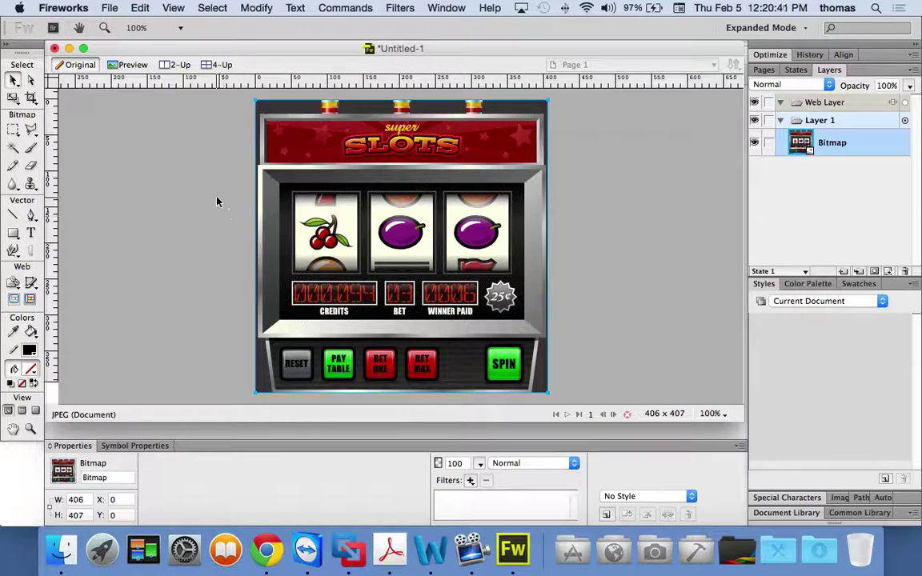
pyautogui.click(30, 427)
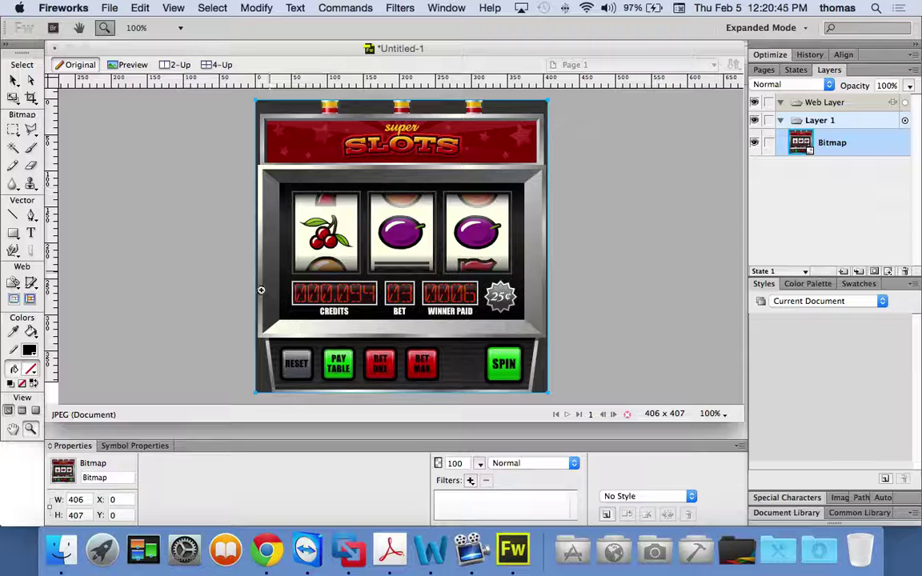
pyautogui.moveTo(276, 268); pyautogui.dragTo(503, 325)
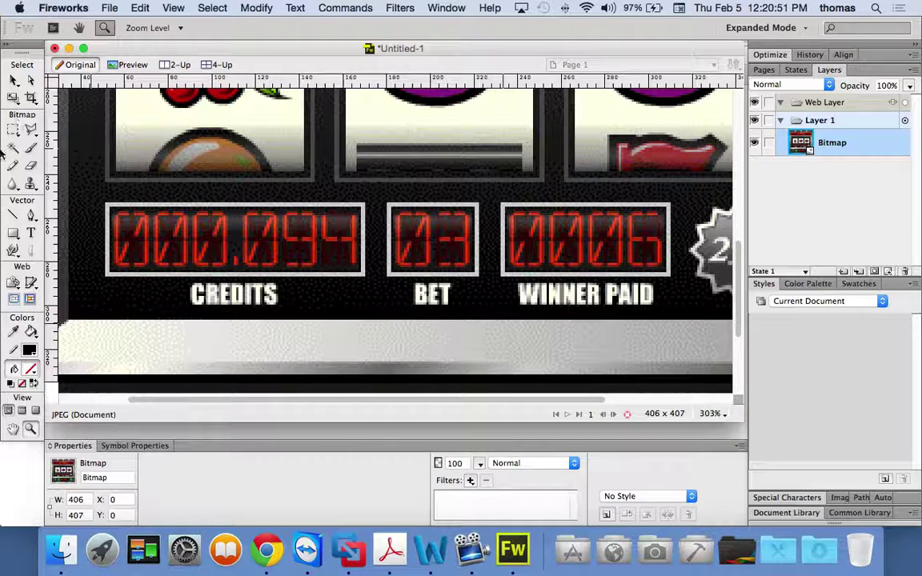
# - Zoom in and marquee-select just the inner CREDITS digit area, about 115 × 30 pixels
pyautogui.click(13, 129)
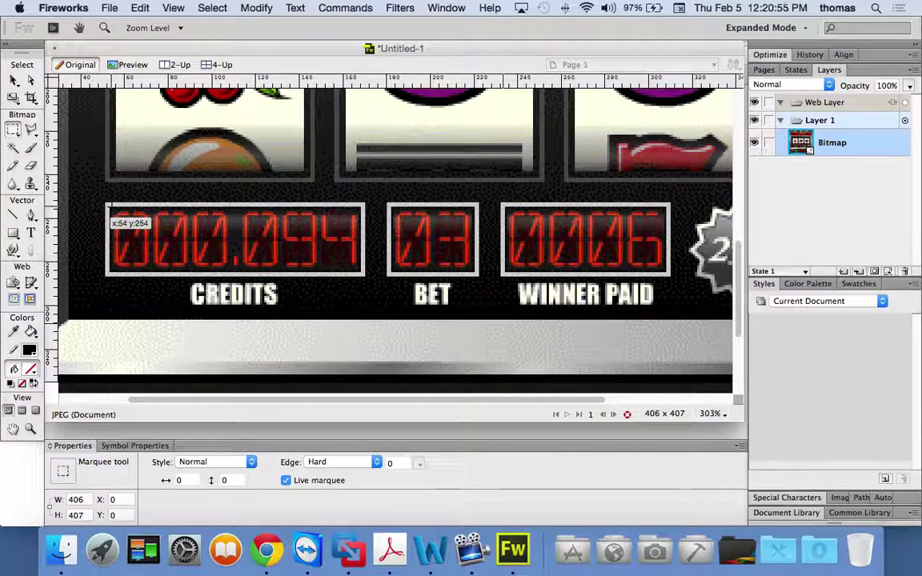
pyautogui.moveTo(108, 207); pyautogui.dragTo(364, 274)
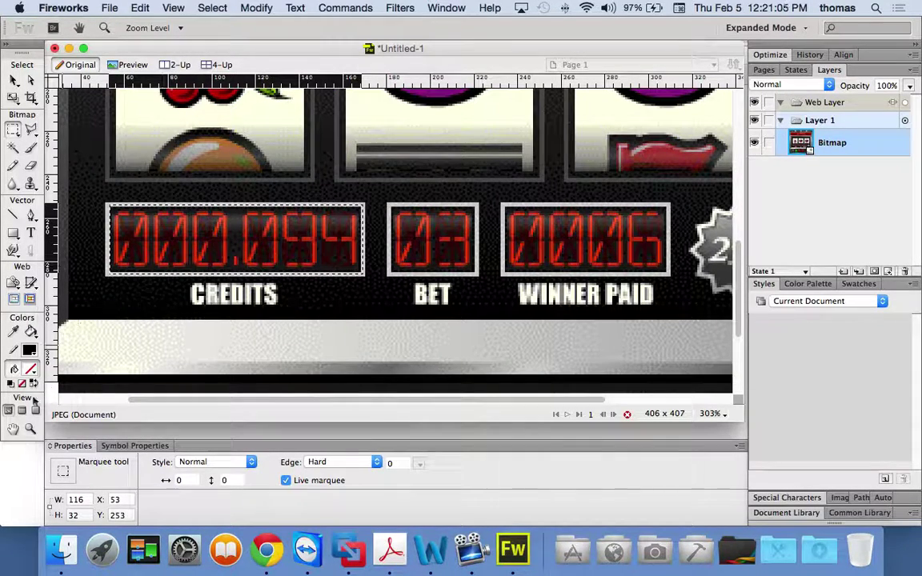
pyautogui.click(30, 430)
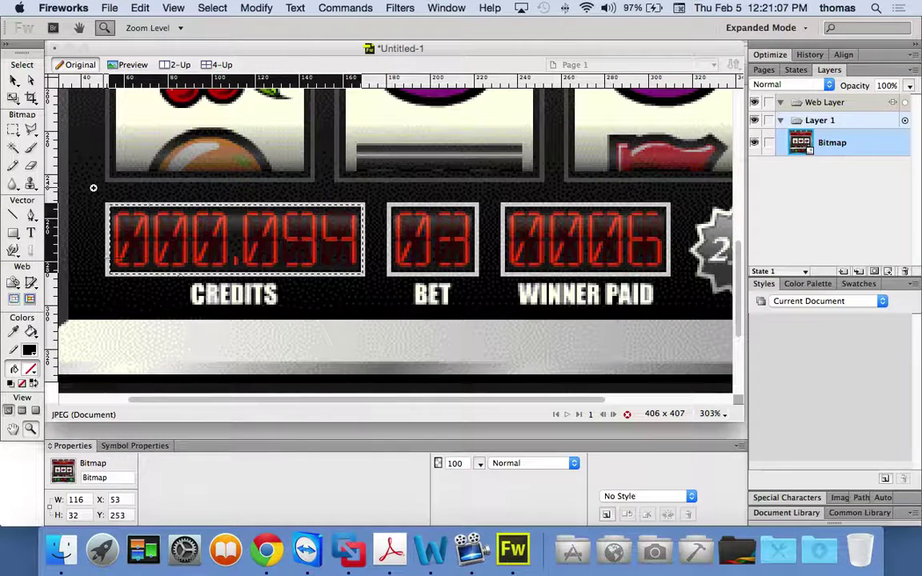
pyautogui.click(374, 299)
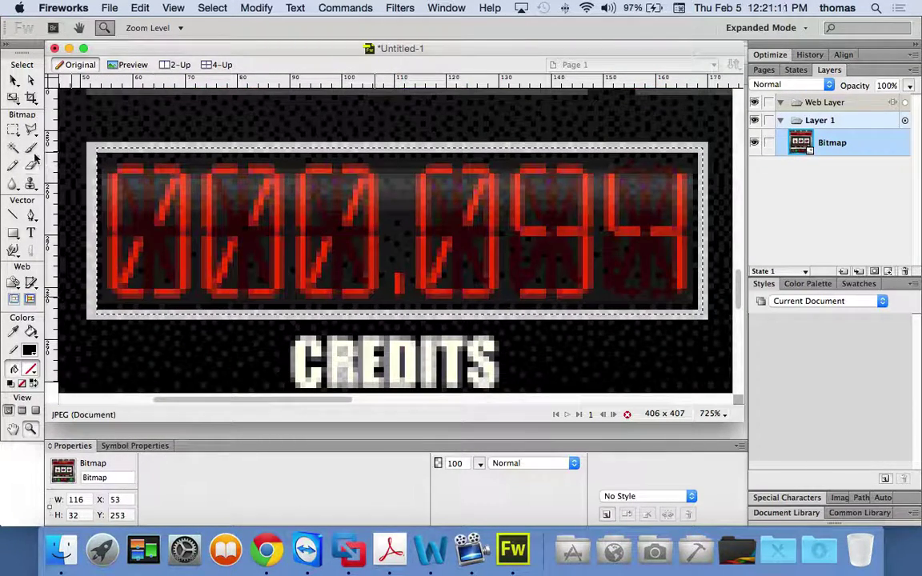
pyautogui.click(14, 83)
pyautogui.click(212, 7)
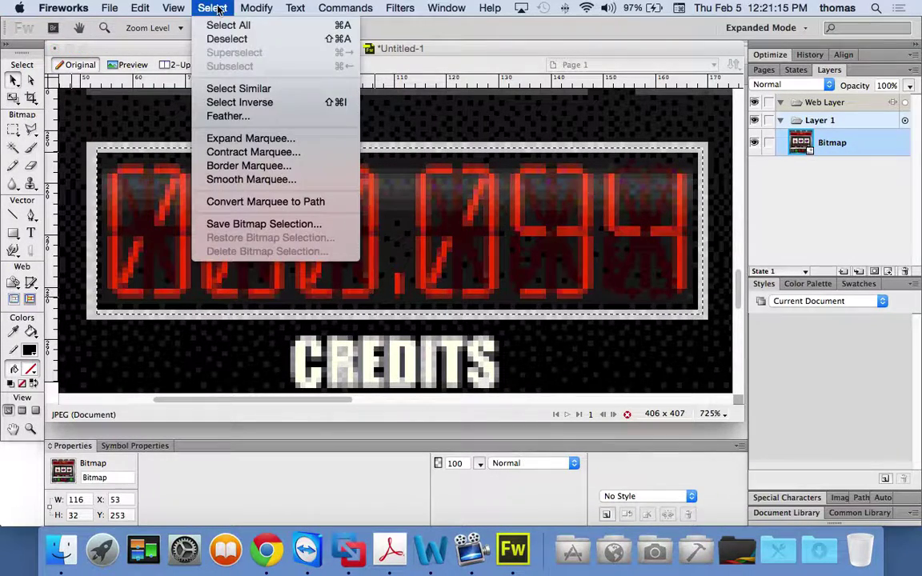
pyautogui.click(232, 37)
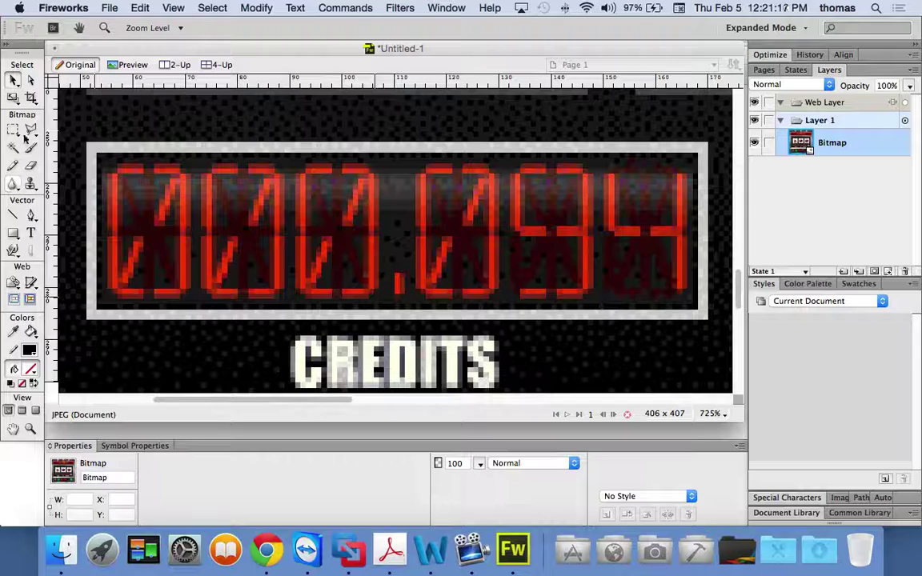
pyautogui.click(14, 129)
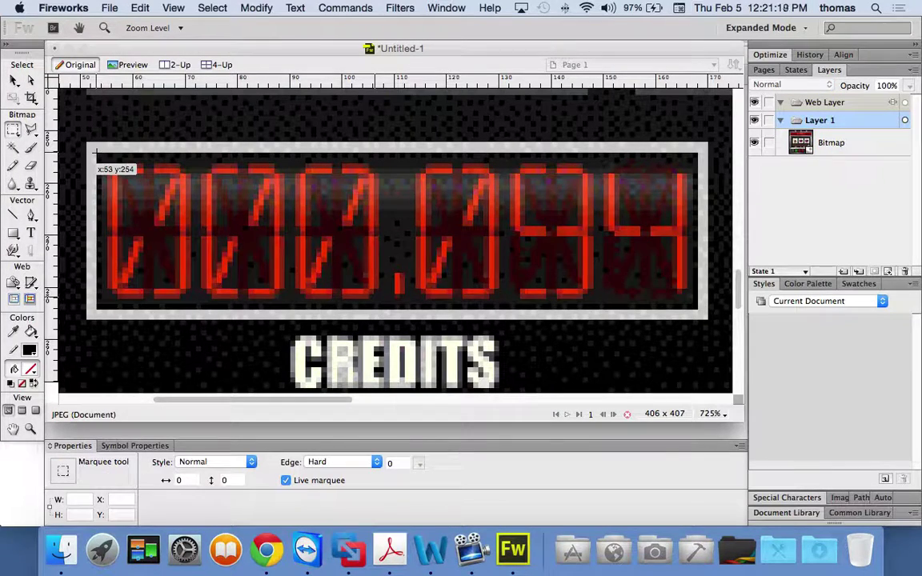
pyautogui.moveTo(96, 152); pyautogui.dragTo(697, 310)
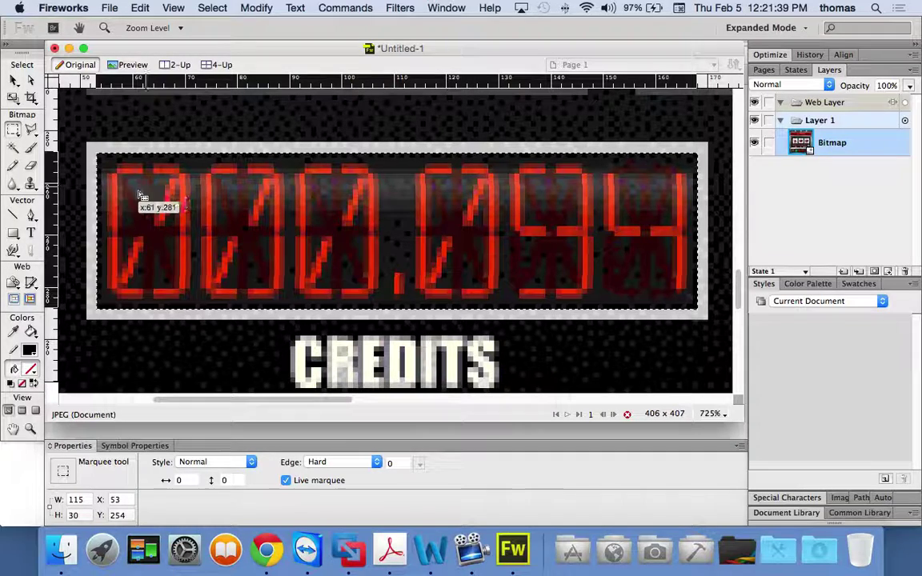
# - Draw a 115 × 30 rectangle over the CREDITS digits with stroke size 1 and black #000000 fill
pyautogui.click(14, 233)
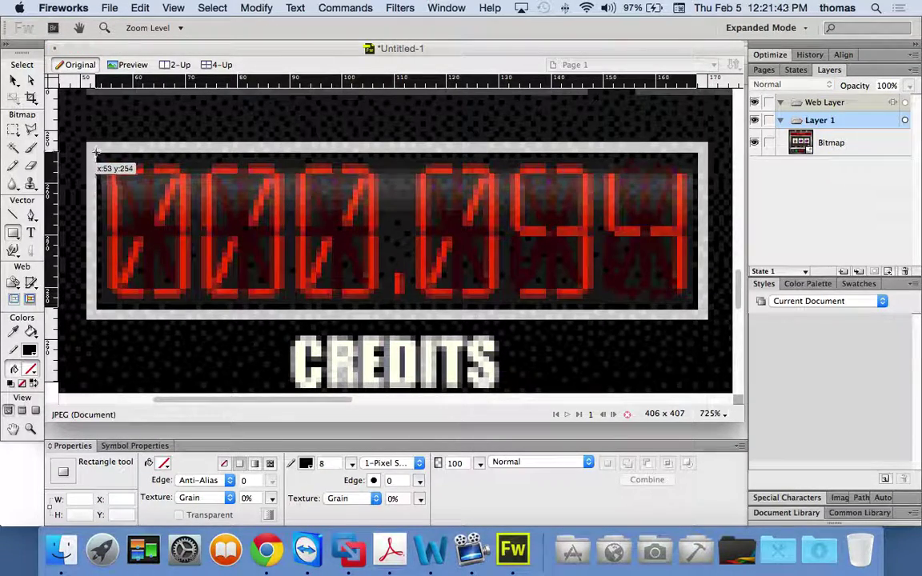
pyautogui.moveTo(96, 152); pyautogui.dragTo(697, 310)
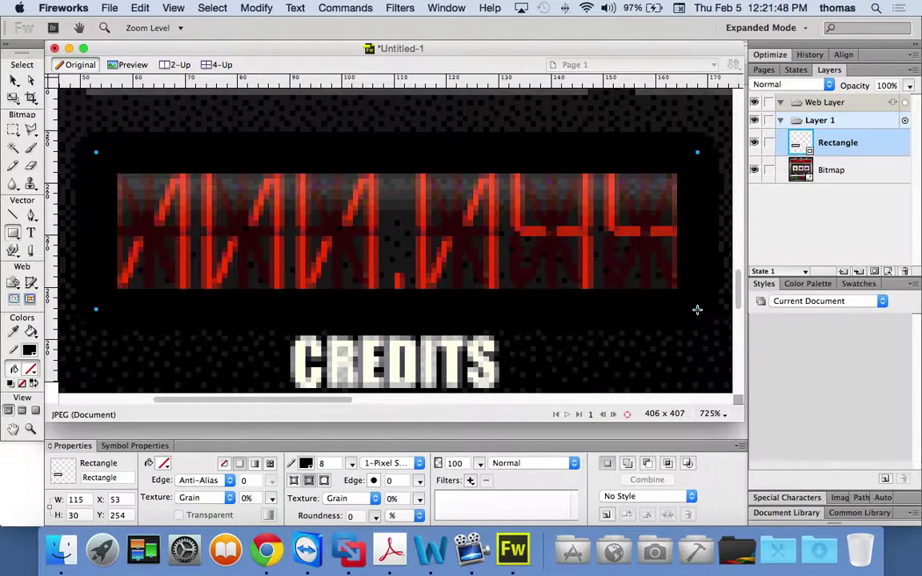
pyautogui.click(304, 465)
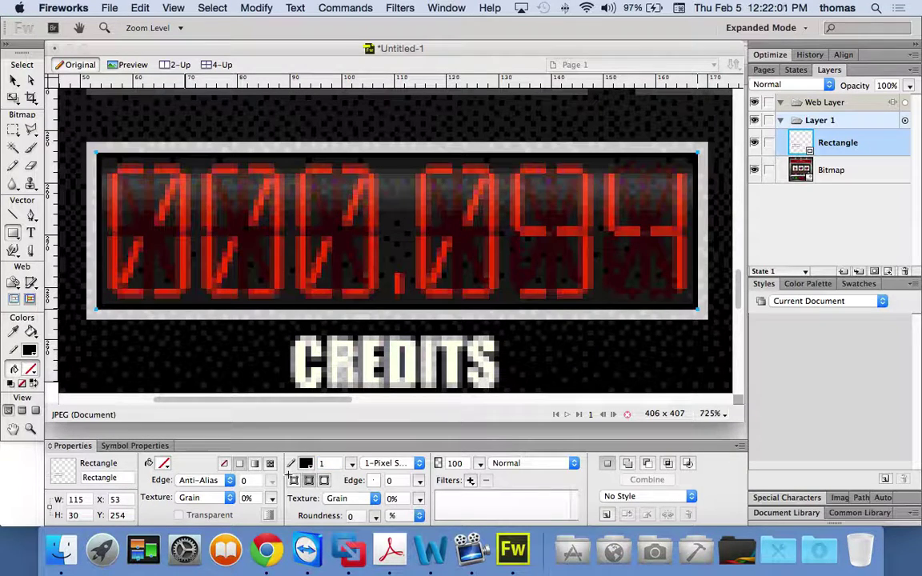
pyautogui.click(164, 464)
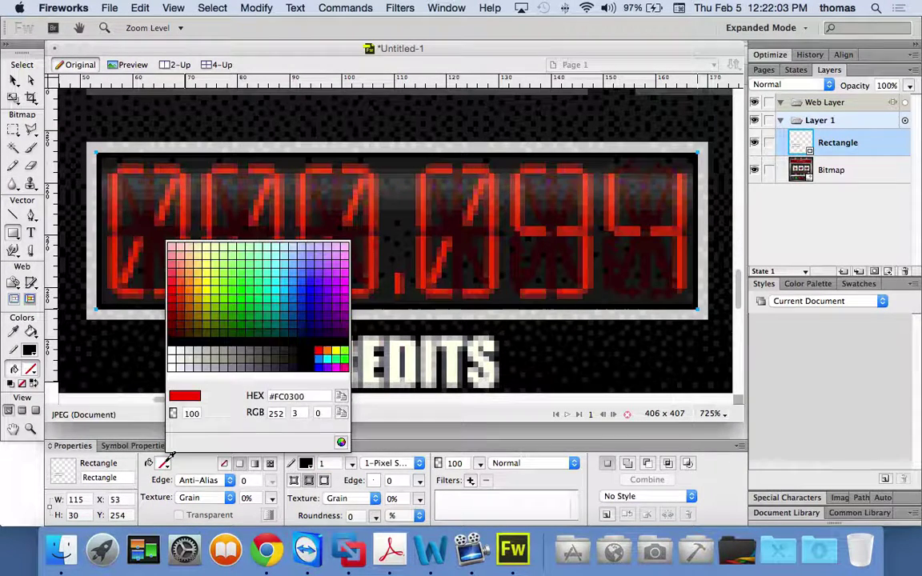
pyautogui.click(173, 347)
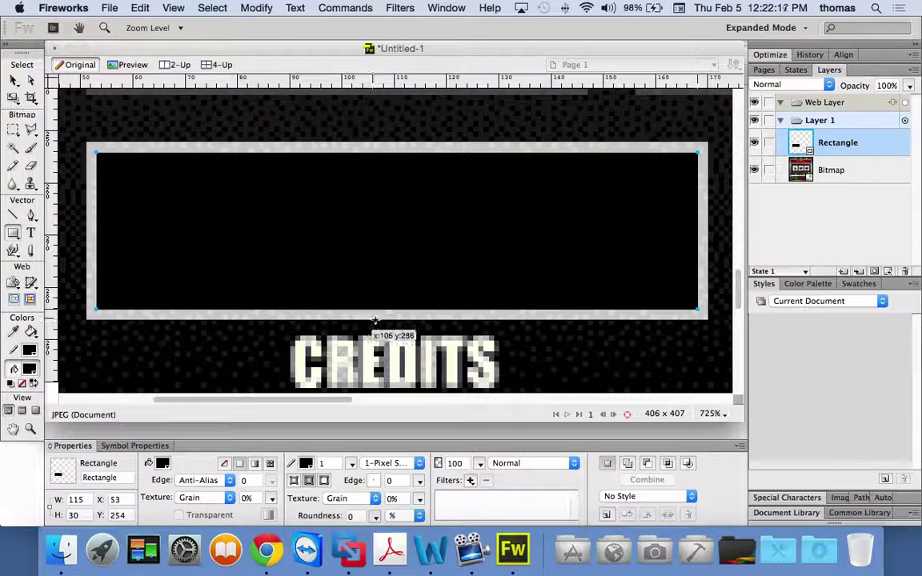
# - Zoom in on the BET display, settling at 800%
pyautogui.scroll(-10, 389, 314)
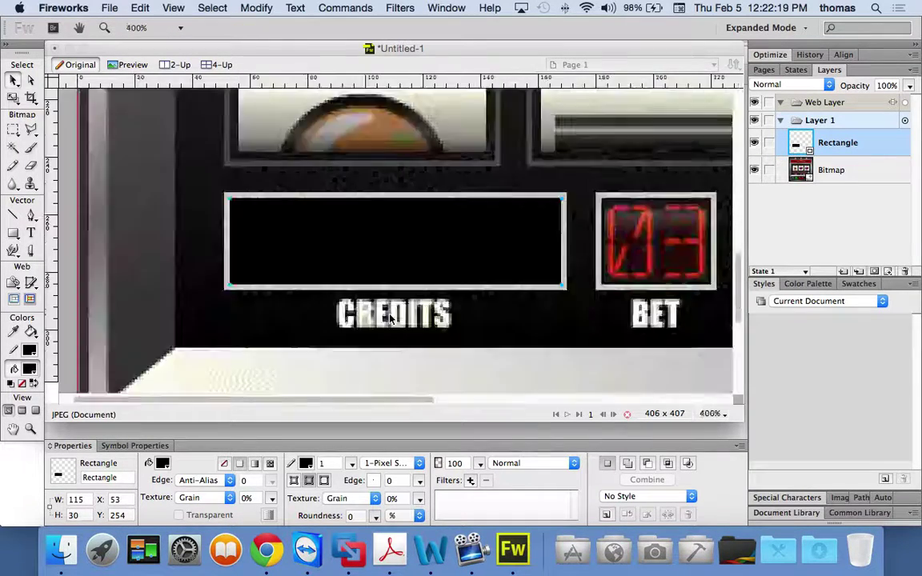
pyautogui.scroll(2, 390, 318)
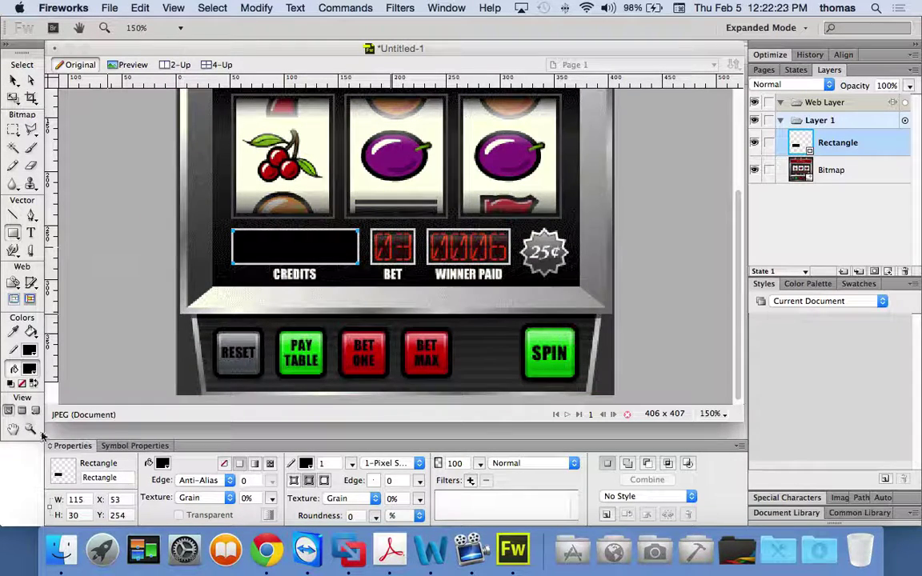
pyautogui.press('z')
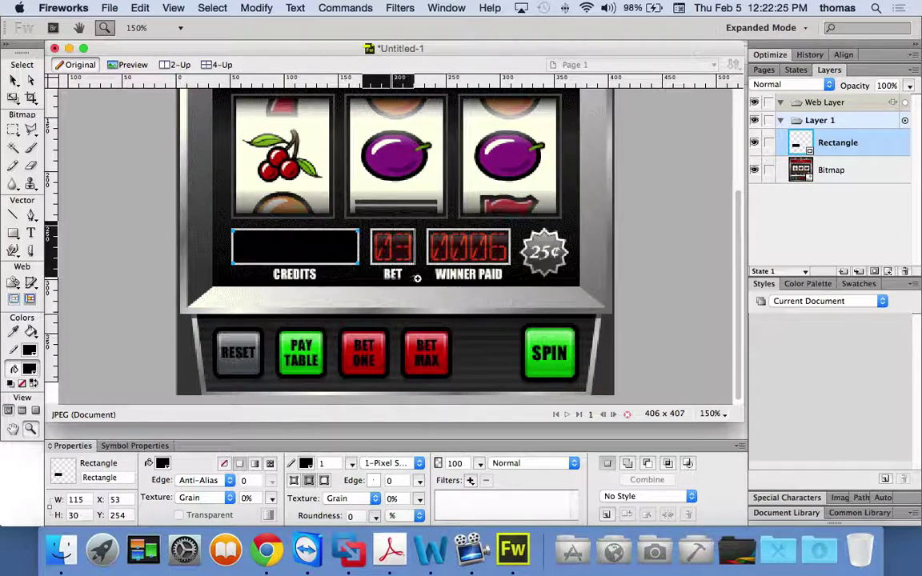
pyautogui.moveTo(378, 223); pyautogui.dragTo(424, 284)
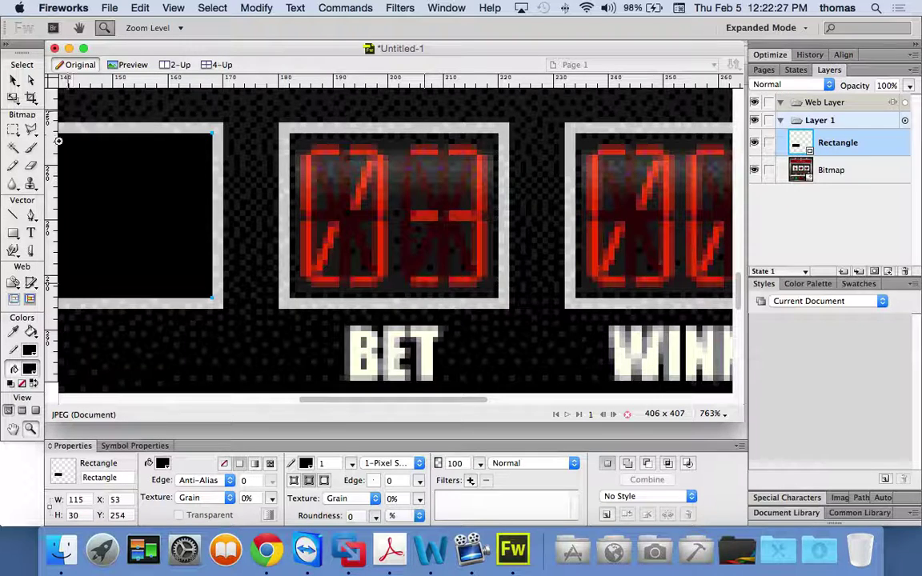
pyautogui.click(373, 204)
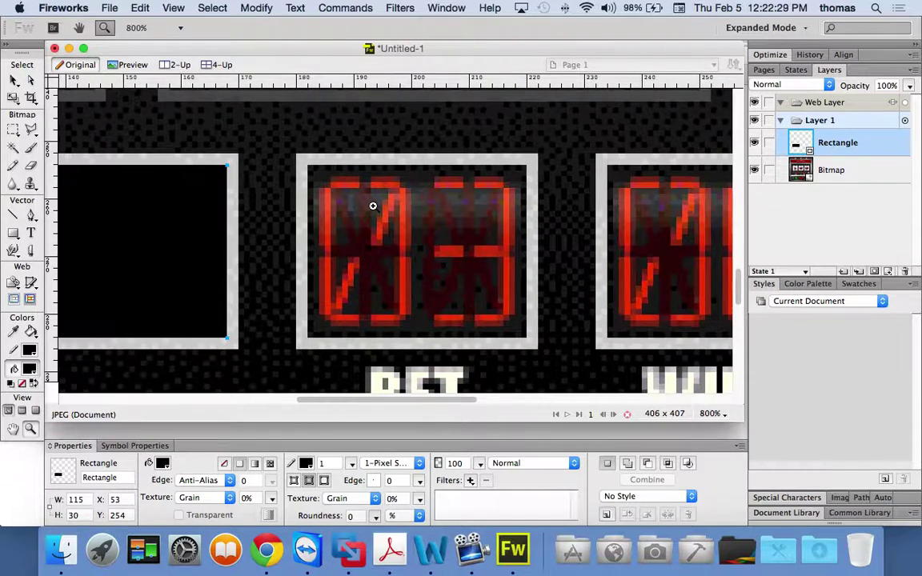
pyautogui.click(412, 218)
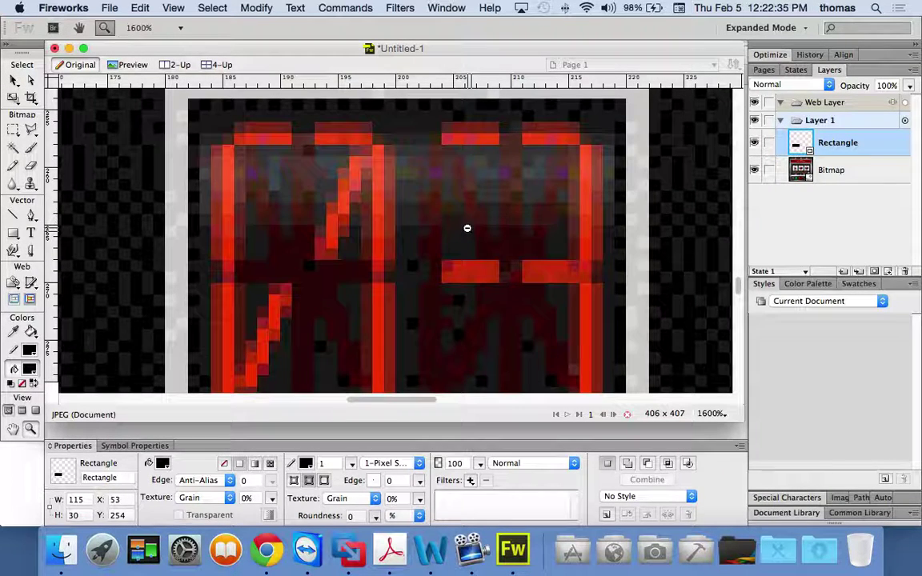
pyautogui.keyDown('alt'); pyautogui.click(467, 228); pyautogui.keyUp('alt')
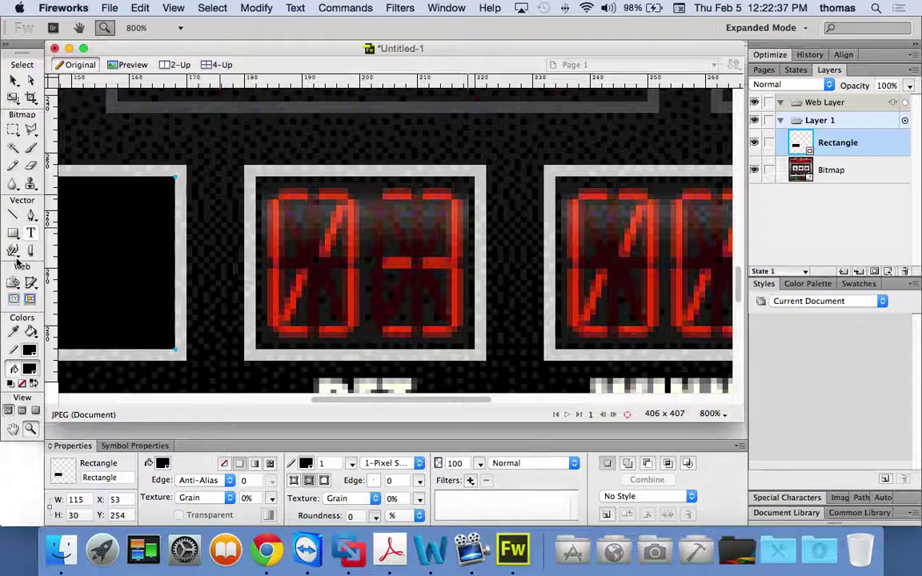
# - Draw black rectangles over the BET digits (38 × 30) and the WINNER PAID digits (74 × 30)
pyautogui.click(13, 232)
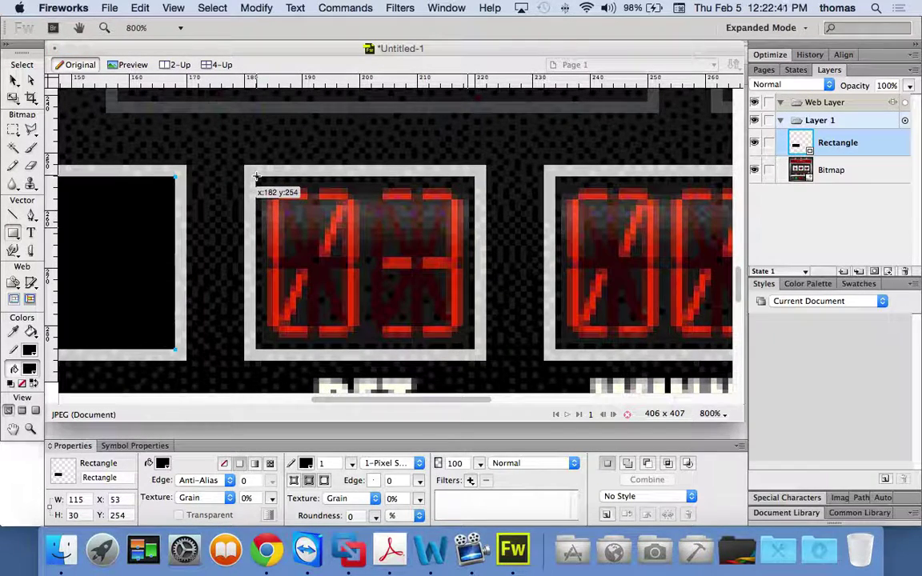
pyautogui.moveTo(256, 176)
pyautogui.mouseDown()
pyautogui.moveTo(289, 268)
pyautogui.moveTo(351, 312)
pyautogui.moveTo(473, 348)
pyautogui.mouseUp()
pyautogui.hscroll(6, 476, 348)
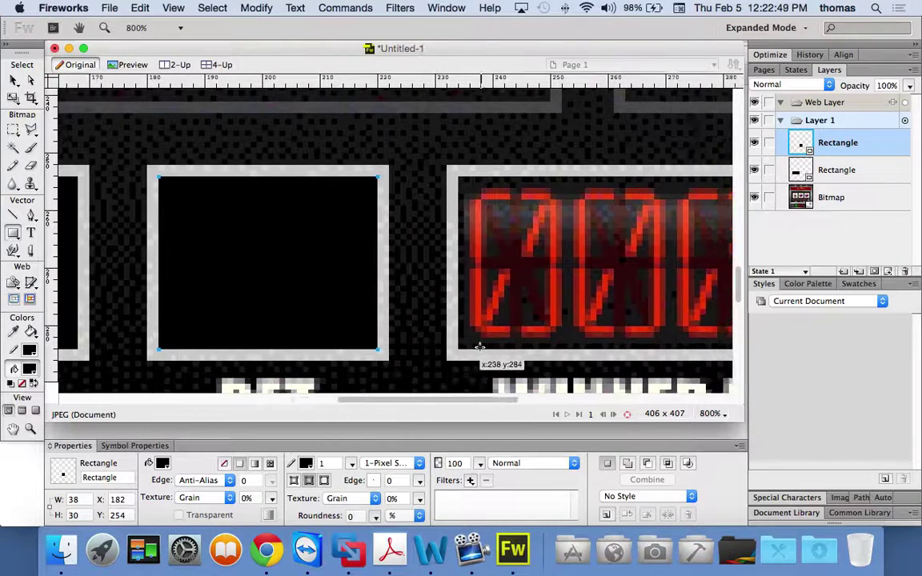
pyautogui.hscroll(4, 479, 347)
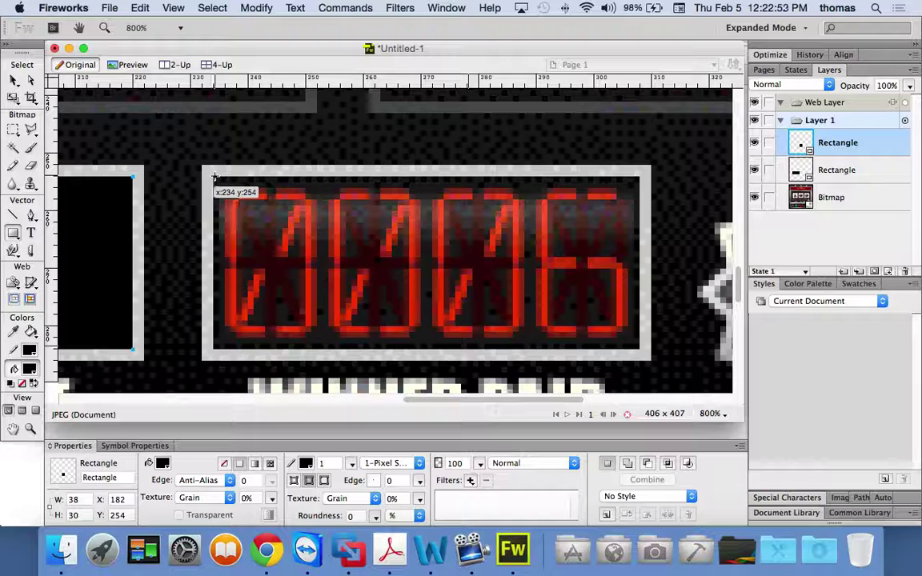
pyautogui.moveTo(213, 175); pyautogui.dragTo(637, 347)
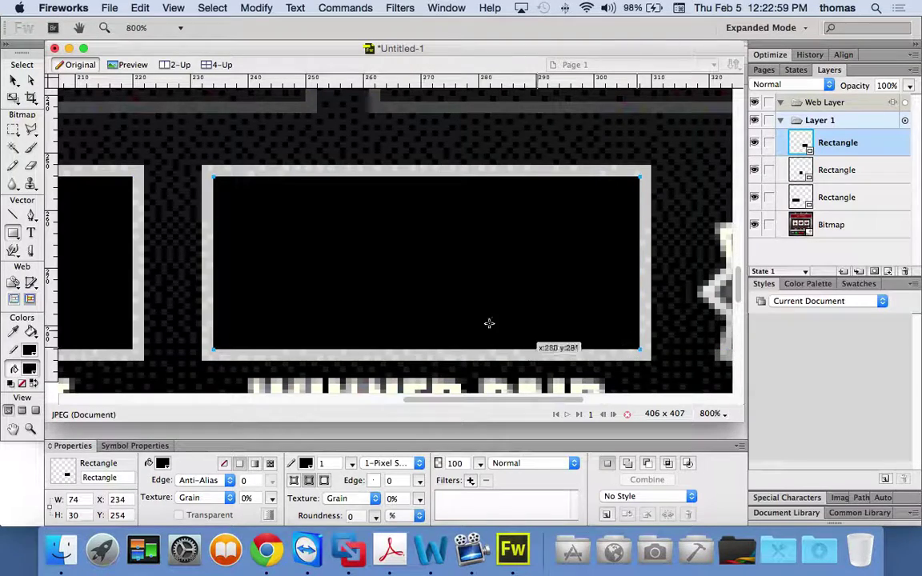
pyautogui.hscroll(5, 648, 346)
pyautogui.hscroll(3, 615, 322)
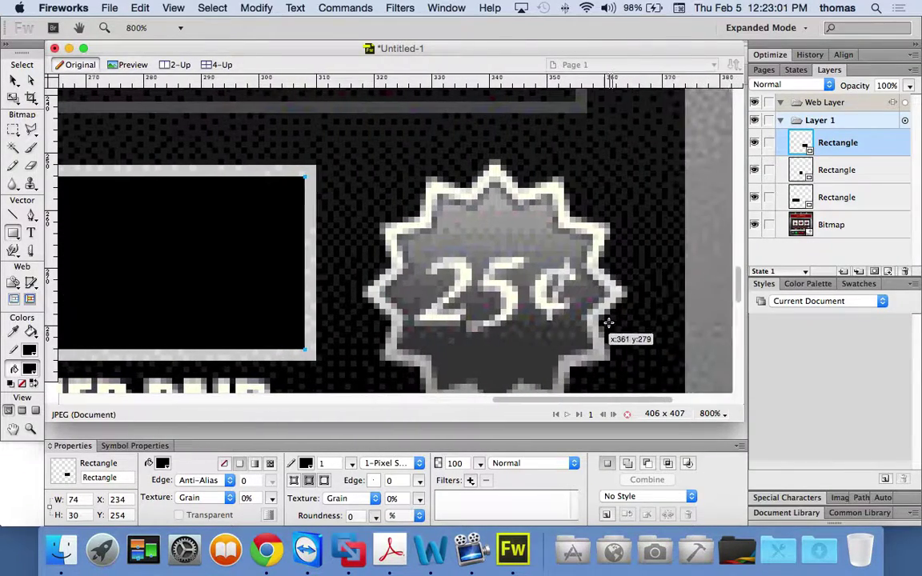
pyautogui.scroll(-3, 608, 323)
pyautogui.scroll(1, 604, 323)
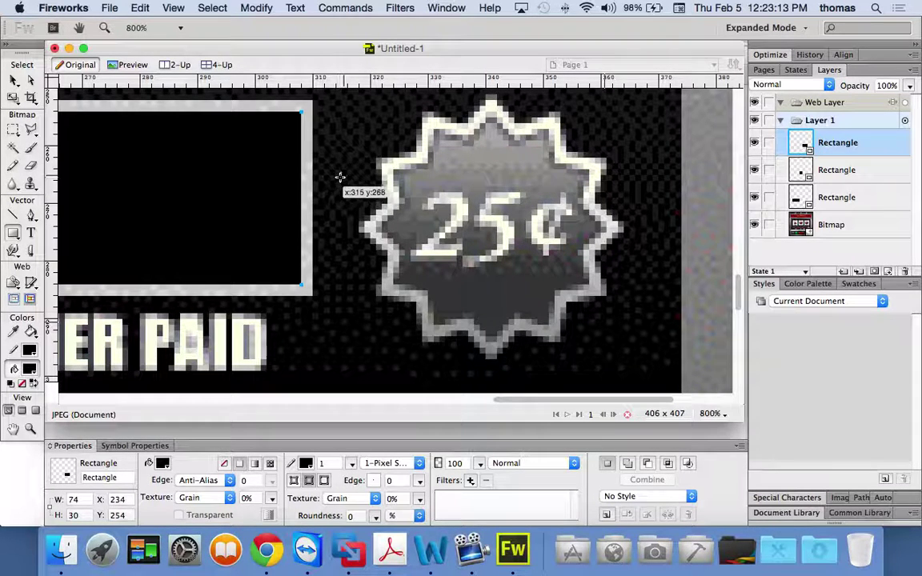
pyautogui.click(28, 431)
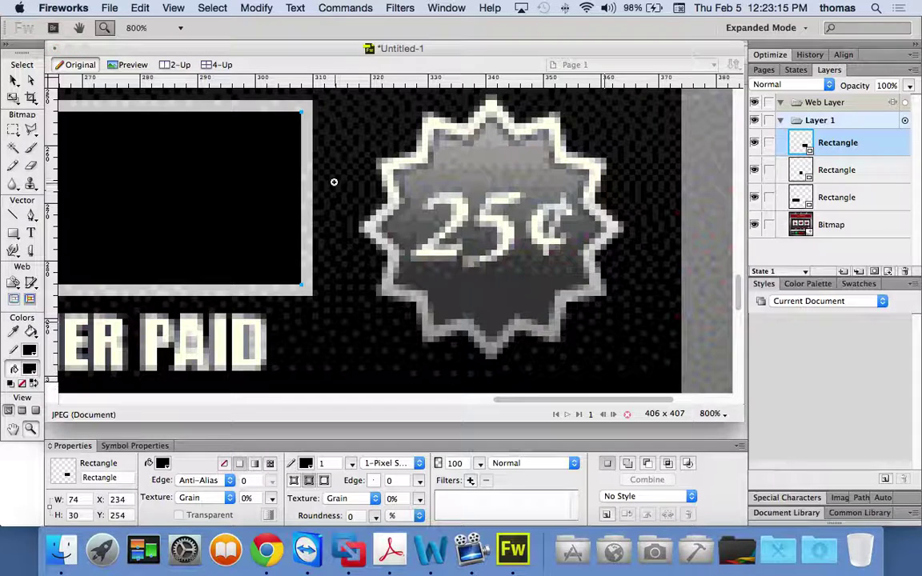
pyautogui.moveTo(312, 165); pyautogui.dragTo(389, 242)
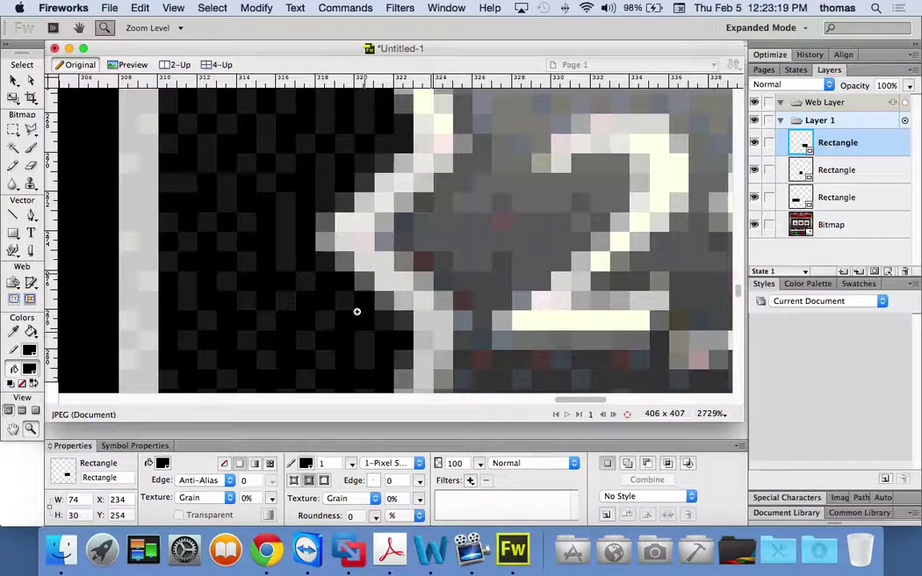
pyautogui.scroll(10, 472, 152)
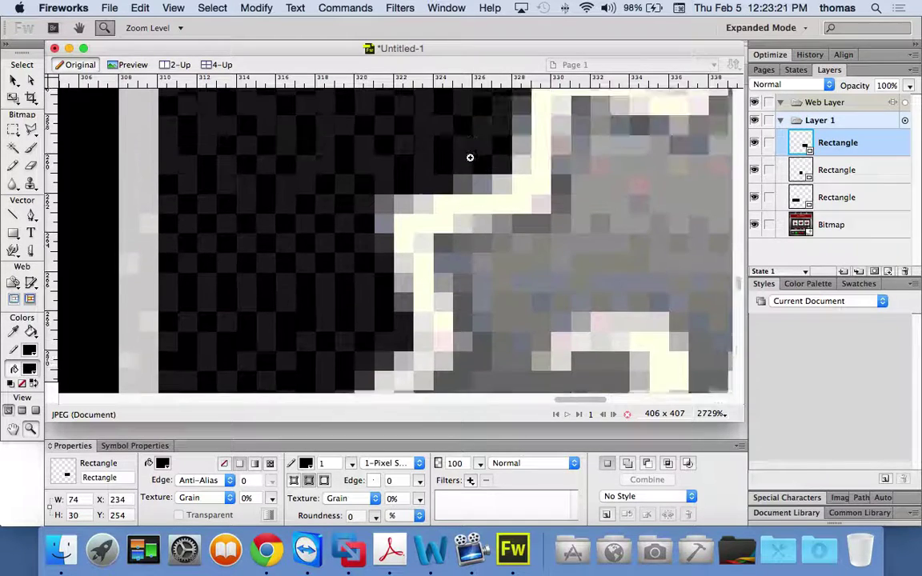
pyautogui.scroll(5, 470, 160)
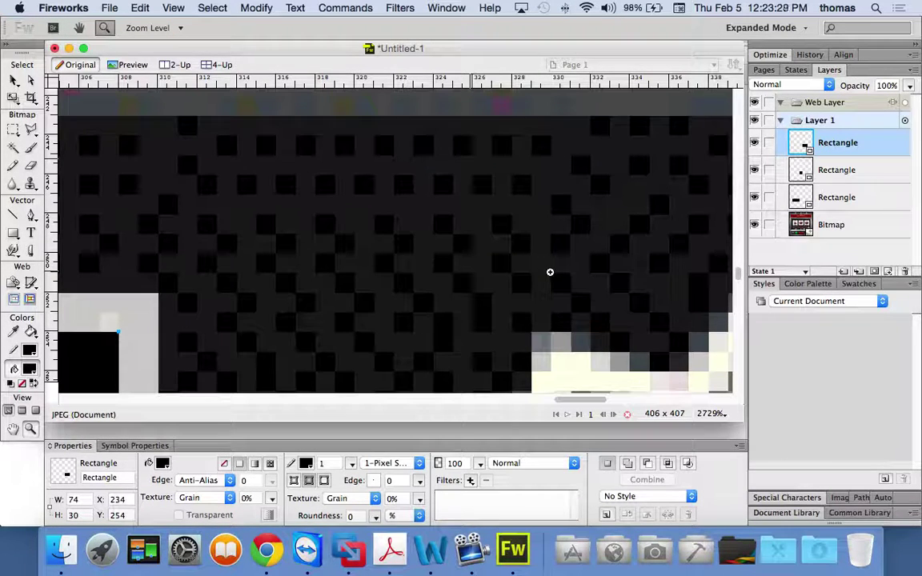
pyautogui.hscroll(10, 552, 272)
pyautogui.scroll(-3, 545, 268)
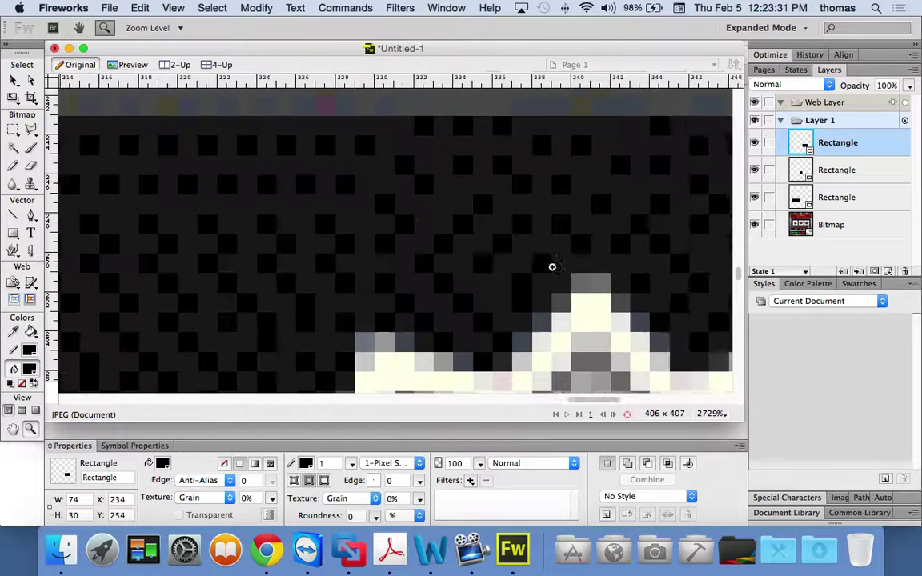
pyautogui.hscroll(5, 538, 265)
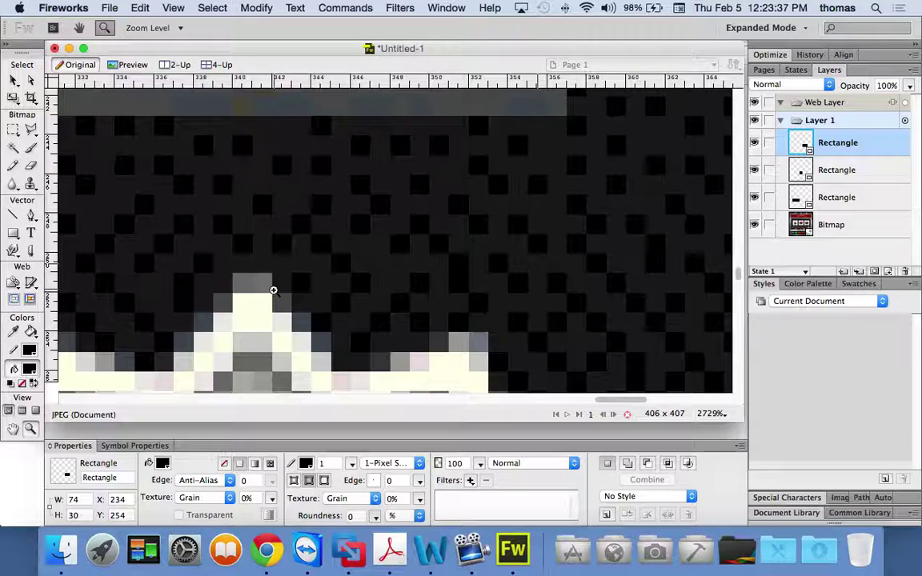
pyautogui.scroll(-2, 267, 293)
pyautogui.press('v')
pyautogui.press('super+8')
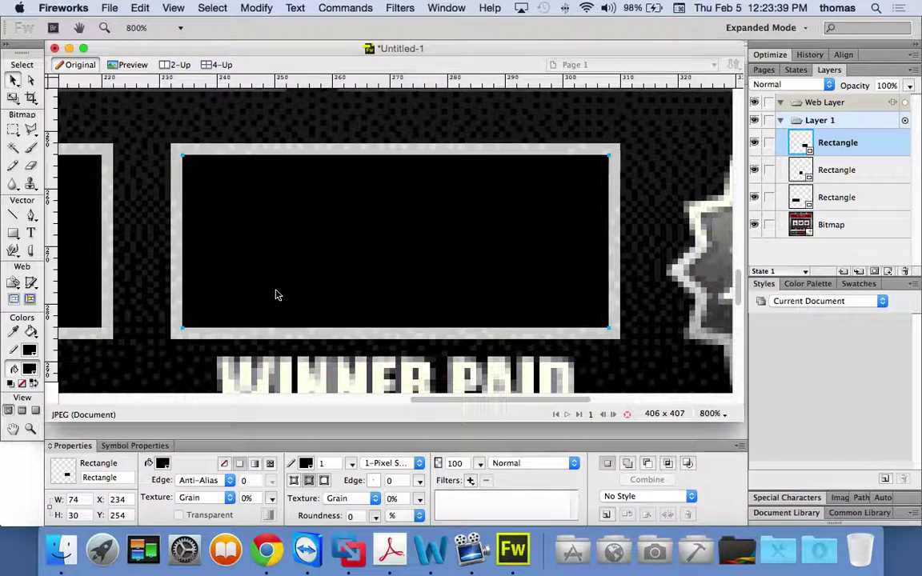
pyautogui.hscroll(5, 400, 289)
pyautogui.hscroll(5, 398, 288)
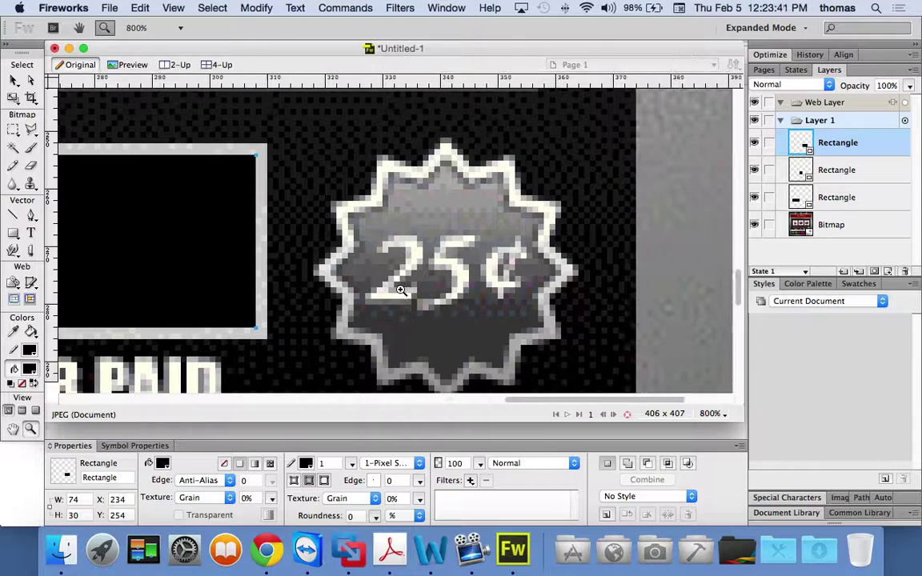
pyautogui.scroll(-3, 404, 294)
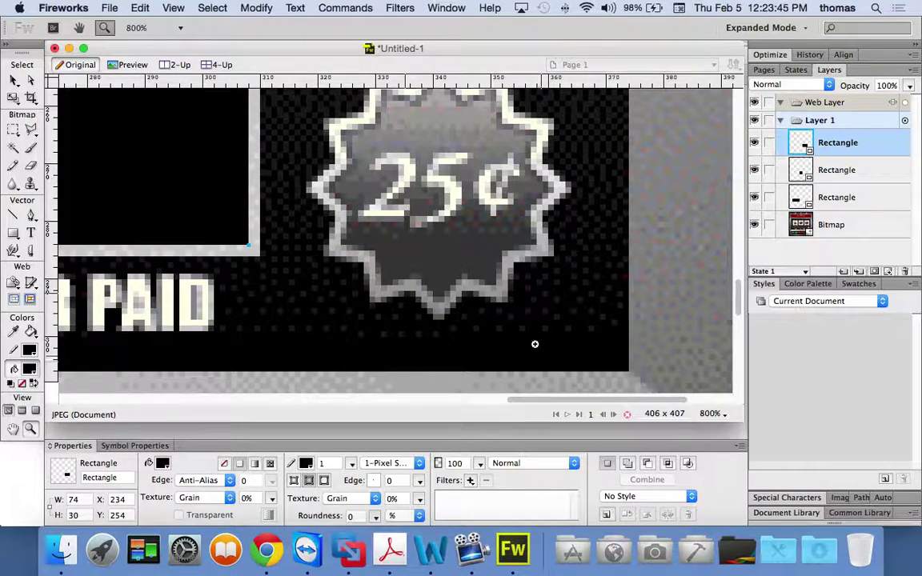
pyautogui.scroll(3, 530, 341)
pyautogui.scroll(2, 346, 128)
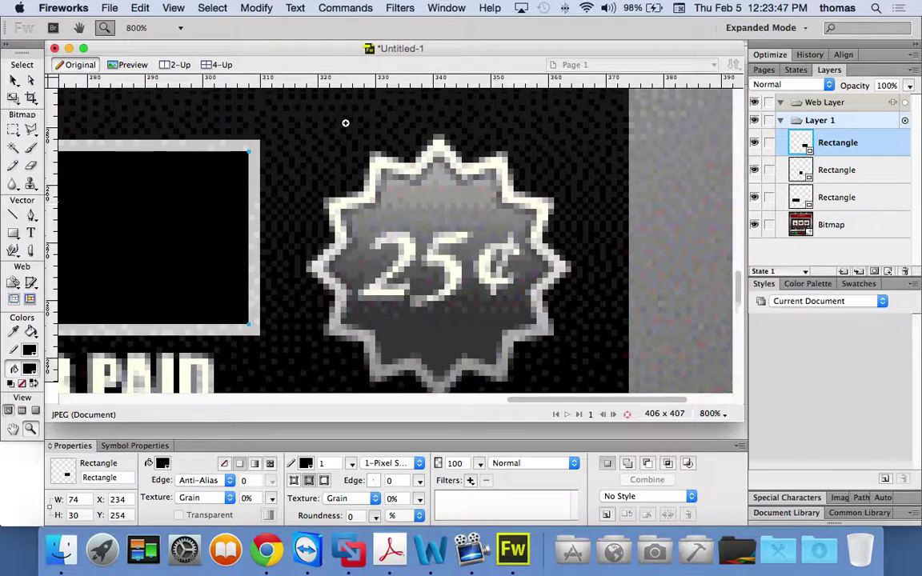
pyautogui.hscroll(-15, 369, 197)
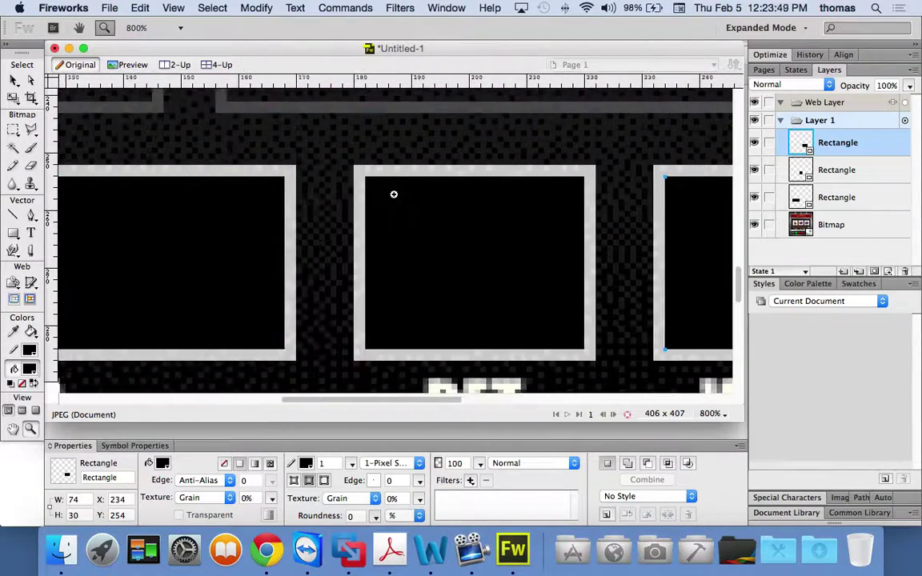
pyautogui.hscroll(-12, 394, 193)
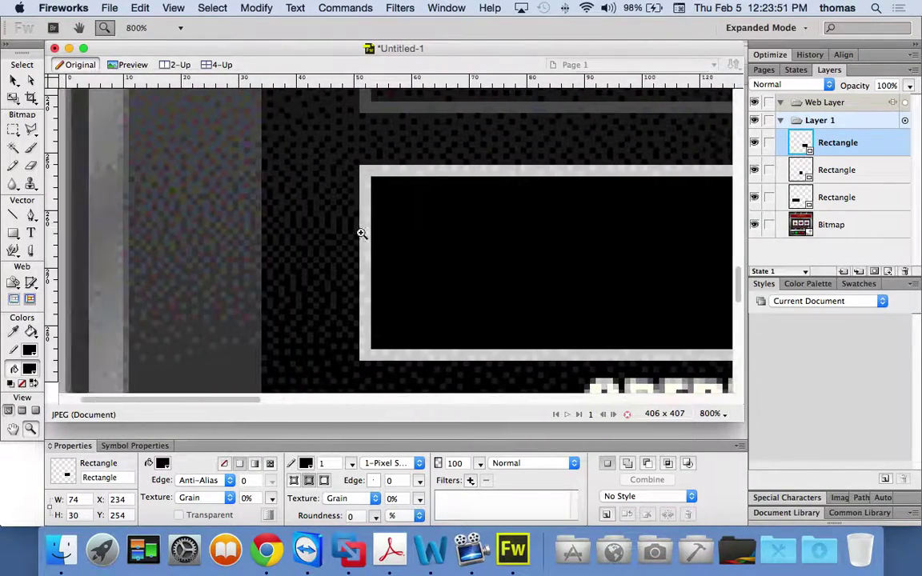
pyautogui.hscroll(15, 393, 213)
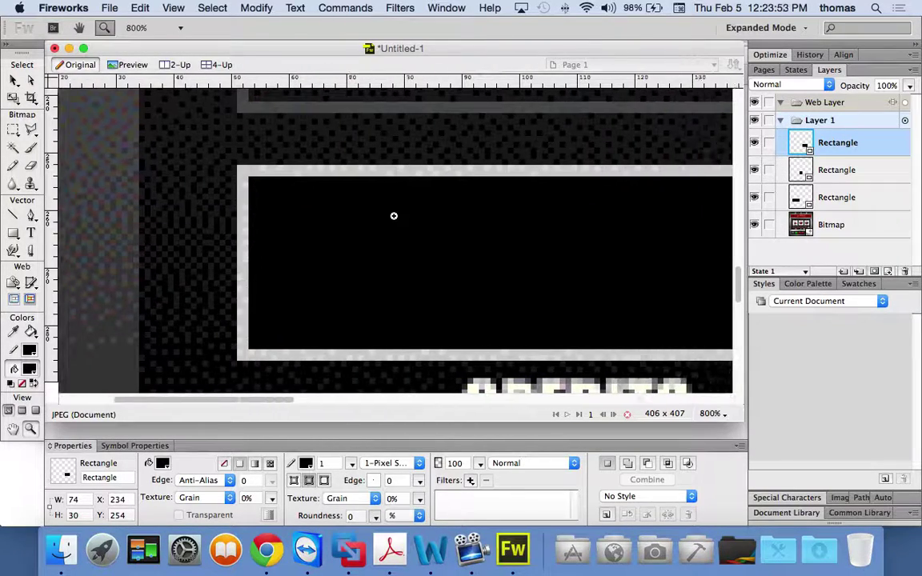
pyautogui.hscroll(15, 391, 209)
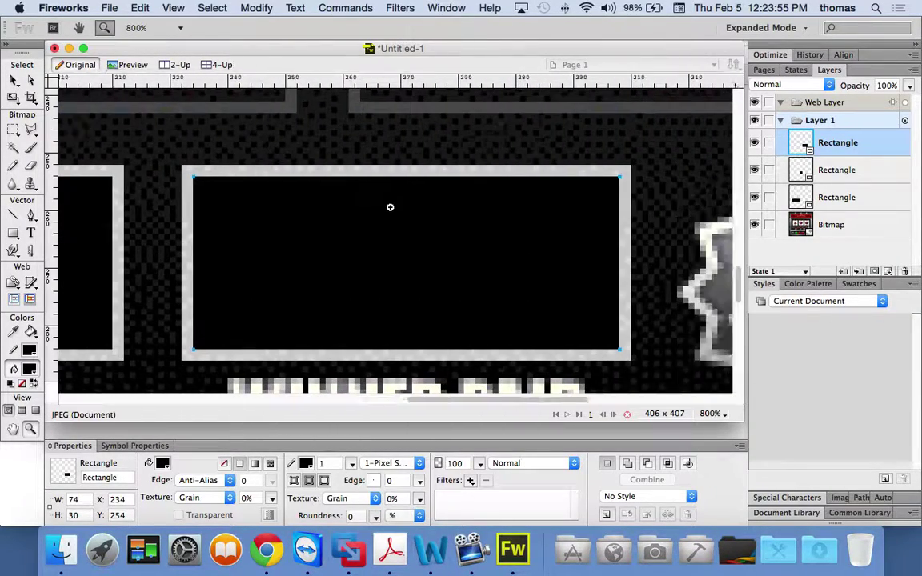
pyautogui.hscroll(6, 399, 203)
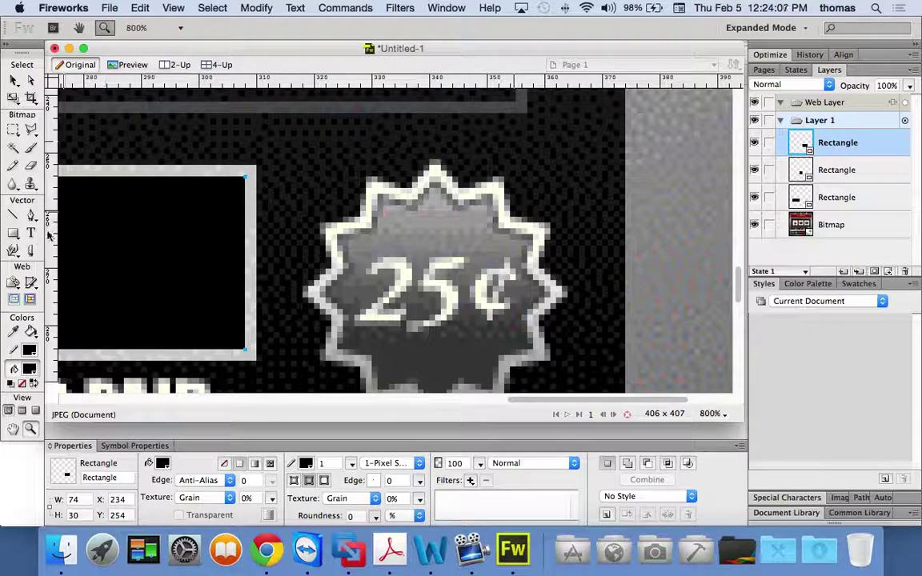
# - Select a strip of dark background above the 25¢ badge and paste it as a new bitmap
pyautogui.click(13, 128)
pyautogui.click(324, 136)
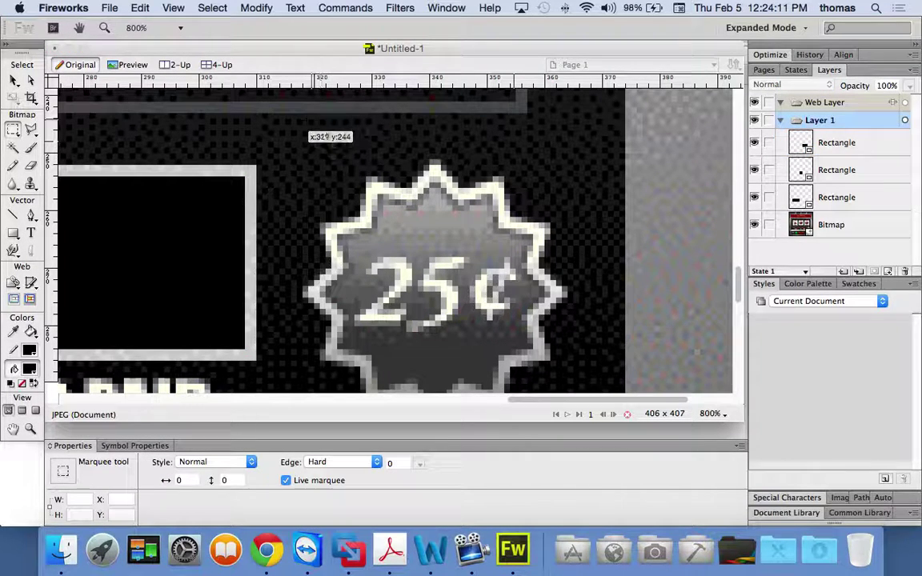
pyautogui.moveTo(274, 120); pyautogui.dragTo(584, 153)
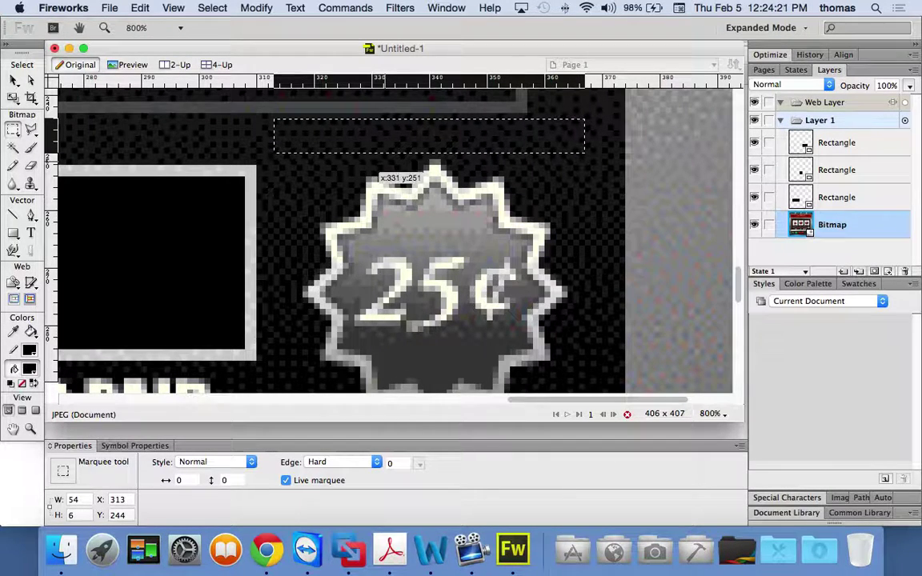
pyautogui.press('super+v')
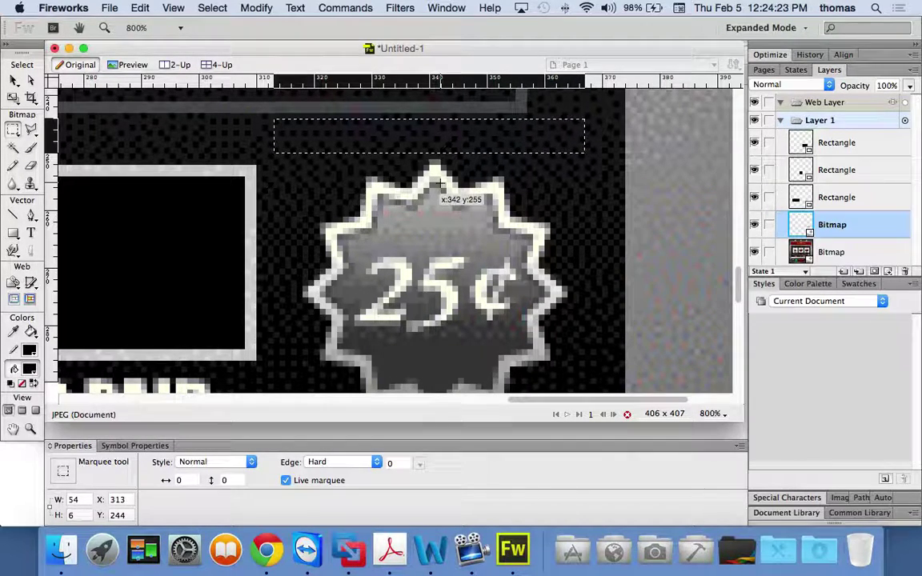
# - Move the background patch over the middle and top of the 25¢ badge
pyautogui.click(13, 81)
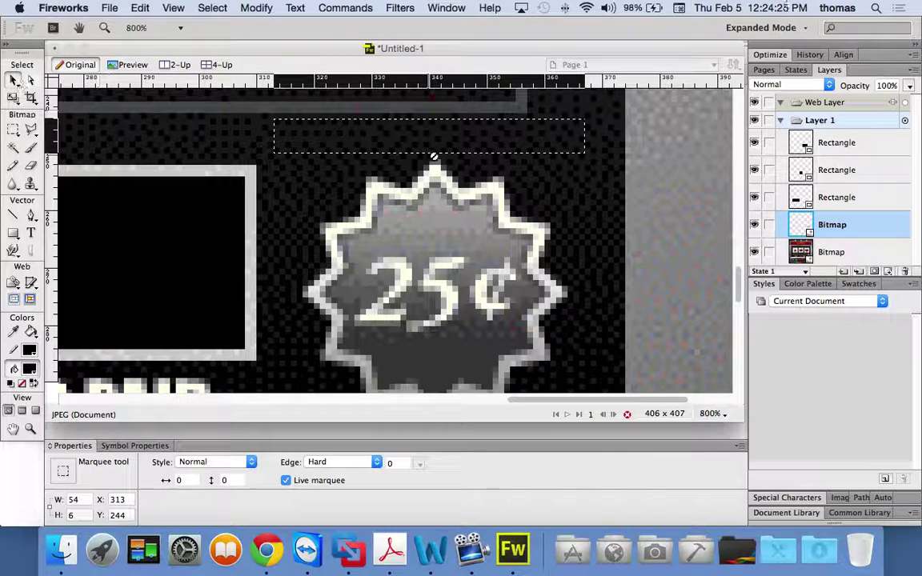
pyautogui.moveTo(438, 148); pyautogui.dragTo(455, 192)
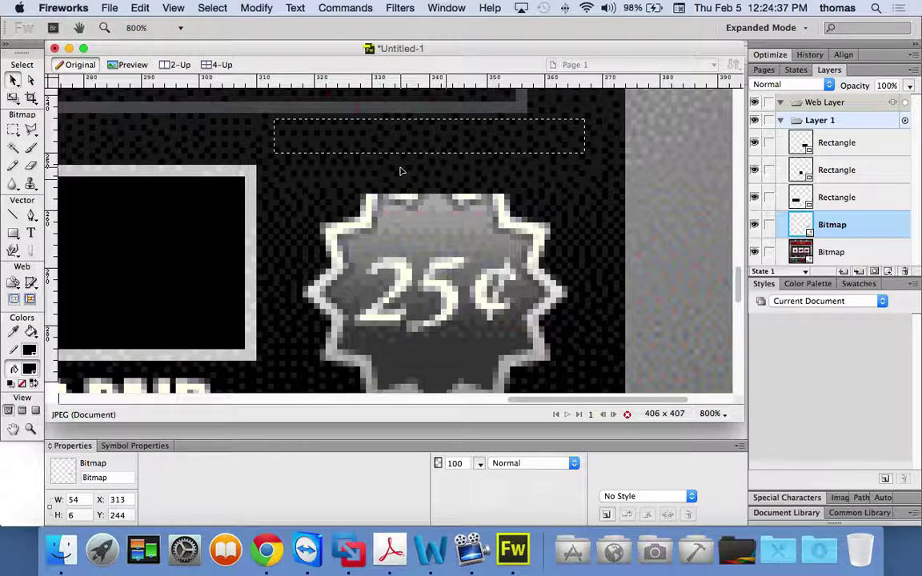
pyautogui.moveTo(397, 140); pyautogui.dragTo(408, 218)
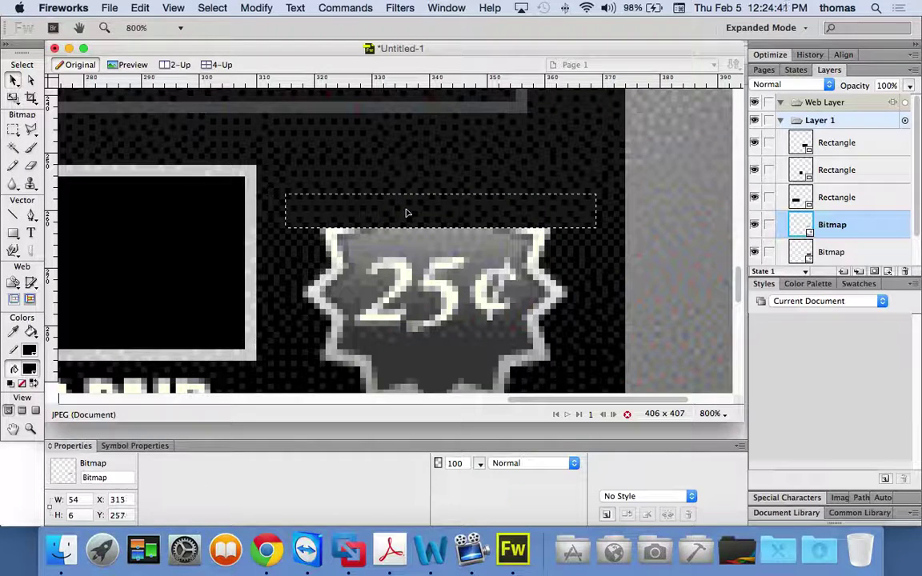
pyautogui.moveTo(406, 215); pyautogui.dragTo(400, 254)
pyautogui.scroll(-3, 469, 232)
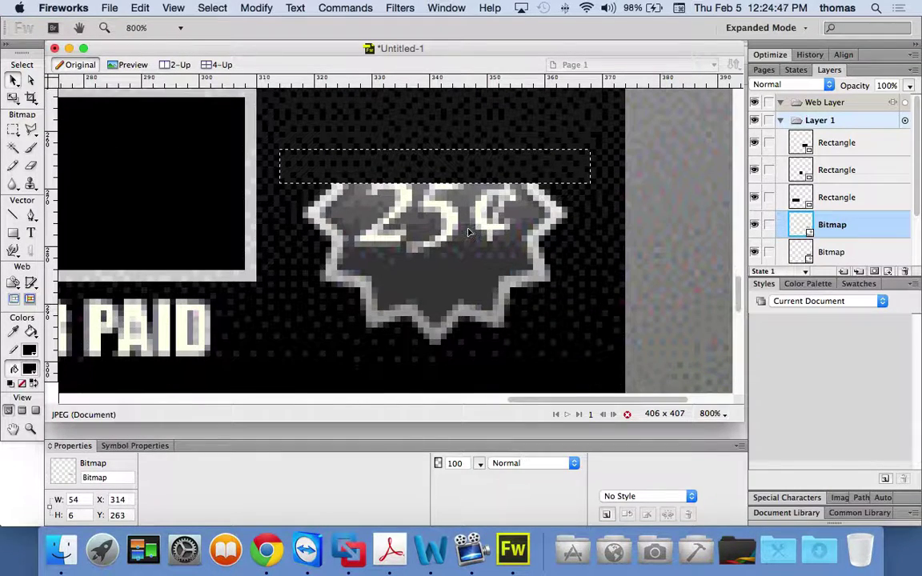
pyautogui.moveTo(509, 156); pyautogui.dragTo(469, 229)
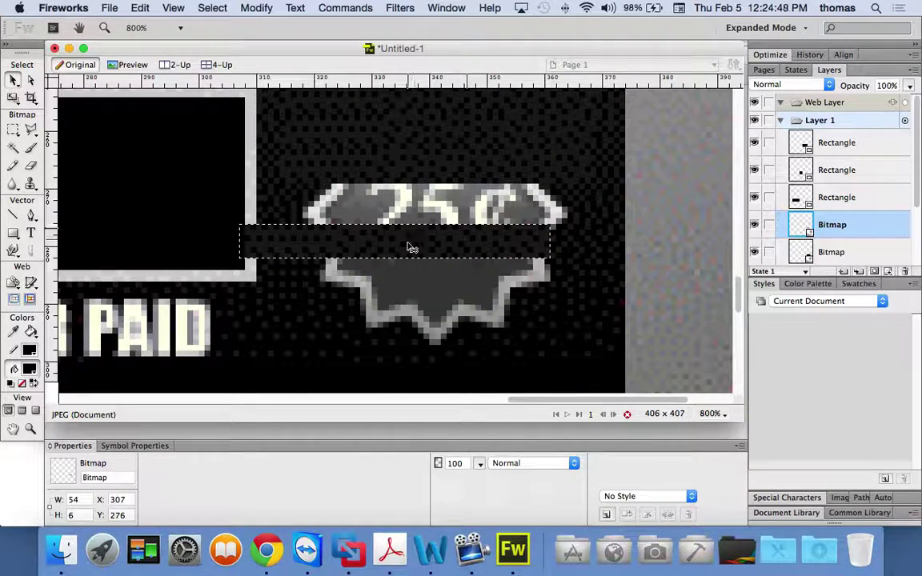
pyautogui.moveTo(410, 247); pyautogui.dragTo(486, 280)
# - Undo misplaced moves, reposition the patch over the badge's lower tip, and deselect it
pyautogui.press('super+z')
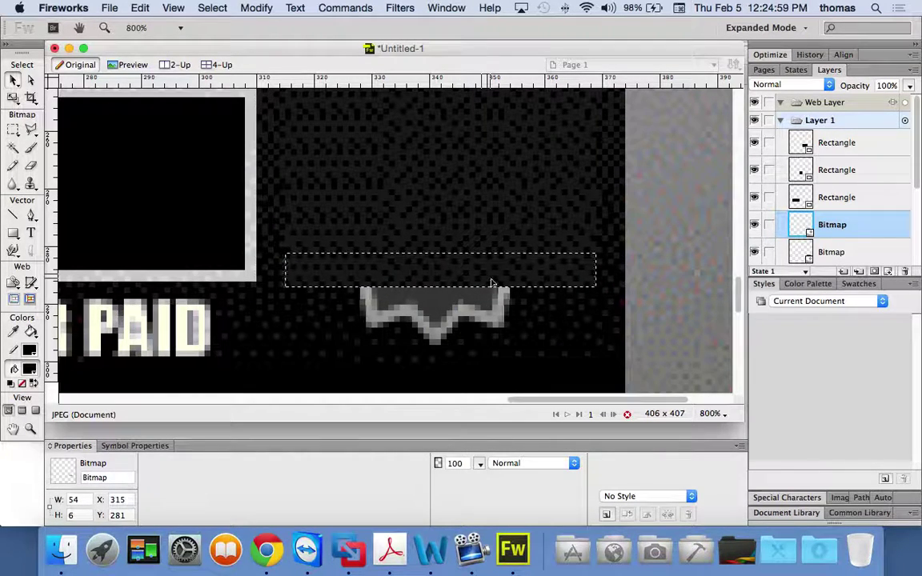
pyautogui.press('super+z')
pyautogui.moveTo(420, 257); pyautogui.dragTo(456, 315)
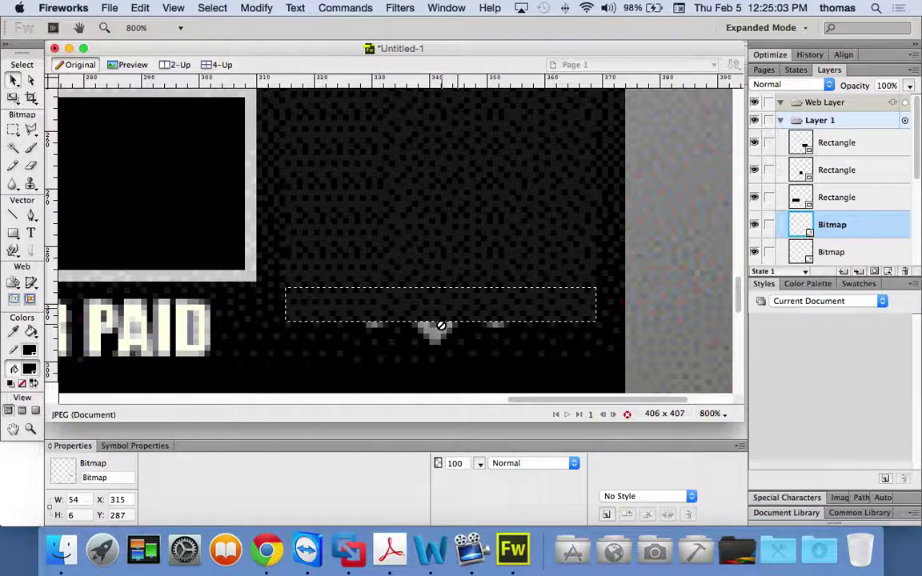
pyautogui.press('super+z')
pyautogui.moveTo(405, 261); pyautogui.dragTo(450, 353)
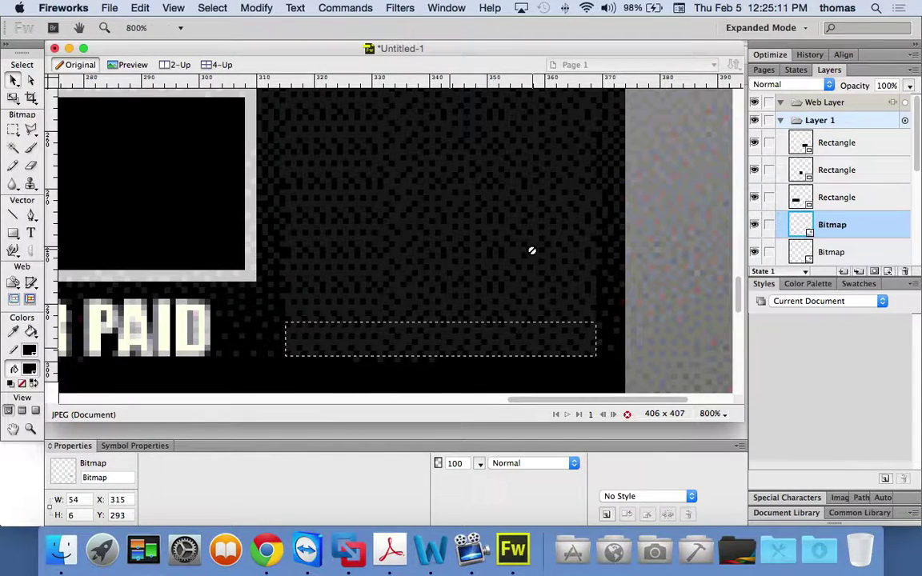
pyautogui.scroll(-10, 532, 251)
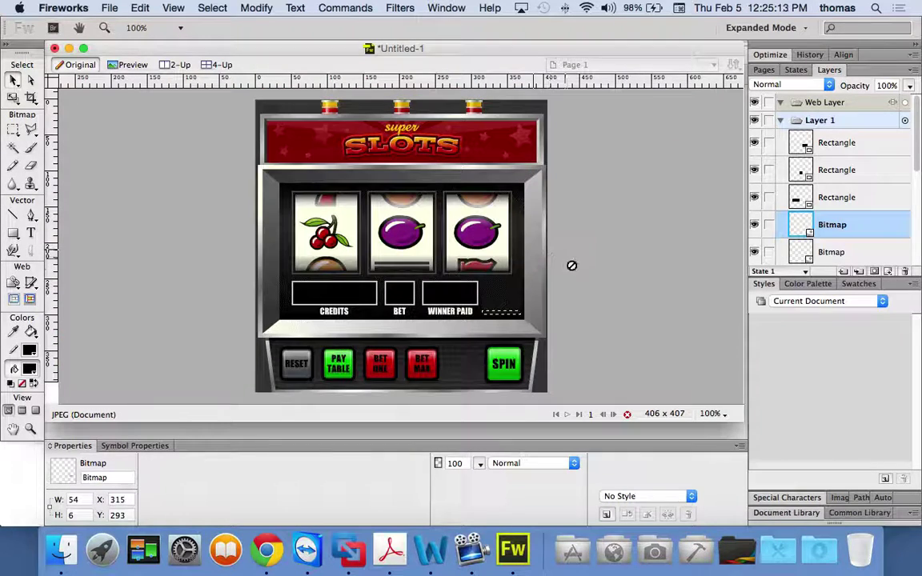
pyautogui.click(190, 169)
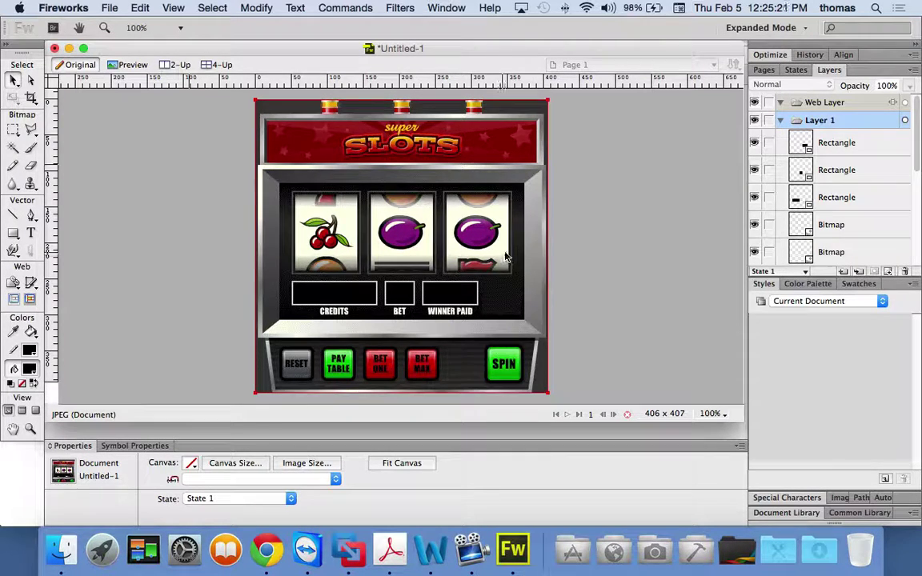
pyautogui.press('super+equal')
pyautogui.press('super+equal')
pyautogui.press('super+equal')
pyautogui.scroll(-5, 505, 256)
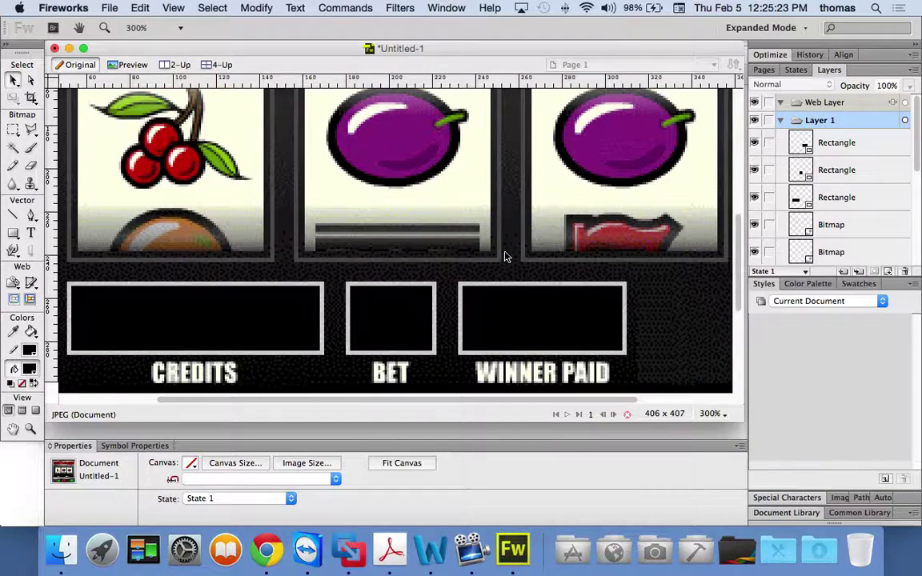
pyautogui.hscroll(5, 505, 256)
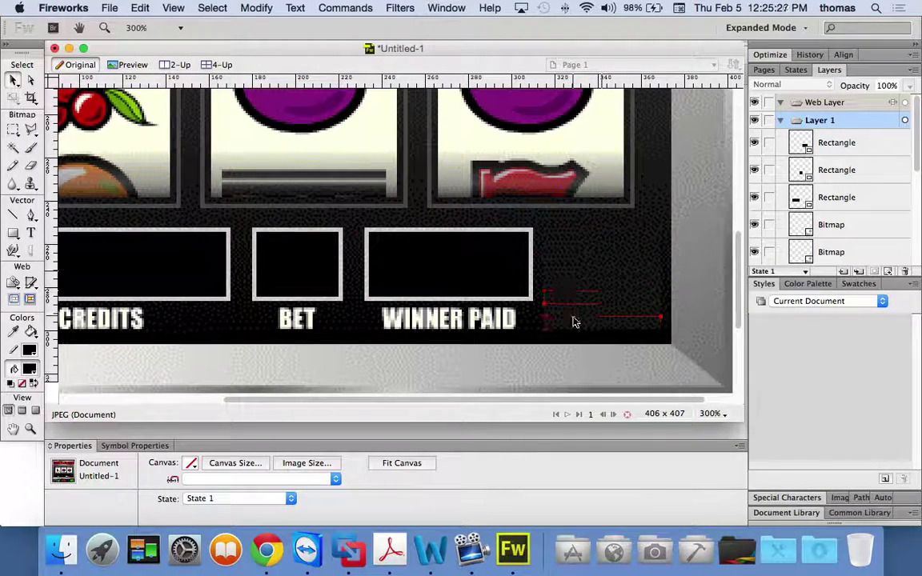
pyautogui.scroll(-1, 536, 262)
pyautogui.scroll(5, 536, 264)
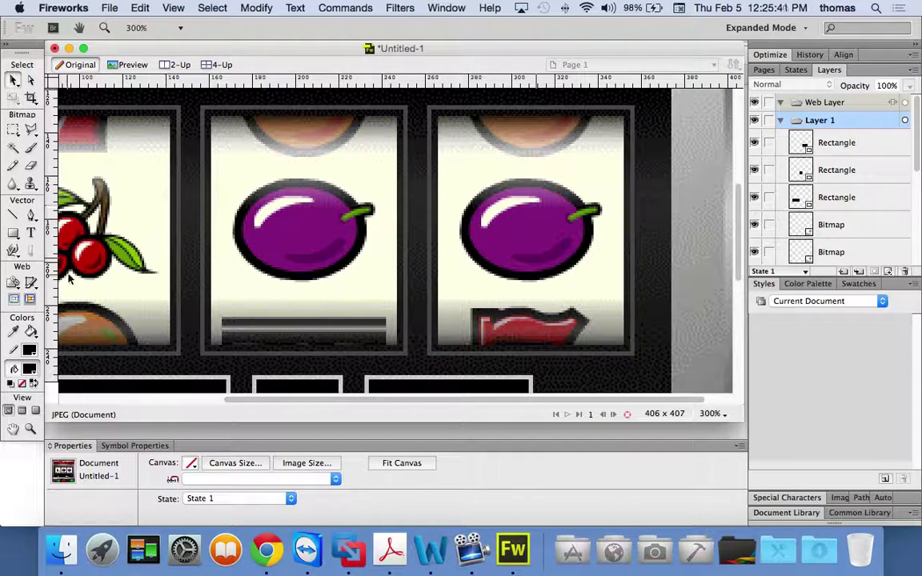
# - Close the browser tab with the original image and sample the cream reel background with the Eyedropper
pyautogui.click(13, 234)
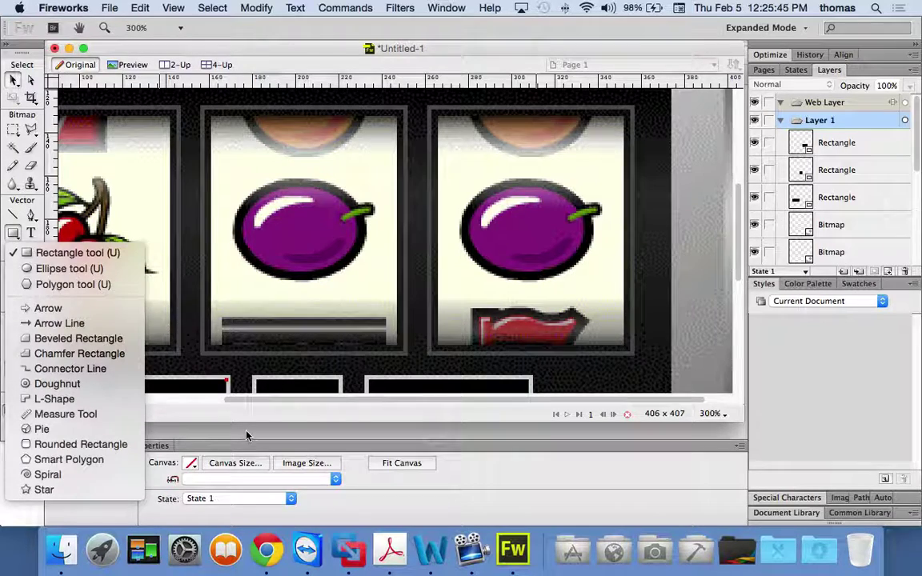
pyautogui.press('super+Tab')
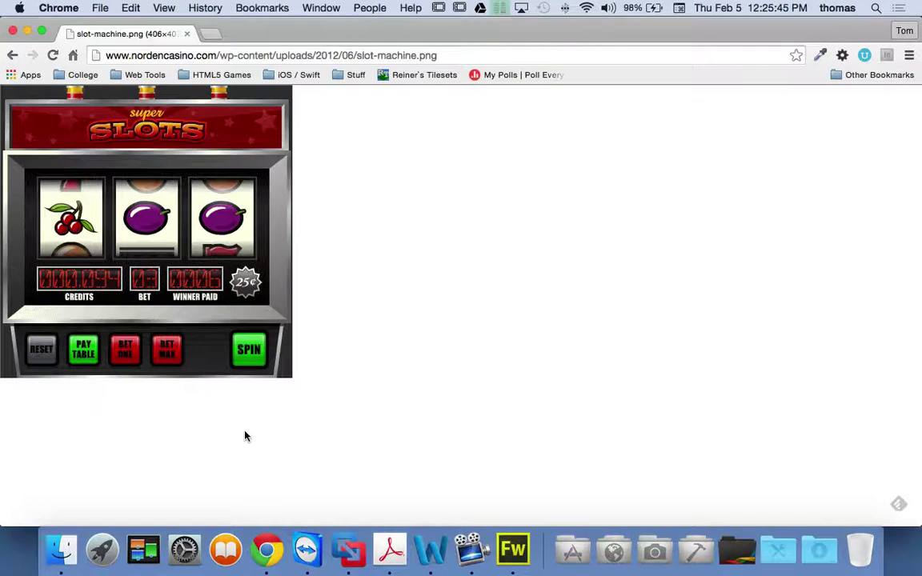
pyautogui.click(187, 36)
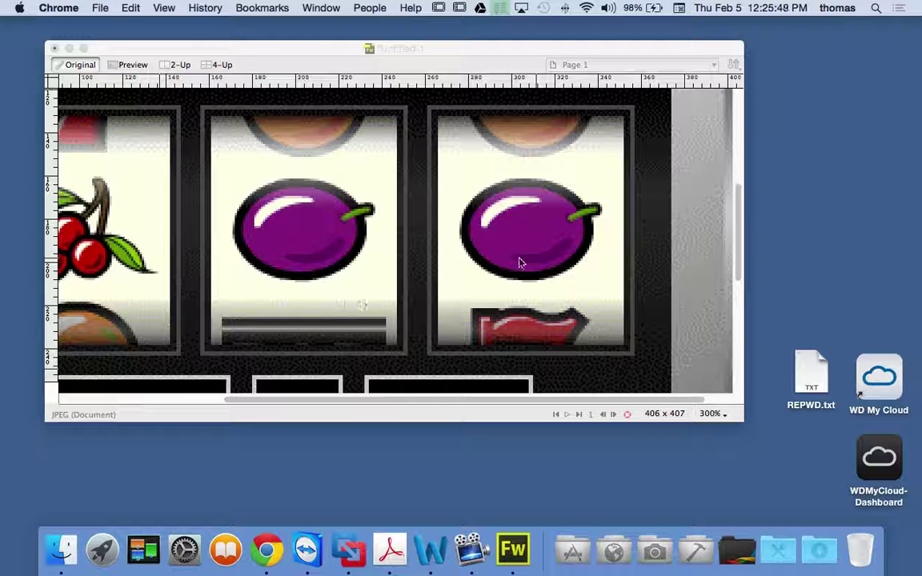
pyautogui.click(191, 48)
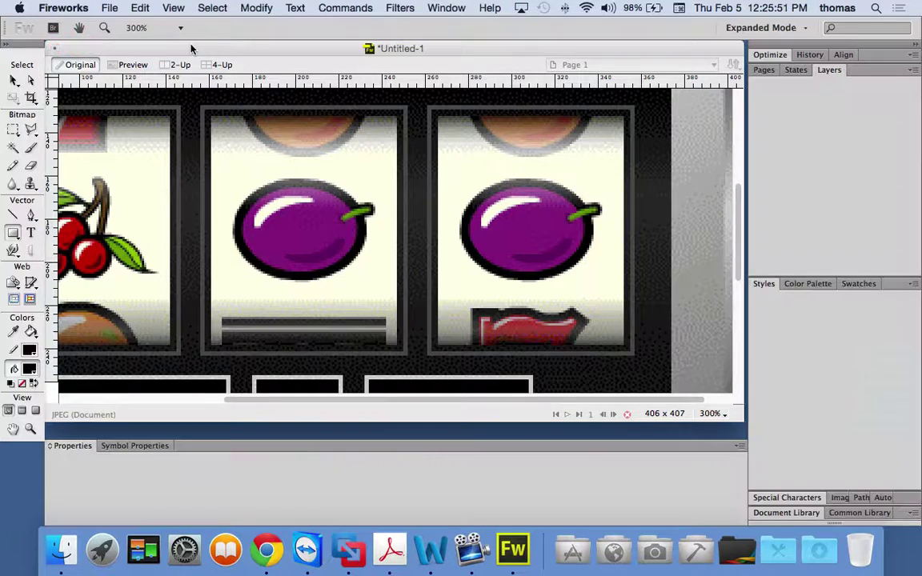
pyautogui.click(12, 335)
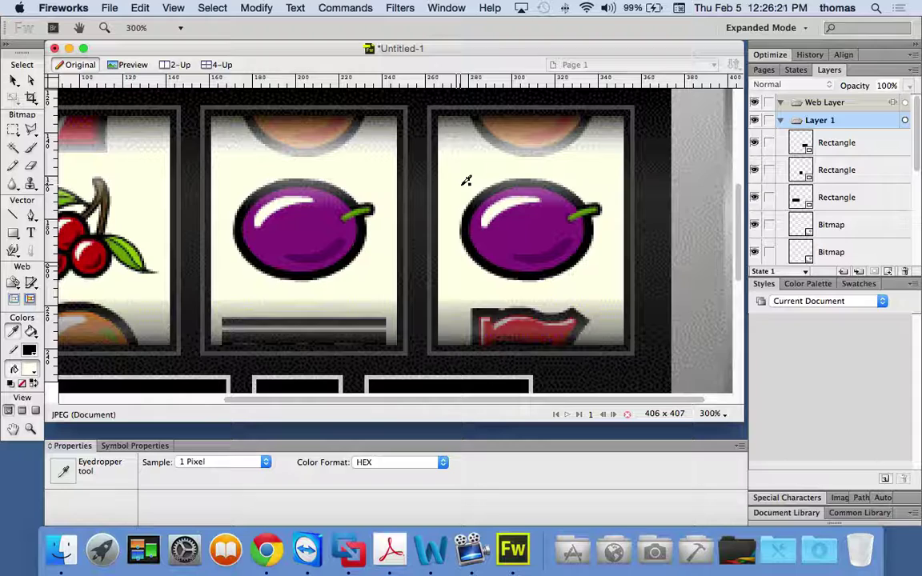
# - Set the Rectangle tool fill to white #FFFFFF and zoom in on the right plum reel
pyautogui.click(12, 233)
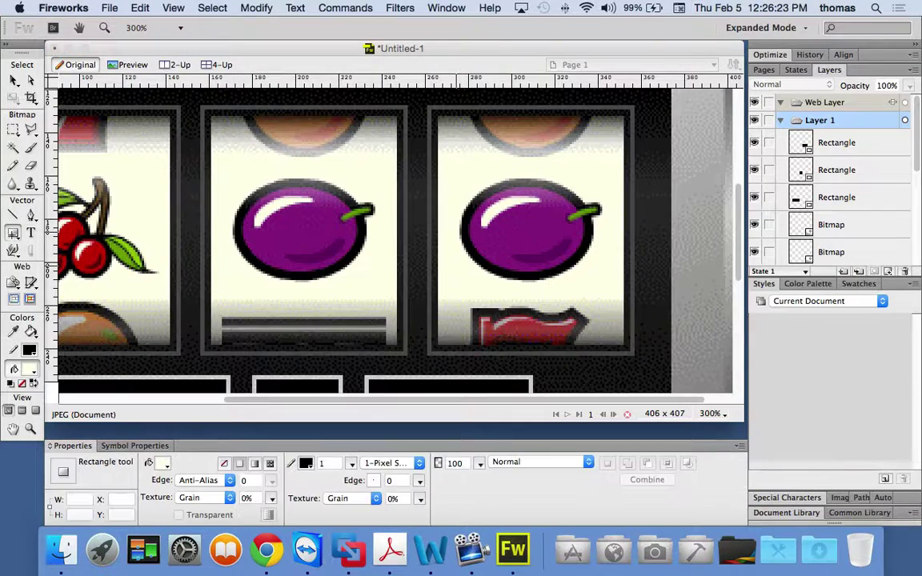
pyautogui.click(162, 463)
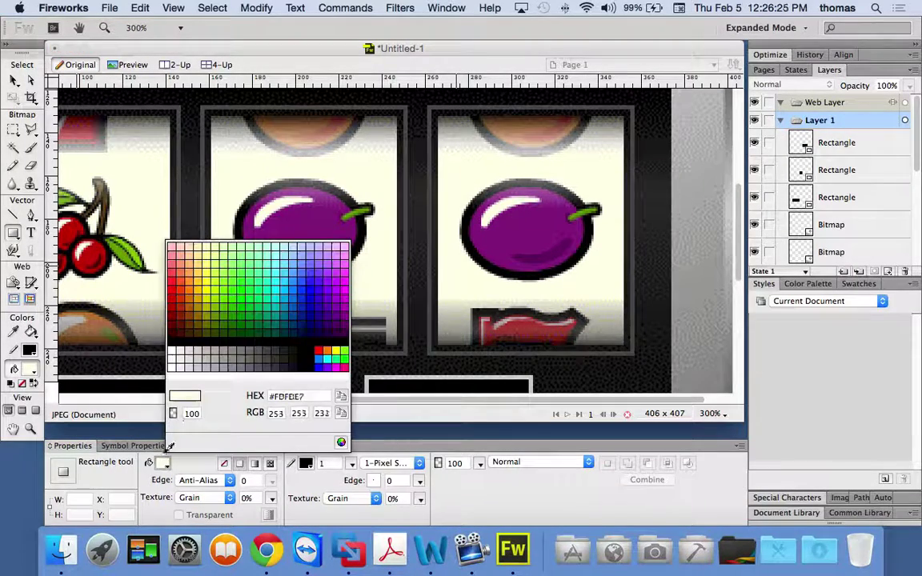
pyautogui.click(176, 349)
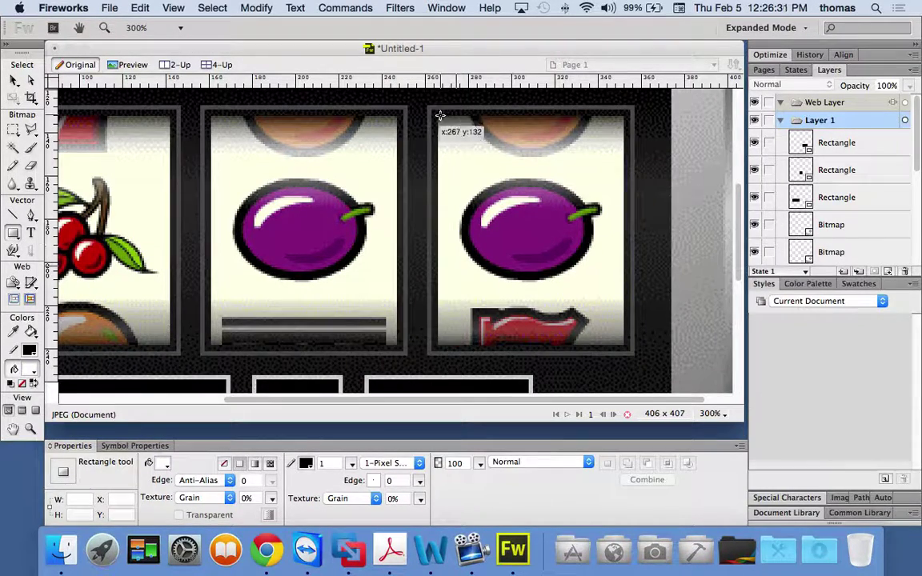
pyautogui.click(31, 430)
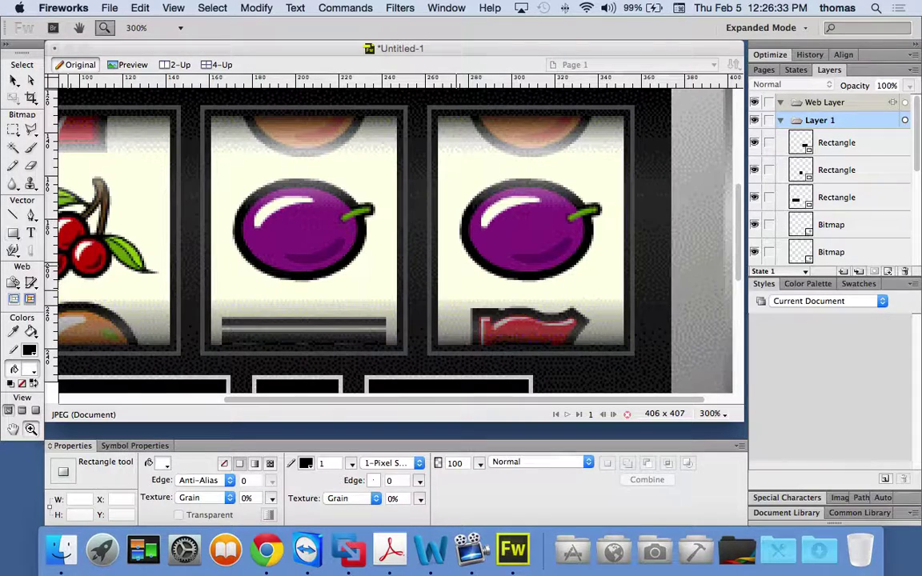
pyautogui.moveTo(425, 104); pyautogui.dragTo(636, 362)
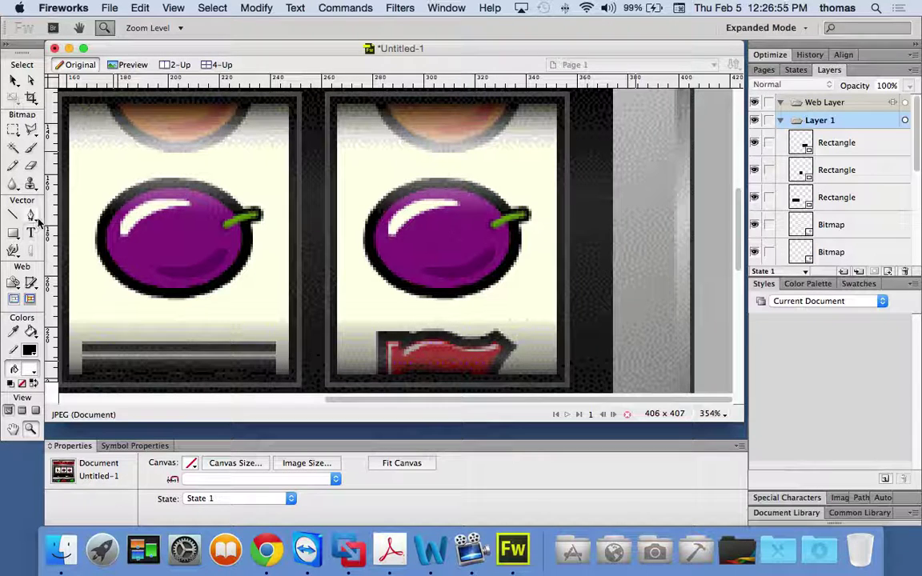
# - Draw white 86 × 106 rectangles over the right plum, middle plum and cherry reels, then zoom out
pyautogui.click(12, 234)
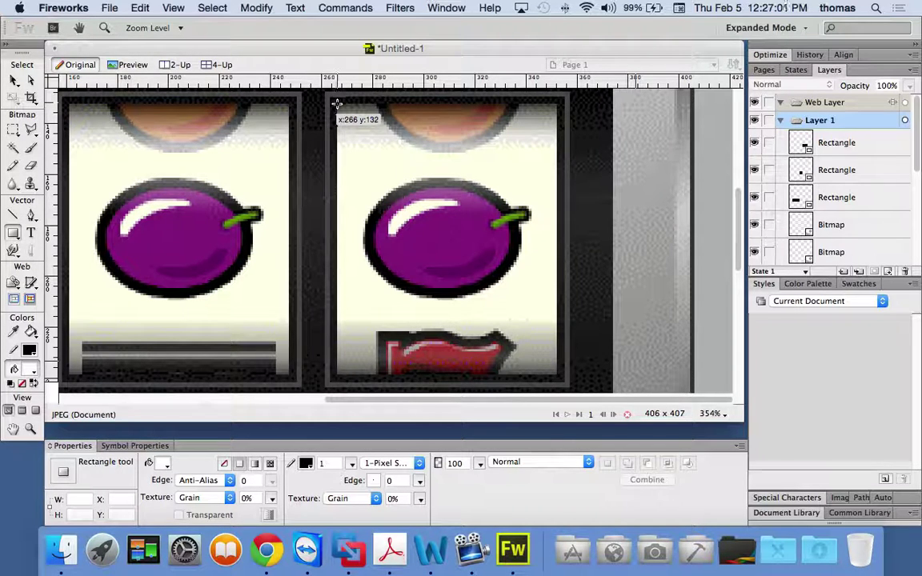
pyautogui.moveTo(337, 105); pyautogui.dragTo(556, 373)
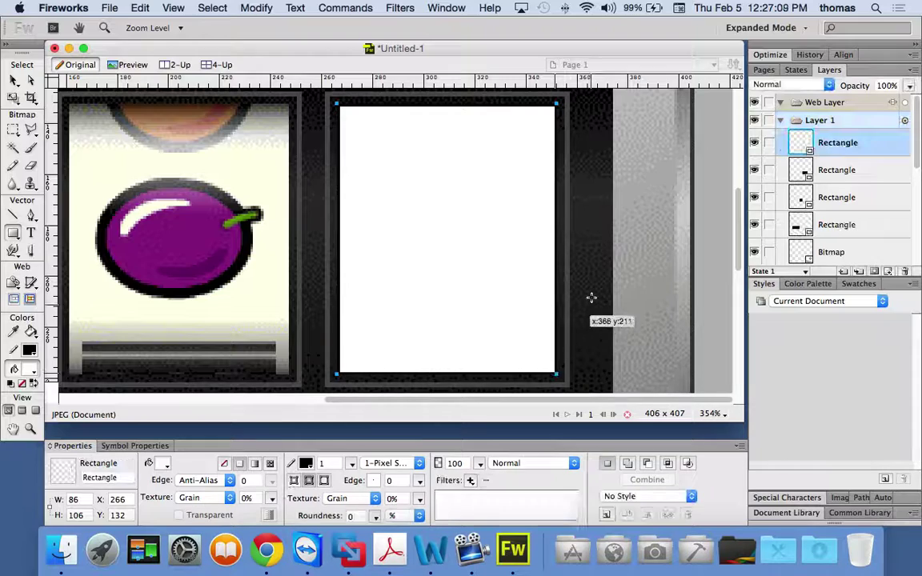
pyautogui.hscroll(-5, 535, 233)
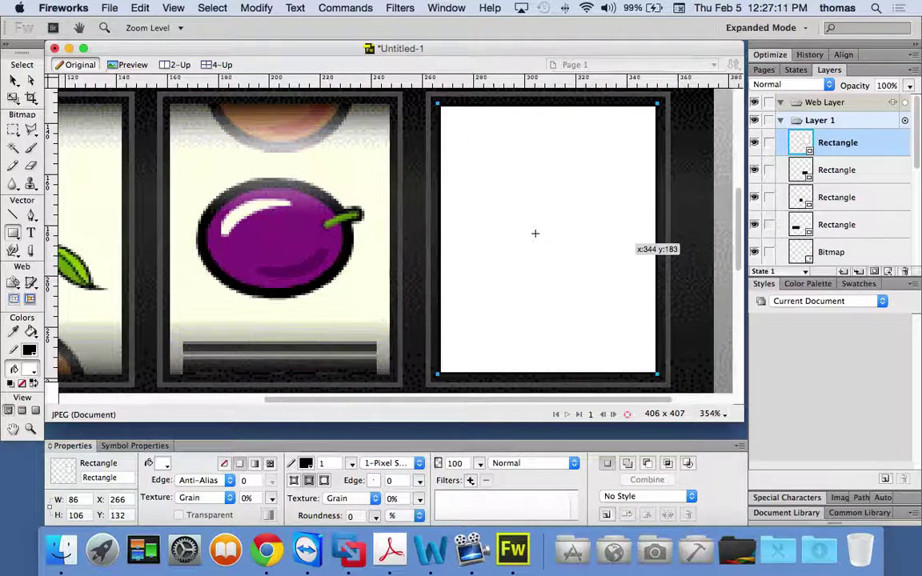
pyautogui.hscroll(-1, 563, 232)
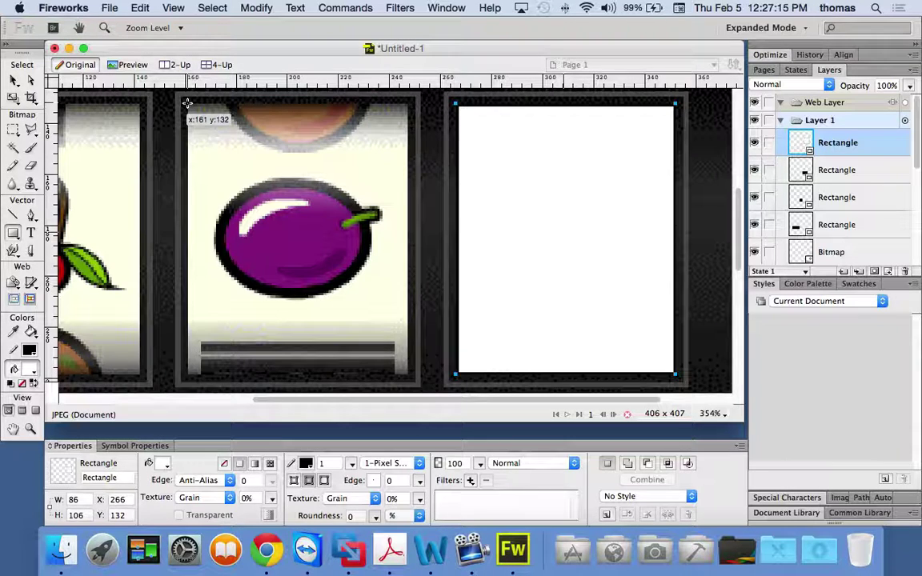
pyautogui.moveTo(186, 103); pyautogui.dragTo(405, 375)
pyautogui.hscroll(-10, 320, 274)
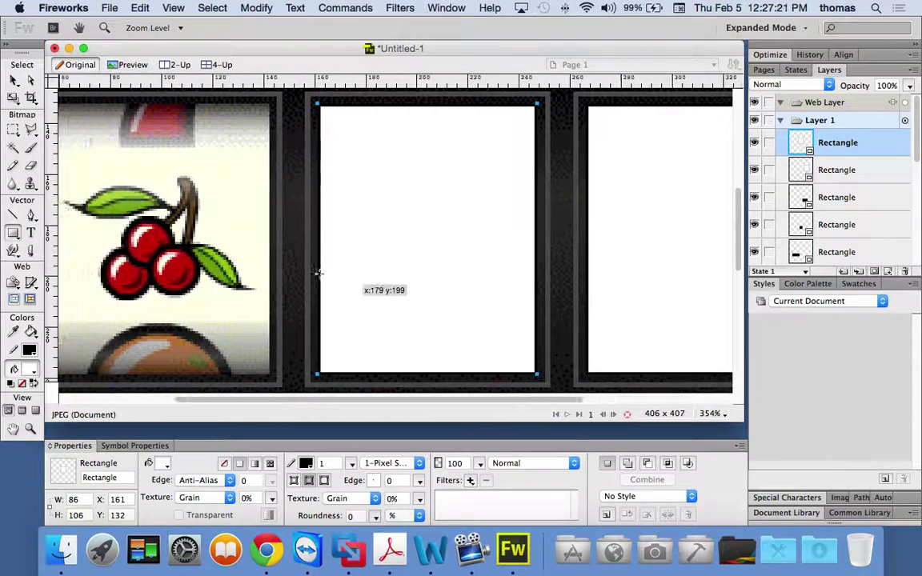
pyautogui.hscroll(-5, 324, 276)
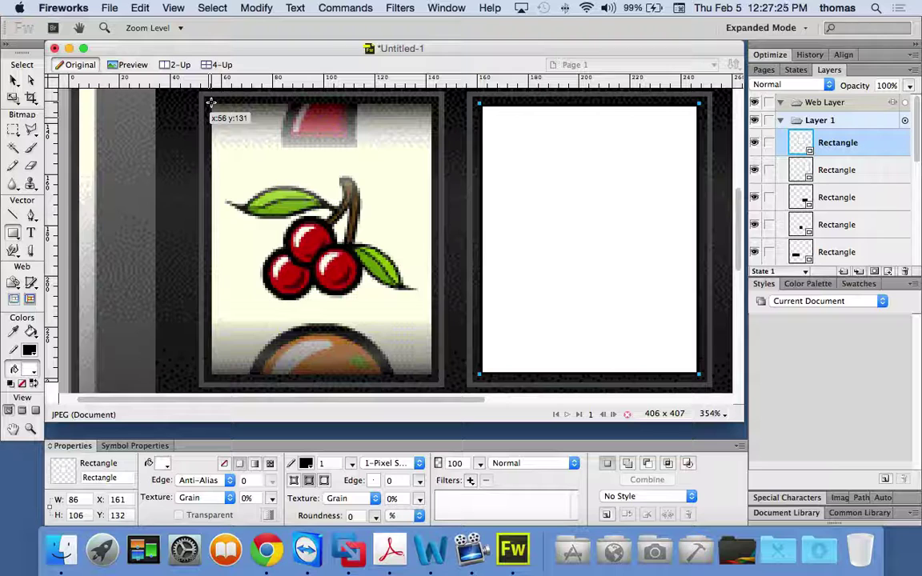
pyautogui.moveTo(210, 102); pyautogui.dragTo(430, 373)
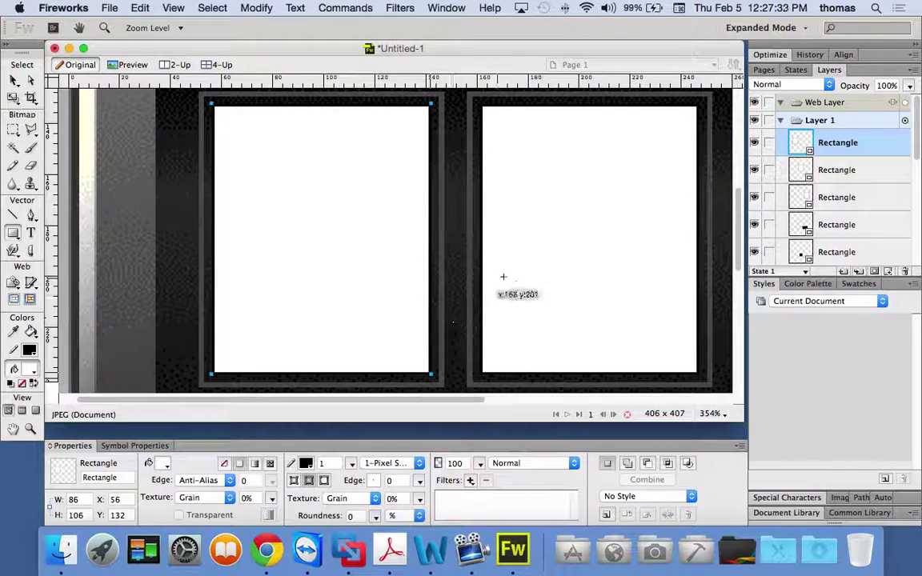
pyautogui.hscroll(5, 508, 272)
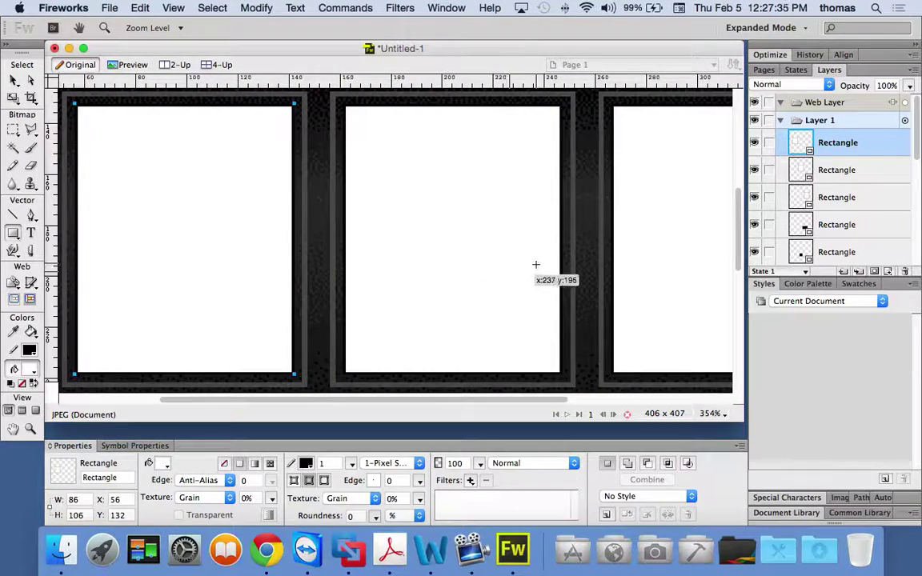
pyautogui.press('v')
pyautogui.press('super+minus')
pyautogui.press('super+minus')
pyautogui.press('super+minus')
pyautogui.press('super+minus')
pyautogui.press('super+minus')
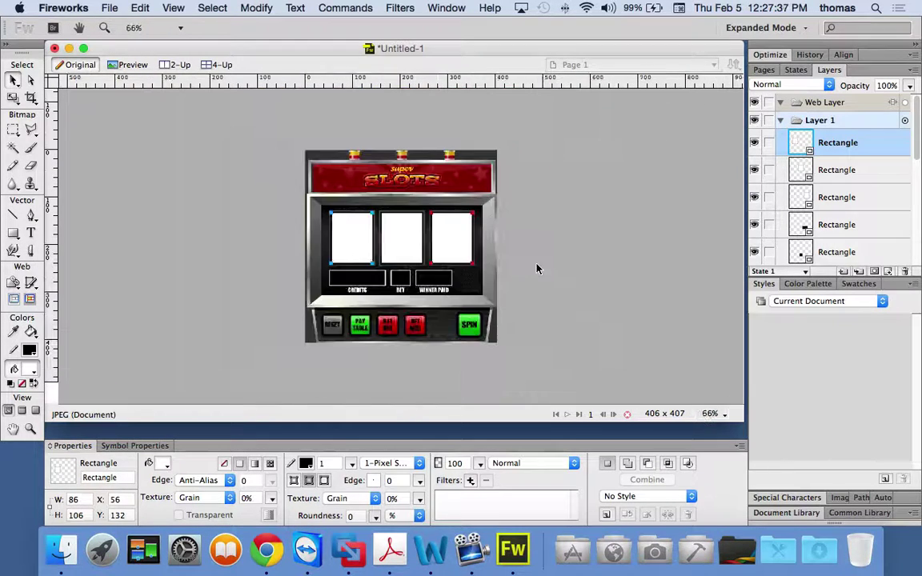
# - Reset the view to 100%, then zoom into the machine's dark top-left corner beside the first lamp
pyautogui.press('super+1')
pyautogui.press('u')
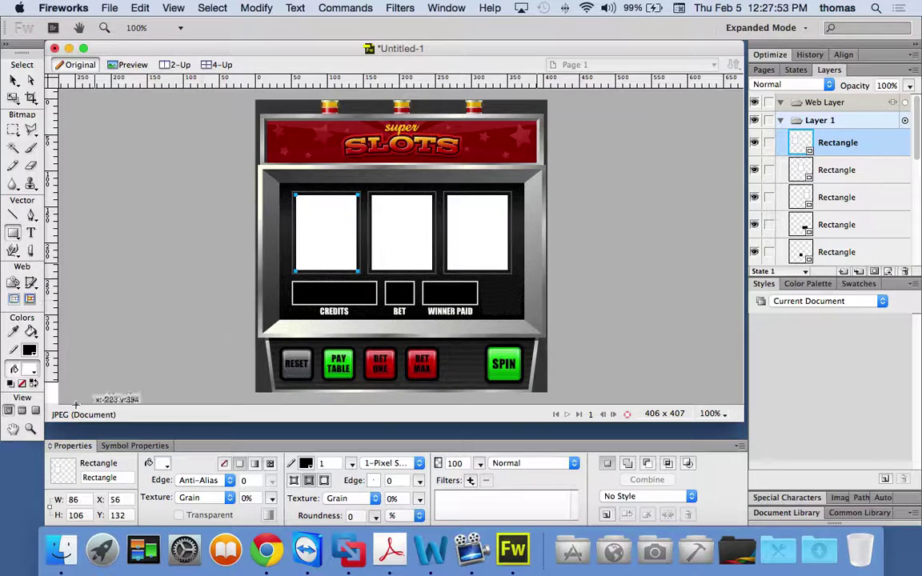
pyautogui.press('z')
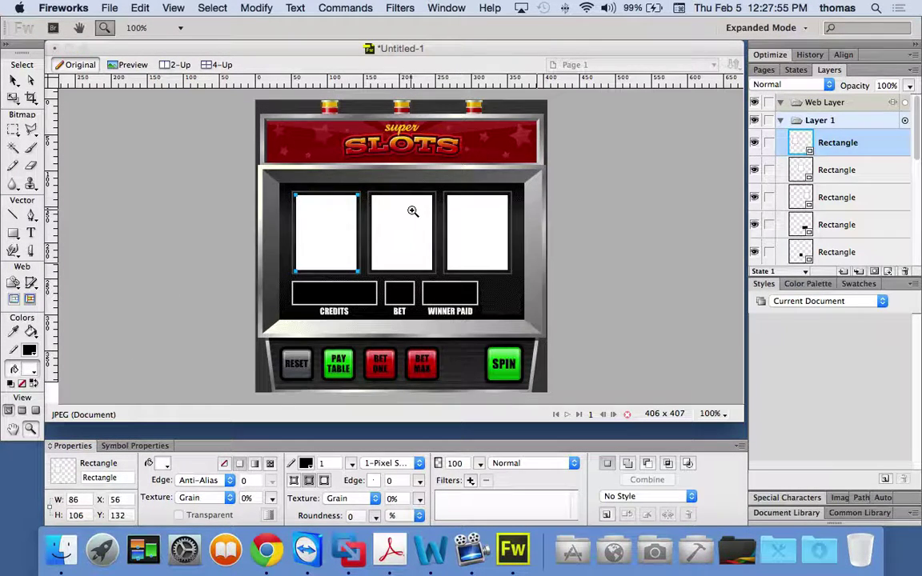
pyautogui.moveTo(227, 94); pyautogui.dragTo(593, 225)
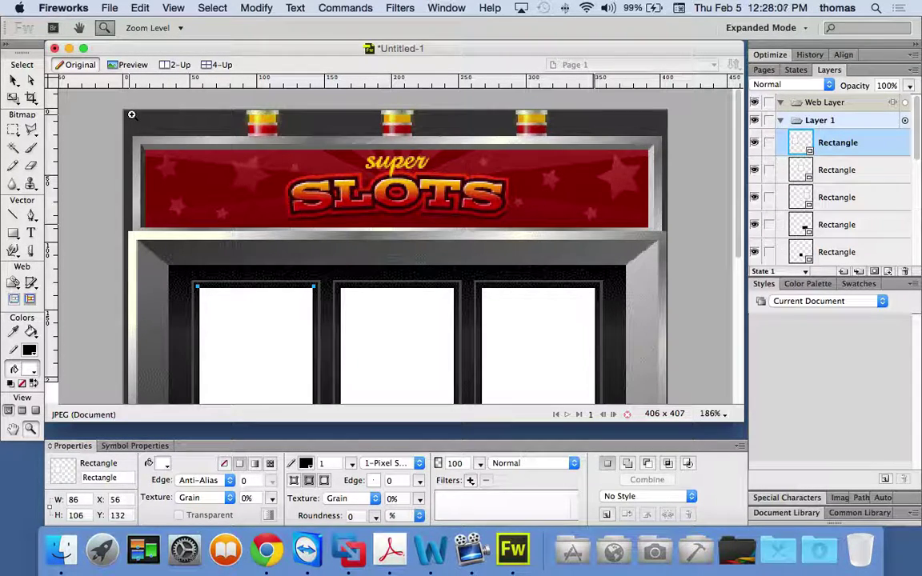
pyautogui.moveTo(94, 84); pyautogui.dragTo(310, 222)
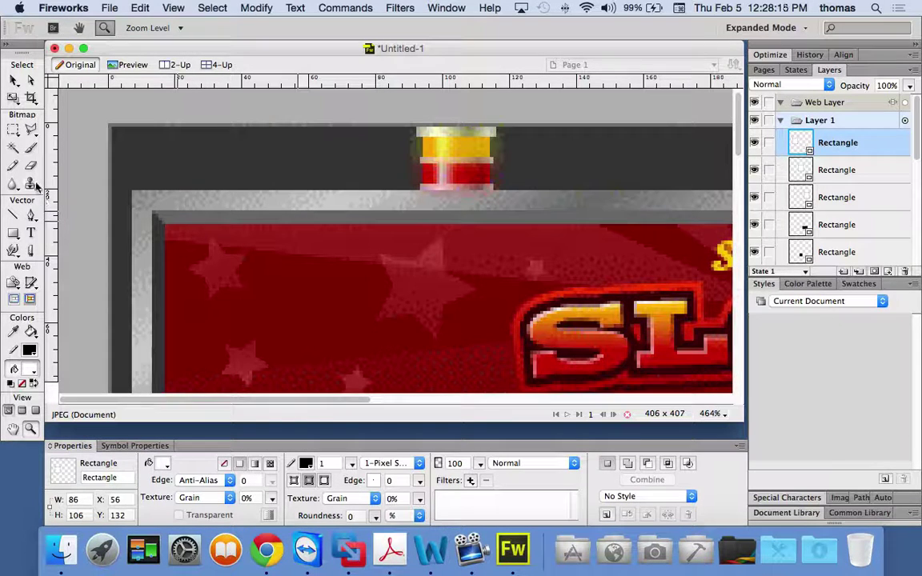
# - Magic-wand select the dark grey background at the machine's top-left
pyautogui.click(14, 149)
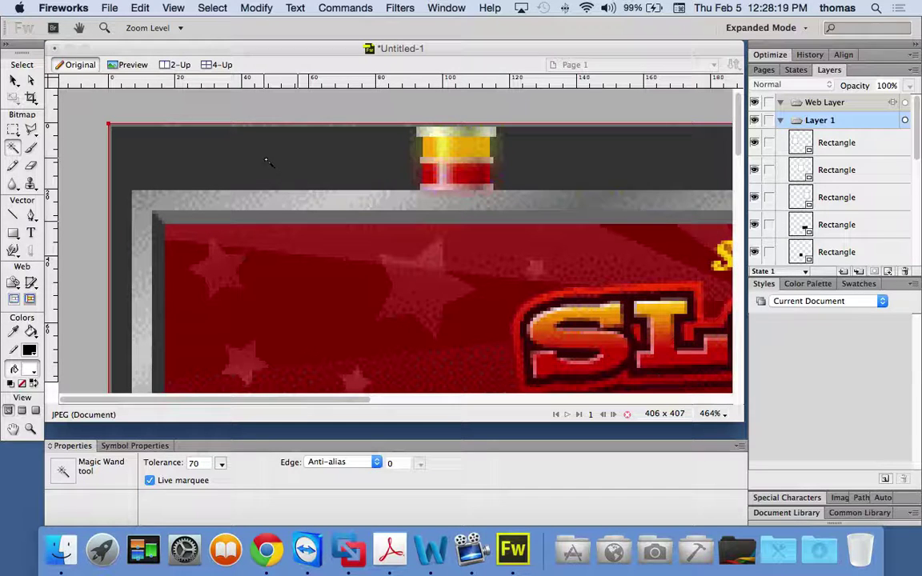
pyautogui.click(215, 8)
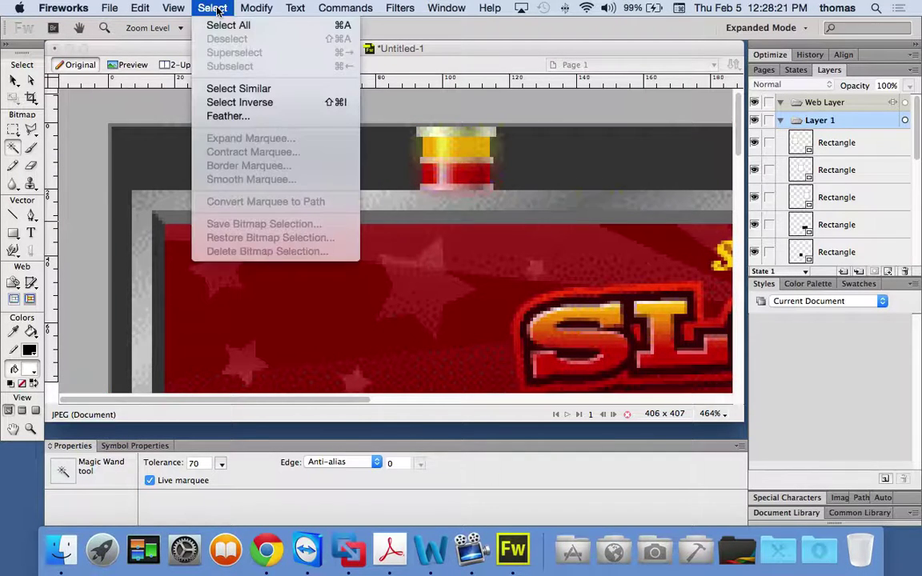
pyautogui.click(288, 105)
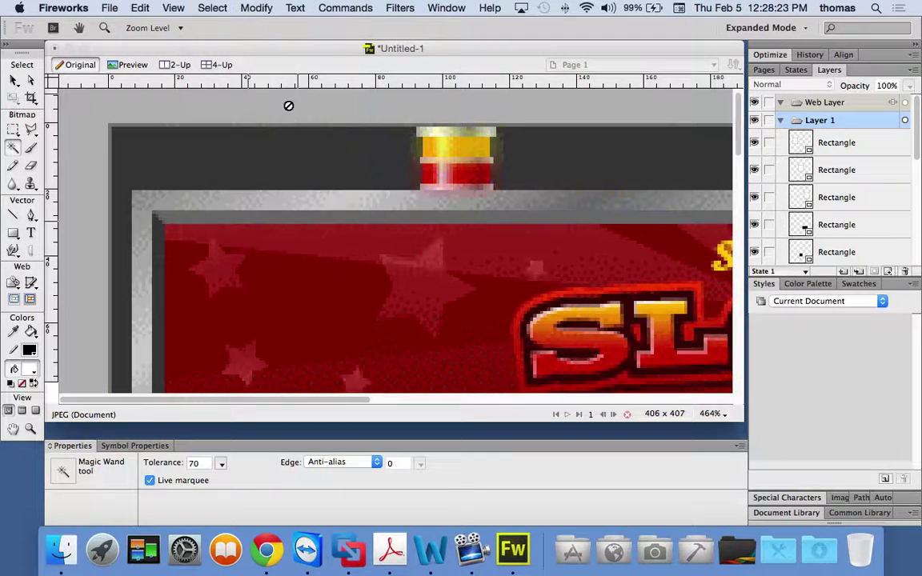
pyautogui.click(280, 156)
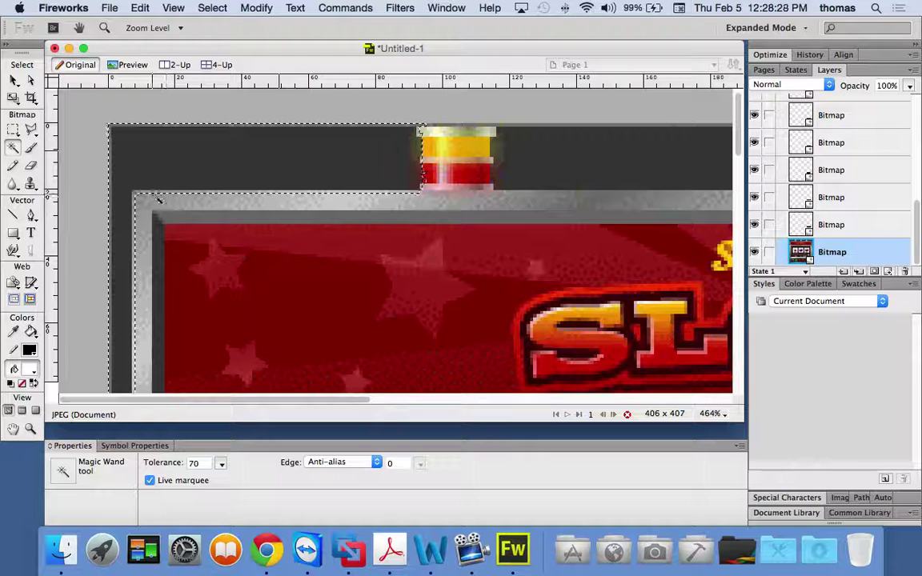
# - Lower the Magic Wand tolerance from 30 step by step down to 5
pyautogui.click(196, 463)
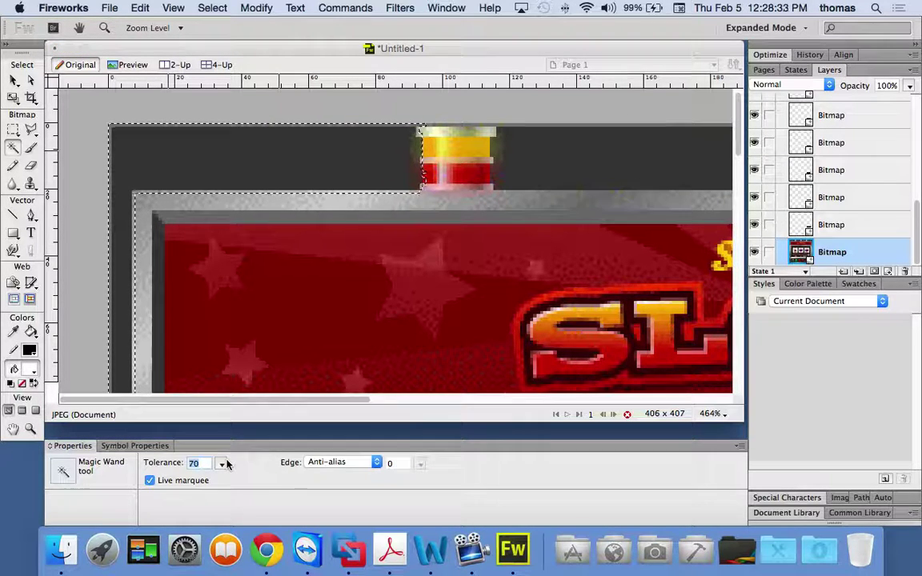
pyautogui.write('30')
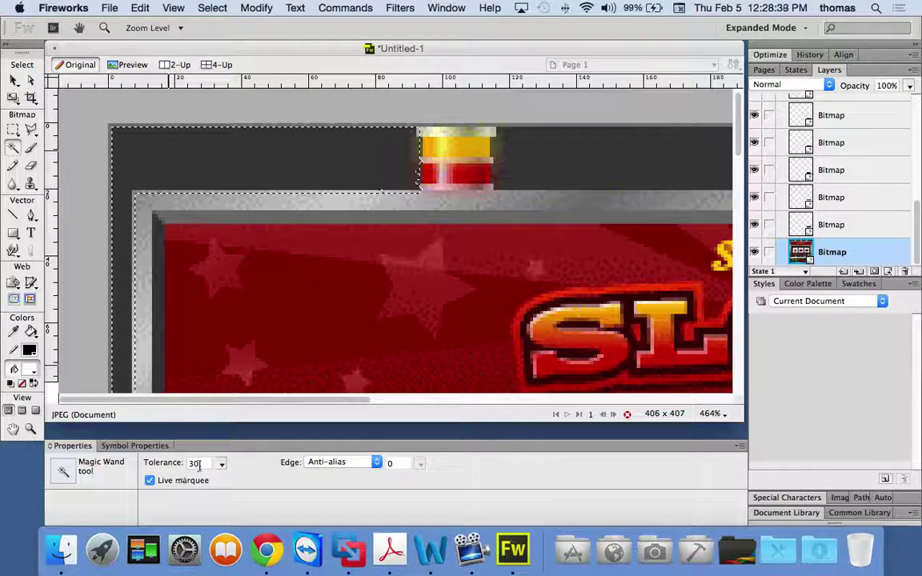
pyautogui.moveTo(198, 465); pyautogui.dragTo(163, 463)
pyautogui.write('20')
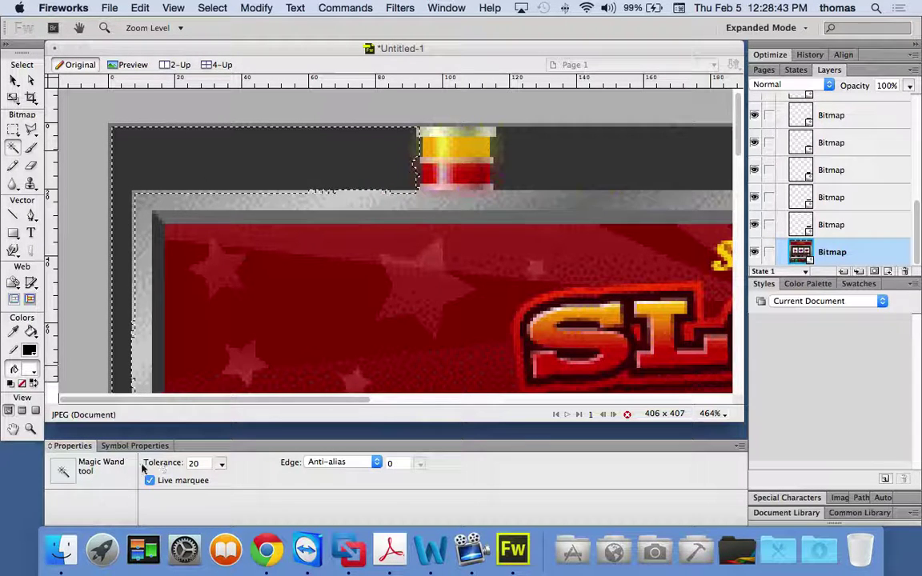
pyautogui.moveTo(195, 466); pyautogui.dragTo(168, 465)
pyautogui.write('1')
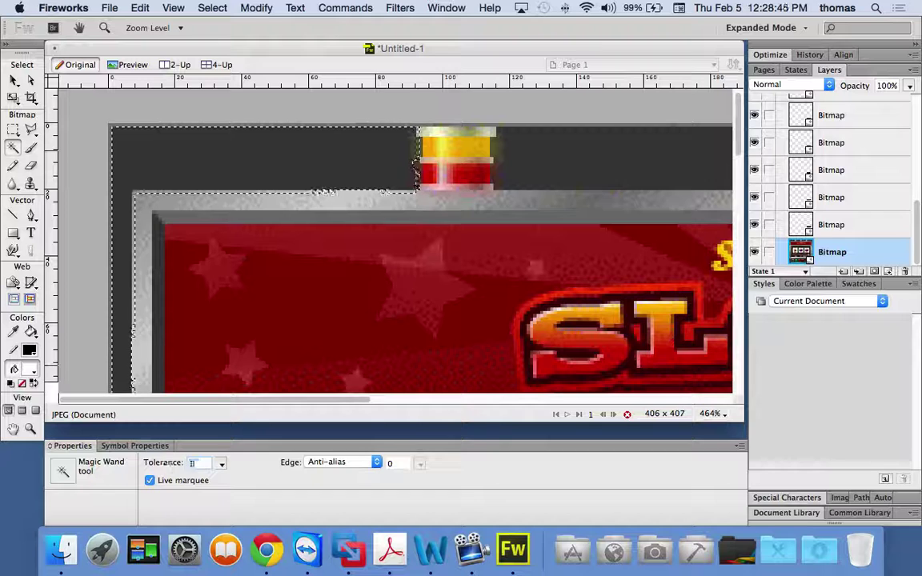
pyautogui.write('0')
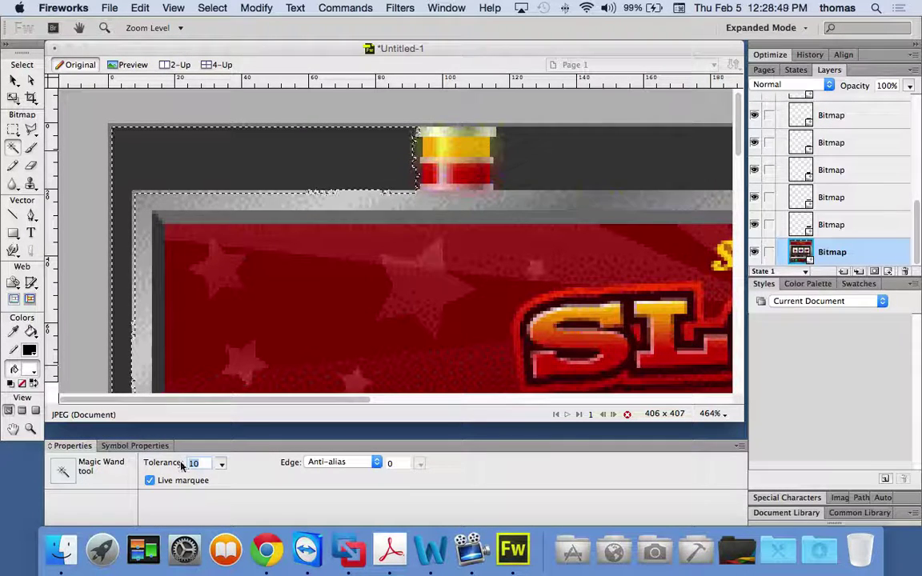
pyautogui.press('BackSpace')
pyautogui.press('BackSpace')
pyautogui.write('5')
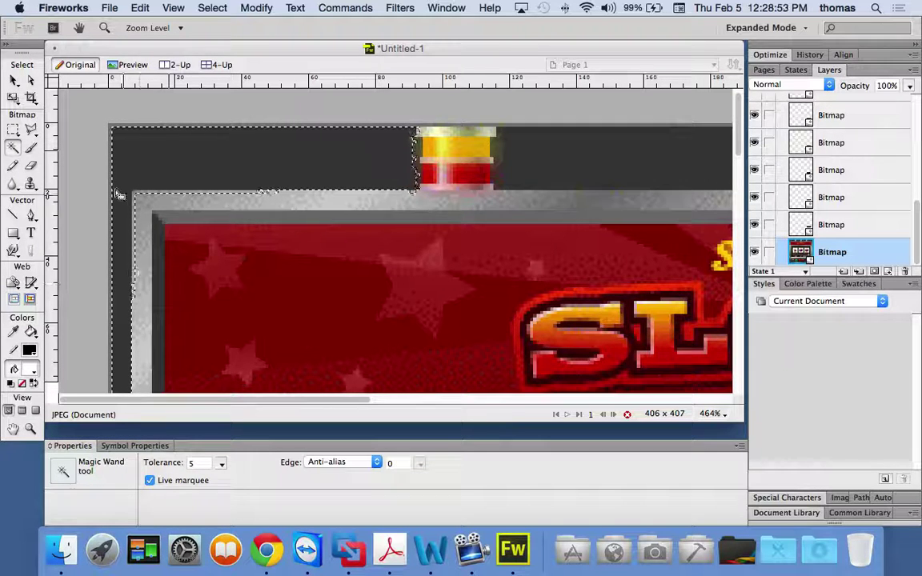
# - Switch the lasso selection tool to Polygon Lasso mode
pyautogui.click(14, 130)
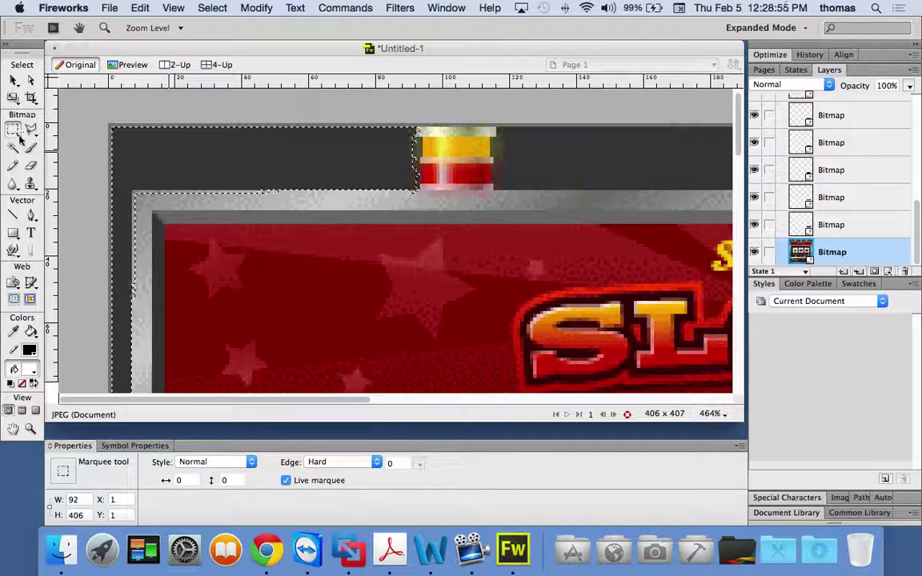
pyautogui.click(32, 132)
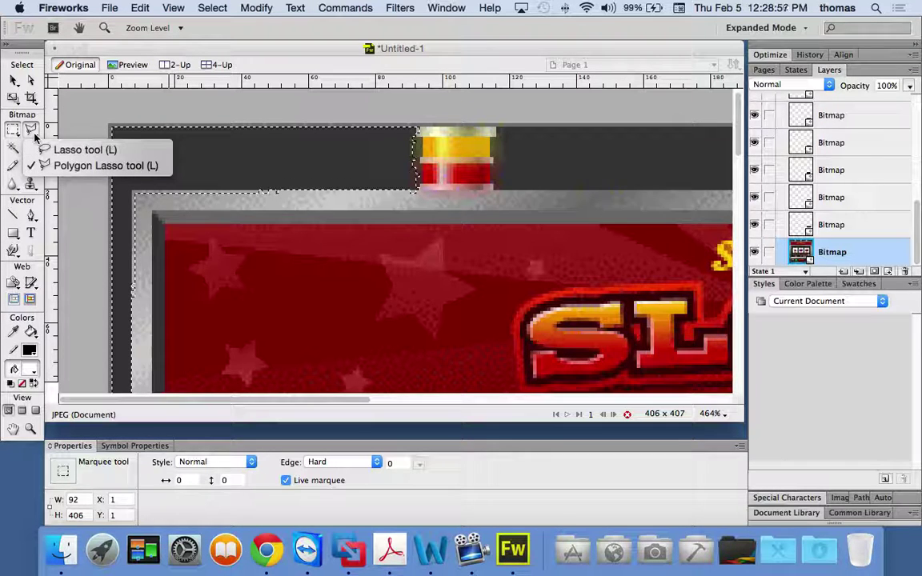
pyautogui.click(54, 163)
pyautogui.click(33, 132)
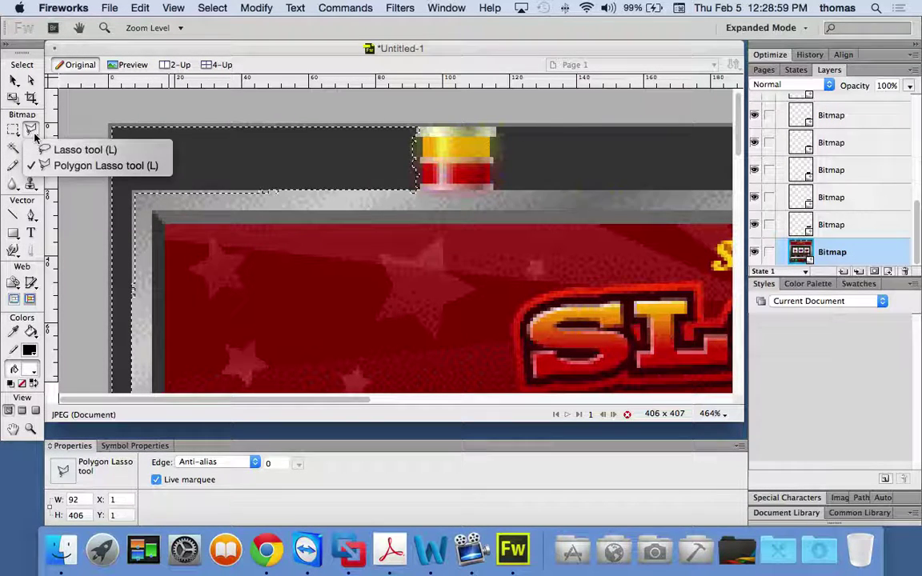
pyautogui.click(88, 166)
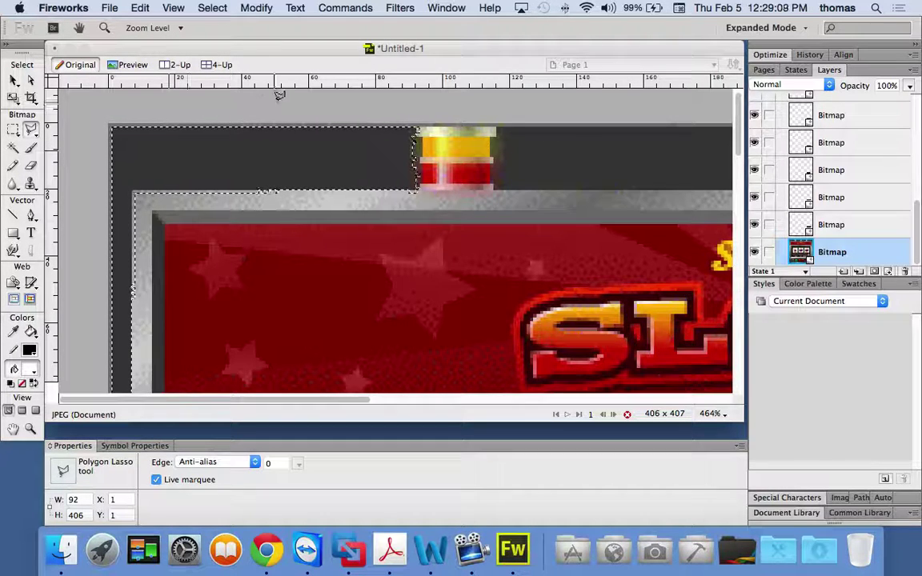
# - Drop the selection and scroll to the CREDITS, BET and WINNER PAID labels beneath the displays
pyautogui.press('v')
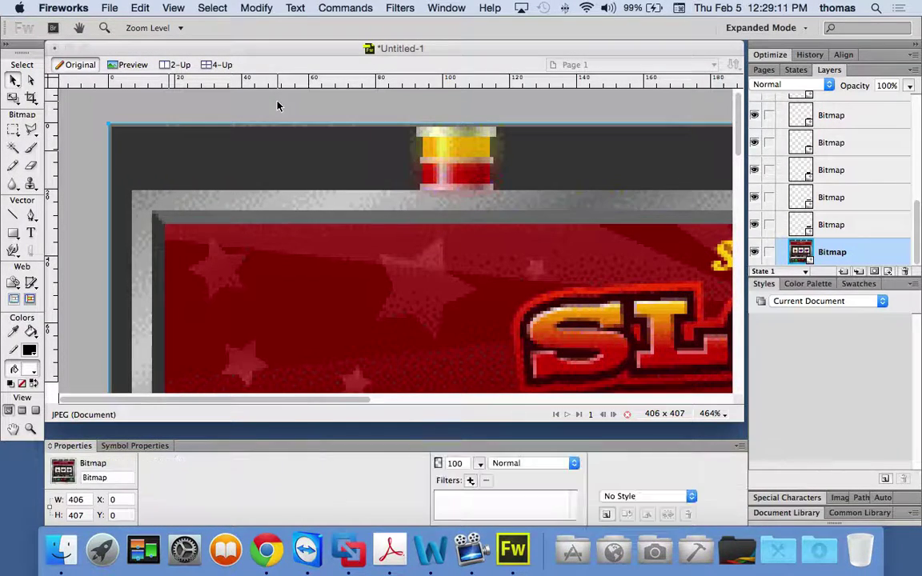
pyautogui.scroll(-10, 481, 304)
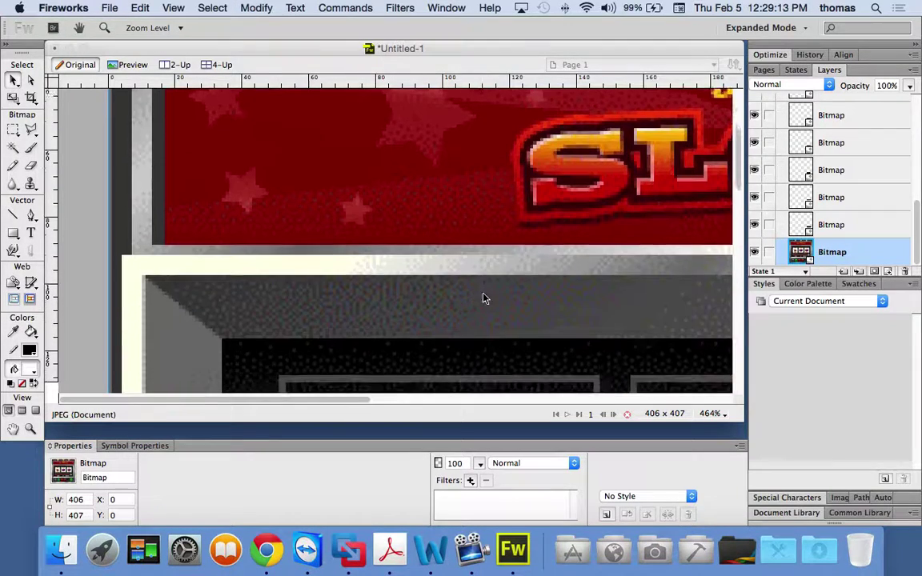
pyautogui.scroll(-10, 487, 297)
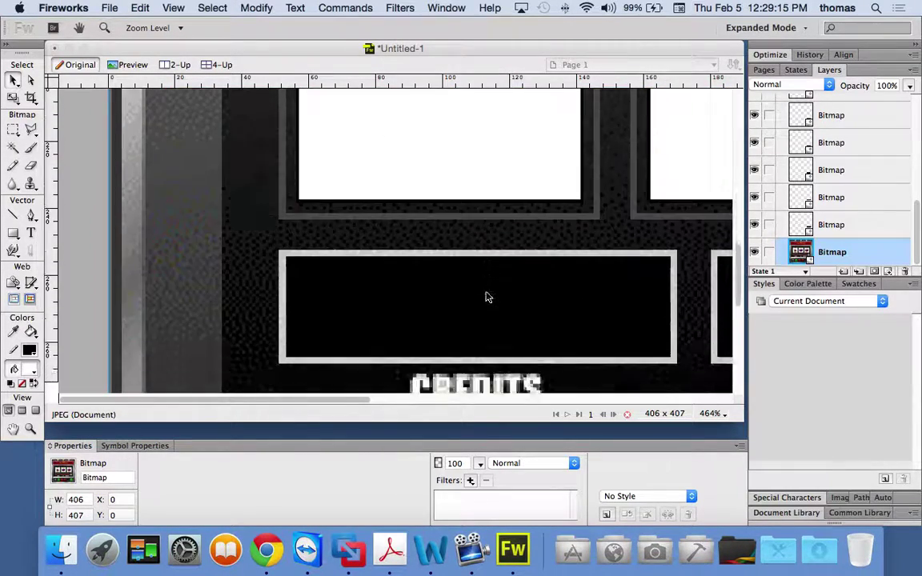
pyautogui.scroll(5, 464, 152)
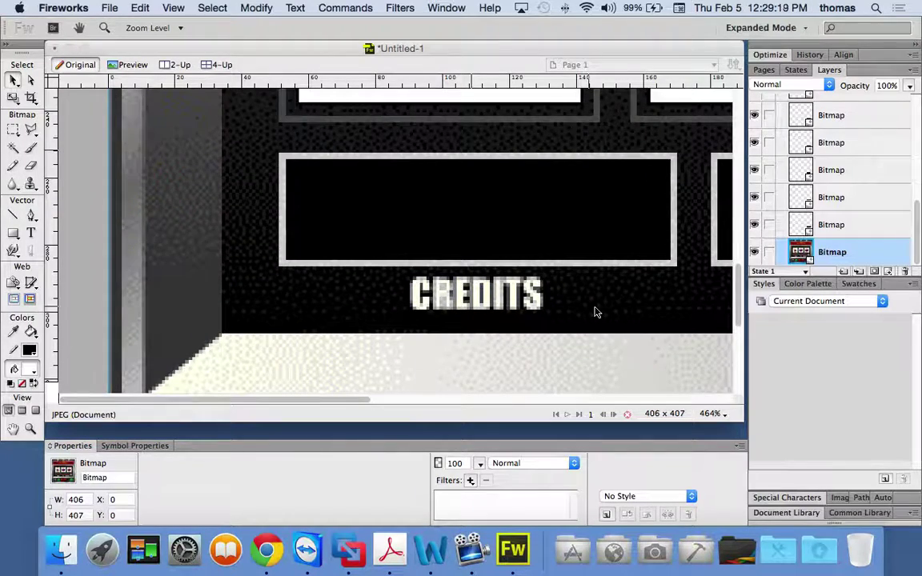
pyautogui.hscroll(10, 594, 313)
pyautogui.hscroll(8, 576, 293)
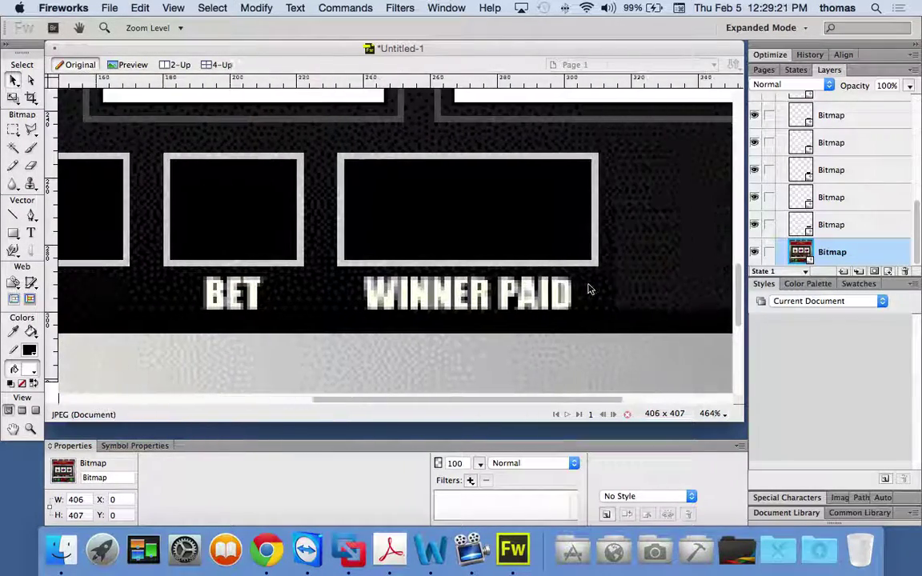
pyautogui.hscroll(2, 530, 302)
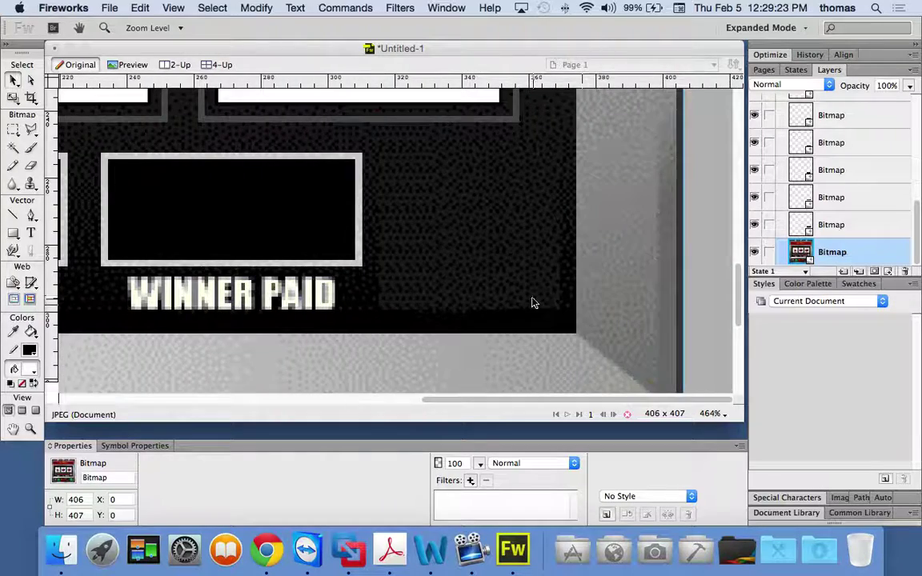
pyautogui.hscroll(-8, 530, 302)
pyautogui.hscroll(-1, 537, 297)
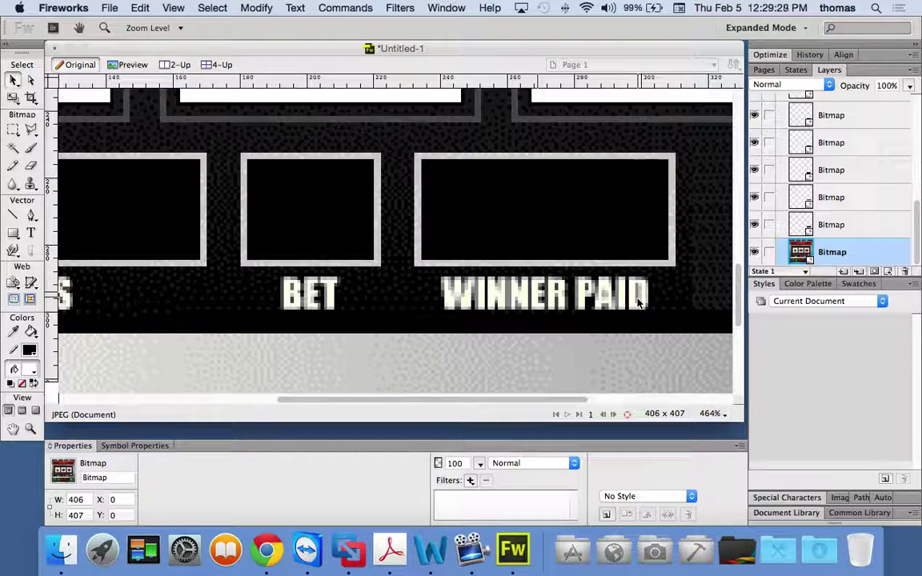
pyautogui.hscroll(-8, 350, 290)
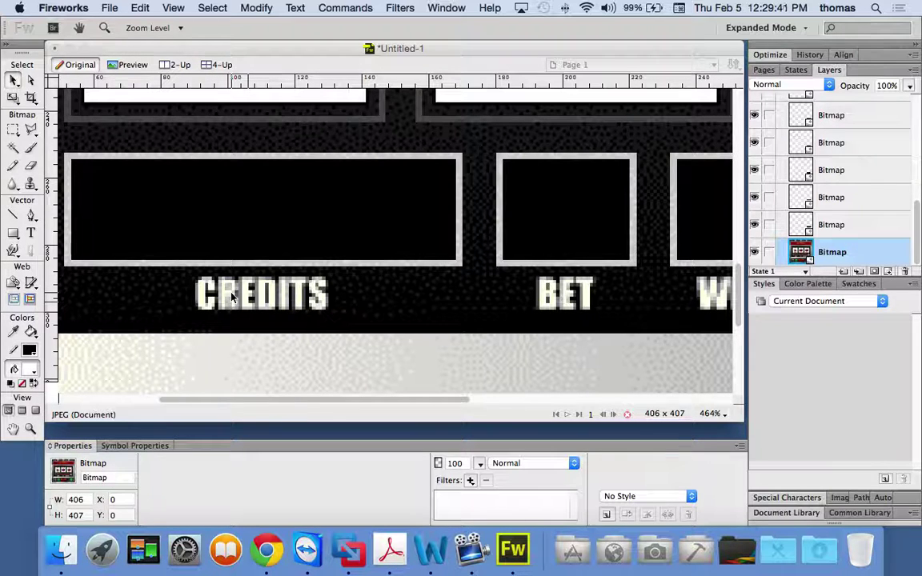
pyautogui.hscroll(-1, 233, 296)
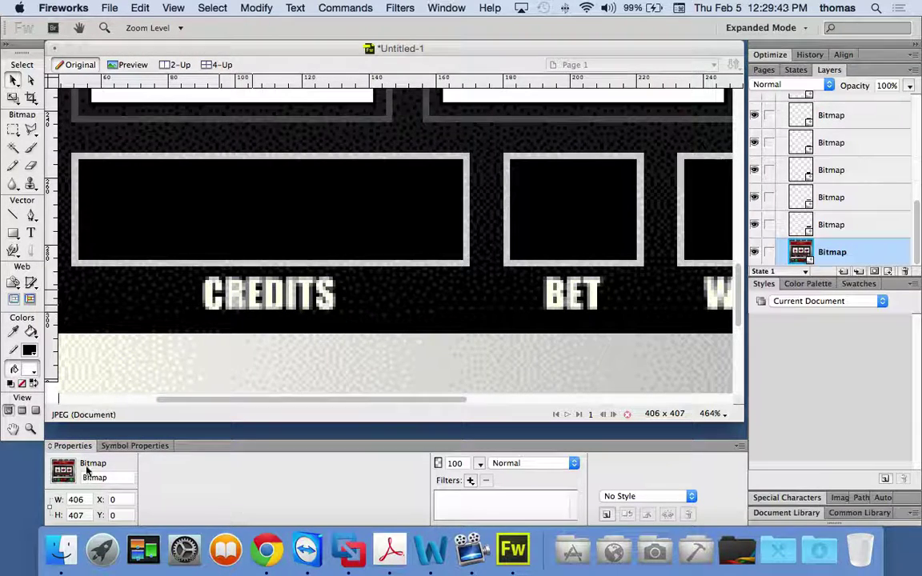
pyautogui.click(32, 430)
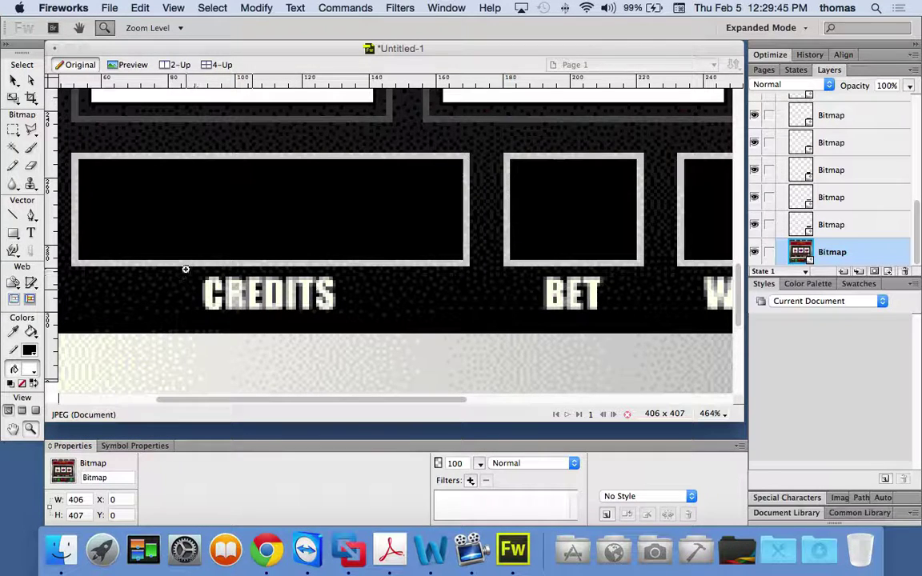
# - Zoom to 1739% around the CREDITS label and bring the dark background on its left into view
pyautogui.moveTo(185, 258); pyautogui.dragTo(366, 327)
pyautogui.scroll(3, 461, 368)
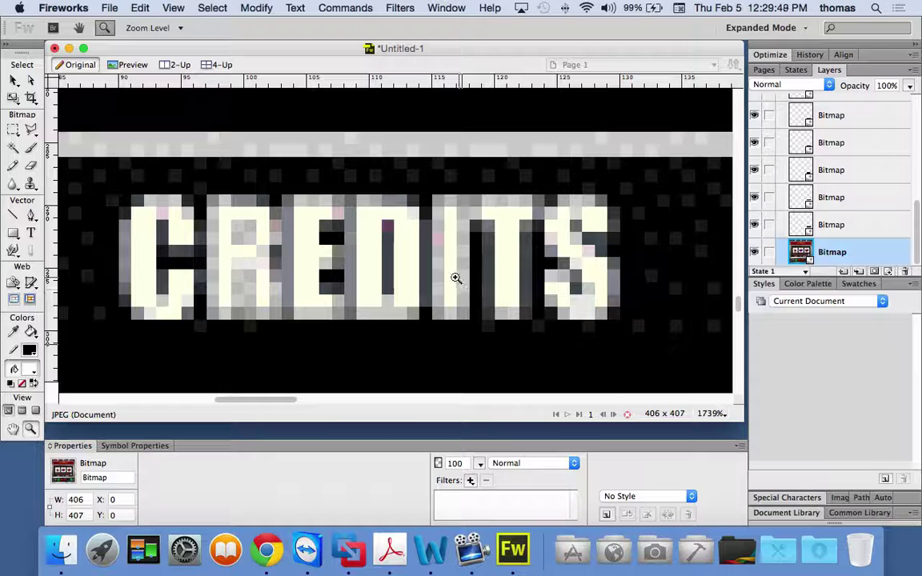
pyautogui.hscroll(2, 276, 243)
pyautogui.hscroll(-10, 284, 241)
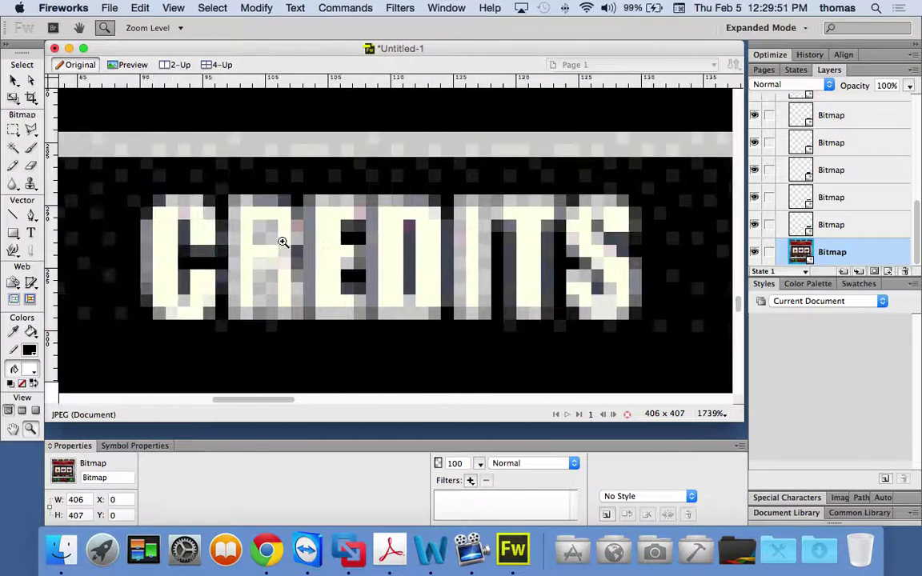
pyautogui.hscroll(-3, 290, 239)
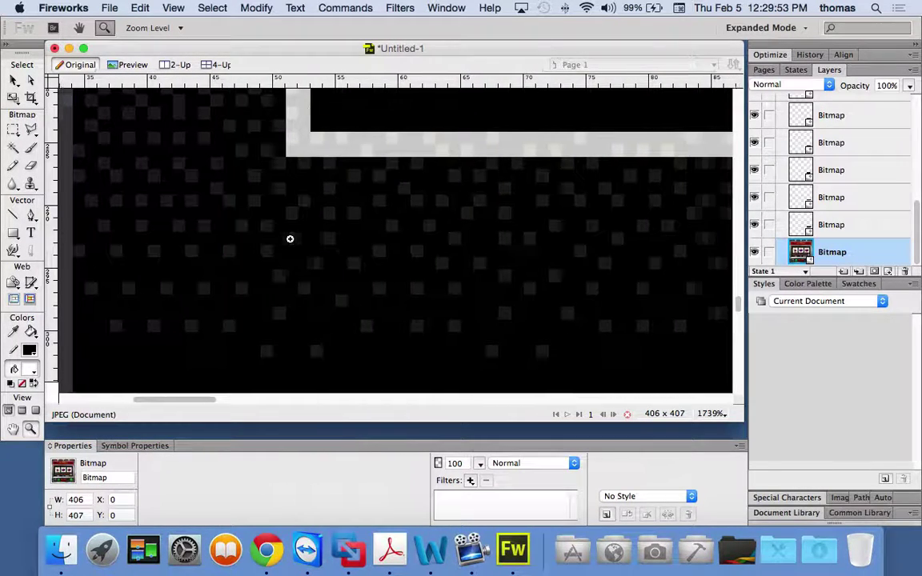
pyautogui.hscroll(1, 289, 239)
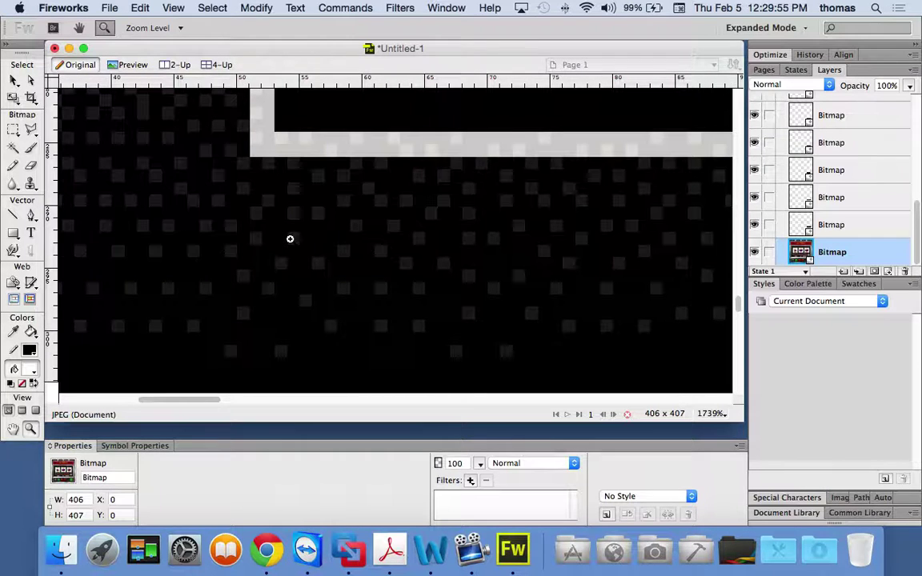
pyautogui.hscroll(3, 281, 196)
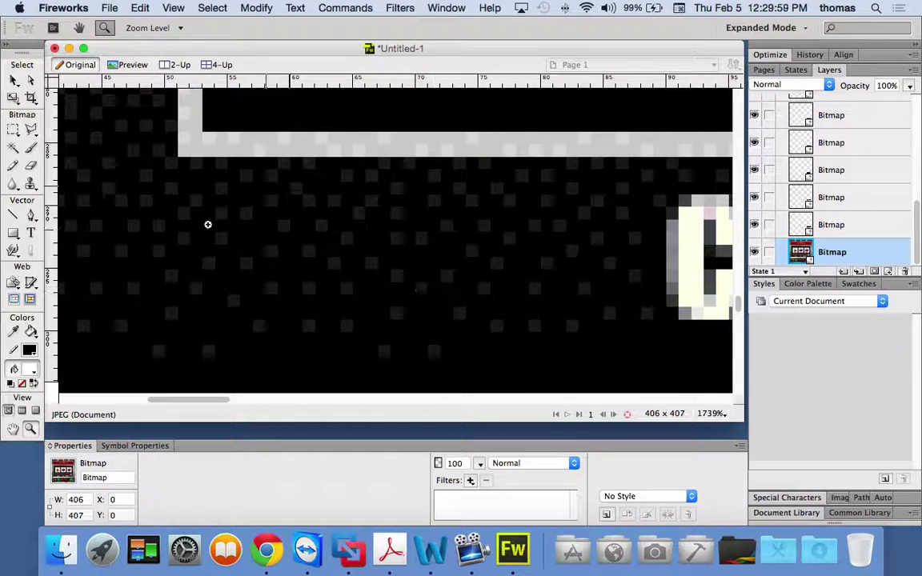
pyautogui.scroll(-2, 321, 196)
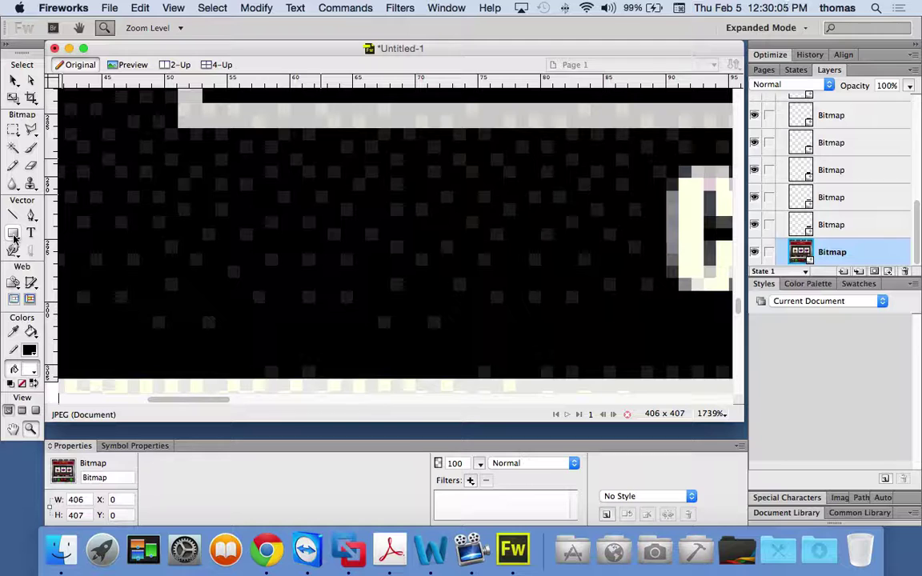
# - Draw a trial marquee over the dark background near CREDITS, then undo and deselect it
pyautogui.click(13, 130)
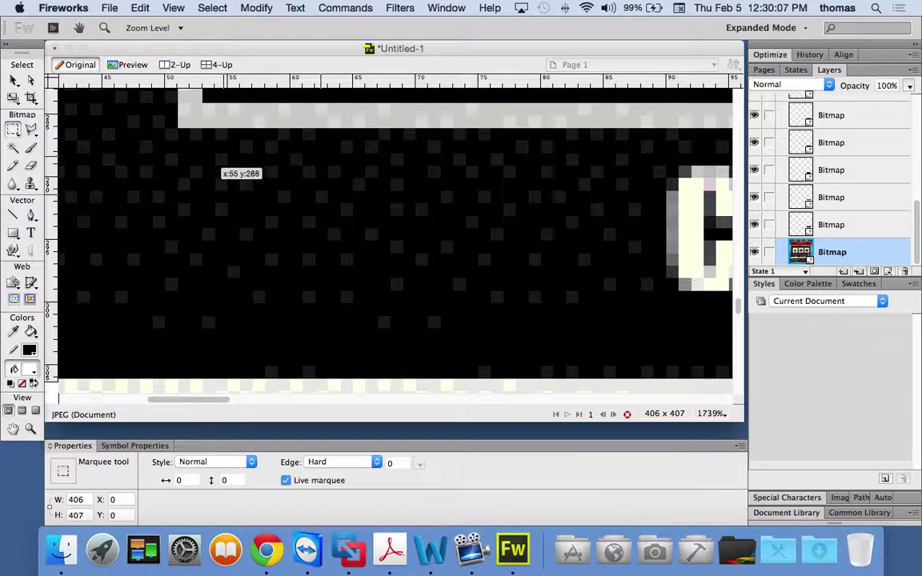
pyautogui.moveTo(174, 156); pyautogui.dragTo(652, 327)
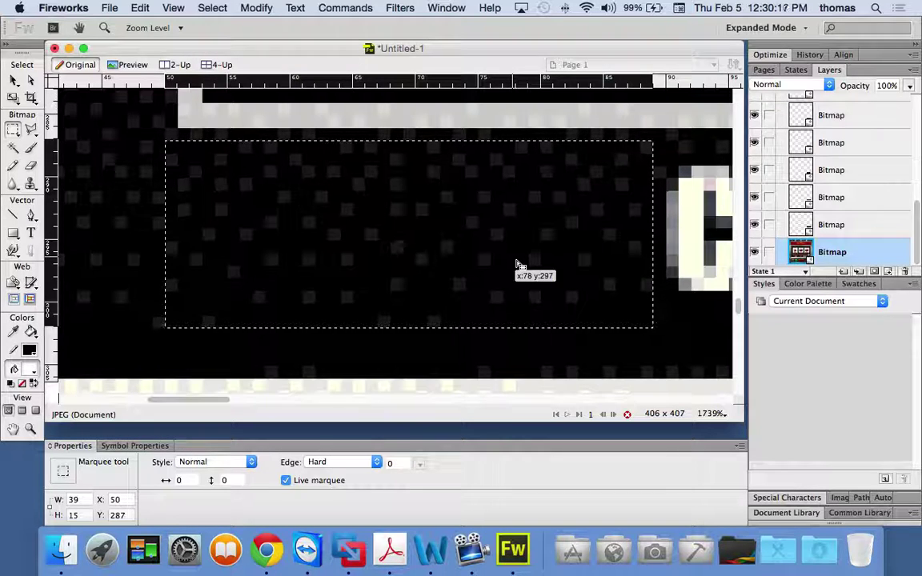
pyautogui.hscroll(10, 516, 265)
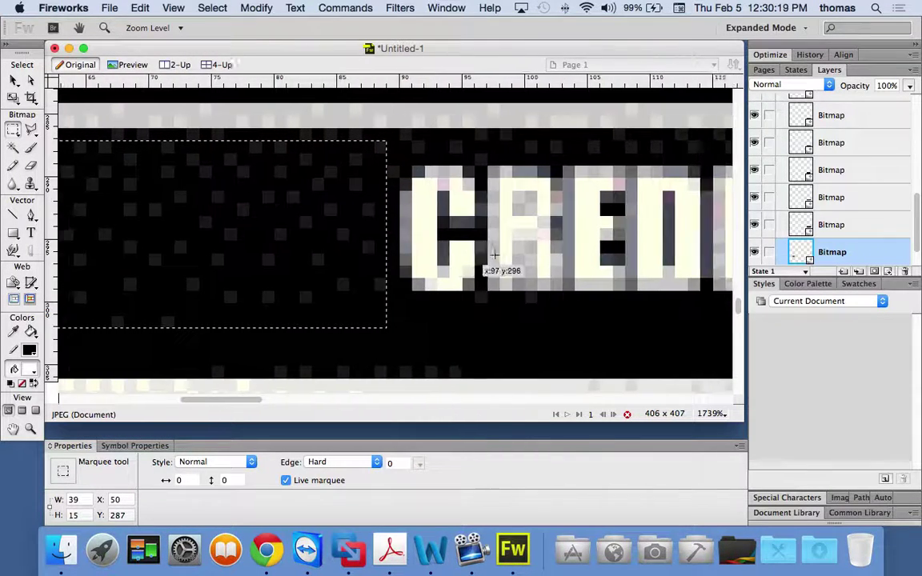
pyautogui.moveTo(181, 219); pyautogui.dragTo(617, 226)
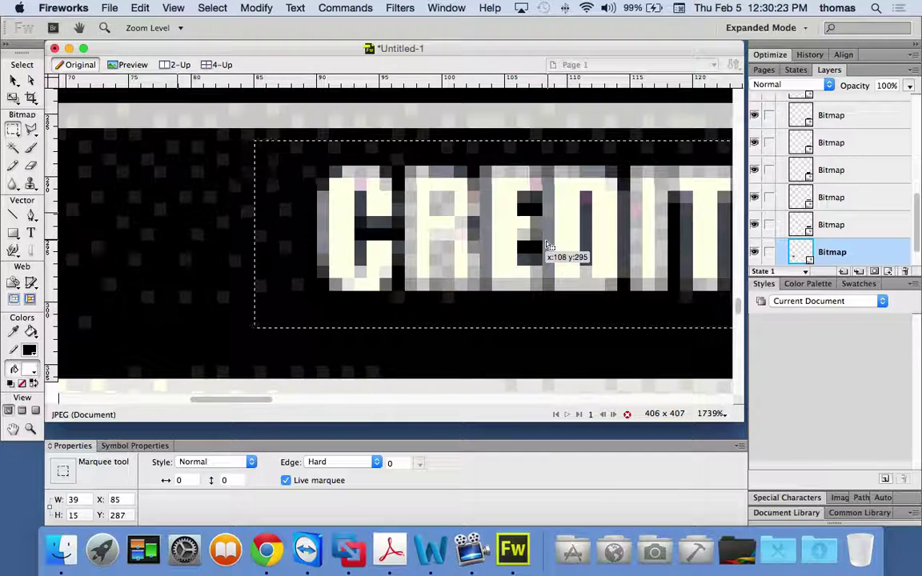
pyautogui.hotkey('ctrl', 'z')
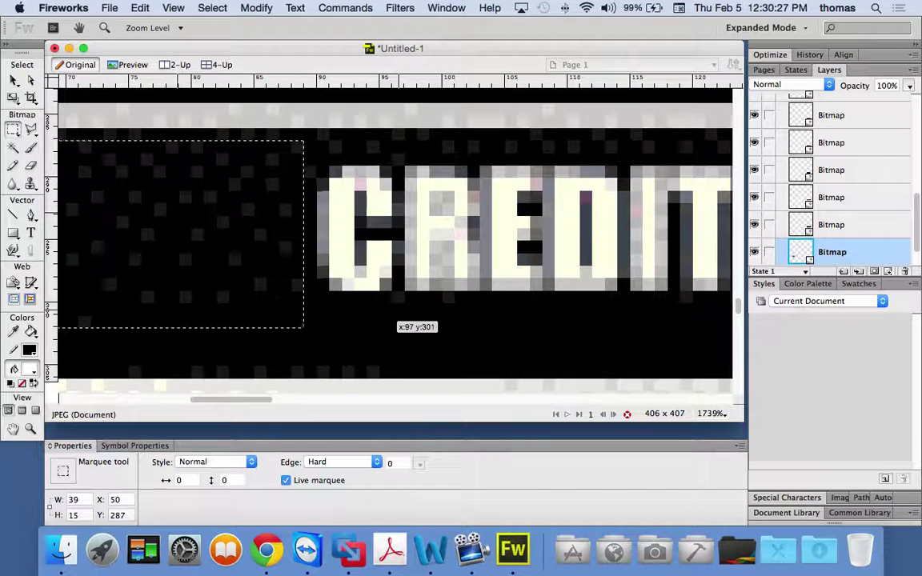
pyautogui.hotkey('ctrl', 'd')
# - Redraw the marquee around the CREDITS label at about W 39, H 15
pyautogui.press('v')
pyautogui.press('m')
pyautogui.moveTo(402, 291); pyautogui.dragTo(496, 243)
pyautogui.scroll(3, 497, 242)
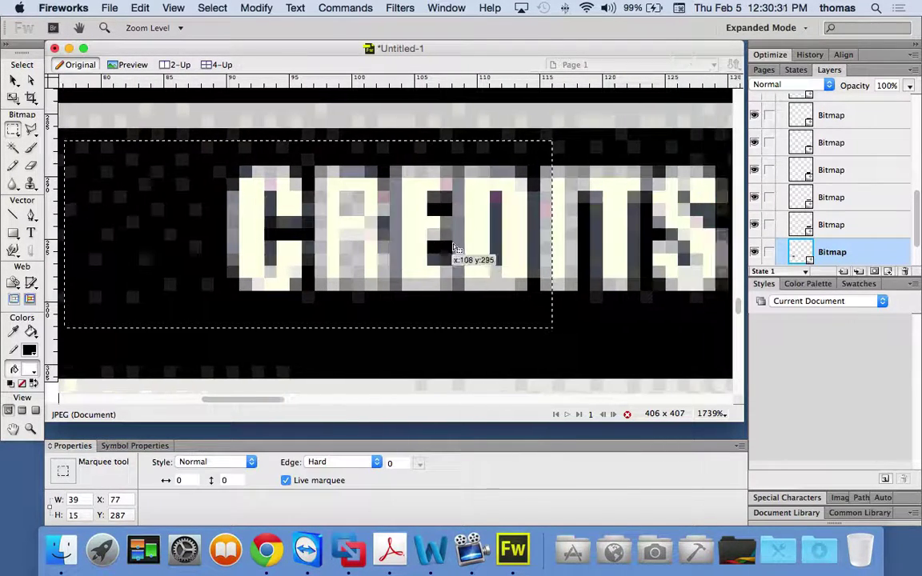
pyautogui.scroll(-2, 445, 248)
pyautogui.scroll(-5, 446, 248)
pyautogui.scroll(4, 389, 276)
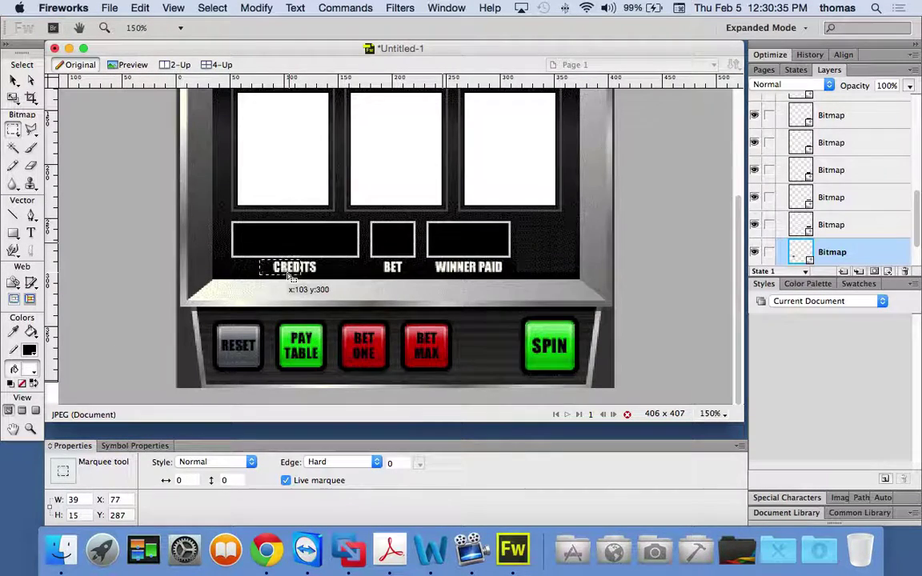
pyautogui.scroll(4, 289, 276)
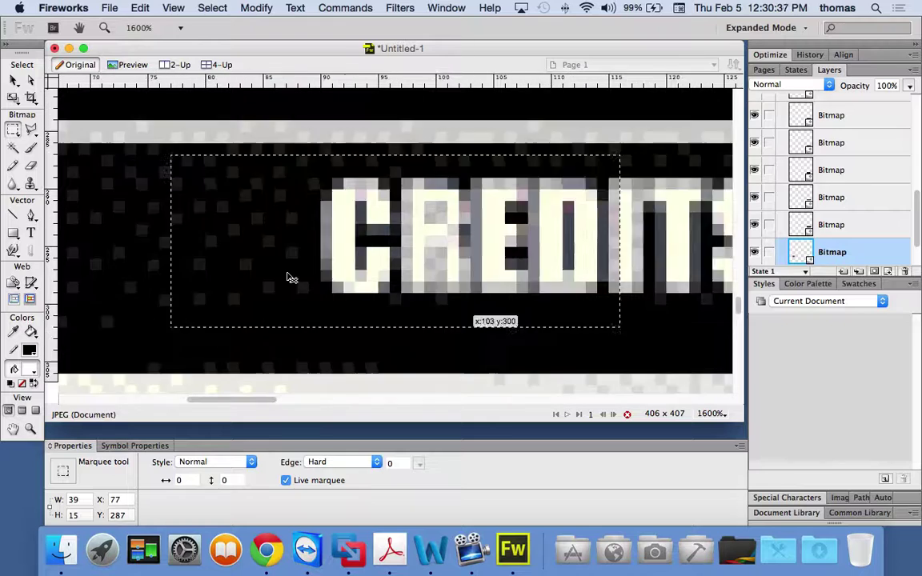
pyautogui.scroll(-2, 290, 276)
# - Move the marquee onto empty background left of CREDITS and copy that patch
pyautogui.moveTo(304, 255); pyautogui.dragTo(160, 259)
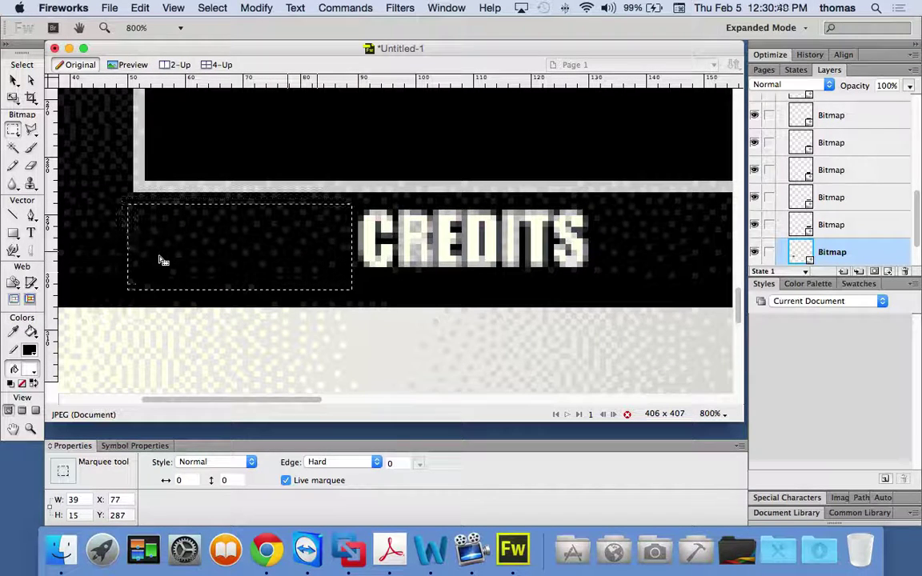
pyautogui.rightClick(214, 257)
pyautogui.moveTo(320, 200)
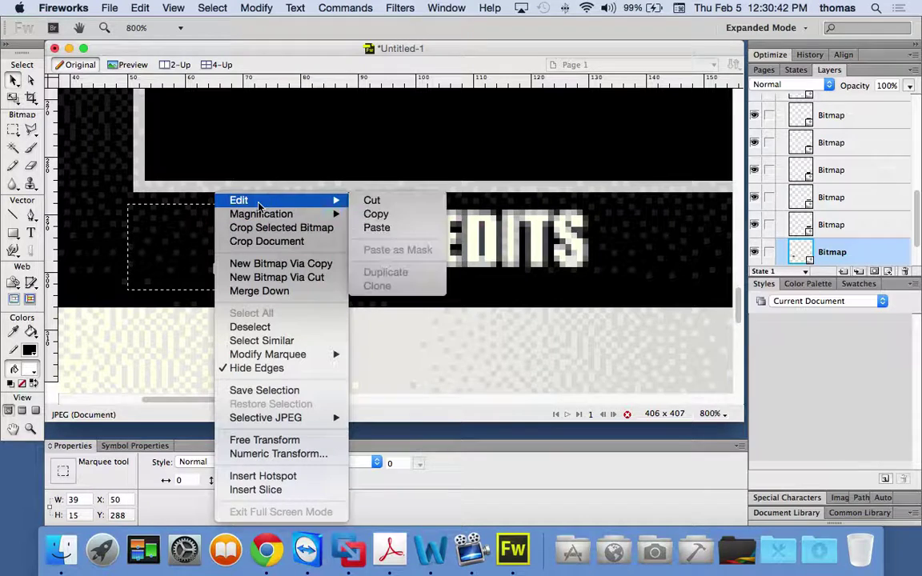
pyautogui.click(382, 216)
# - Paste the background patch as a bitmap and slide it over CREDITS, leaving the final S
pyautogui.rightClick(228, 238)
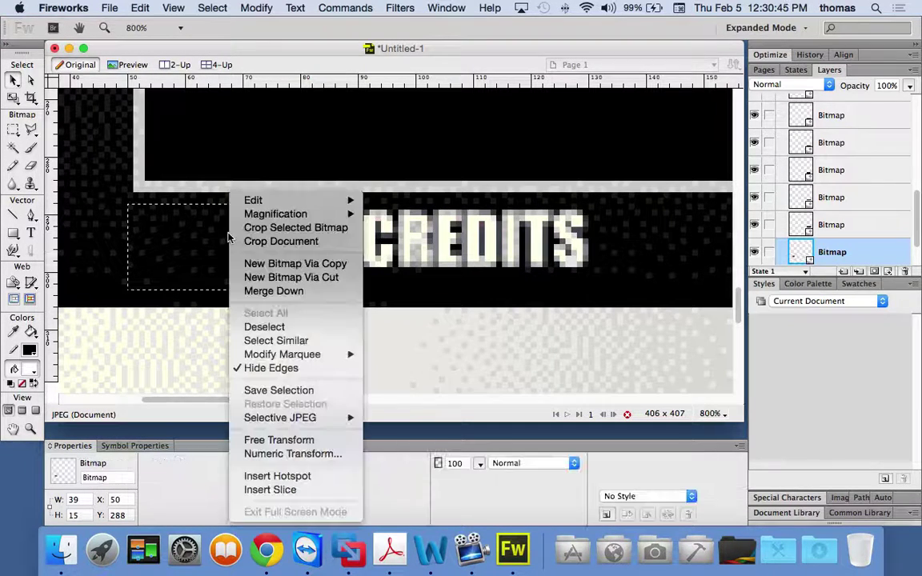
pyautogui.moveTo(324, 200)
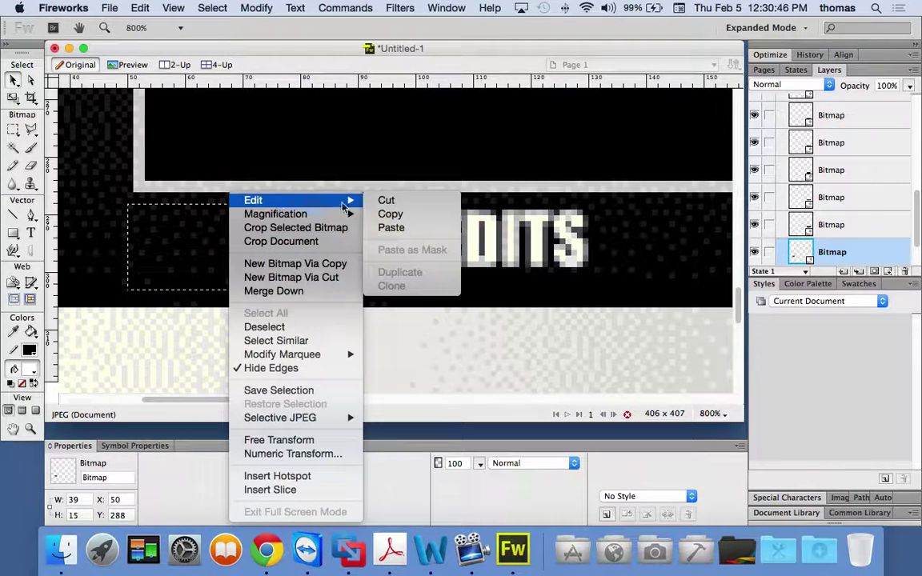
pyautogui.click(392, 228)
pyautogui.moveTo(242, 252); pyautogui.dragTo(453, 246)
pyautogui.press('m')
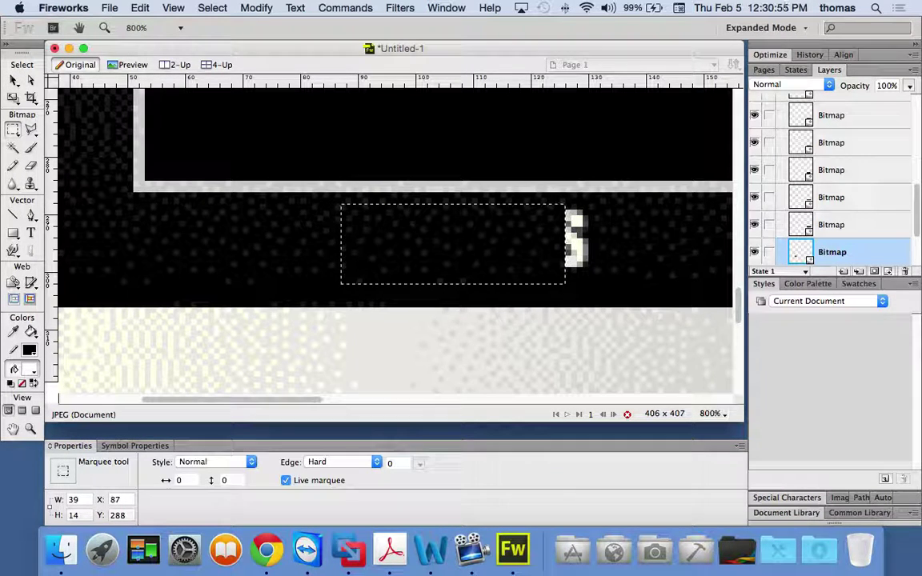
pyautogui.moveTo(570, 245); pyautogui.dragTo(4, 257)
# - Try marquee selections of background beside the remaining S, then clear them
pyautogui.moveTo(97, 247)
pyautogui.mouseDown()
pyautogui.moveTo(517, 264)
pyautogui.moveTo(540, 252)
pyautogui.moveTo(526, 248)
pyautogui.mouseUp()
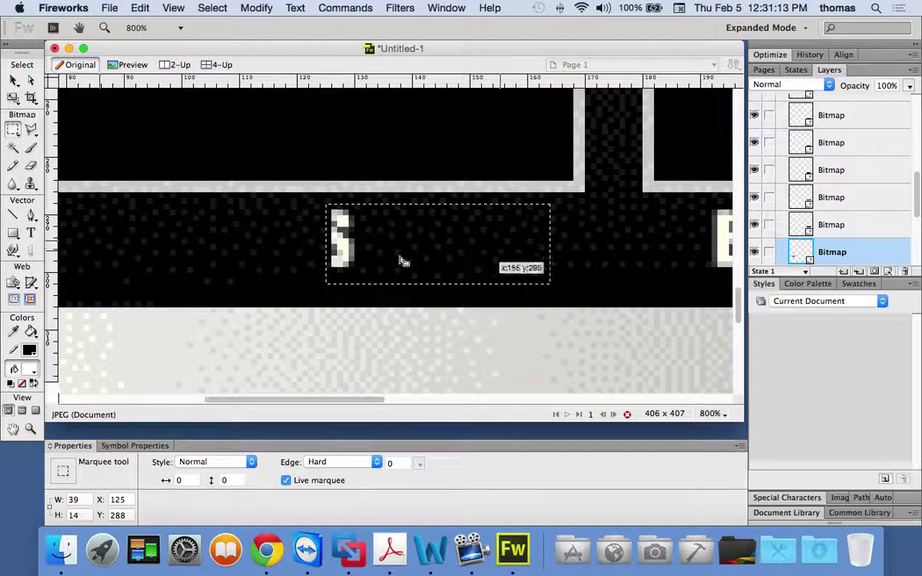
pyautogui.moveTo(72, 240)
pyautogui.mouseDown()
pyautogui.moveTo(164, 256)
pyautogui.moveTo(112, 248)
pyautogui.moveTo(96, 228)
pyautogui.mouseUp()
pyautogui.click(133, 253)
pyautogui.hscroll(-3, 220, 252)
pyautogui.hscroll(-3, 218, 257)
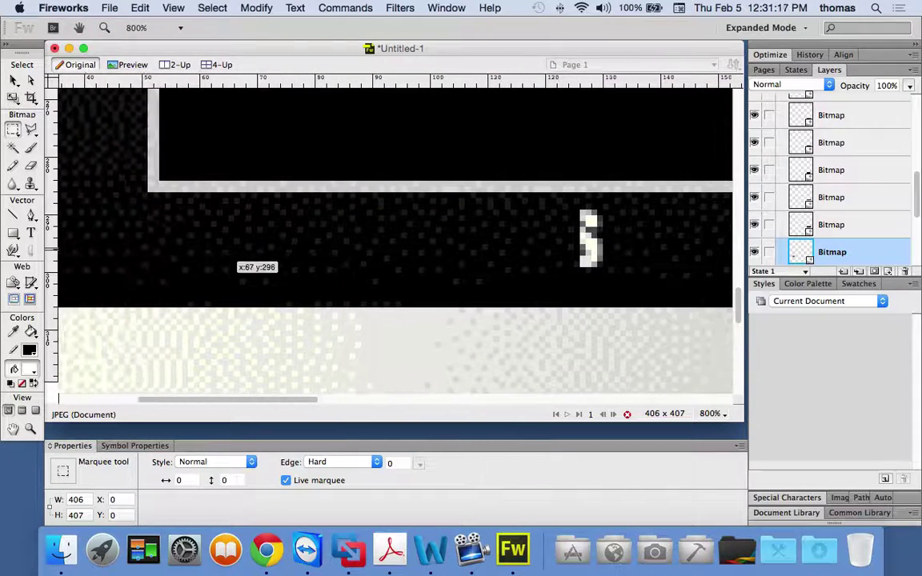
pyautogui.moveTo(149, 204); pyautogui.dragTo(373, 283)
pyautogui.moveTo(246, 245)
pyautogui.mouseDown()
pyautogui.moveTo(314, 267)
pyautogui.moveTo(359, 201)
pyautogui.mouseUp()
pyautogui.click(367, 243)
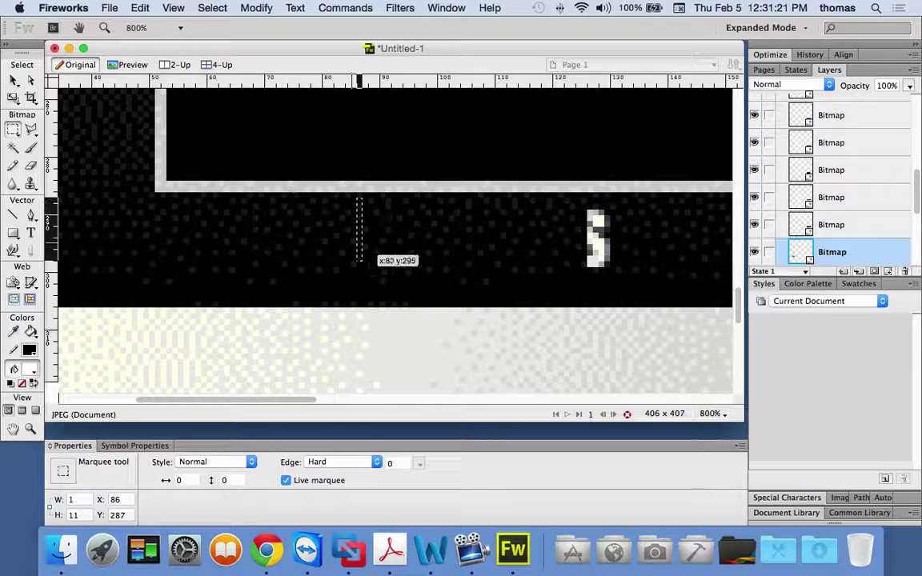
pyautogui.click(381, 245)
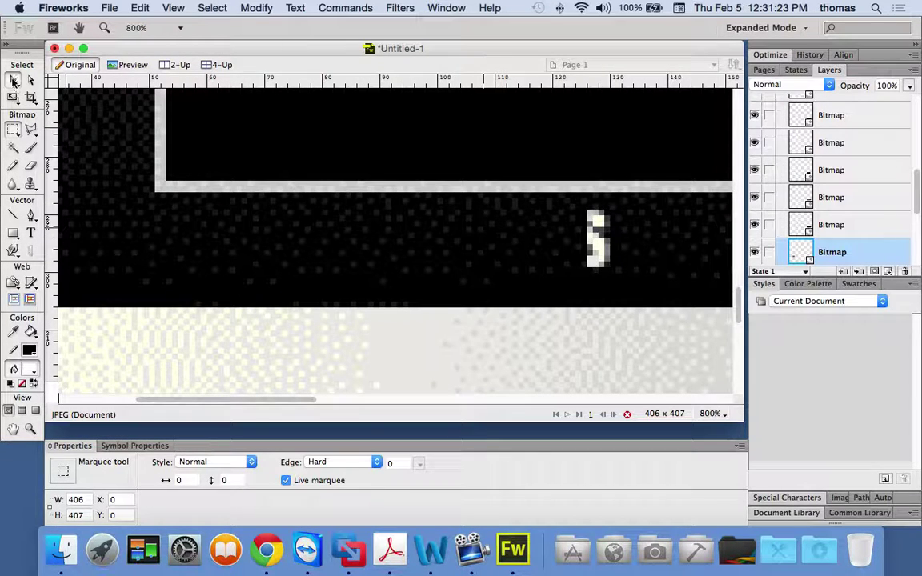
# - With the Pointer tool, move a background patch over the remaining S of CREDITS
pyautogui.click(13, 81)
pyautogui.click(376, 253)
pyautogui.click(313, 254)
pyautogui.moveTo(313, 255); pyautogui.dragTo(566, 249)
pyautogui.hscroll(3, 564, 248)
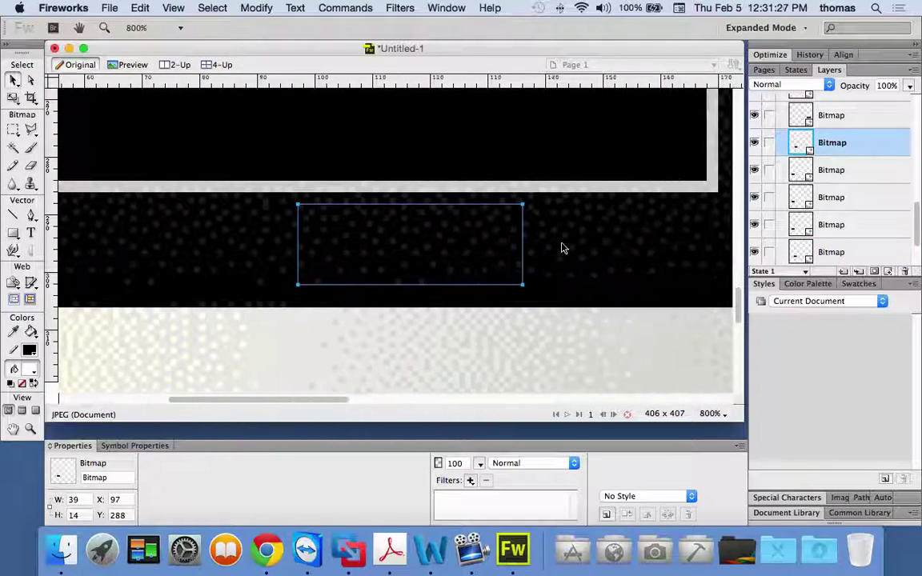
pyautogui.hscroll(3, 562, 248)
pyautogui.moveTo(209, 250); pyautogui.dragTo(441, 252)
# - Drag a background patch over the BET label
pyautogui.hscroll(1, 561, 251)
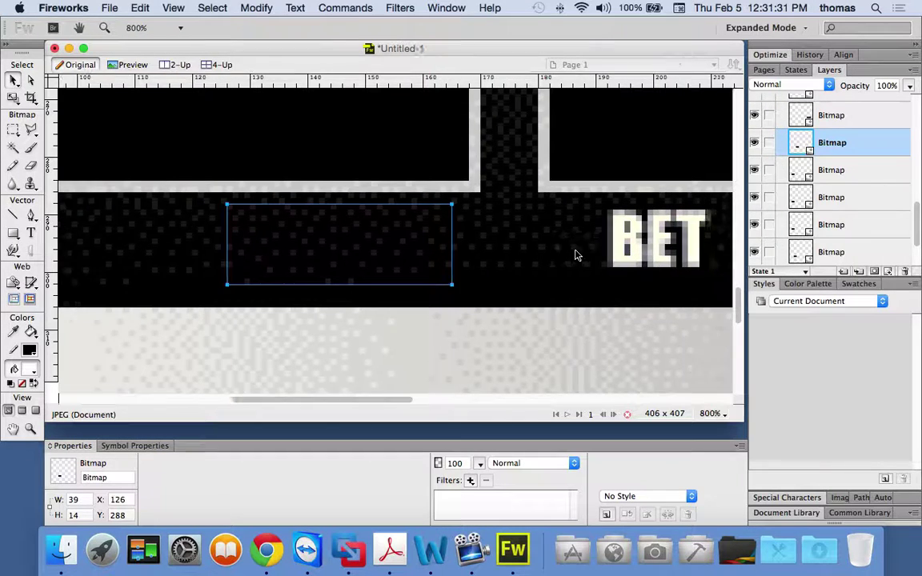
pyautogui.hscroll(5, 575, 254)
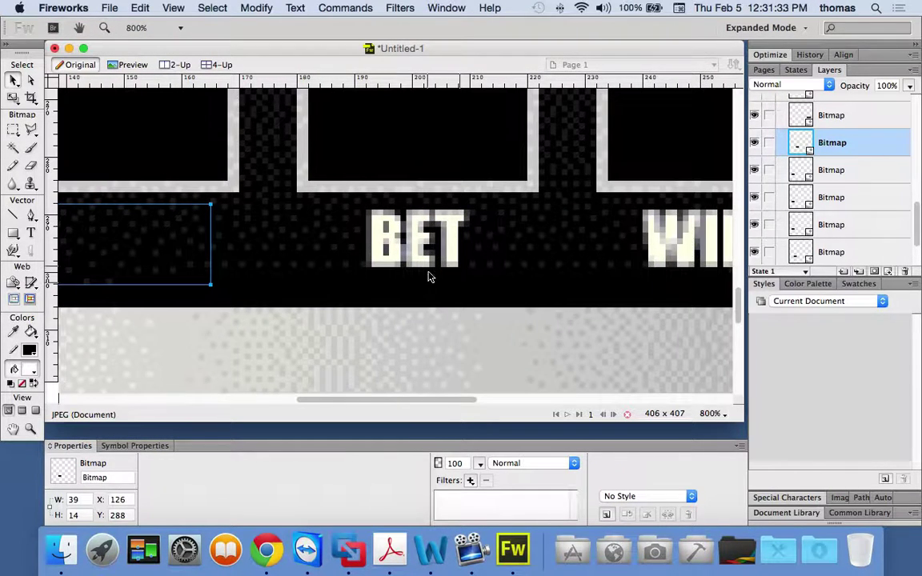
pyautogui.moveTo(406, 264); pyautogui.dragTo(432, 251)
pyautogui.hscroll(5, 505, 256)
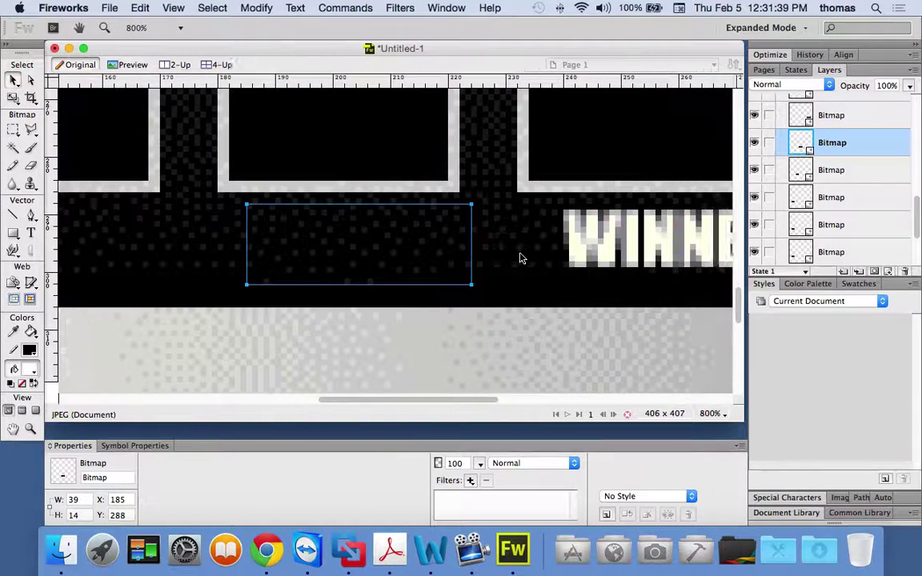
pyautogui.hscroll(5, 520, 256)
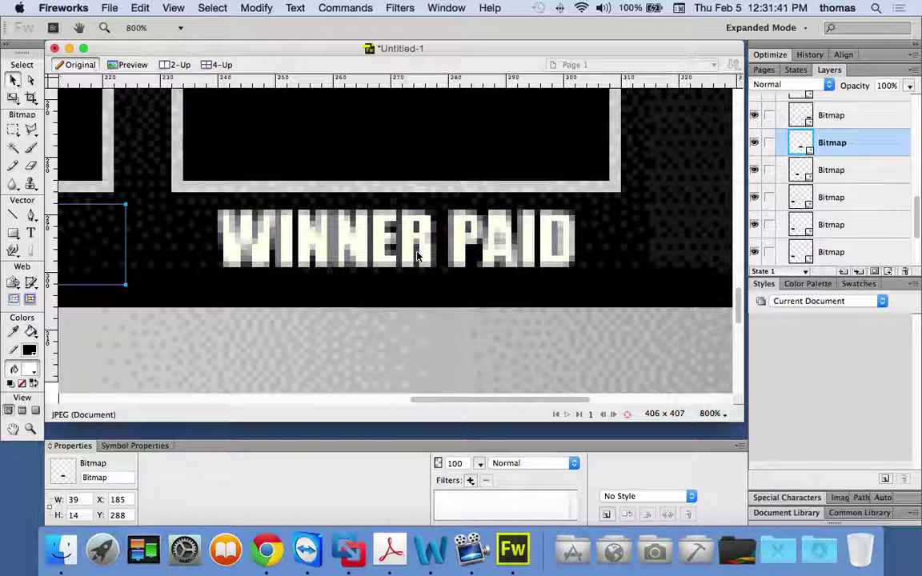
# - Paste another background patch copy with Cmd+V and position it over WINNER PAID
pyautogui.press('super+v')
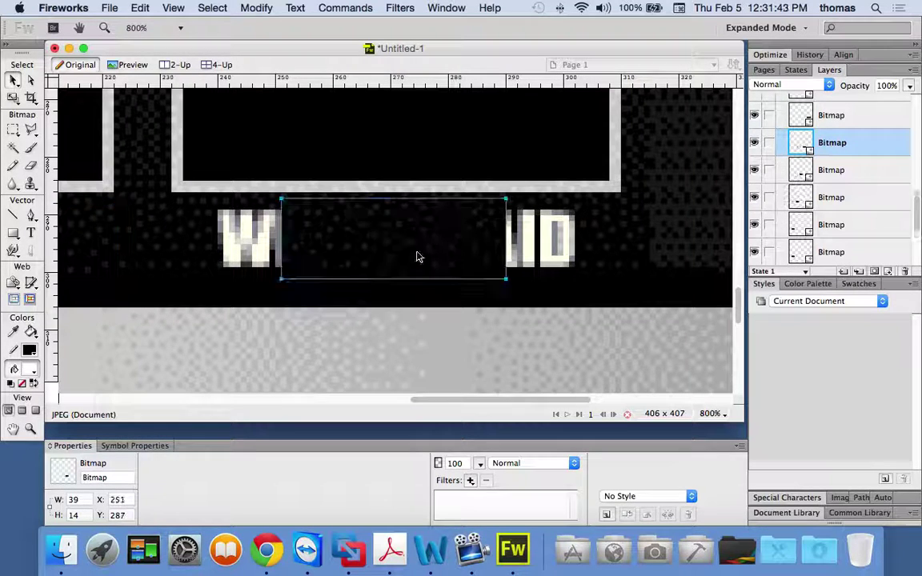
pyautogui.moveTo(370, 241); pyautogui.dragTo(290, 246)
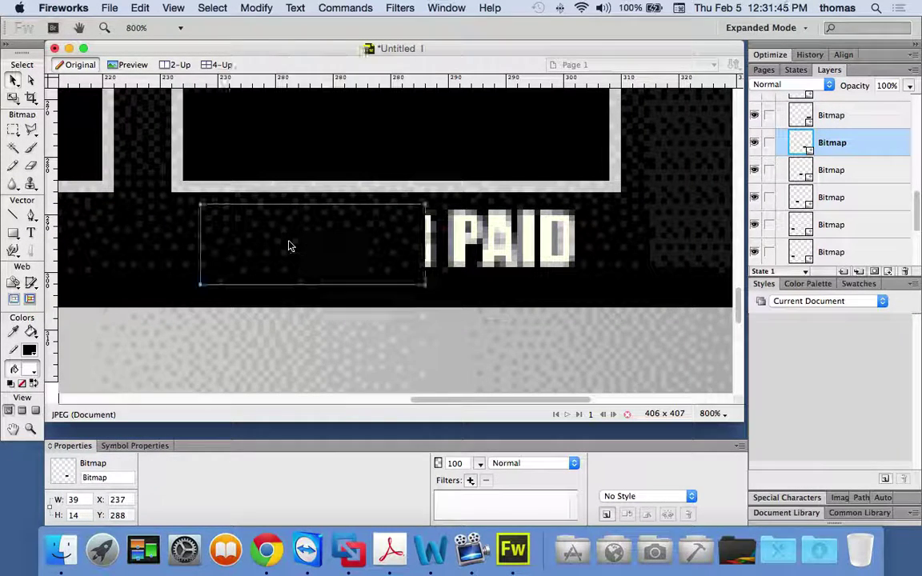
pyautogui.press('super+z')
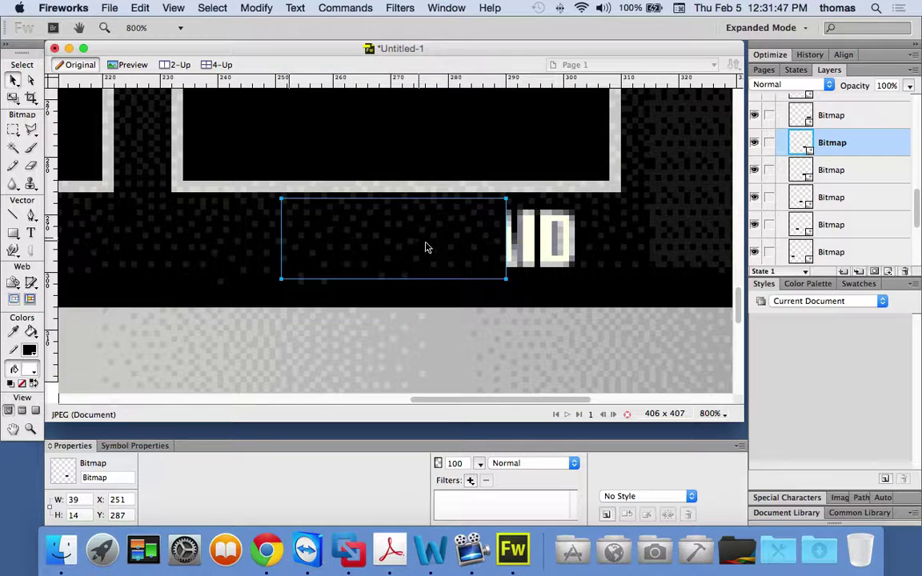
pyautogui.moveTo(425, 247); pyautogui.dragTo(518, 258)
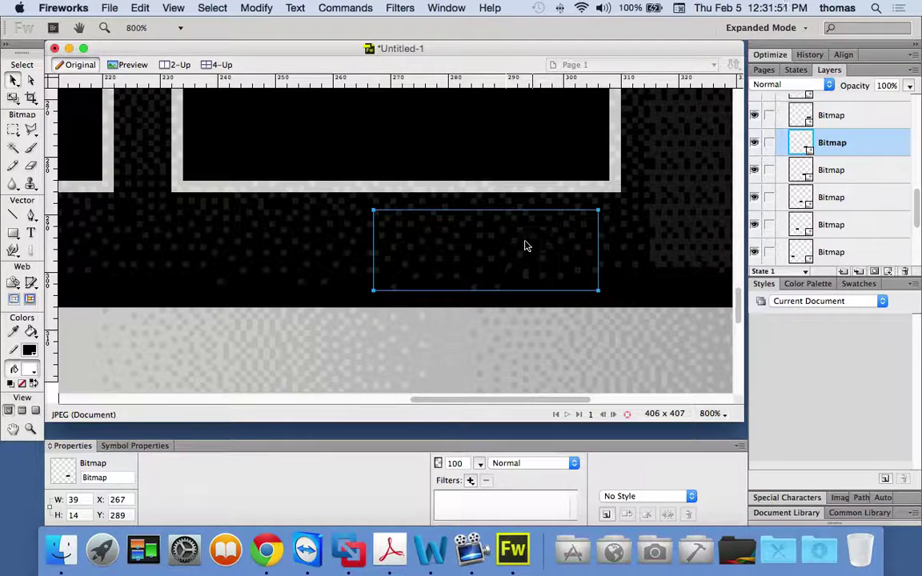
pyautogui.moveTo(525, 246); pyautogui.dragTo(526, 243)
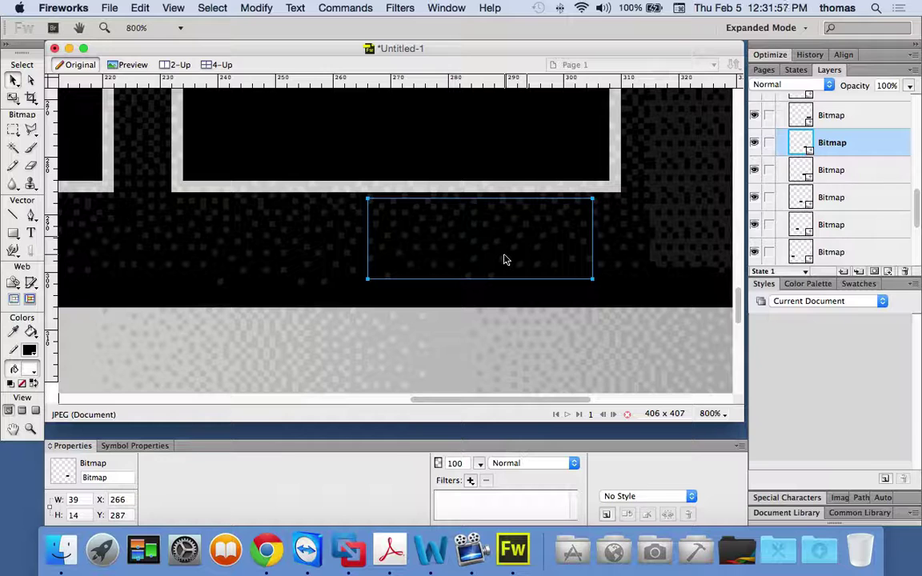
# - Select all objects with Cmd+A and apply Flatten Selection to merge them into one bitmap
pyautogui.scroll(-4, 504, 260)
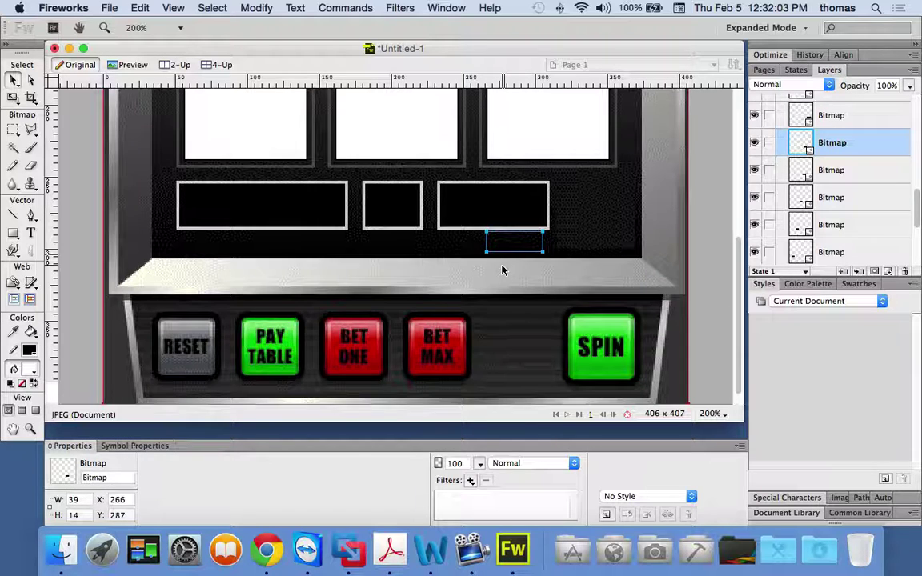
pyautogui.press('super+a')
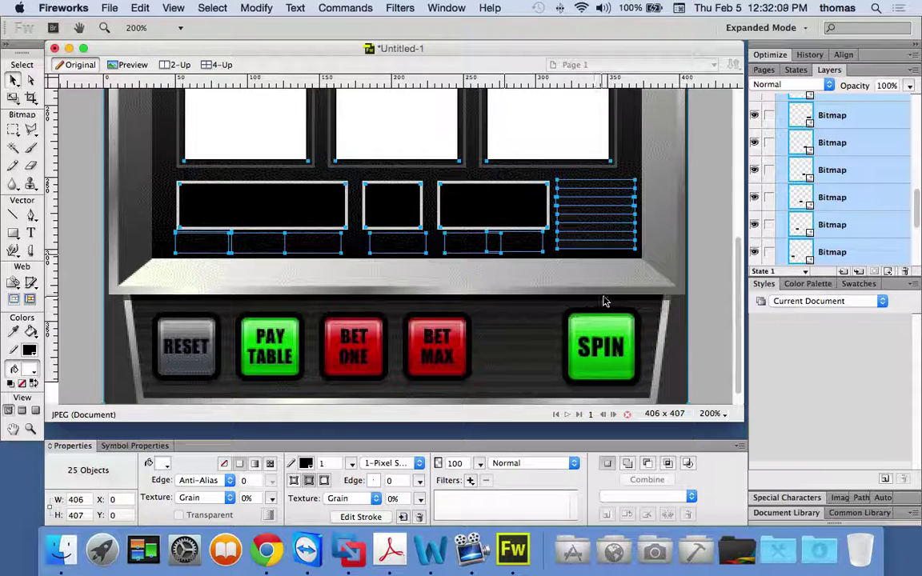
pyautogui.scroll(5, 605, 301)
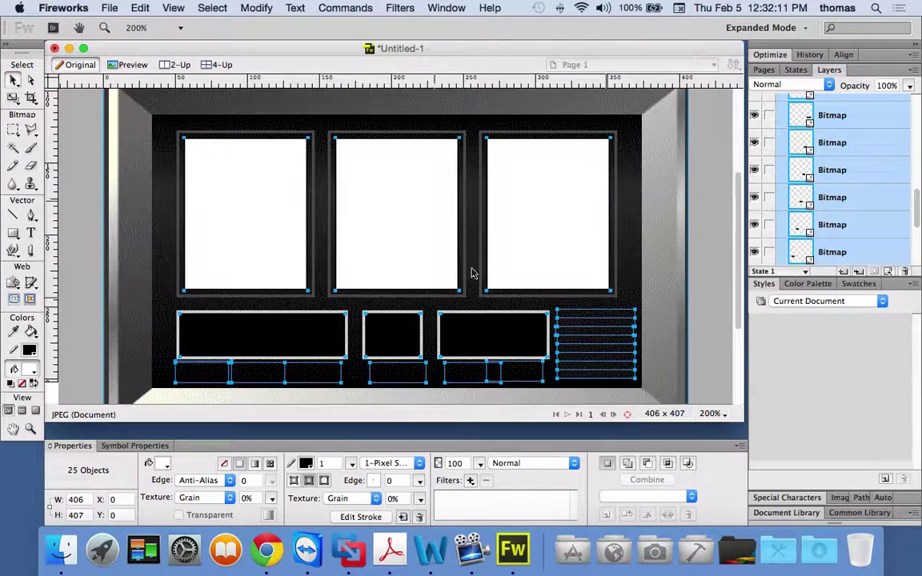
pyautogui.scroll(-5, 473, 273)
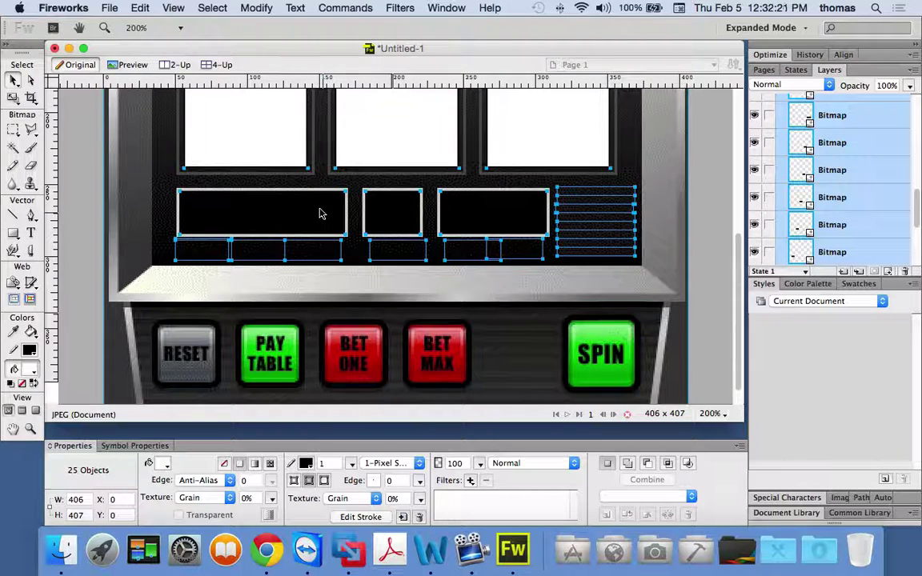
pyautogui.rightClick(301, 188)
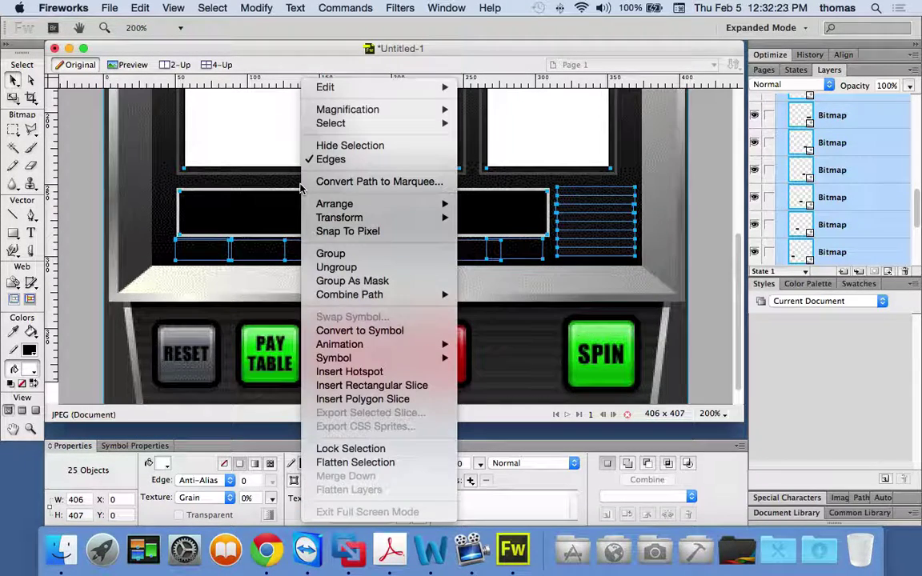
pyautogui.click(363, 469)
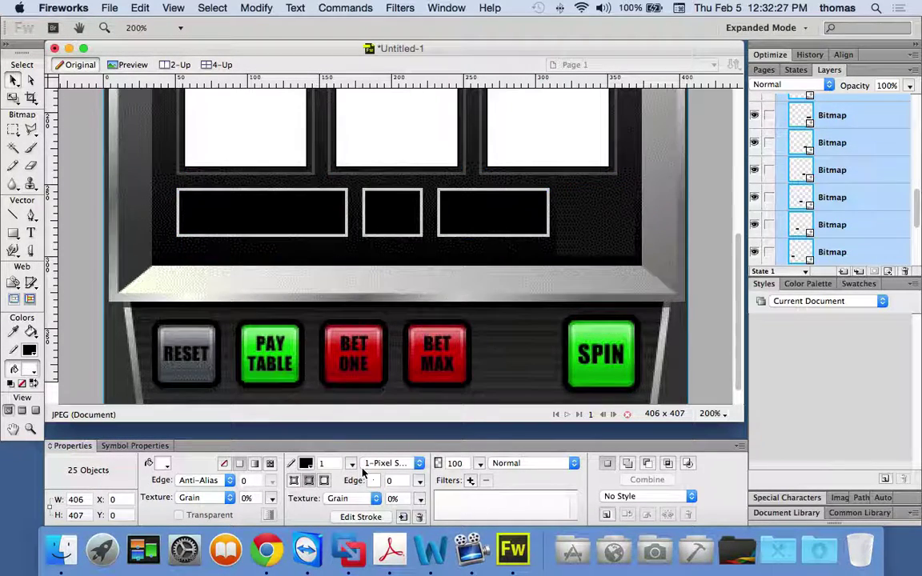
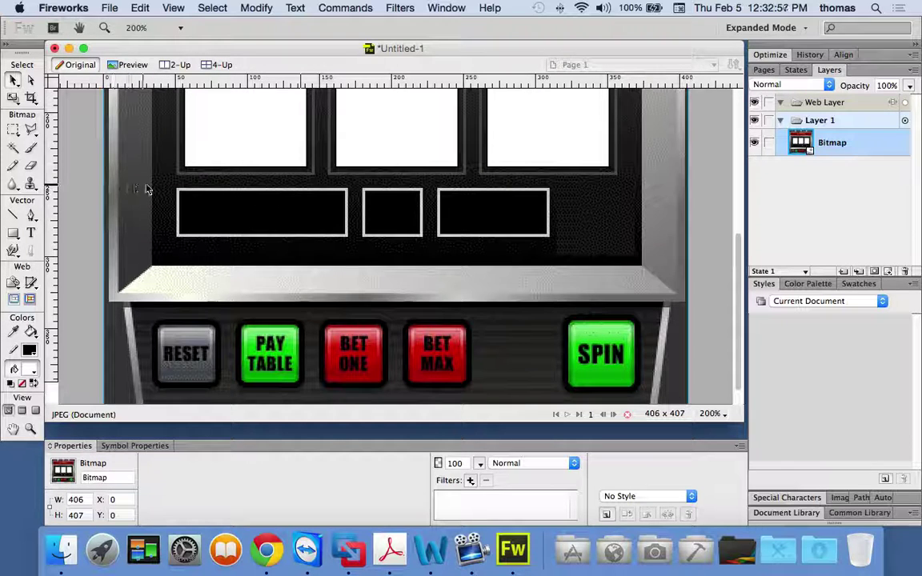
# - Zoom to 400% and marquee-select the 120×34 left black frame at x 50, y 252
pyautogui.press('super+equal')
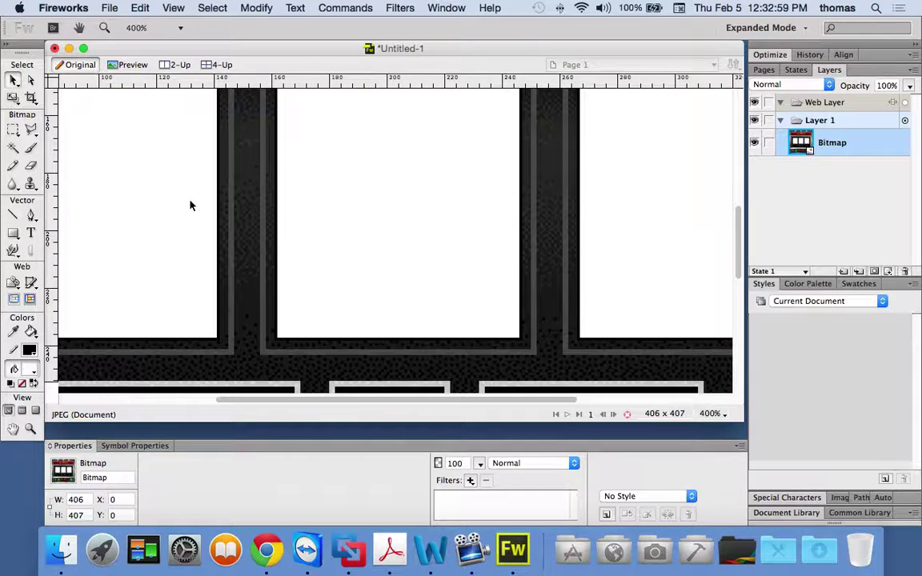
pyautogui.scroll(-5, 191, 206)
pyautogui.hscroll(-5, 190, 208)
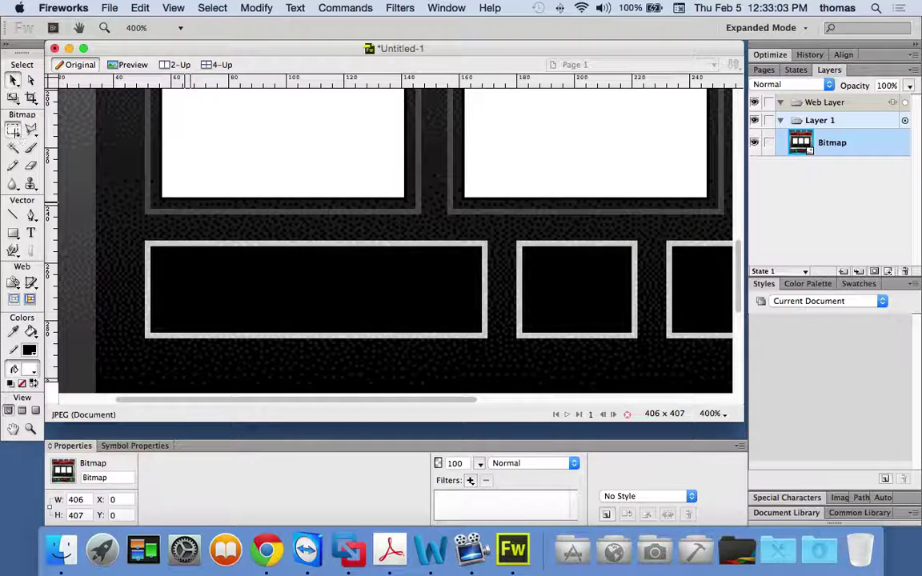
pyautogui.click(14, 130)
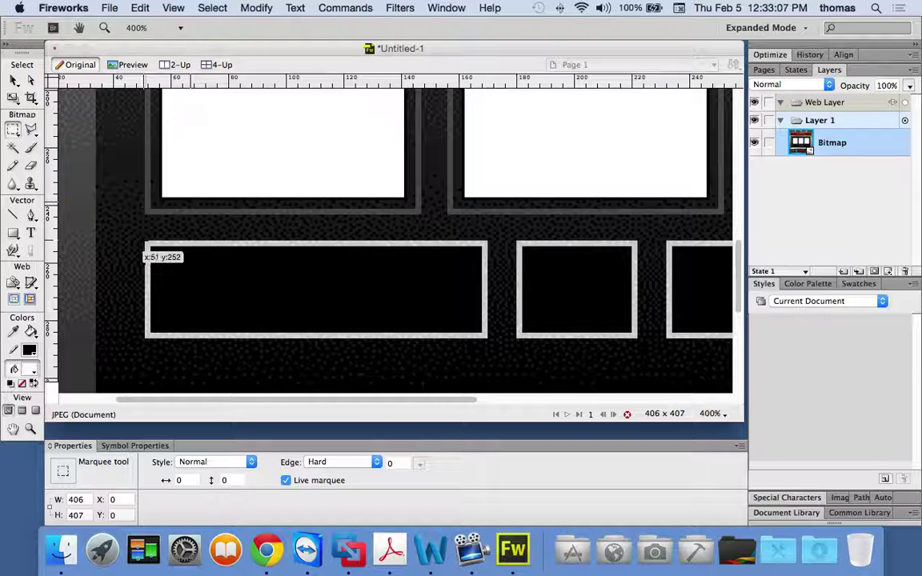
pyautogui.moveTo(145, 243); pyautogui.dragTo(486, 337)
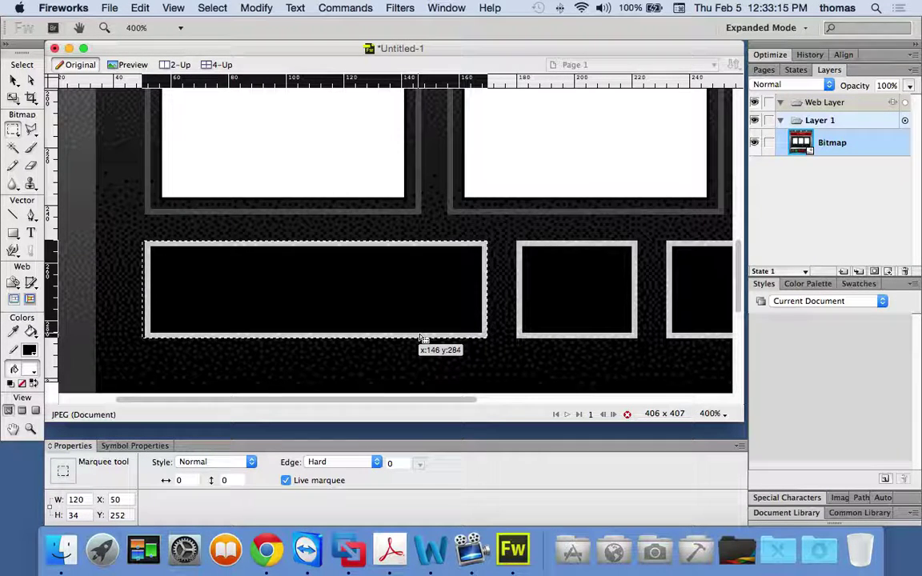
# - Copy the selected left frame and paste it as a new 120×34 bitmap
pyautogui.rightClick(258, 313)
pyautogui.moveTo(320, 200)
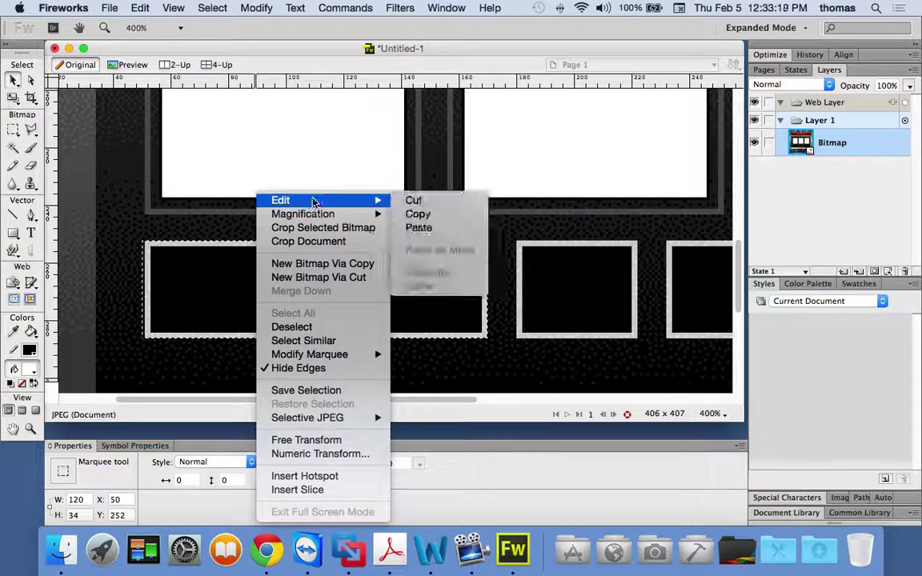
pyautogui.click(408, 213)
pyautogui.press('super+v')
pyautogui.hscroll(10, 480, 295)
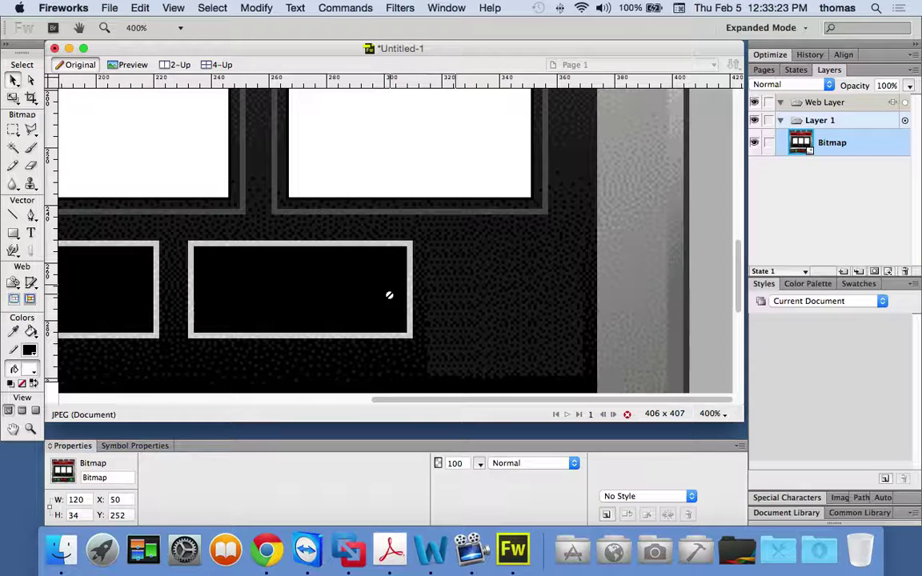
pyautogui.click(13, 129)
pyautogui.click(13, 80)
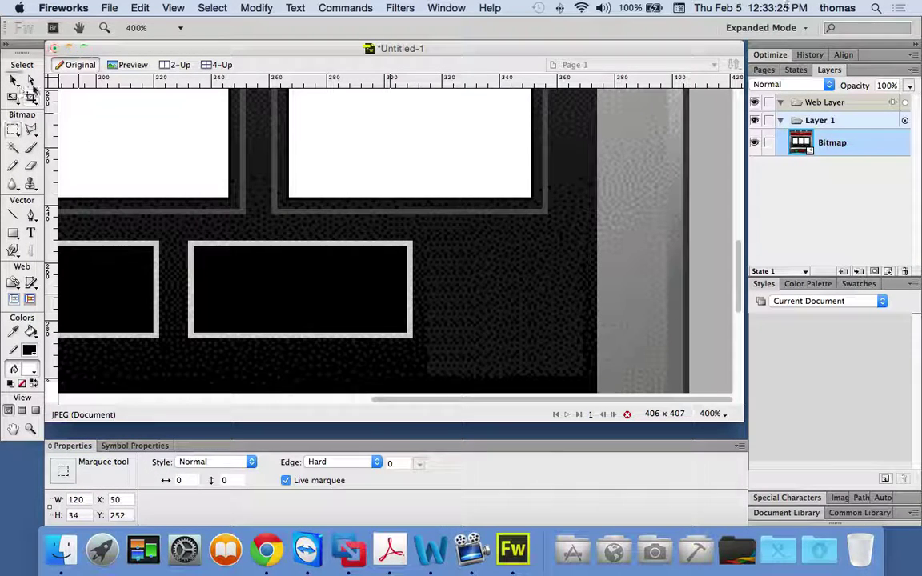
pyautogui.click(398, 295)
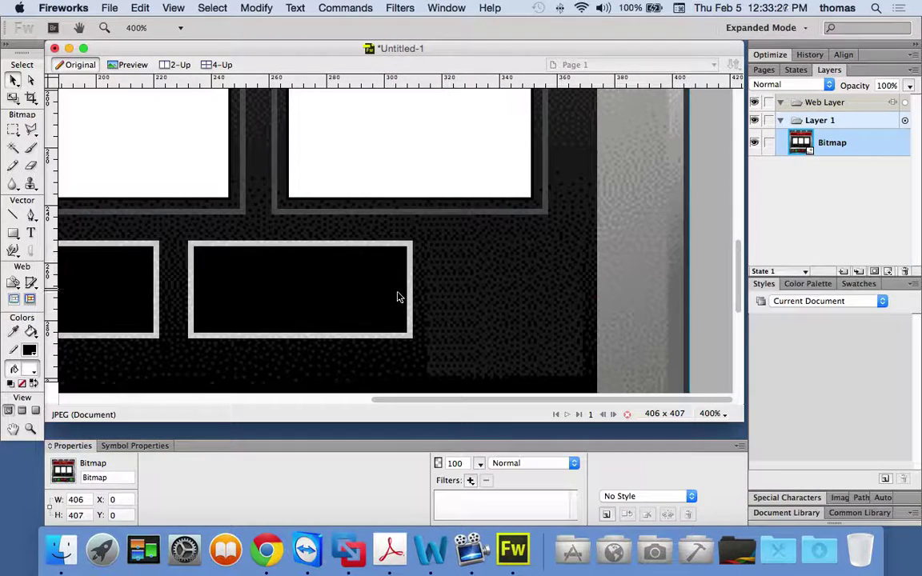
pyautogui.press('super+v')
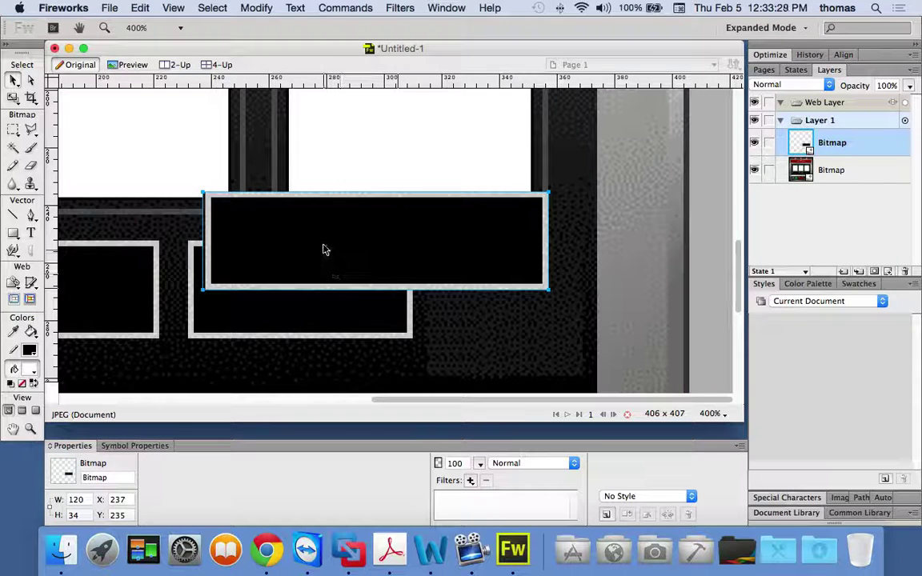
# - Drag the pasted frame bitmap over the right black frame at X 237, Y 252
pyautogui.moveTo(322, 242); pyautogui.dragTo(309, 289)
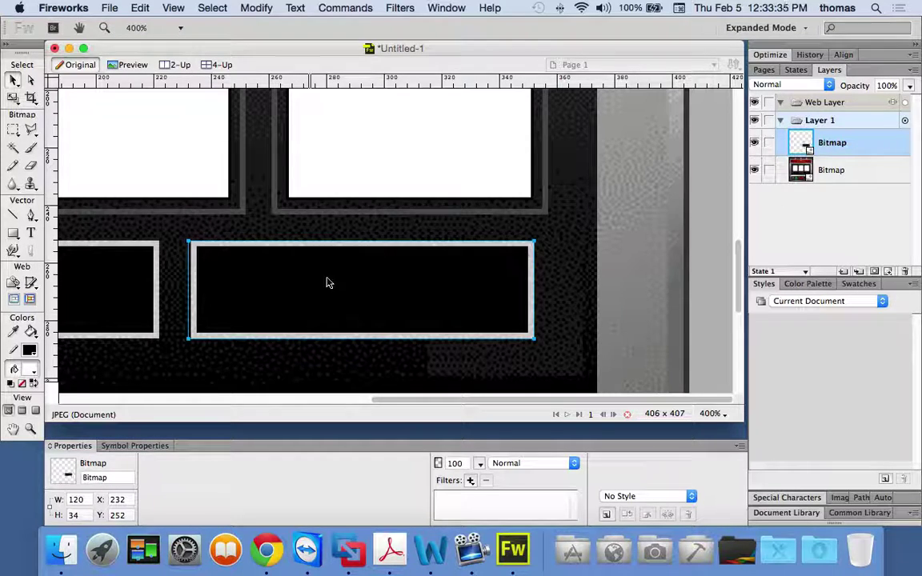
pyautogui.hscroll(-5, 336, 280)
pyautogui.hscroll(-5, 342, 278)
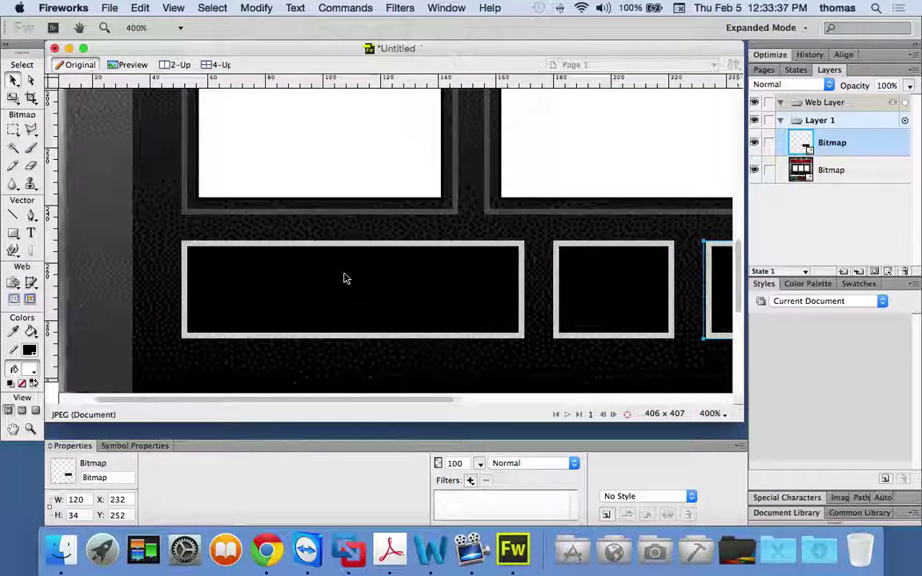
pyautogui.hscroll(5, 344, 278)
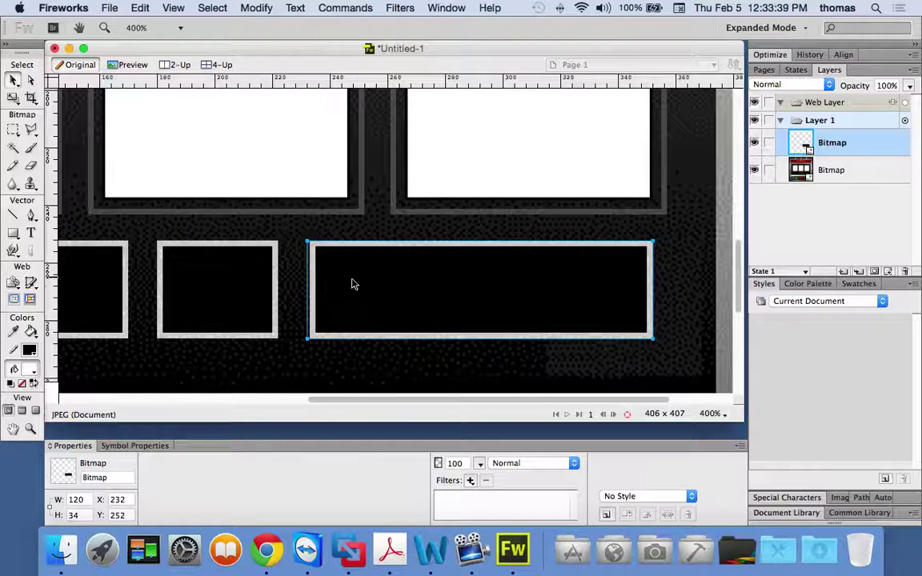
pyautogui.moveTo(434, 286); pyautogui.dragTo(449, 286)
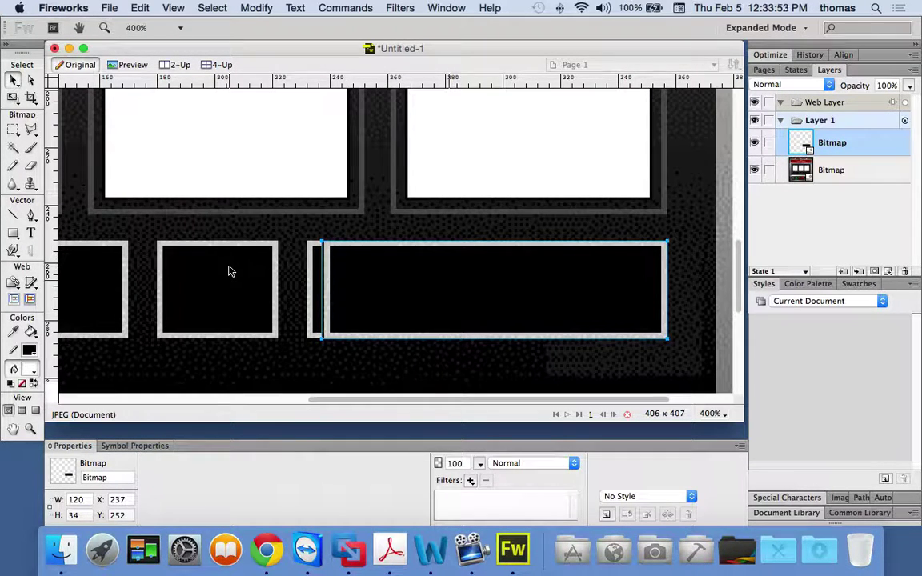
pyautogui.click(263, 362)
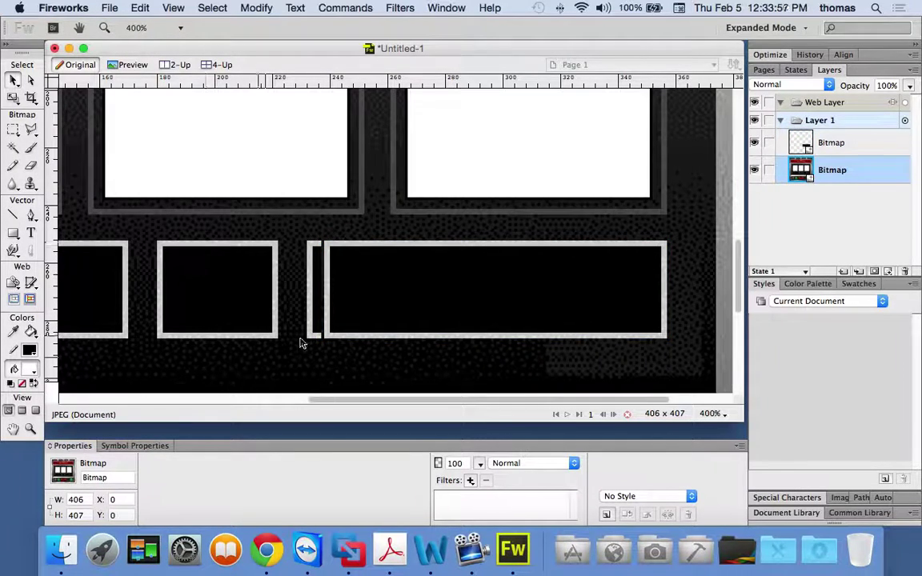
pyautogui.hscroll(2, 302, 343)
pyautogui.hscroll(-5, 303, 342)
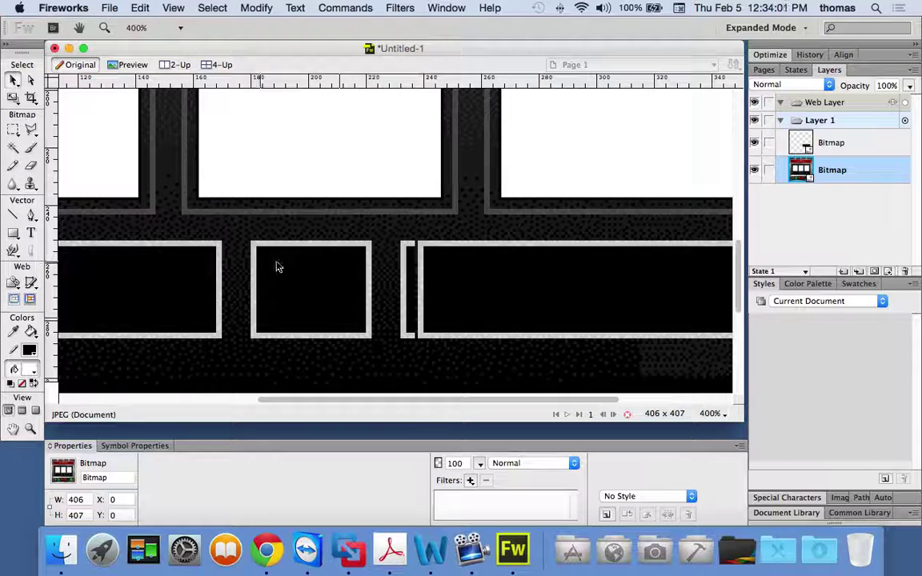
pyautogui.press('super+v')
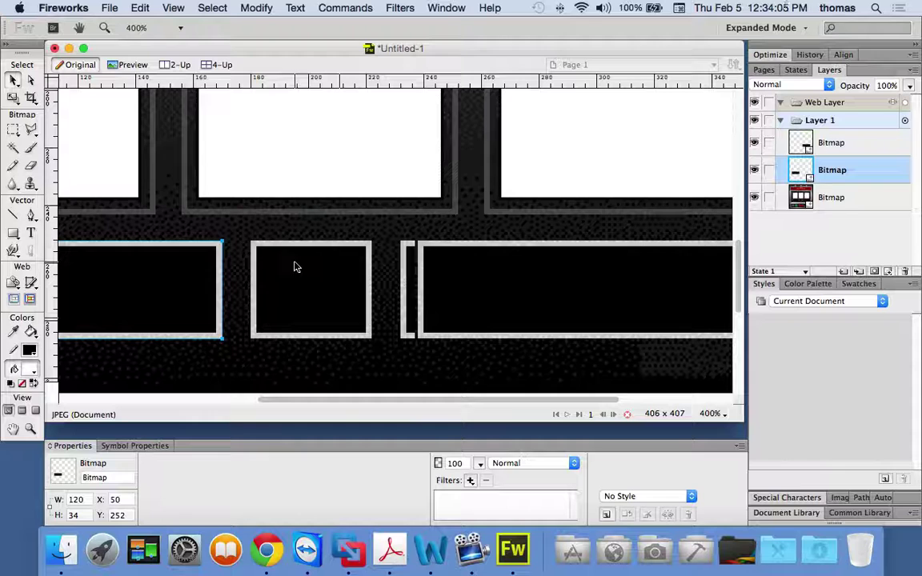
pyautogui.moveTo(190, 268); pyautogui.dragTo(558, 271)
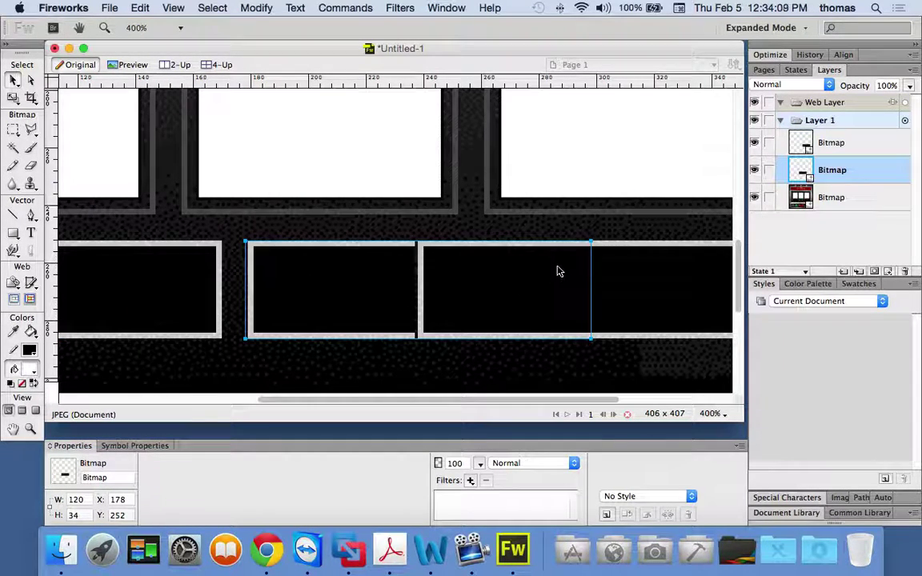
pyautogui.click(13, 97)
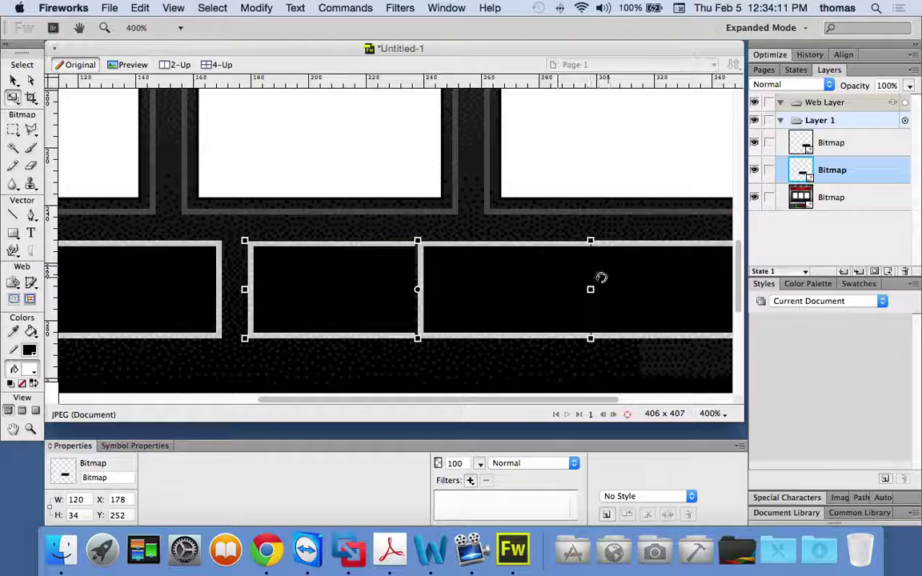
pyautogui.moveTo(590, 289); pyautogui.dragTo(386, 289)
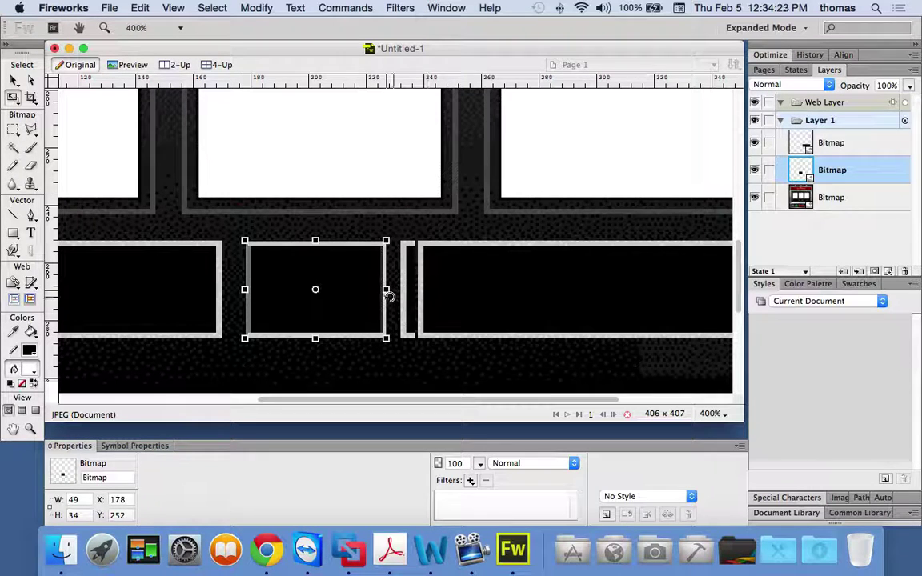
pyautogui.moveTo(386, 289); pyautogui.dragTo(405, 289)
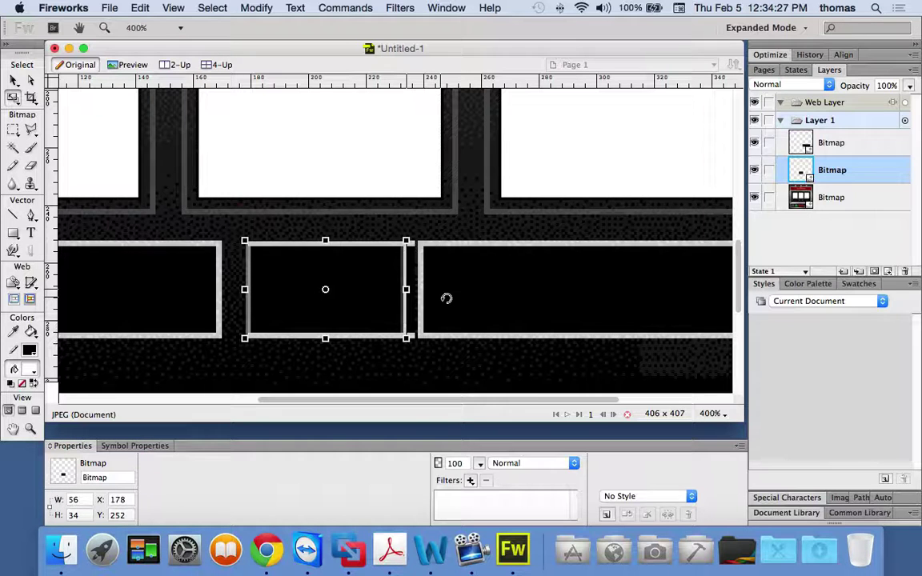
pyautogui.press('Delete')
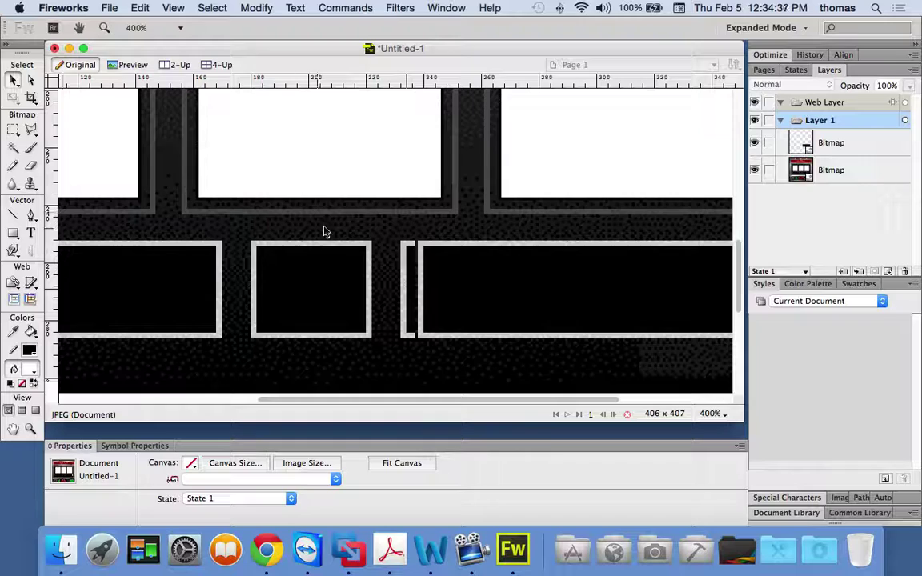
pyautogui.scroll(5, 345, 213)
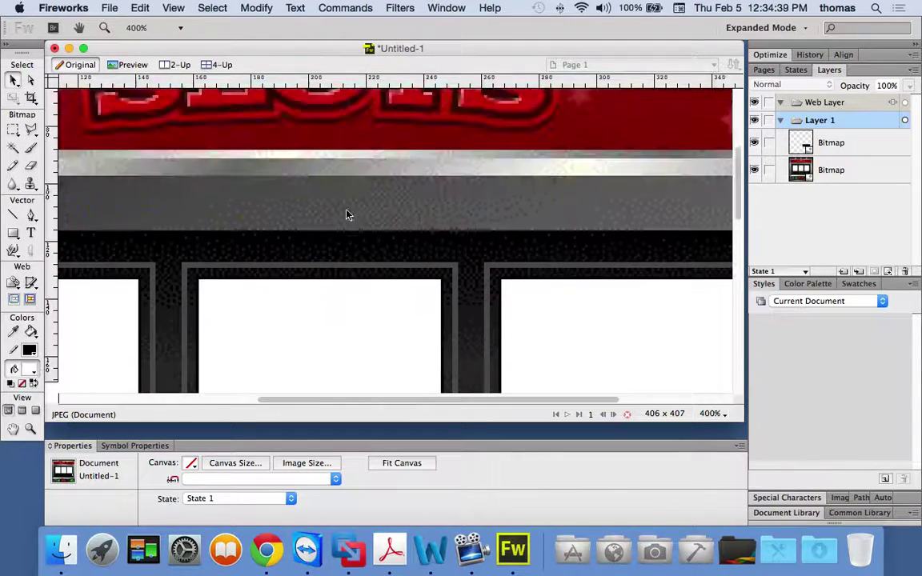
pyautogui.scroll(5, 346, 215)
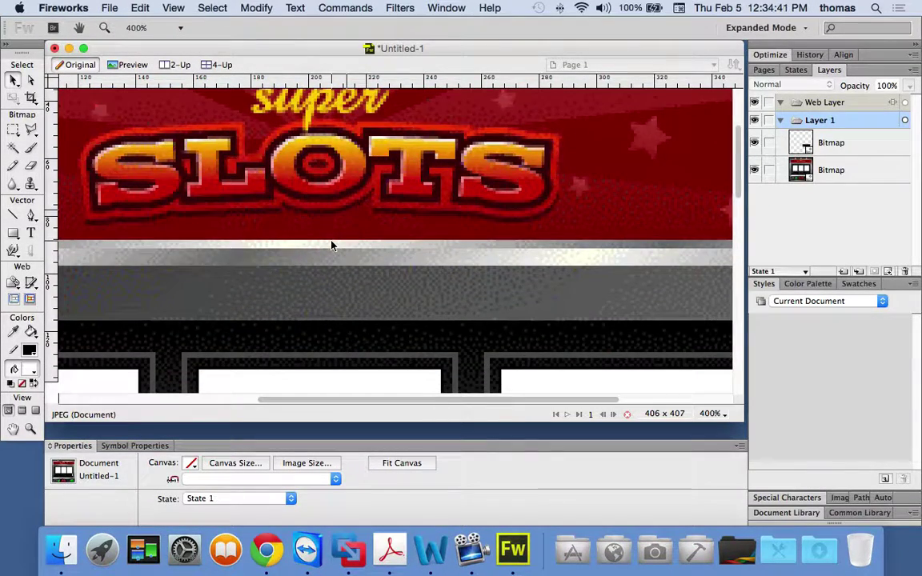
pyautogui.scroll(-4, 332, 246)
pyautogui.scroll(3, 340, 238)
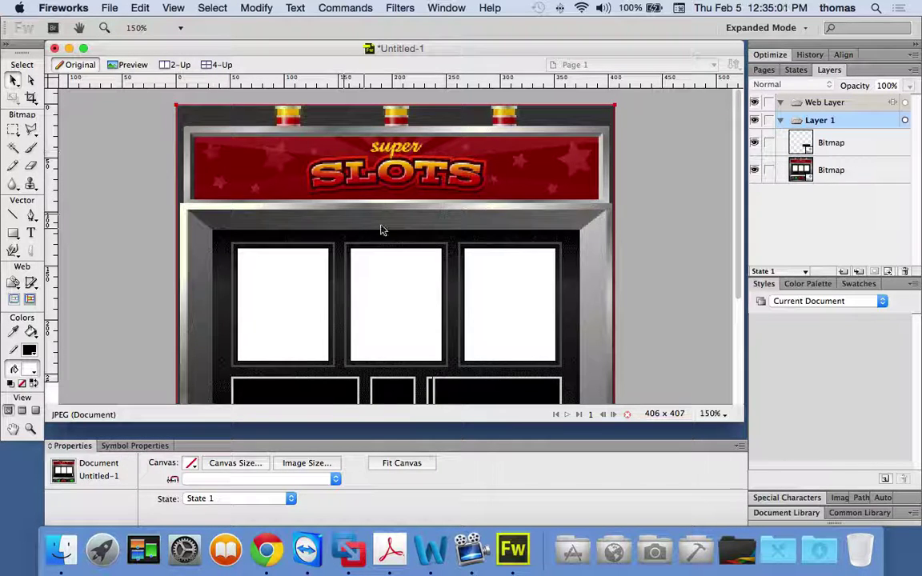
# - Change the canvas height to 500 px using the bottom-middle anchor, keeping width 406
pyautogui.click(256, 7)
pyautogui.moveTo(263, 29)
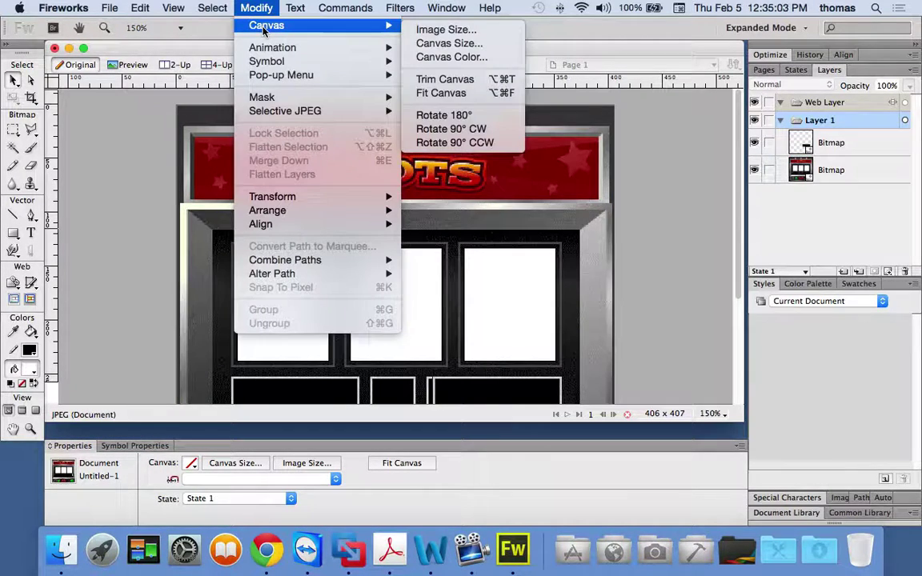
pyautogui.click(460, 44)
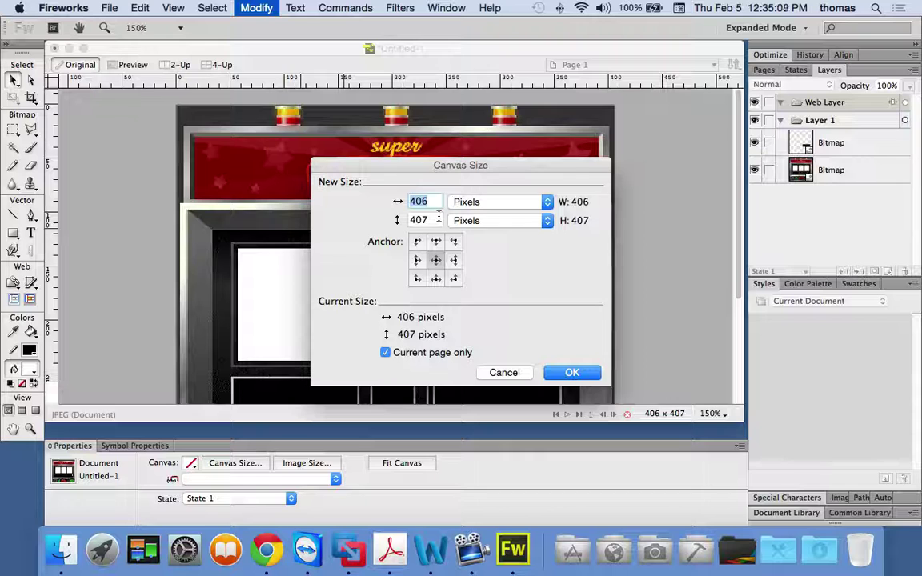
pyautogui.click(437, 278)
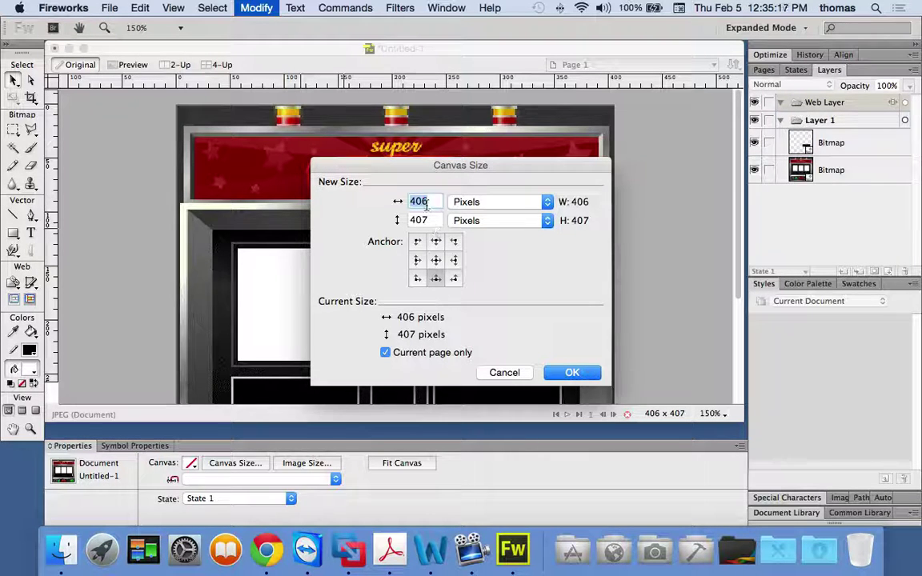
pyautogui.press('Tab')
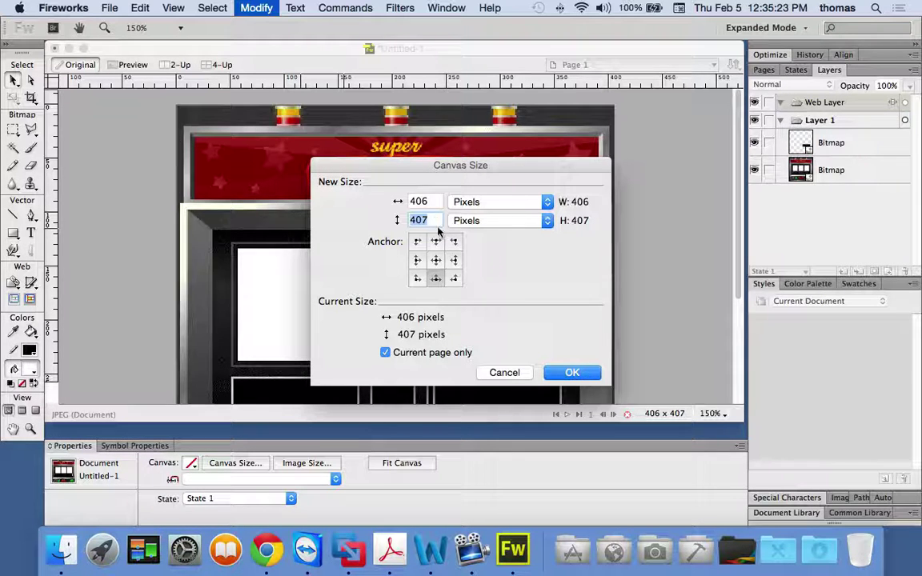
pyautogui.click(433, 220)
pyautogui.moveTo(433, 220); pyautogui.dragTo(390, 219)
pyautogui.write('5')
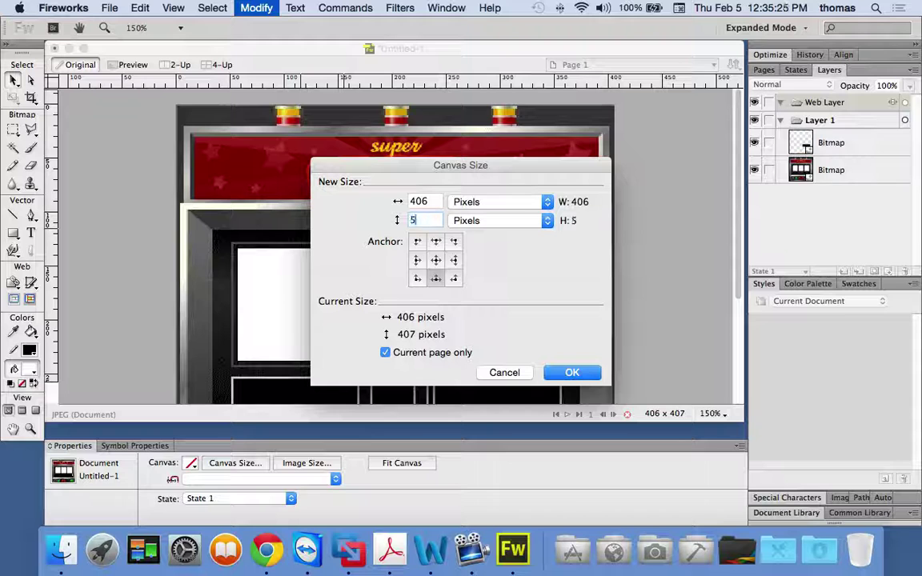
pyautogui.write('00')
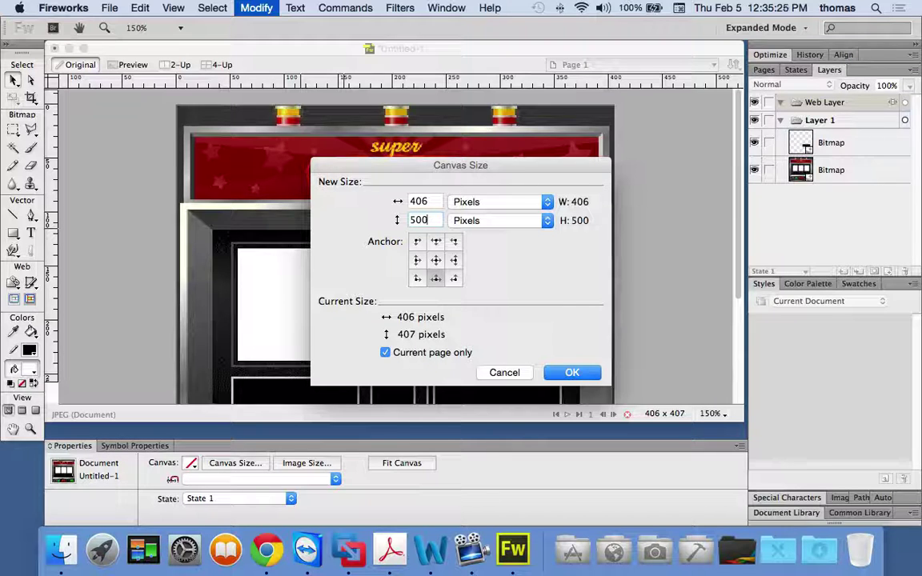
pyautogui.click(572, 373)
pyautogui.scroll(-5, 636, 270)
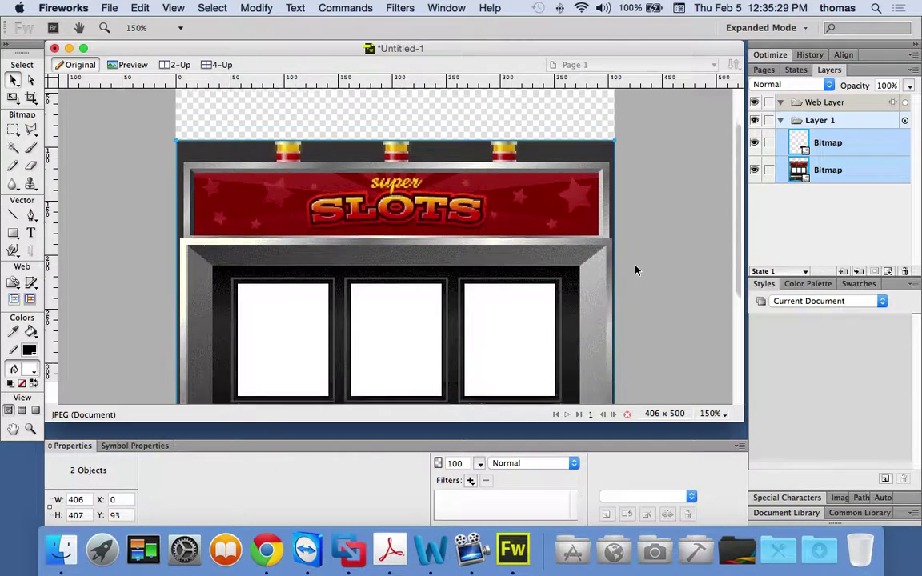
pyautogui.press('super+minus')
pyautogui.press('super+minus')
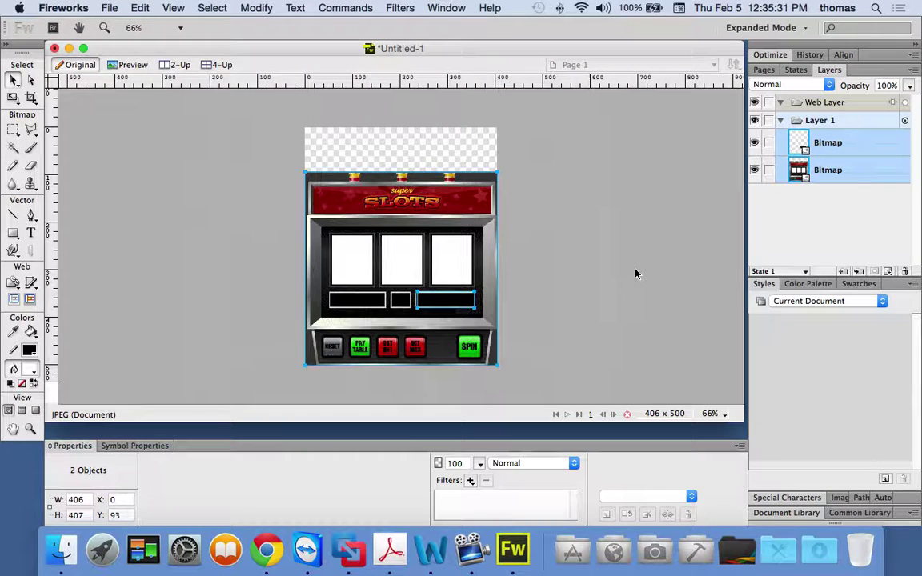
pyautogui.press('super+equal')
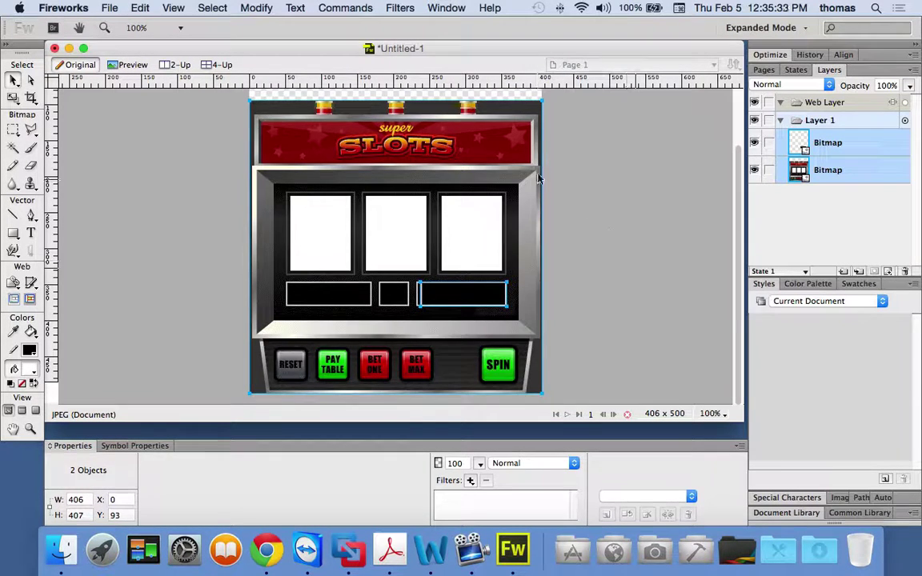
pyautogui.scroll(3, 258, 159)
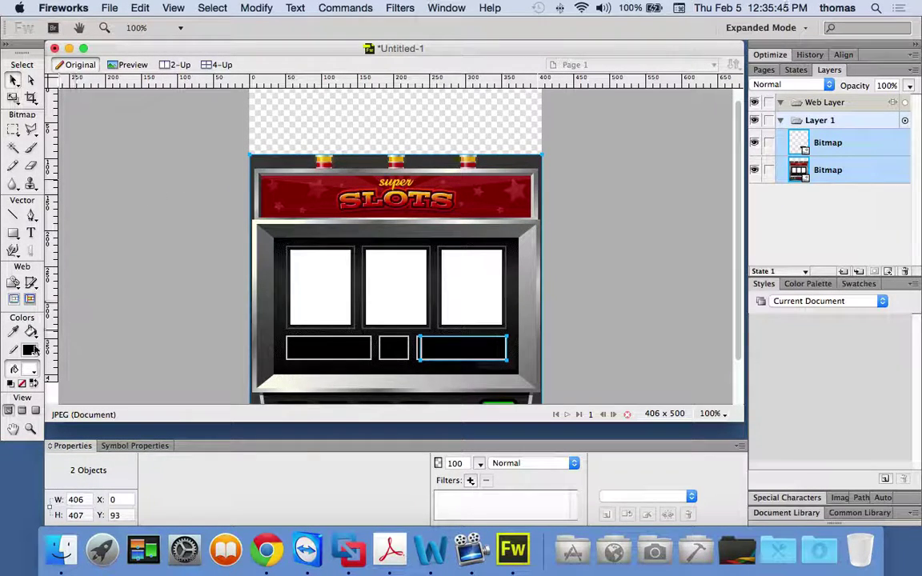
# - Zoom in on the top of the machine and marquee-select the super SLOTS banner strip
pyautogui.click(14, 132)
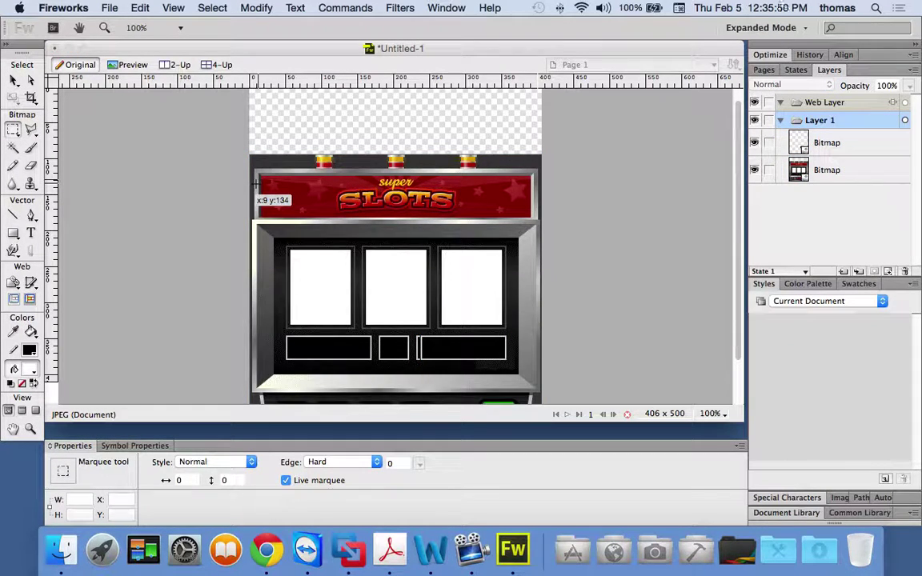
pyautogui.click(30, 429)
pyautogui.moveTo(242, 149); pyautogui.dragTo(563, 237)
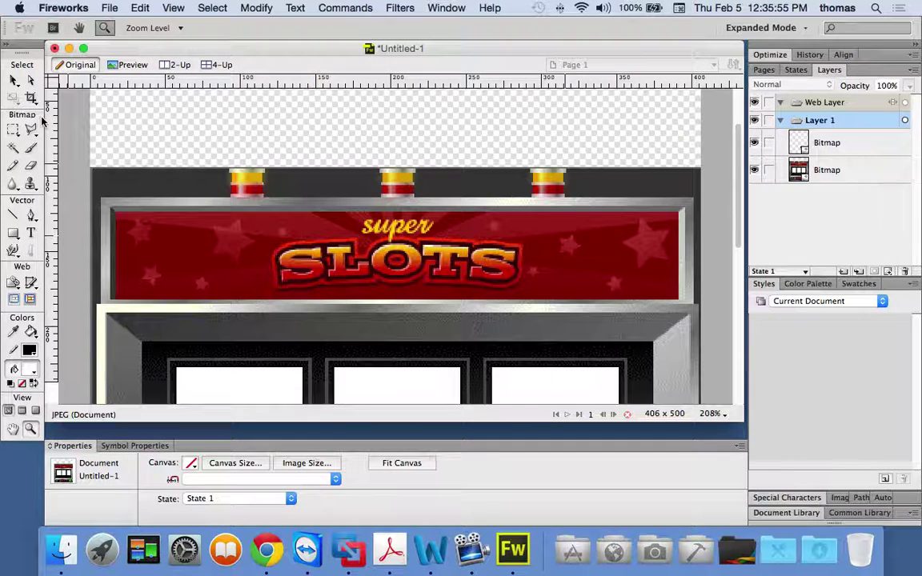
pyautogui.click(13, 128)
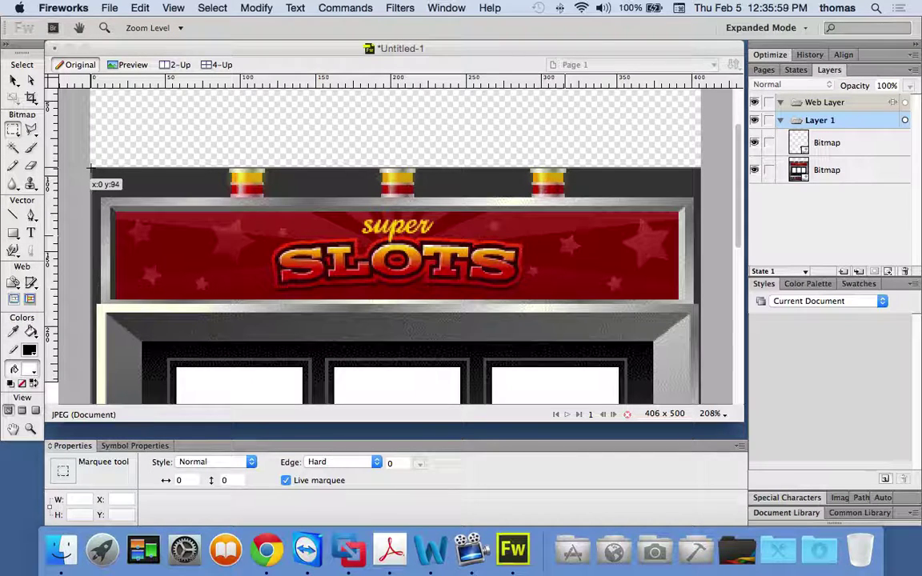
pyautogui.moveTo(90, 169); pyautogui.dragTo(701, 305)
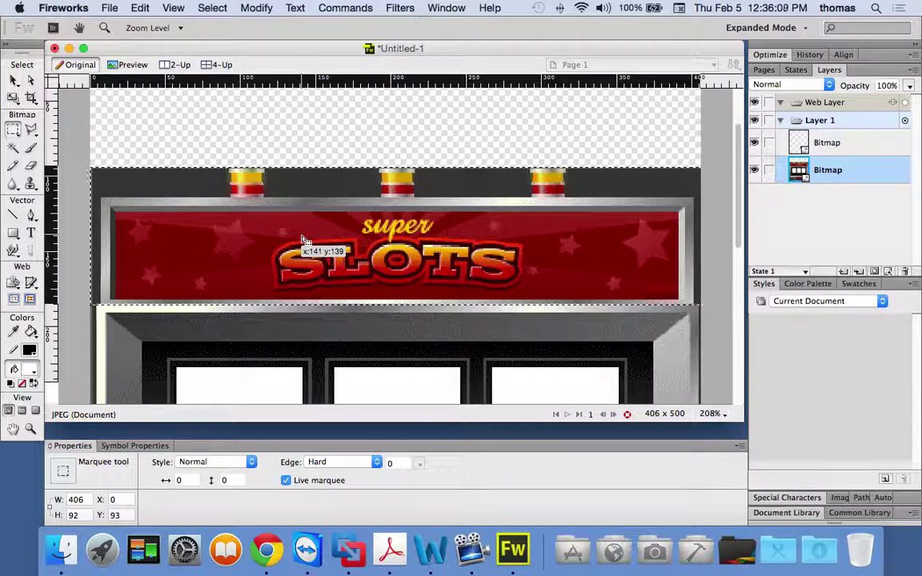
# - Cut the banner, paste it as a 406×92 bitmap and move it up to Y 61
pyautogui.rightClick(304, 194)
pyautogui.moveTo(317, 216)
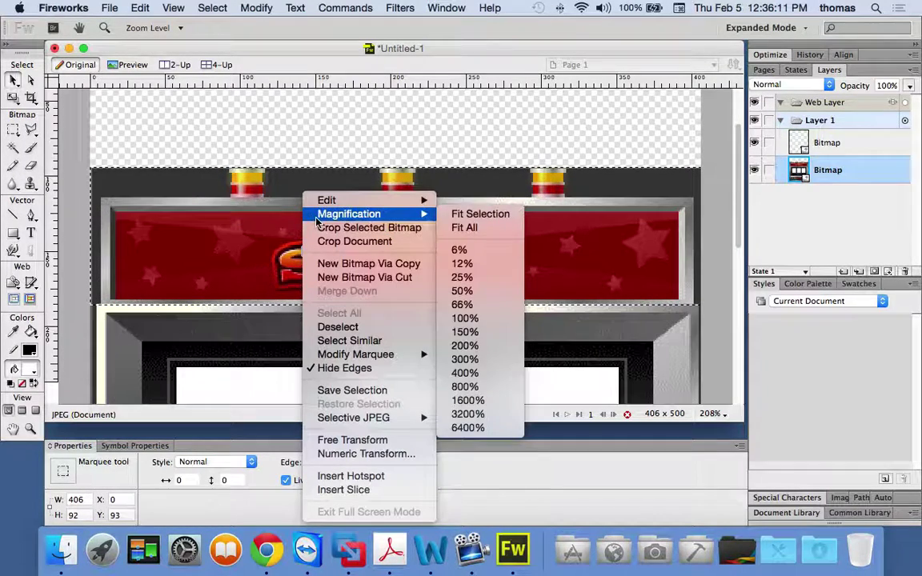
pyautogui.moveTo(427, 206)
pyautogui.click(469, 206)
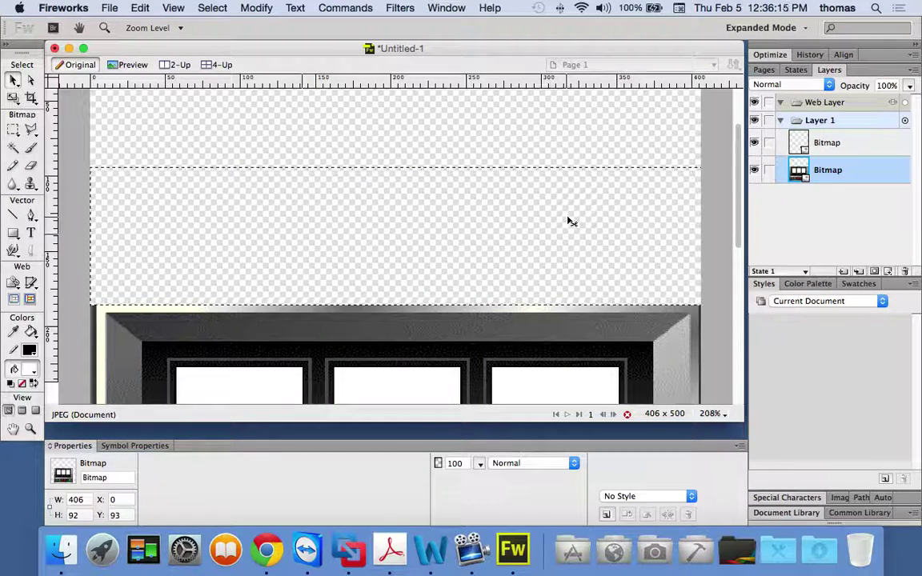
pyautogui.click(143, 140)
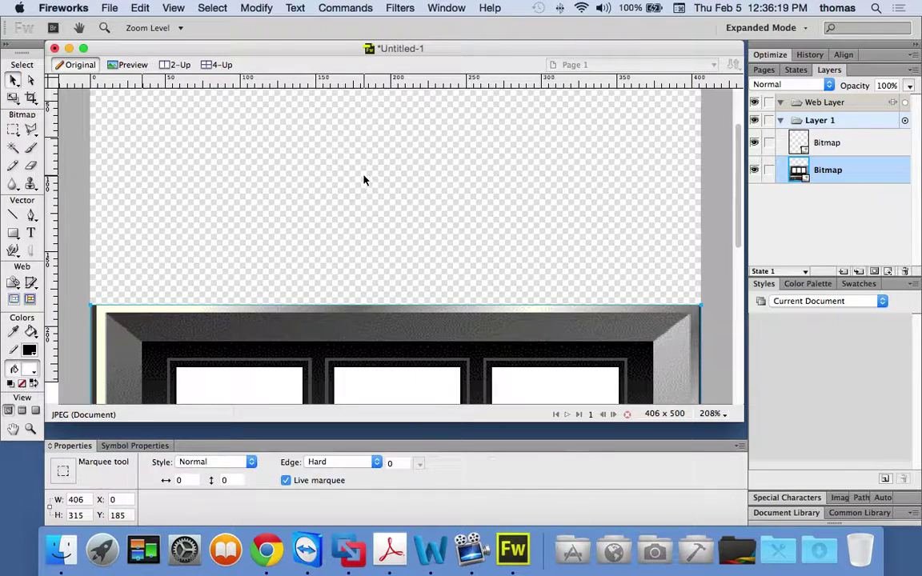
pyautogui.press('super+v')
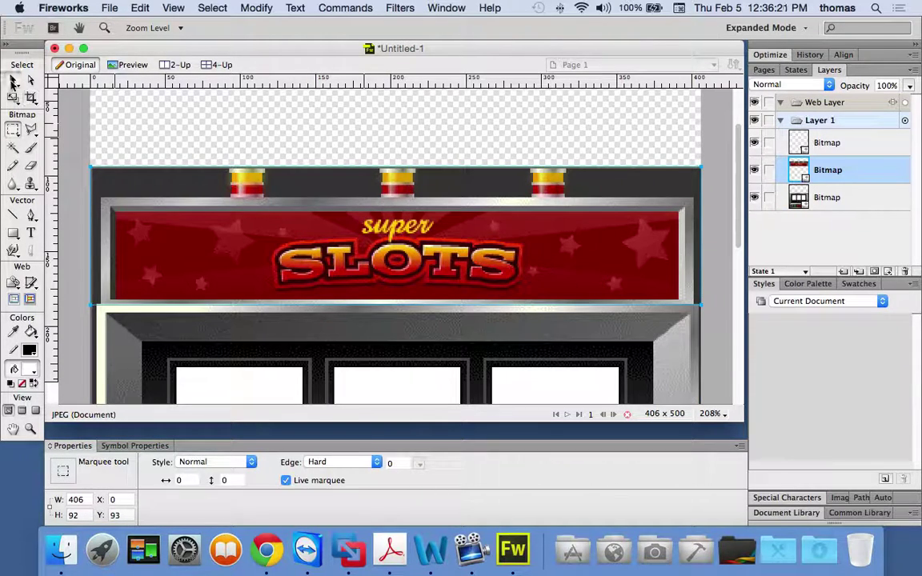
pyautogui.click(13, 80)
pyautogui.moveTo(326, 257); pyautogui.dragTo(323, 206)
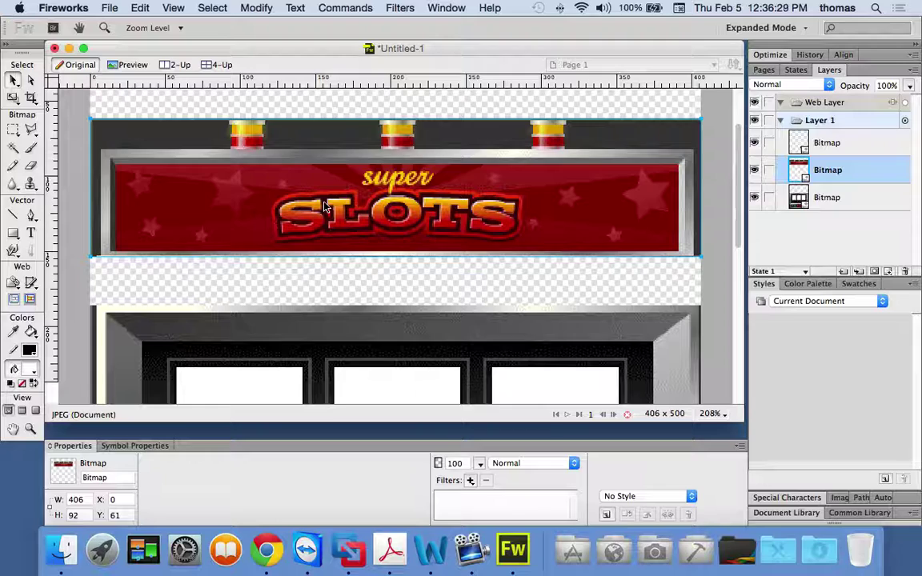
pyautogui.scroll(-5, 565, 305)
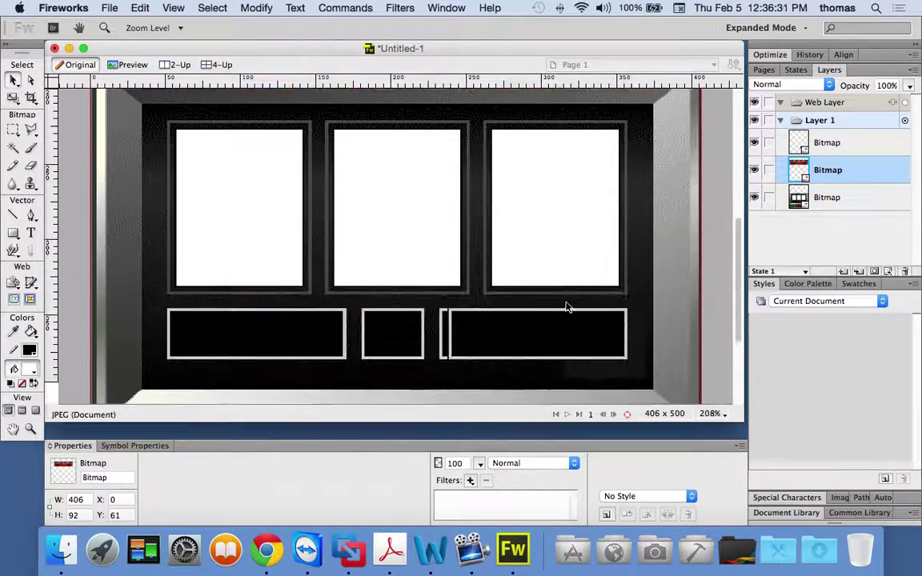
# - Paste a copy of the right 120×34 black box and drag it to X 143, Y 151
pyautogui.scroll(-3, 565, 305)
pyautogui.click(547, 196)
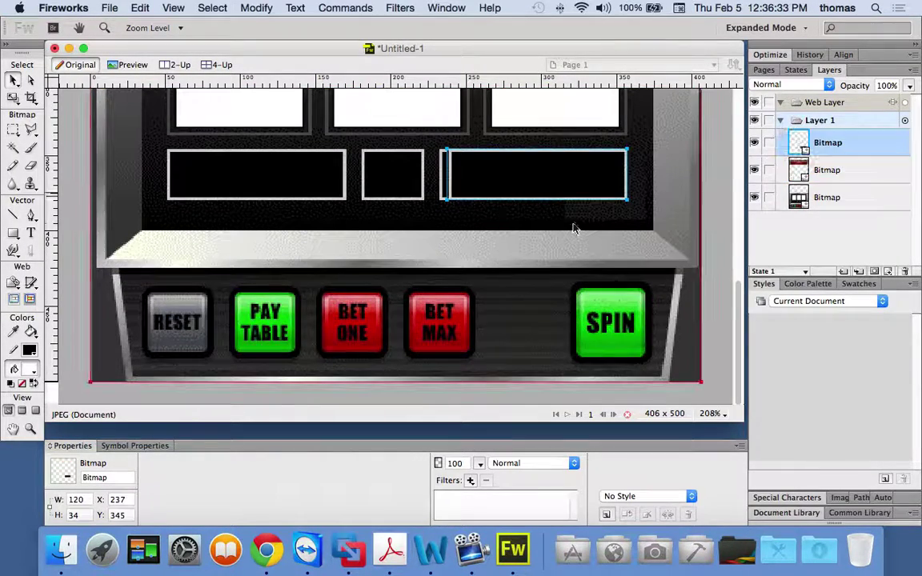
pyautogui.scroll(6, 573, 230)
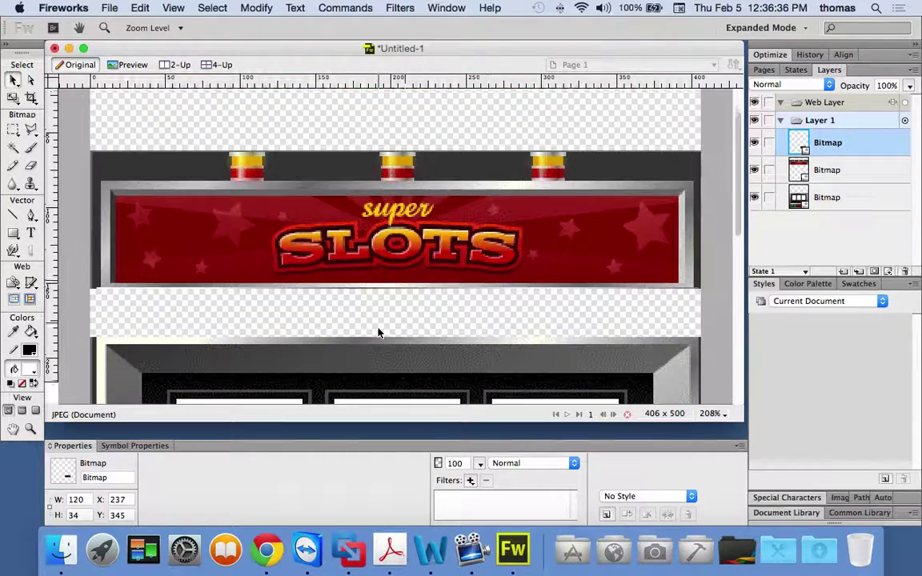
pyautogui.click(393, 324)
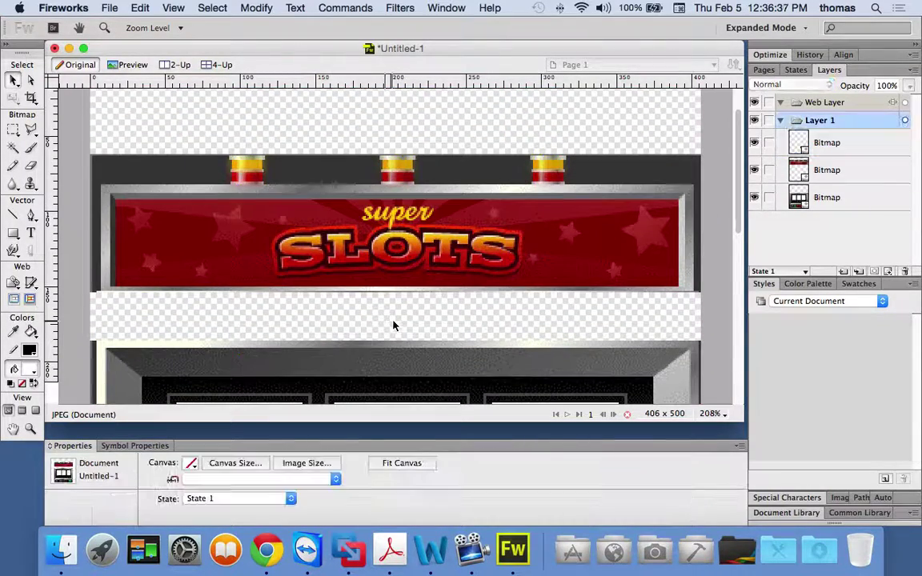
pyautogui.press('super+v')
pyautogui.moveTo(390, 261); pyautogui.dragTo(395, 334)
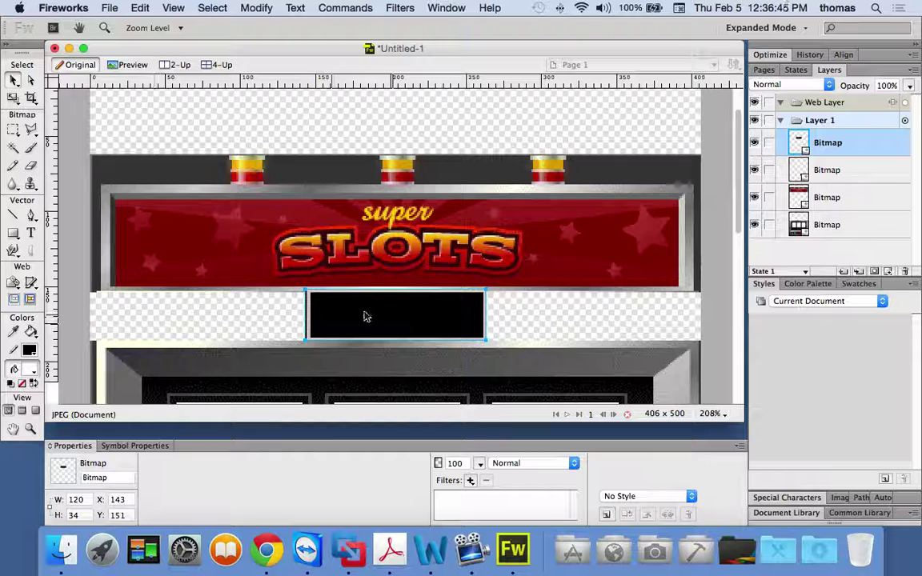
pyautogui.scroll(-5, 395, 317)
pyautogui.scroll(4, 396, 316)
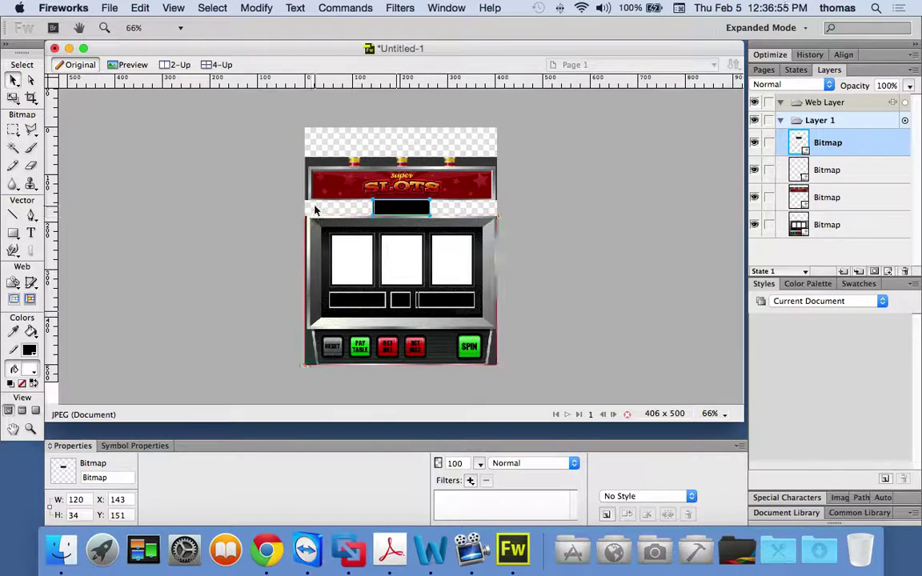
# - Zoom in to about 758% on the left end of the gap below the banner
pyautogui.press('super+4')
pyautogui.press('super+minus')
pyautogui.press('super+minus')
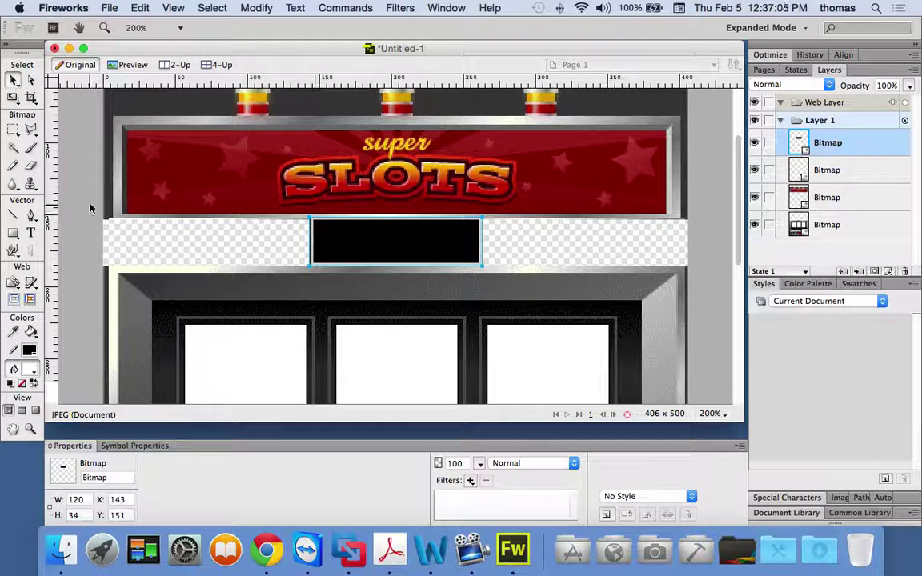
pyautogui.click(31, 429)
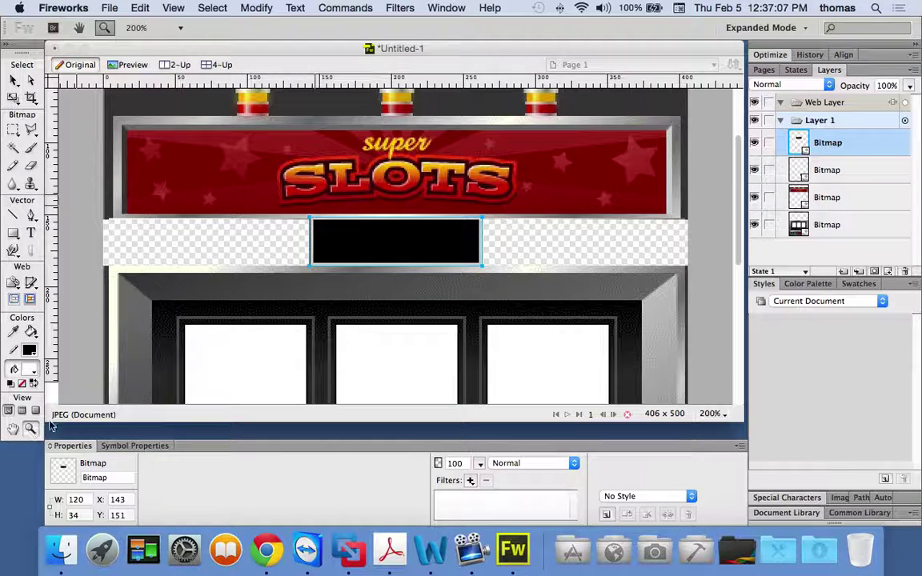
pyautogui.moveTo(96, 197); pyautogui.dragTo(148, 323)
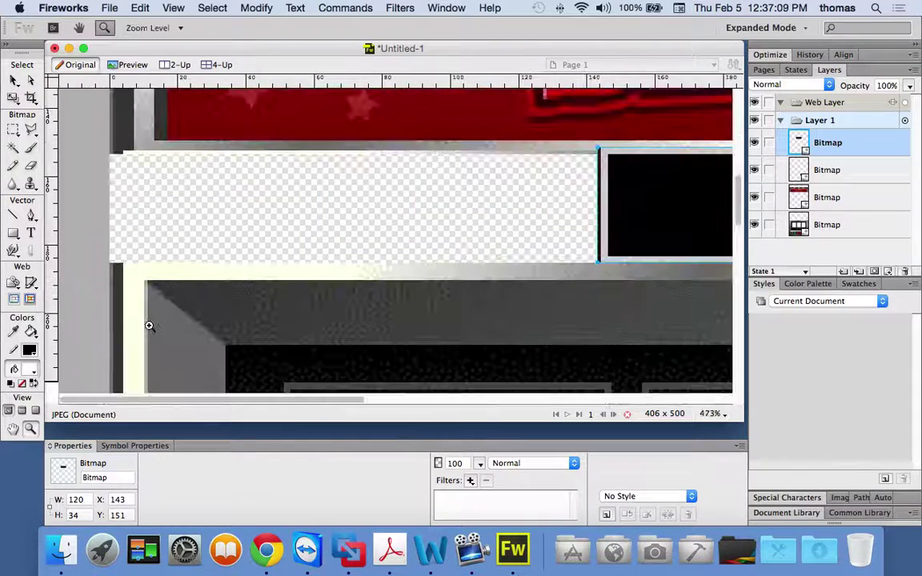
pyautogui.moveTo(90, 142); pyautogui.dragTo(175, 319)
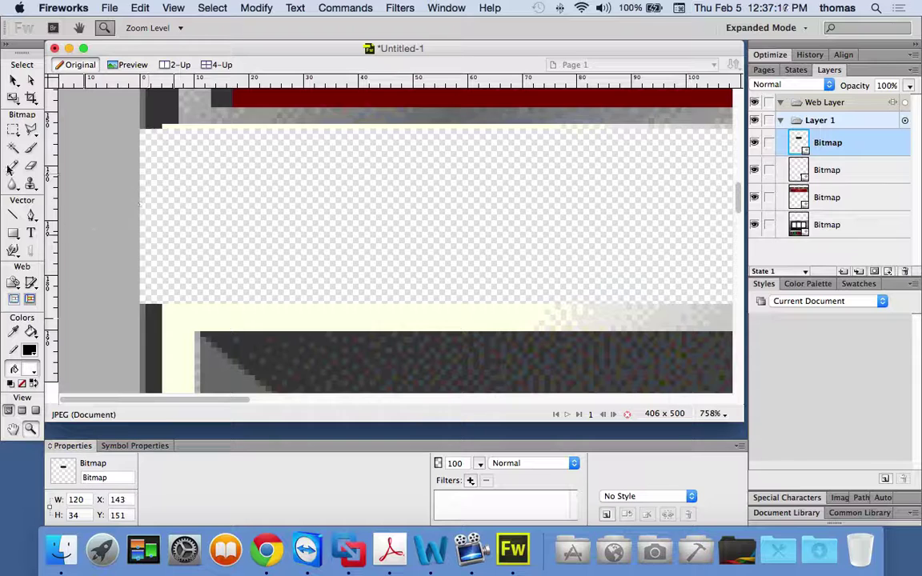
# - Try selecting a left-edge strip and pasting, undoing the unwanted black pastes
pyautogui.click(13, 130)
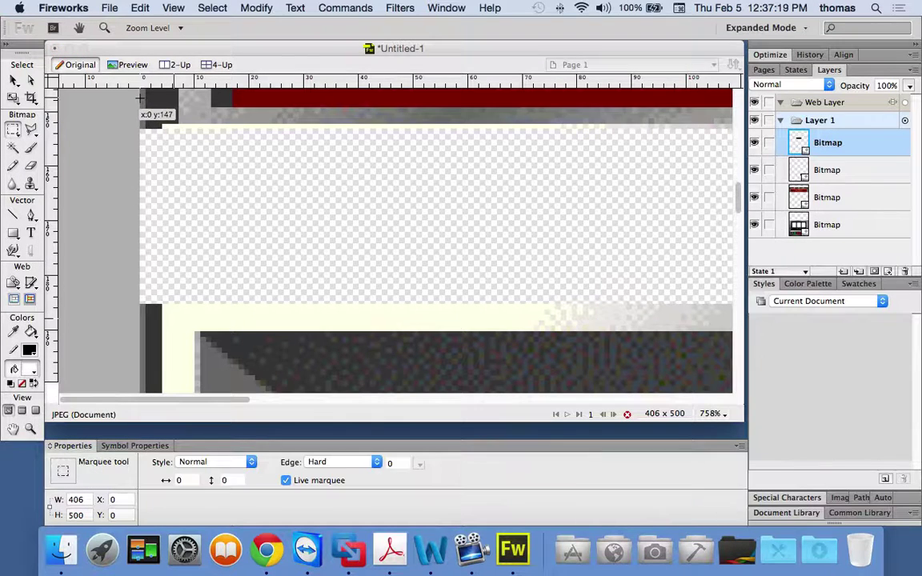
pyautogui.moveTo(136, 96); pyautogui.dragTo(233, 350)
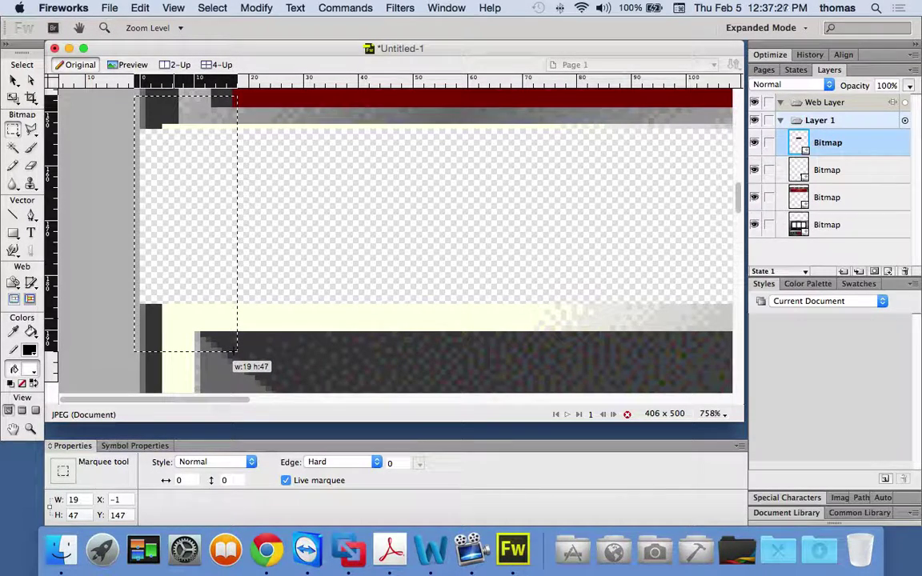
pyautogui.moveTo(235, 351); pyautogui.dragTo(206, 350)
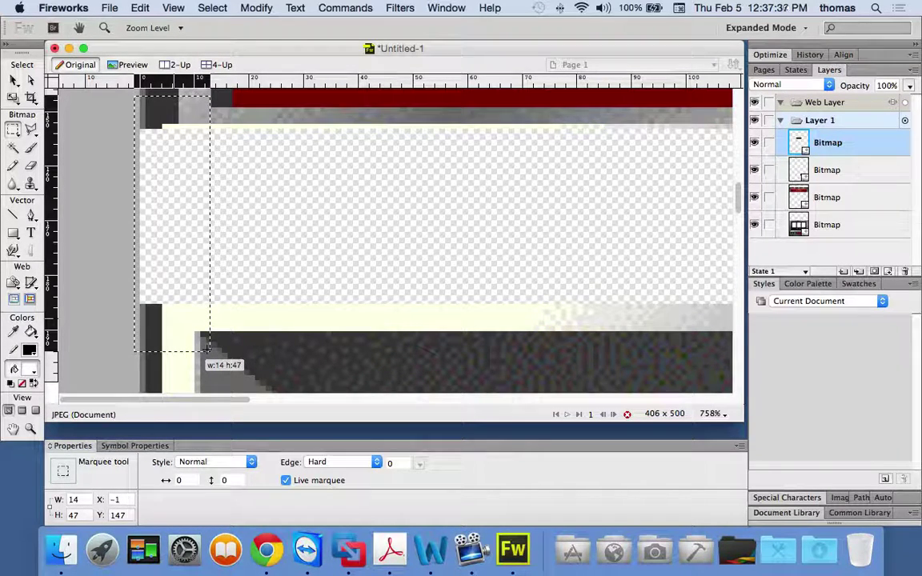
pyautogui.moveTo(206, 350); pyautogui.dragTo(206, 350)
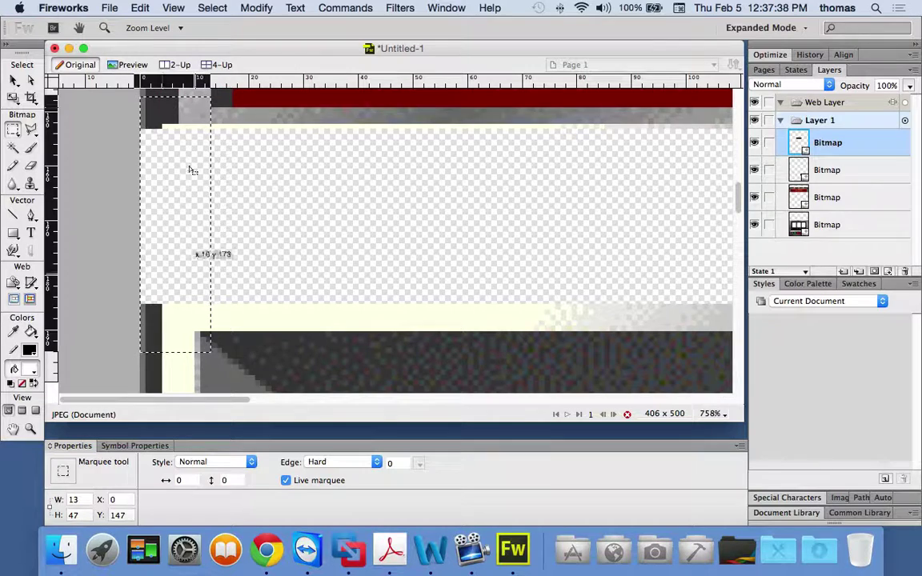
pyautogui.click(144, 105)
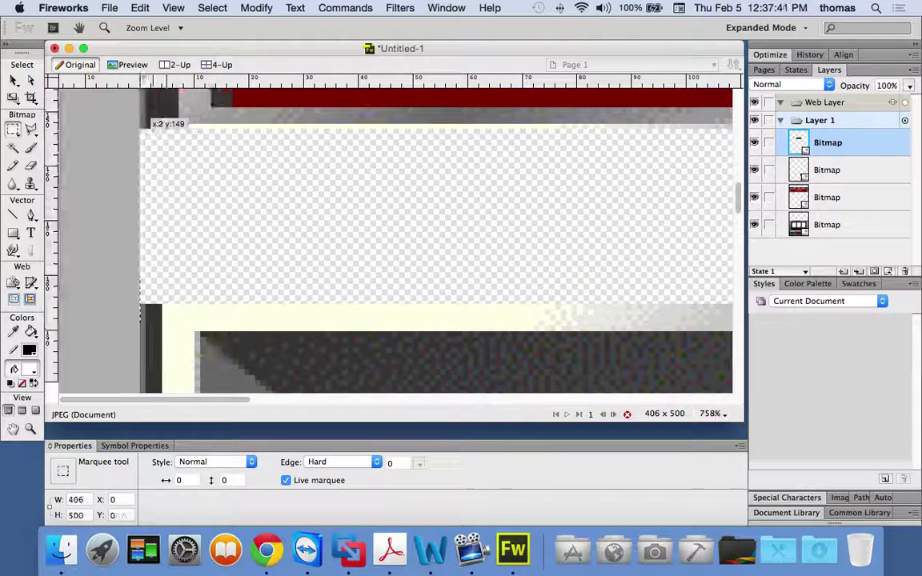
pyautogui.moveTo(141, 104); pyautogui.dragTo(164, 127)
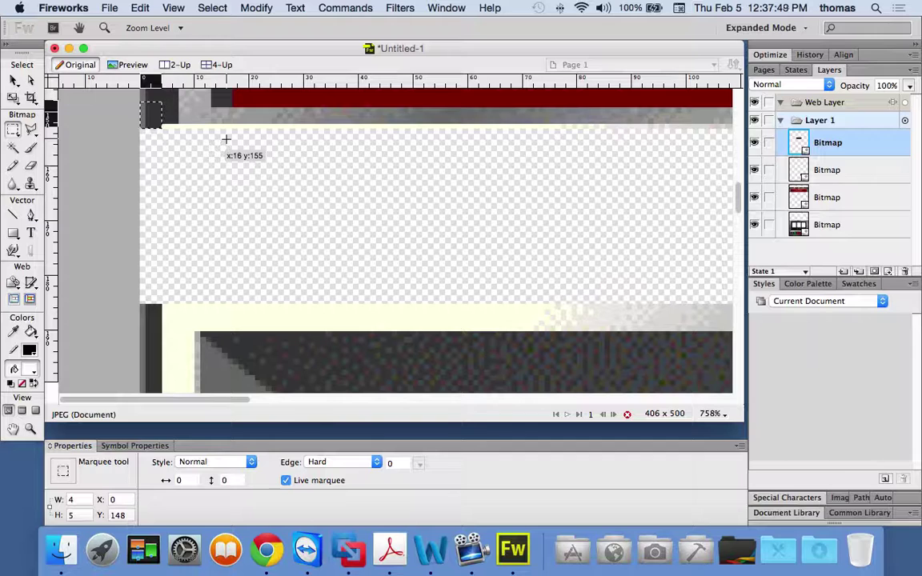
pyautogui.press('super+v')
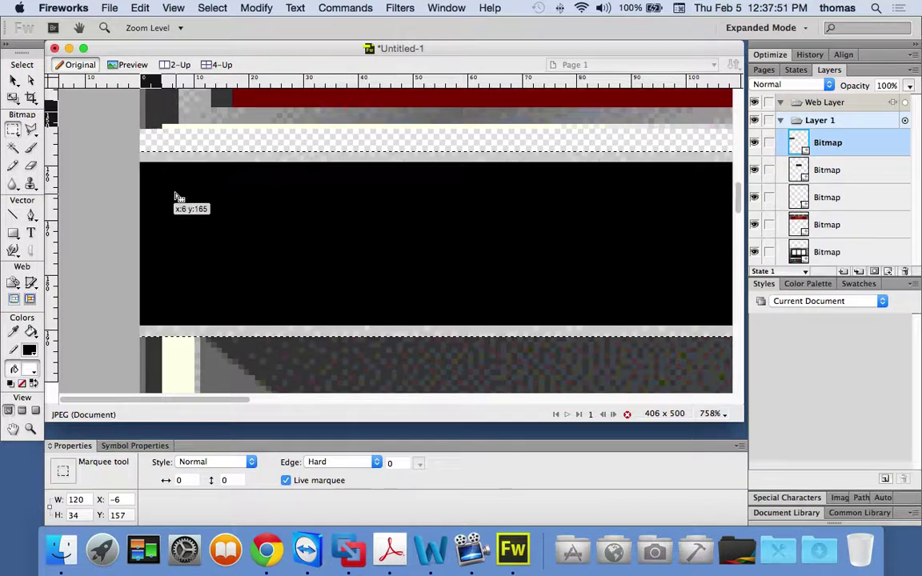
pyautogui.press('super+z')
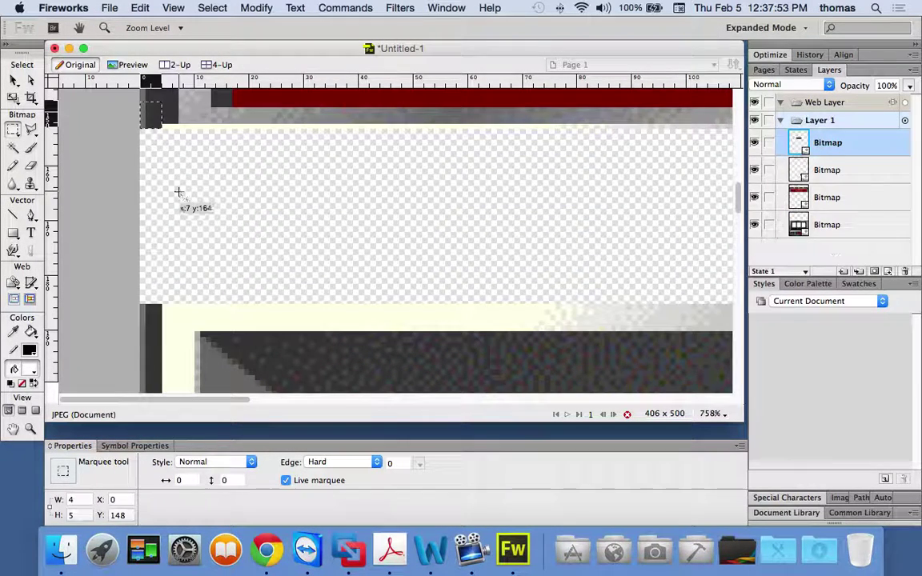
pyautogui.click(13, 80)
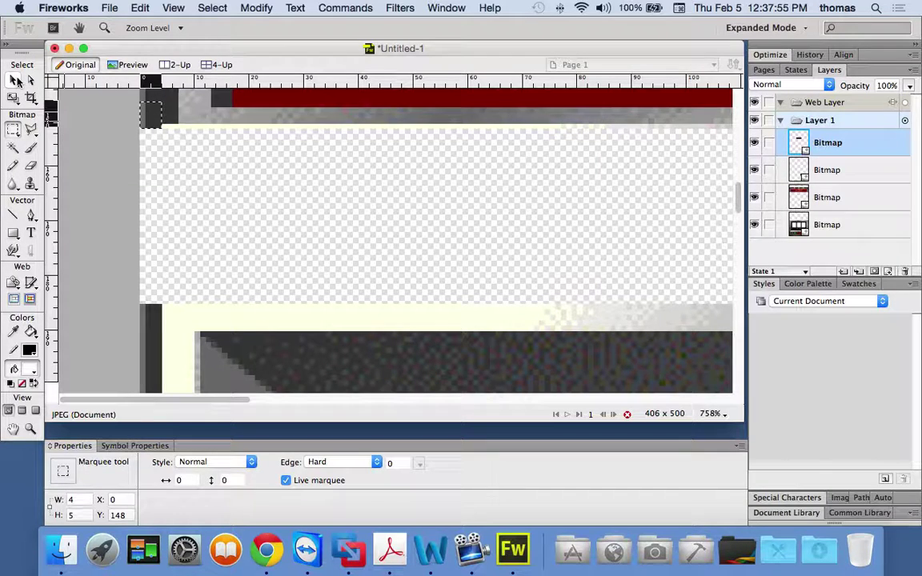
pyautogui.click(263, 185)
pyautogui.press('super+v')
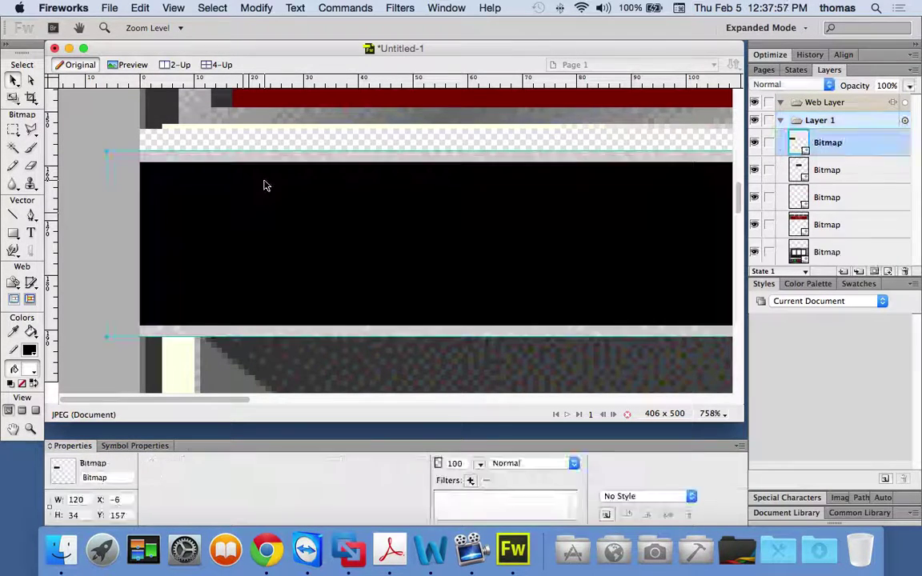
pyautogui.press('super+z')
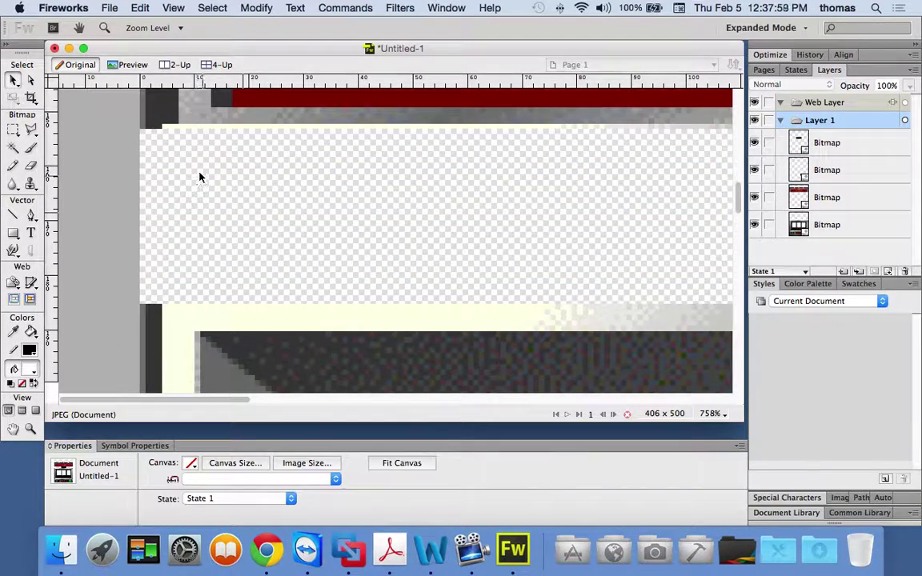
pyautogui.click(148, 122)
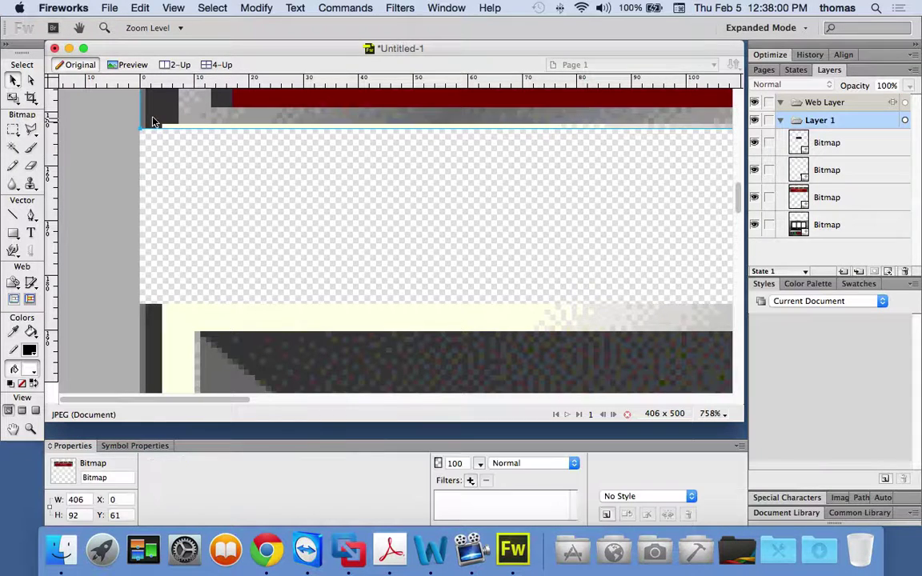
# - Select a small 4×5 patch of the dark left border and copy it
pyautogui.click(12, 131)
pyautogui.moveTo(143, 101); pyautogui.dragTo(159, 129)
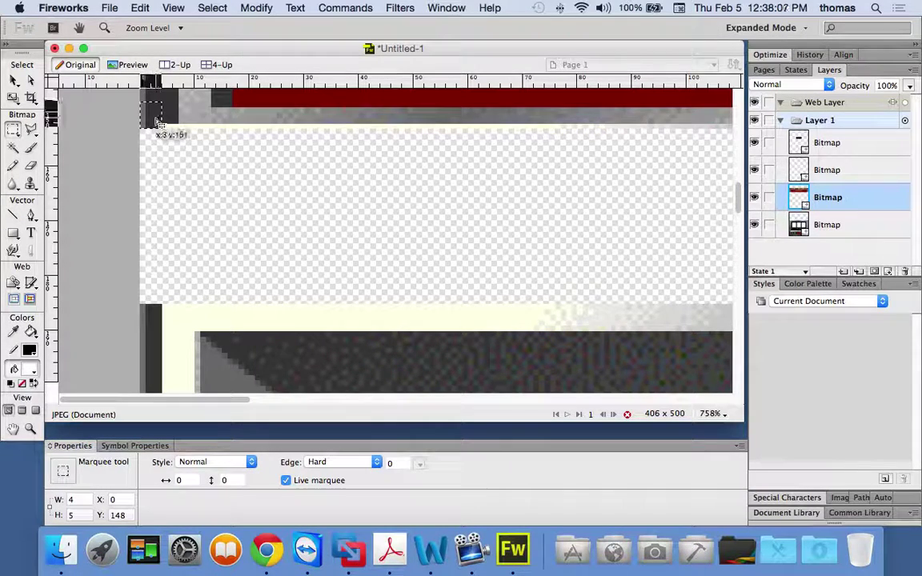
pyautogui.rightClick(154, 120)
pyautogui.moveTo(178, 124)
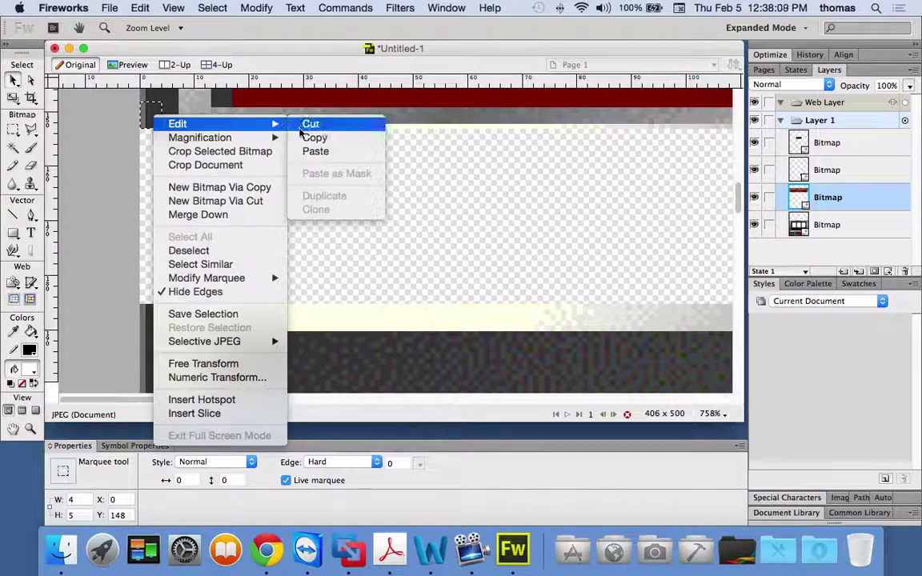
pyautogui.click(305, 139)
# - Paste the border piece, move it to the gap and stretch it to 4×34 at X 0, Y 152
pyautogui.click(165, 129)
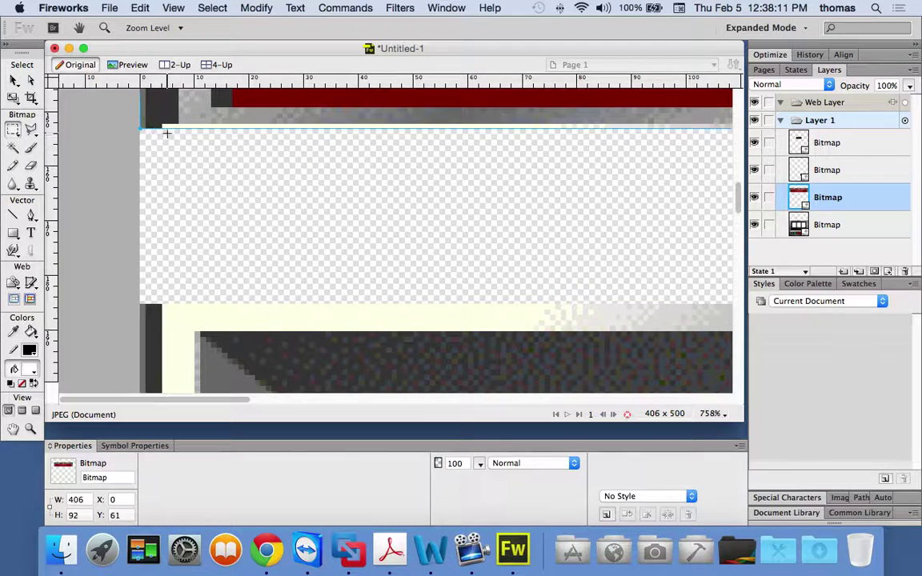
pyautogui.press('v')
pyautogui.click(152, 160)
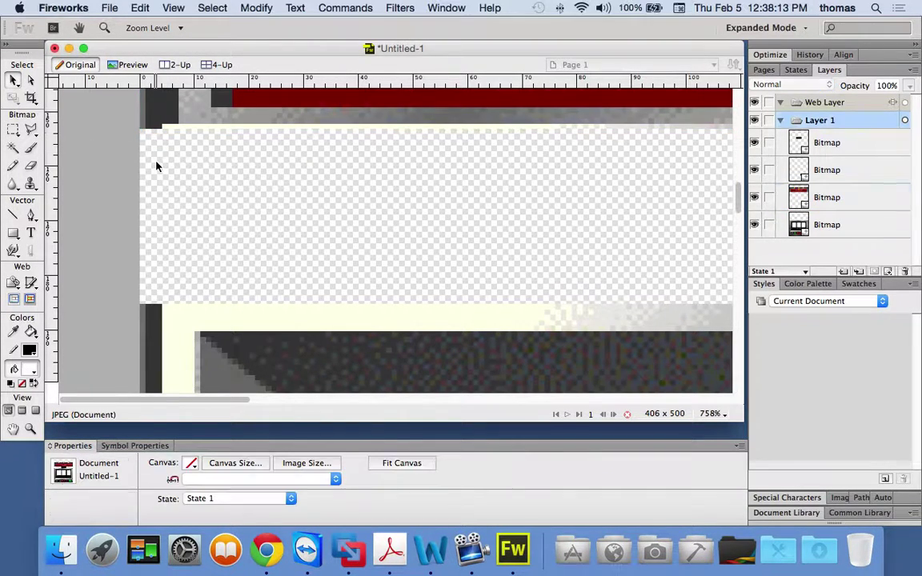
pyautogui.rightClick(157, 161)
pyautogui.click(177, 168)
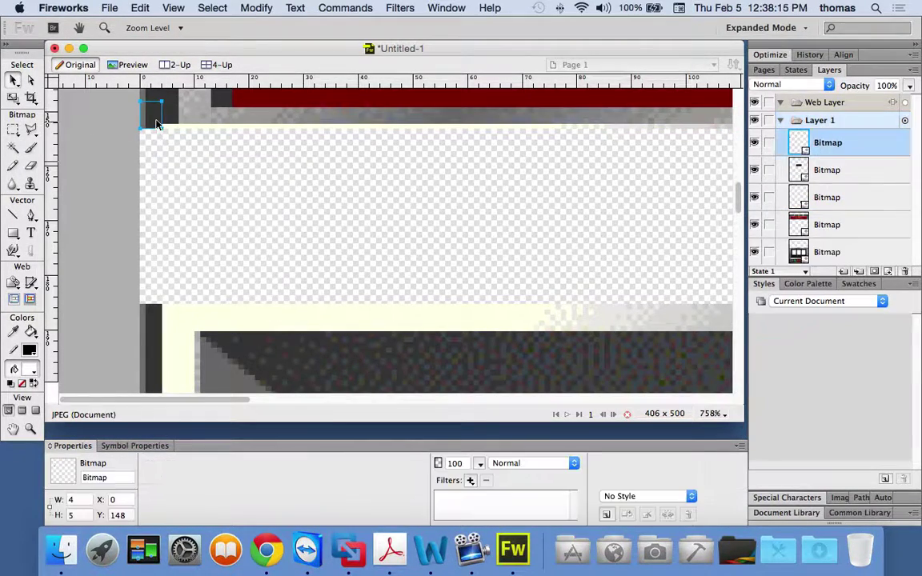
pyautogui.moveTo(156, 128); pyautogui.dragTo(157, 145)
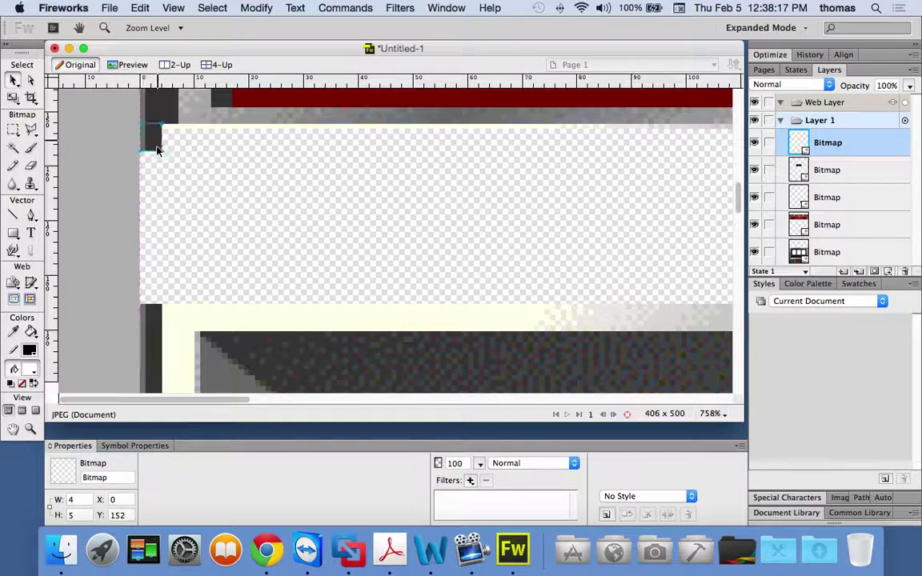
pyautogui.click(13, 98)
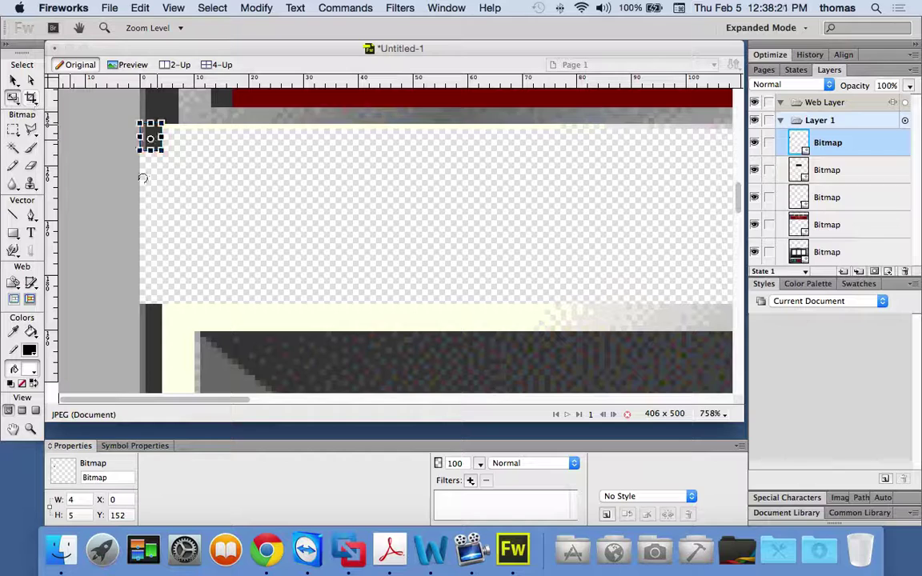
pyautogui.moveTo(151, 149); pyautogui.dragTo(150, 309)
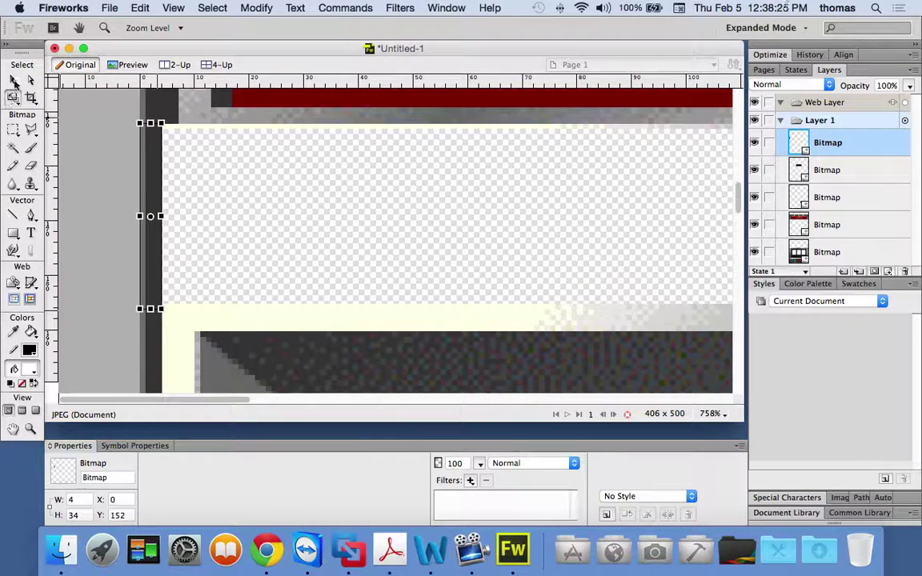
pyautogui.click(14, 83)
pyautogui.click(370, 303)
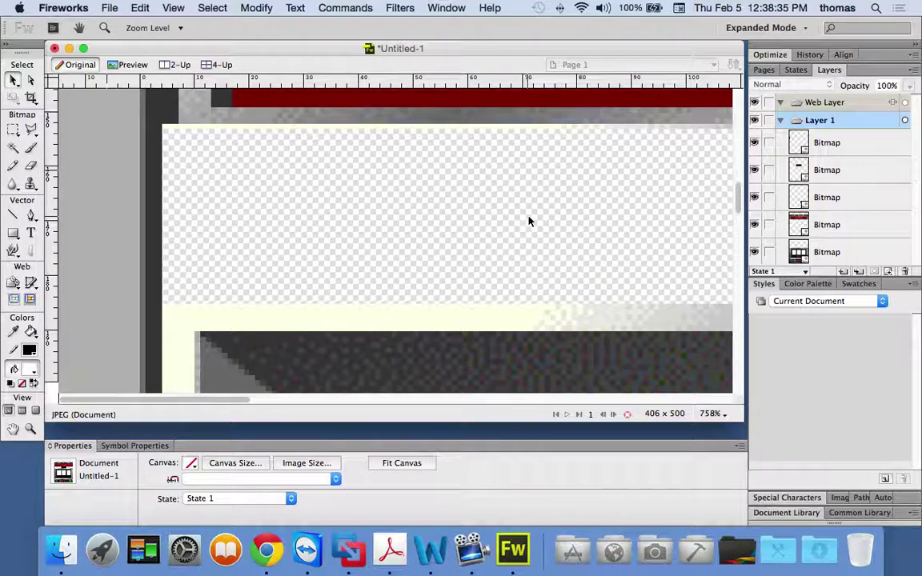
# - Scroll to the right border and marquee-select a small patch of its dark edge
pyautogui.hscroll(10, 531, 220)
pyautogui.hscroll(15, 564, 222)
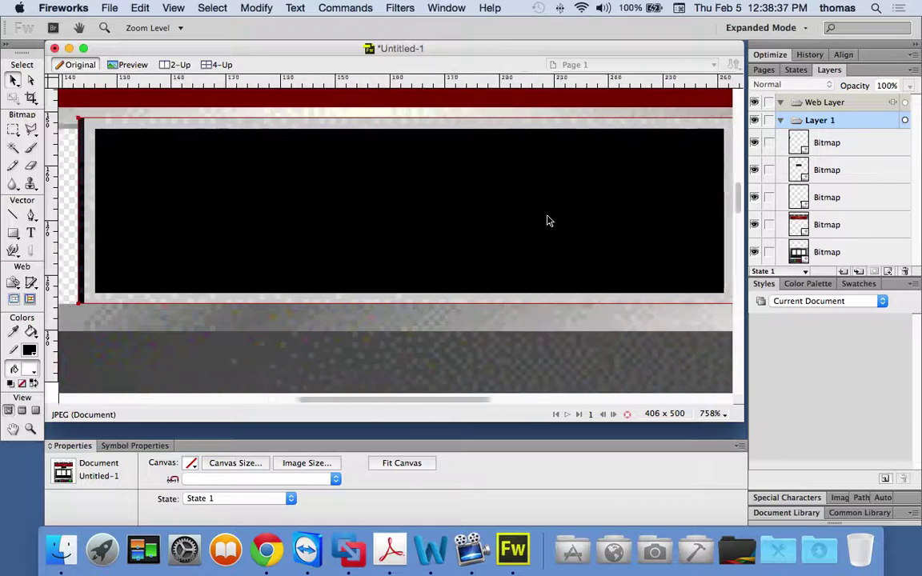
pyautogui.hscroll(8, 541, 218)
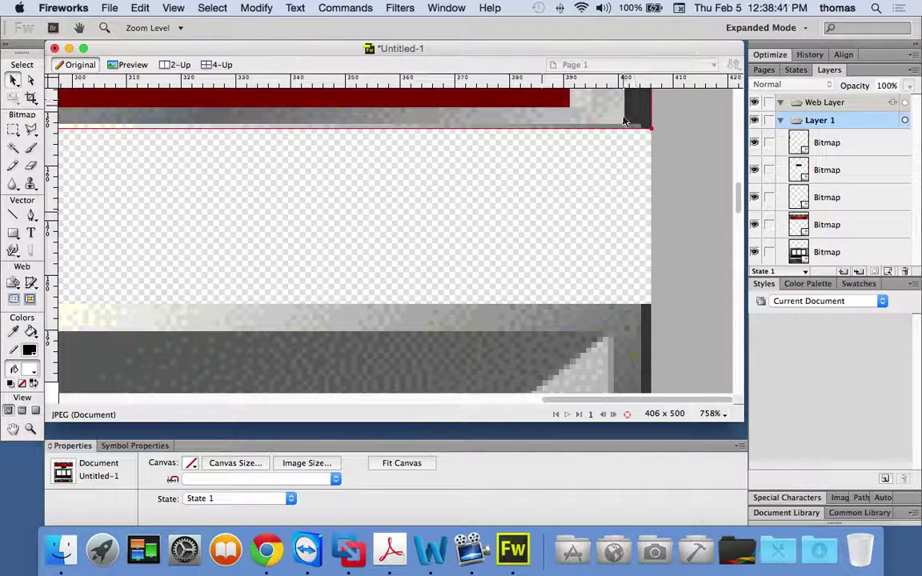
pyautogui.click(13, 130)
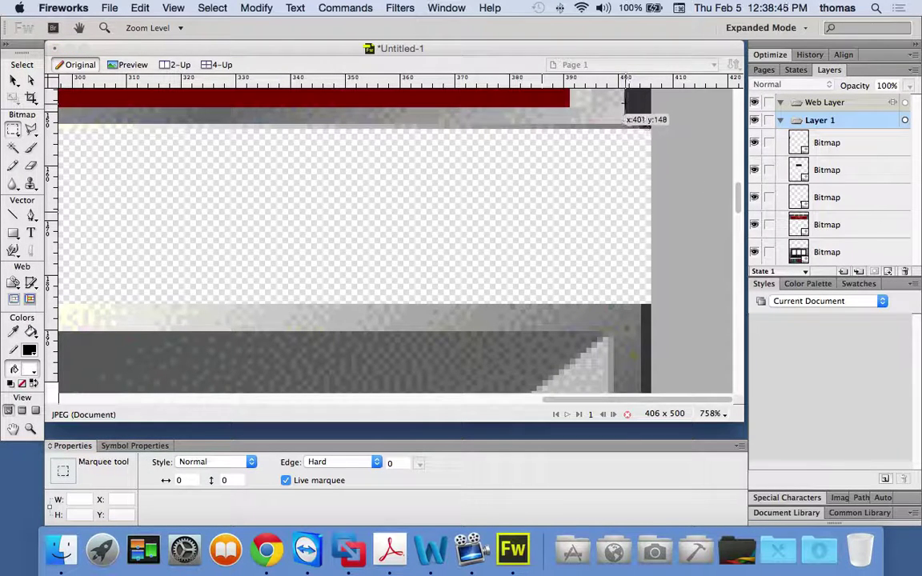
pyautogui.press('super+a')
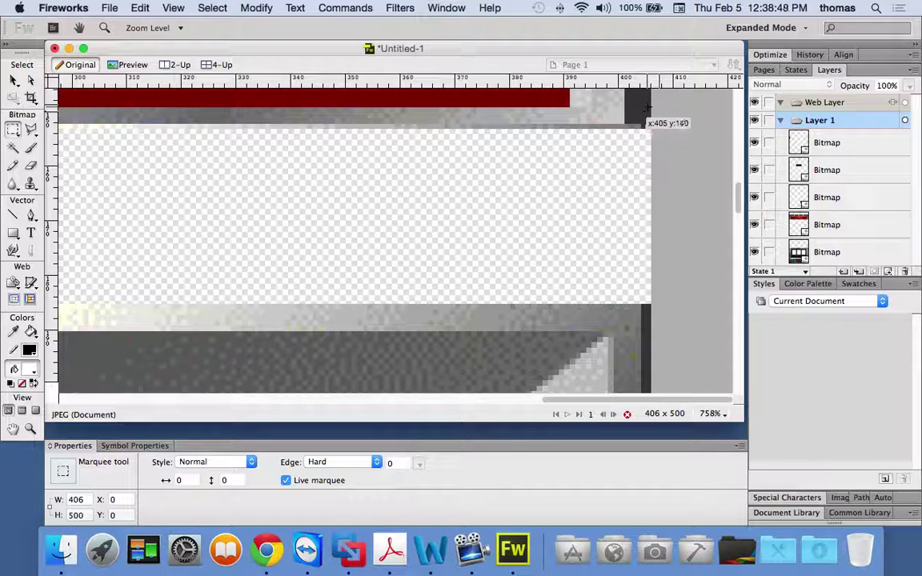
pyautogui.moveTo(648, 102); pyautogui.dragTo(626, 122)
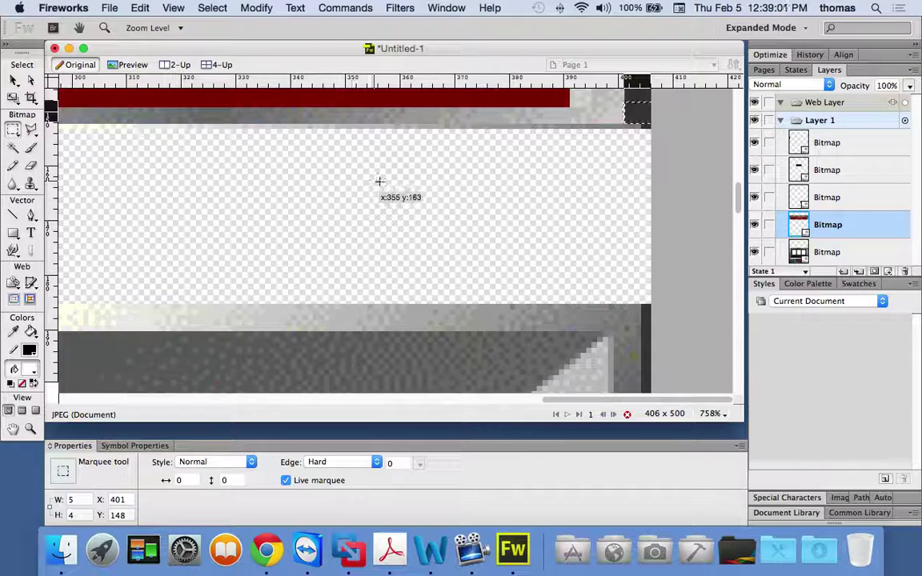
# - Paste the right border piece and stretch it into a 5×33 strip at X 401, Y 152
pyautogui.click(12, 80)
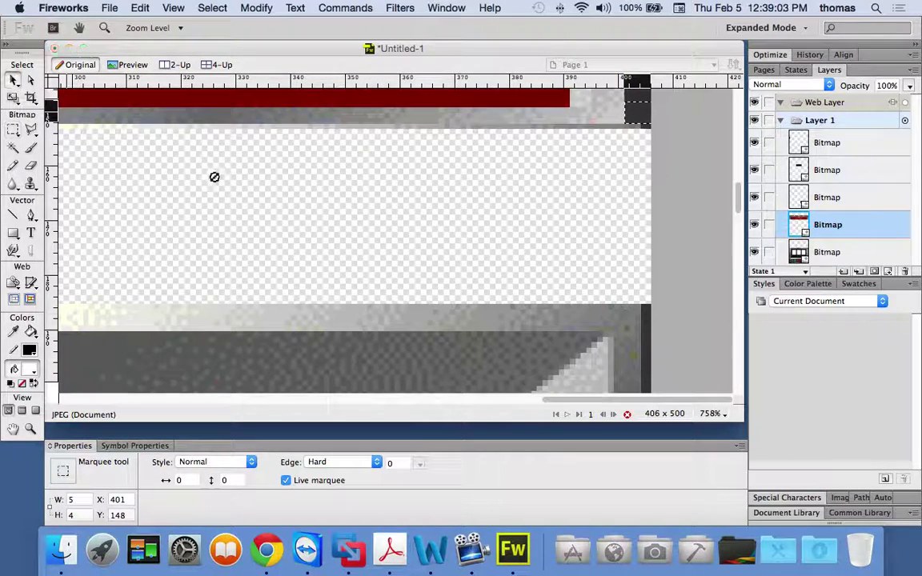
pyautogui.click(494, 200)
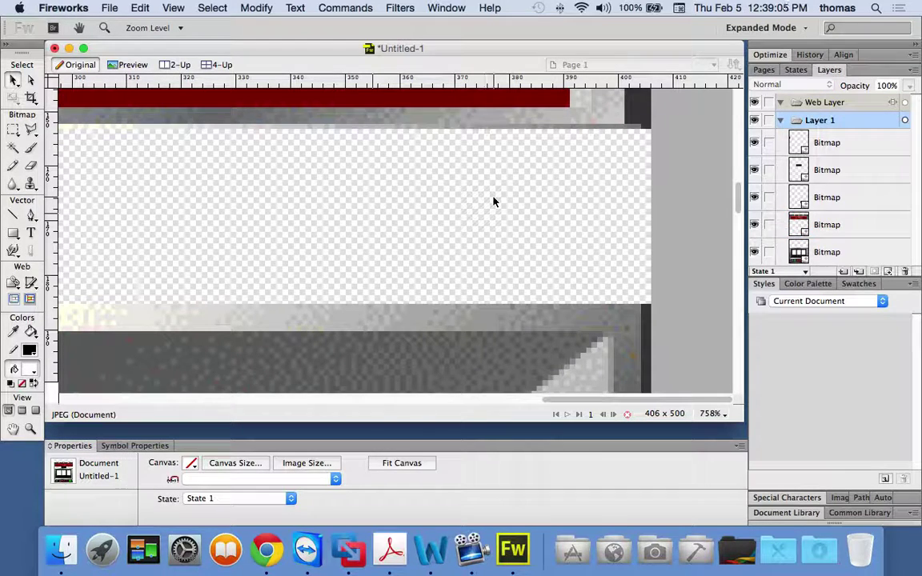
pyautogui.press('super+v')
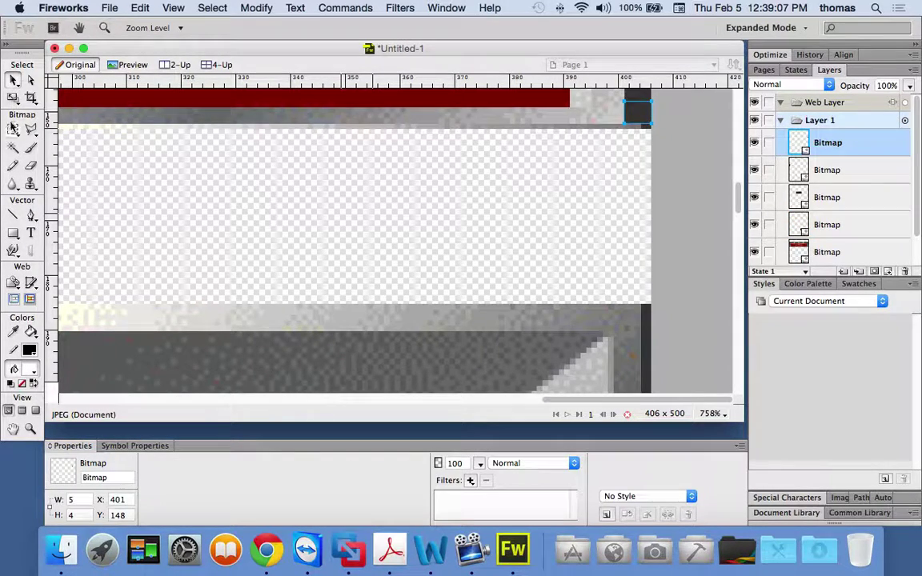
pyautogui.moveTo(642, 116); pyautogui.dragTo(641, 141)
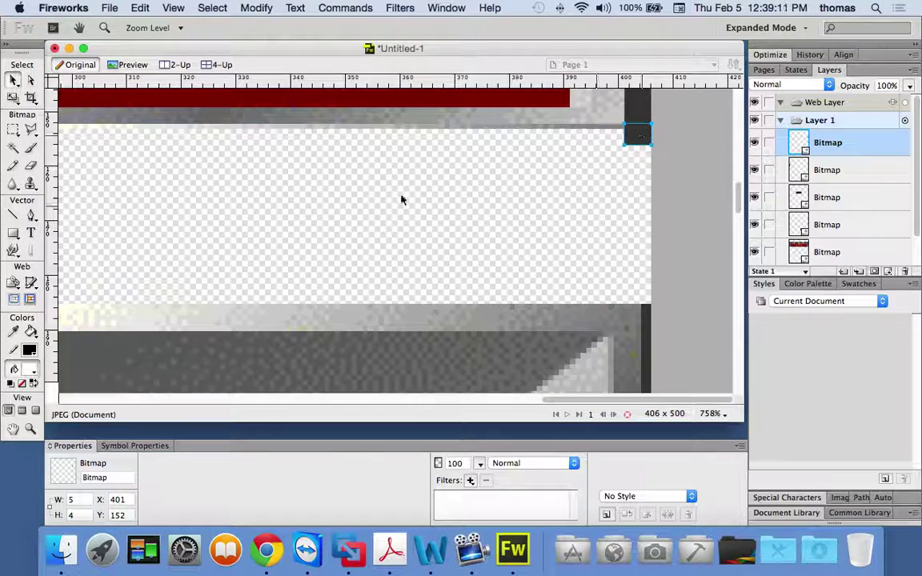
pyautogui.click(12, 97)
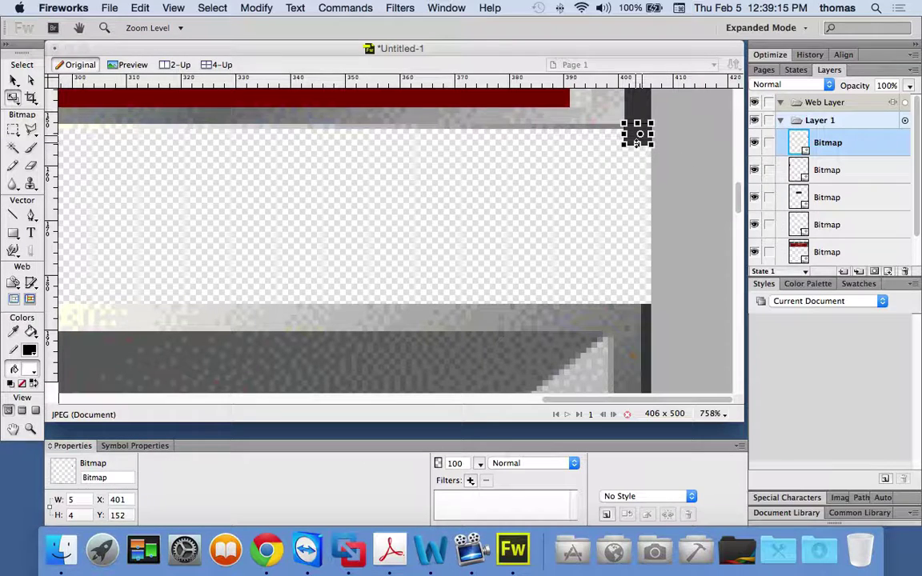
pyautogui.moveTo(636, 144); pyautogui.dragTo(632, 302)
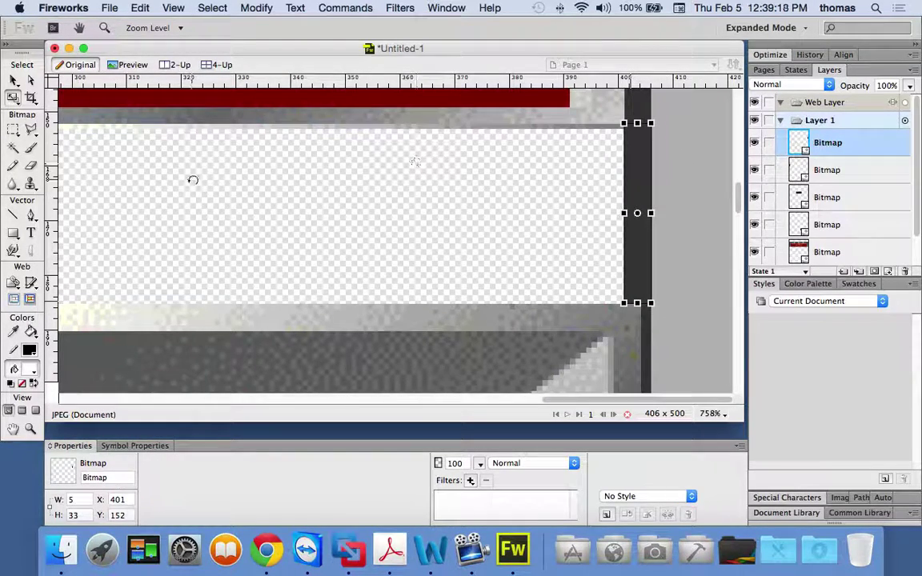
pyautogui.click(13, 80)
pyautogui.click(284, 249)
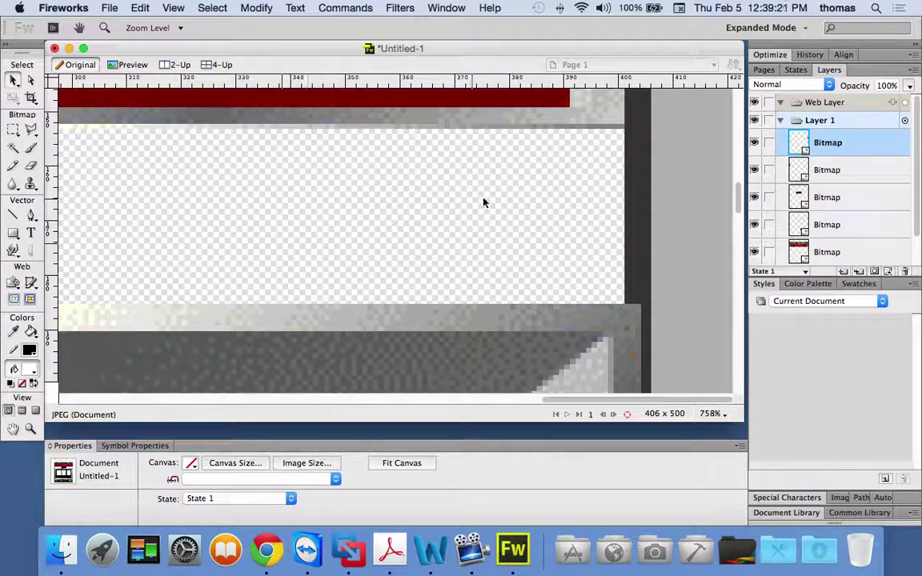
pyautogui.press('super+minus')
pyautogui.press('super+minus')
pyautogui.press('super+minus')
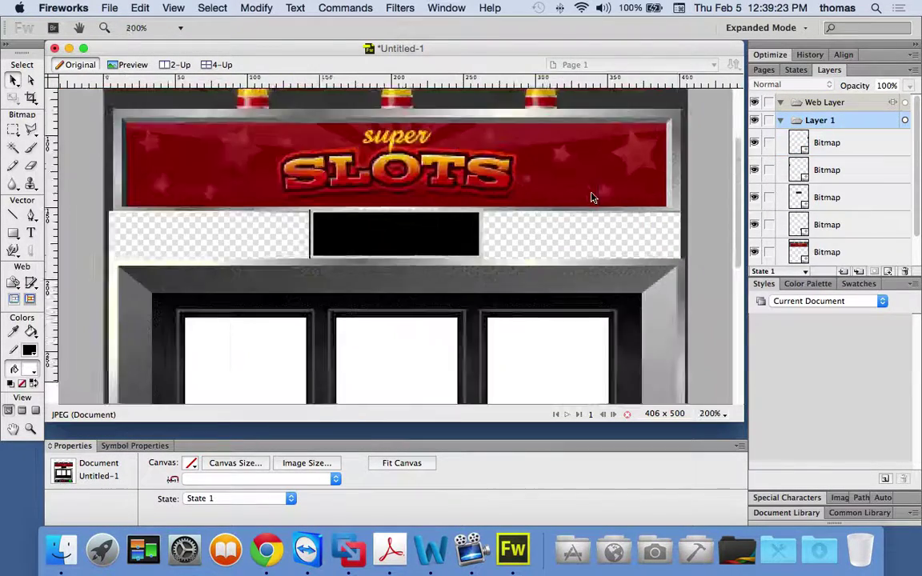
pyautogui.press('super+equal')
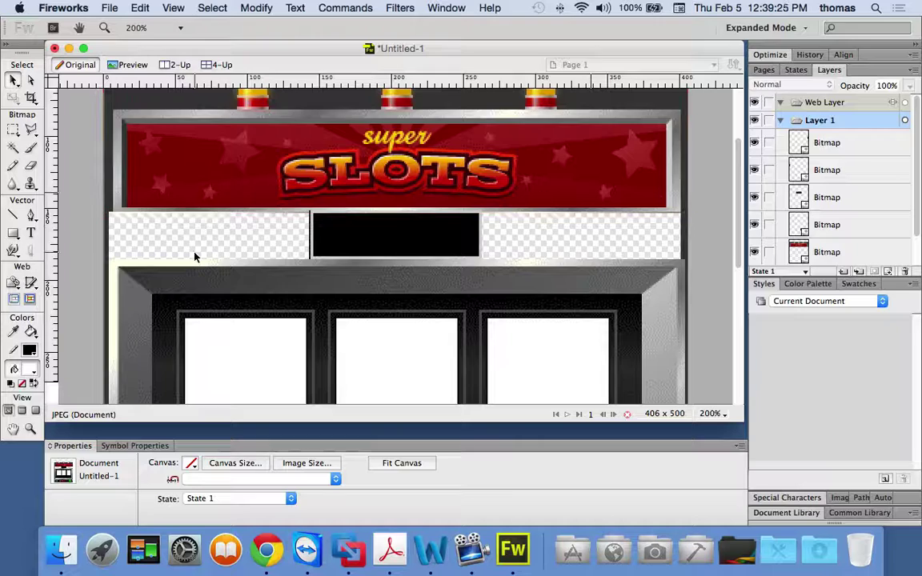
# - Zoom in on the 4 px left-edge strip, trial-scale it, then cancel to keep its size
pyautogui.press('super+equal')
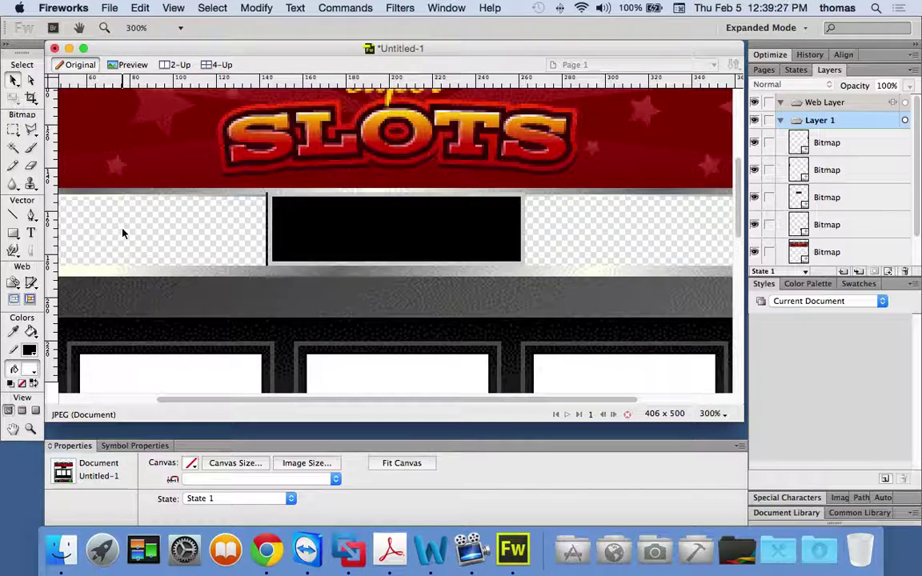
pyautogui.click(31, 428)
pyautogui.moveTo(89, 182); pyautogui.dragTo(126, 280)
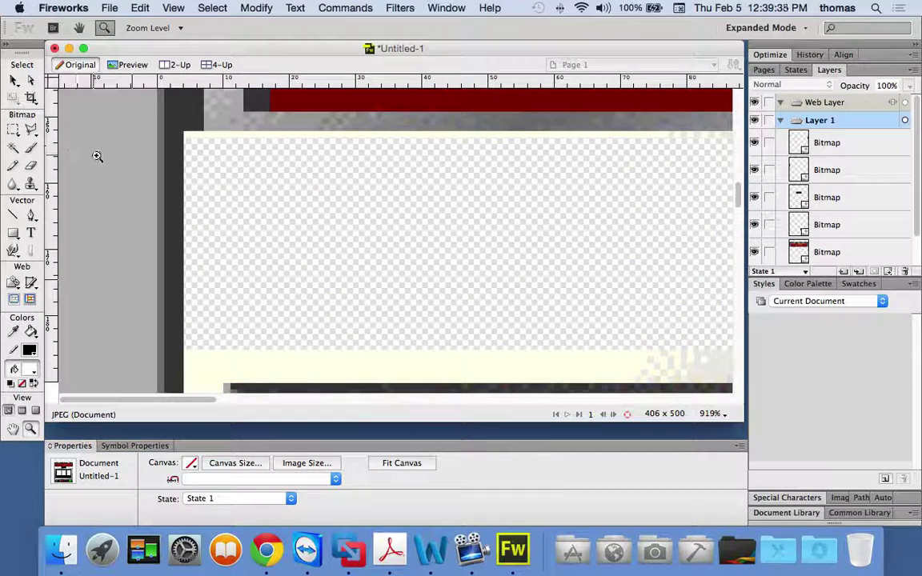
pyautogui.press('v')
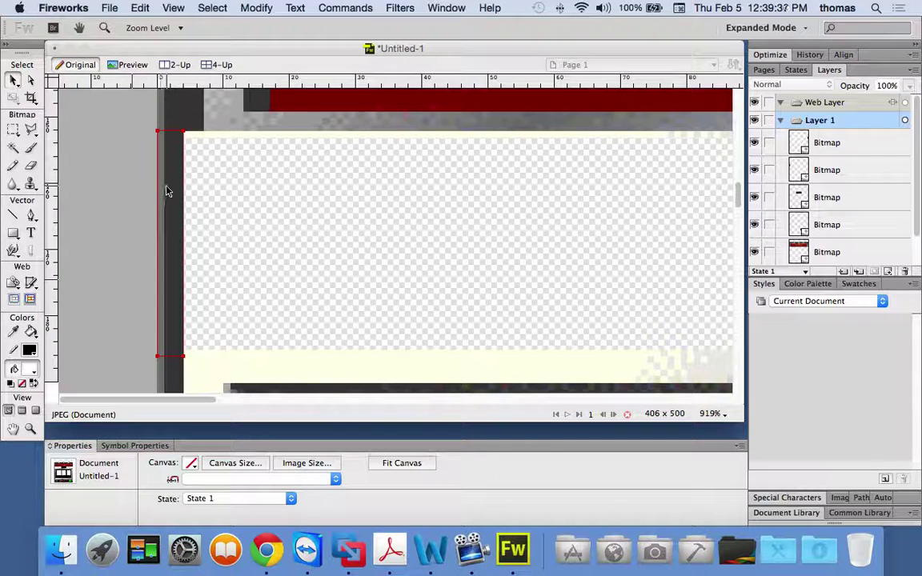
pyautogui.click(167, 191)
pyautogui.press('q')
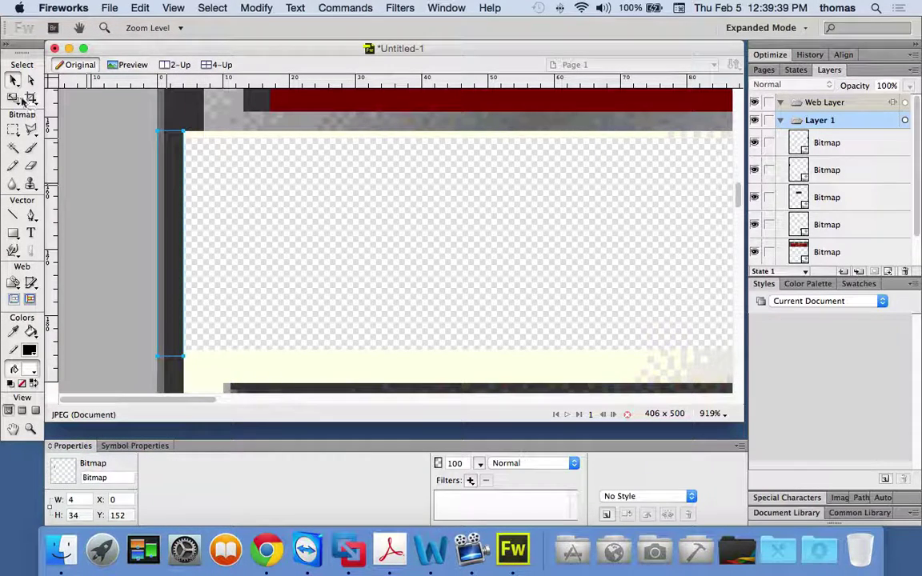
pyautogui.moveTo(183, 242); pyautogui.dragTo(185, 243)
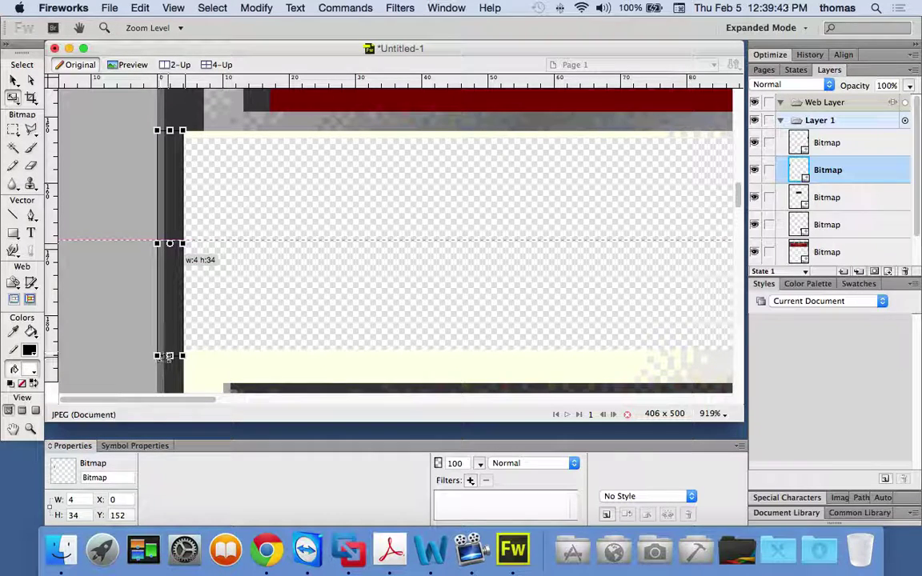
pyautogui.moveTo(169, 356)
pyautogui.mouseDown()
pyautogui.moveTo(169, 366)
pyautogui.moveTo(168, 349)
pyautogui.mouseUp()
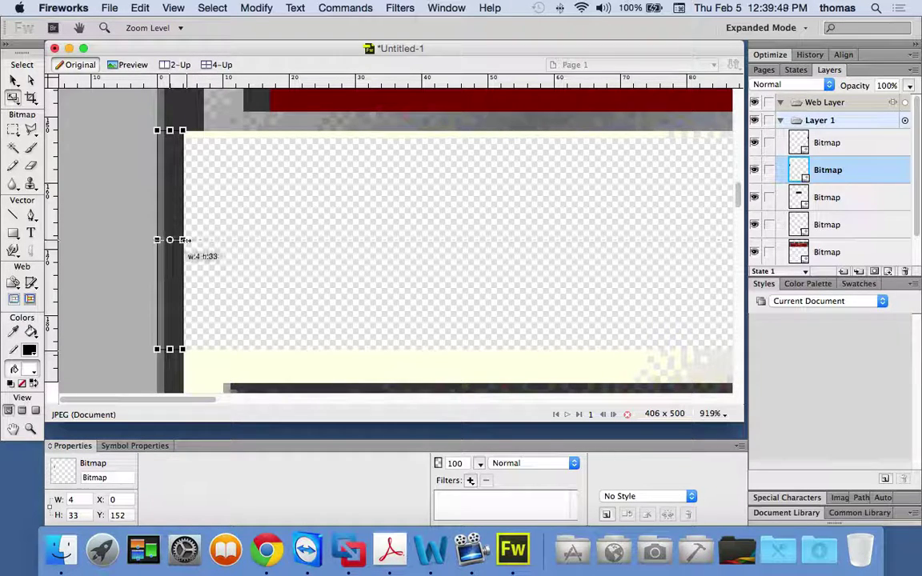
pyautogui.moveTo(184, 239); pyautogui.dragTo(201, 241)
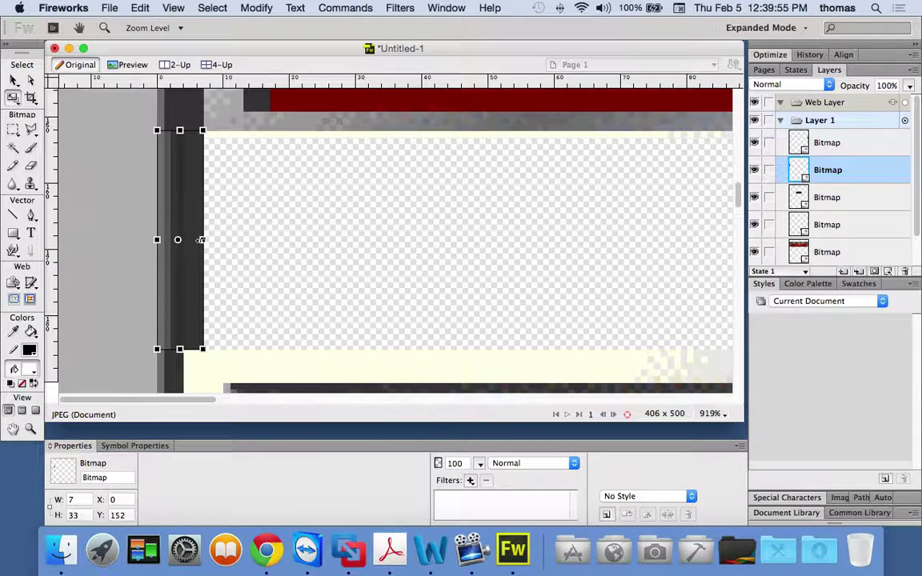
pyautogui.press('Escape')
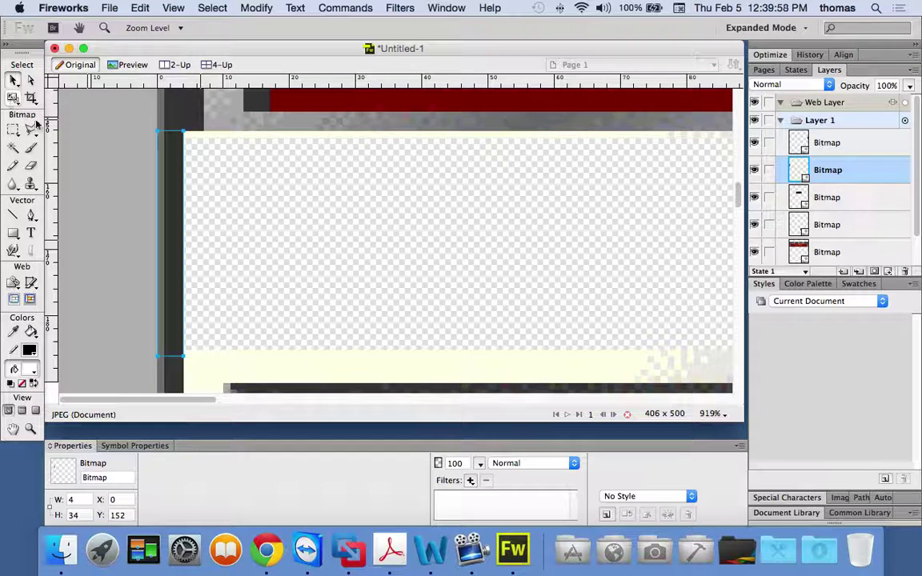
pyautogui.click(94, 146)
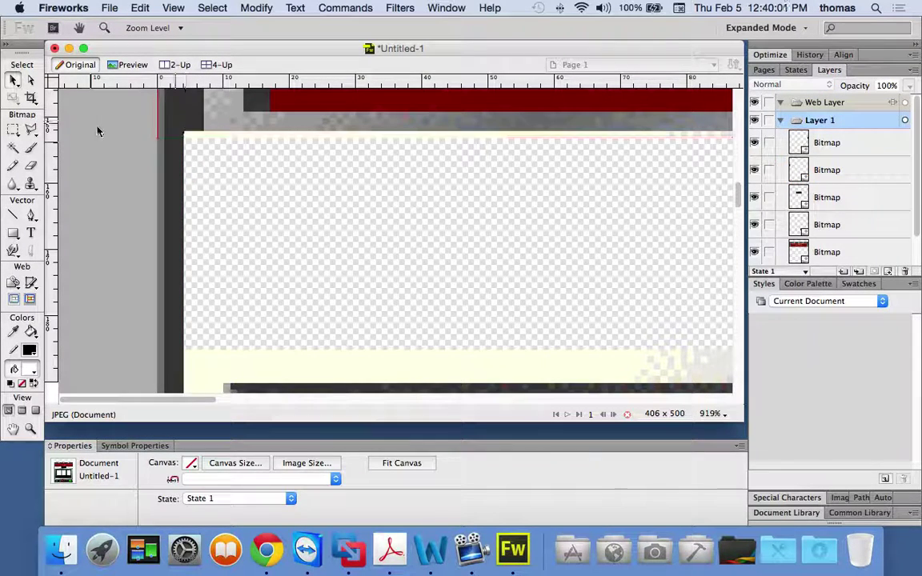
# - Marquee a tiny patch of the dark frame and copy it
pyautogui.click(13, 130)
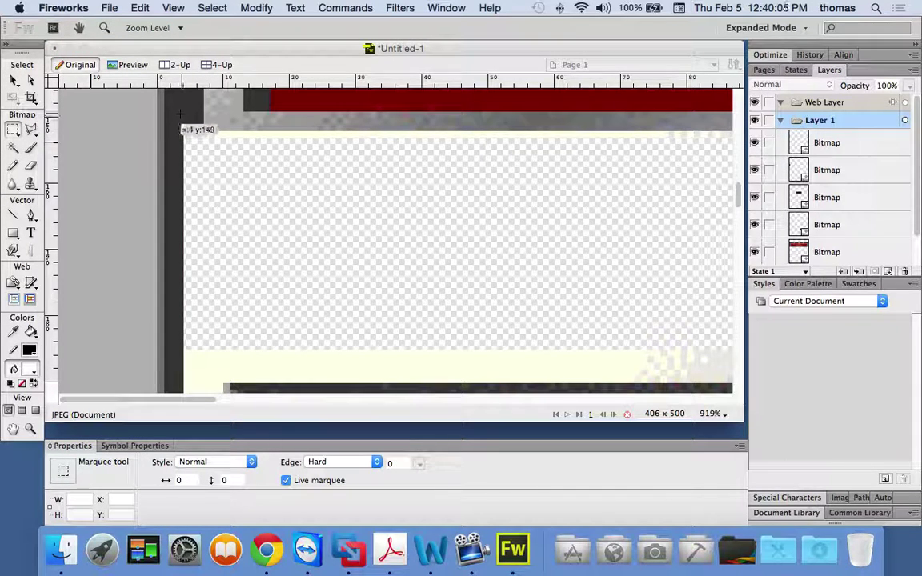
pyautogui.moveTo(178, 105); pyautogui.dragTo(201, 128)
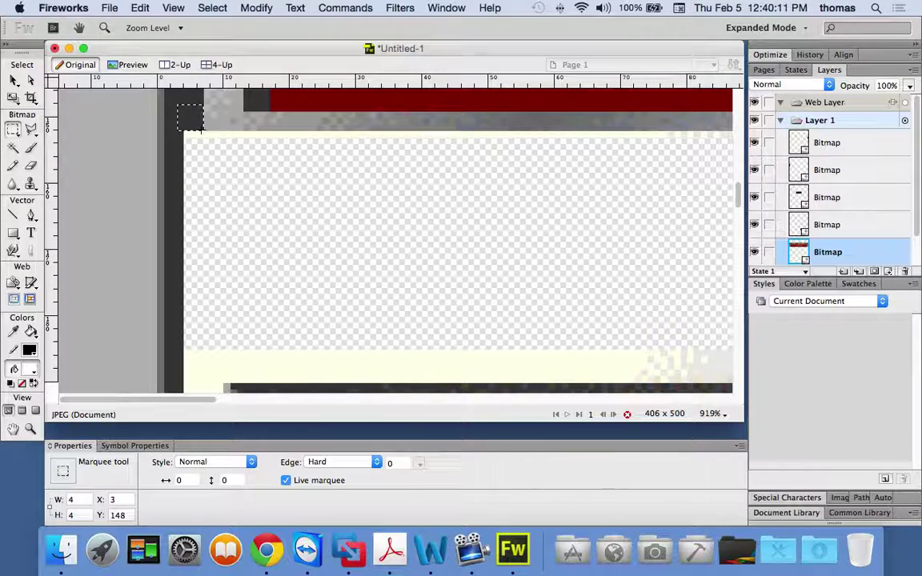
pyautogui.rightClick(195, 124)
pyautogui.moveTo(210, 123)
pyautogui.click(349, 137)
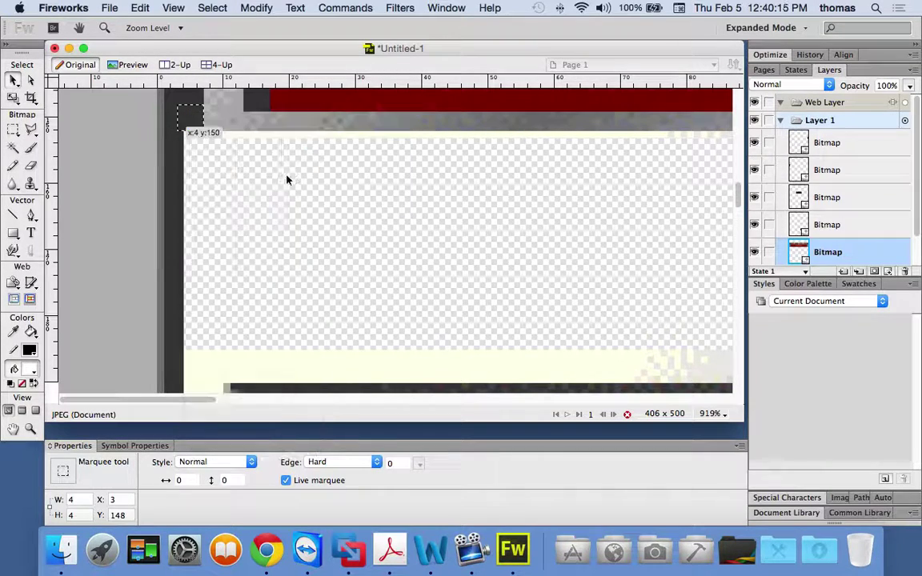
# - Paste the sliver, move it into the gap and stretch it to 4×33 at X 3, Y 152
pyautogui.click(12, 80)
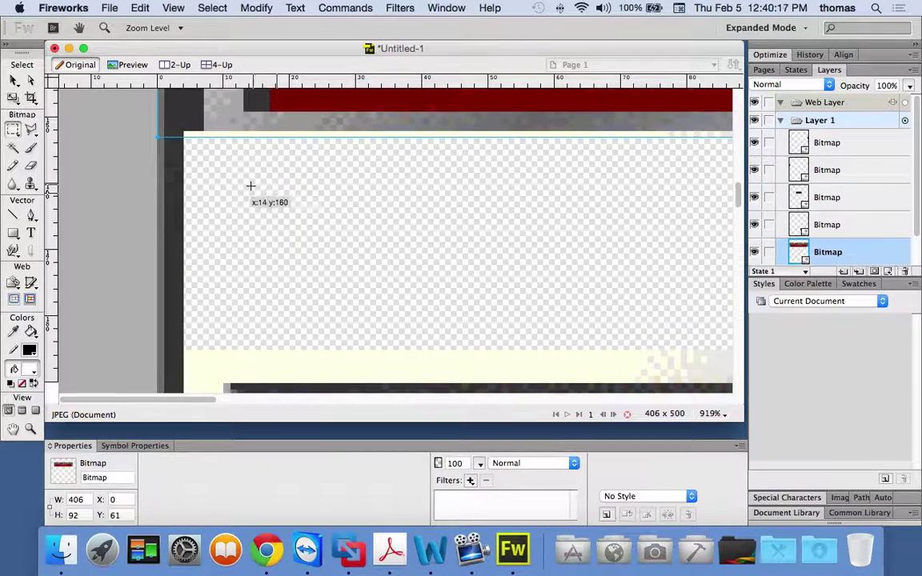
pyautogui.press('m')
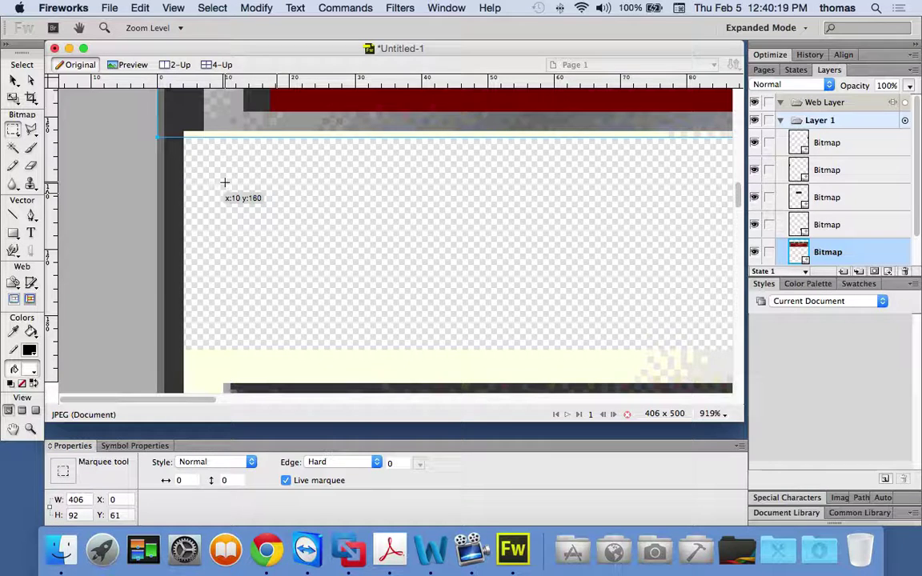
pyautogui.press('super+v')
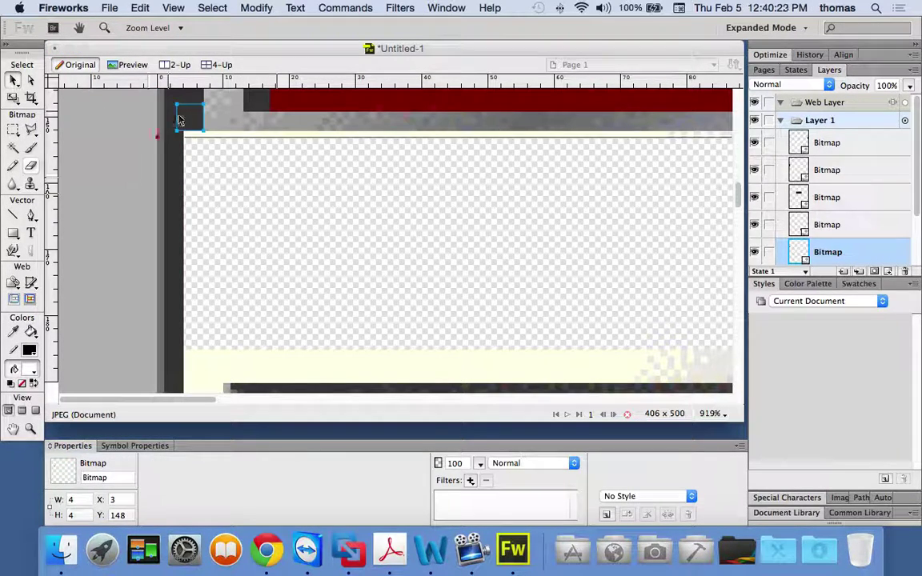
pyautogui.click(192, 120)
pyautogui.moveTo(191, 120); pyautogui.dragTo(191, 144)
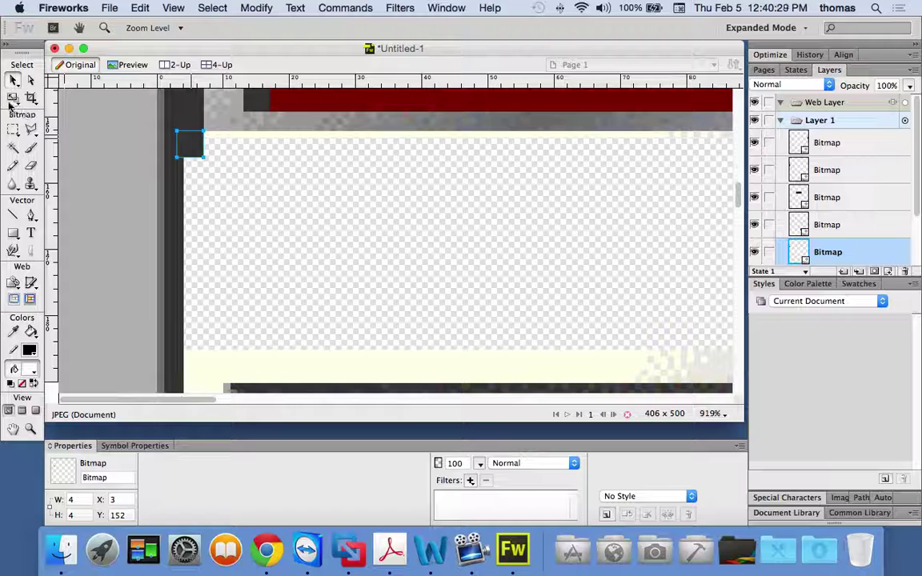
pyautogui.click(12, 97)
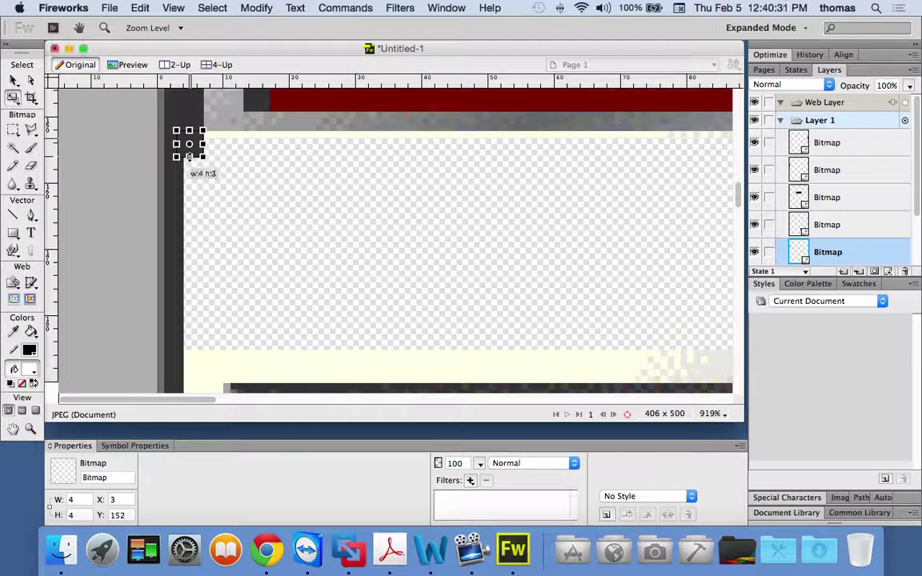
pyautogui.moveTo(189, 157); pyautogui.dragTo(179, 344)
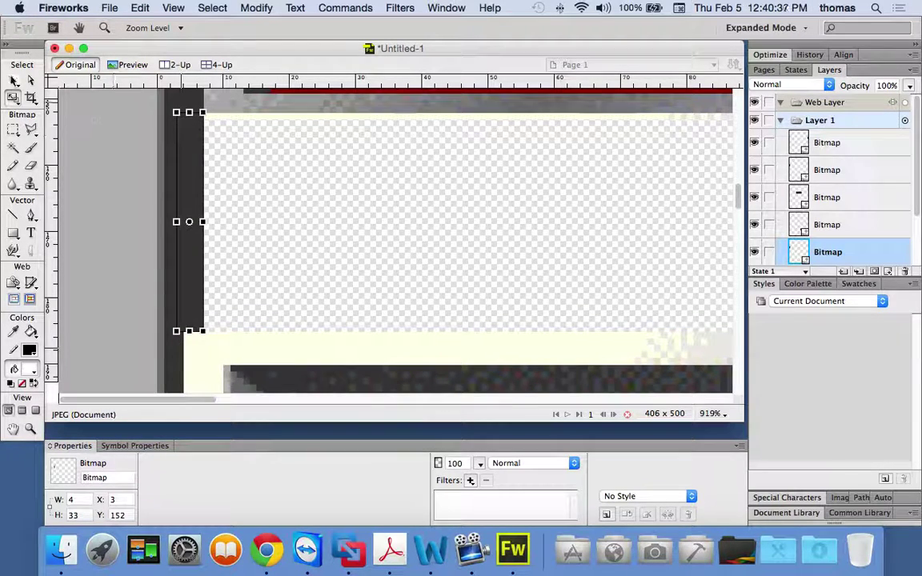
pyautogui.press('Return')
pyautogui.press('super+d')
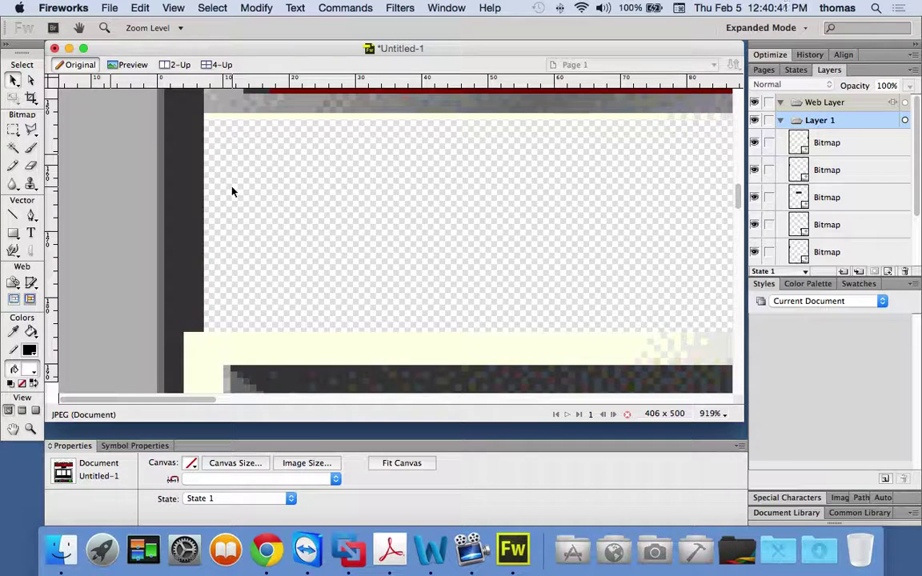
# - Reselect the new left dark strip and readjust its top edge back to 33 px tall
pyautogui.click(196, 152)
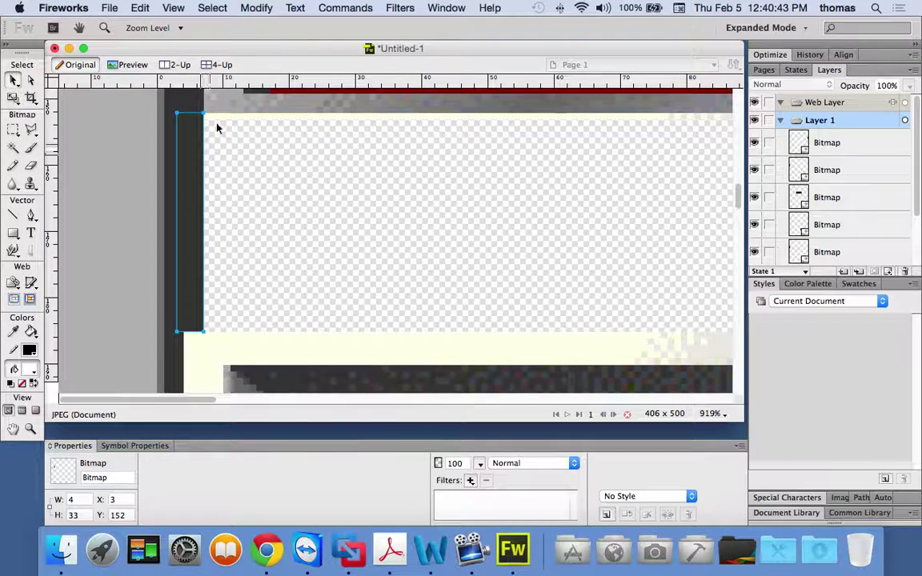
pyautogui.hscroll(10, 463, 199)
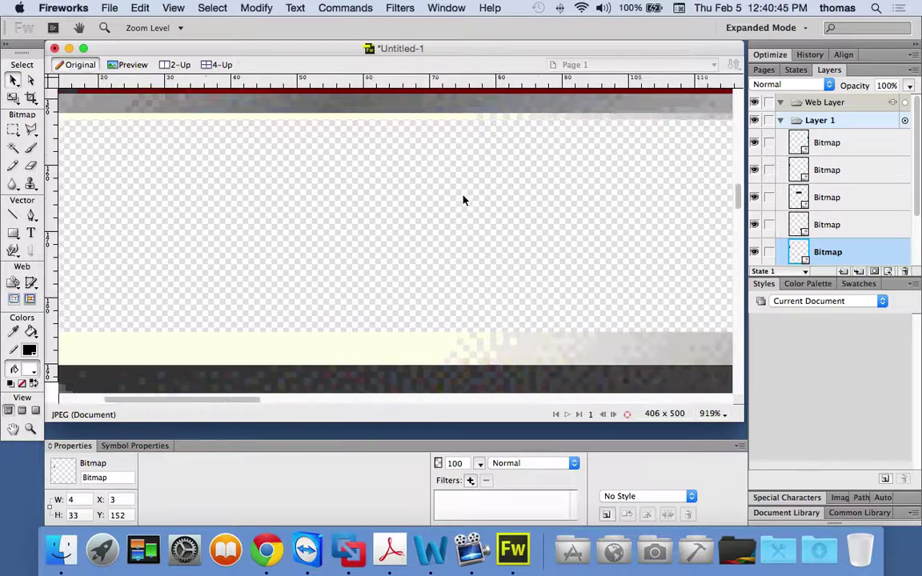
pyautogui.hscroll(2, 460, 198)
pyautogui.hscroll(-12, 460, 198)
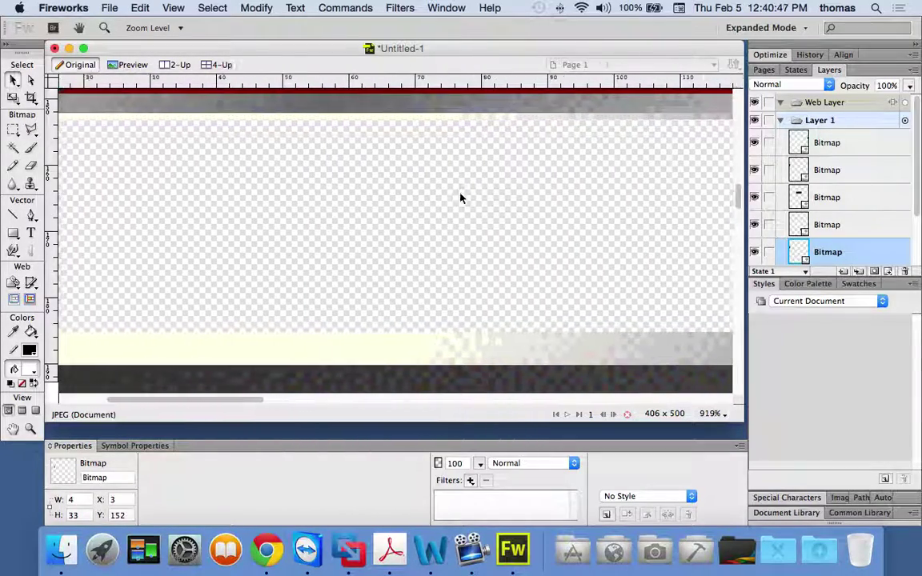
pyautogui.hscroll(-2, 461, 197)
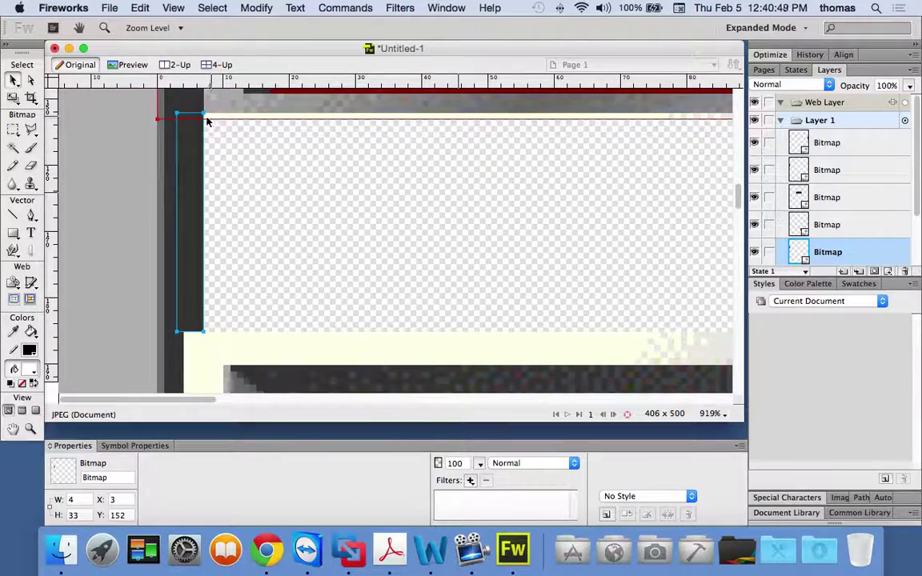
pyautogui.click(13, 97)
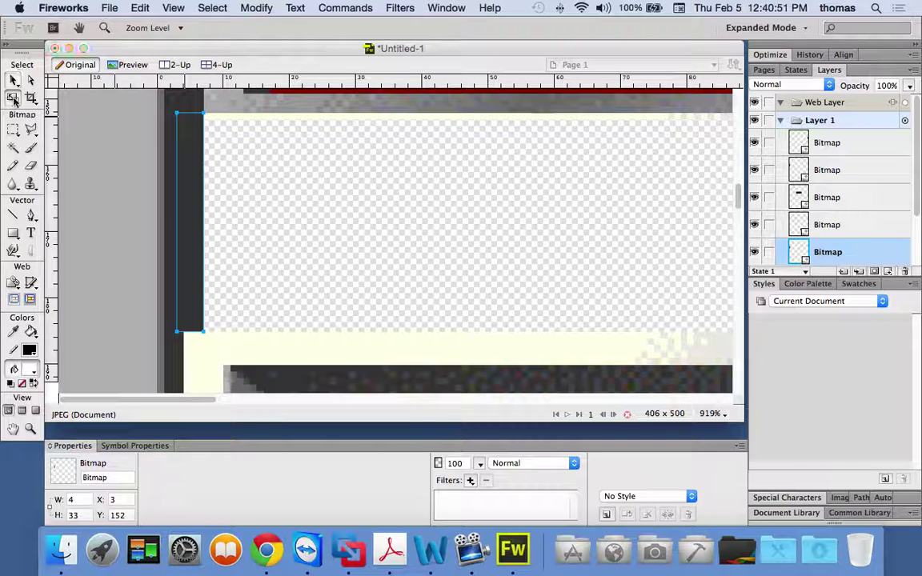
pyautogui.moveTo(190, 112); pyautogui.dragTo(190, 118)
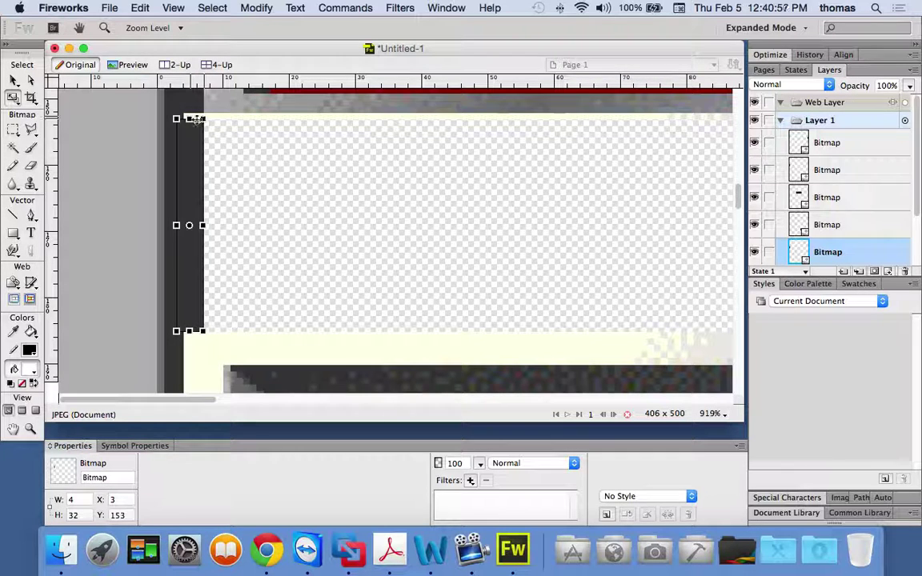
pyautogui.moveTo(190, 118); pyautogui.dragTo(194, 113)
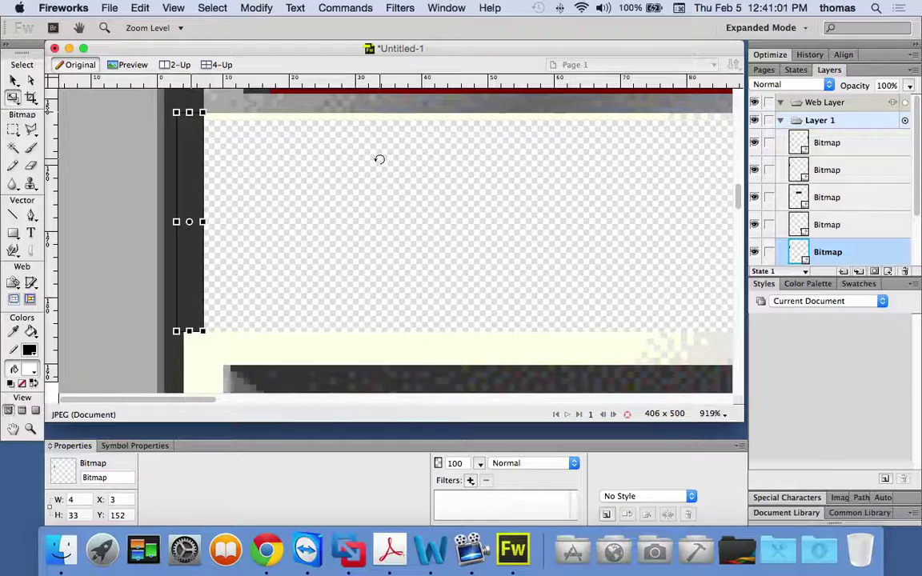
pyautogui.hscroll(15, 379, 159)
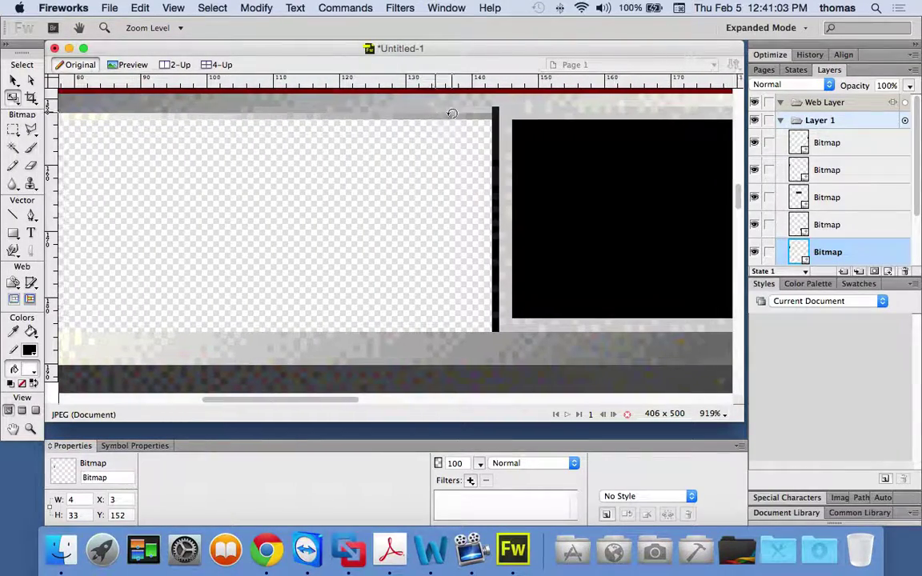
pyautogui.hscroll(-5, 360, 165)
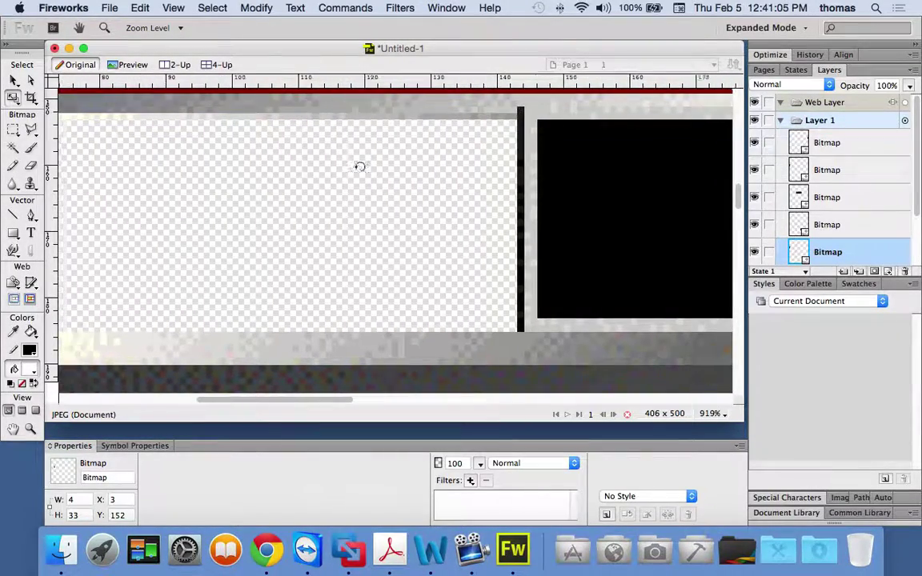
pyautogui.hscroll(-9, 361, 166)
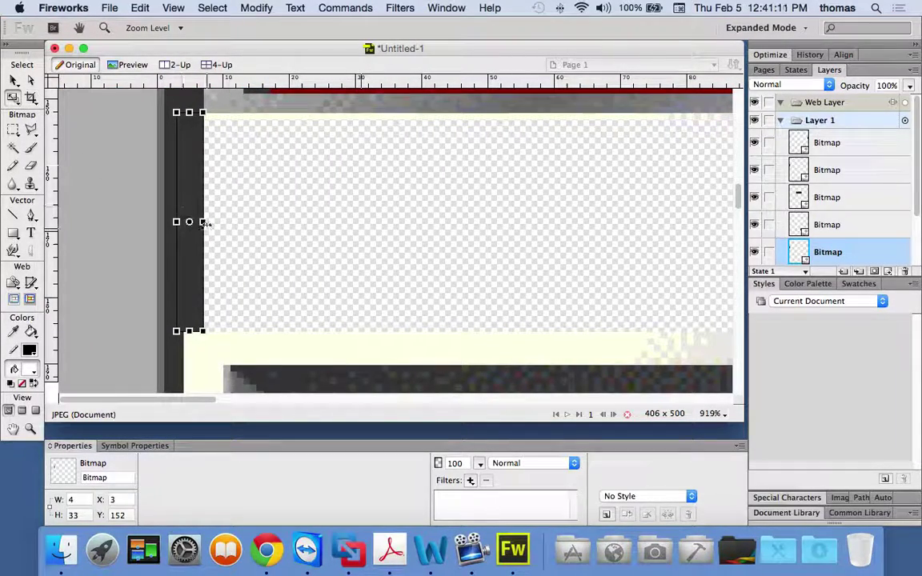
# - Stretch the strip rightward to 141 px wide so it meets the black display box
pyautogui.moveTo(203, 222); pyautogui.dragTo(564, 220)
pyautogui.hscroll(5, 568, 223)
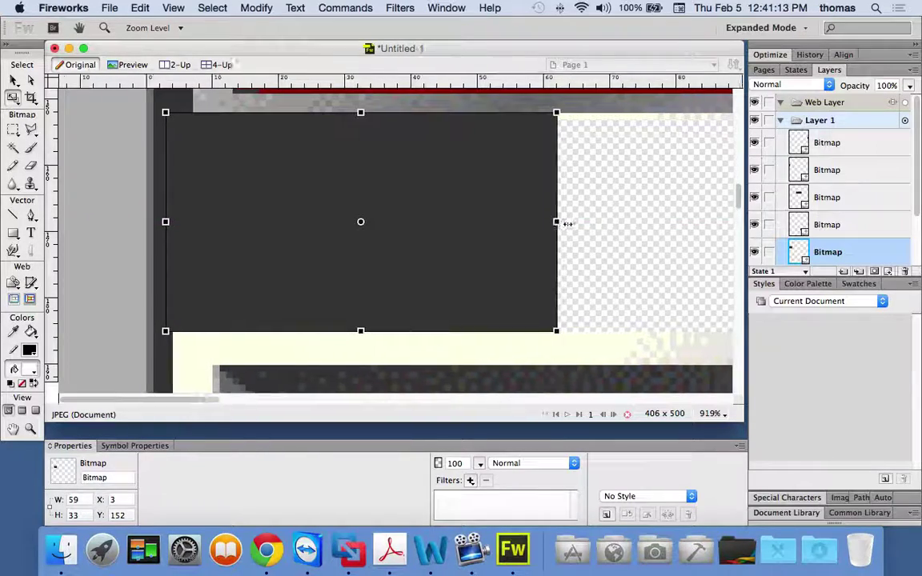
pyautogui.hscroll(4, 568, 222)
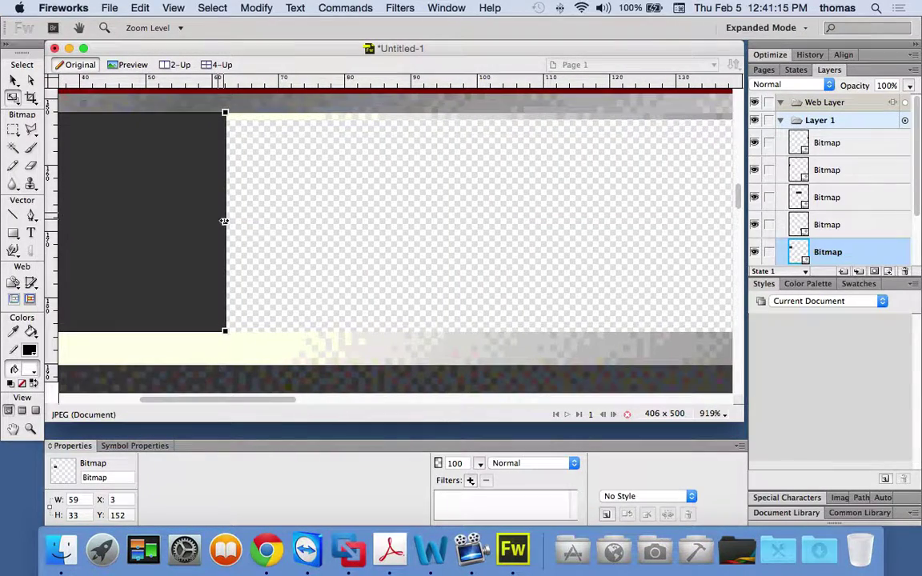
pyautogui.moveTo(224, 221); pyautogui.dragTo(588, 221)
pyautogui.hscroll(10, 587, 220)
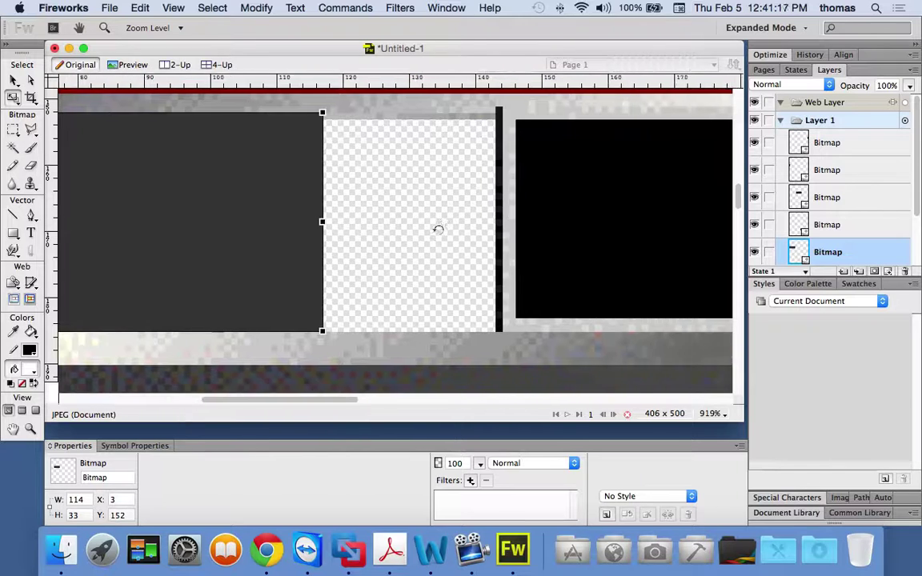
pyautogui.hscroll(1, 437, 230)
pyautogui.moveTo(312, 222); pyautogui.dragTo(492, 221)
pyautogui.hscroll(10, 548, 216)
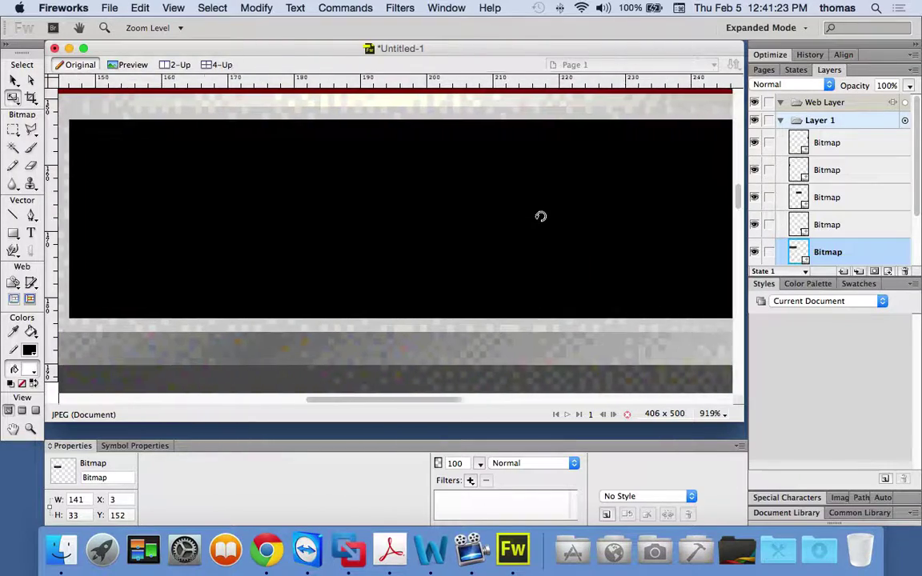
pyautogui.hscroll(12, 540, 217)
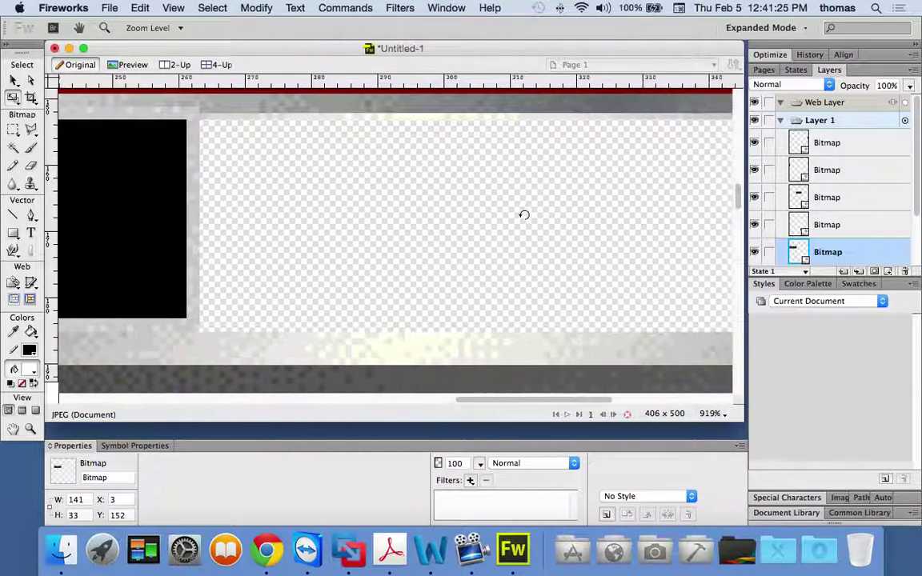
pyautogui.hscroll(8, 524, 215)
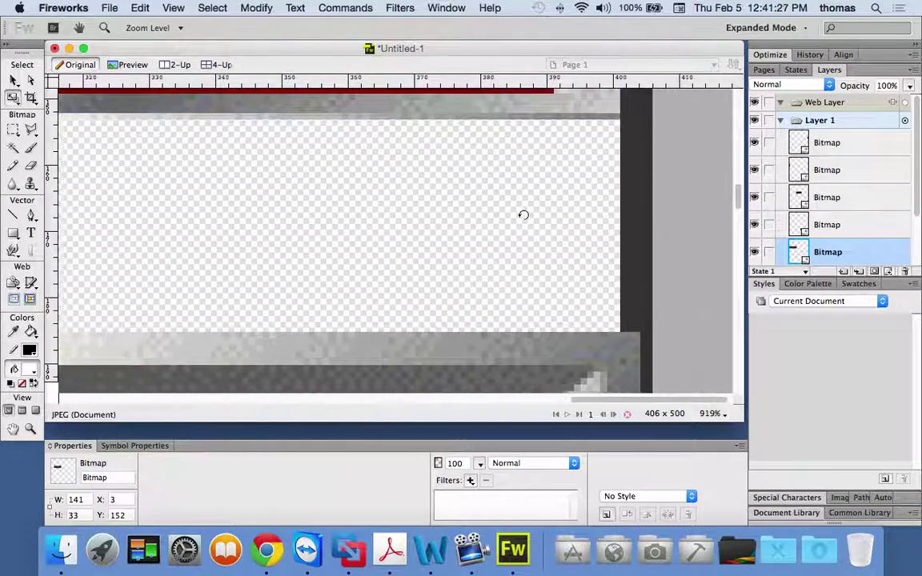
pyautogui.hscroll(2, 523, 215)
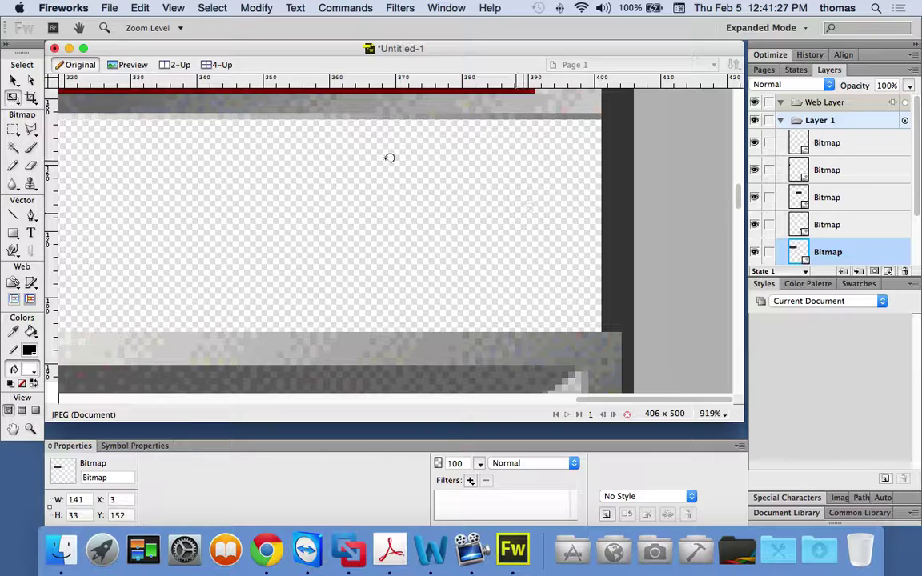
# - Scale the right-edge dark strip leftward to 143 px wide, meeting the black box
pyautogui.click(608, 189)
pyautogui.click(629, 190)
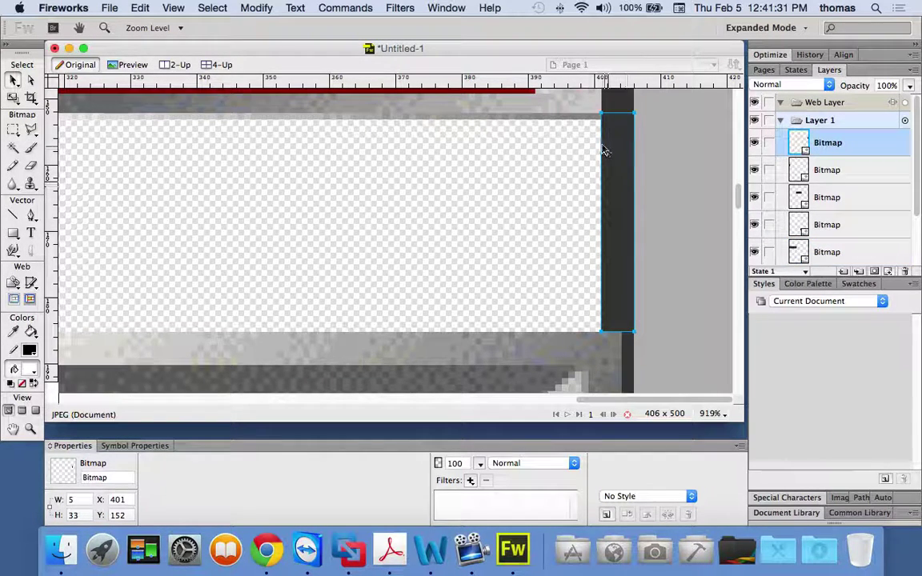
pyautogui.click(13, 98)
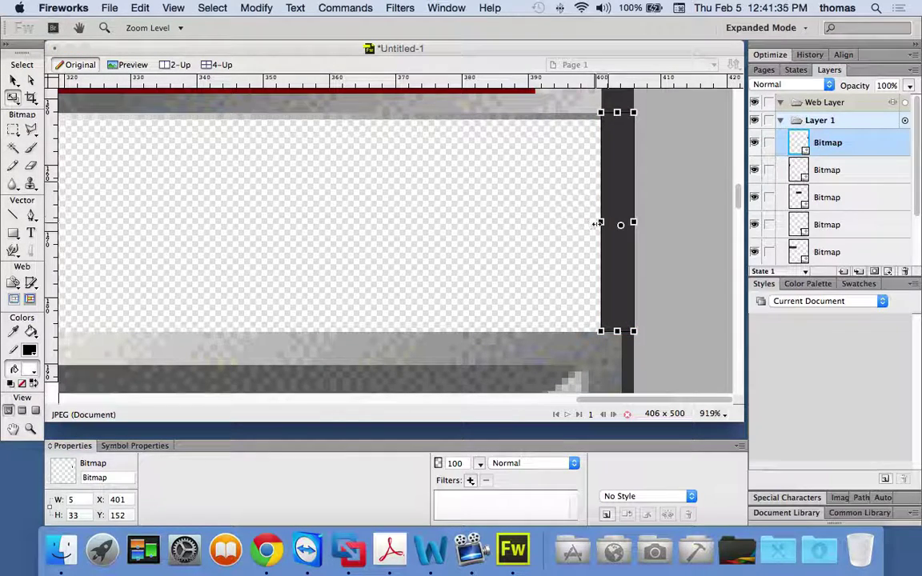
pyautogui.moveTo(600, 223); pyautogui.dragTo(162, 222)
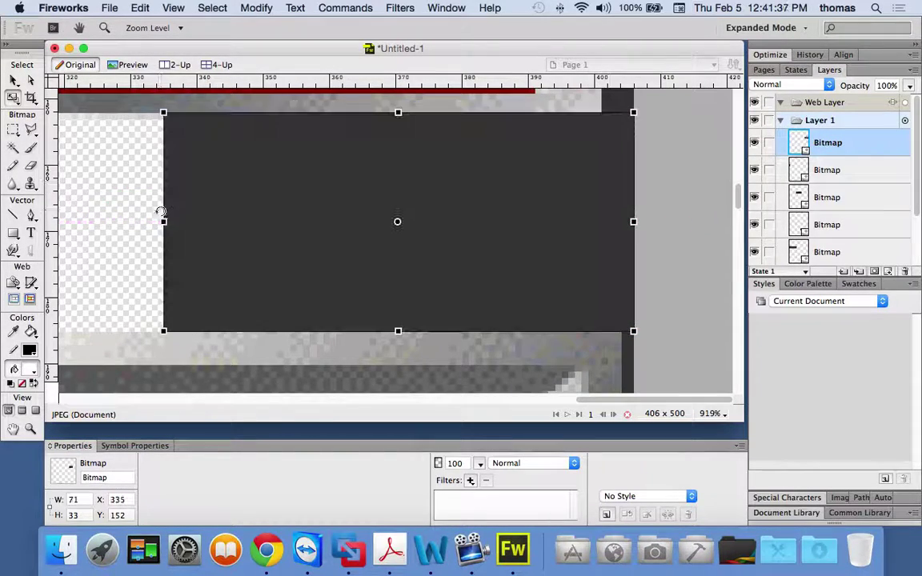
pyautogui.hscroll(-2, 252, 209)
pyautogui.hscroll(-8, 252, 210)
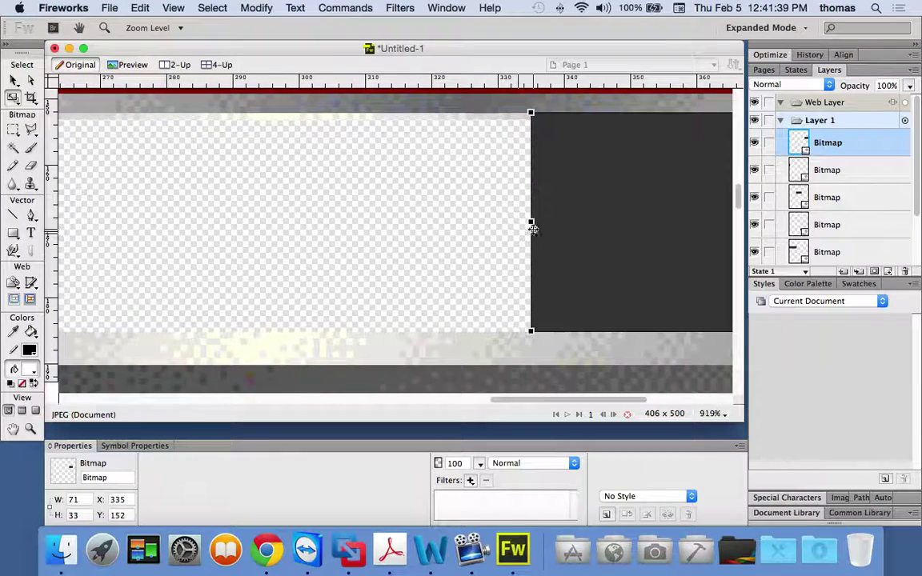
pyautogui.moveTo(531, 222); pyautogui.dragTo(152, 221)
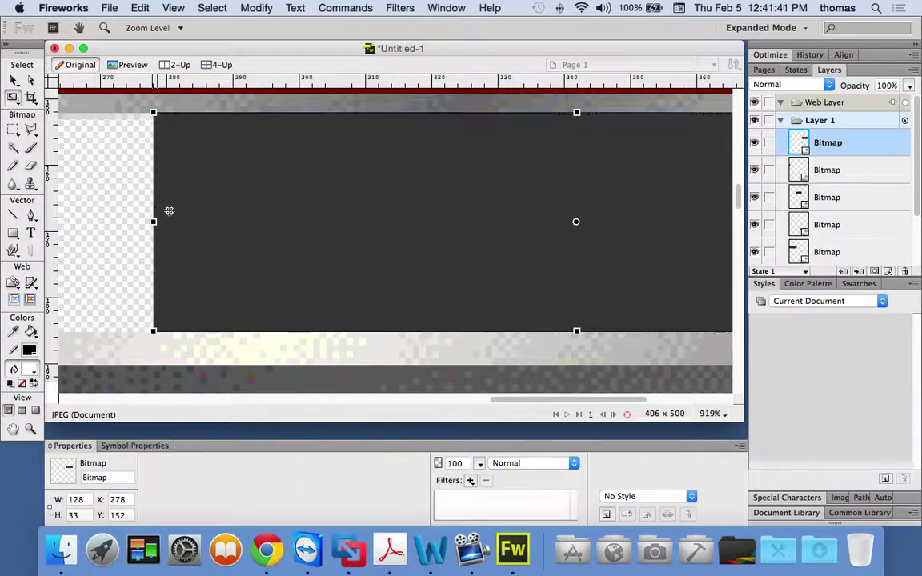
pyautogui.hscroll(-2, 176, 211)
pyautogui.hscroll(-3, 182, 213)
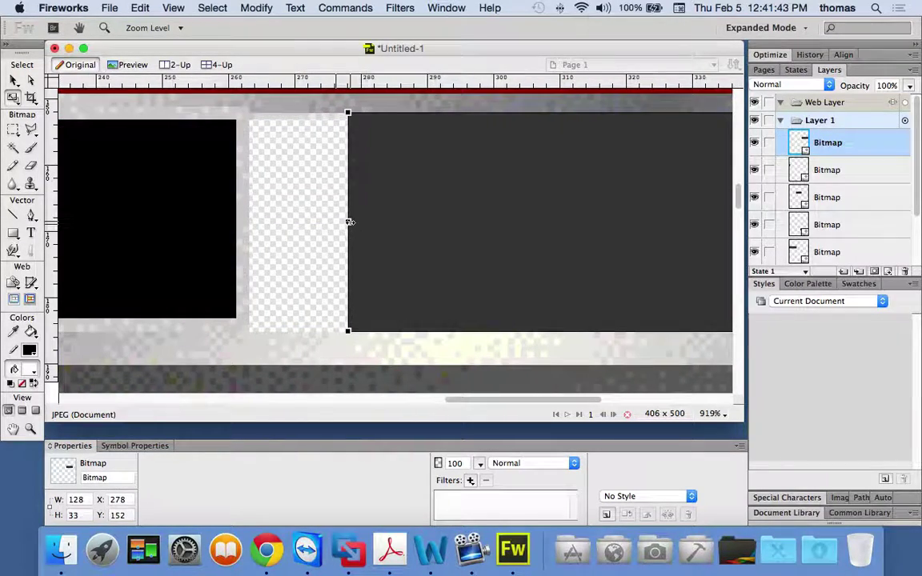
pyautogui.moveTo(348, 221); pyautogui.dragTo(249, 221)
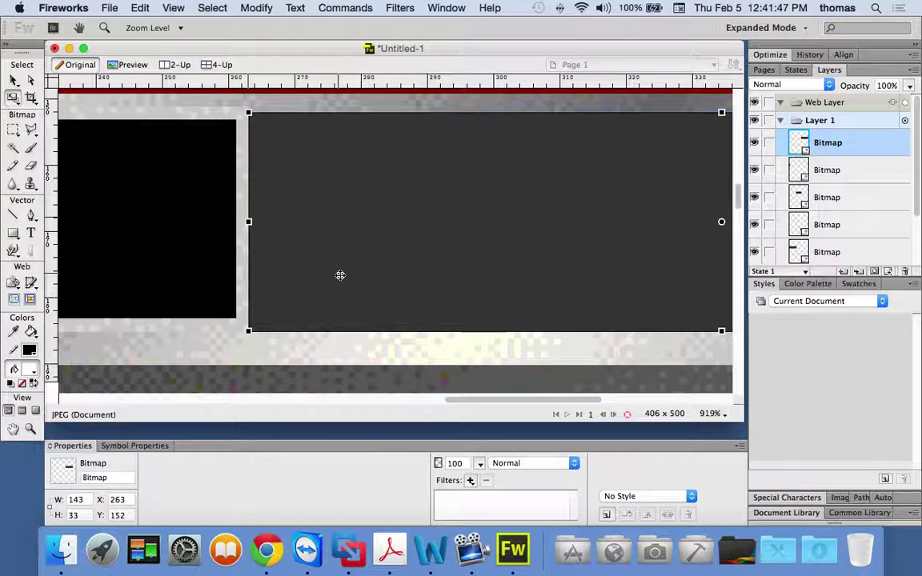
# - Zoom out, commit the scale and deselect the strip
pyautogui.press('super+minus')
pyautogui.press('super+minus')
pyautogui.press('super+minus')
pyautogui.press('super+minus')
pyautogui.press('super+minus')
pyautogui.press('super+minus')
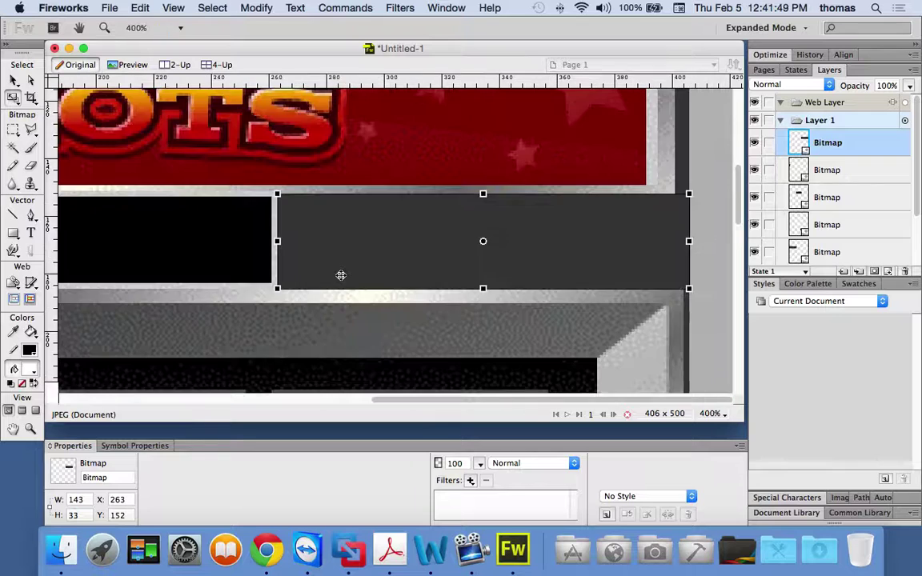
pyautogui.press('Return')
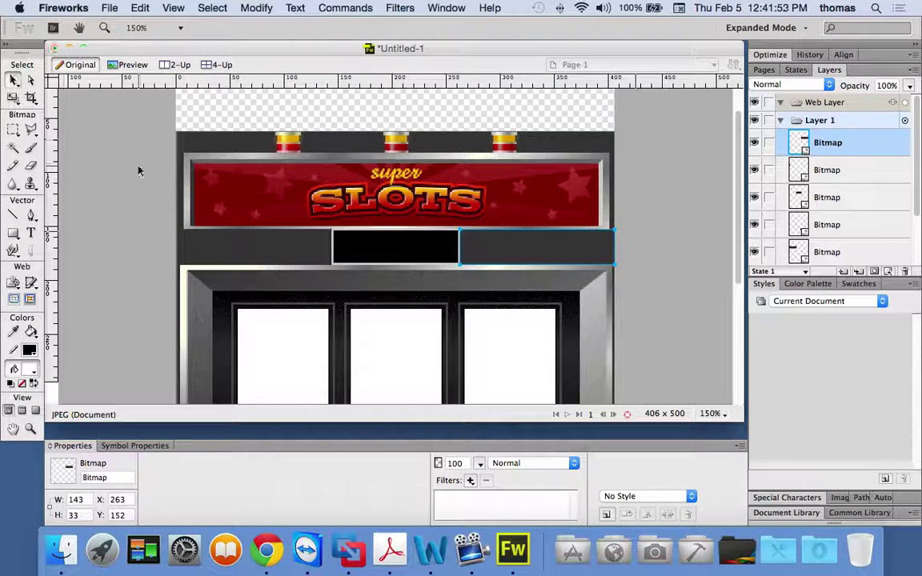
pyautogui.click(692, 212)
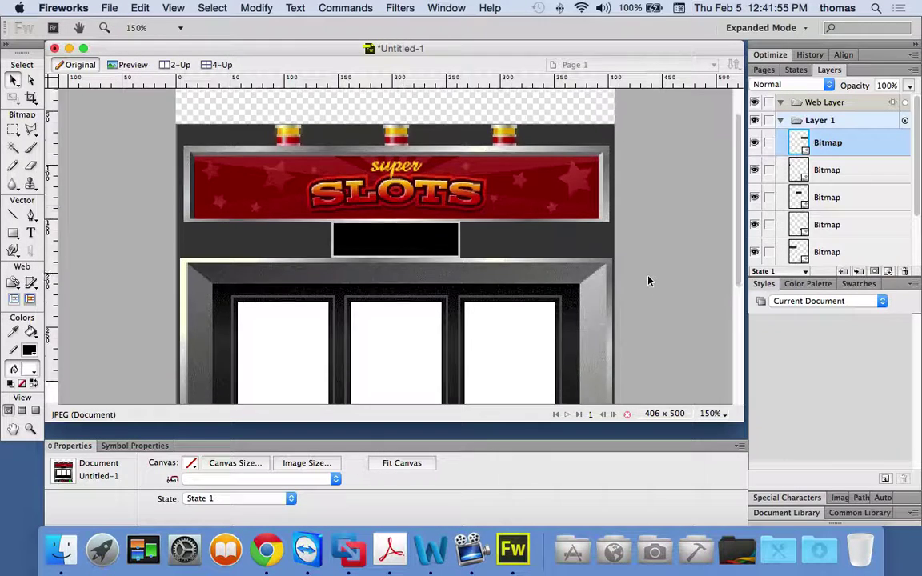
# - Move the black display box right to X 143, then deselect it
pyautogui.scroll(-10, 649, 281)
pyautogui.scroll(4, 649, 278)
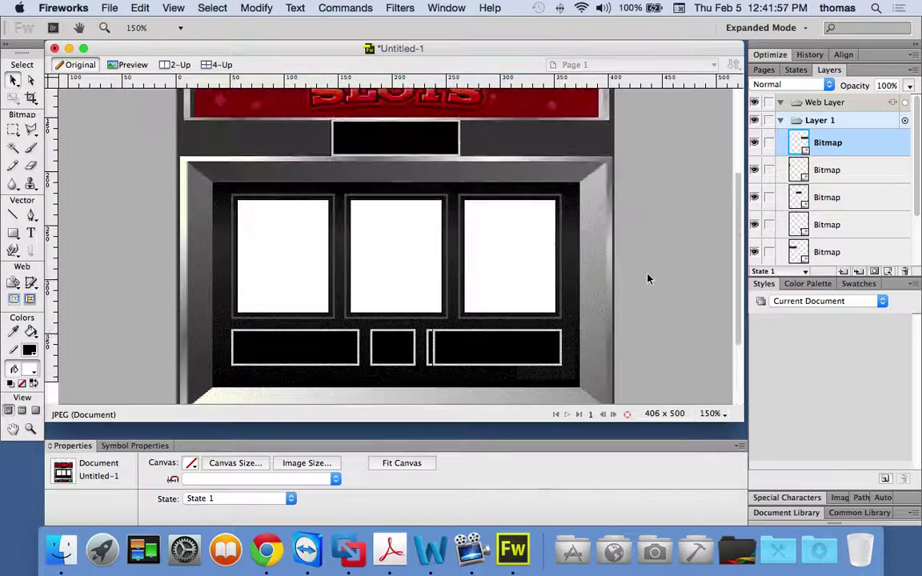
pyautogui.scroll(4, 649, 279)
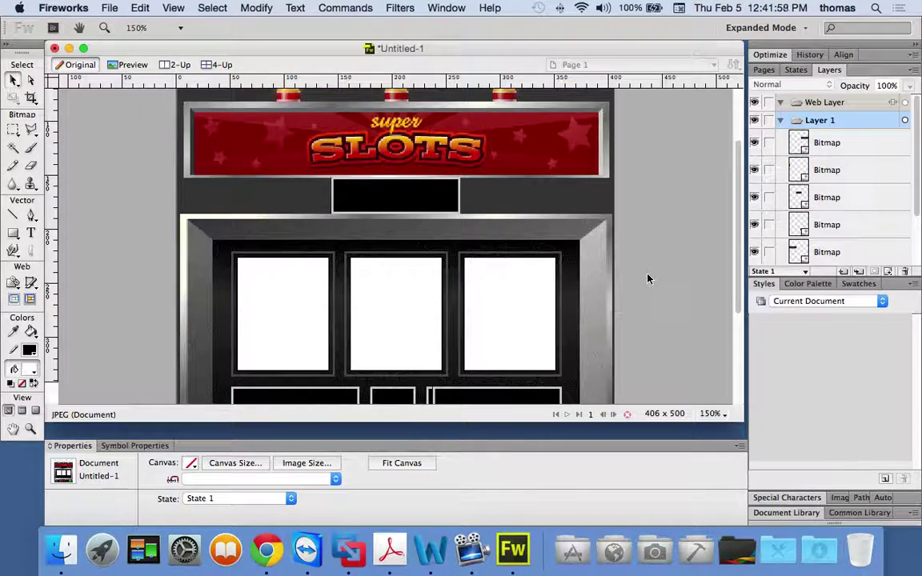
pyautogui.scroll(4, 646, 278)
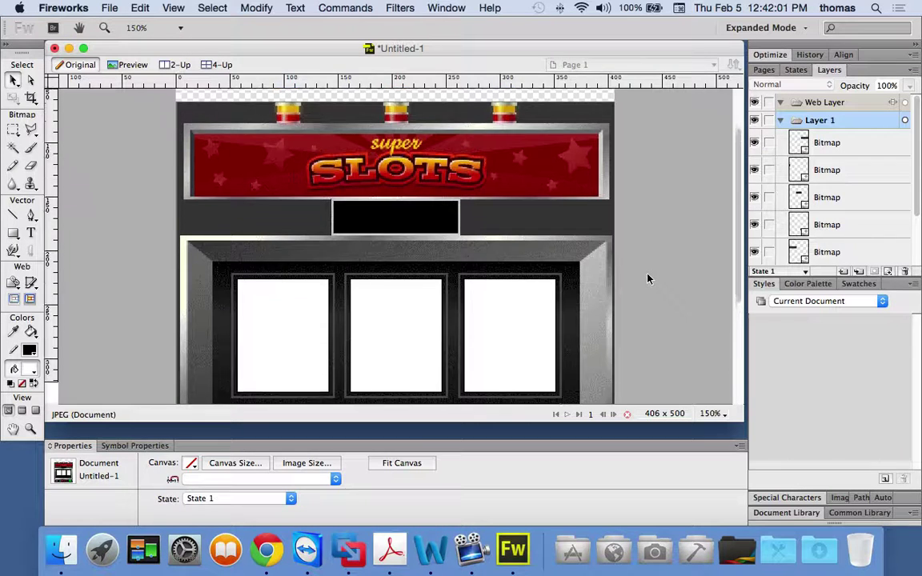
pyautogui.click(404, 194)
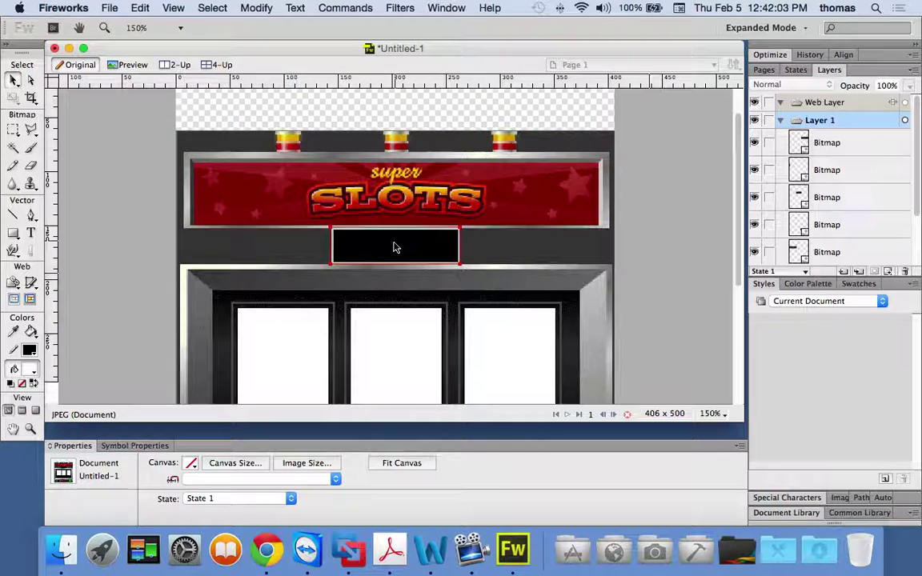
pyautogui.moveTo(396, 245); pyautogui.dragTo(374, 249)
pyautogui.hotkey('shift', 'Right')
pyautogui.hotkey('shift', 'Right')
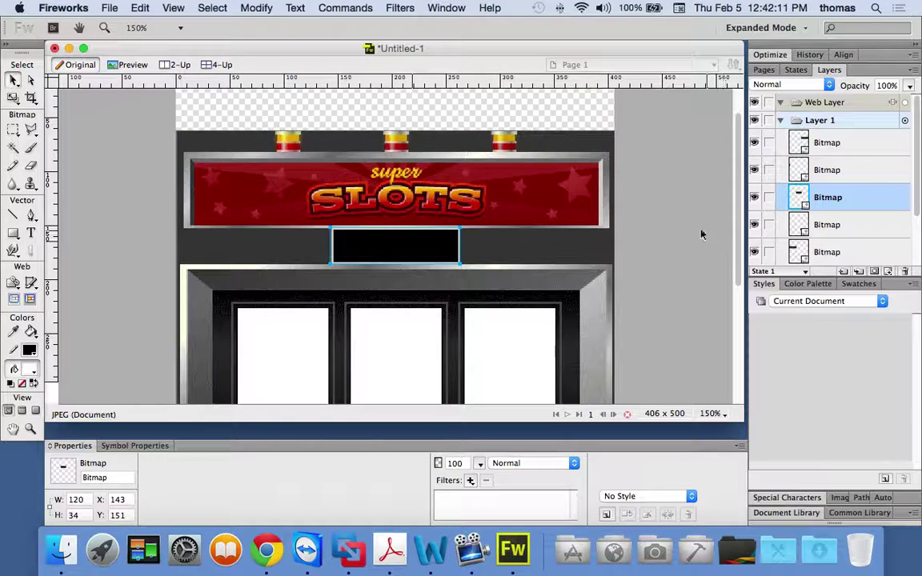
pyautogui.click(633, 206)
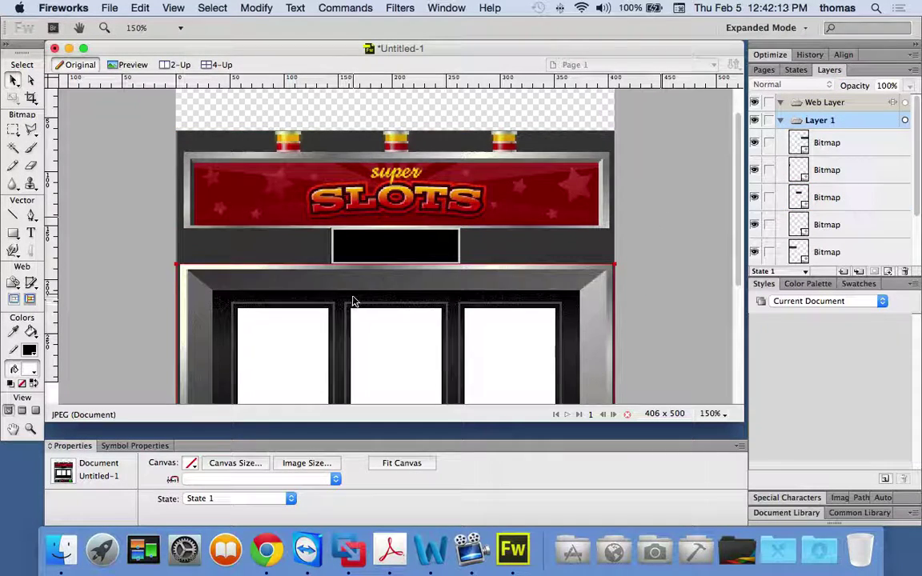
pyautogui.scroll(-5, 596, 325)
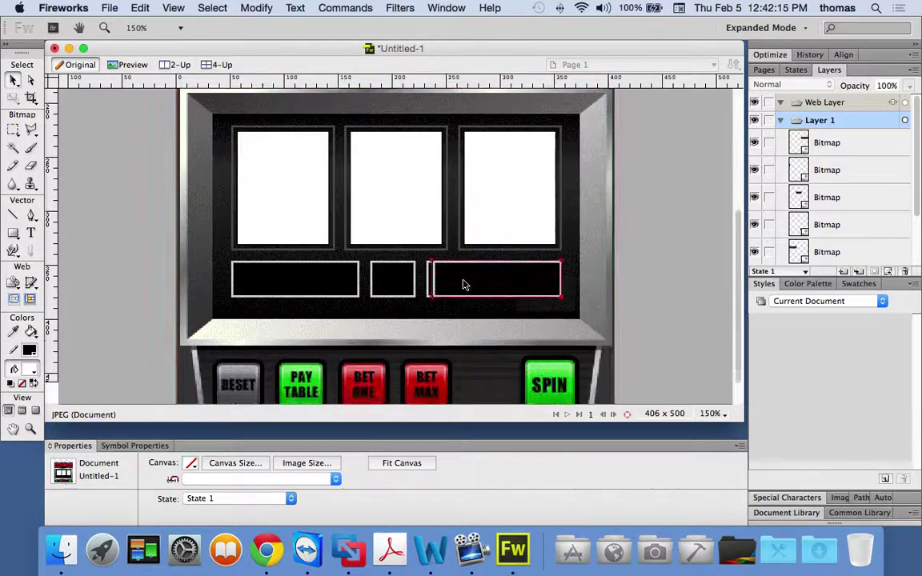
pyautogui.scroll(5, 398, 218)
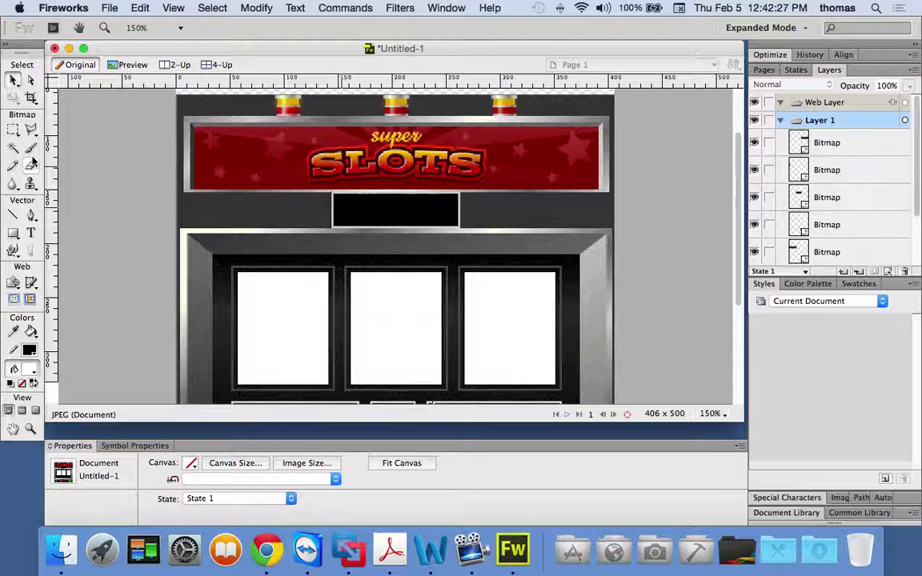
# - Zoom in on the dark strip's left end and delete the thin white rectangle there
pyautogui.press('z')
pyautogui.moveTo(152, 171); pyautogui.dragTo(213, 246)
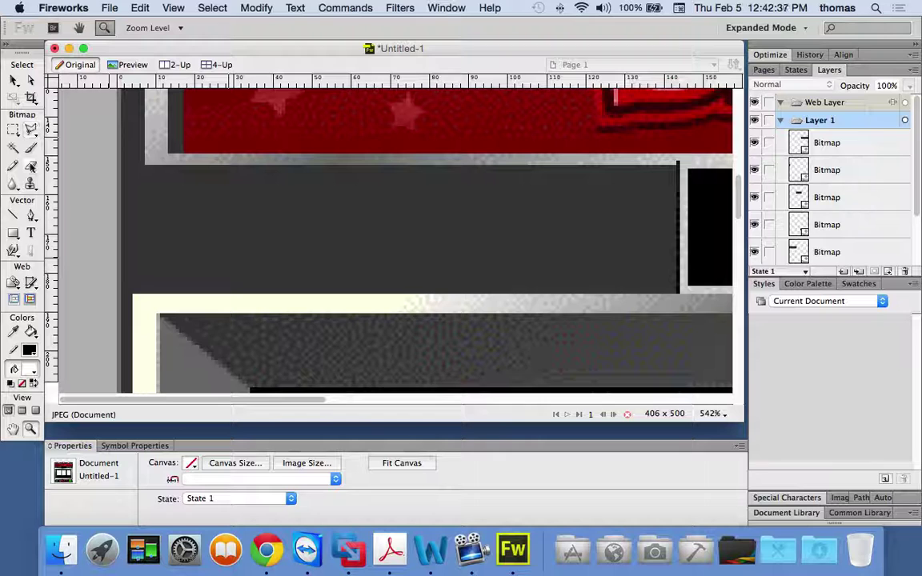
pyautogui.click(13, 232)
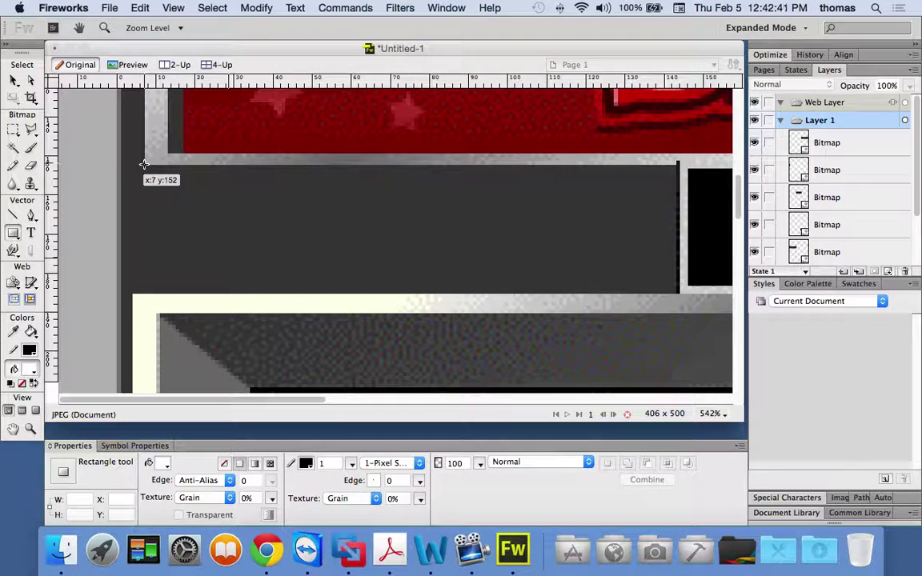
pyautogui.moveTo(144, 164)
pyautogui.mouseDown()
pyautogui.moveTo(140, 258)
pyautogui.moveTo(169, 265)
pyautogui.mouseUp()
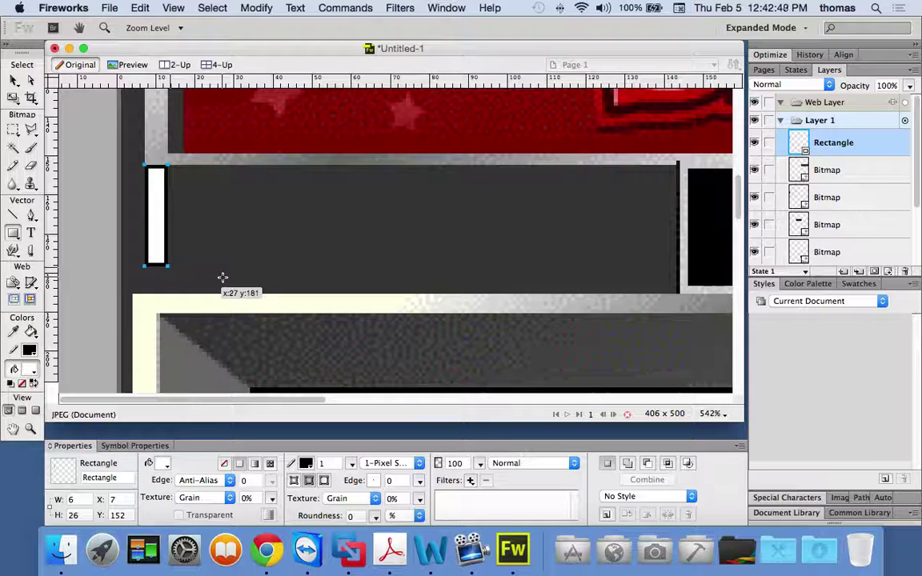
pyautogui.press('BackSpace')
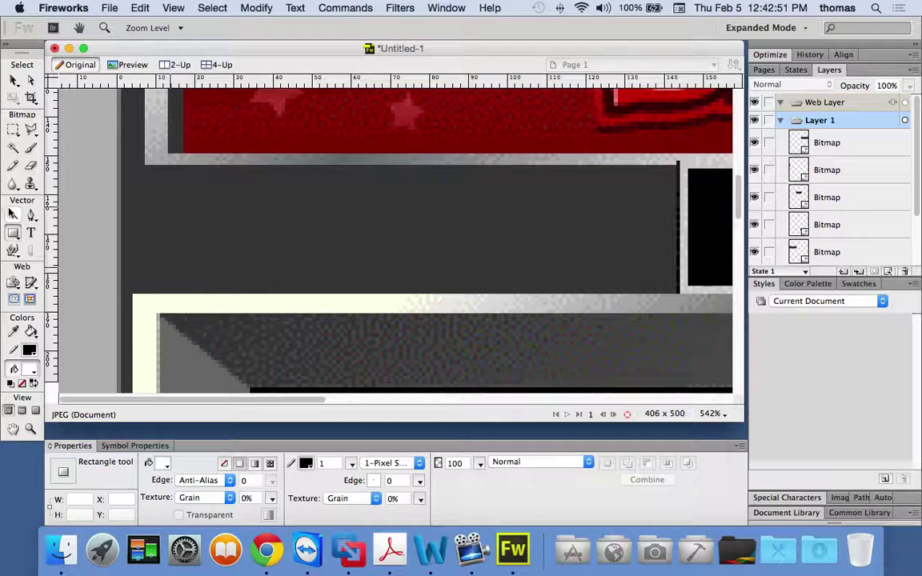
pyautogui.click(12, 215)
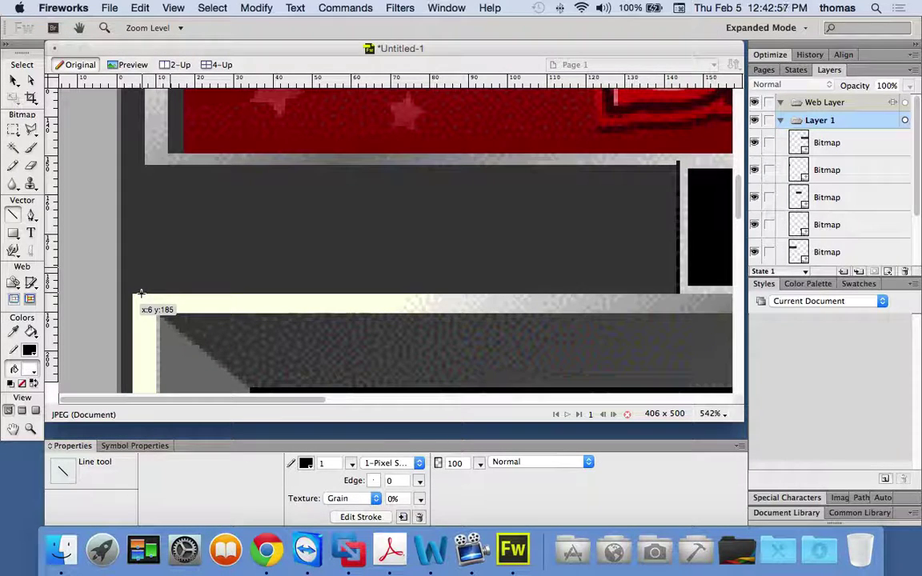
# - Draw a line up the dark panel's left edge and give it a 5 px stroke
pyautogui.moveTo(141, 294); pyautogui.dragTo(155, 165)
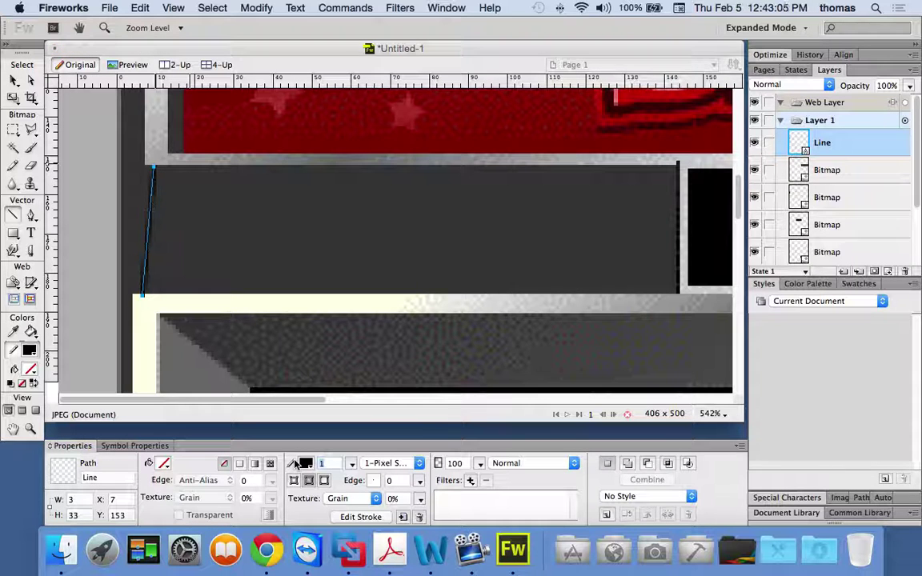
pyautogui.write('5')
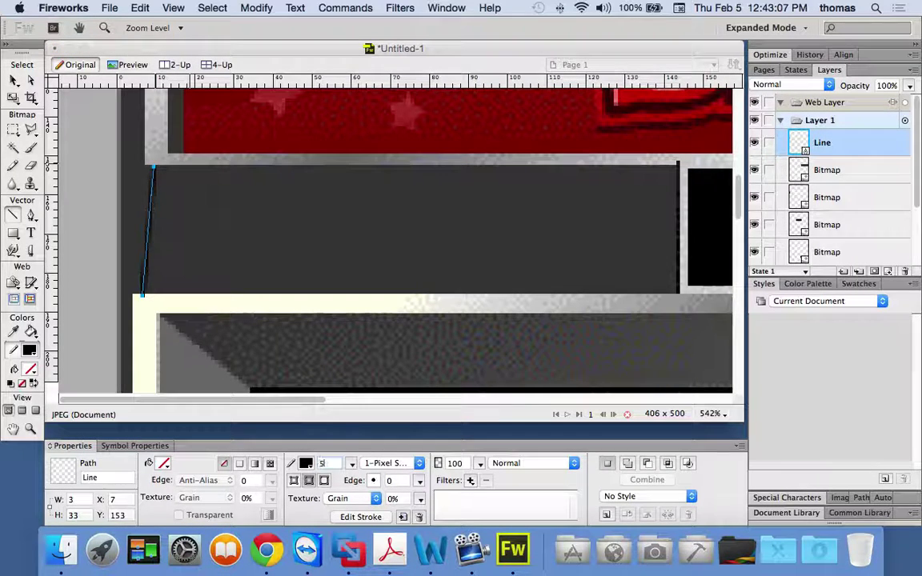
pyautogui.press('Return')
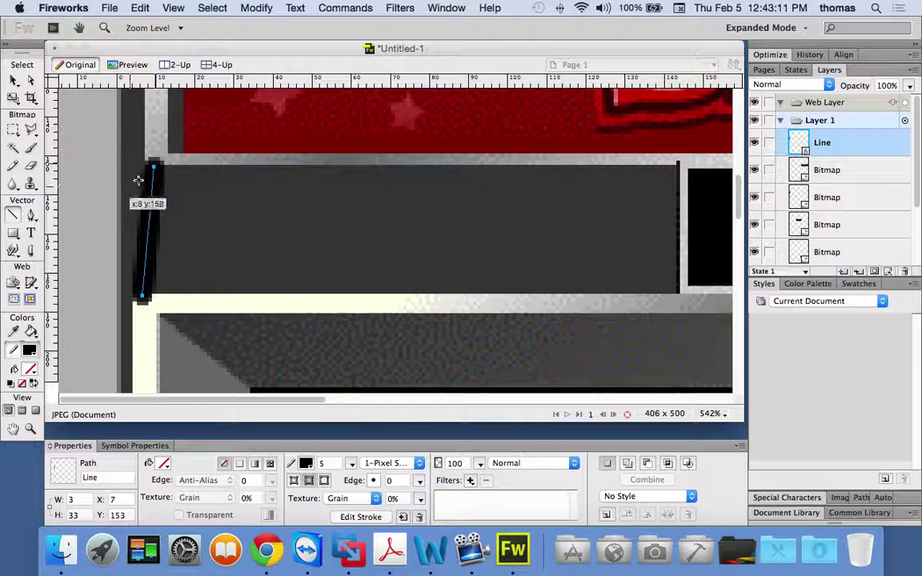
pyautogui.doubleClick(321, 462)
pyautogui.write('4')
pyautogui.press('Return')
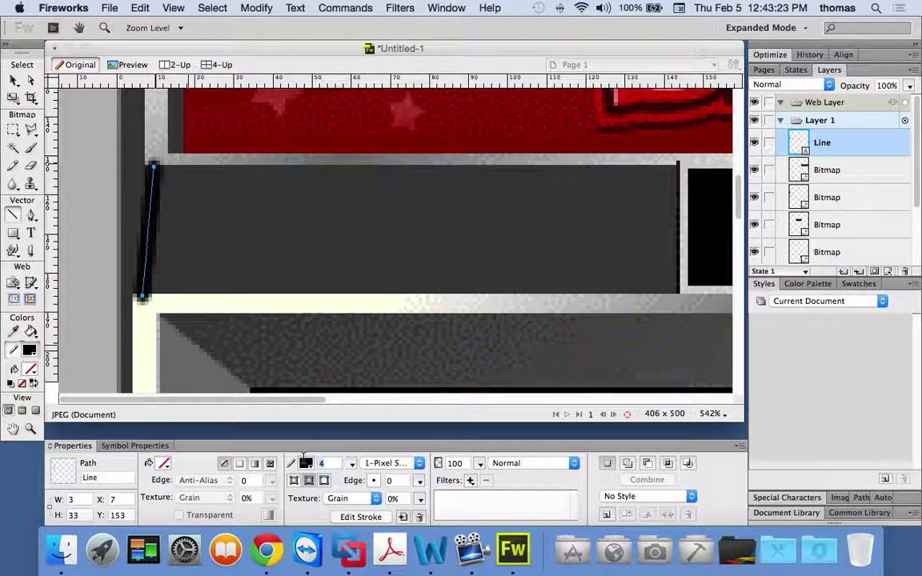
pyautogui.press('Return')
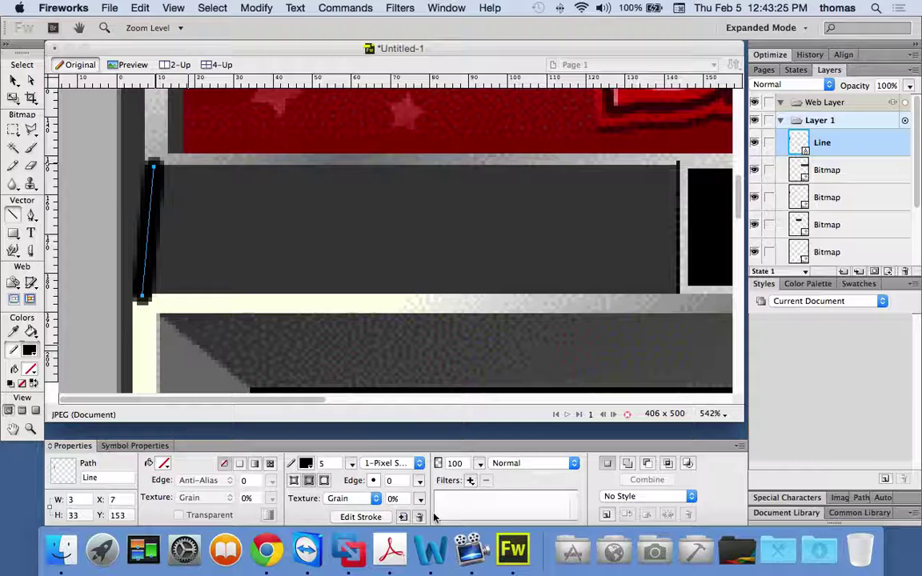
# - Try Hard Line and Hard Rounded strokes on the line before settling on Soft Line
pyautogui.click(417, 470)
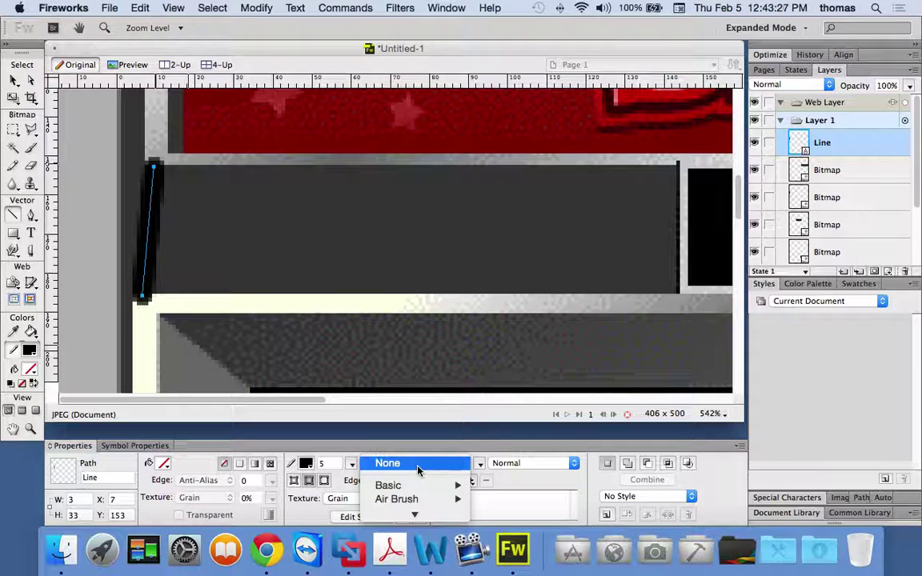
pyautogui.moveTo(427, 492)
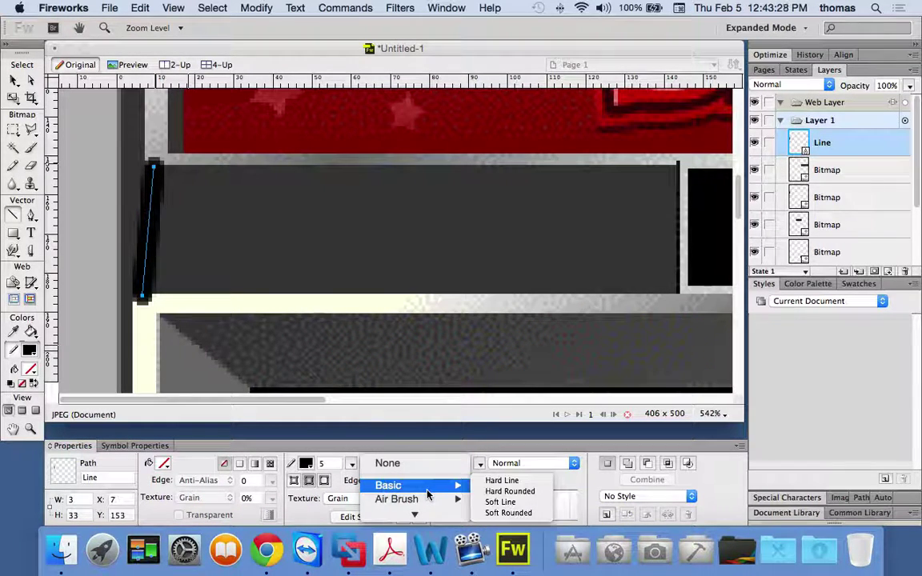
pyautogui.click(496, 481)
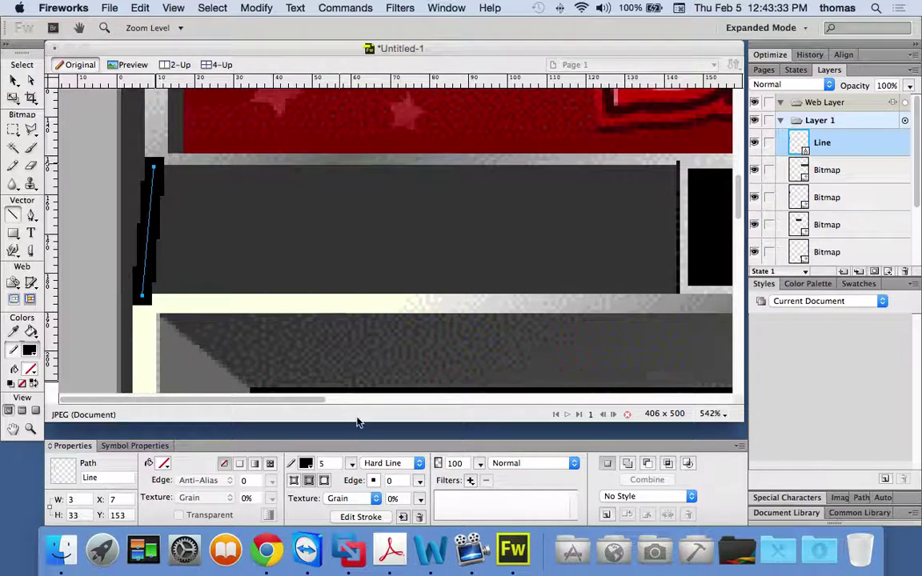
pyautogui.click(418, 465)
pyautogui.moveTo(432, 486)
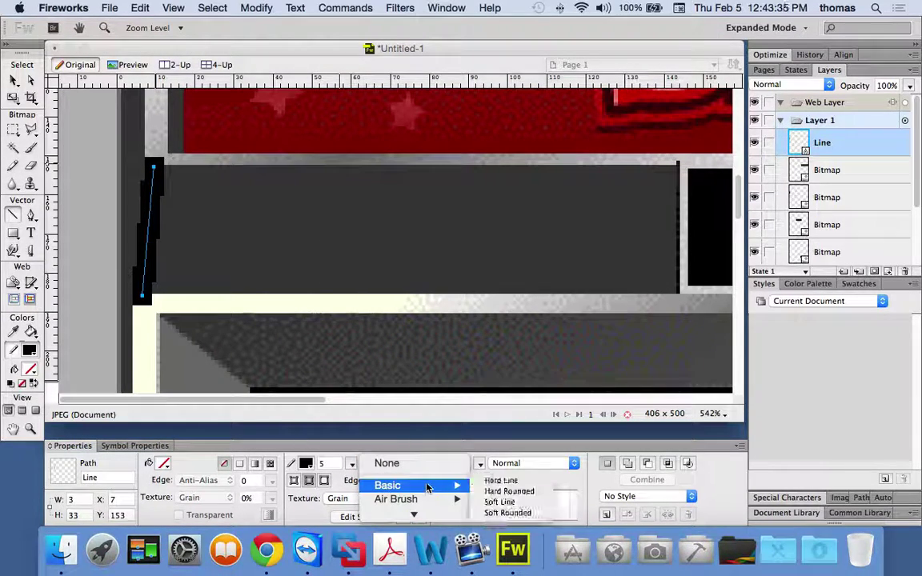
pyautogui.click(517, 493)
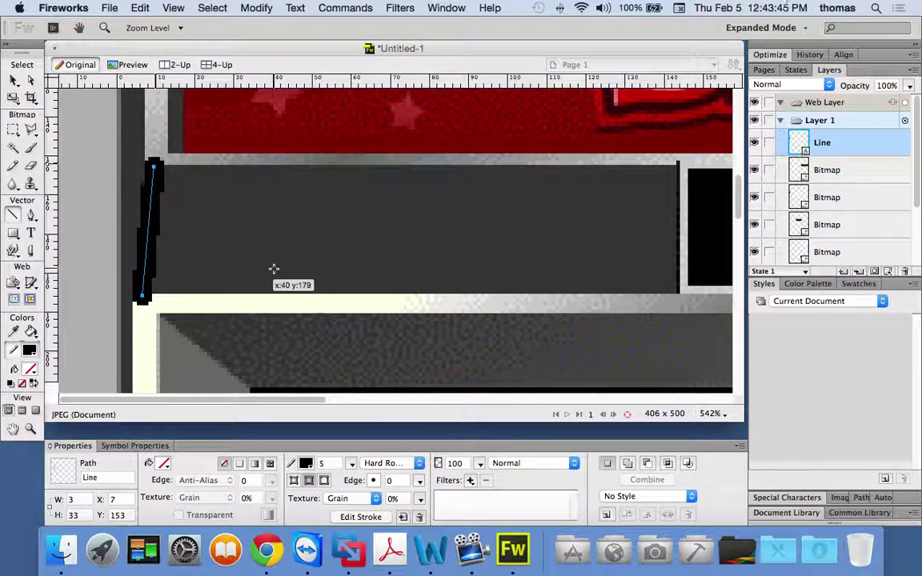
pyautogui.click(418, 463)
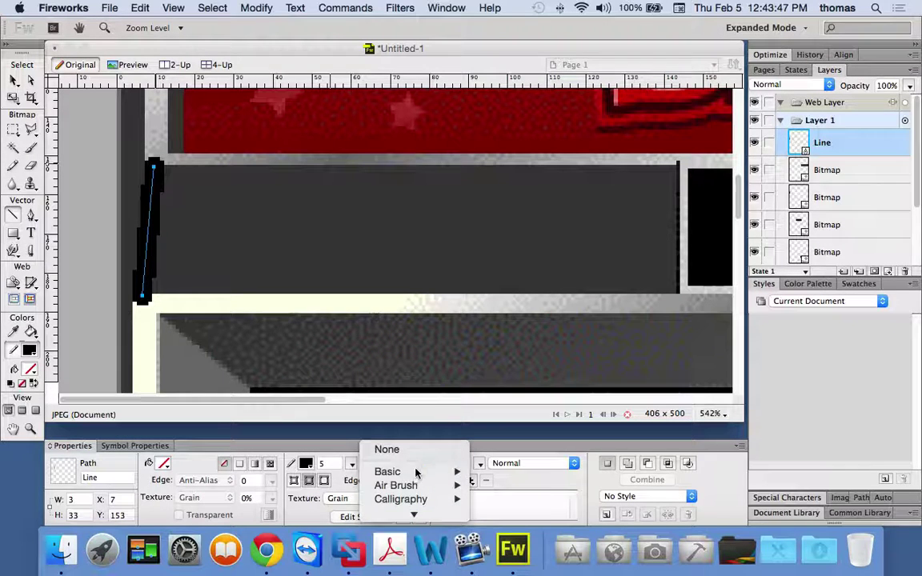
pyautogui.moveTo(409, 471)
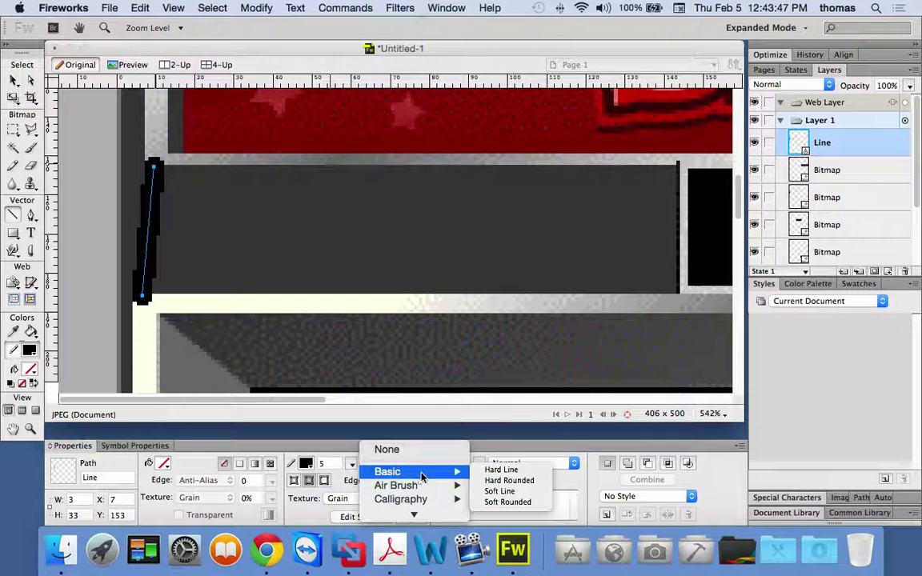
pyautogui.click(506, 491)
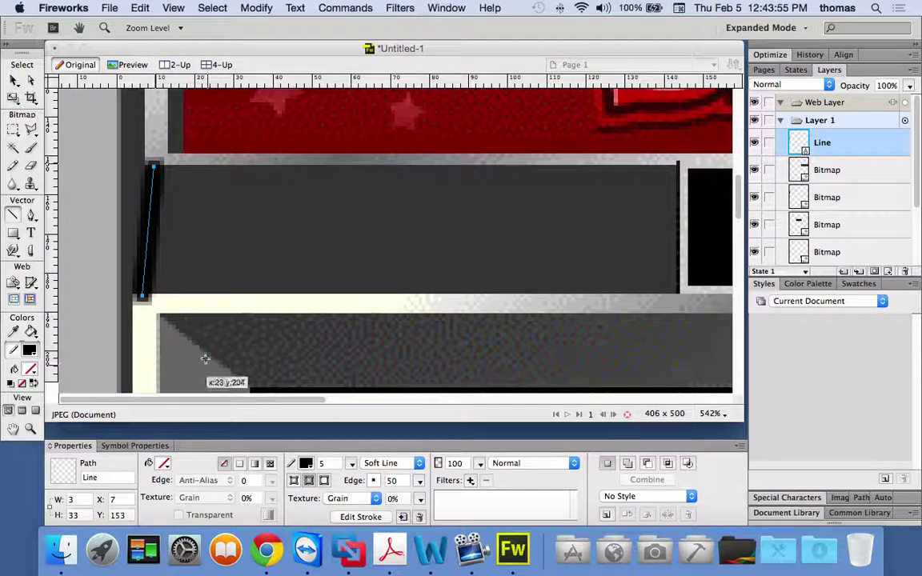
# - Apply a 1-Pixel Hard pencil stroke at size 5, then switch it to Colored Pencil
pyautogui.click(419, 464)
pyautogui.moveTo(425, 490)
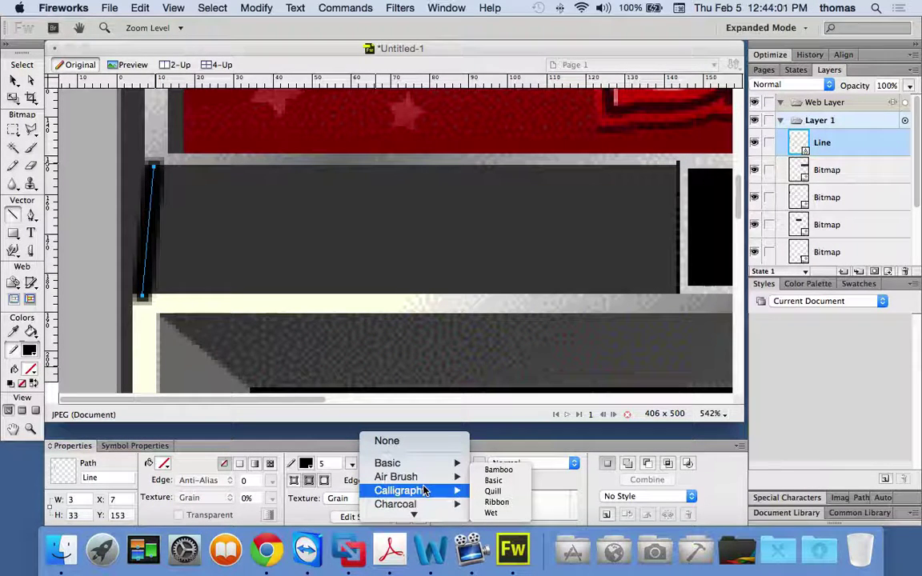
pyautogui.moveTo(414, 512)
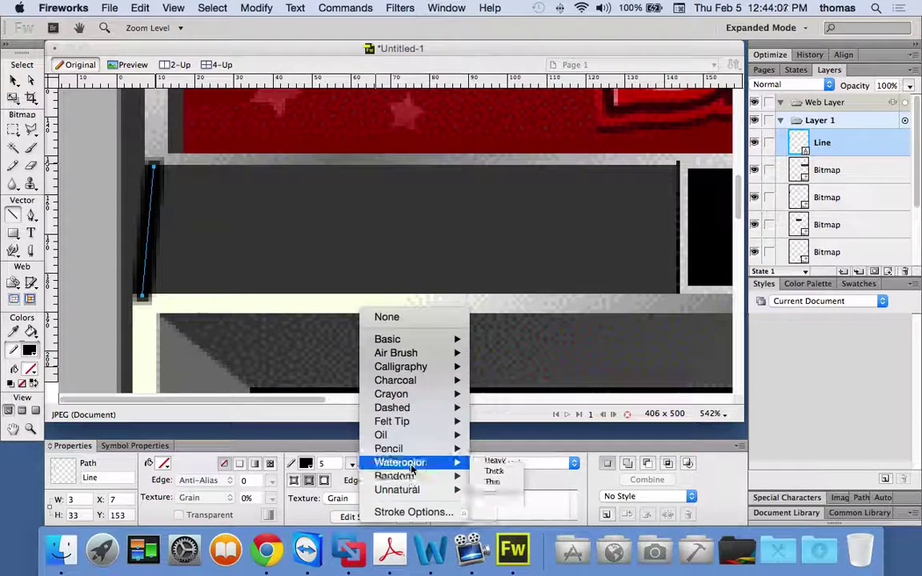
pyautogui.moveTo(411, 341)
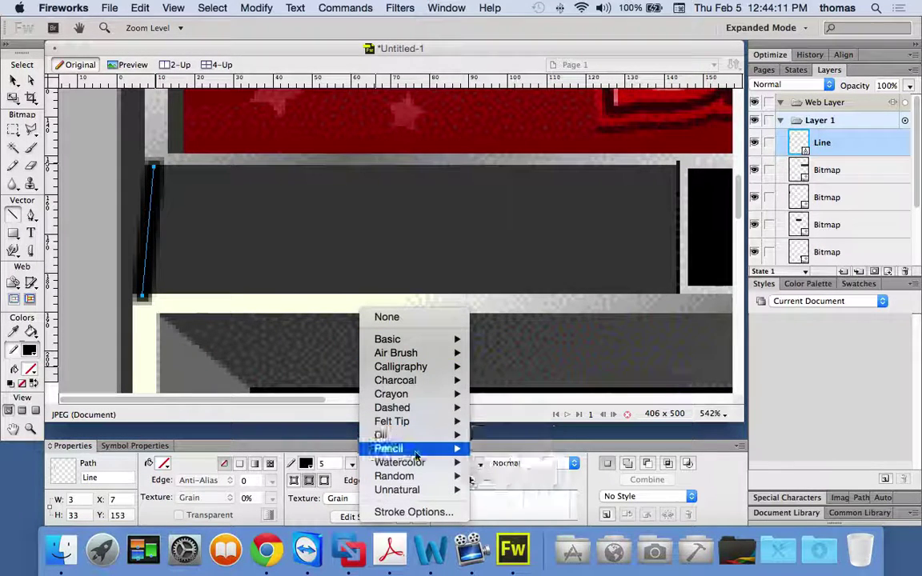
pyautogui.moveTo(416, 453)
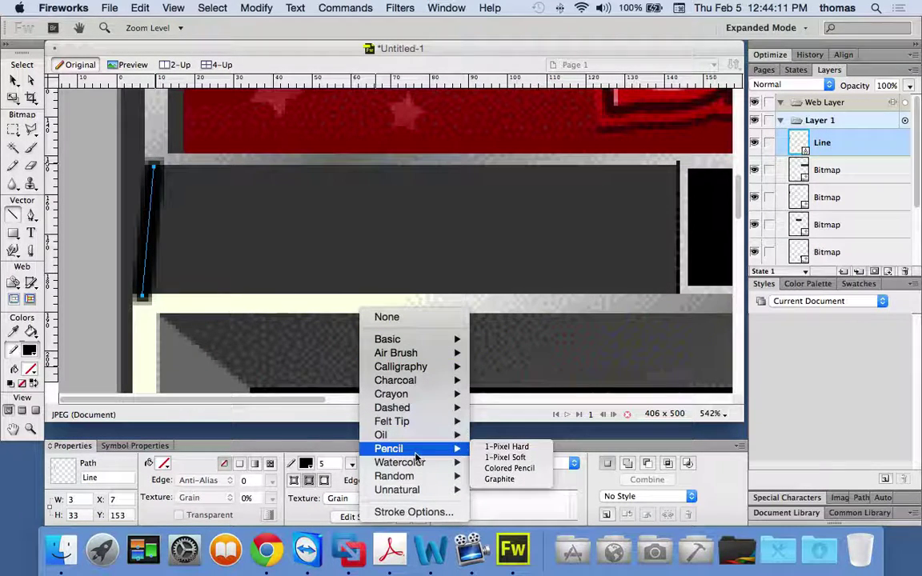
pyautogui.click(507, 447)
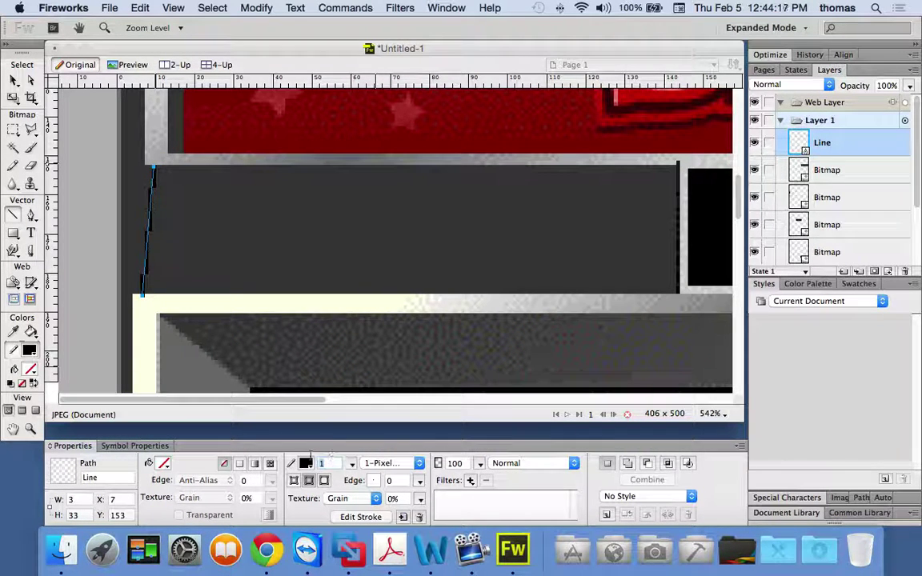
pyautogui.write('5')
pyautogui.press('Return')
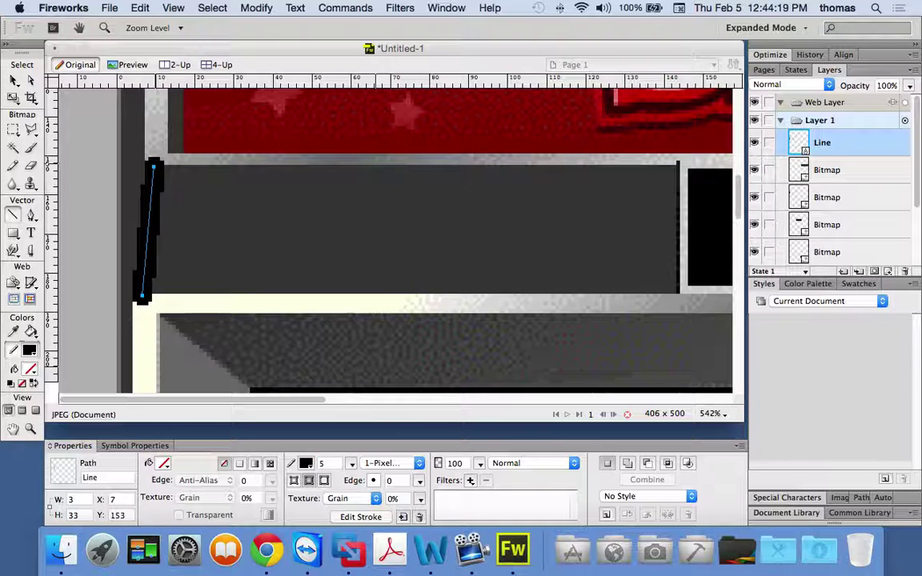
pyautogui.click(420, 467)
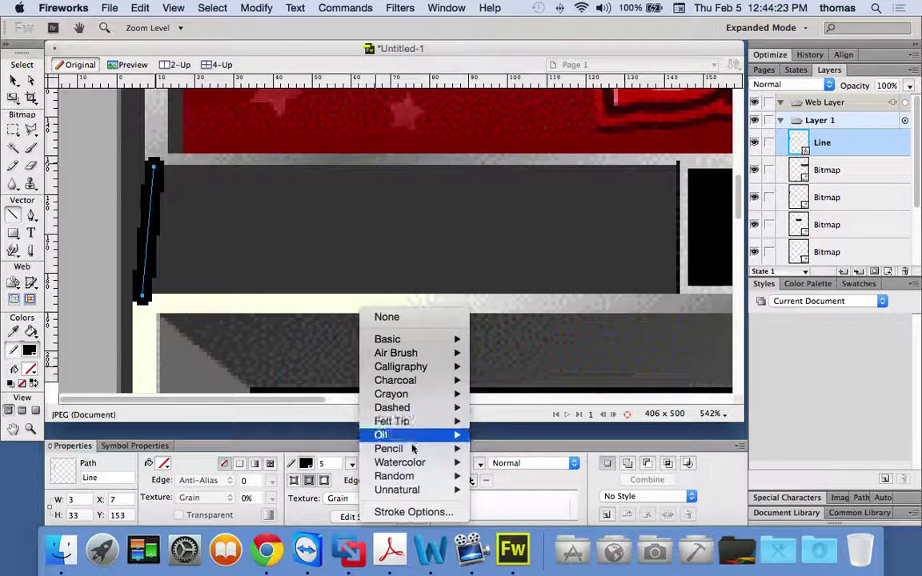
pyautogui.moveTo(412, 448)
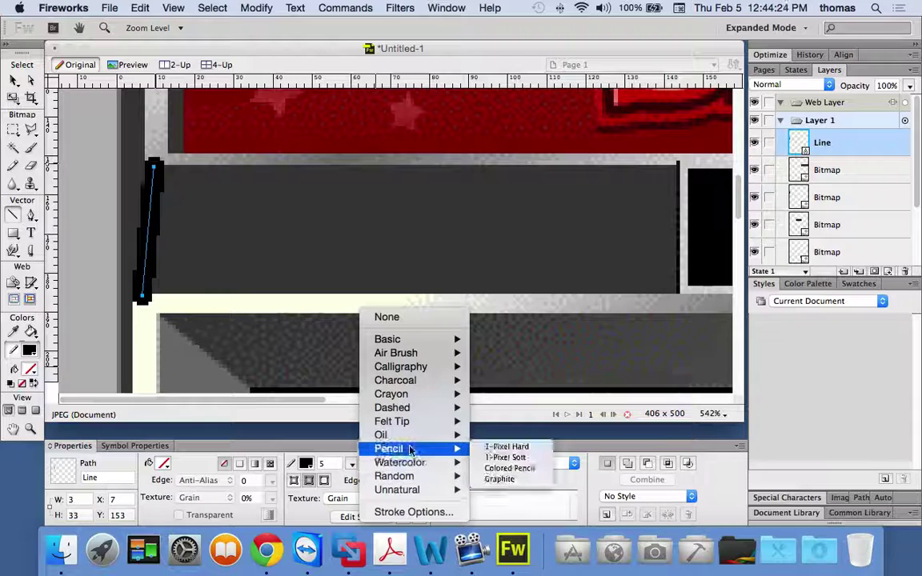
pyautogui.click(514, 469)
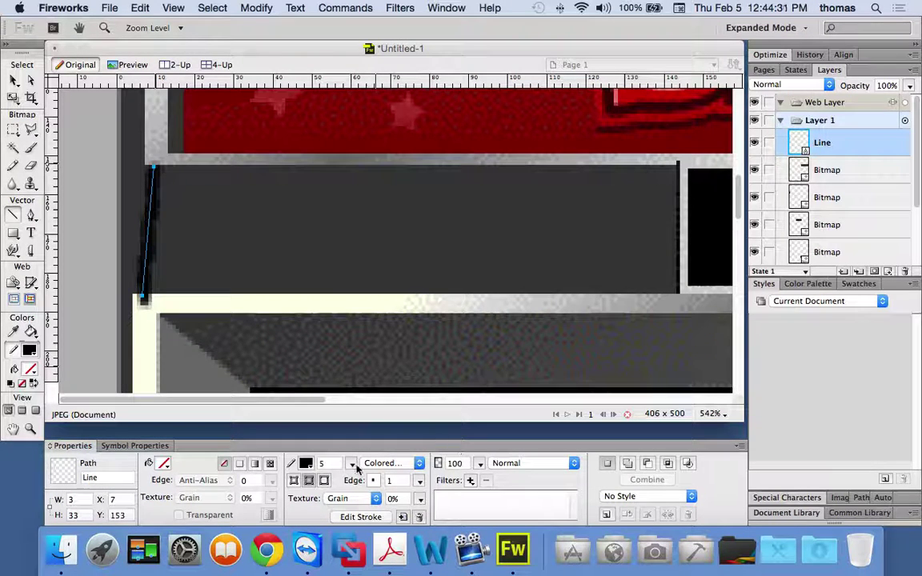
pyautogui.click(324, 463)
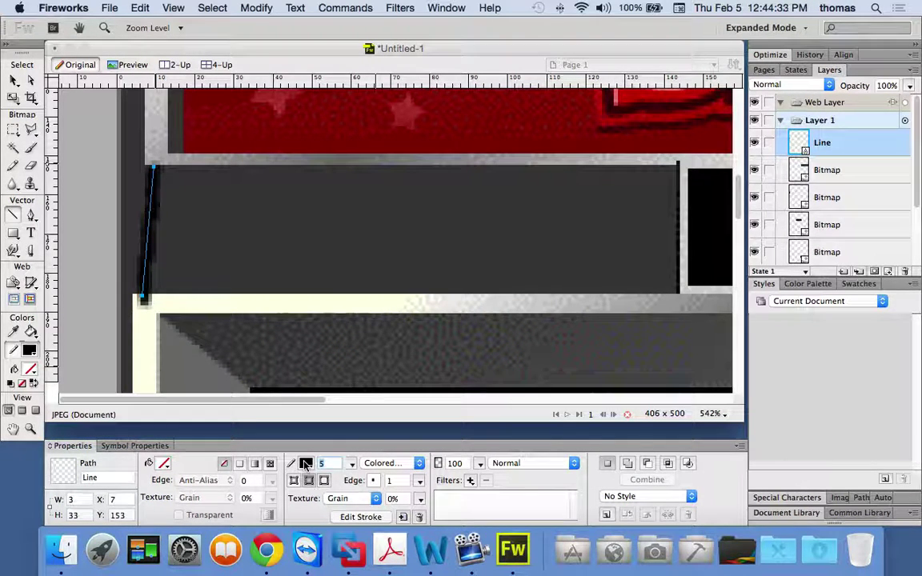
# - Adjust the line's bottom end to a slight slant and commit it
pyautogui.write('7')
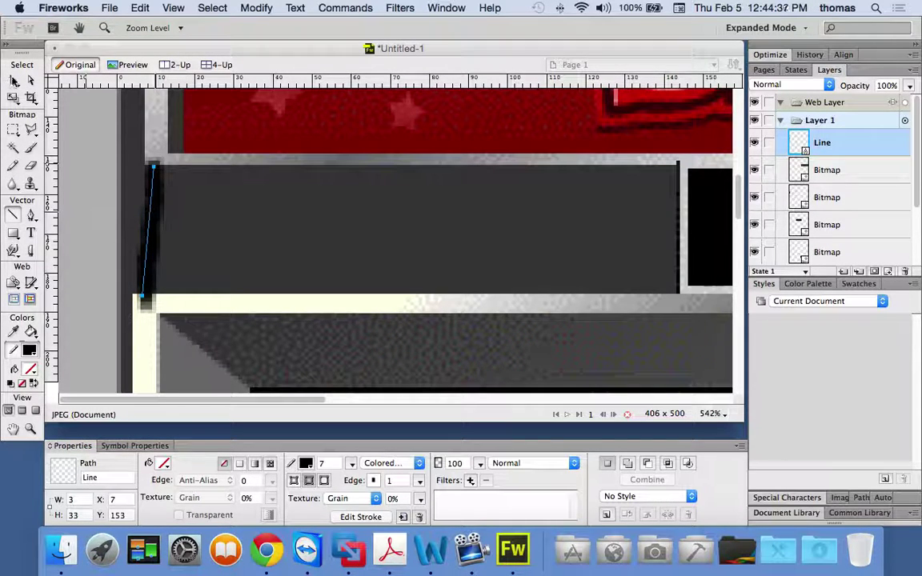
pyautogui.write('v')
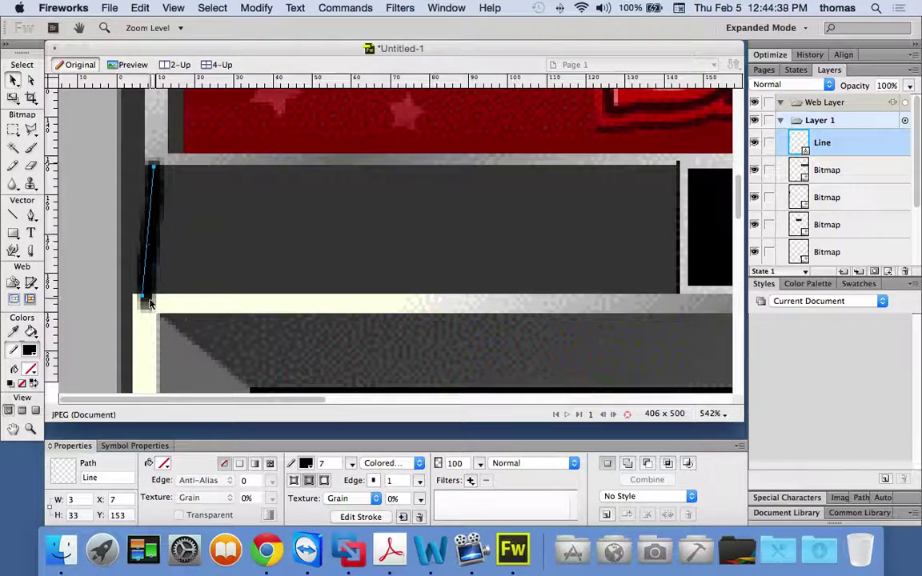
pyautogui.write('q')
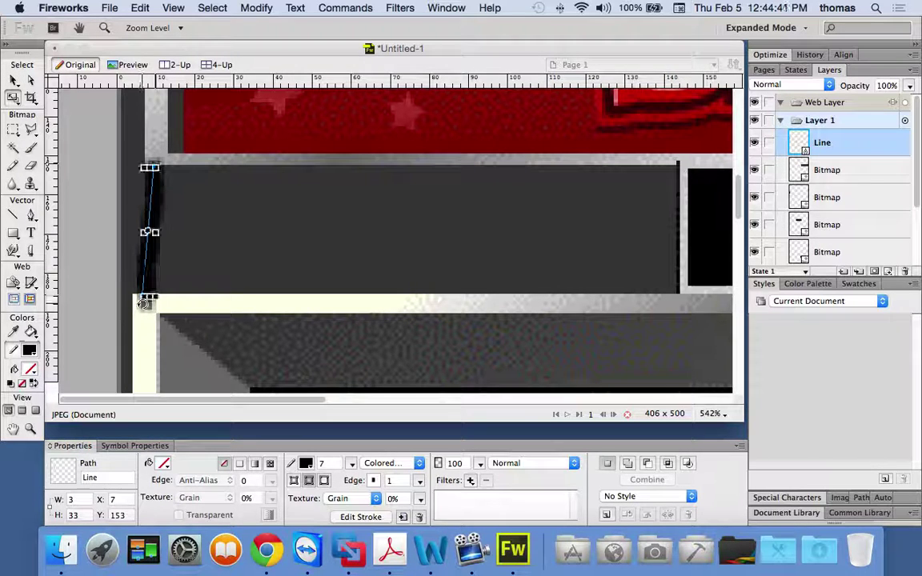
pyautogui.moveTo(147, 298); pyautogui.dragTo(149, 294)
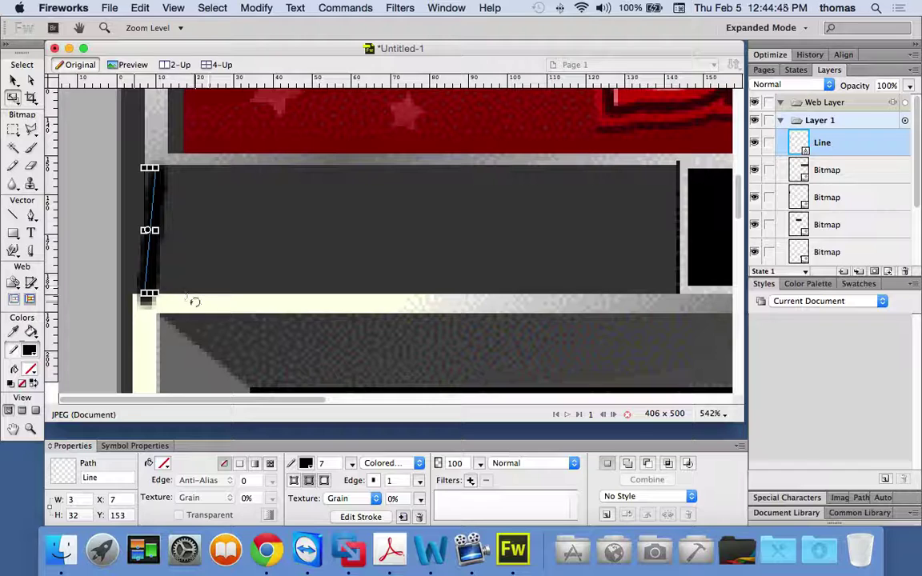
pyautogui.press('Return')
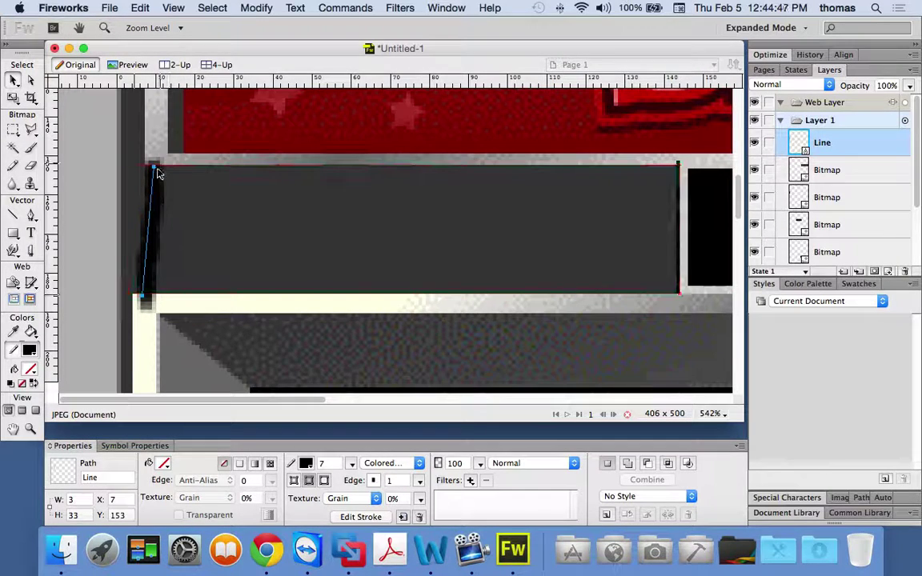
# - Give the line a 5 px 1-Pixel Soft pencil stroke in the sampled grey frame colour
pyautogui.click(420, 465)
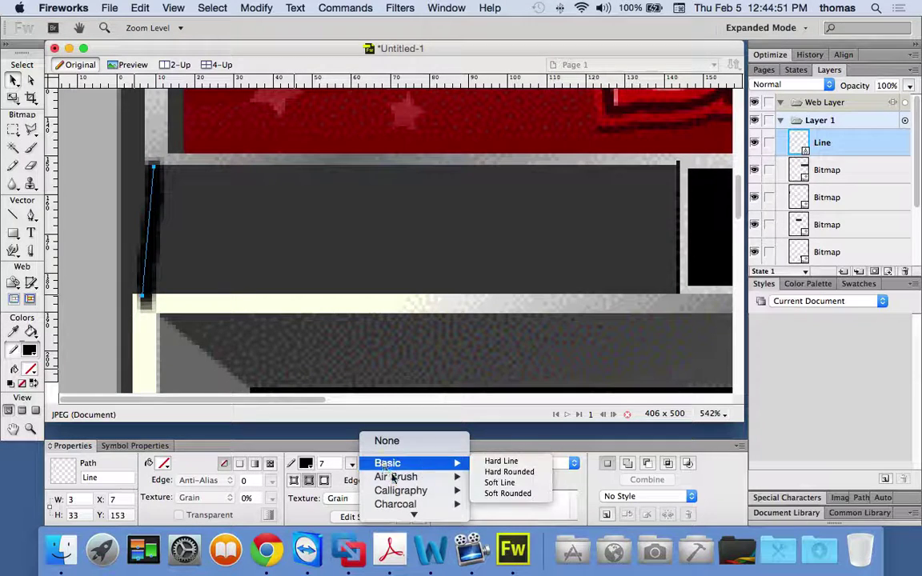
pyautogui.press('Escape')
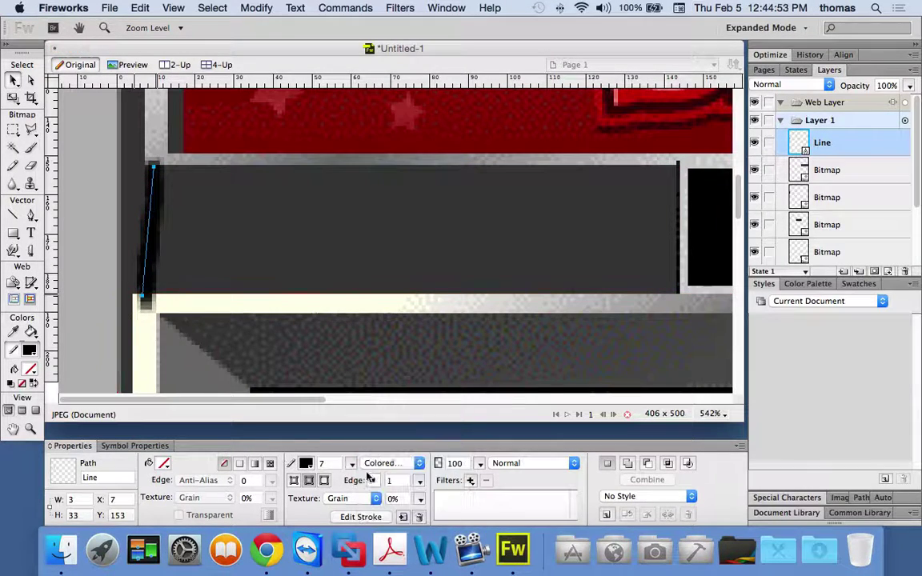
pyautogui.click(419, 464)
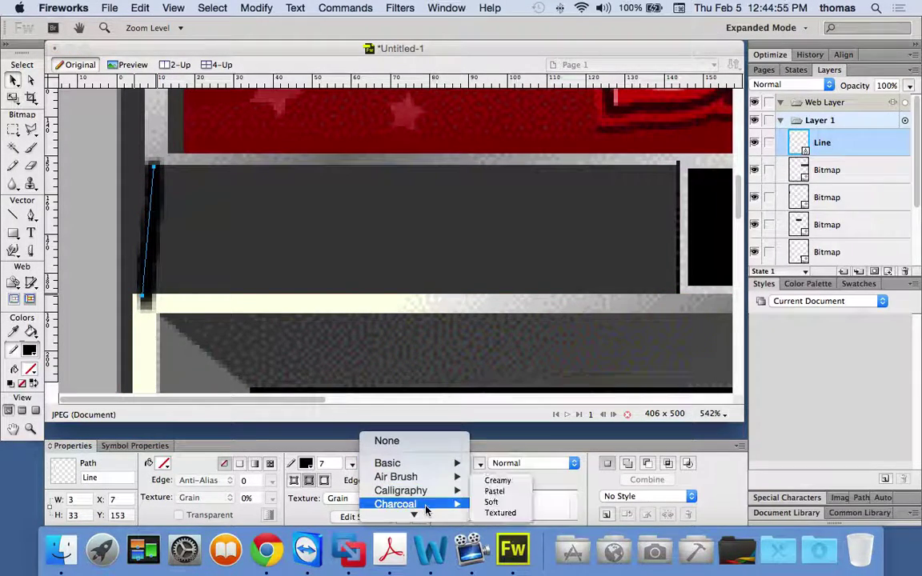
pyautogui.moveTo(413, 478)
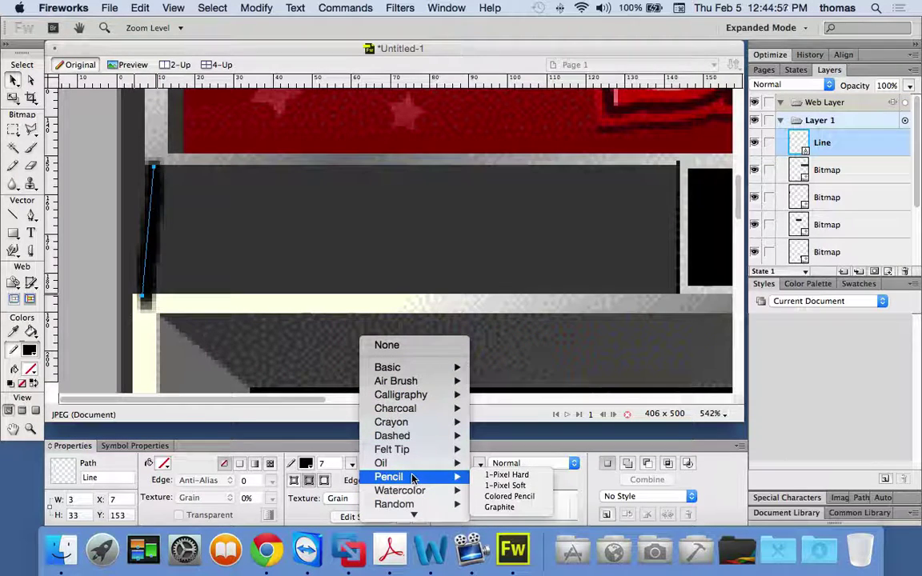
pyautogui.click(514, 485)
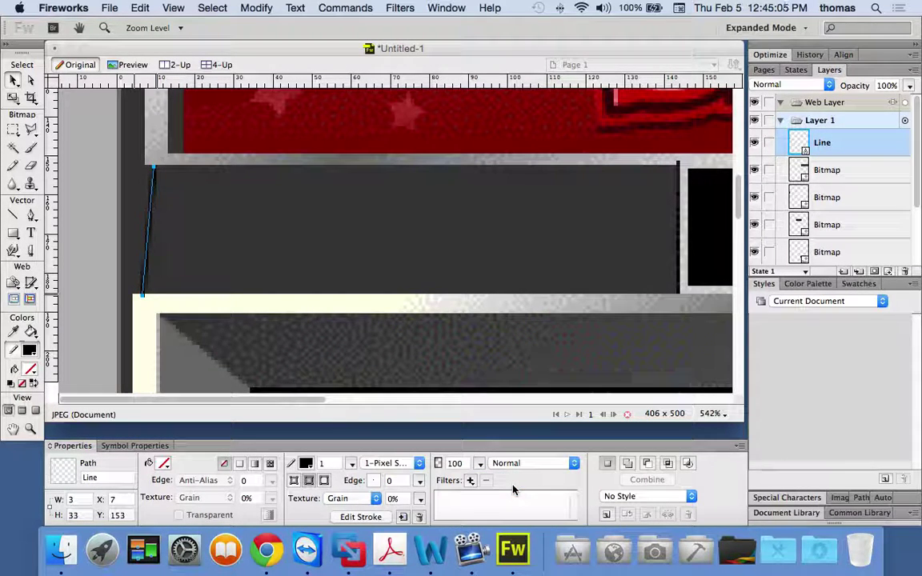
pyautogui.click(322, 465)
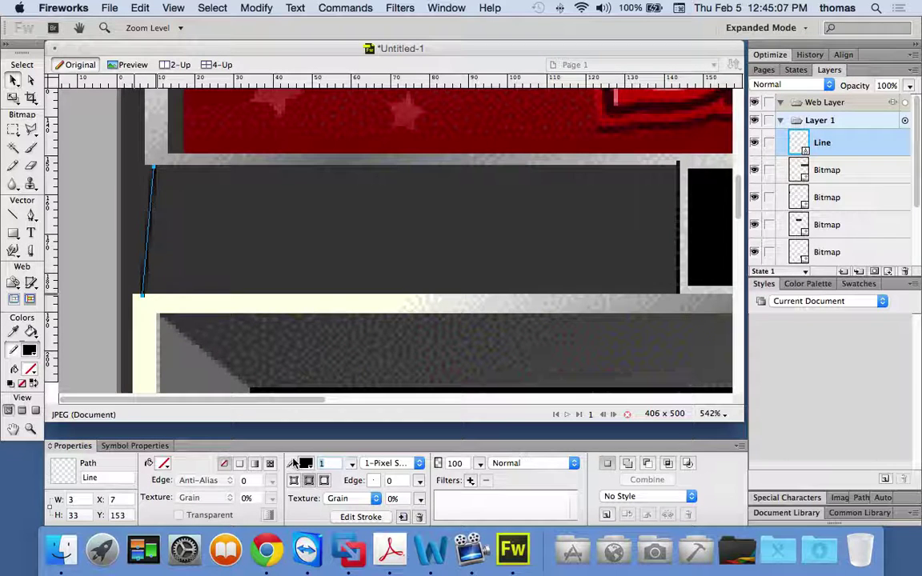
pyautogui.write('5')
pyautogui.press('Return')
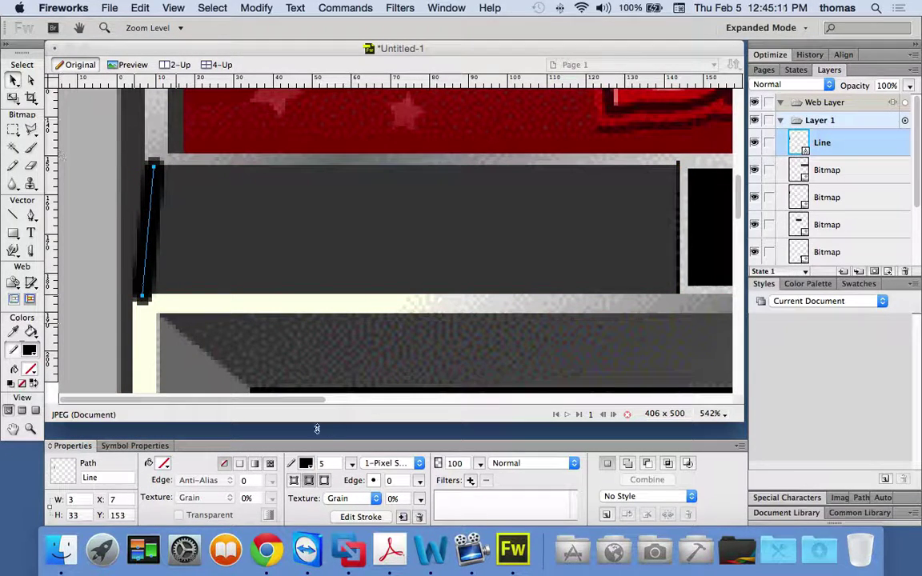
pyautogui.click(306, 465)
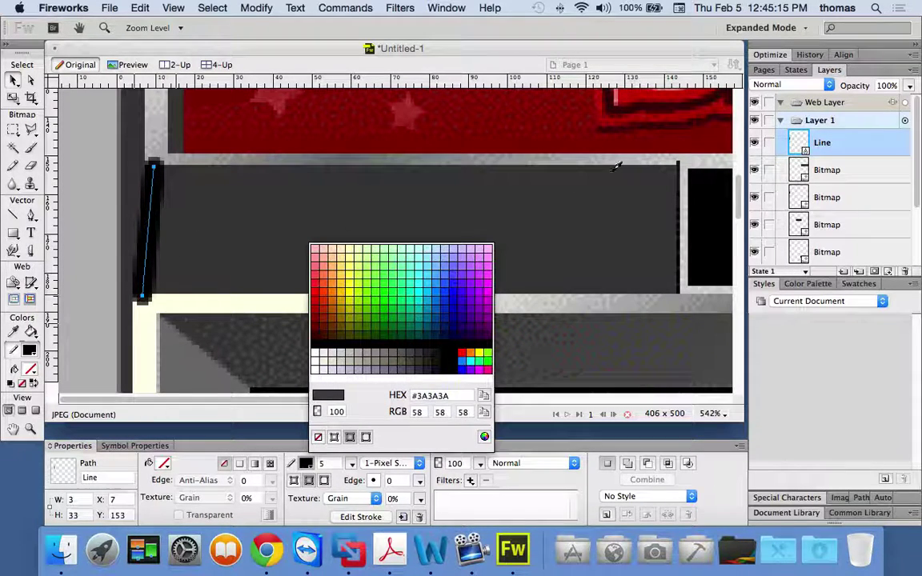
pyautogui.click(534, 300)
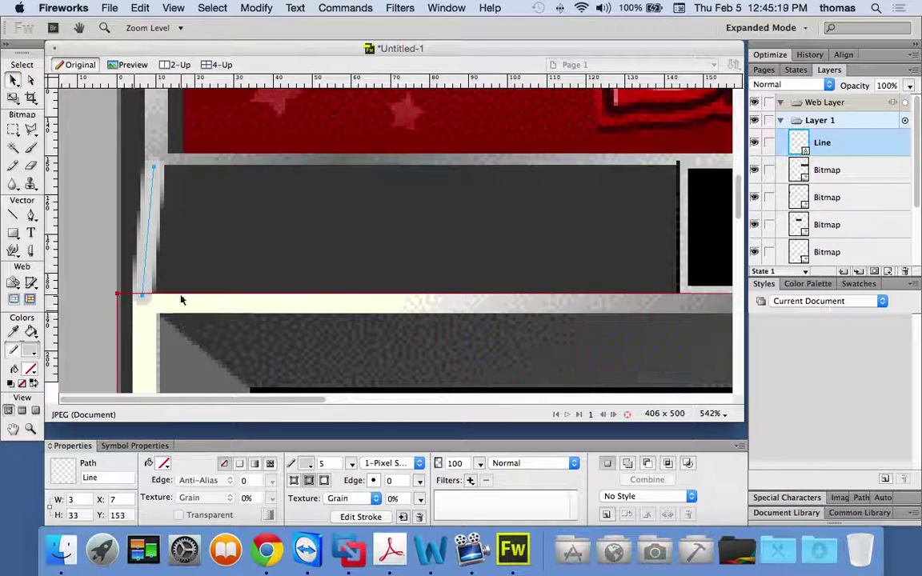
# - Select the soft grey Line object on the dark panel's left edge and delete it
pyautogui.scroll(5, 172, 160)
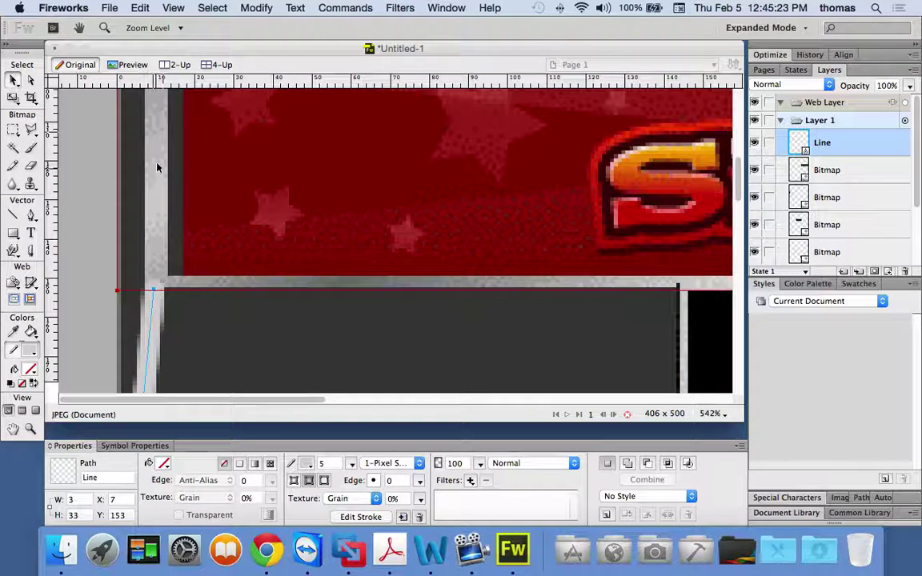
pyautogui.scroll(-2, 200, 257)
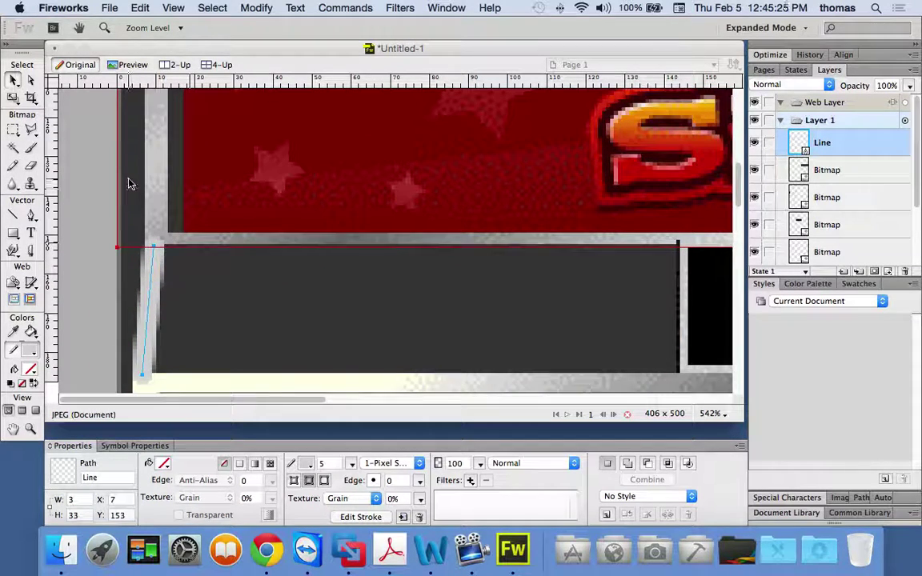
pyautogui.scroll(3, 169, 148)
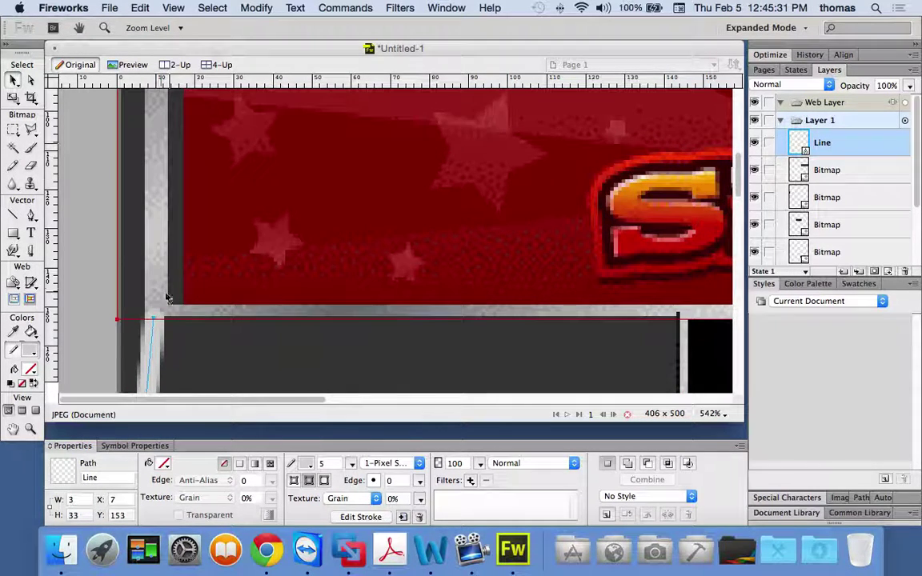
pyautogui.scroll(-4, 168, 296)
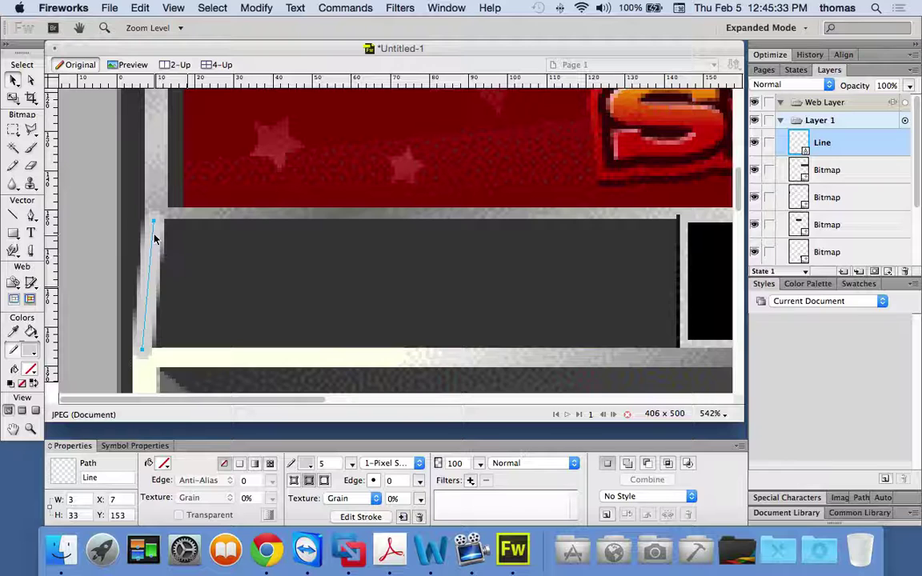
pyautogui.click(145, 285)
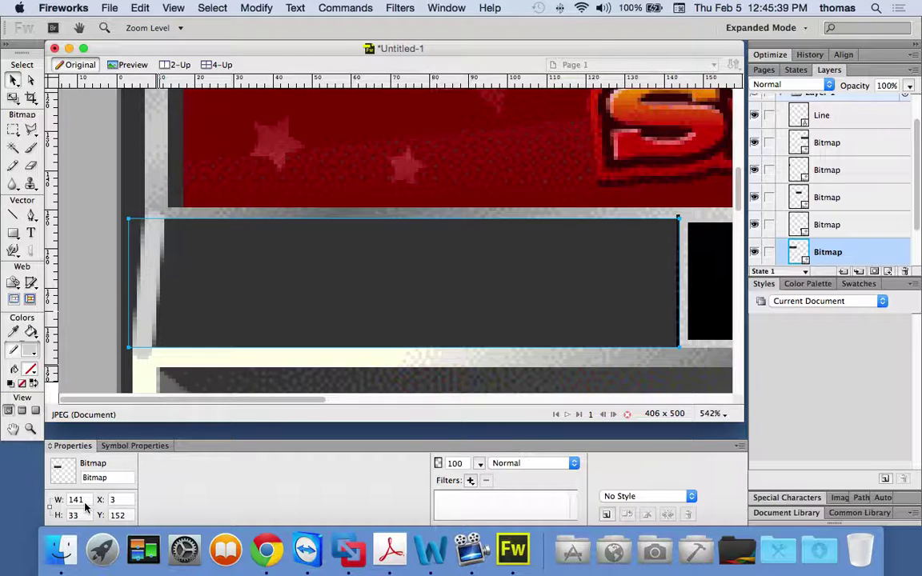
pyautogui.click(151, 240)
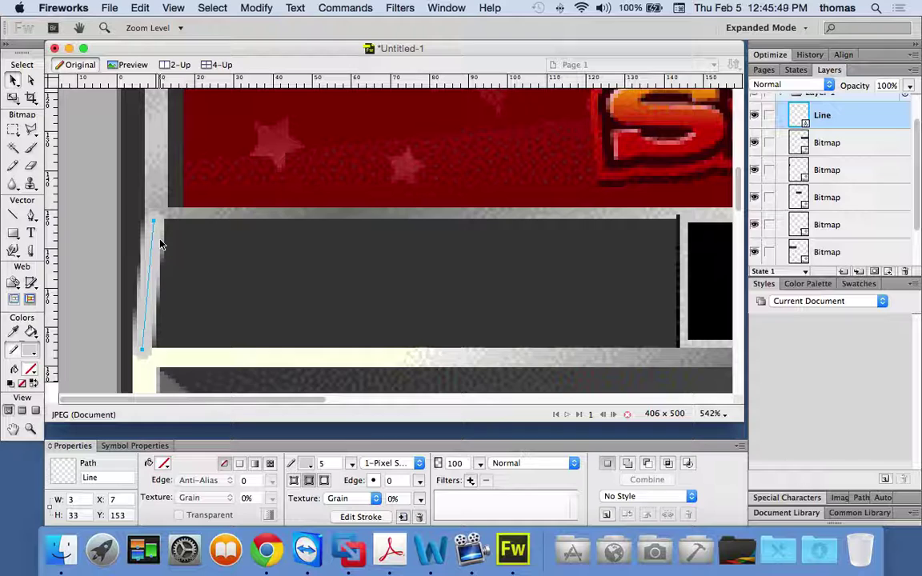
pyautogui.click(140, 247)
pyautogui.click(152, 247)
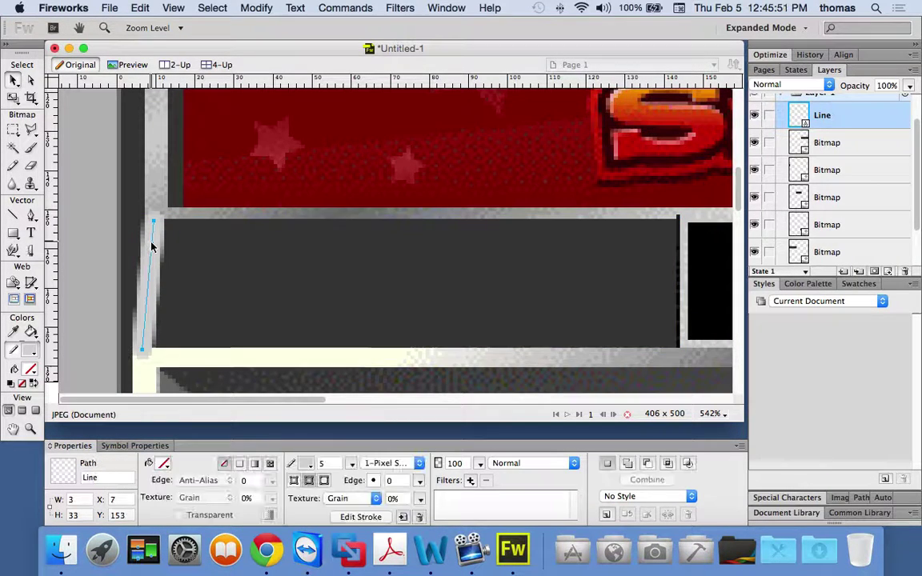
pyautogui.press('Delete')
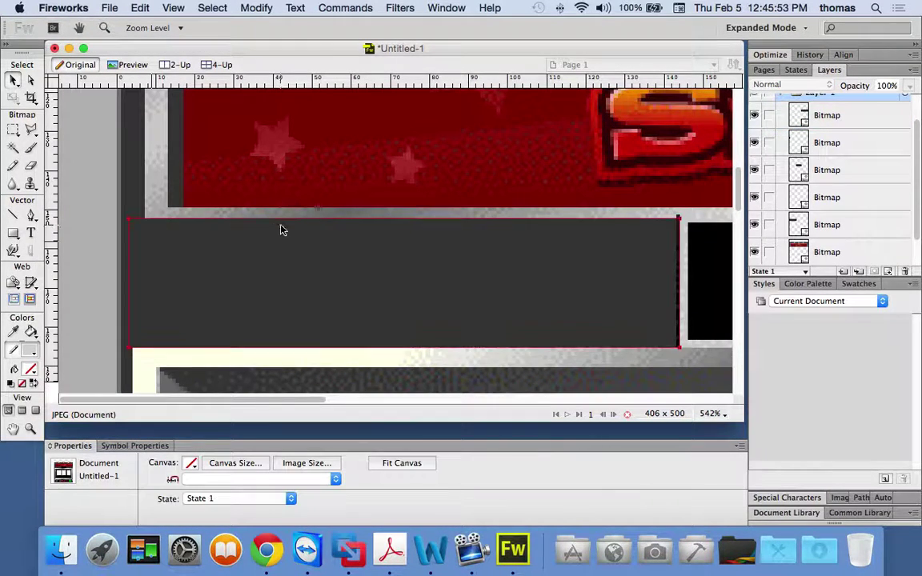
# - Marquee a thin strip along the frame's left edge and zoom in on it
pyautogui.scroll(5, 277, 227)
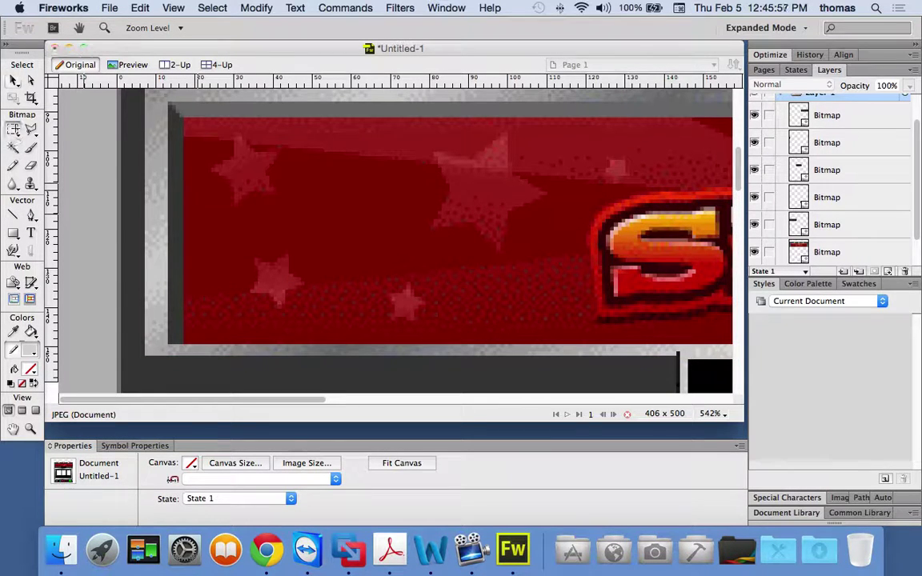
pyautogui.click(13, 128)
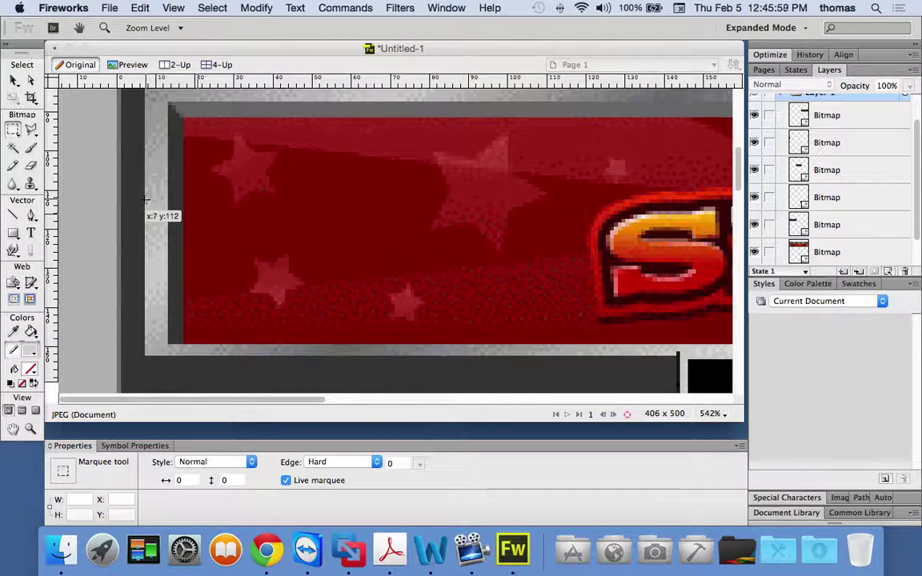
pyautogui.moveTo(144, 199); pyautogui.dragTo(133, 292)
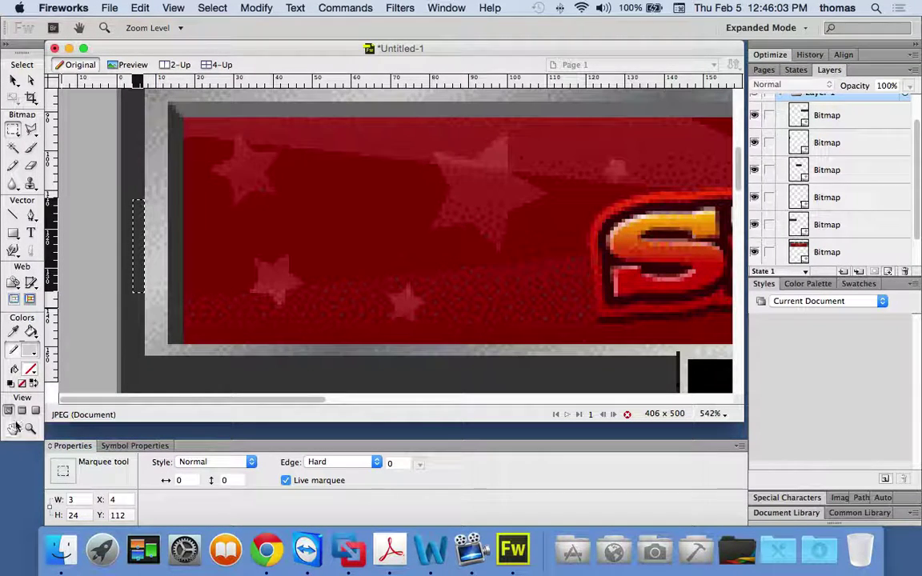
pyautogui.click(30, 428)
pyautogui.moveTo(95, 188); pyautogui.dragTo(192, 335)
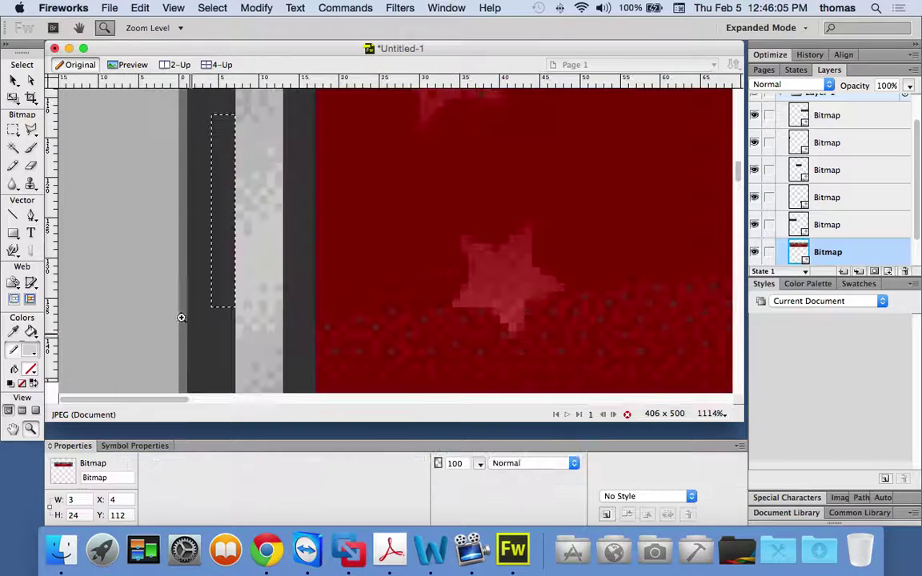
# - Redraw a roughly 6×28 marquee over the light grey strip beside the red banner
pyautogui.click(12, 130)
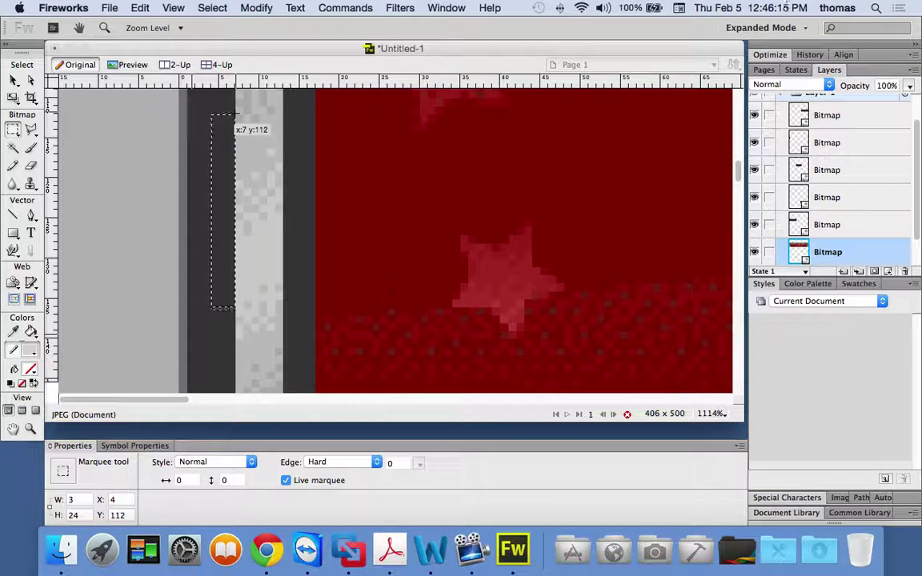
pyautogui.moveTo(228, 105); pyautogui.dragTo(280, 362)
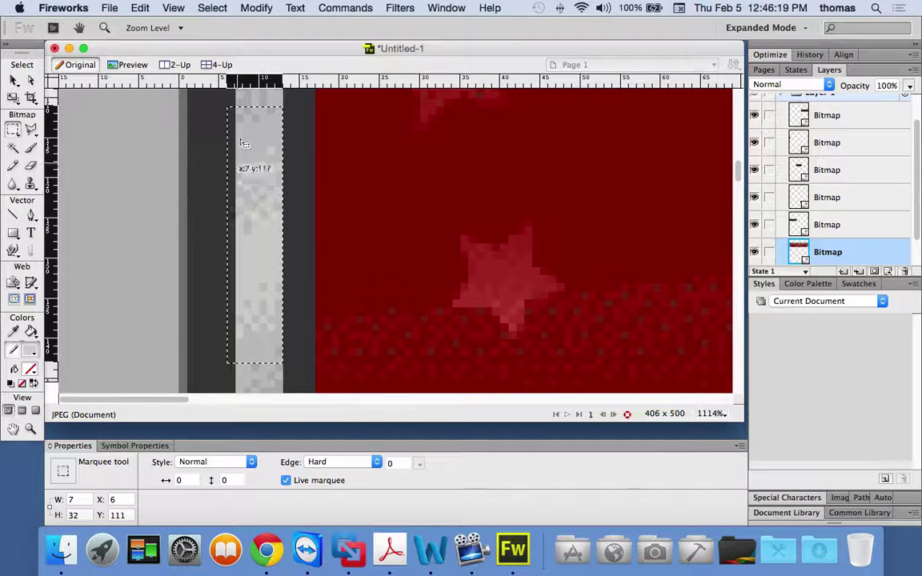
pyautogui.click(238, 115)
pyautogui.moveTo(235, 112); pyautogui.dragTo(278, 328)
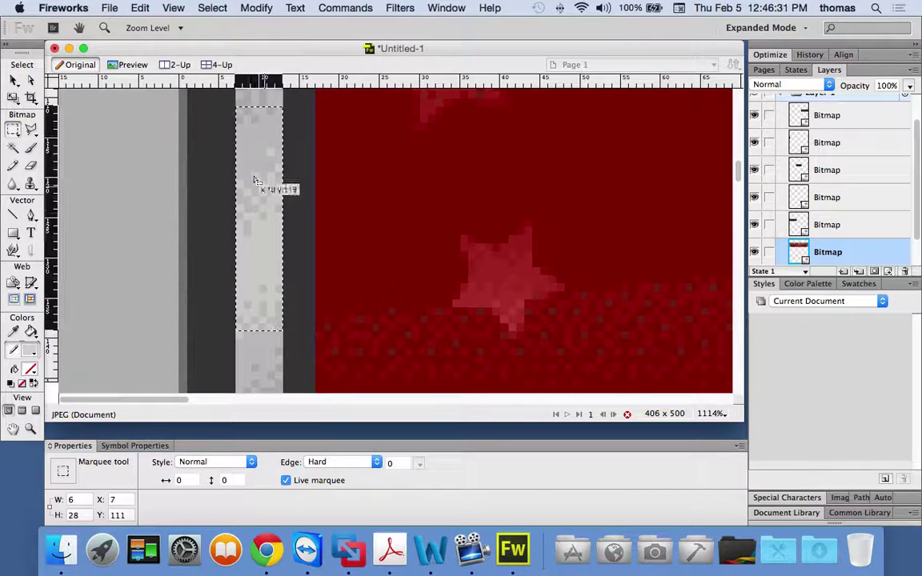
pyautogui.scroll(3, 270, 223)
pyautogui.scroll(-2, 288, 226)
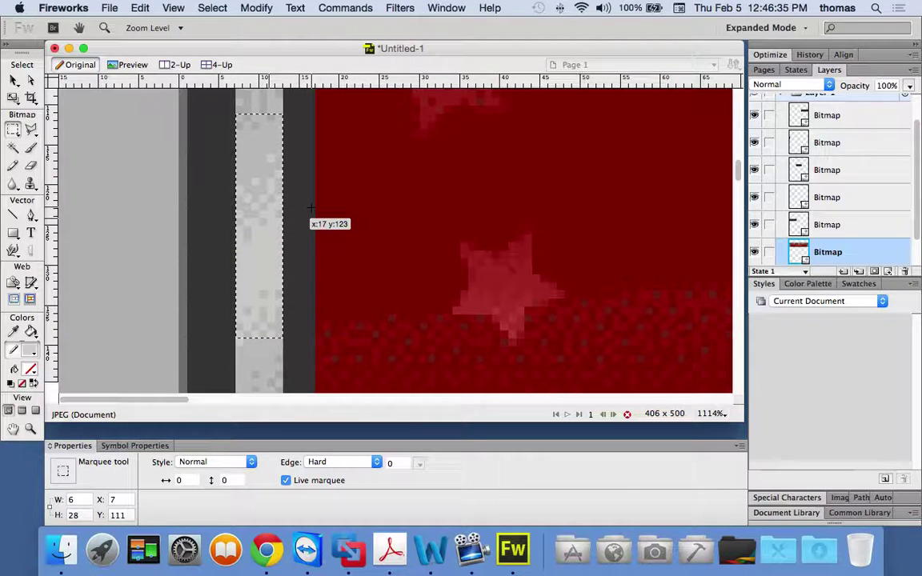
pyautogui.scroll(-10, 330, 227)
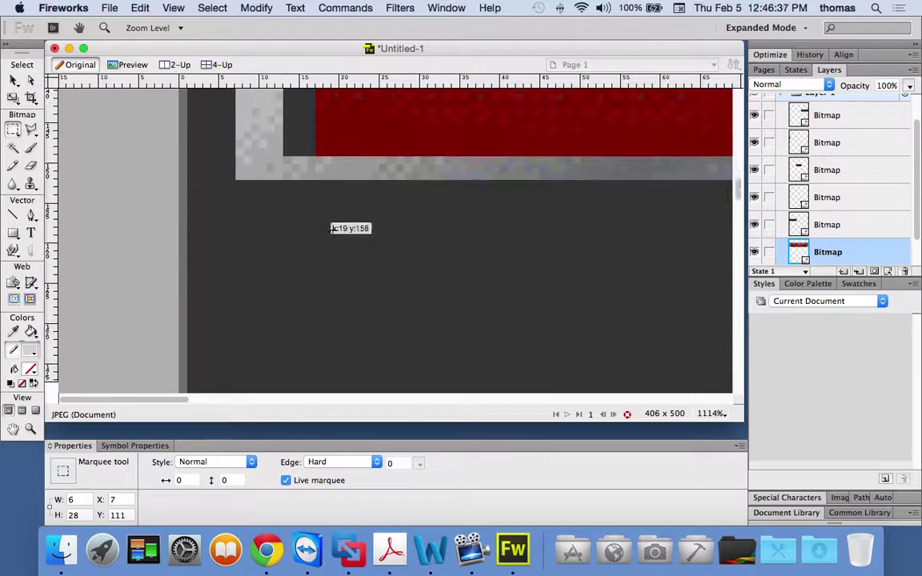
pyautogui.scroll(3, 325, 270)
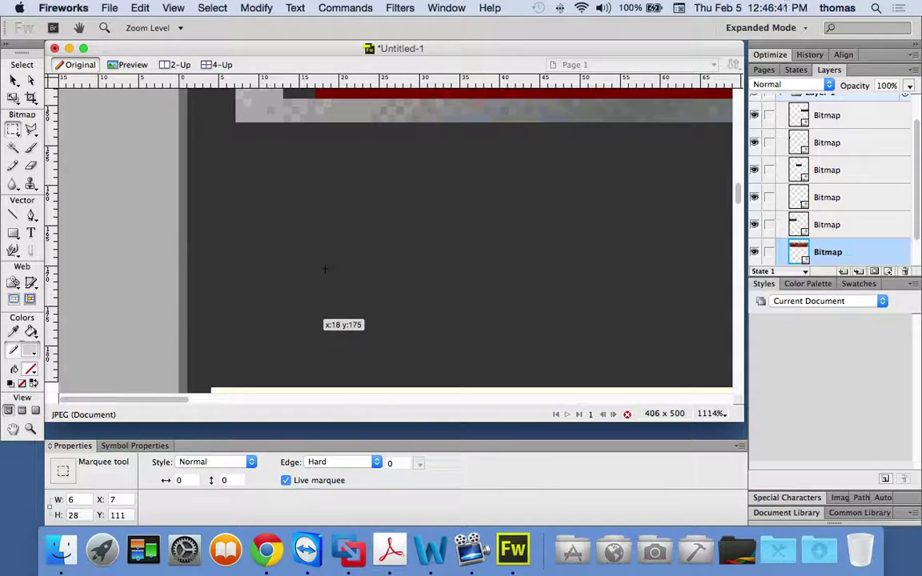
# - Paste a copy of the grey edge strip and place it at X 7 at the dark panel's left end
pyautogui.click(13, 80)
pyautogui.click(256, 239)
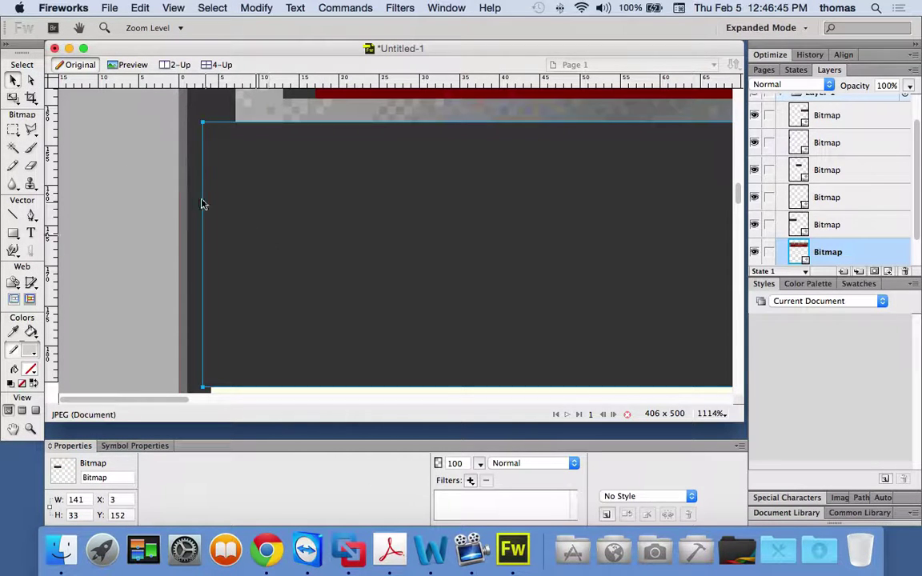
pyautogui.click(144, 212)
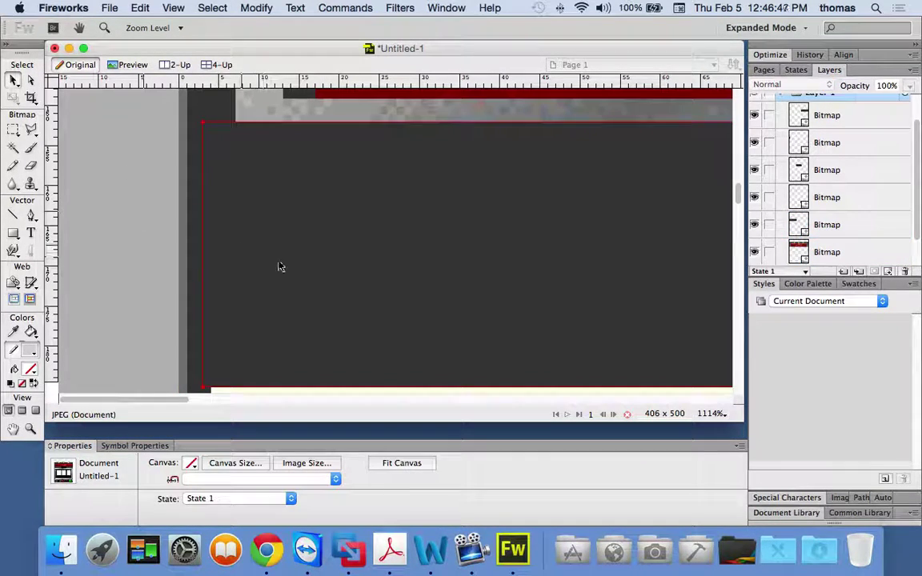
pyautogui.press('super+v')
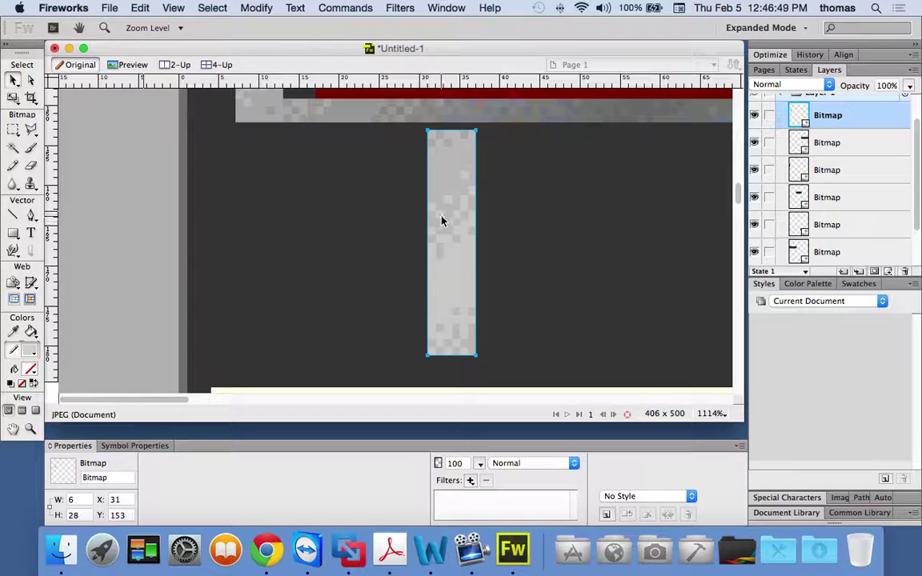
pyautogui.moveTo(442, 221); pyautogui.dragTo(247, 209)
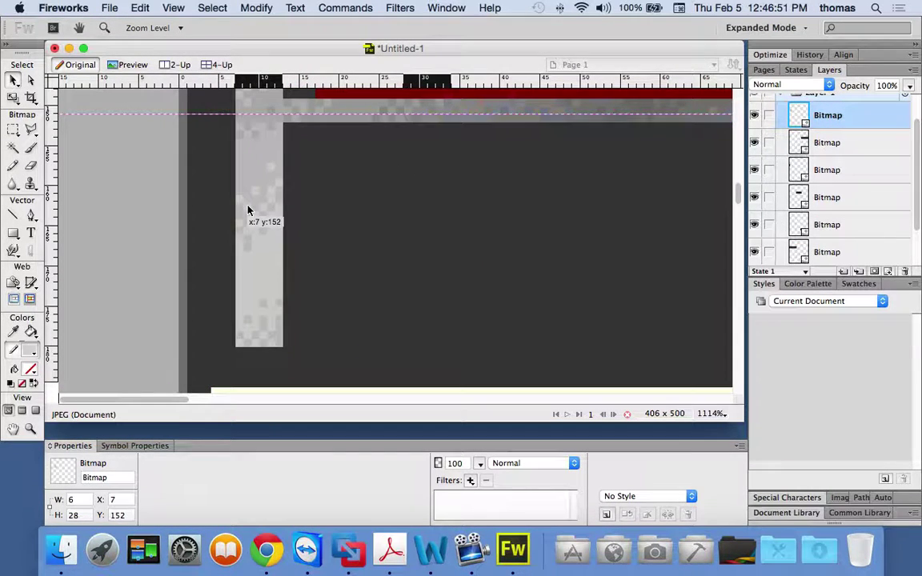
# - Stretch the grey strip down to 33 px tall with the Scale tool
pyautogui.click(14, 98)
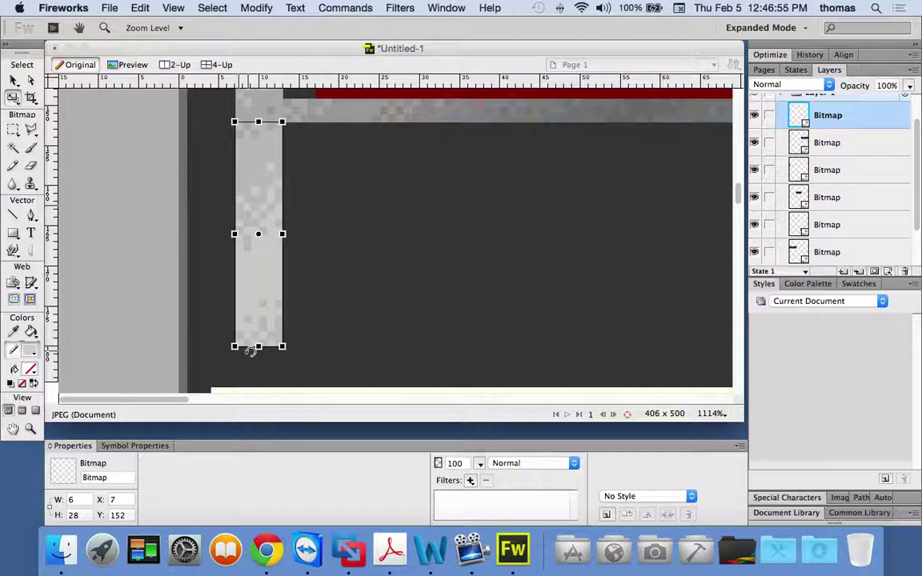
pyautogui.moveTo(259, 347); pyautogui.dragTo(258, 373)
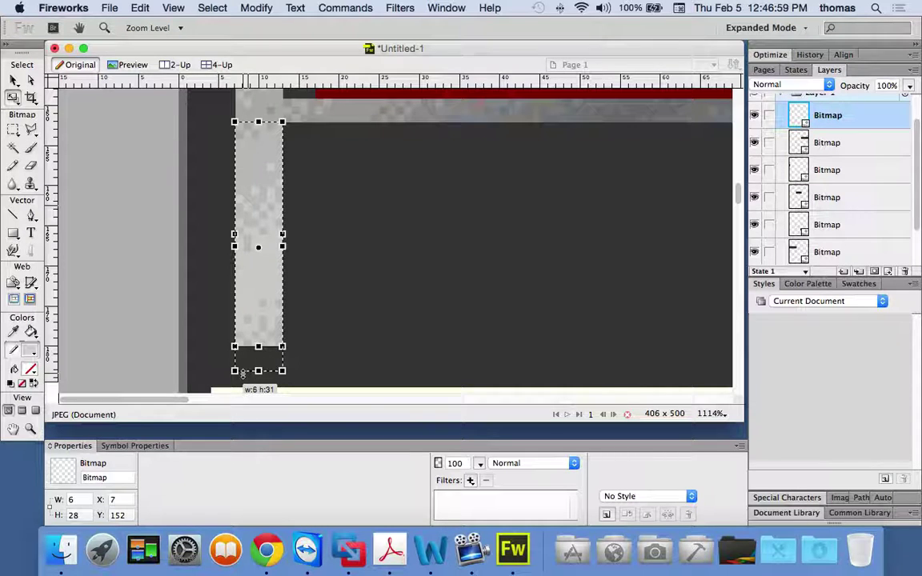
pyautogui.moveTo(258, 371); pyautogui.dragTo(258, 386)
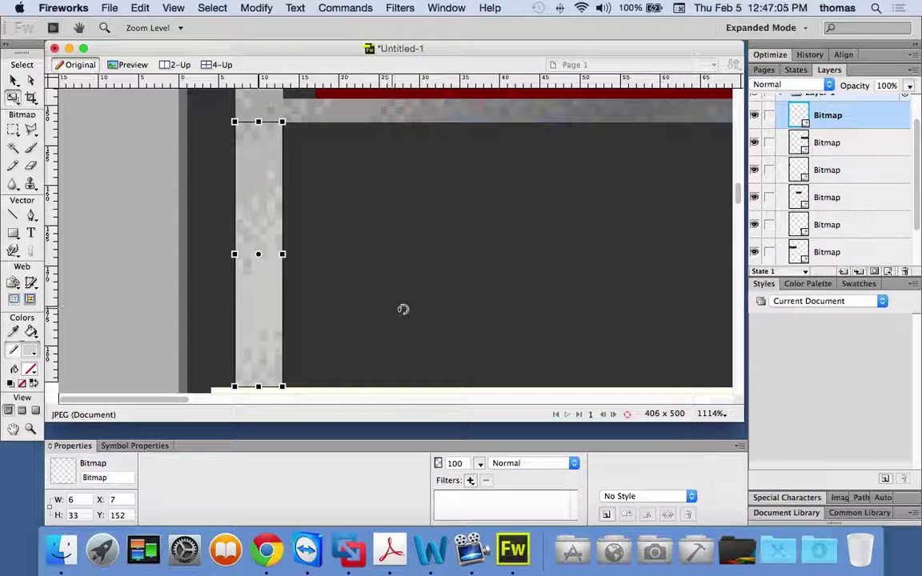
pyautogui.press('super+minus')
pyautogui.press('super+minus')
pyautogui.press('super+minus')
pyautogui.press('super+minus')
pyautogui.press('super+minus')
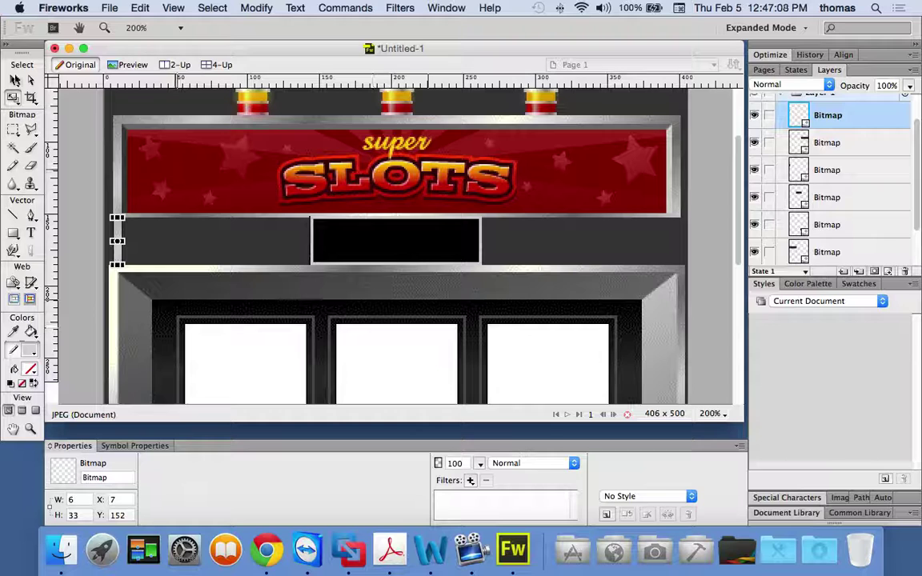
pyautogui.click(13, 80)
pyautogui.click(72, 132)
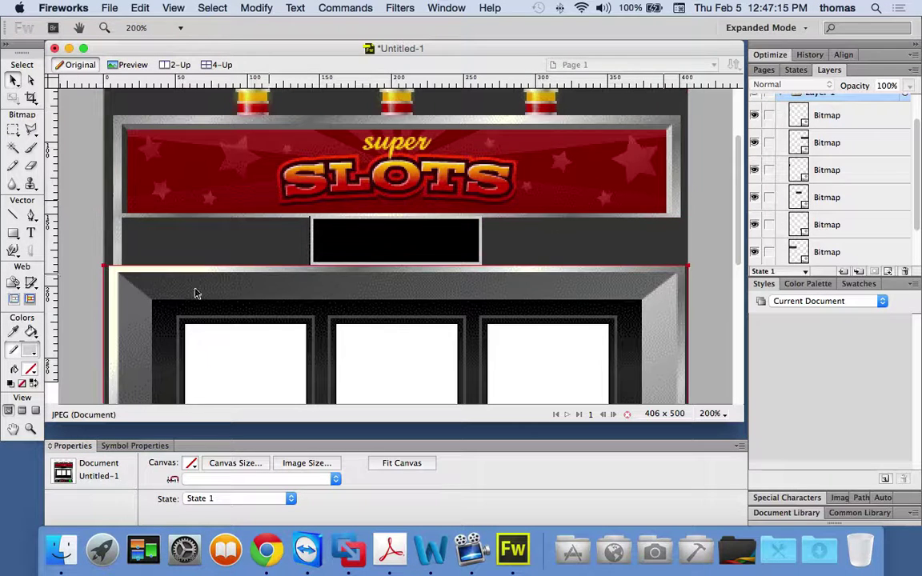
pyautogui.click(31, 429)
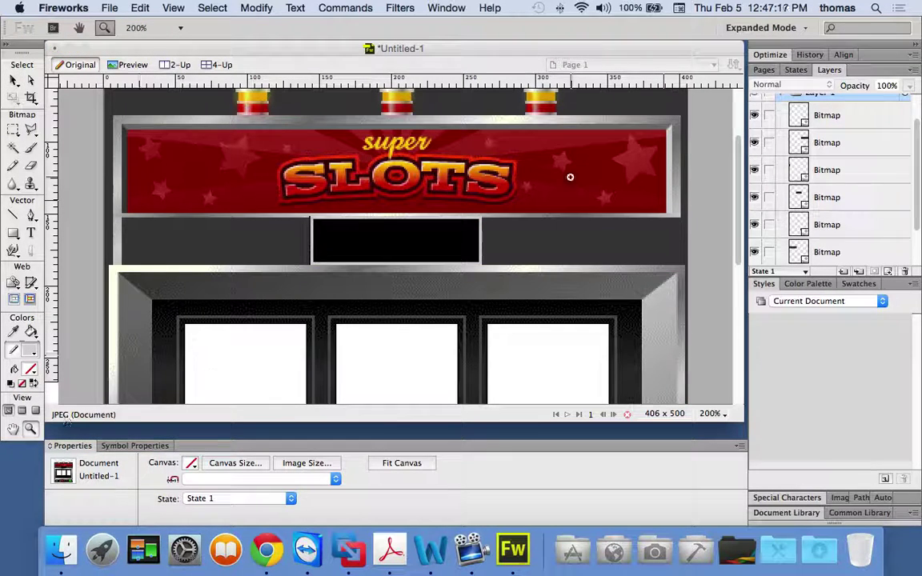
pyautogui.moveTo(643, 197); pyautogui.dragTo(703, 304)
pyautogui.scroll(4, 688, 199)
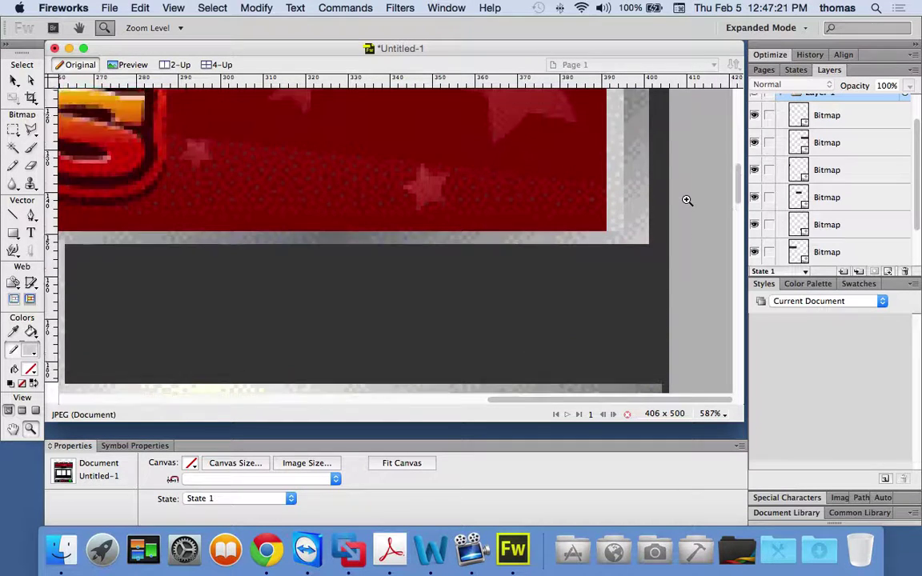
pyautogui.scroll(5, 688, 199)
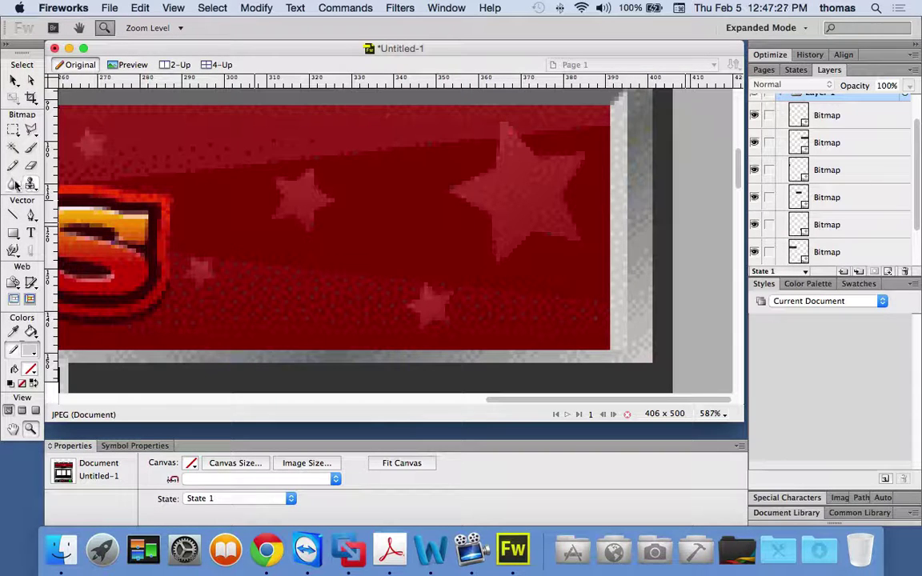
pyautogui.hscroll(-10, 224, 206)
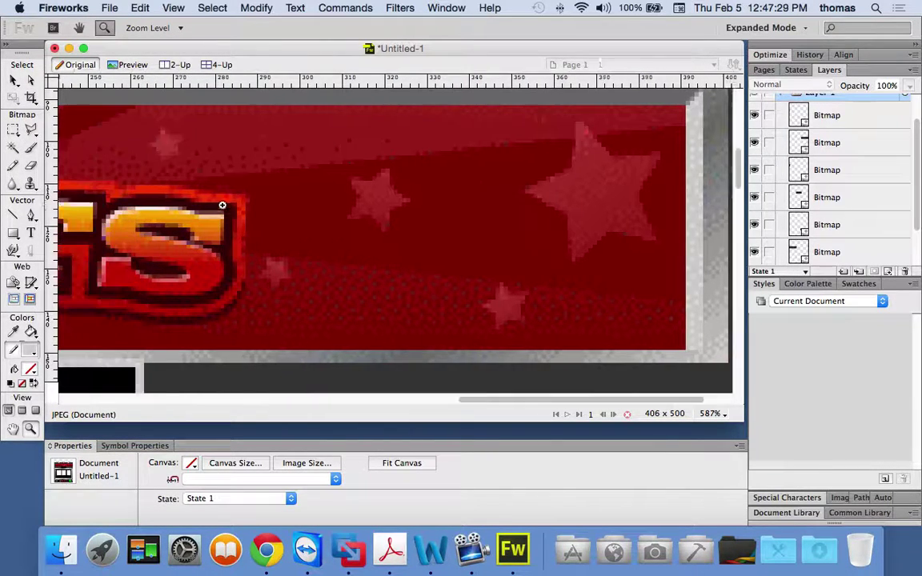
pyautogui.scroll(-5, 224, 207)
pyautogui.hscroll(-10, 226, 206)
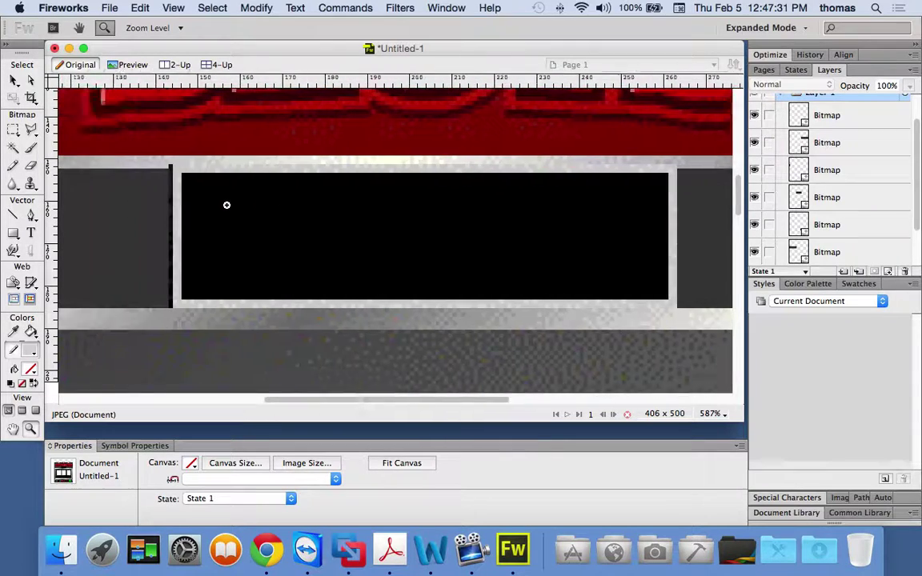
pyautogui.hscroll(-3, 236, 203)
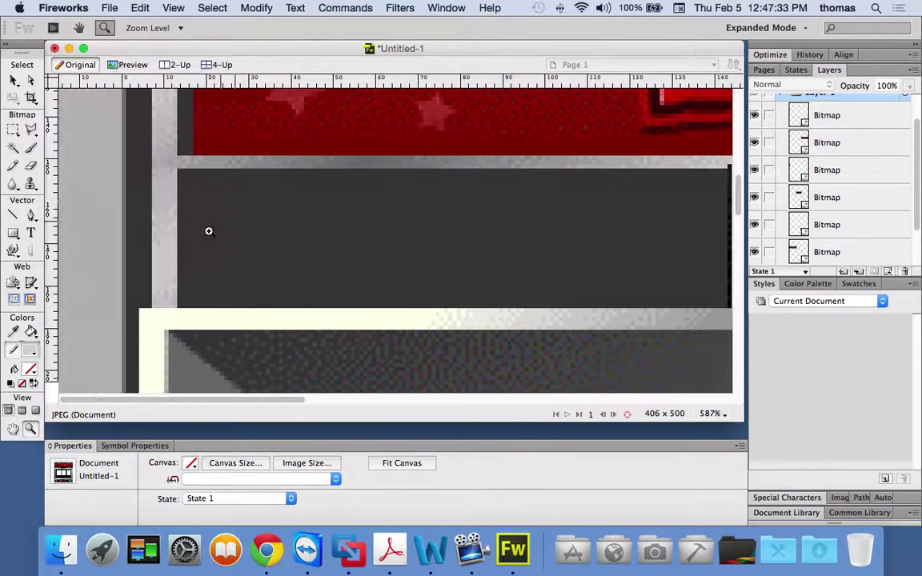
pyautogui.click(14, 81)
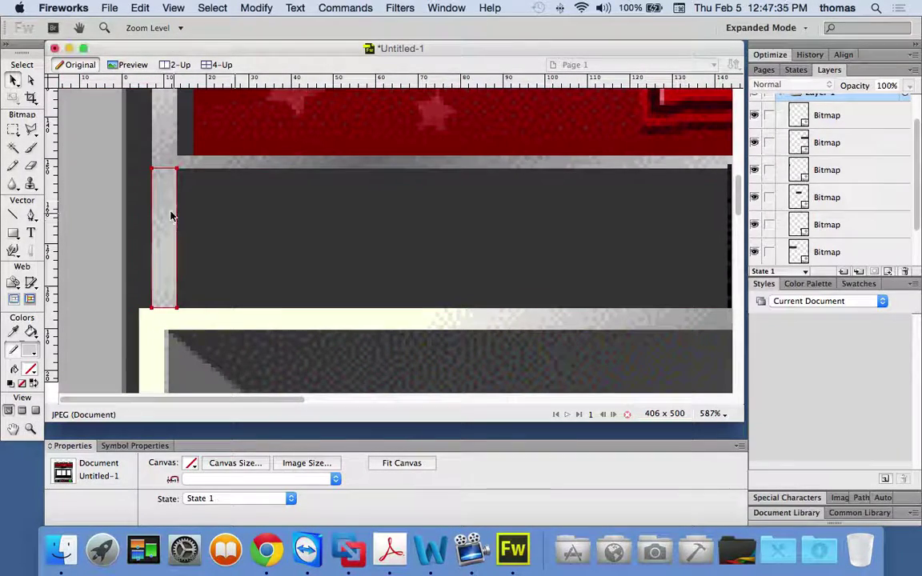
pyautogui.click(170, 215)
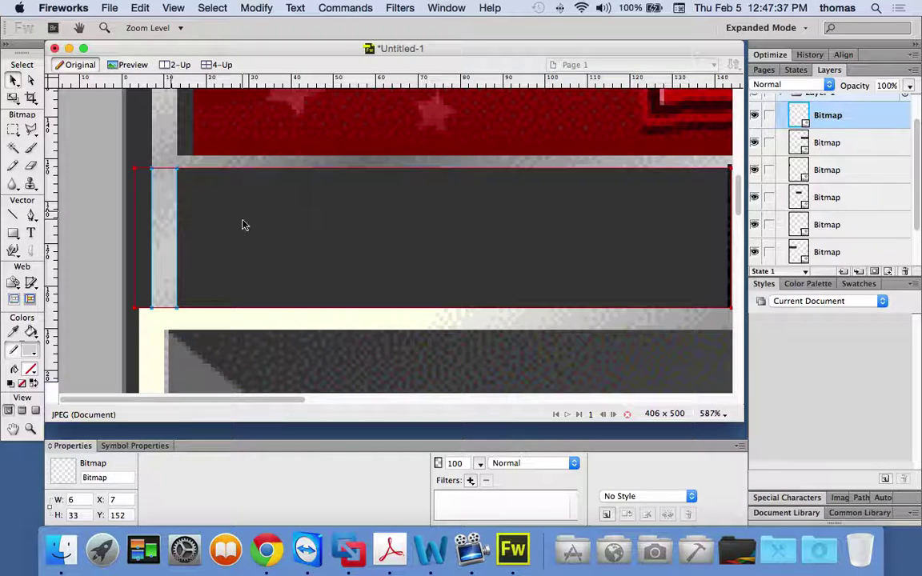
pyautogui.hscroll(9, 336, 237)
# - Paste another grey strip copy and place it at the right end of the dark panel
pyautogui.hscroll(7, 328, 238)
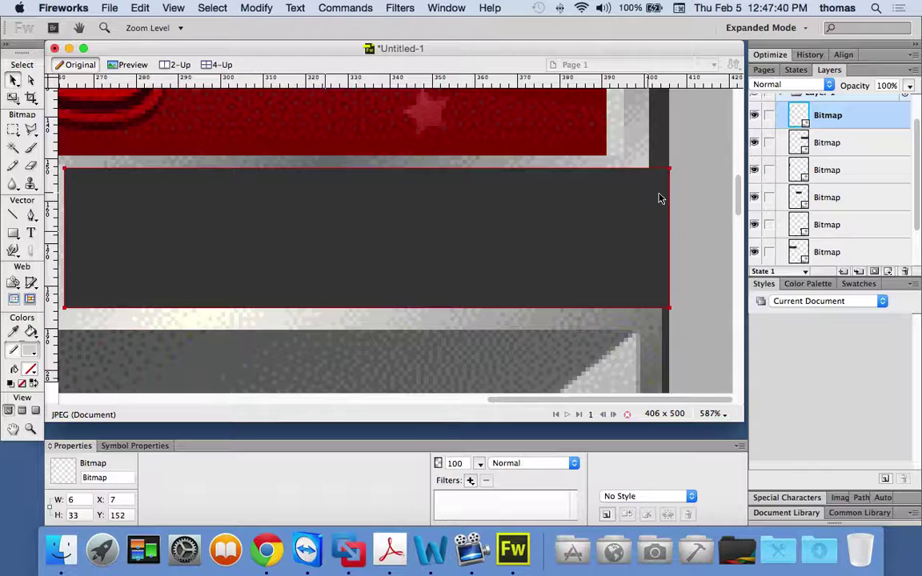
pyautogui.click(702, 197)
pyautogui.press('super+v')
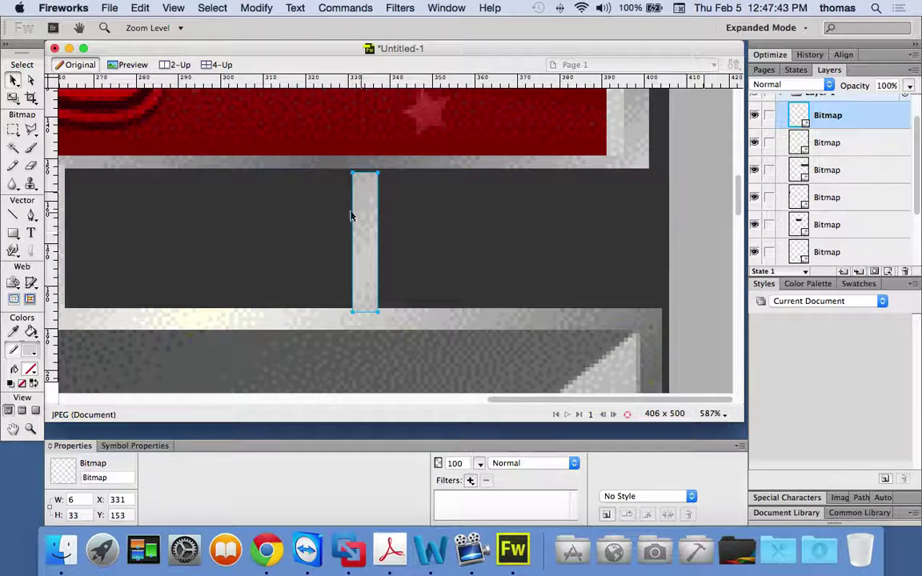
pyautogui.moveTo(365, 204); pyautogui.dragTo(633, 213)
pyautogui.click(684, 214)
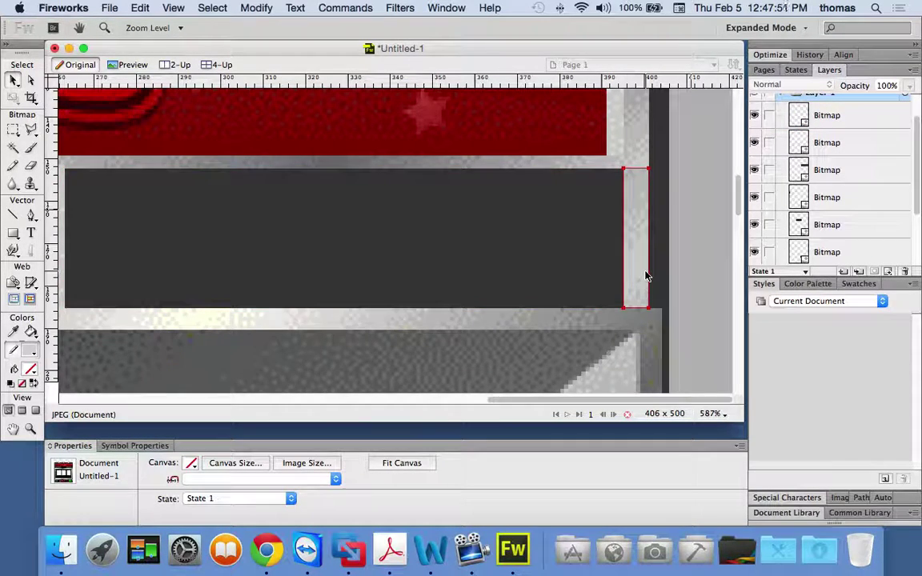
pyautogui.press('super+5')
pyautogui.press('super+equal')
pyautogui.press('super+equal')
pyautogui.press('super+equal')
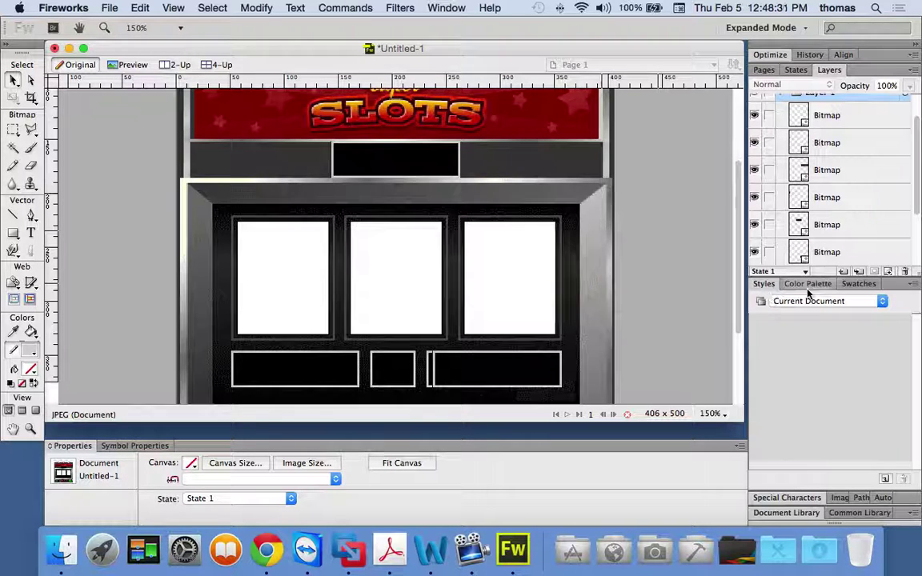
# - Zoom in on the row of small display boxes beneath the dark band
pyautogui.scroll(3, 575, 228)
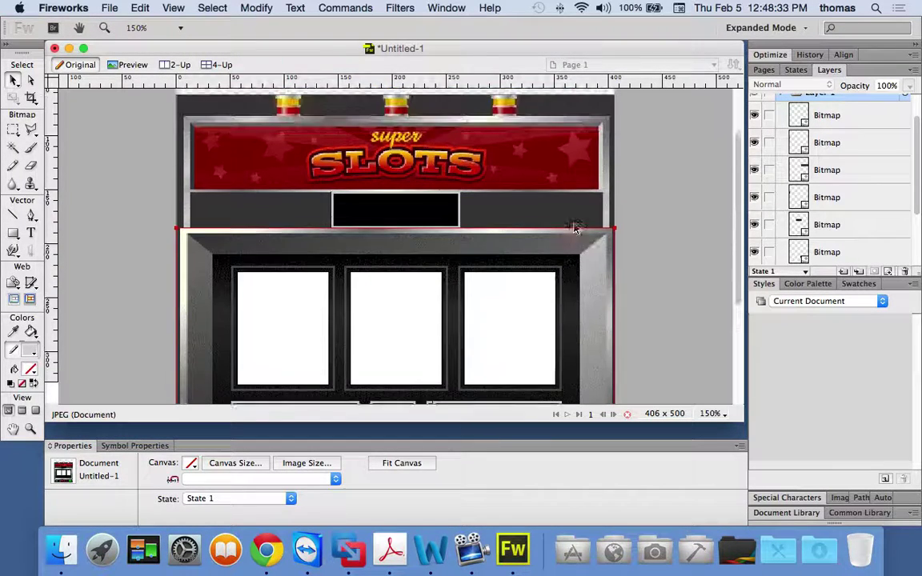
pyautogui.scroll(1, 575, 229)
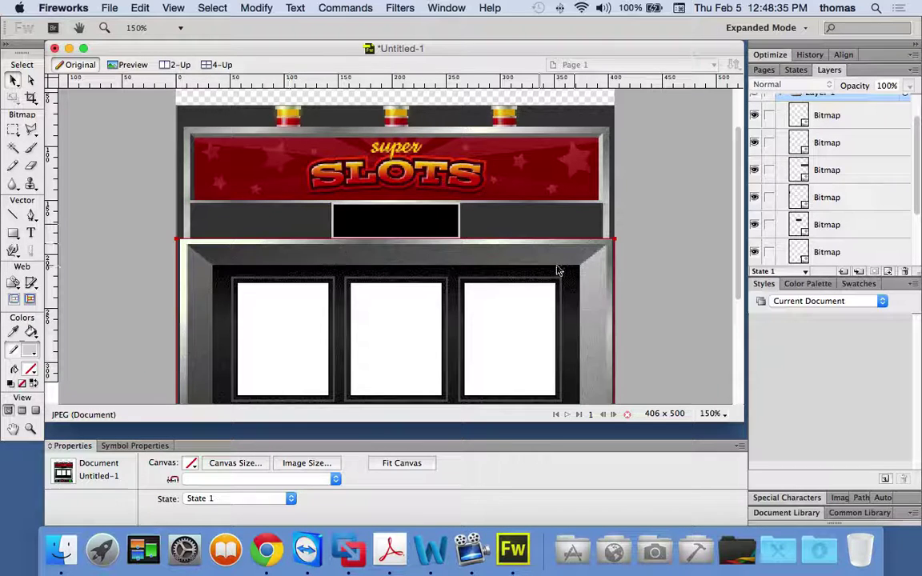
pyautogui.scroll(-8, 642, 276)
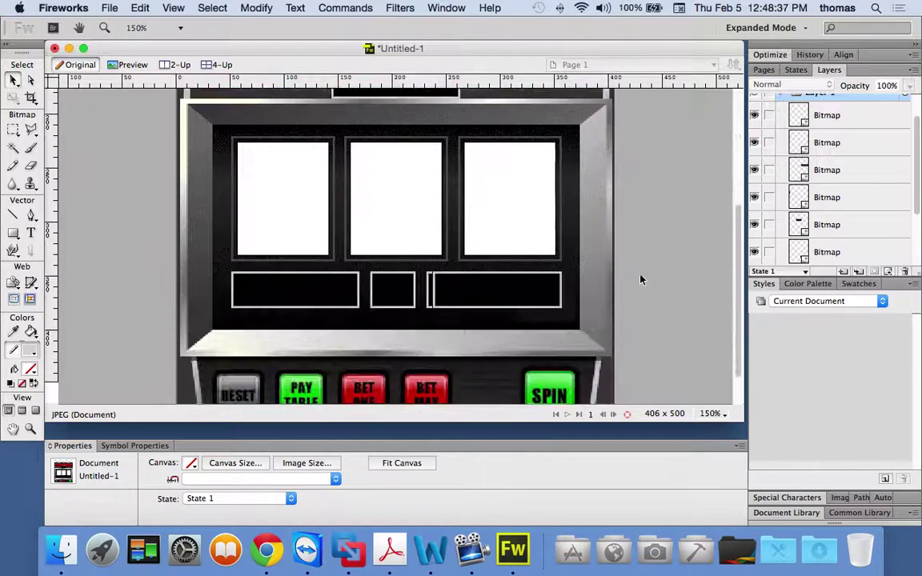
pyautogui.scroll(-3, 641, 279)
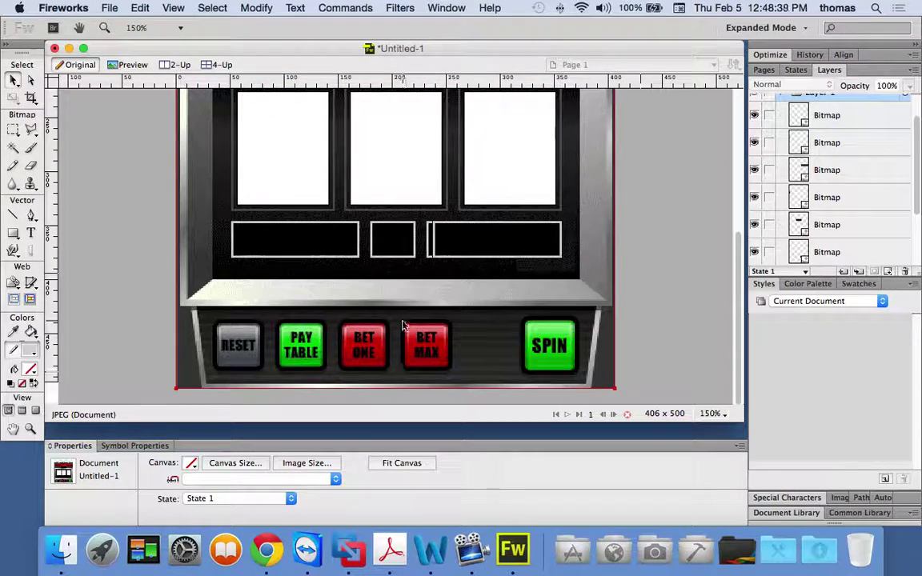
pyautogui.press('super+a')
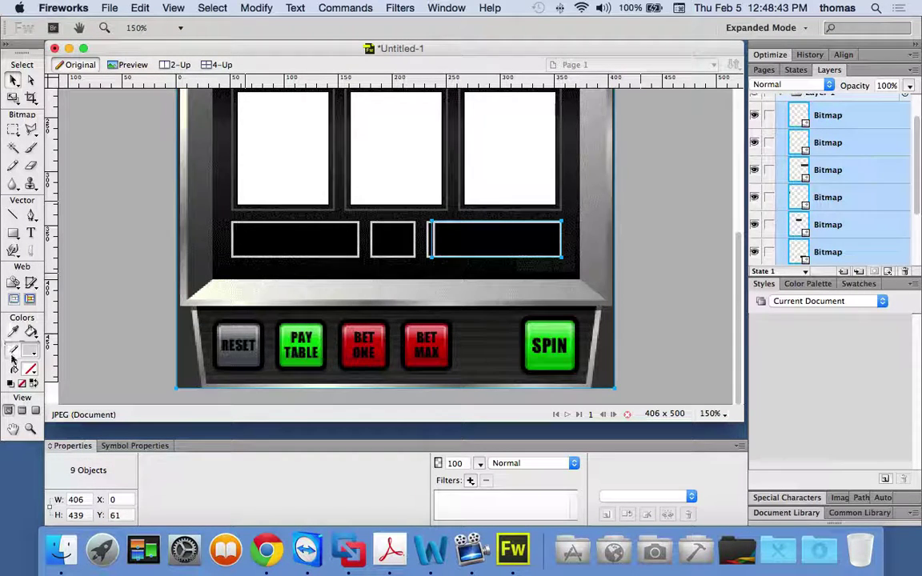
pyautogui.click(30, 429)
pyautogui.moveTo(363, 208); pyautogui.dragTo(454, 268)
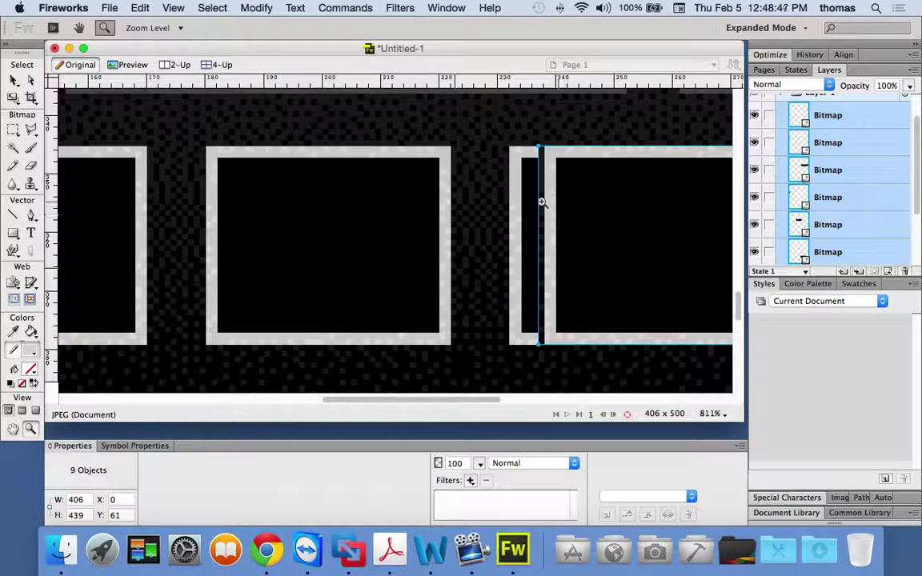
pyautogui.click(13, 81)
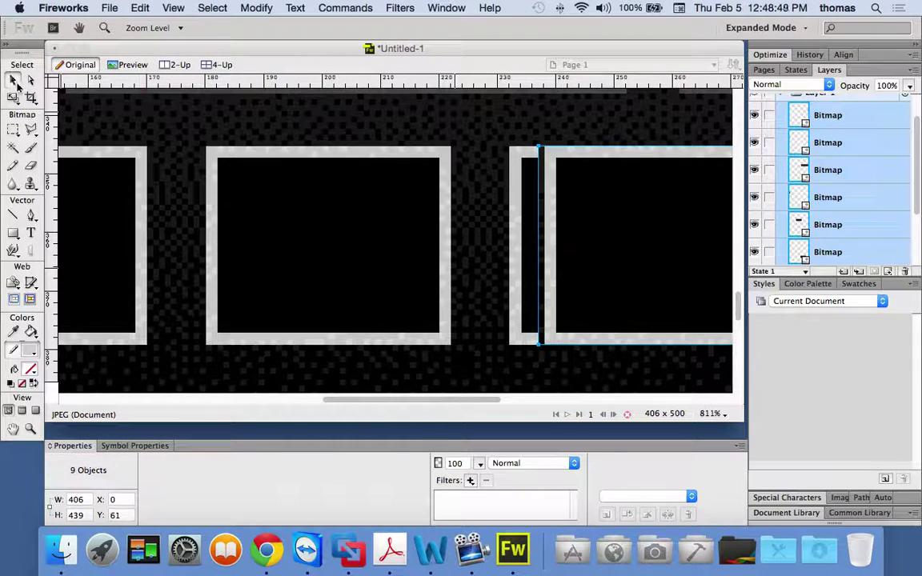
# - Copy a 9×39 patch of dark background texture and move it over the stray grey border
pyautogui.click(12, 129)
pyautogui.click(453, 149)
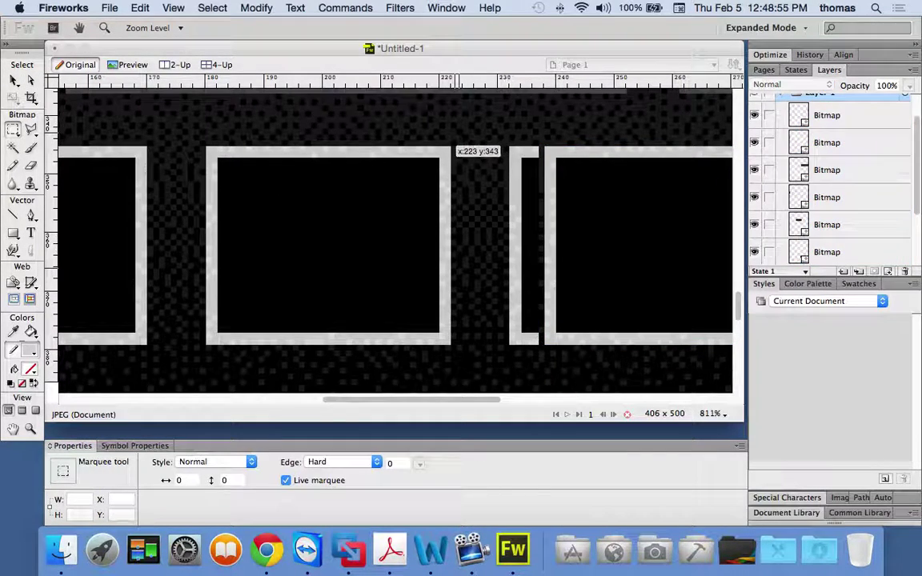
pyautogui.moveTo(457, 138); pyautogui.dragTo(508, 361)
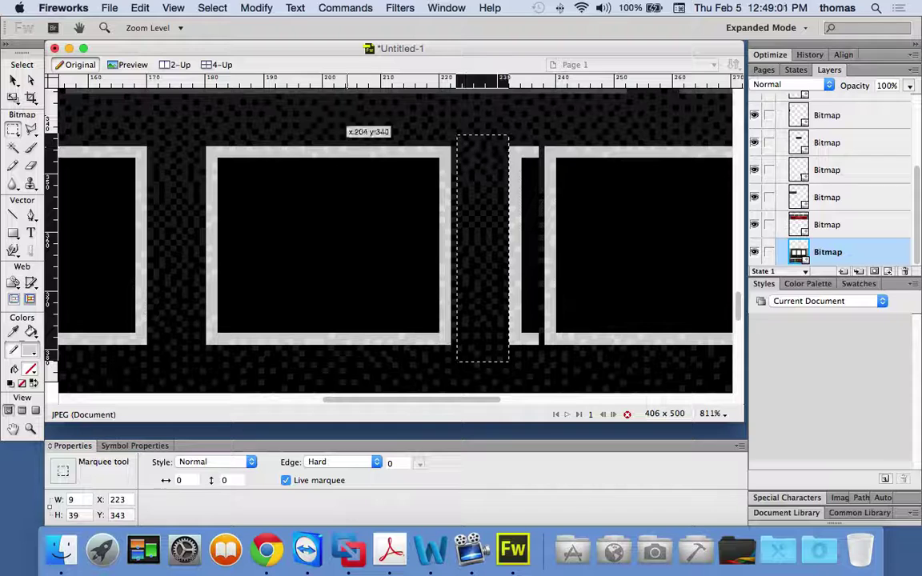
pyautogui.press('super+d')
pyautogui.press('v')
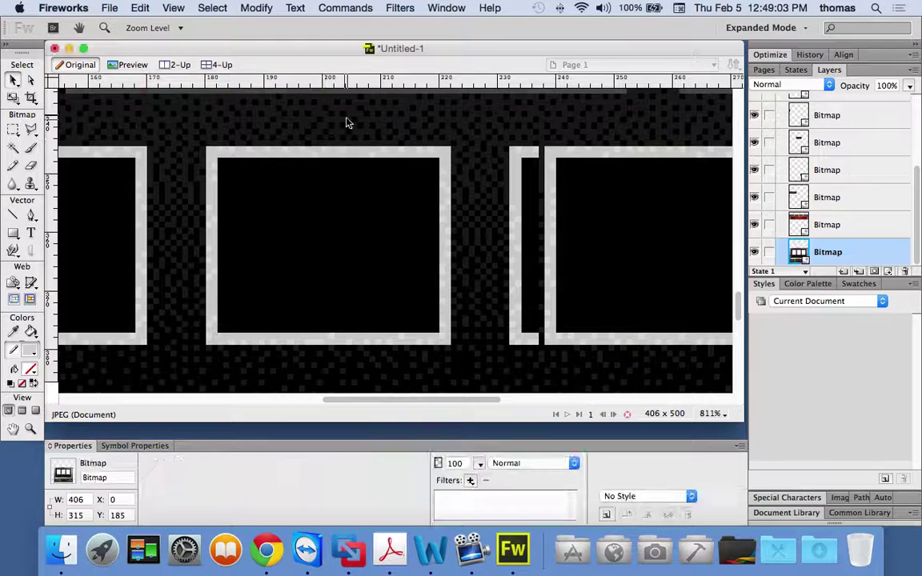
pyautogui.click(467, 150)
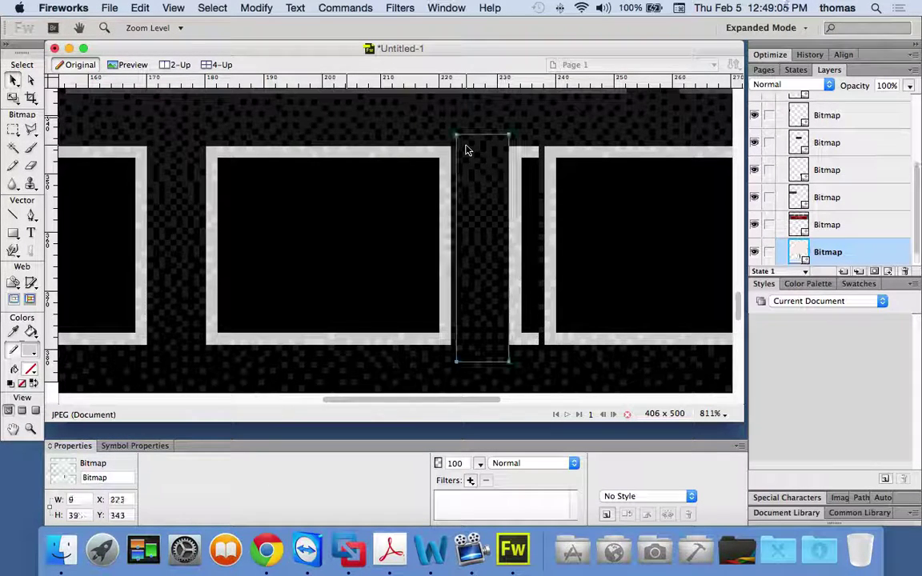
pyautogui.moveTo(482, 191); pyautogui.dragTo(512, 187)
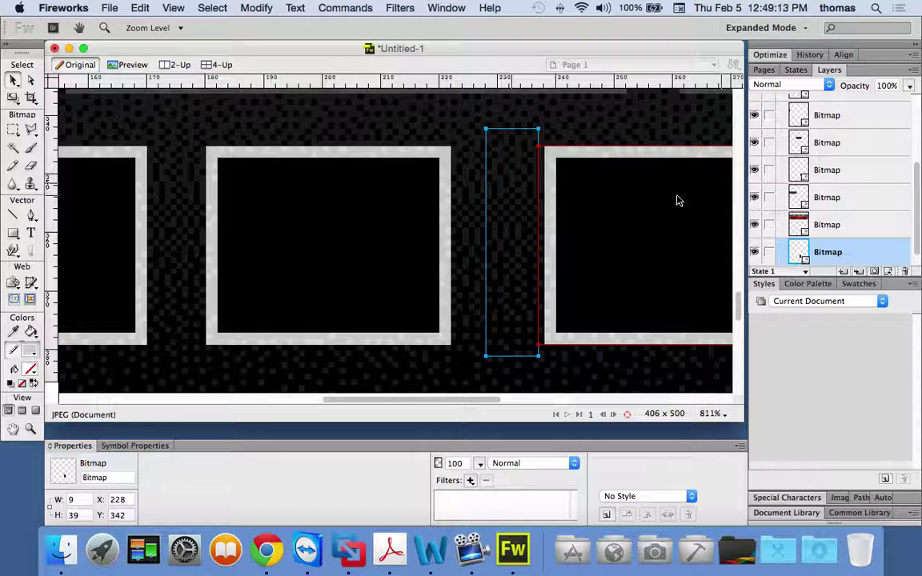
pyautogui.click(445, 135)
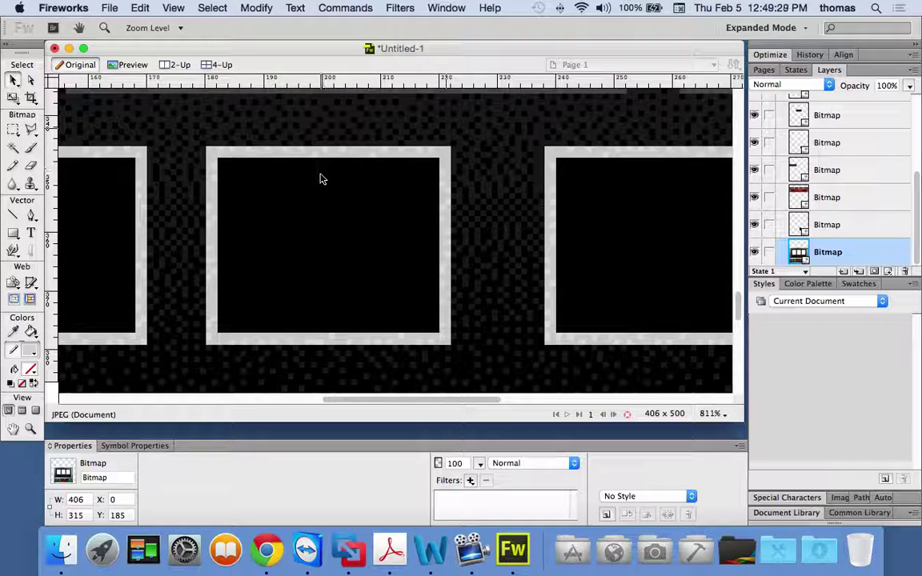
# - Marquee-select the right edge of the middle display box and copy it
pyautogui.click(14, 129)
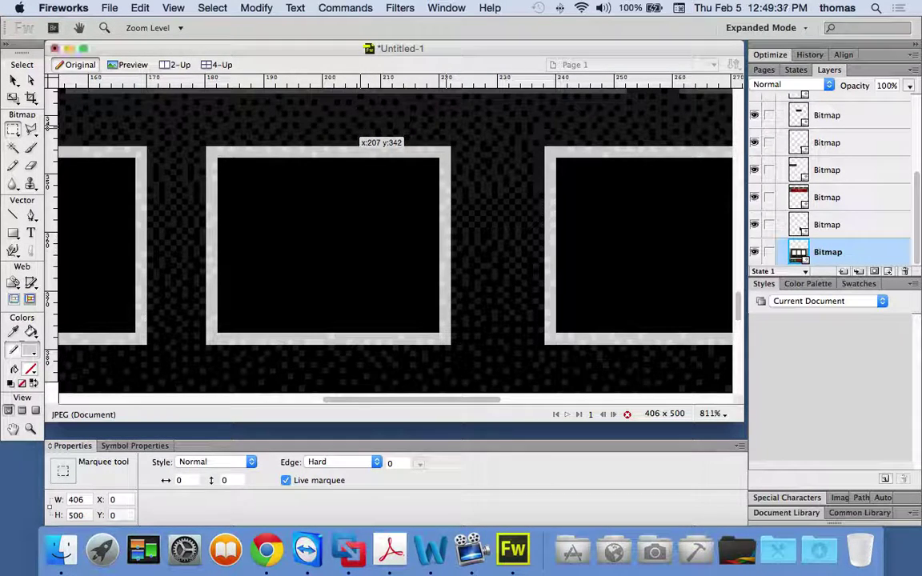
pyautogui.moveTo(358, 123); pyautogui.dragTo(450, 366)
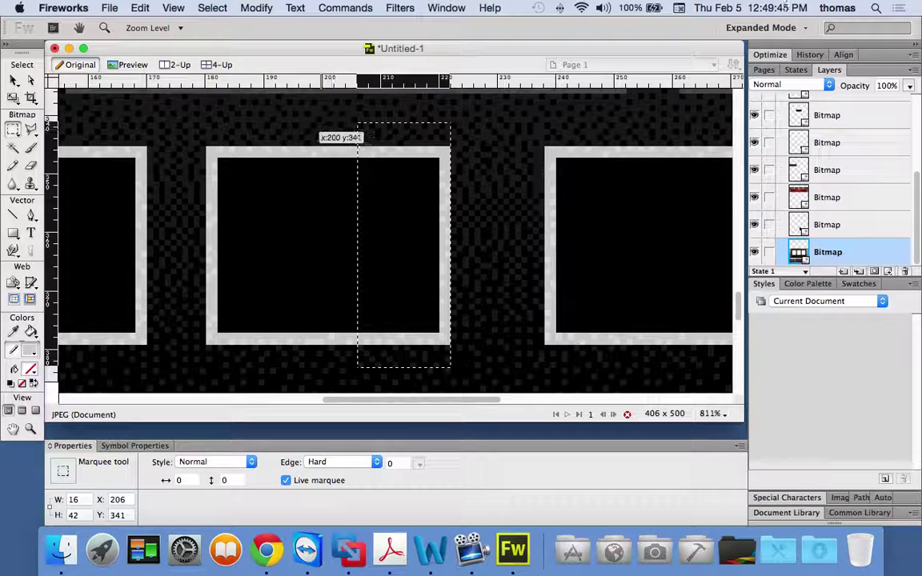
pyautogui.moveTo(311, 117); pyautogui.dragTo(451, 368)
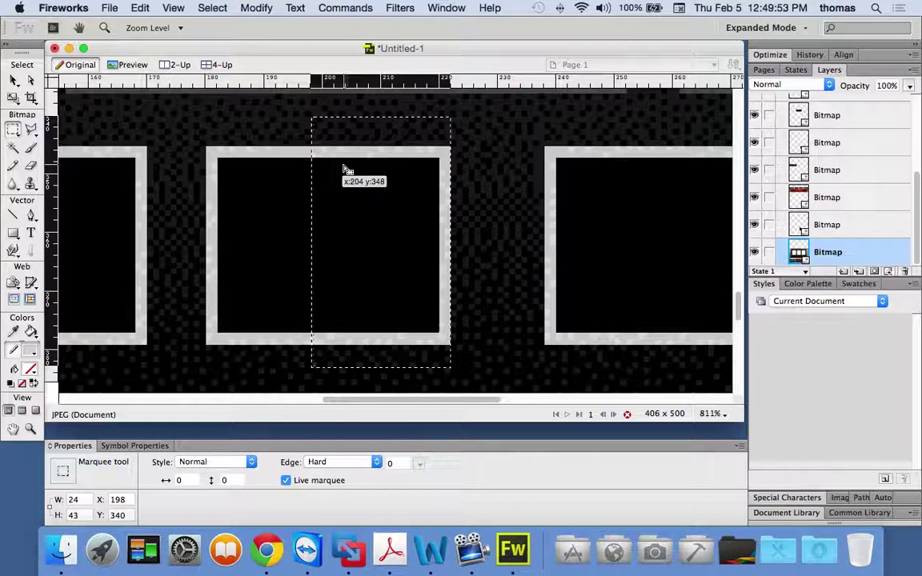
pyautogui.click(12, 81)
pyautogui.rightClick(354, 141)
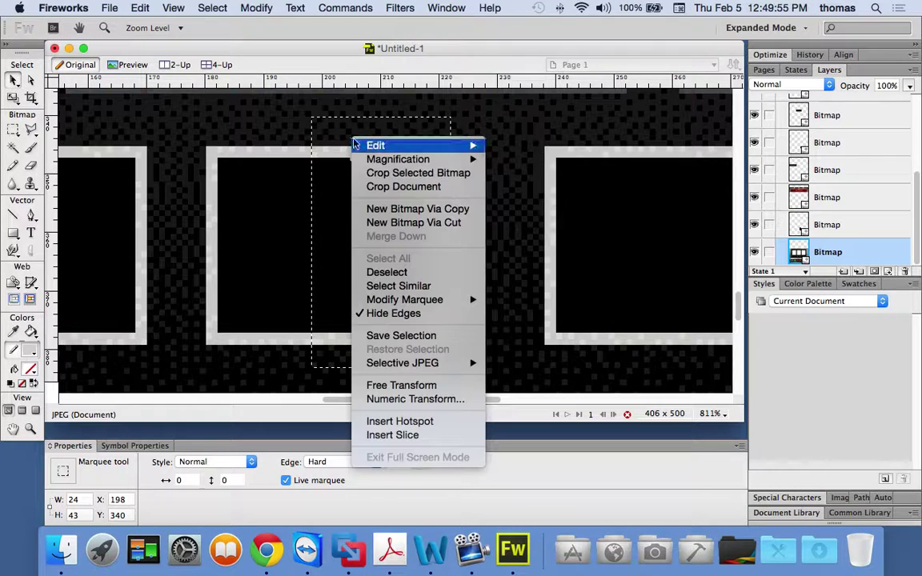
pyautogui.moveTo(380, 144)
pyautogui.click(514, 172)
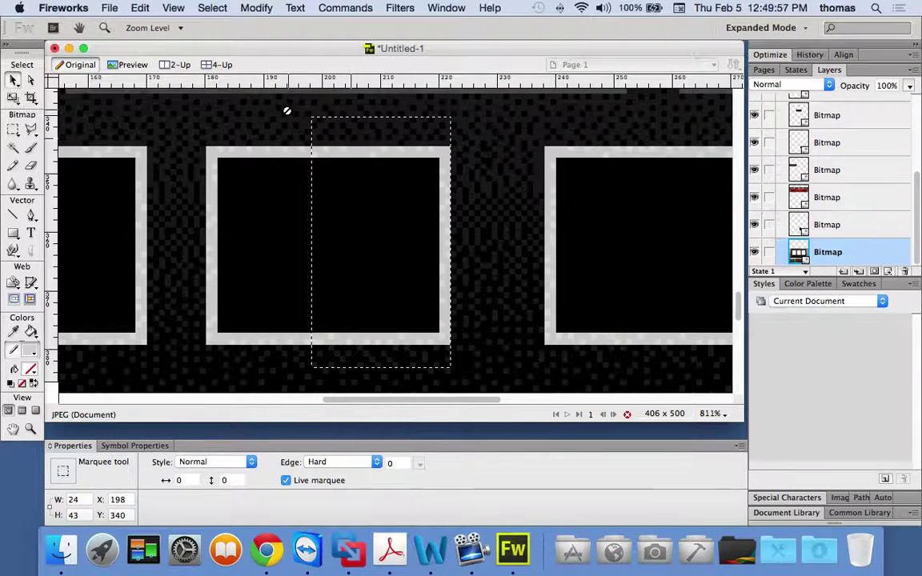
pyautogui.press('m')
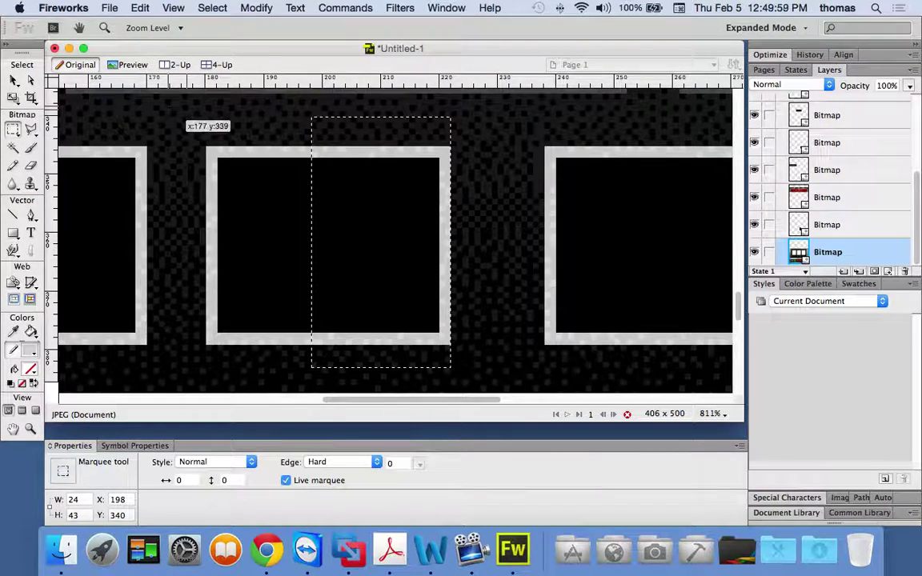
# - Paste the 24×43 slice and drag it right to about X 203 to widen the box
pyautogui.click(14, 80)
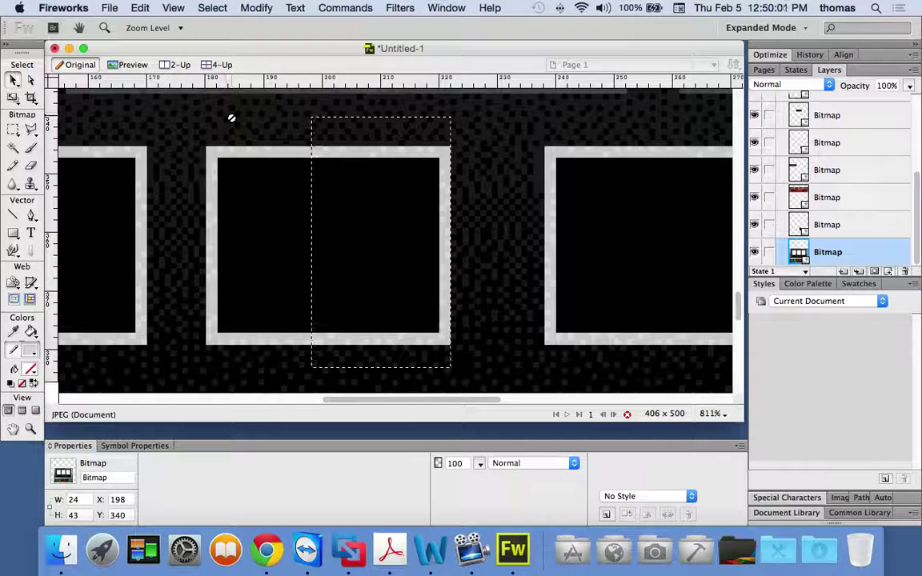
pyautogui.click(232, 119)
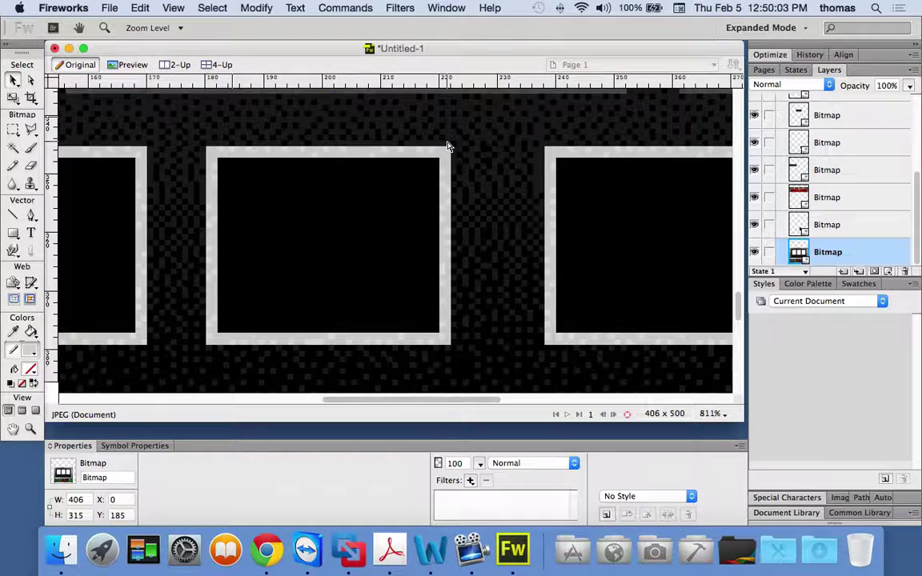
pyautogui.press('super+v')
pyautogui.moveTo(397, 206); pyautogui.dragTo(427, 207)
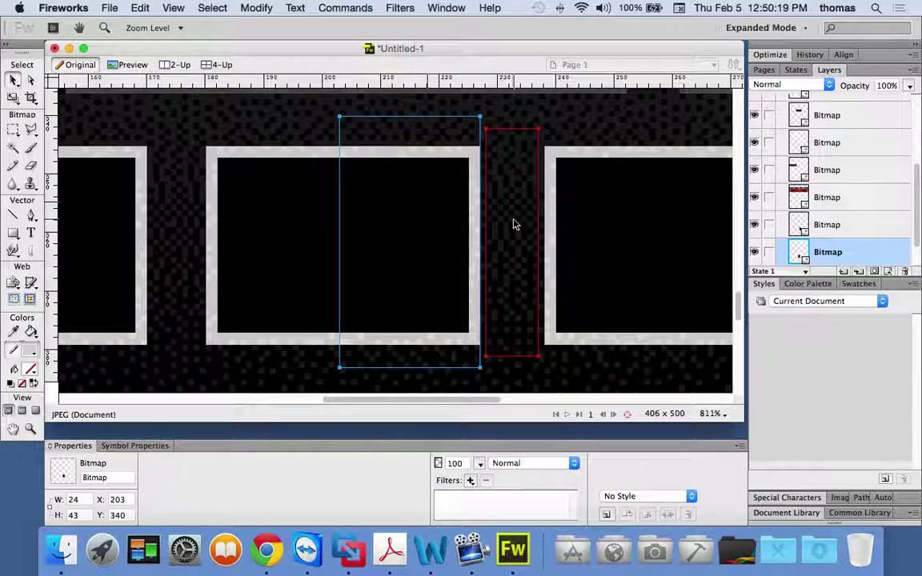
# - Nudge the 24×43 middle-box patch one pixel right, from X 203 to X 204
pyautogui.scroll(-5, 522, 250)
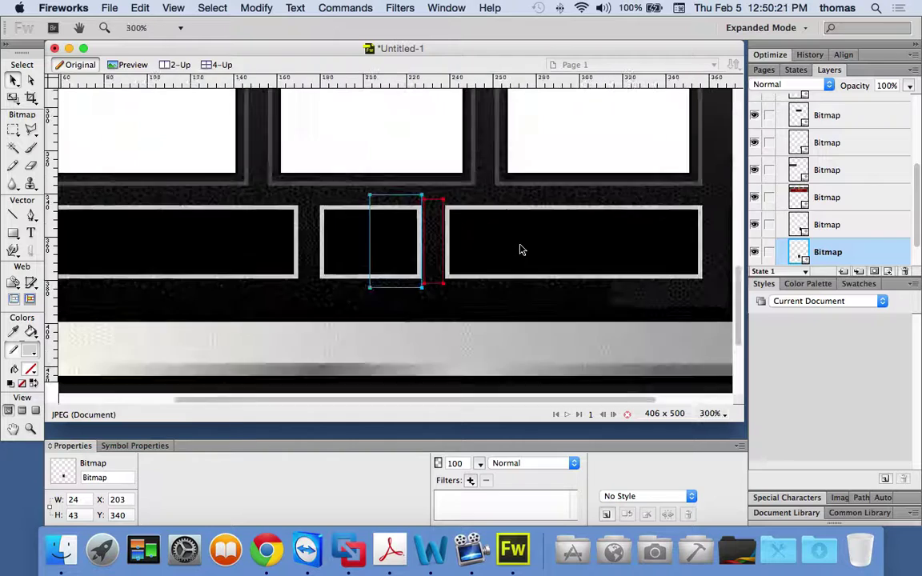
pyautogui.click(532, 305)
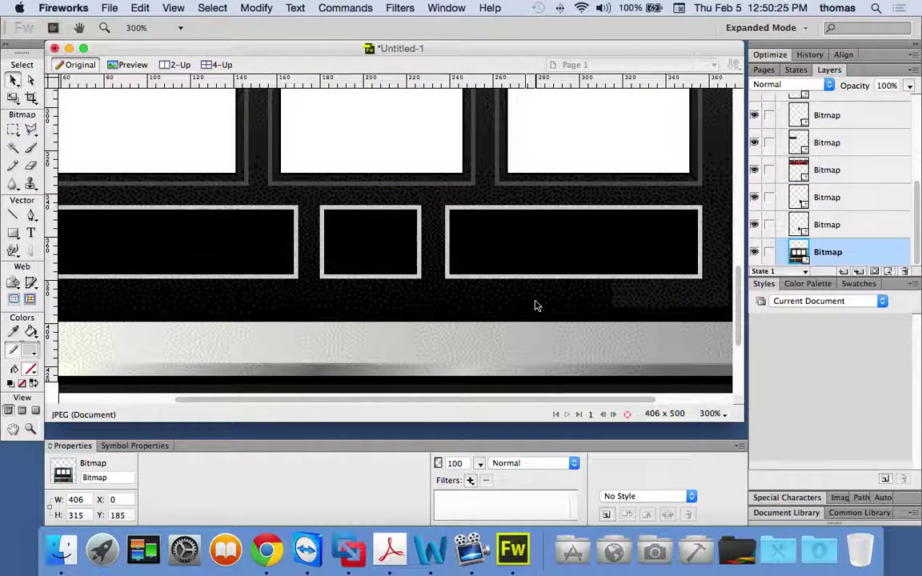
pyautogui.click(404, 248)
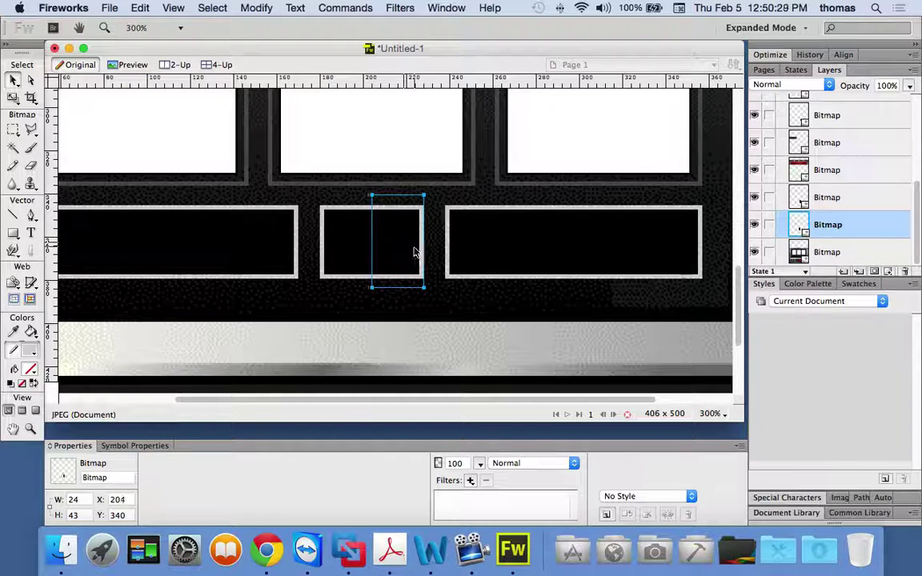
pyautogui.press('Right')
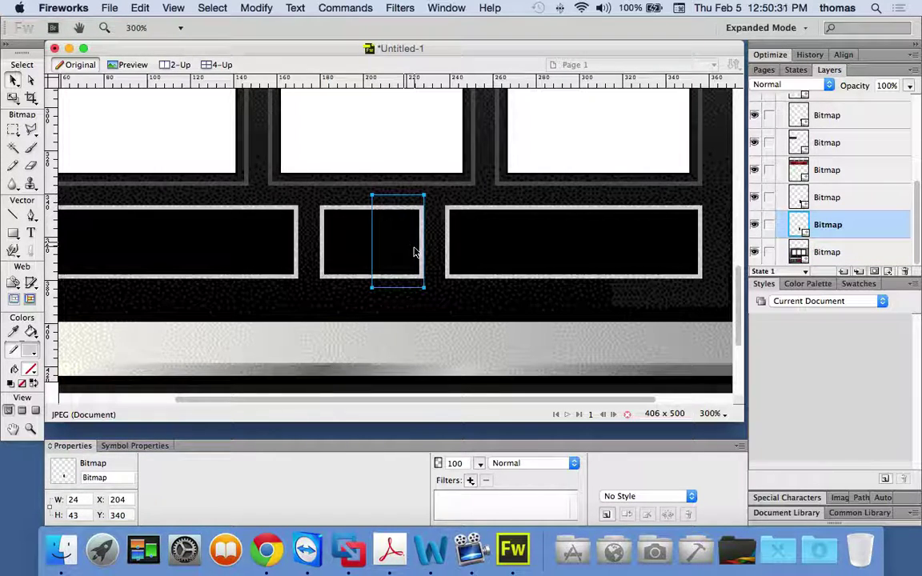
pyautogui.click(498, 257)
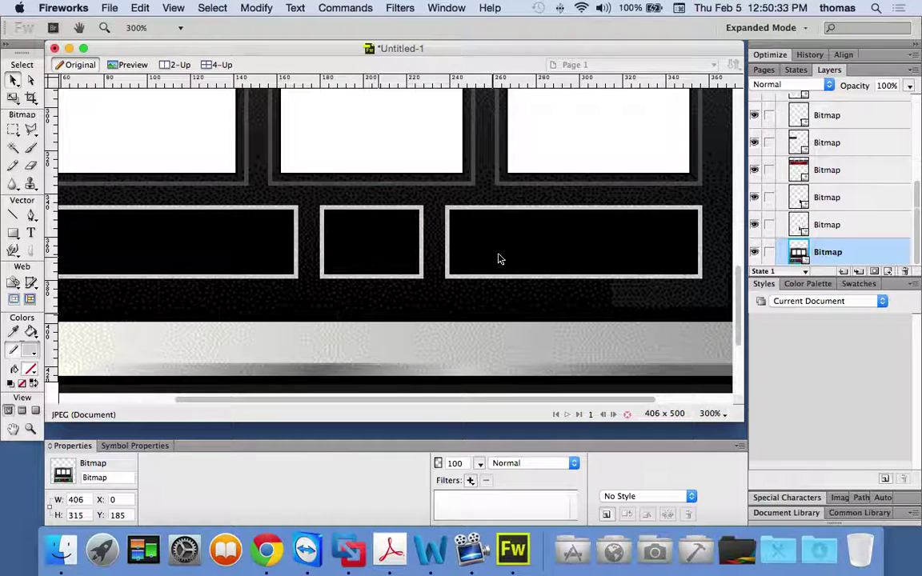
pyautogui.press('super+minus')
pyautogui.press('super+minus')
pyautogui.press('super+minus')
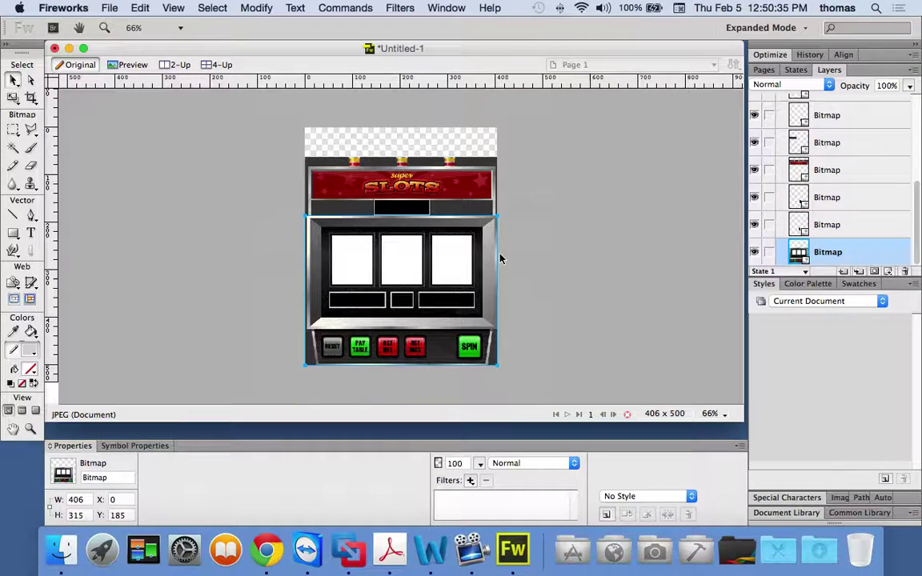
pyautogui.press('super+plus')
pyautogui.press('super+plus')
pyautogui.press('super+minus')
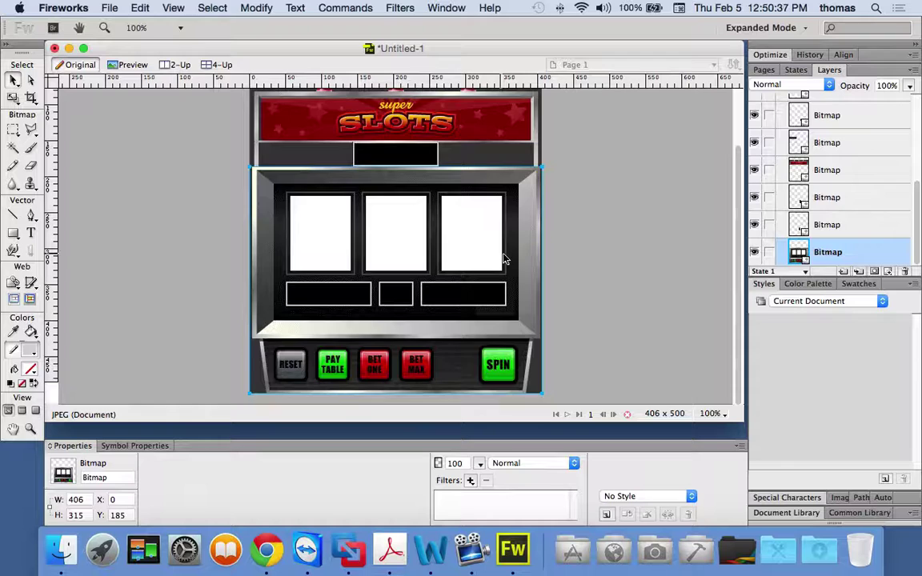
pyautogui.press('super+minus')
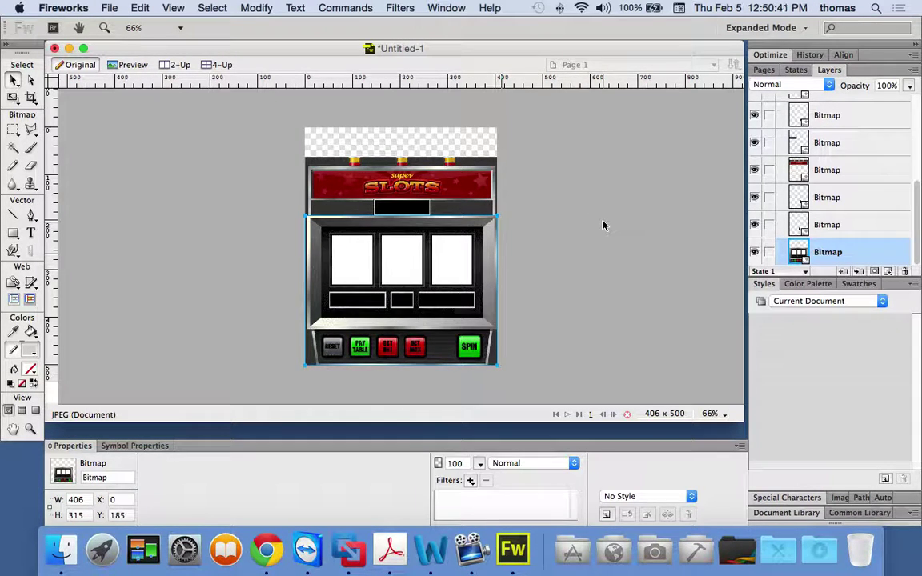
# - Select all 11 objects and flatten them into a single bitmap
pyautogui.press('super+a')
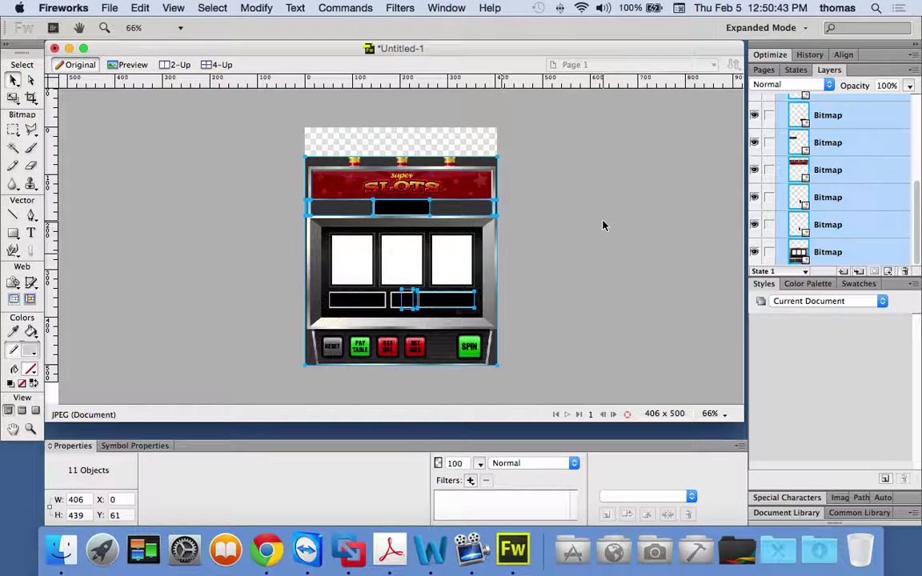
pyautogui.rightClick(381, 190)
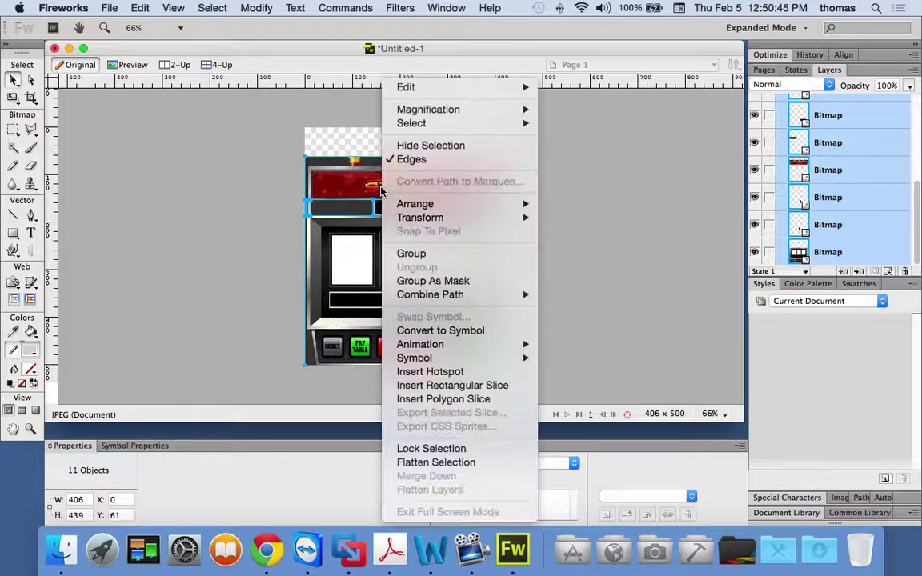
pyautogui.click(441, 462)
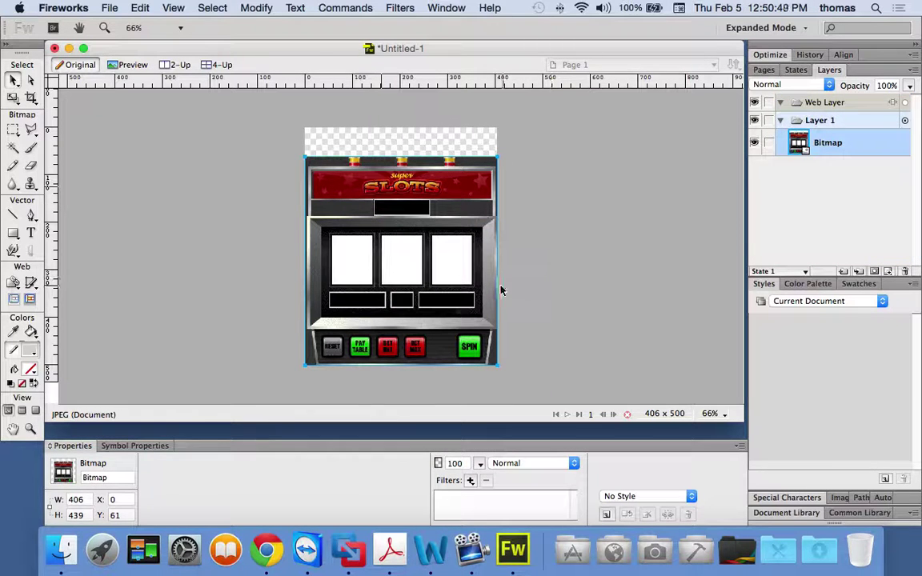
pyautogui.press('super+equal')
pyautogui.press('super+equal')
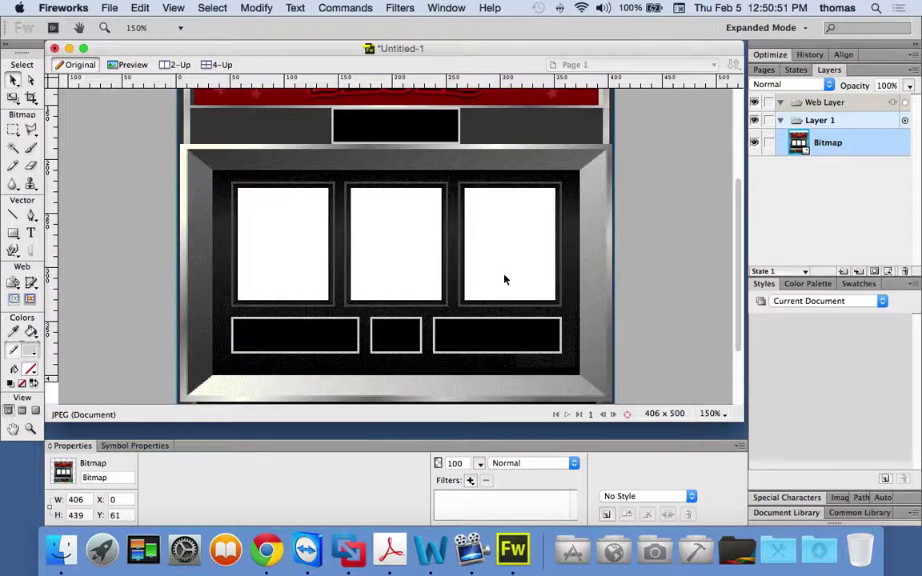
pyautogui.press('super+minus')
pyautogui.press('super+minus')
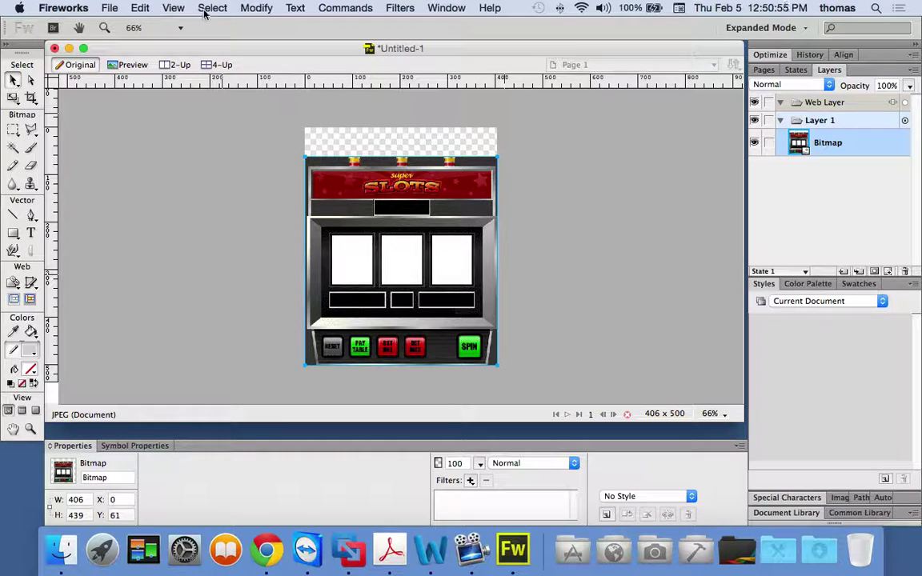
# - Trim the canvas to 406×439 with Modify > Canvas > Trim Canvas
pyautogui.click(257, 7)
pyautogui.moveTo(368, 25)
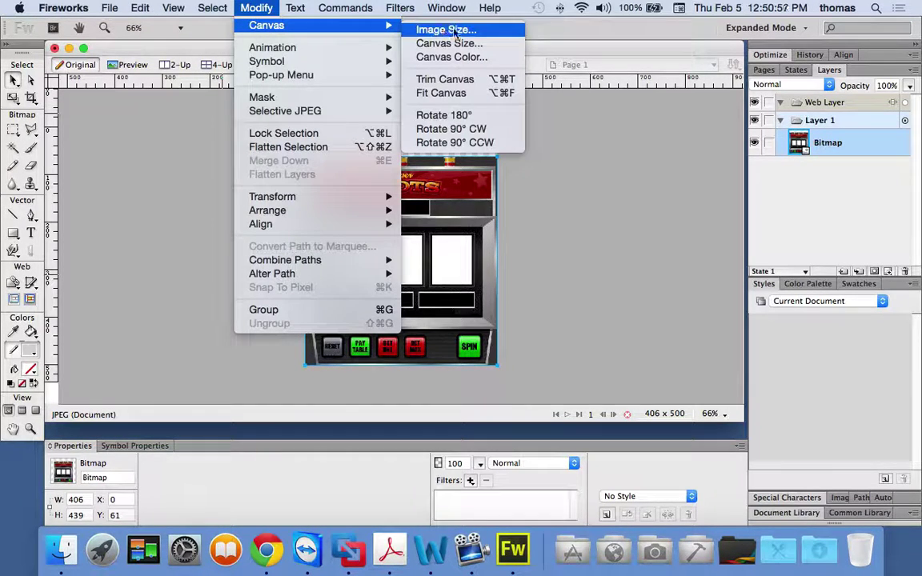
pyautogui.click(445, 80)
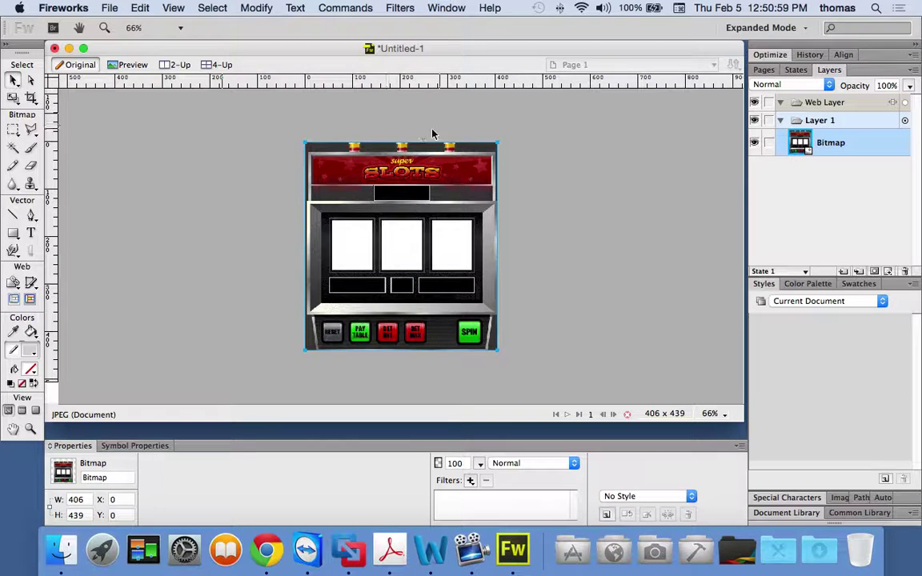
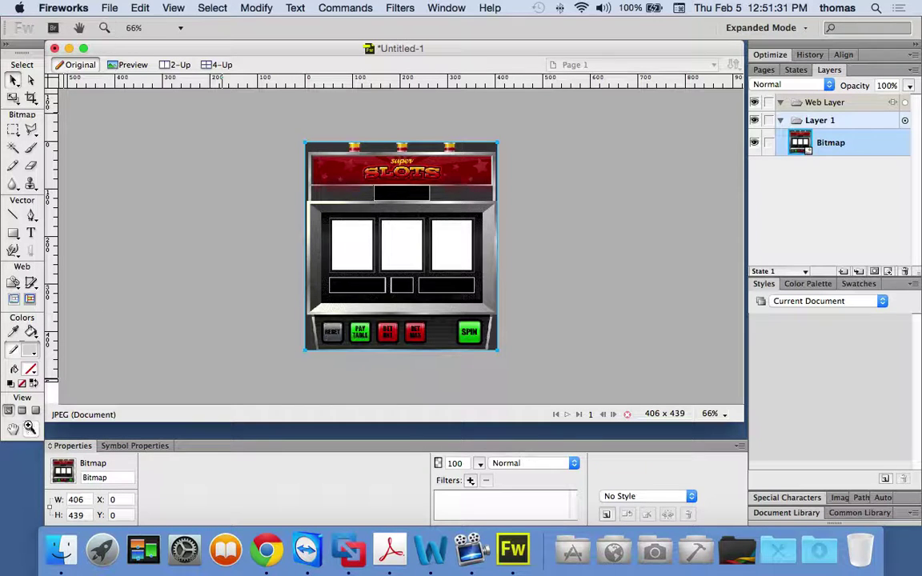
# - Zoom from 66% to 213% on the RESET, PAY TABLE, BET and SPIN button row
pyautogui.click(30, 429)
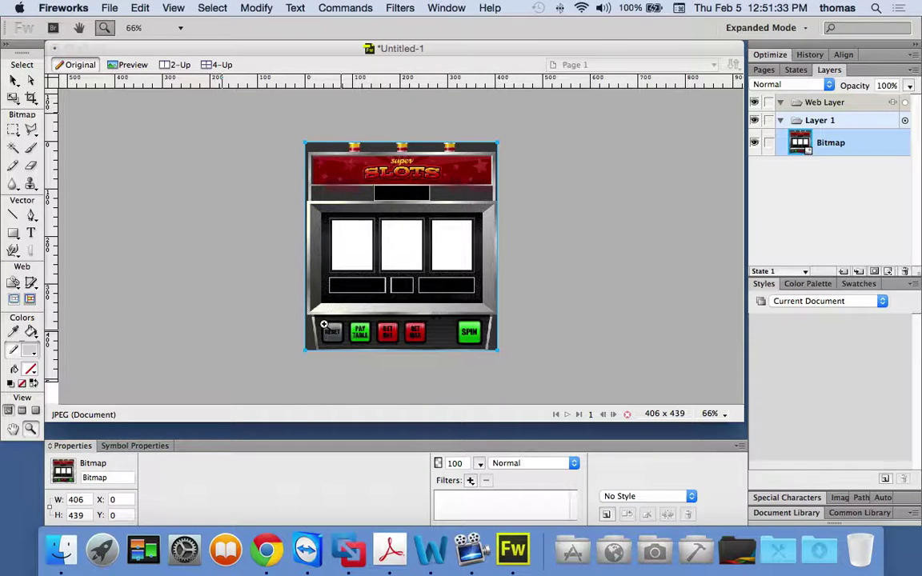
pyautogui.moveTo(300, 306); pyautogui.dragTo(508, 366)
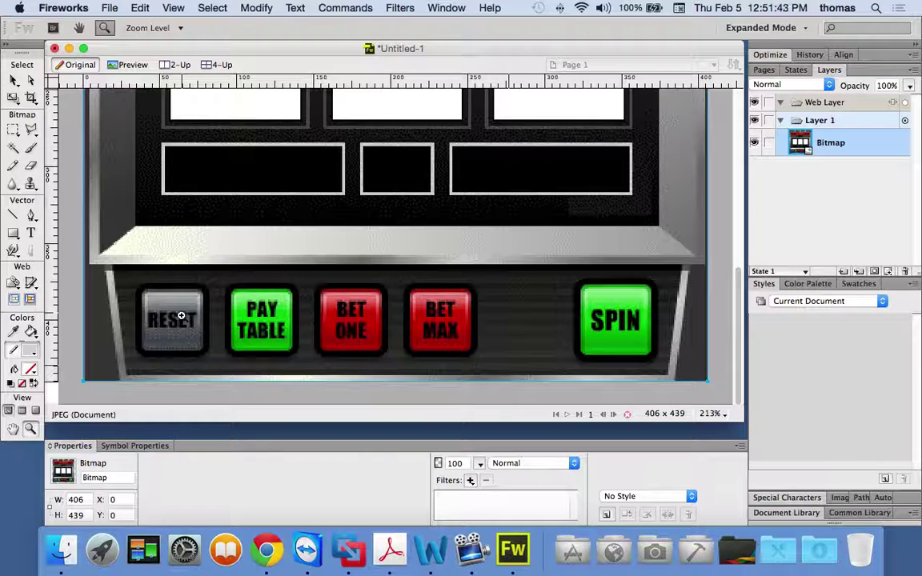
# - In Save As, create a slotmachine folder with an images folder inside it
pyautogui.click(110, 9)
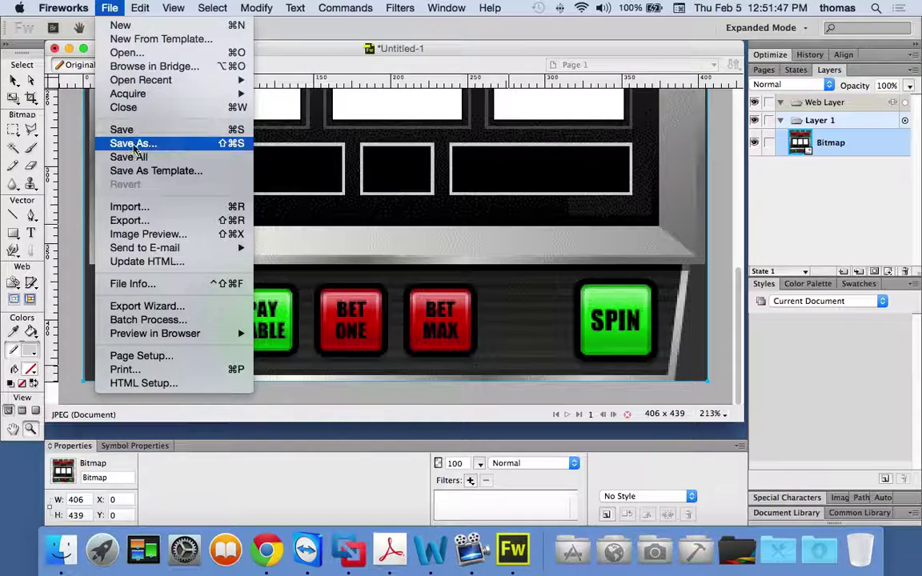
pyautogui.click(133, 145)
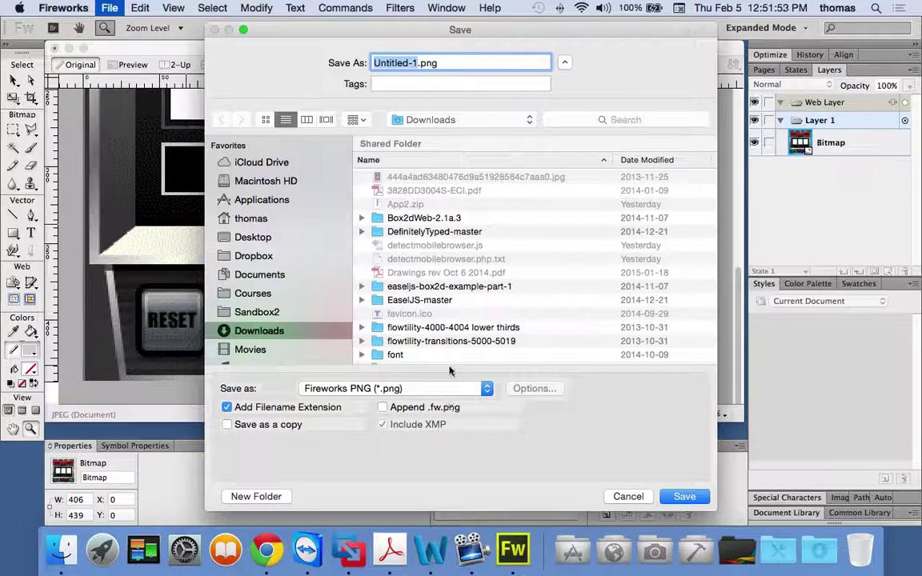
pyautogui.click(254, 496)
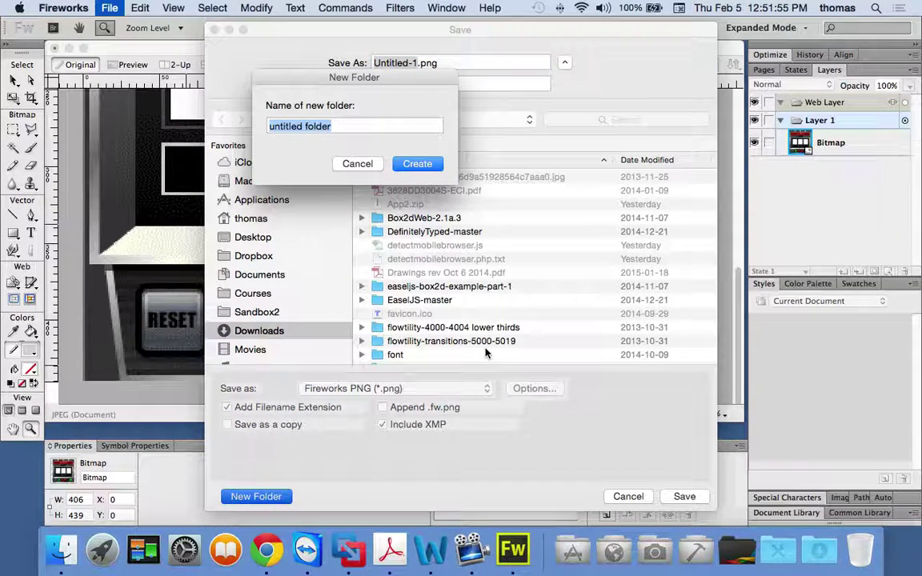
pyautogui.write('solt')
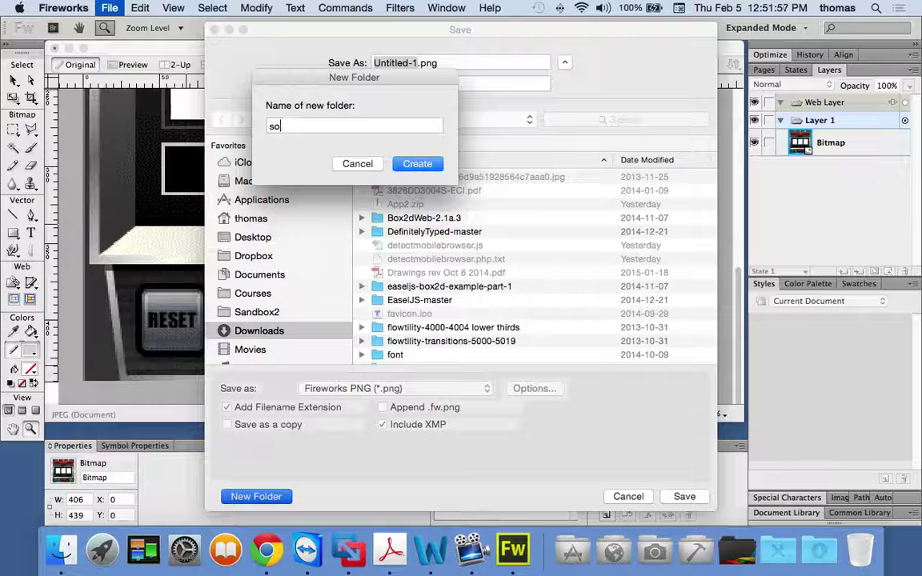
pyautogui.press('BackSpace')
pyautogui.write('lotmachine')
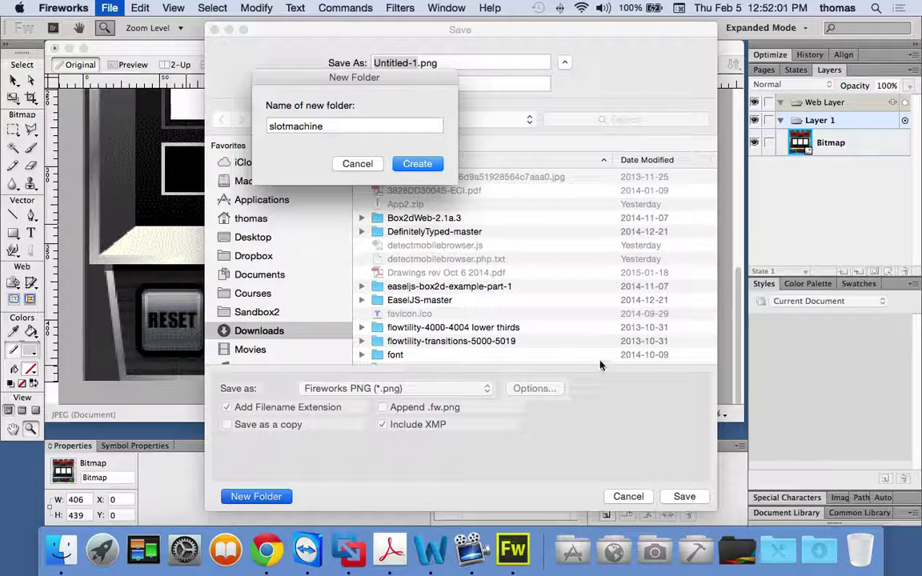
pyautogui.click(432, 165)
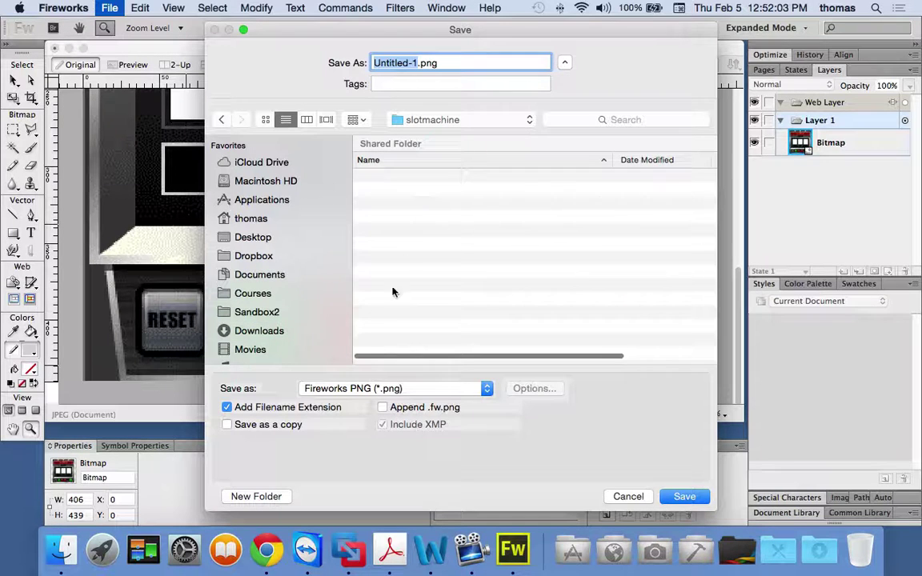
pyautogui.click(255, 497)
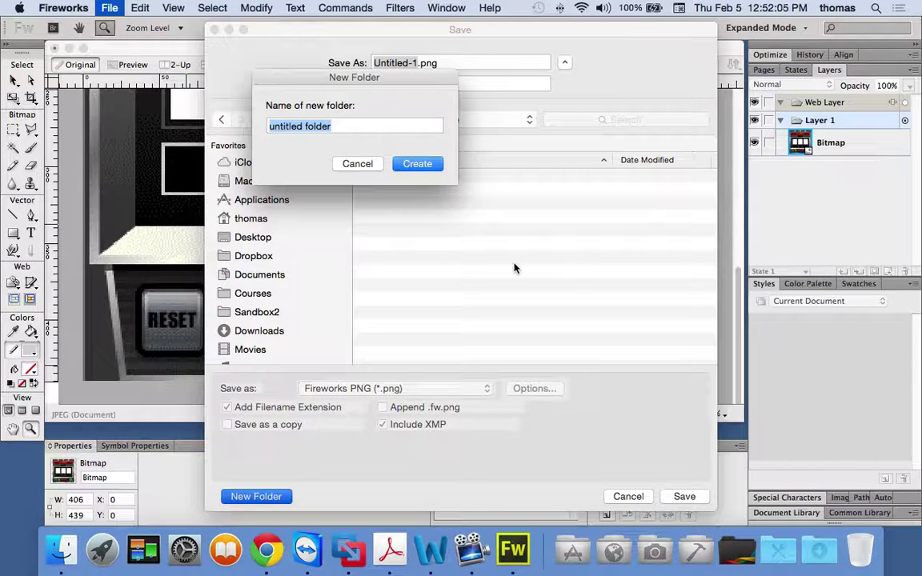
pyautogui.write('images')
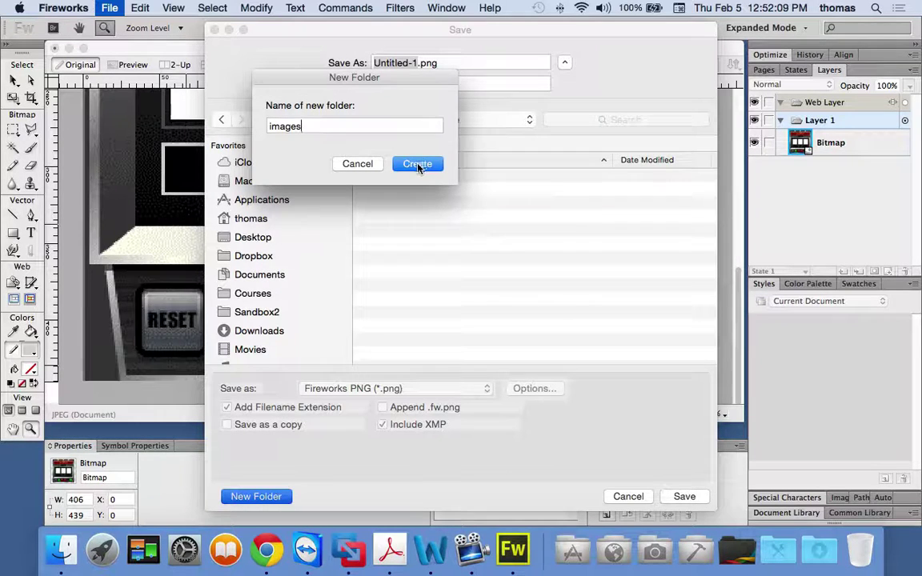
pyautogui.click(418, 165)
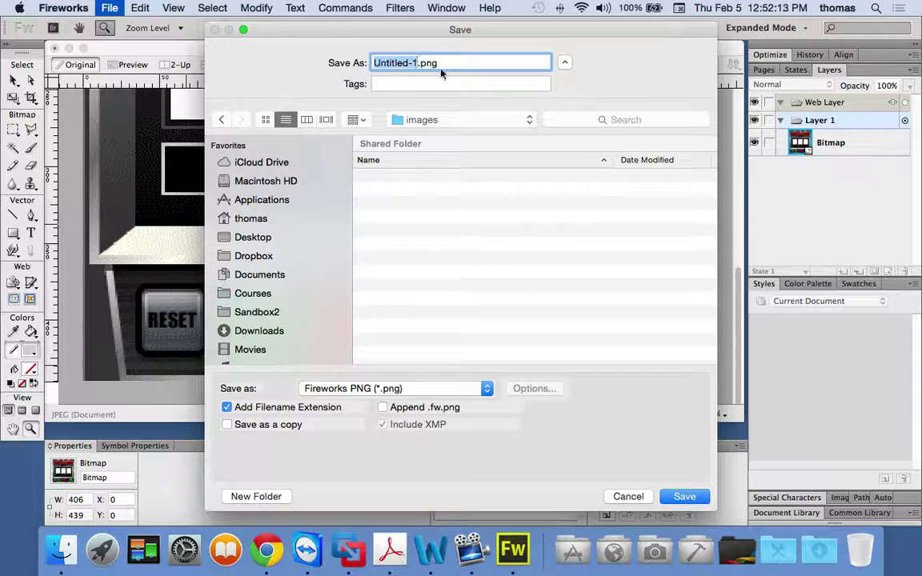
# - Save the document as background.png in the images folder
pyautogui.write('slotmac')
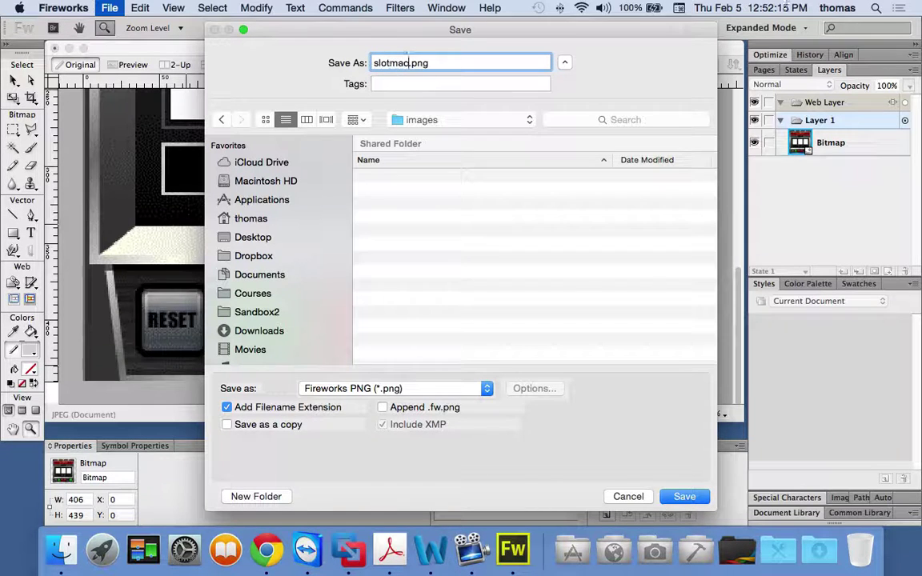
pyautogui.write('hine')
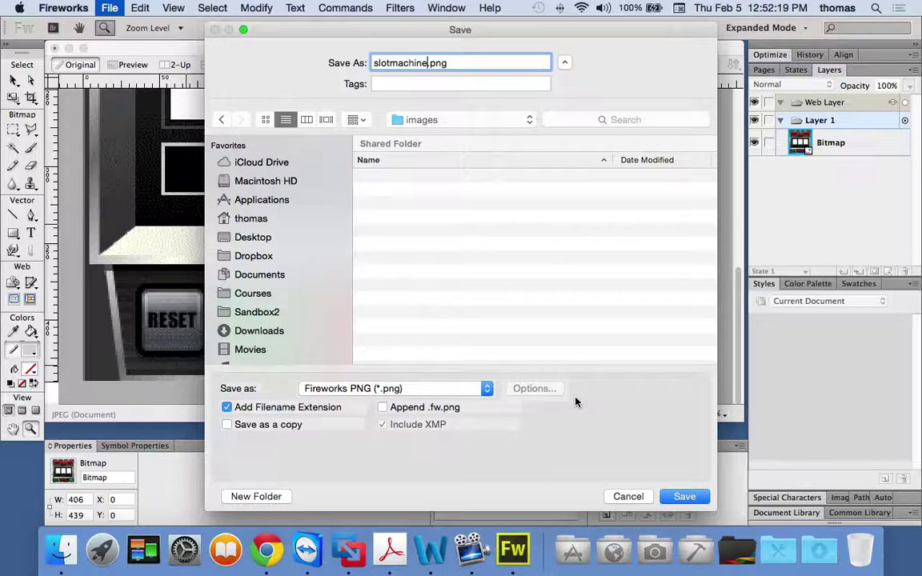
pyautogui.press('BackSpace')
pyautogui.press('BackSpace')
pyautogui.press('BackSpace')
pyautogui.press('BackSpace')
pyautogui.press('BackSpace')
pyautogui.press('BackSpace')
pyautogui.press('BackSpace')
pyautogui.press('BackSpace')
pyautogui.press('BackSpace')
pyautogui.press('BackSpace')
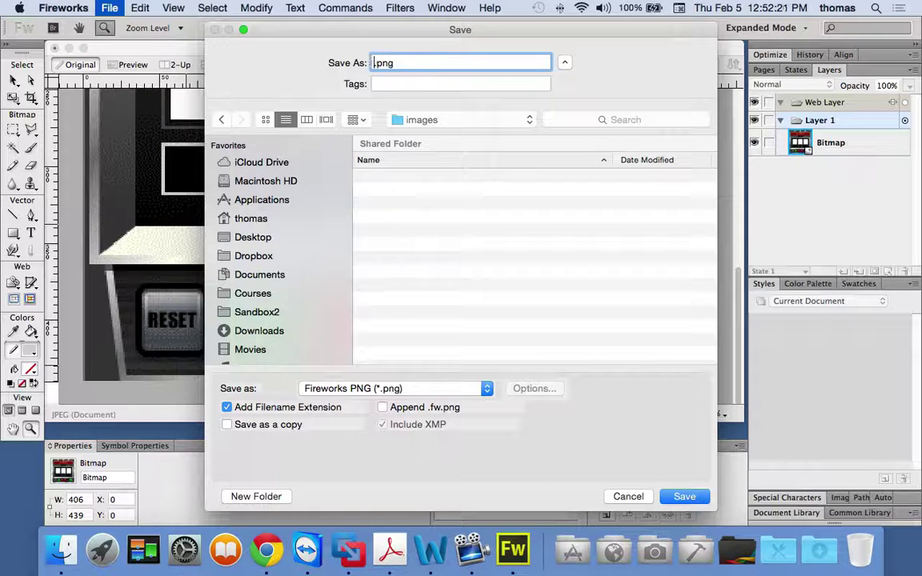
pyautogui.write('background')
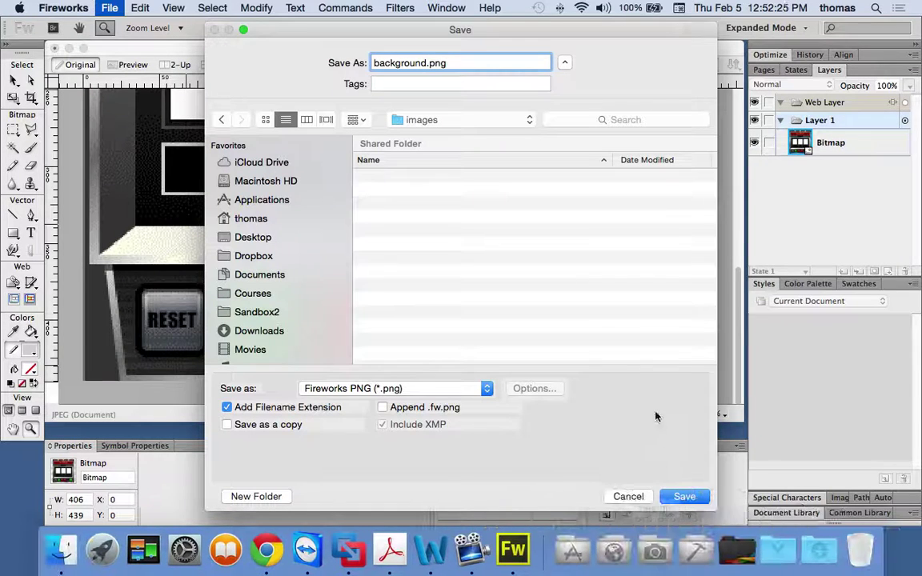
pyautogui.click(684, 497)
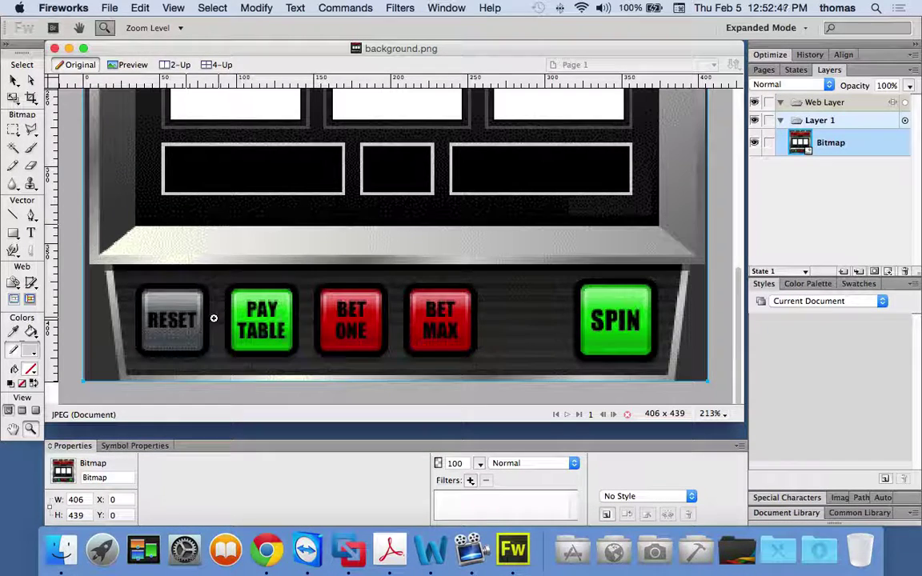
# - Marquee-select the SPIN button area and zoom in to 650% on it
pyautogui.click(13, 129)
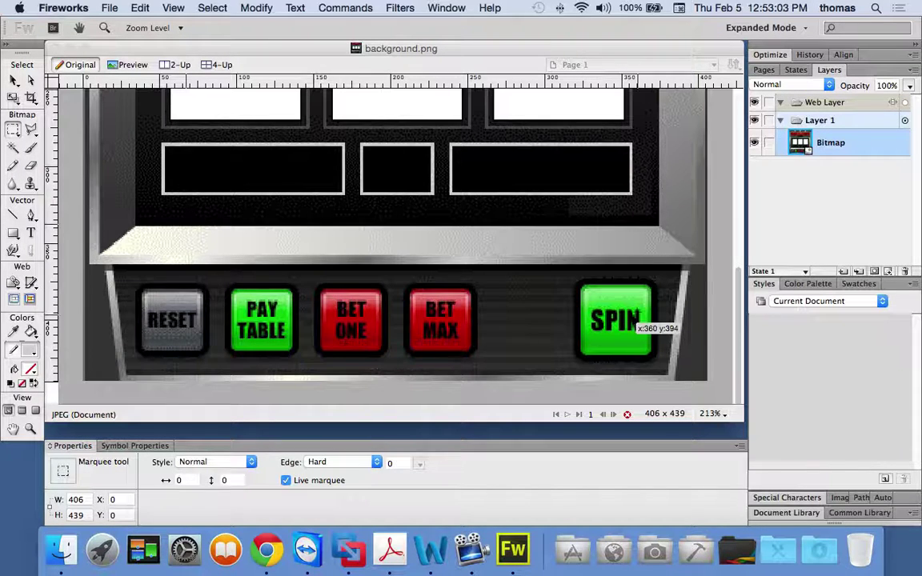
pyautogui.moveTo(578, 282); pyautogui.dragTo(664, 366)
pyautogui.moveTo(608, 324); pyautogui.dragTo(613, 320)
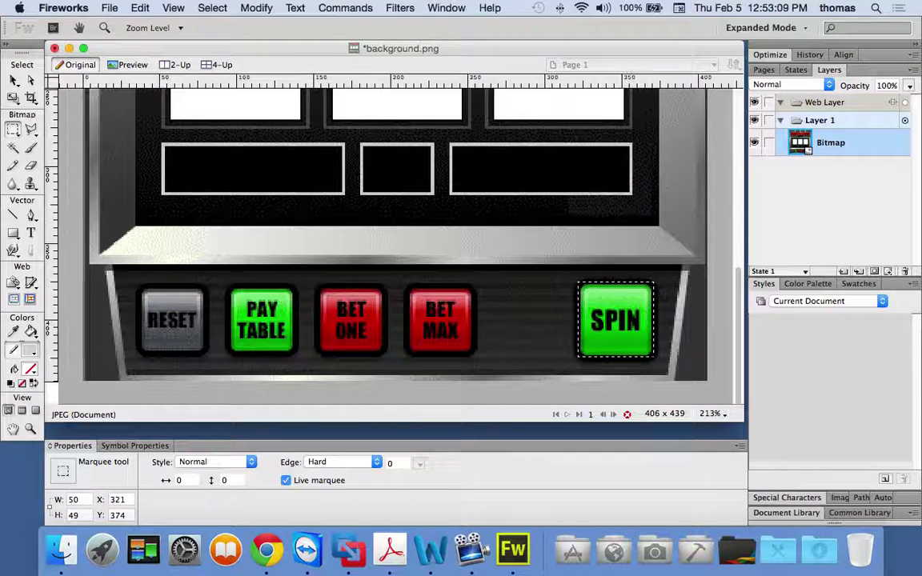
pyautogui.click(31, 429)
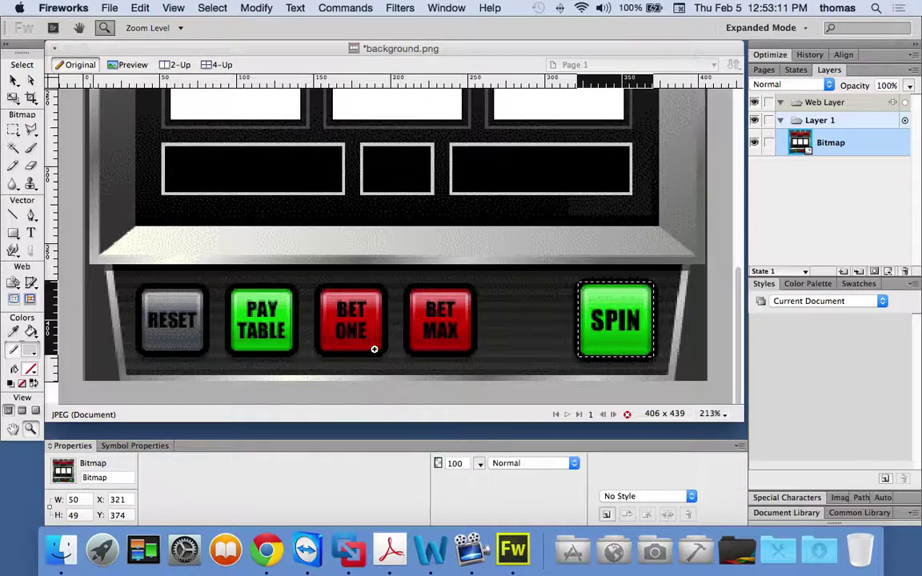
pyautogui.moveTo(549, 294); pyautogui.dragTo(670, 376)
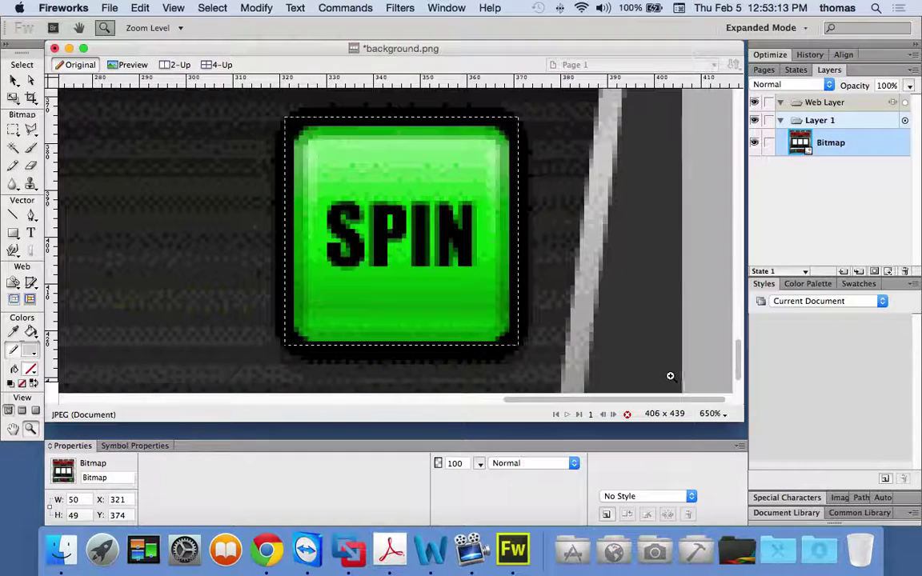
# - Redraw the selection at SPIN's edge, try scaling it, cancel, and deselect
pyautogui.click(14, 129)
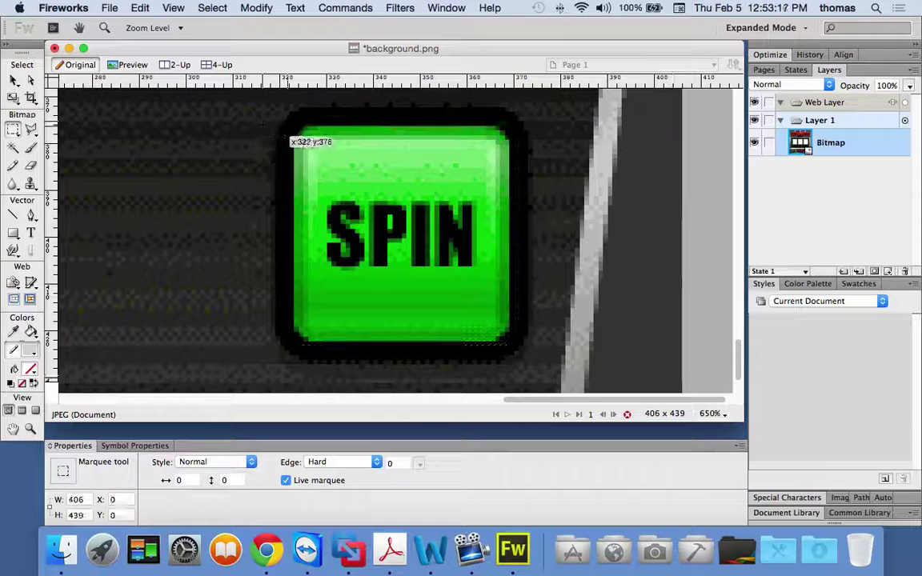
pyautogui.moveTo(293, 105); pyautogui.dragTo(508, 340)
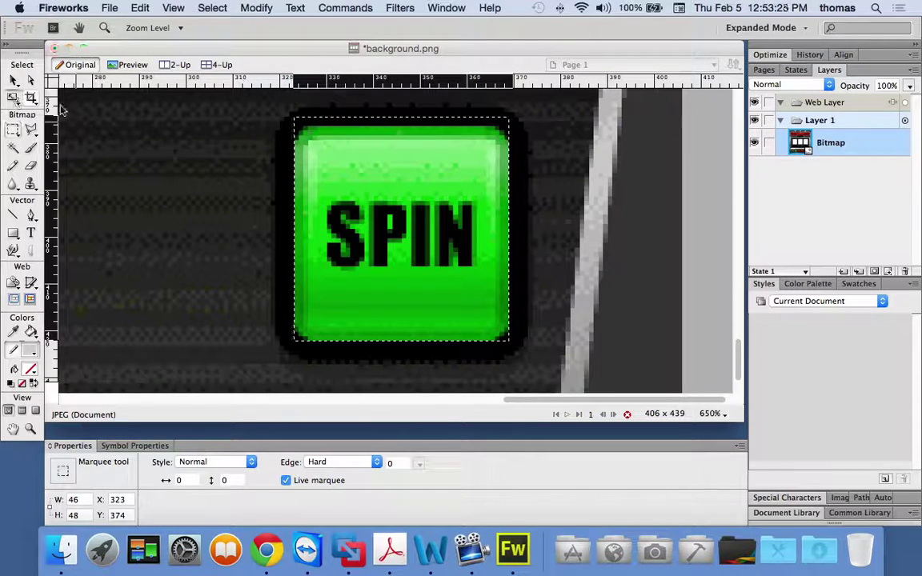
pyautogui.click(13, 97)
pyautogui.moveTo(400, 119); pyautogui.dragTo(400, 125)
pyautogui.press('Escape')
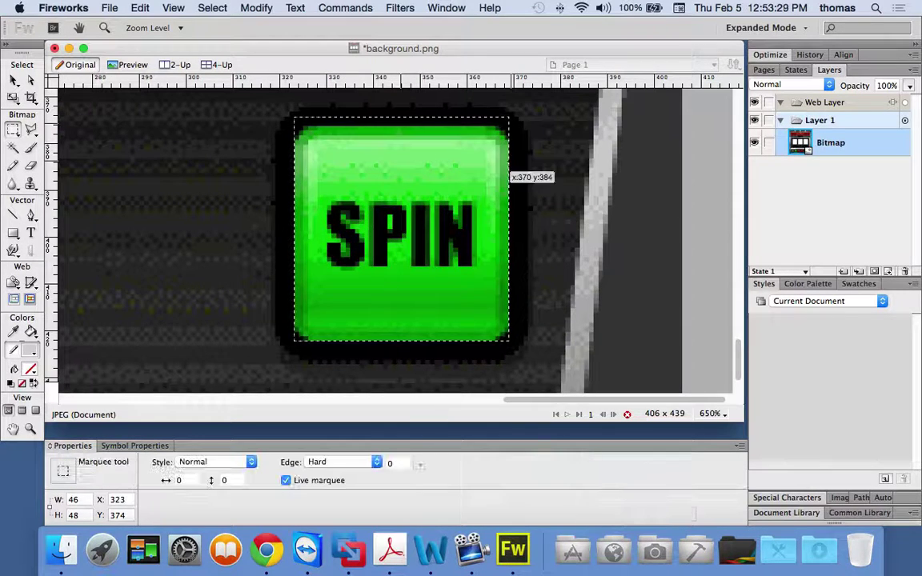
pyautogui.click(12, 80)
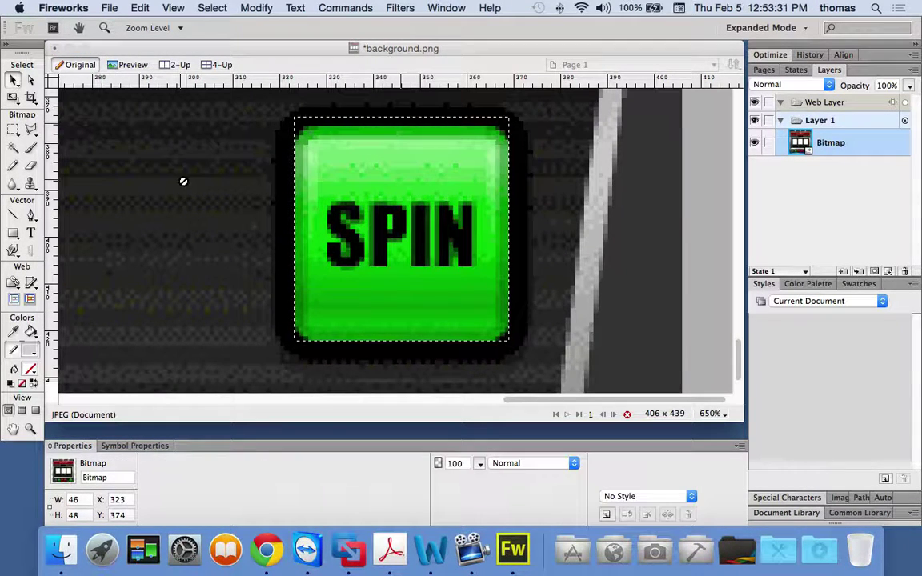
pyautogui.click(184, 183)
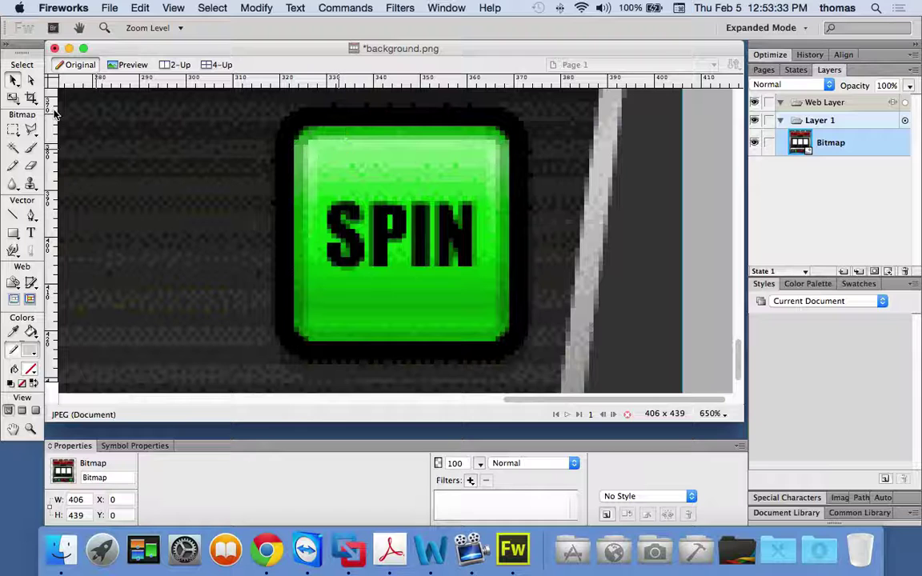
# - Zoom in to check SPIN's top-left corner at x 323, y 376, then return to 800%
pyautogui.click(13, 130)
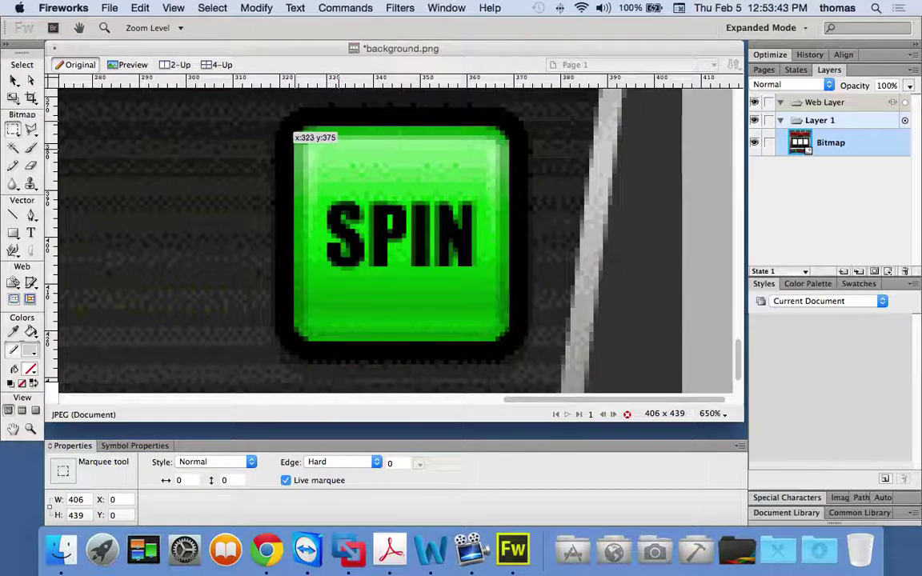
pyautogui.press('z')
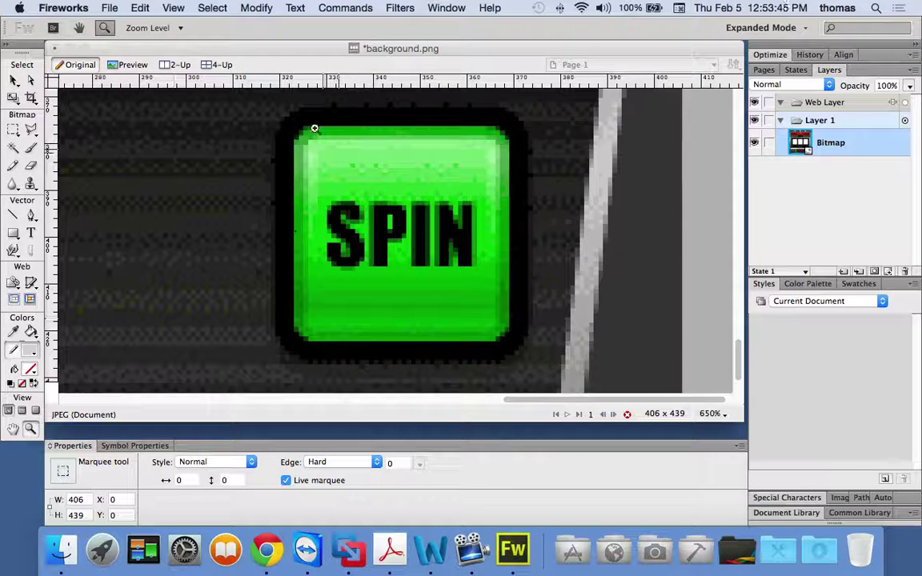
pyautogui.moveTo(265, 113); pyautogui.dragTo(368, 212)
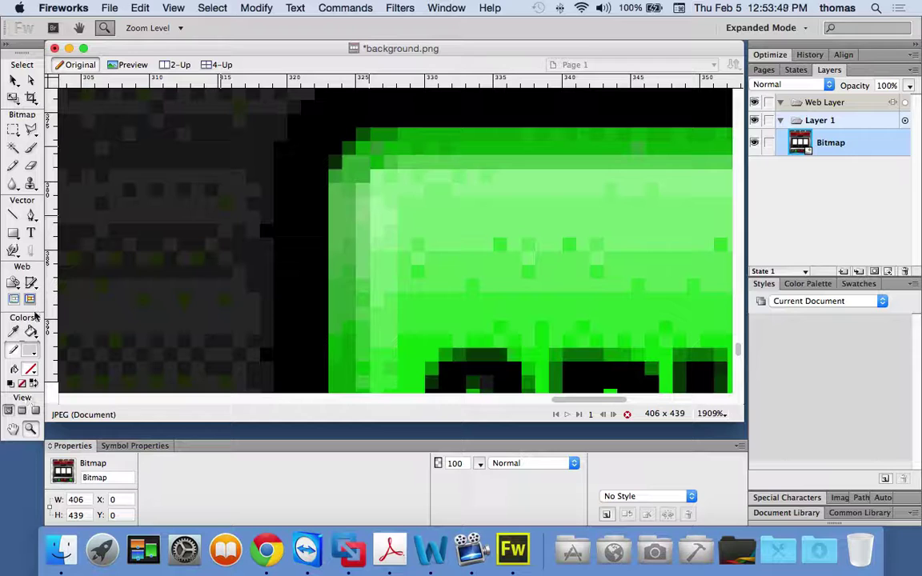
pyautogui.click(14, 132)
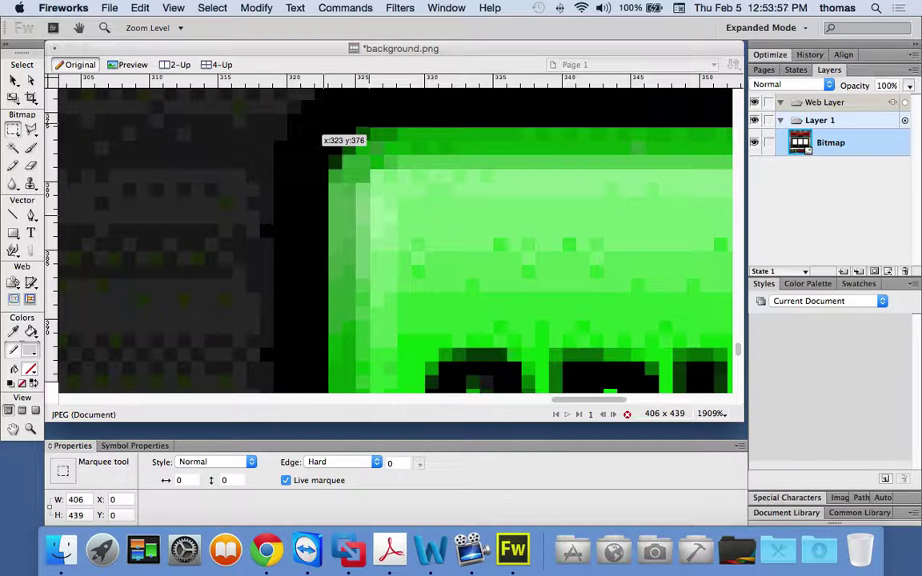
pyautogui.moveTo(342, 116); pyautogui.dragTo(487, 261)
pyautogui.click(316, 140)
pyautogui.click(345, 143)
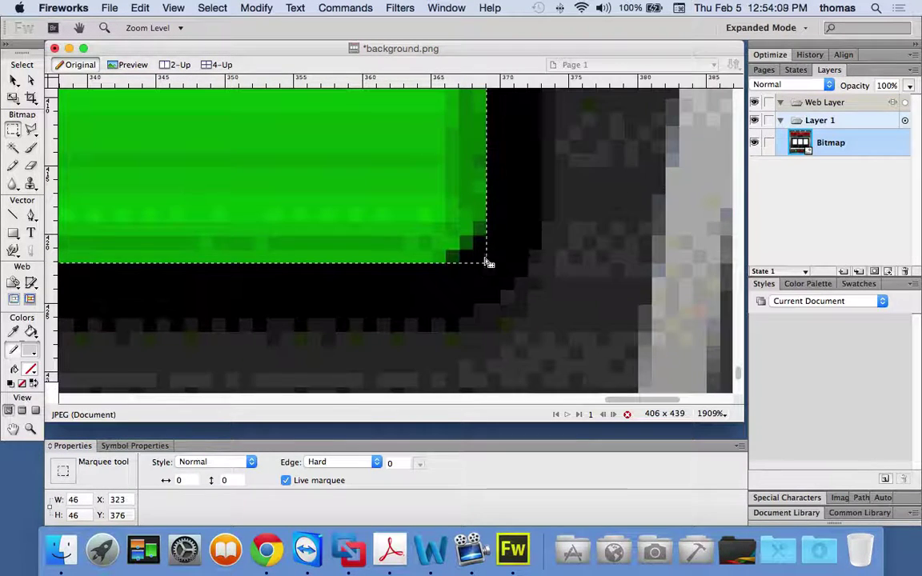
pyautogui.press('super+6')
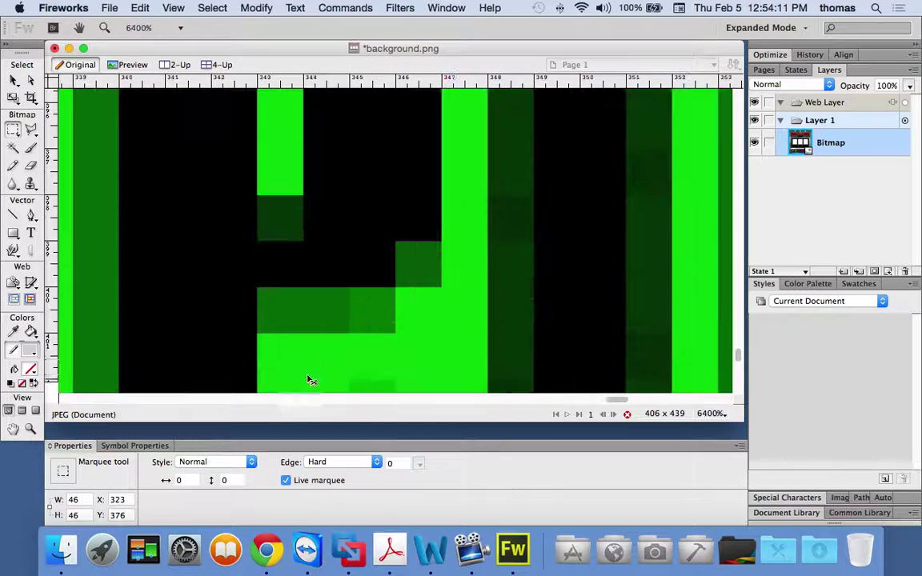
pyautogui.press('super+8')
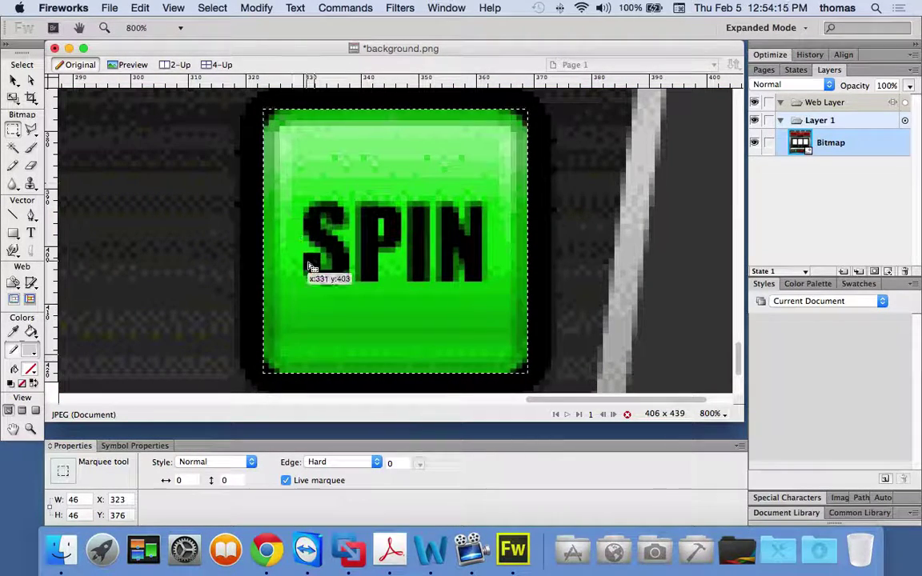
# - Copy the 46×46 SPIN button selection
pyautogui.rightClick(416, 188)
pyautogui.moveTo(448, 187)
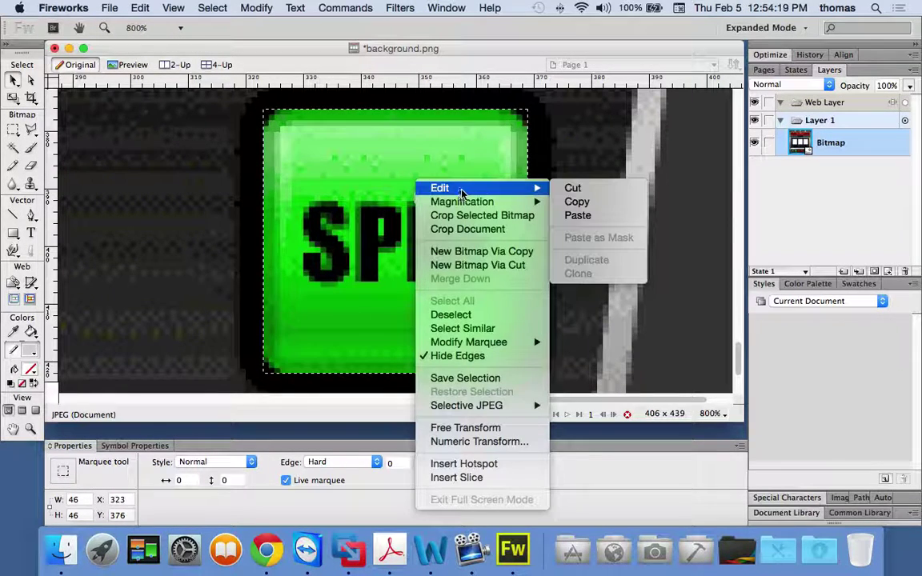
pyautogui.click(576, 202)
pyautogui.press('v')
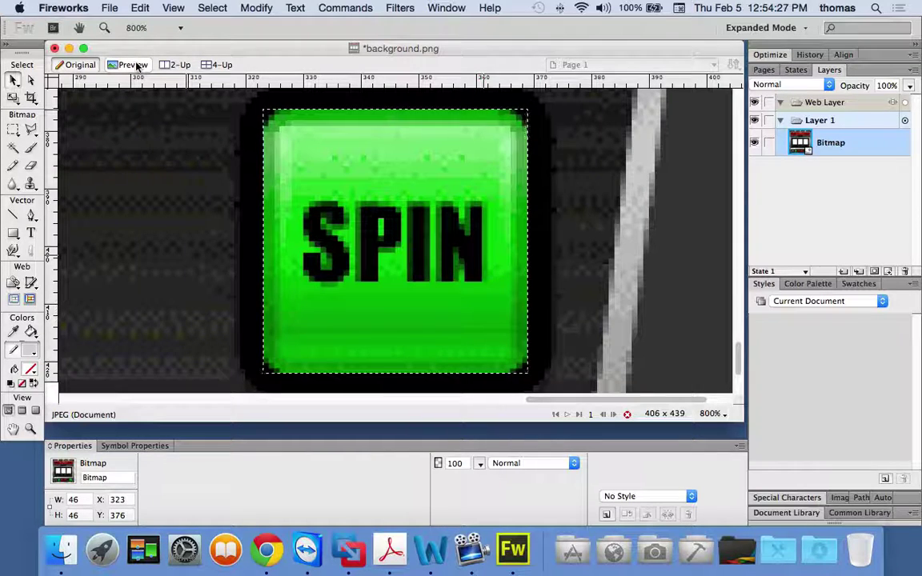
# - Create a new 46×46 transparent document and paste the SPIN button into it
pyautogui.click(112, 10)
pyautogui.click(120, 25)
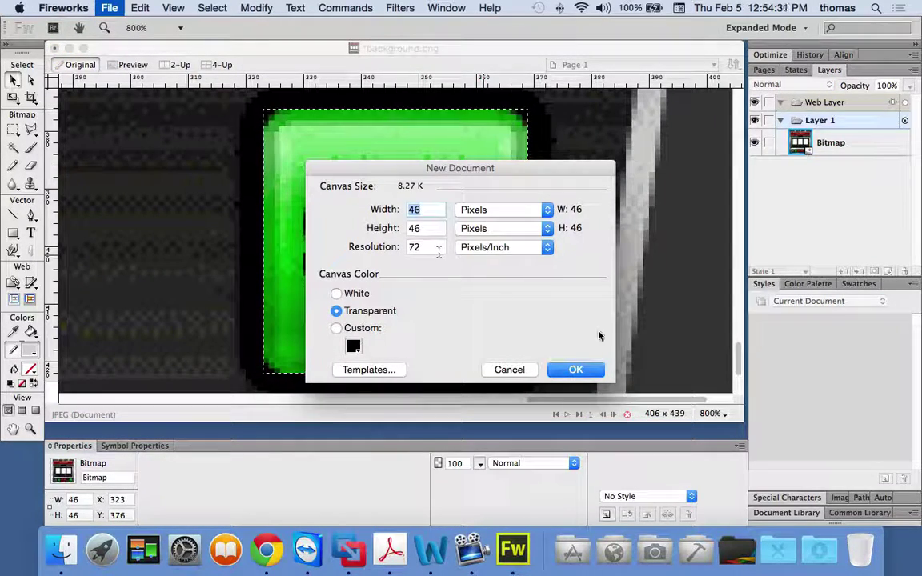
pyautogui.click(594, 370)
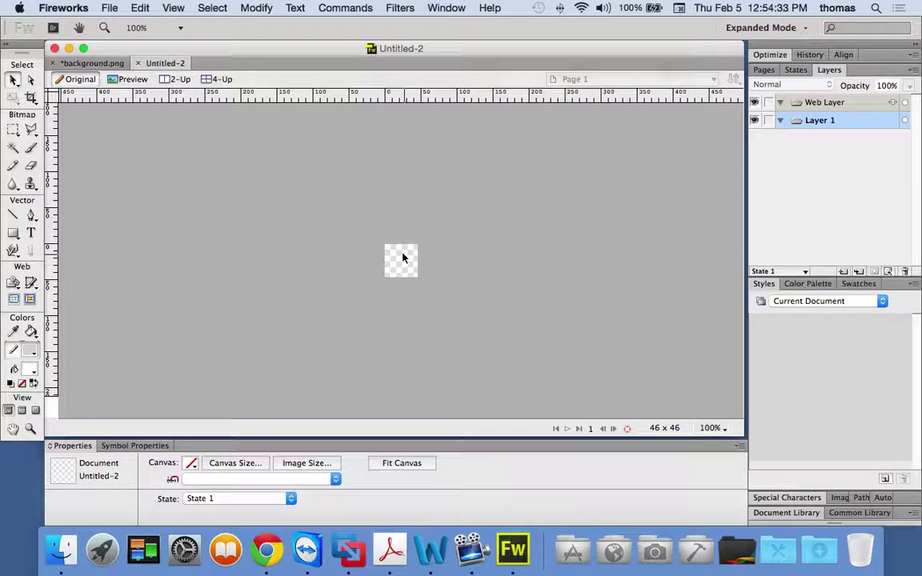
pyautogui.press('super+v')
pyautogui.press('m')
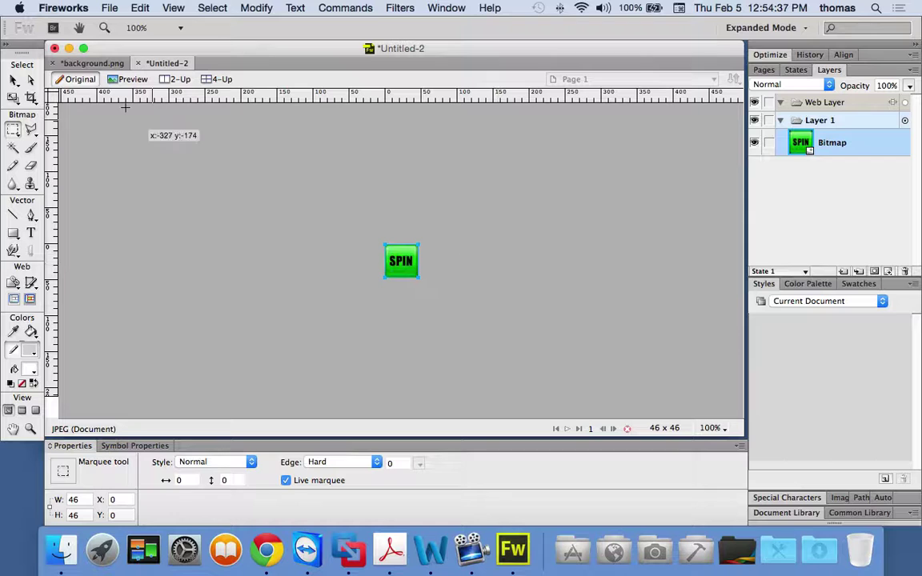
pyautogui.click(129, 167)
pyautogui.press('v')
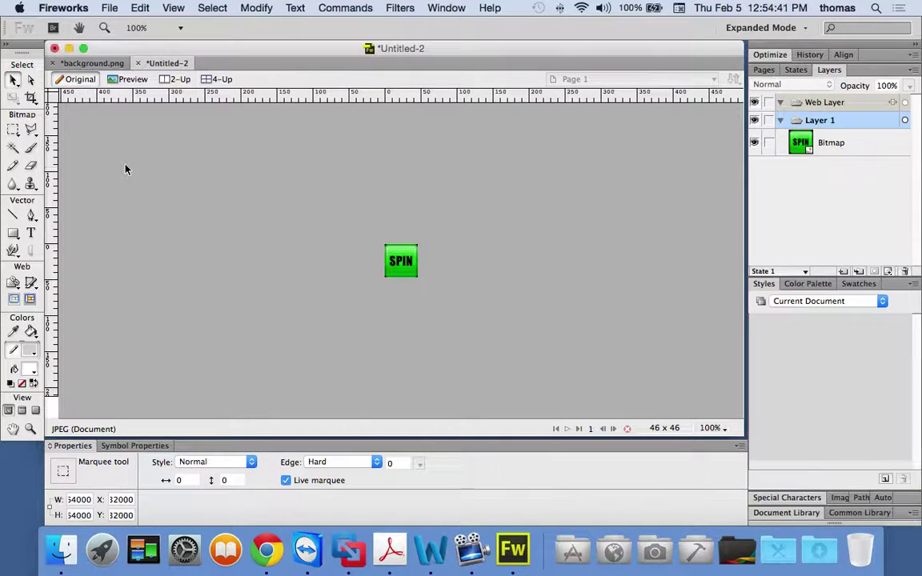
pyautogui.click(412, 269)
# - Save the new document as spinButton.png
pyautogui.click(109, 8)
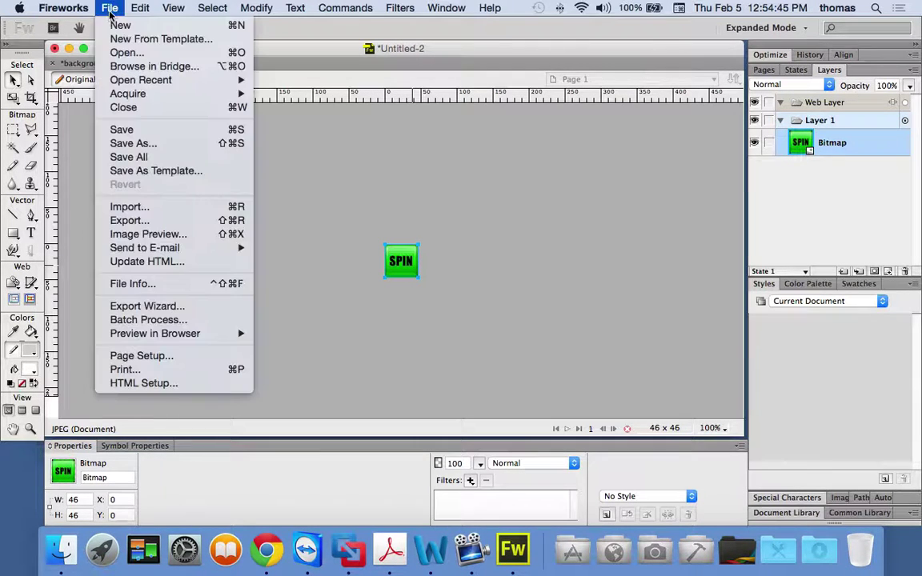
pyautogui.click(133, 143)
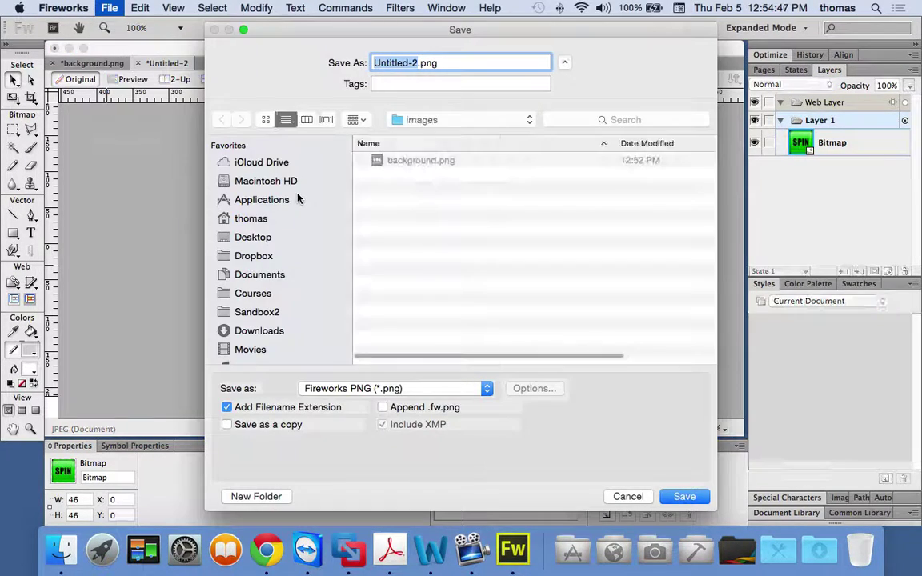
pyautogui.write('spinButton')
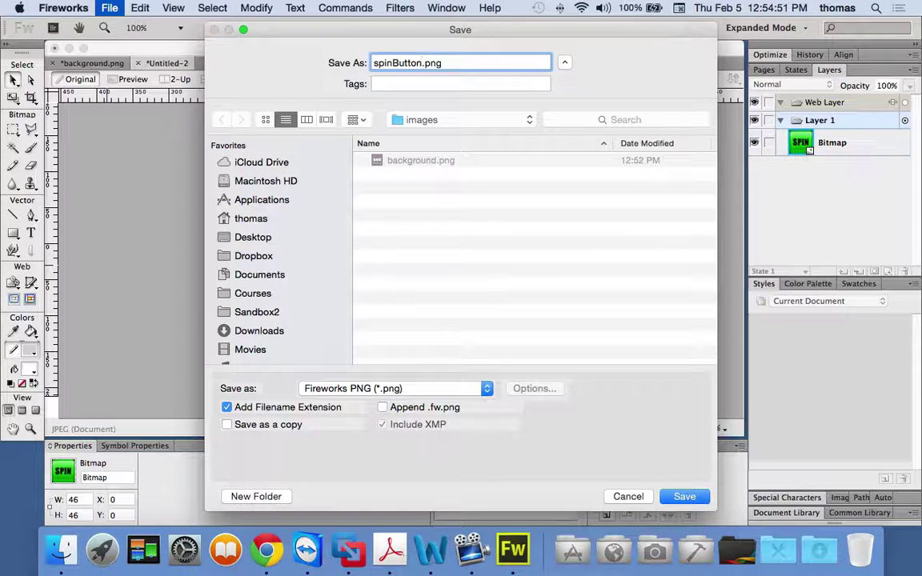
pyautogui.click(683, 495)
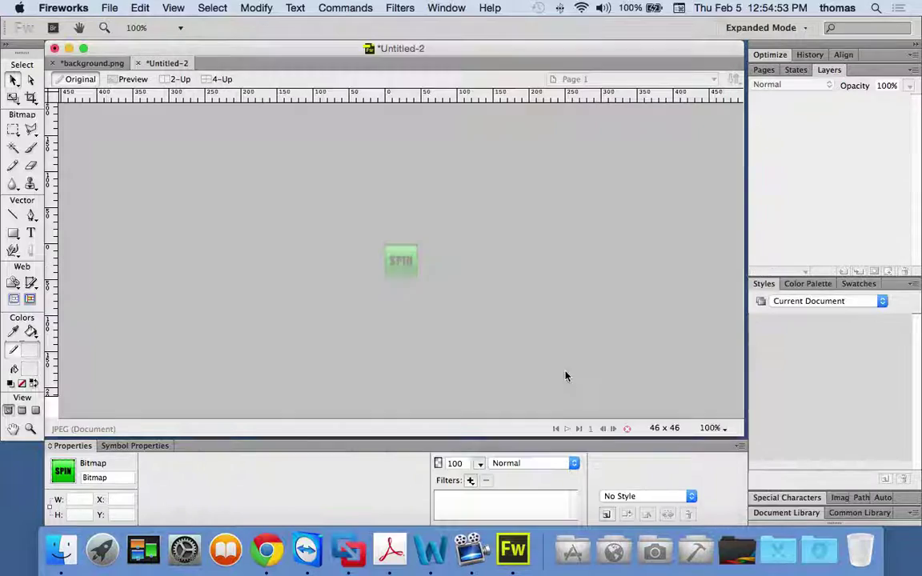
# - Return to background.png and scroll left along the button row to the grey RESET button
pyautogui.click(92, 63)
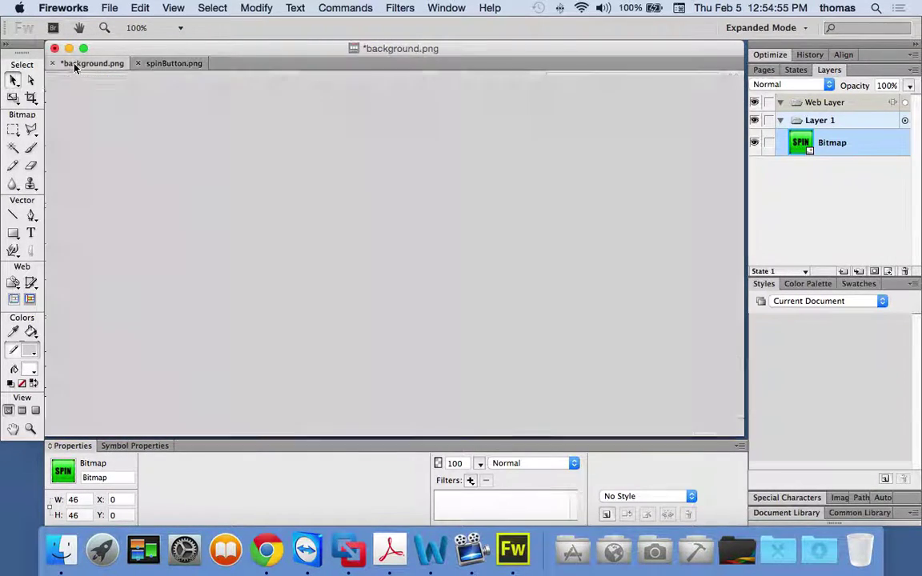
pyautogui.hscroll(-15, 414, 286)
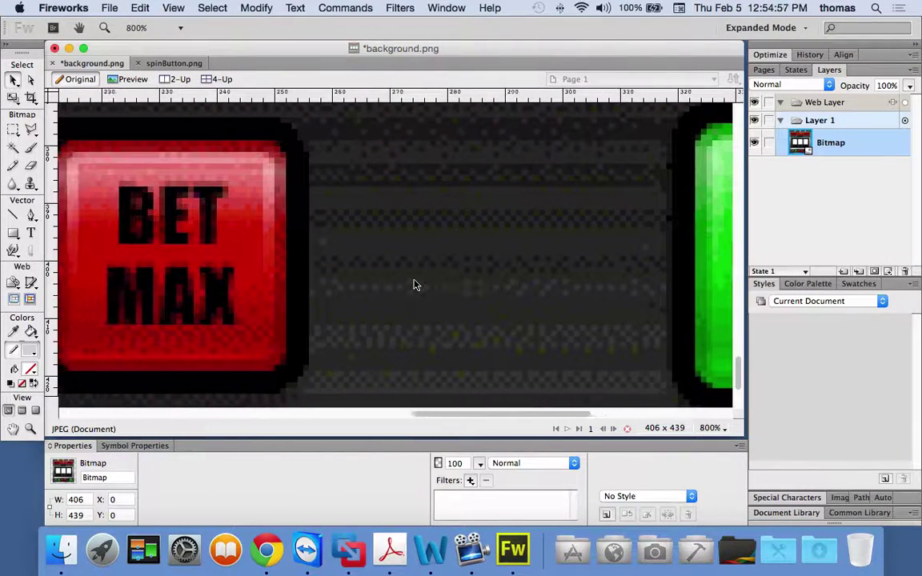
pyautogui.hscroll(-4, 423, 283)
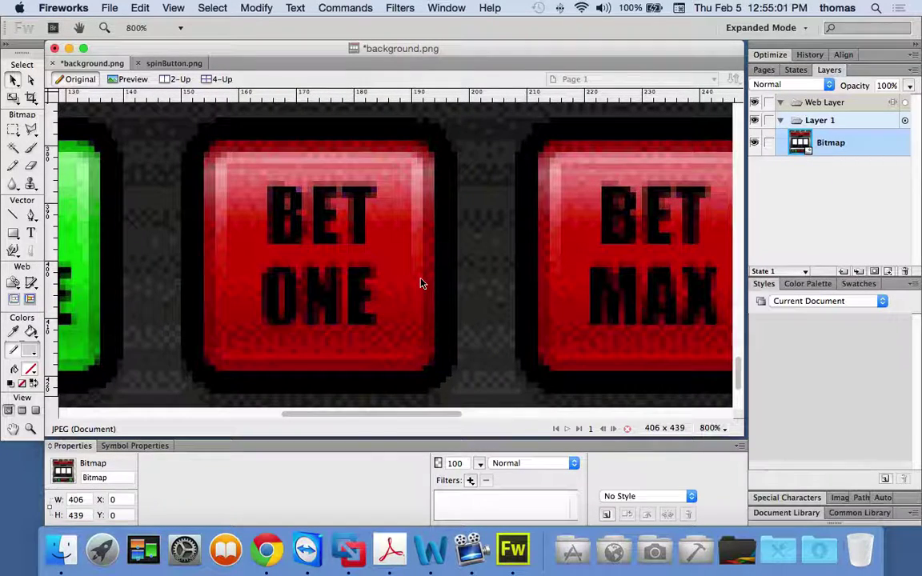
pyautogui.hscroll(2, 422, 284)
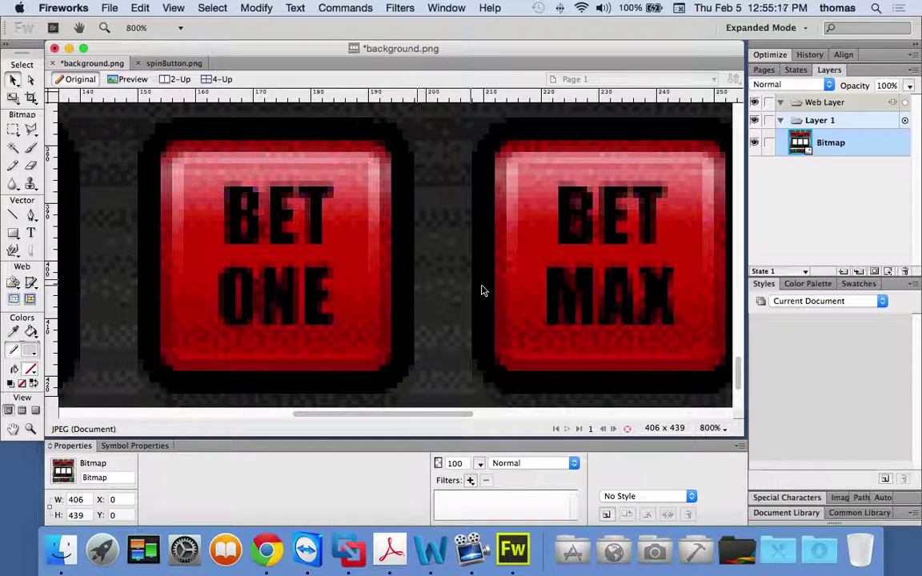
pyautogui.hscroll(3, 506, 278)
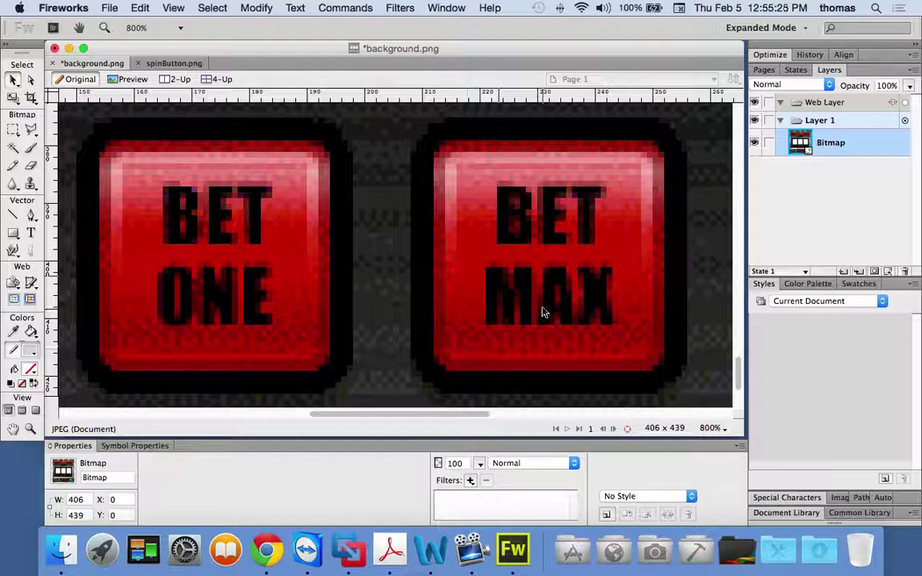
pyautogui.hscroll(-15, 398, 274)
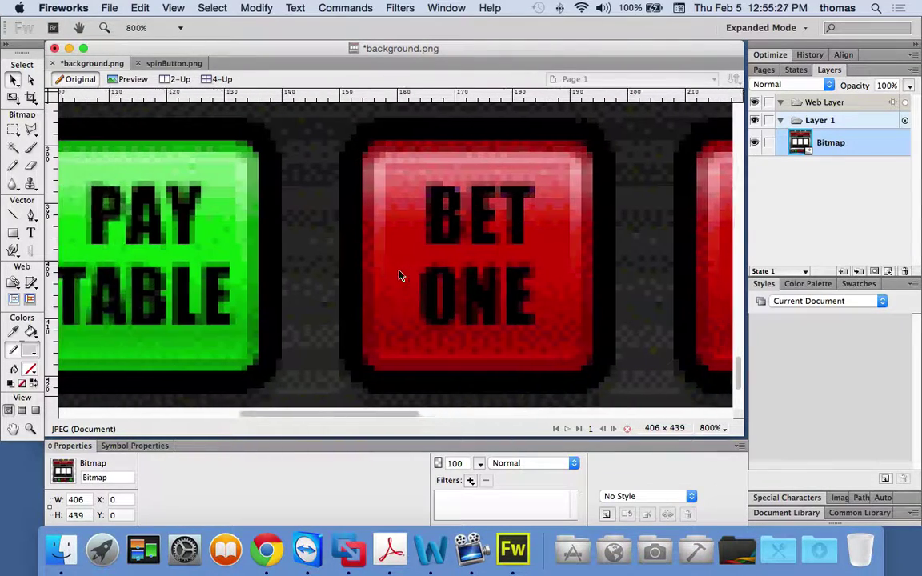
pyautogui.hscroll(-1, 401, 276)
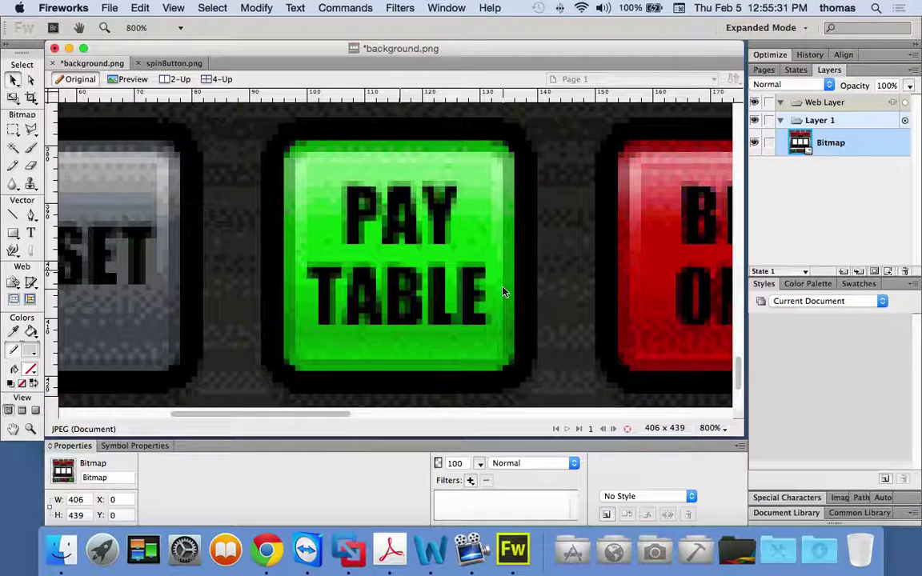
pyautogui.hscroll(-4, 302, 258)
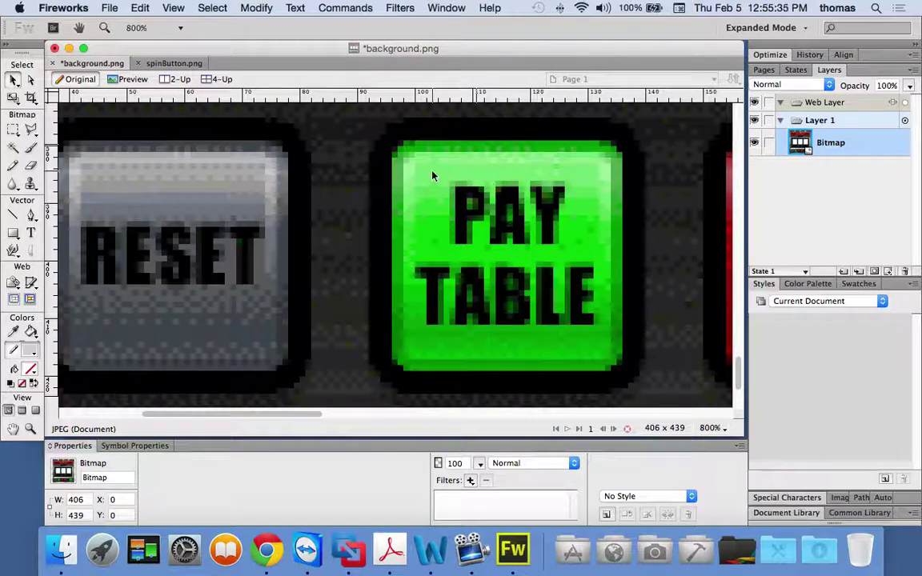
pyautogui.hscroll(-8, 432, 176)
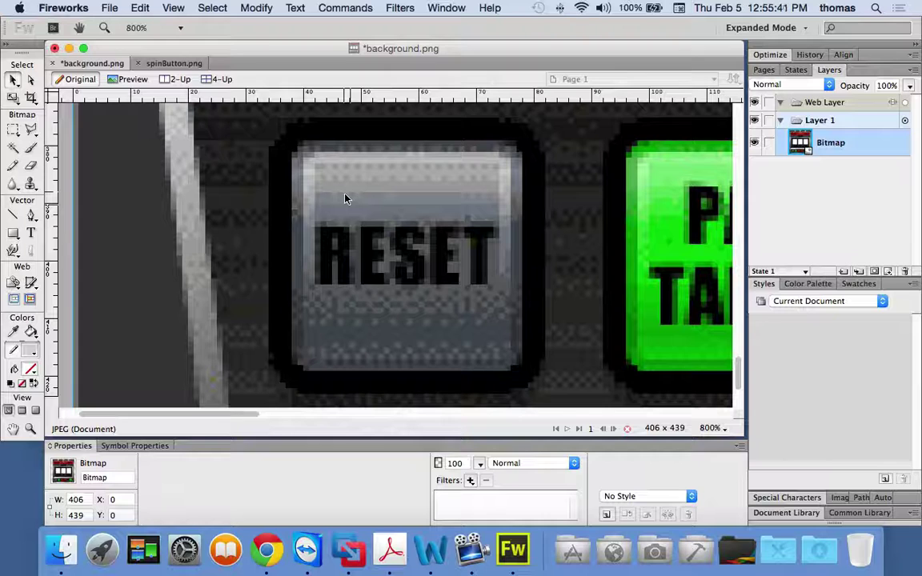
# - Make trial marquee drags around the RESET button to find its 40×40 bounds
pyautogui.click(14, 130)
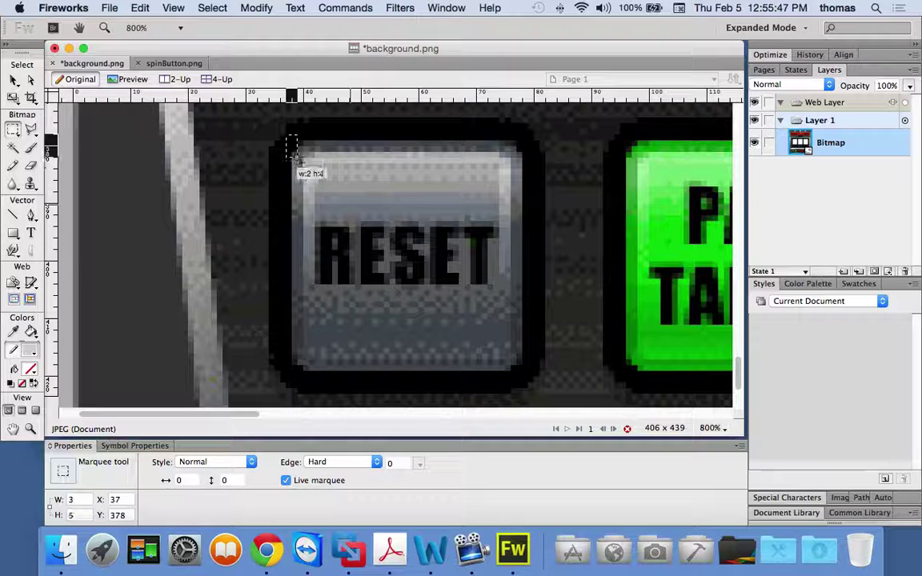
pyautogui.moveTo(290, 138); pyautogui.dragTo(302, 144)
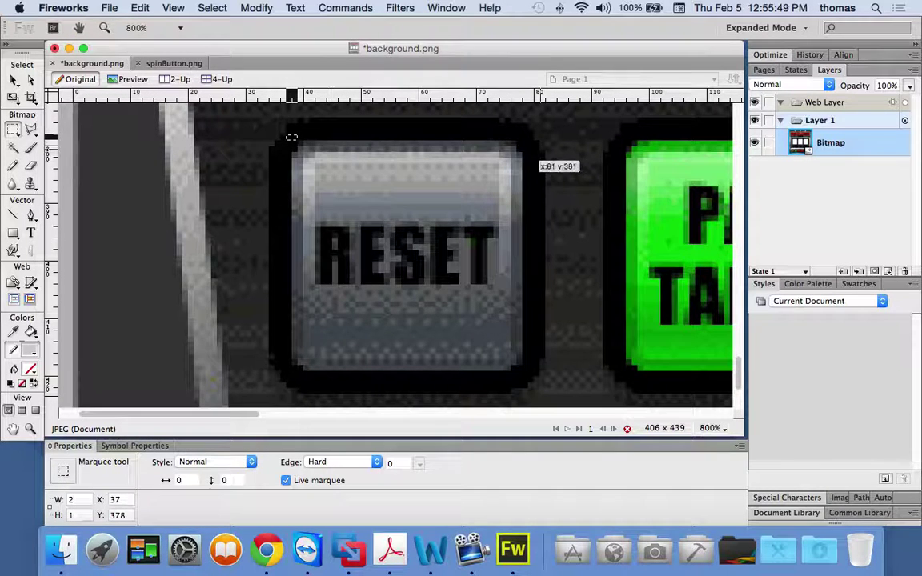
pyautogui.moveTo(528, 146); pyautogui.dragTo(436, 197)
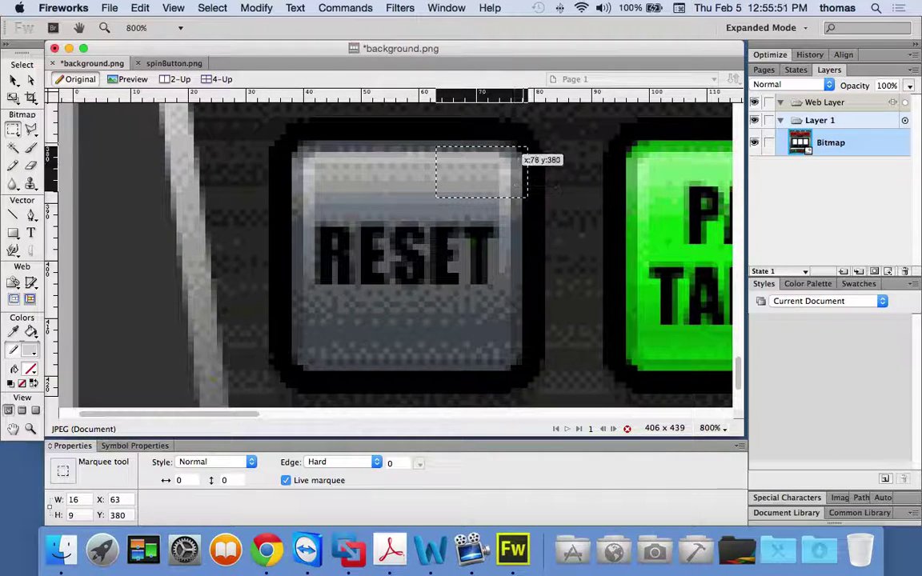
pyautogui.moveTo(527, 135); pyautogui.dragTo(499, 192)
pyautogui.moveTo(288, 136); pyautogui.dragTo(528, 375)
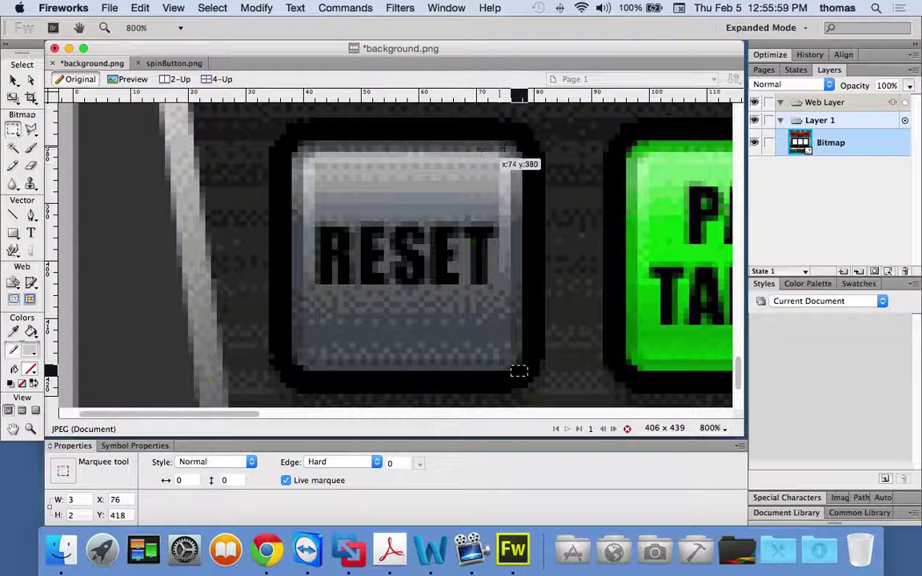
pyautogui.moveTo(525, 151); pyautogui.dragTo(512, 138)
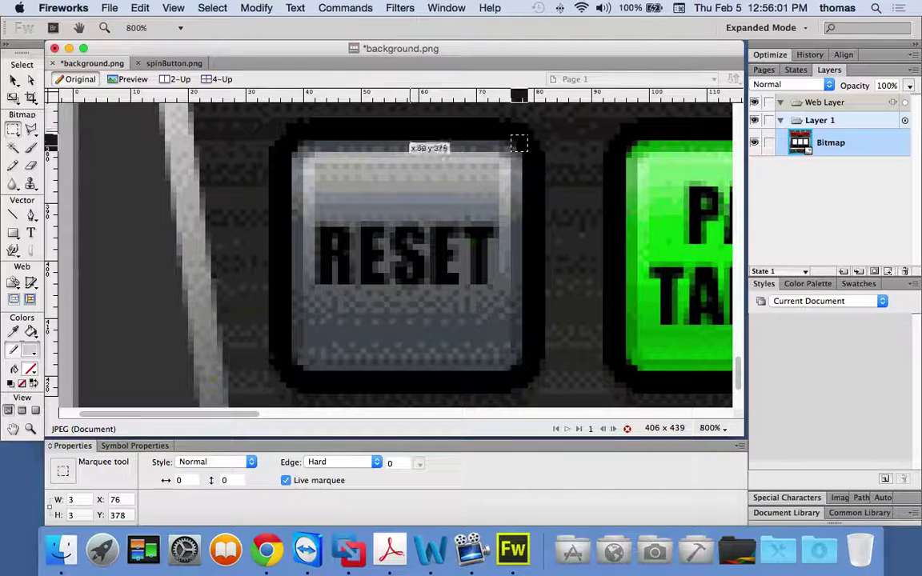
pyautogui.moveTo(284, 149); pyautogui.dragTo(522, 370)
# - Select the RESET button from x 38, y 379 and copy it
pyautogui.click(292, 152)
pyautogui.click(299, 158)
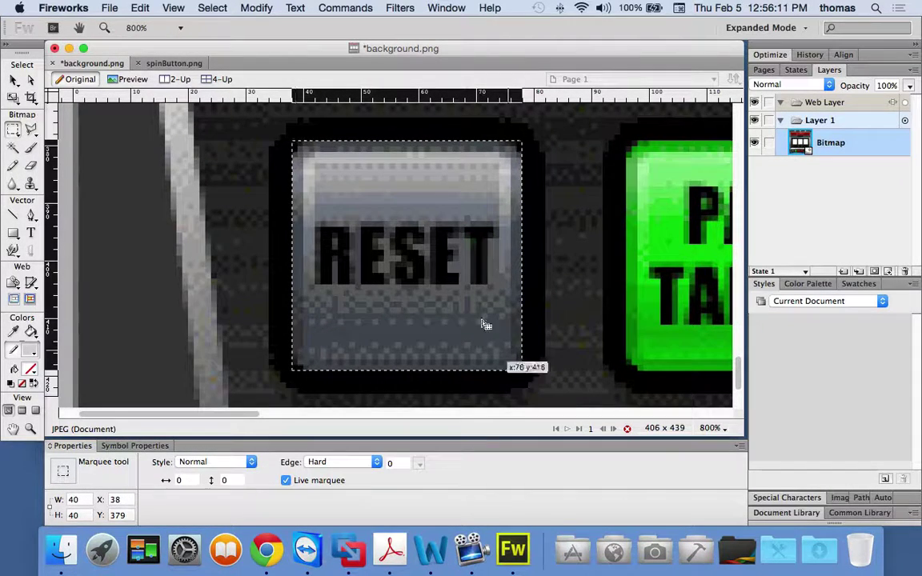
pyautogui.moveTo(342, 187)
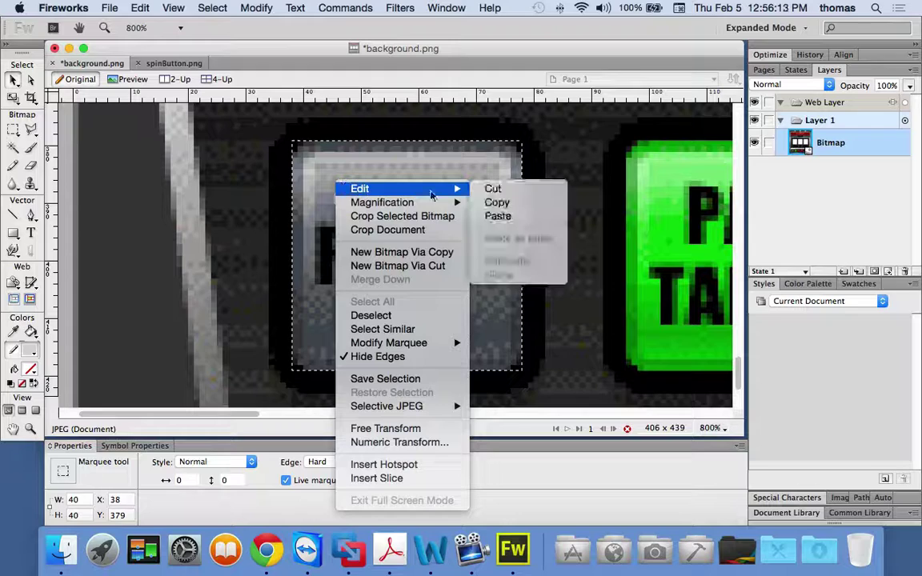
pyautogui.click(496, 202)
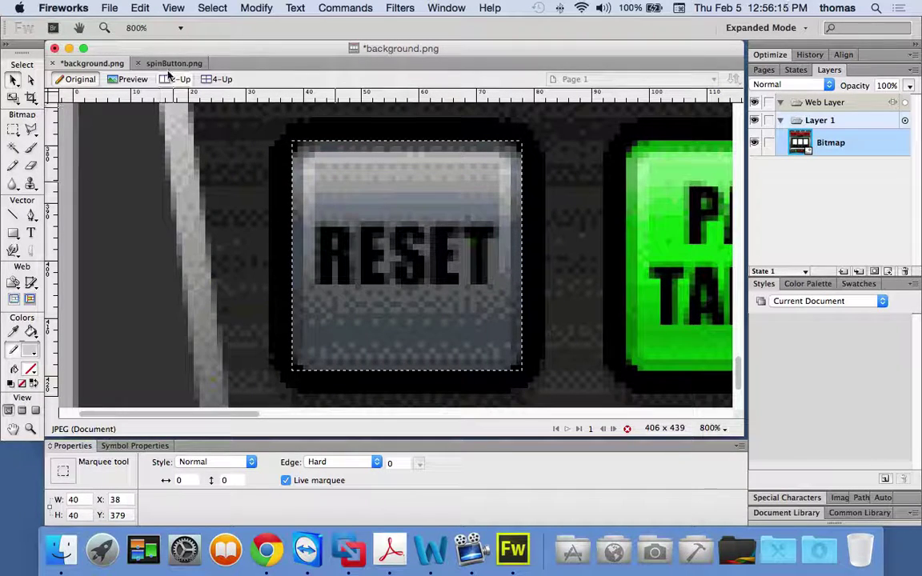
# - Create a new 40×40 transparent document and paste the RESET button into it
pyautogui.click(110, 8)
pyautogui.click(119, 26)
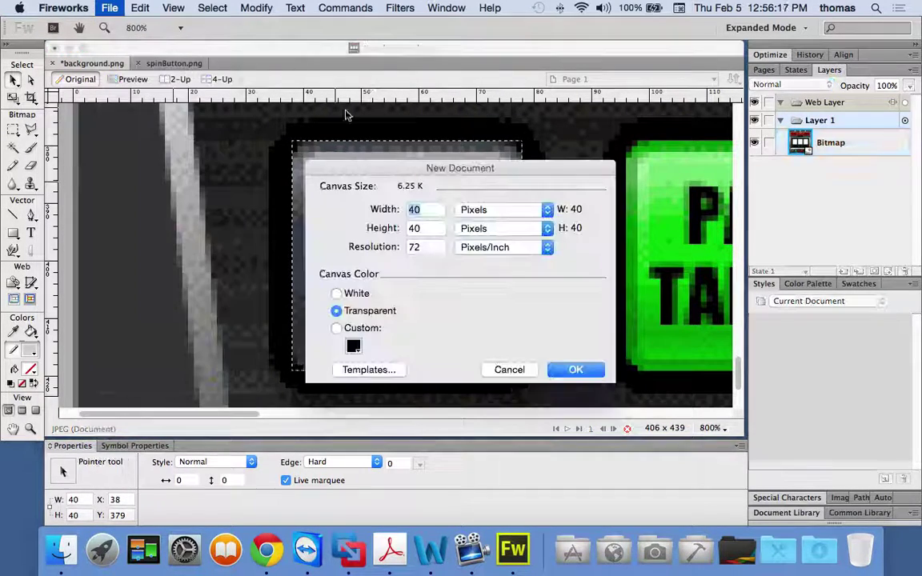
pyautogui.click(573, 368)
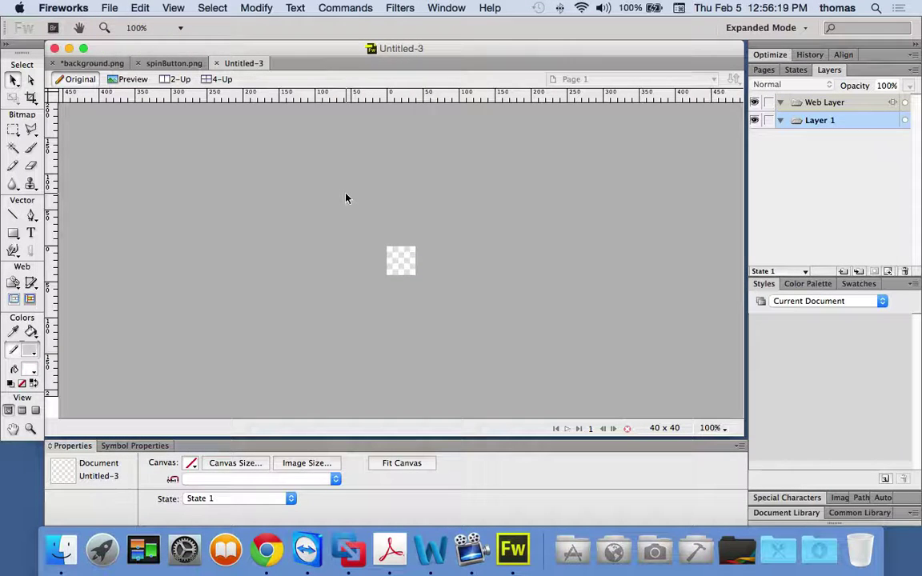
pyautogui.hotkey('ctrl', 'v')
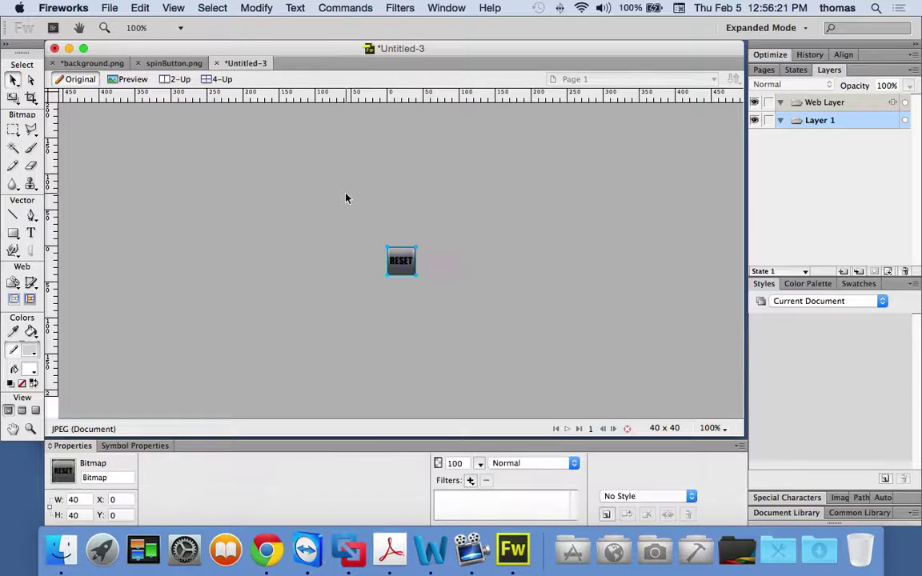
pyautogui.press('m')
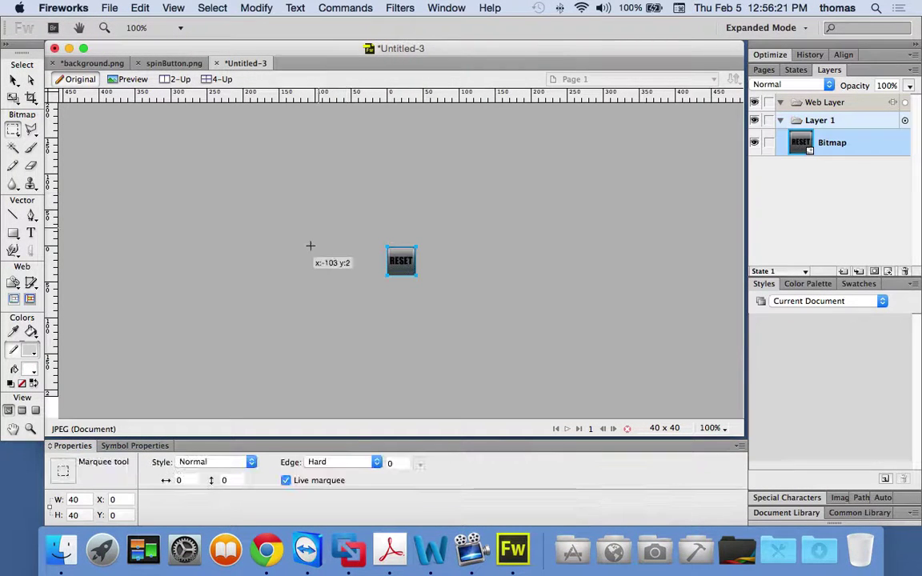
# - Save the new document as resetButton.png in the images folder
pyautogui.click(104, 8)
pyautogui.click(141, 148)
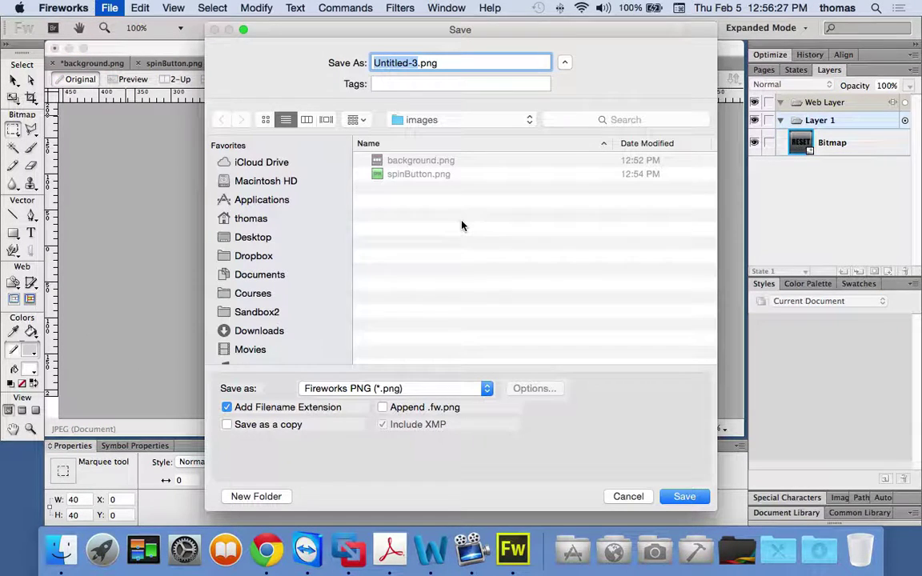
pyautogui.write('resetButton')
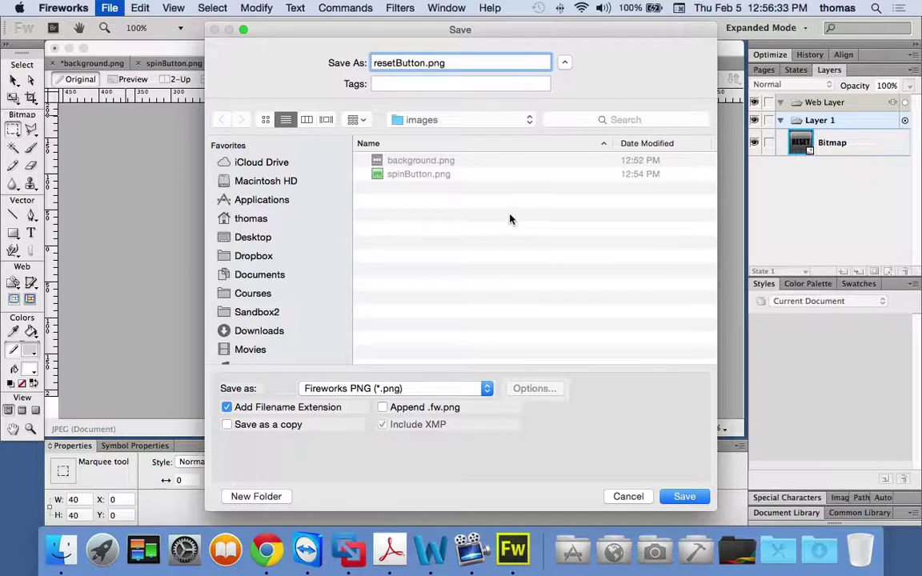
pyautogui.click(685, 497)
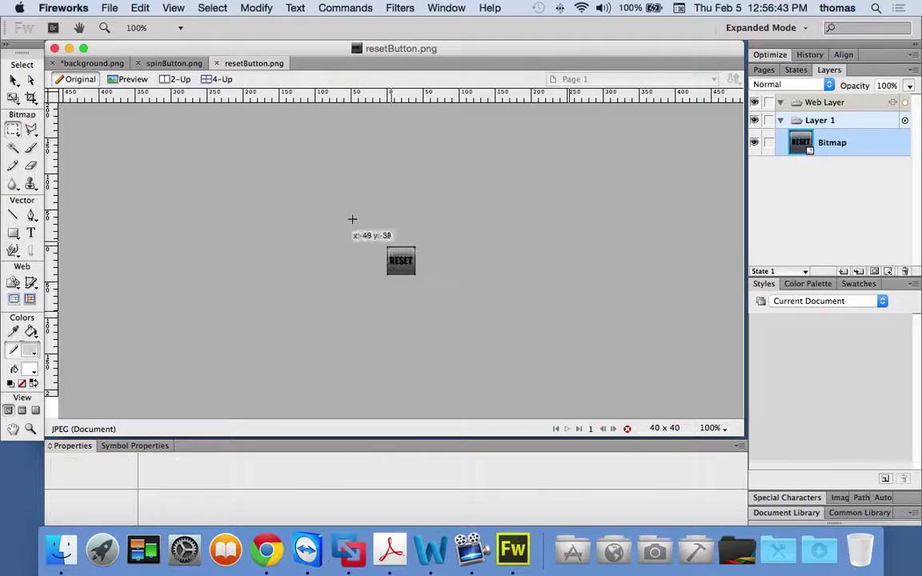
# - Back on background.png, scroll to BET MAX and select it as 48×48 at x 208, y 375
pyautogui.click(72, 63)
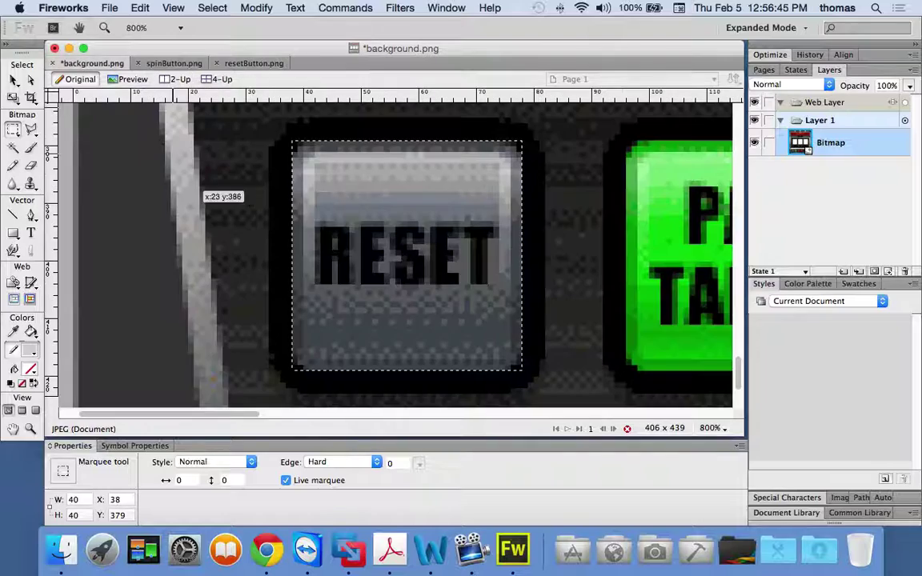
pyautogui.hscroll(10, 504, 263)
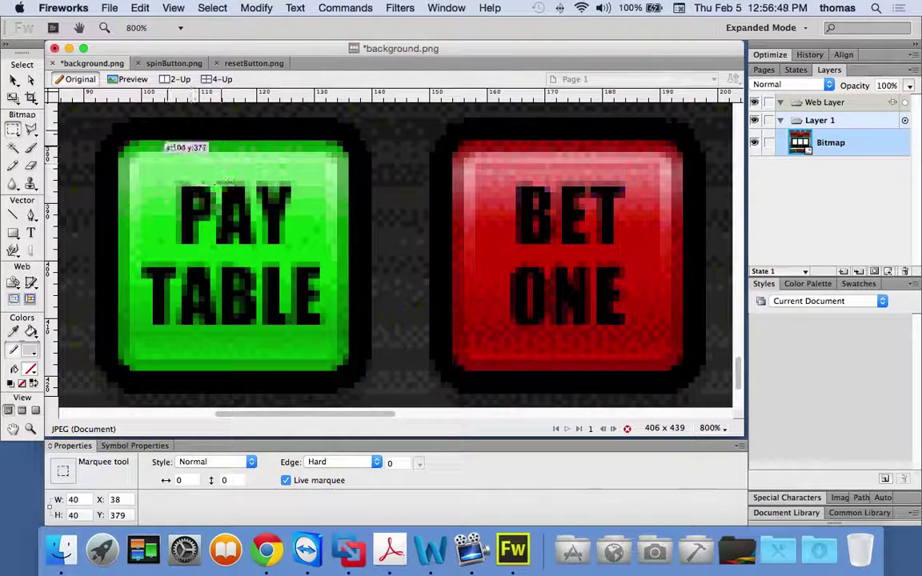
pyautogui.hscroll(4, 608, 240)
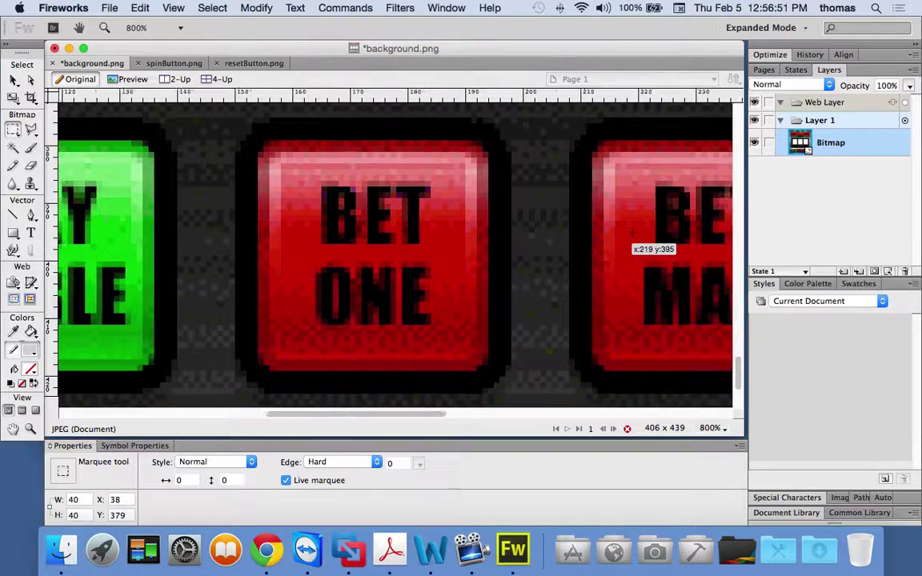
pyautogui.hscroll(5, 630, 244)
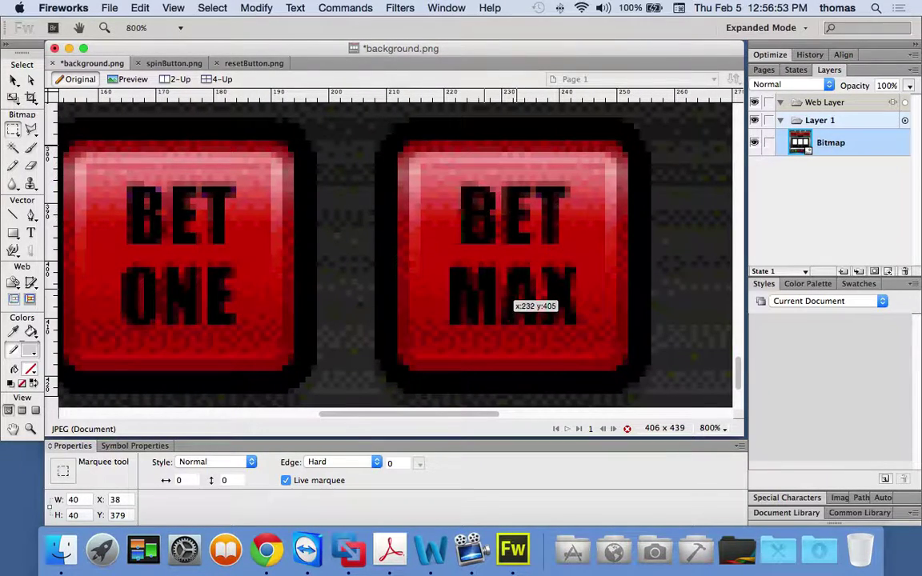
pyautogui.hscroll(5, 517, 303)
pyautogui.hscroll(-3, 517, 256)
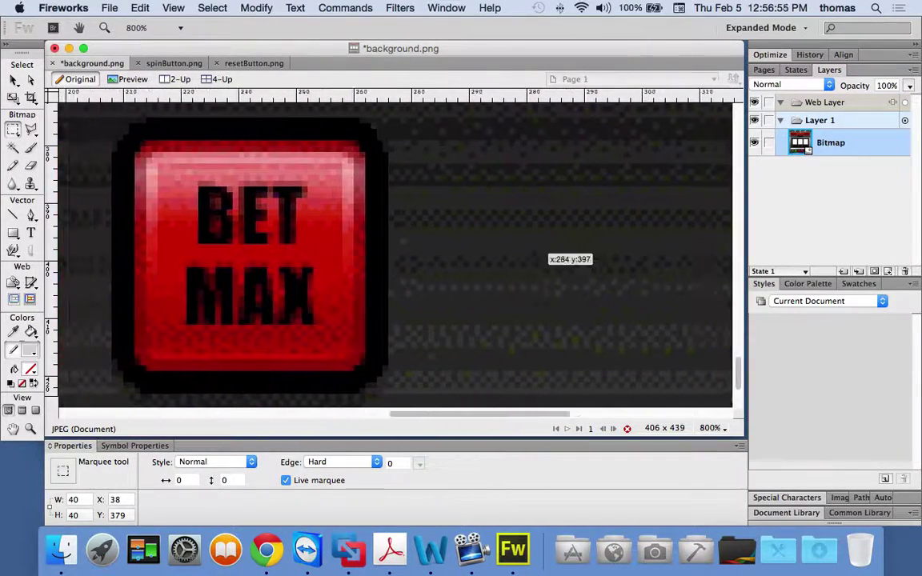
pyautogui.hscroll(-1, 513, 245)
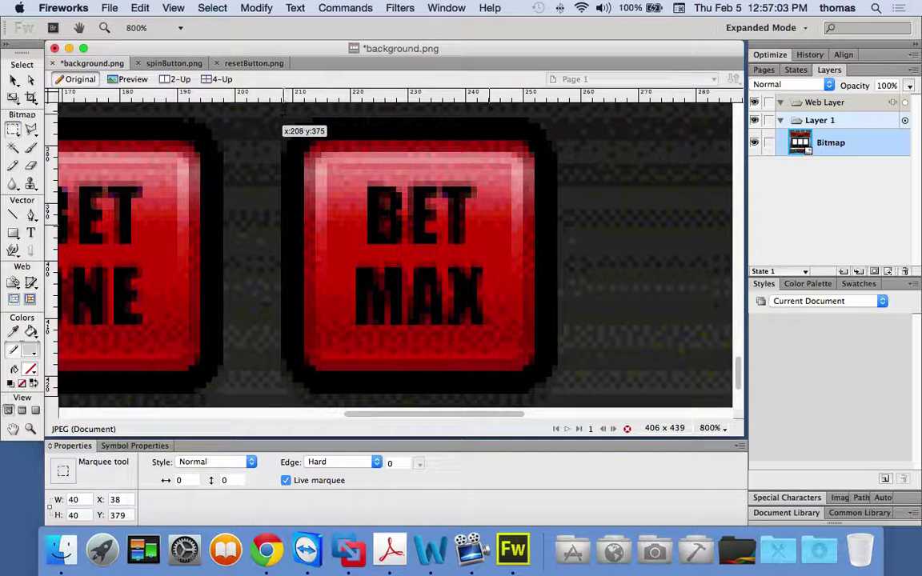
pyautogui.moveTo(282, 114); pyautogui.dragTo(266, 143)
pyautogui.click(284, 126)
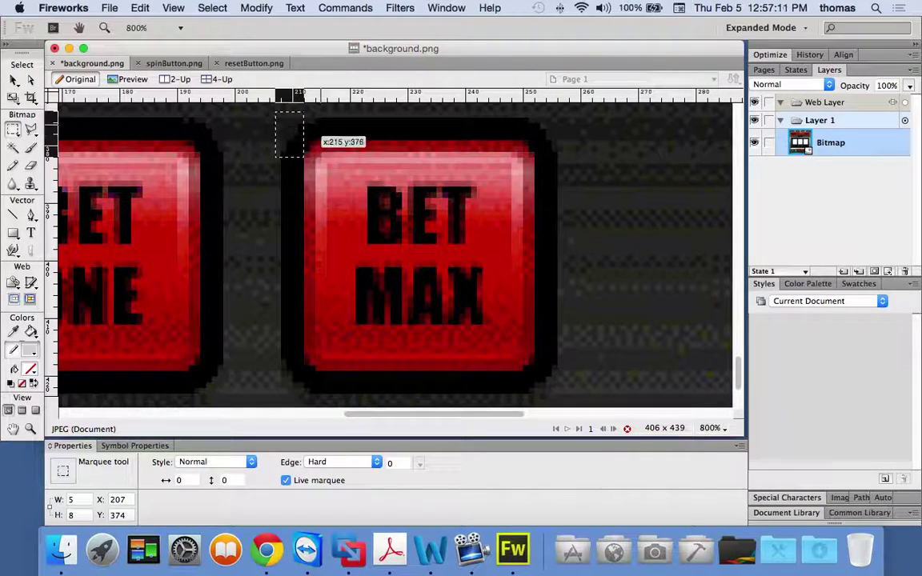
pyautogui.moveTo(281, 118); pyautogui.dragTo(557, 393)
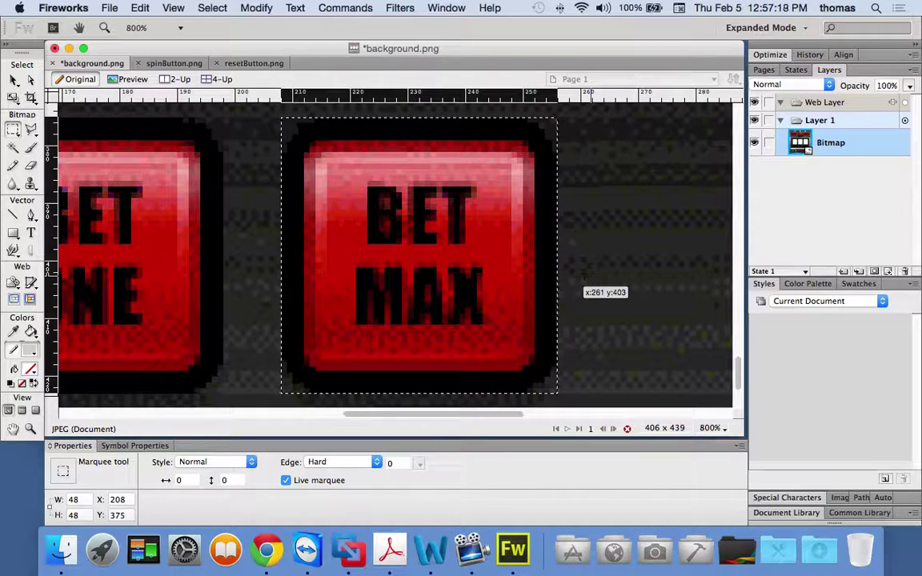
# - Create a new 48×48 transparent document and paste the BET MAX button into it
pyautogui.click(110, 8)
pyautogui.click(123, 25)
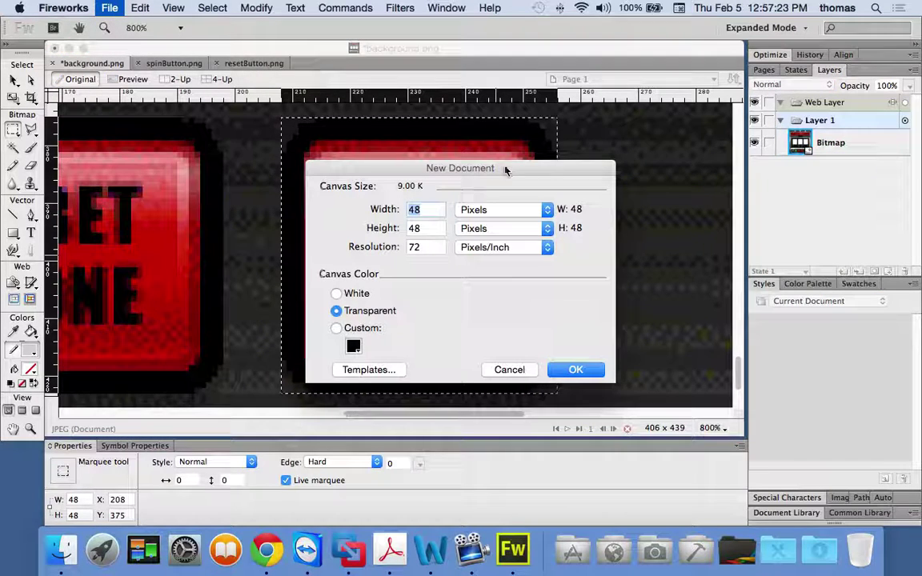
pyautogui.click(576, 370)
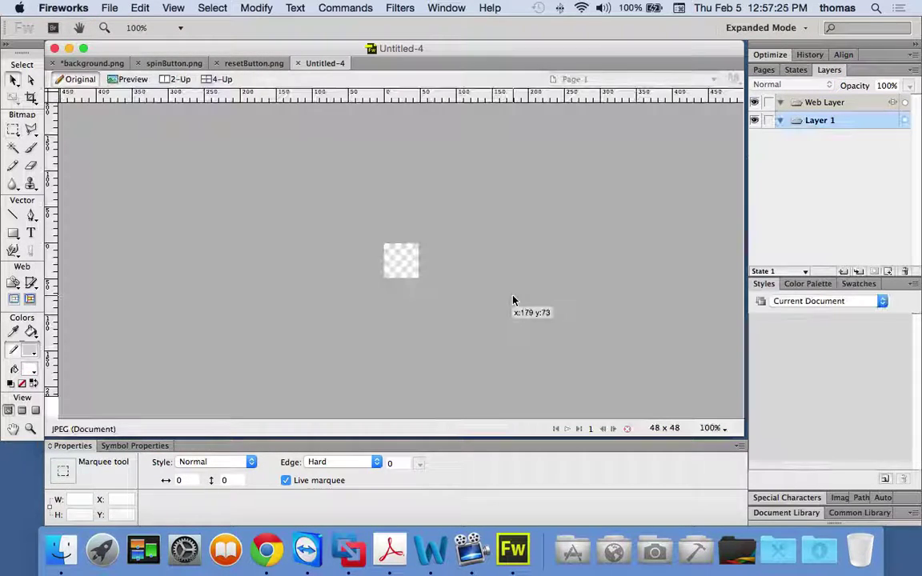
pyautogui.press('super+v')
# - Zoom in closely on the pasted BET MAX bitmap
pyautogui.click(32, 428)
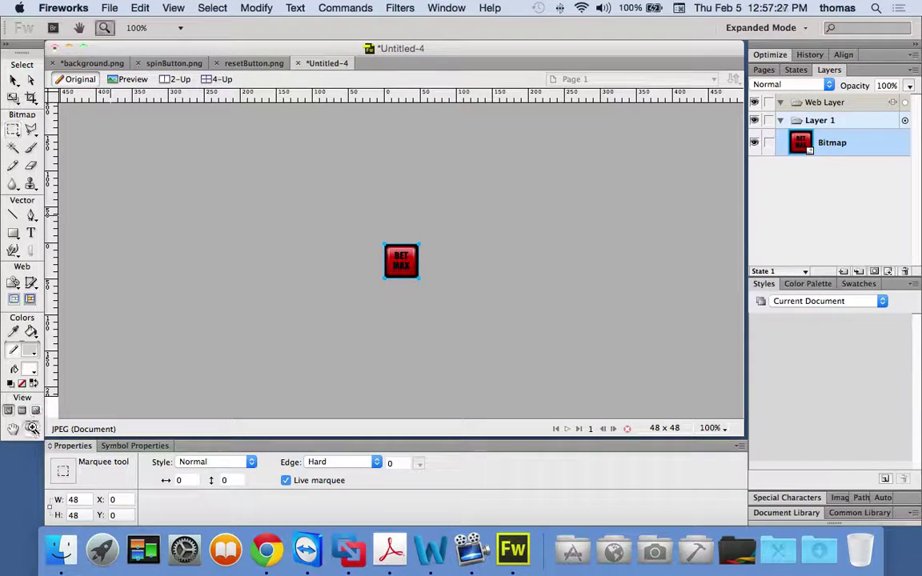
pyautogui.moveTo(329, 218); pyautogui.dragTo(418, 299)
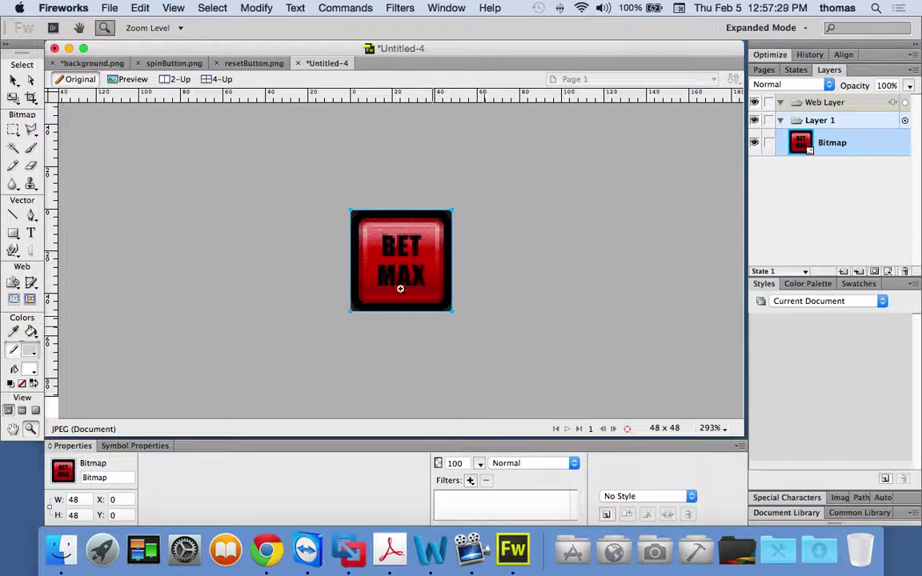
pyautogui.moveTo(315, 185); pyautogui.dragTo(505, 358)
pyautogui.moveTo(277, 244); pyautogui.dragTo(363, 154)
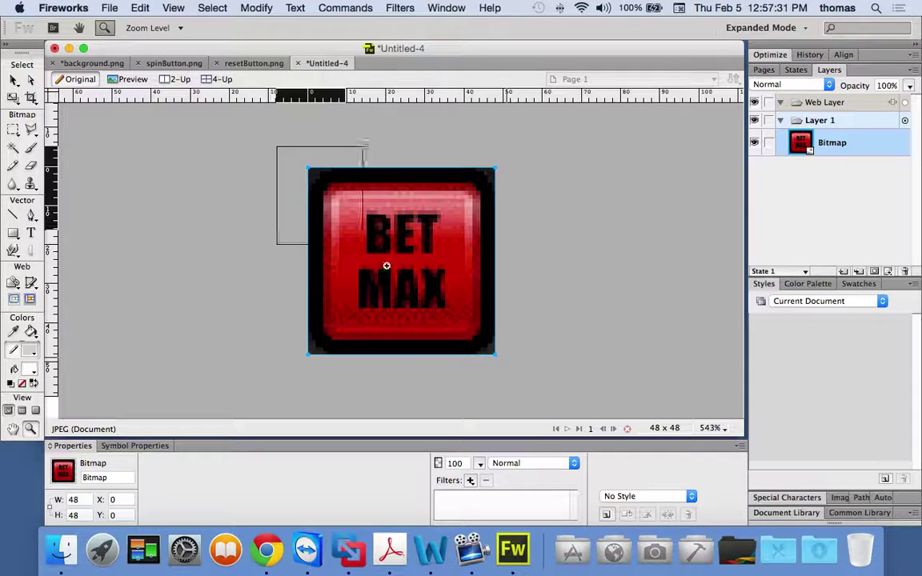
pyautogui.moveTo(387, 266); pyautogui.dragTo(530, 381)
pyautogui.moveTo(247, 130); pyautogui.dragTo(552, 404)
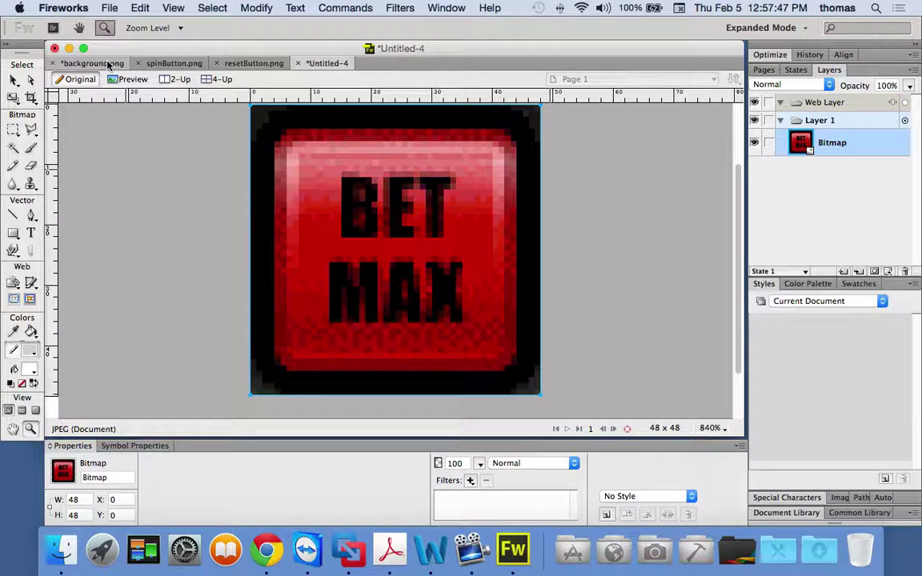
pyautogui.click(113, 12)
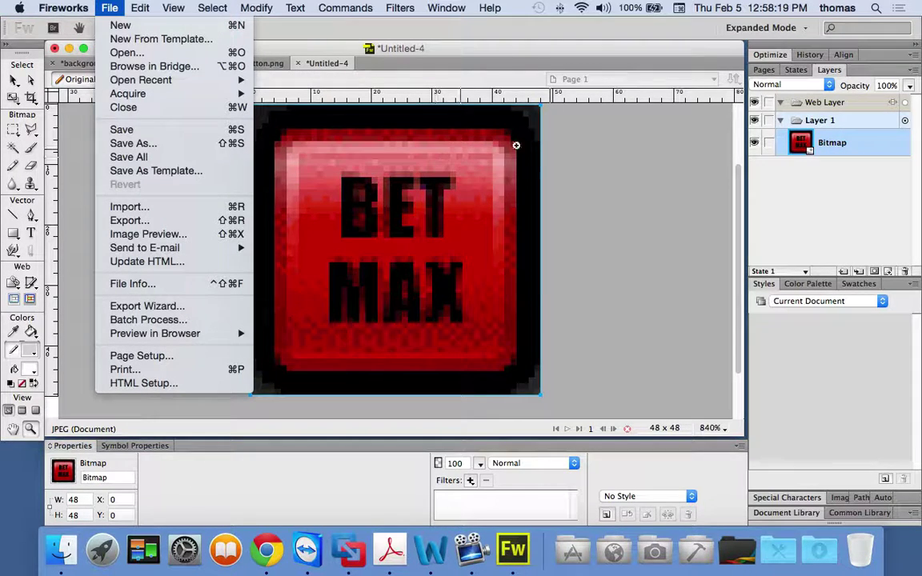
pyautogui.click(605, 178)
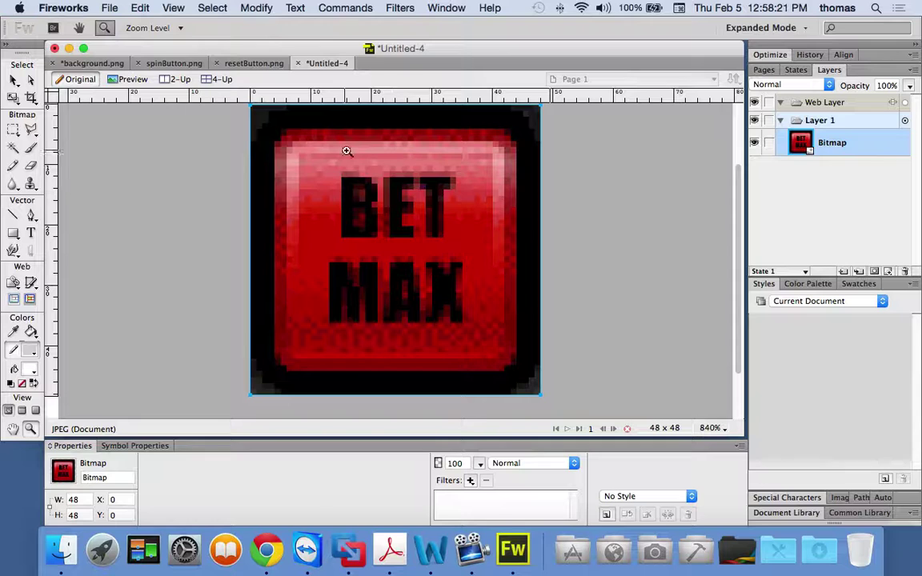
# - Cut the BET MAX button's inner 40×40 area at X 4, Y 4 out of Untitled-4
pyautogui.click(12, 129)
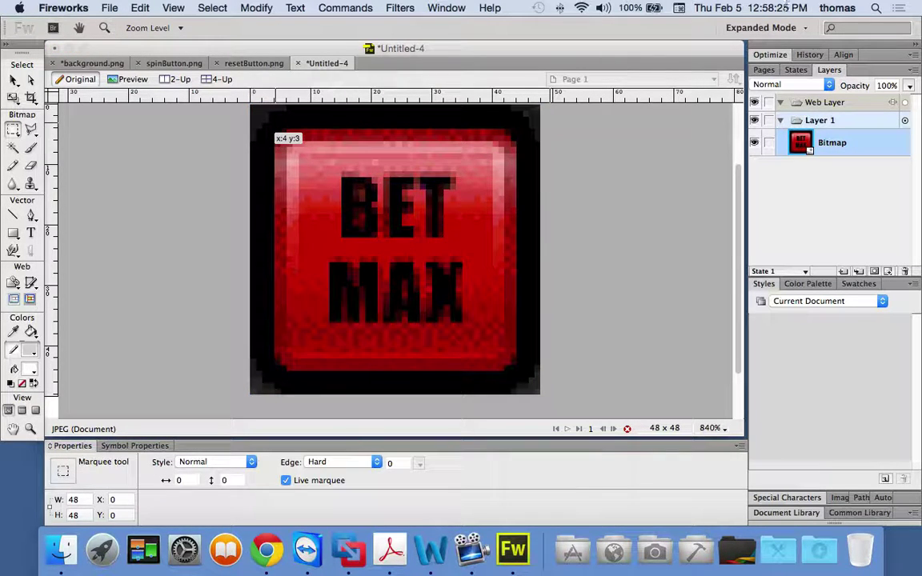
pyautogui.moveTo(270, 117); pyautogui.dragTo(286, 147)
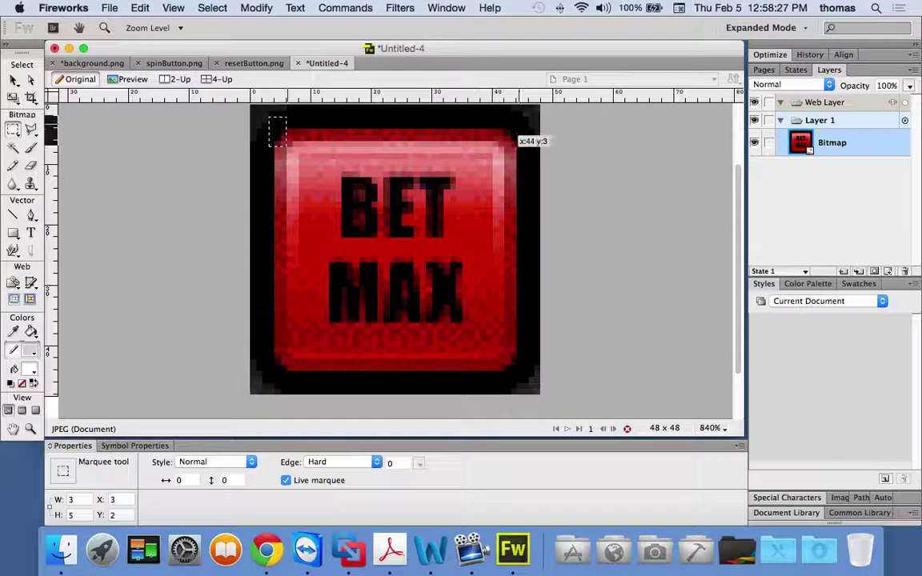
pyautogui.moveTo(499, 124); pyautogui.dragTo(523, 190)
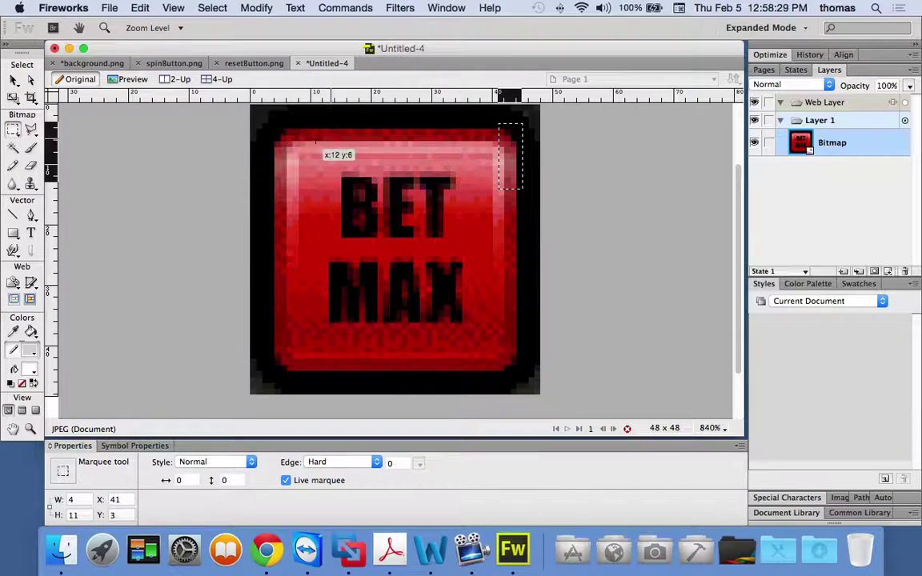
pyautogui.moveTo(274, 128); pyautogui.dragTo(515, 370)
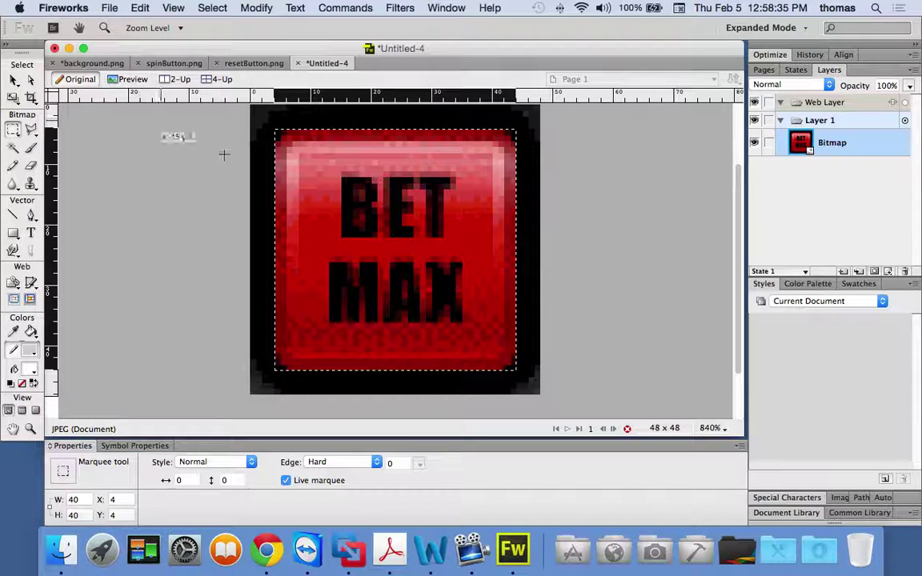
pyautogui.rightClick(337, 164)
pyautogui.moveTo(364, 166)
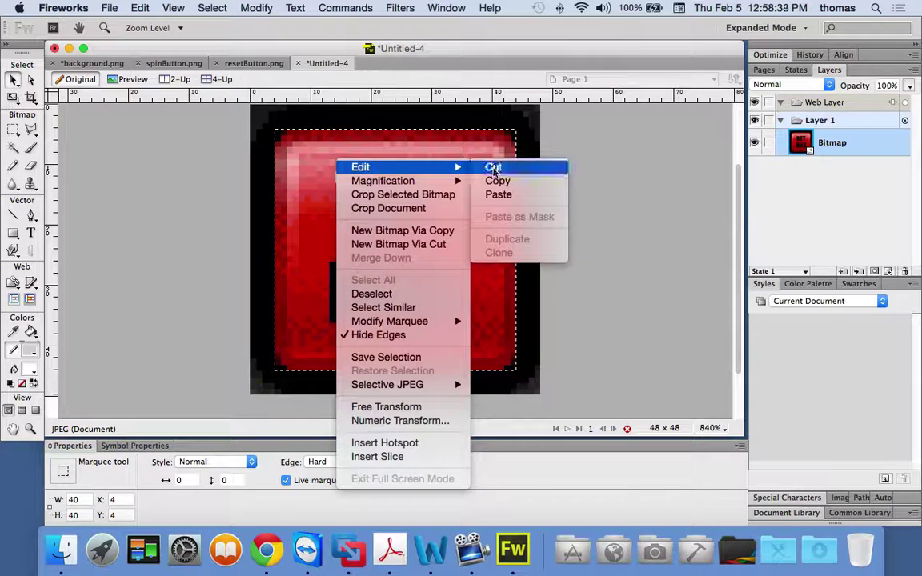
pyautogui.click(493, 167)
# - Create a new 40×40 transparent document and paste the cut button face into it
pyautogui.click(110, 8)
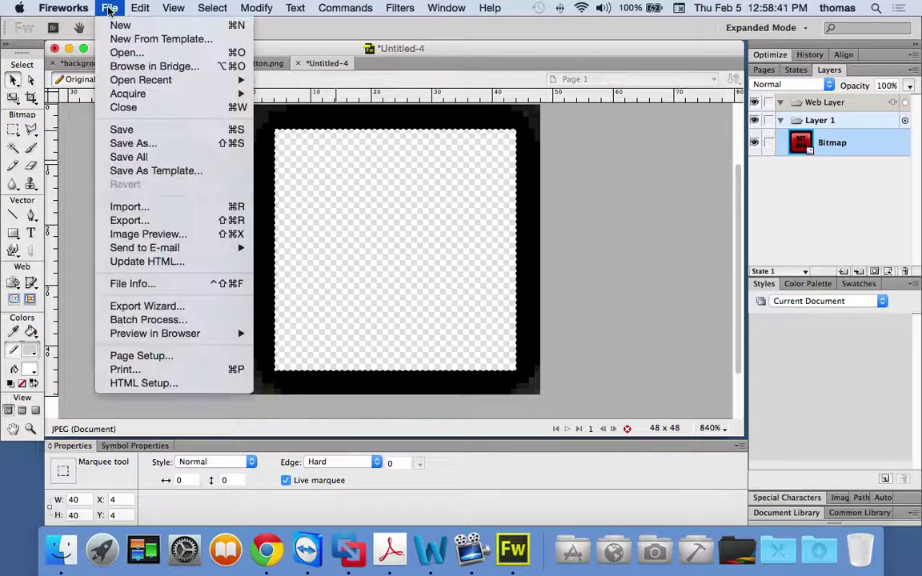
pyautogui.click(120, 25)
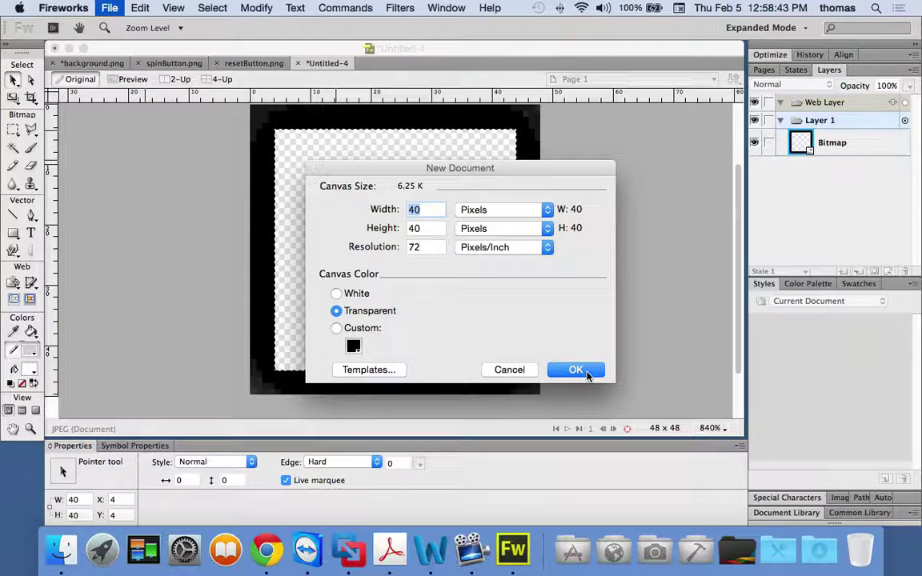
pyautogui.click(587, 373)
pyautogui.press('cmd+v')
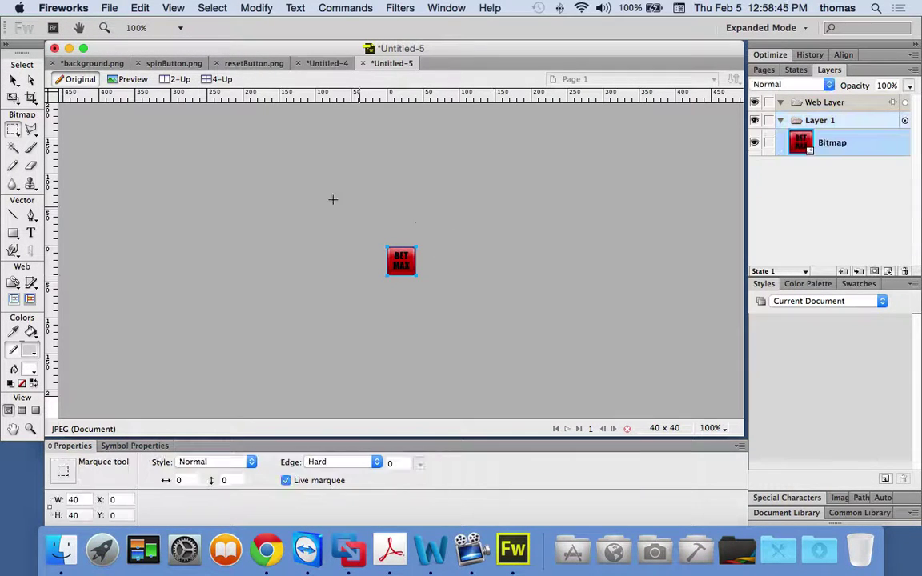
# - Save the pasted BET MAX button as betMaxButton.png
pyautogui.click(117, 9)
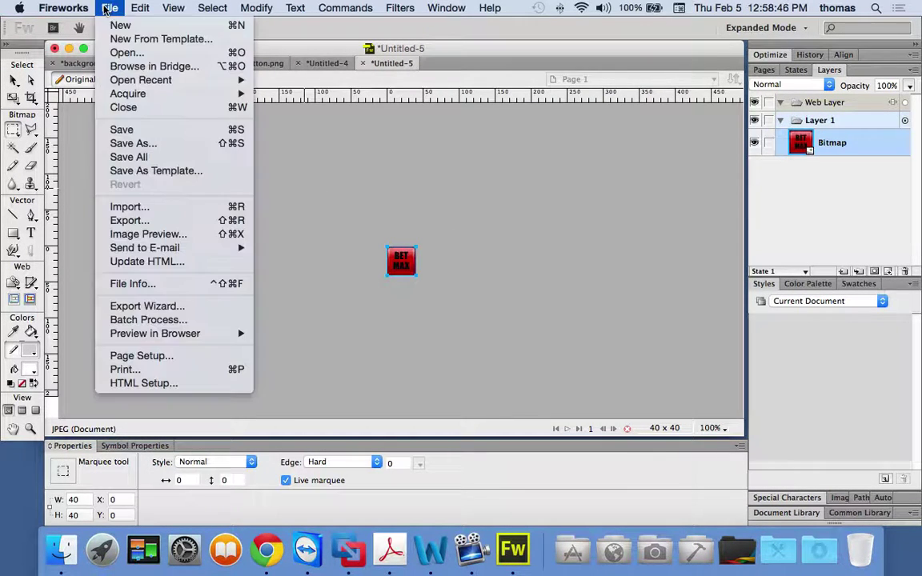
pyautogui.click(146, 142)
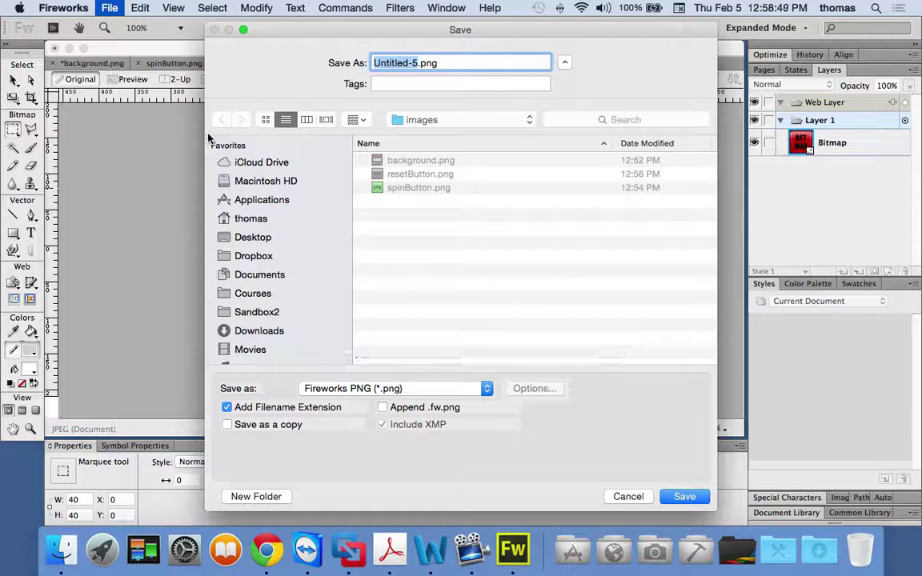
pyautogui.write('betMaxButton')
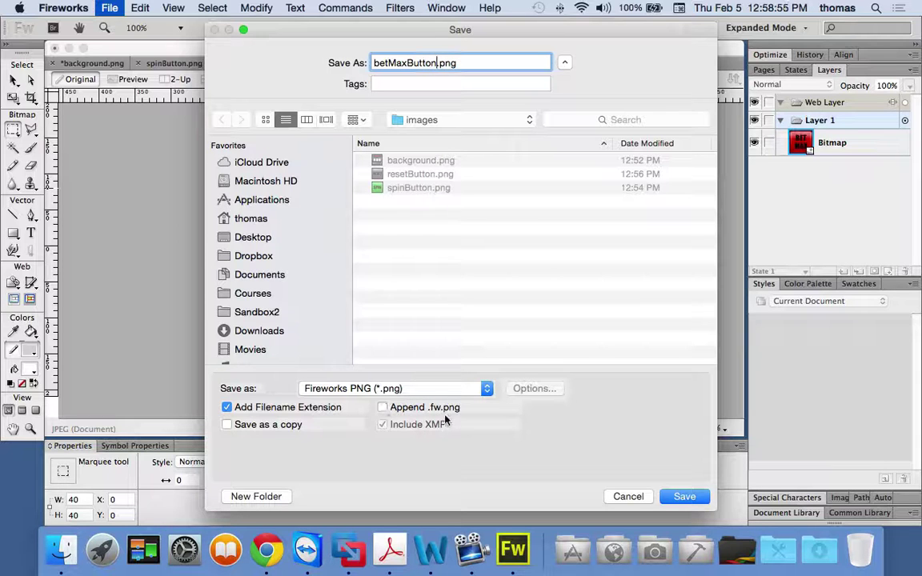
pyautogui.click(676, 497)
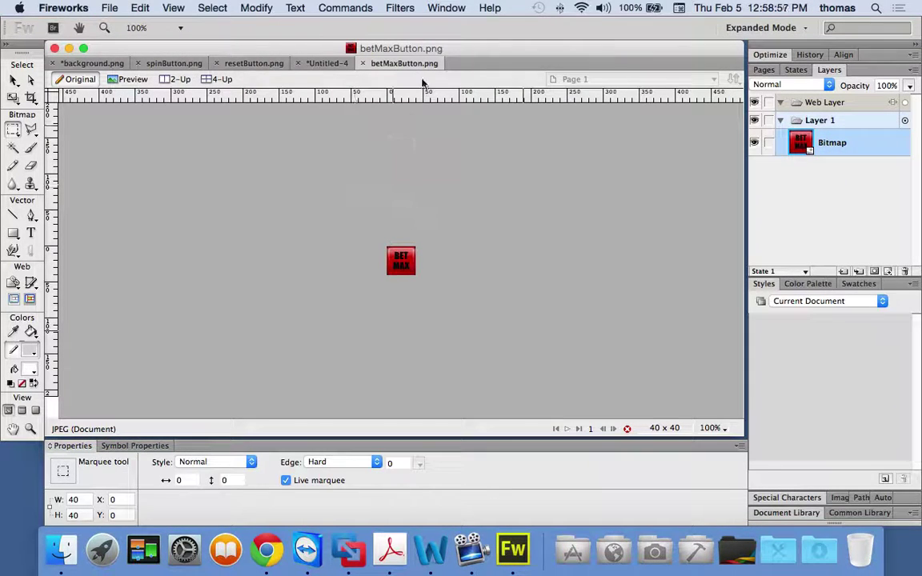
# - Close betMaxButton.png, Untitled-4 without saving, resetButton.png and spinButton.png
pyautogui.click(362, 64)
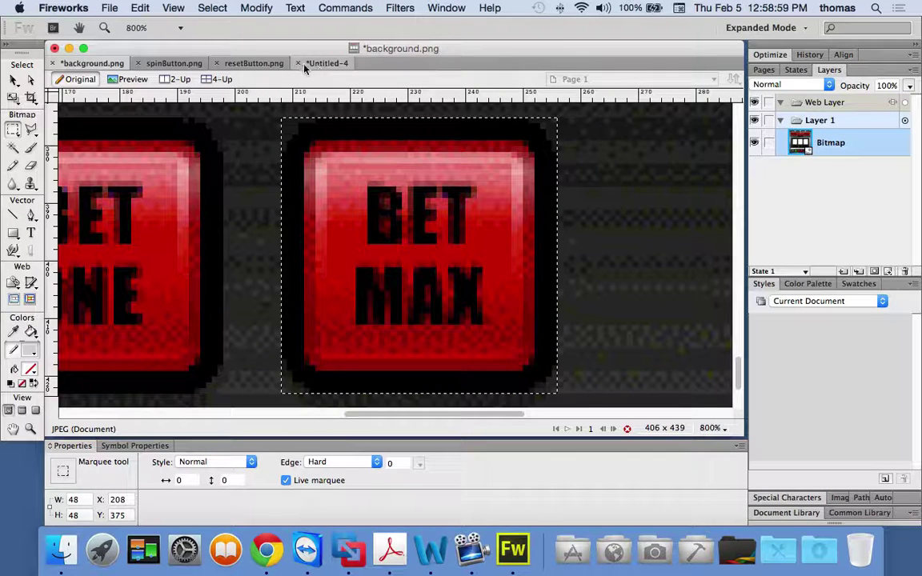
pyautogui.click(301, 63)
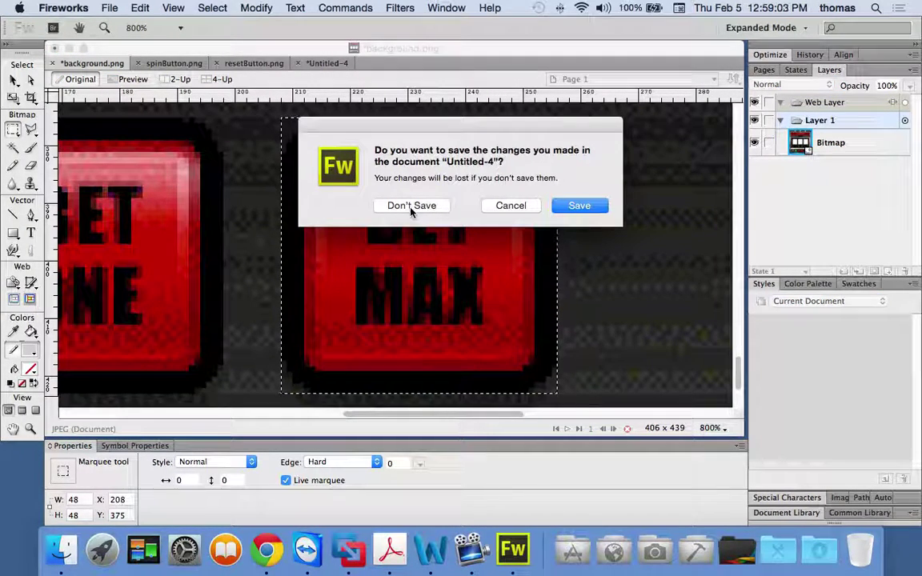
pyautogui.click(522, 206)
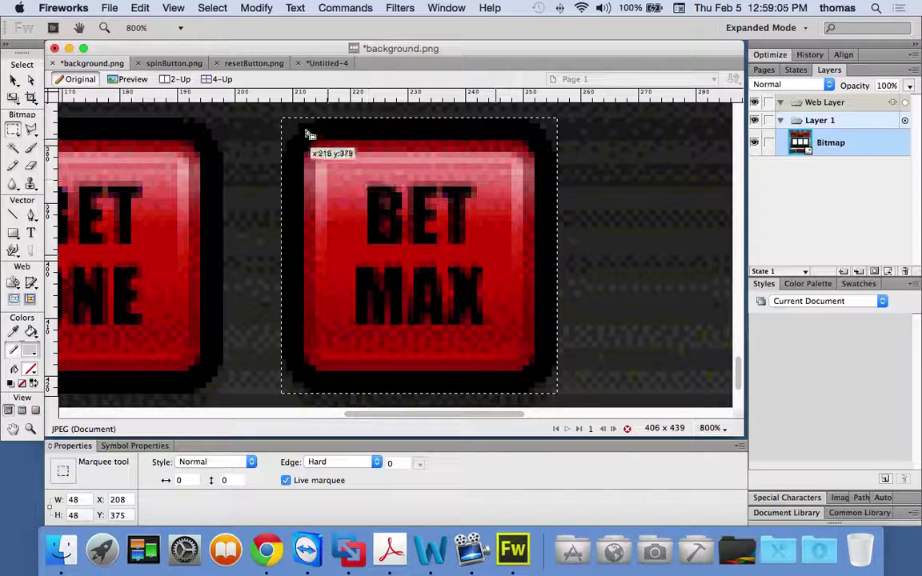
pyautogui.click(320, 64)
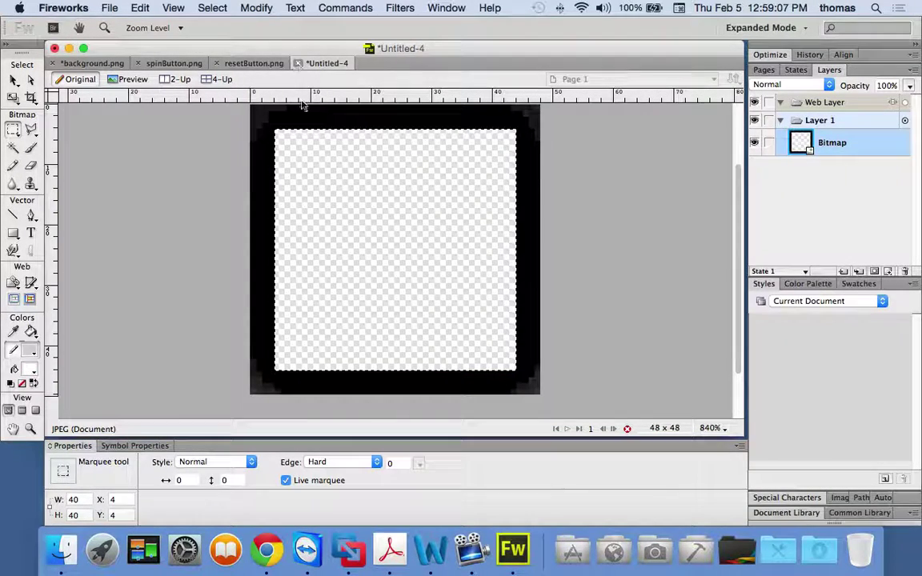
pyautogui.press('super+w')
pyautogui.click(410, 206)
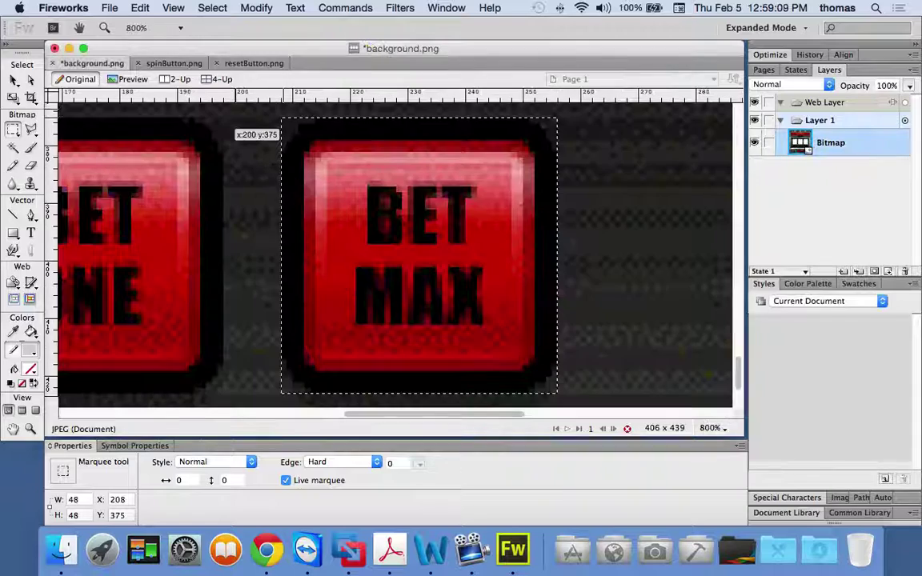
pyautogui.click(217, 63)
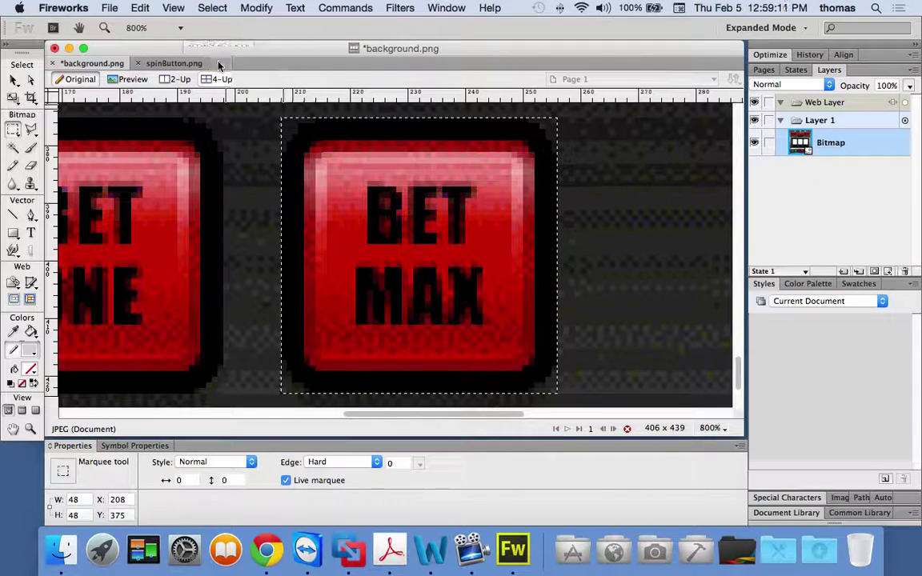
pyautogui.click(138, 63)
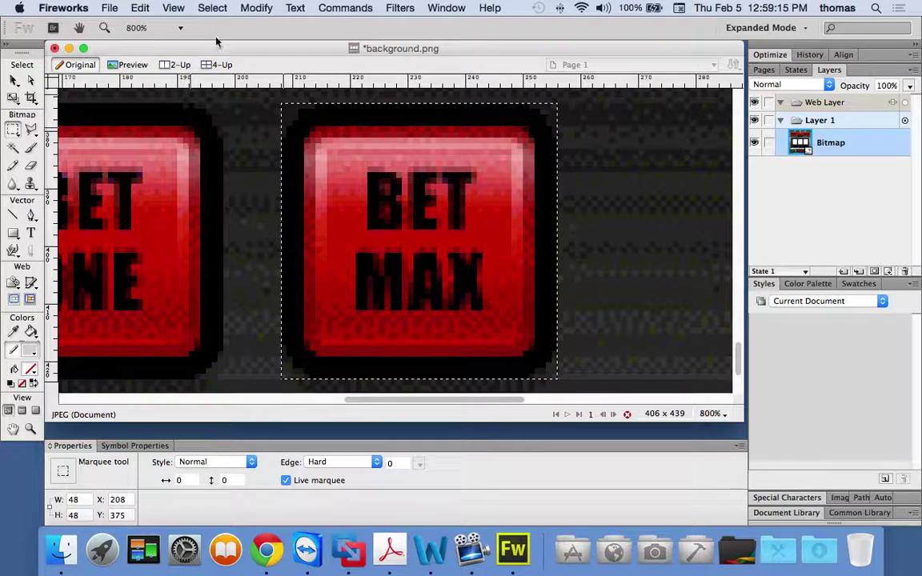
# - Copy a 40×40 area around the BET ONE button from the background
pyautogui.click(14, 80)
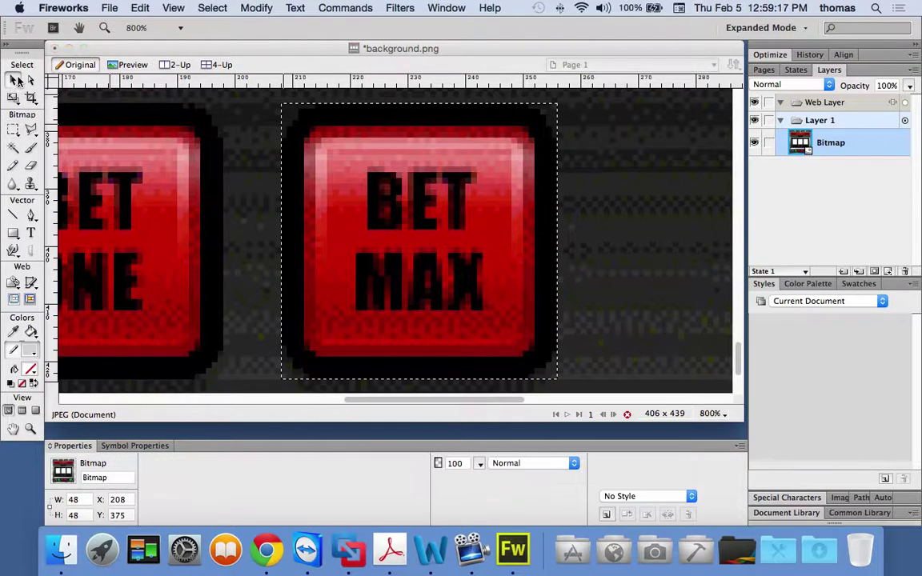
pyautogui.hscroll(-10, 200, 152)
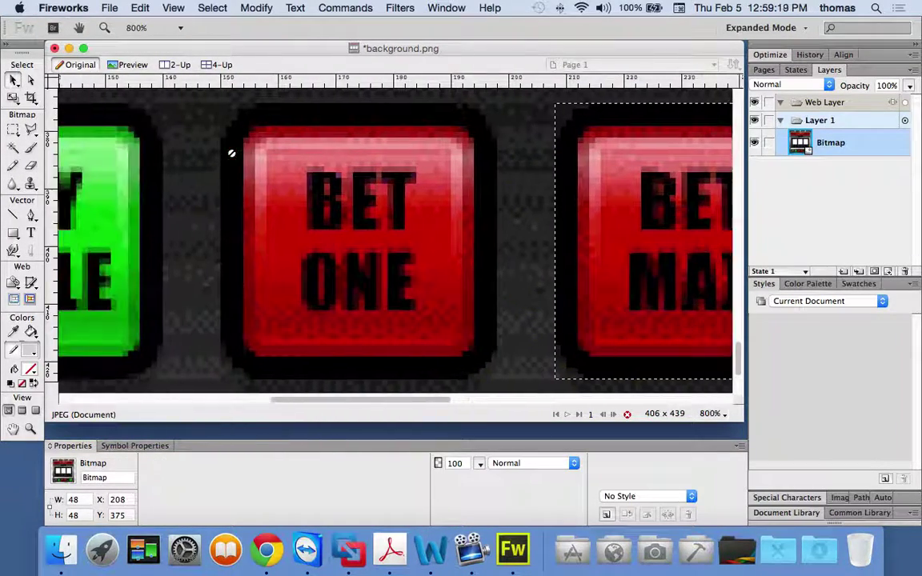
pyautogui.hscroll(-5, 232, 153)
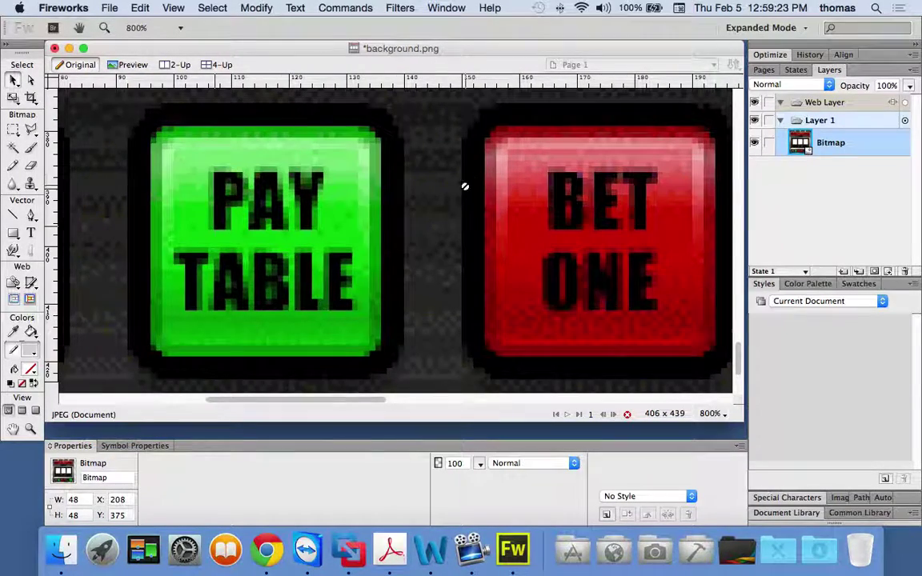
pyautogui.hscroll(8, 462, 186)
pyautogui.click(13, 130)
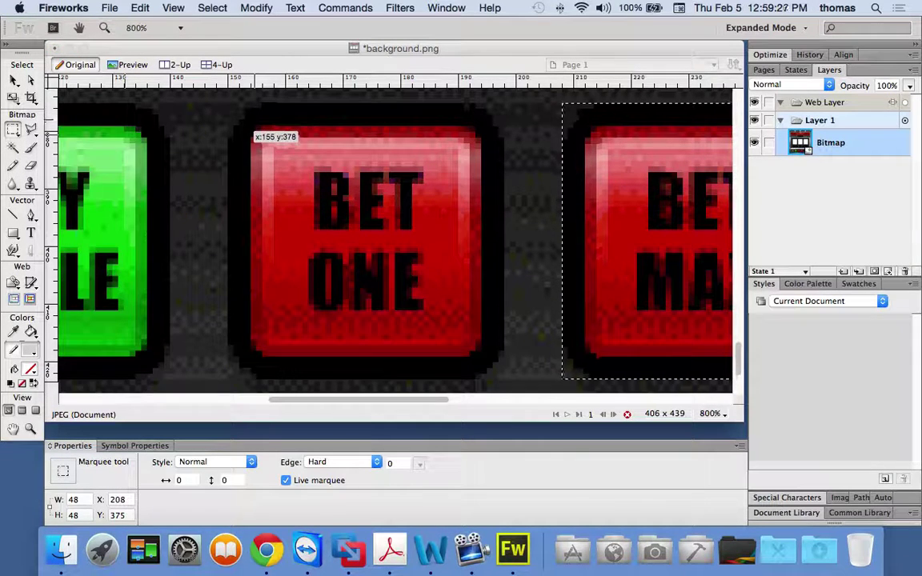
pyautogui.moveTo(252, 121); pyautogui.dragTo(176, 206)
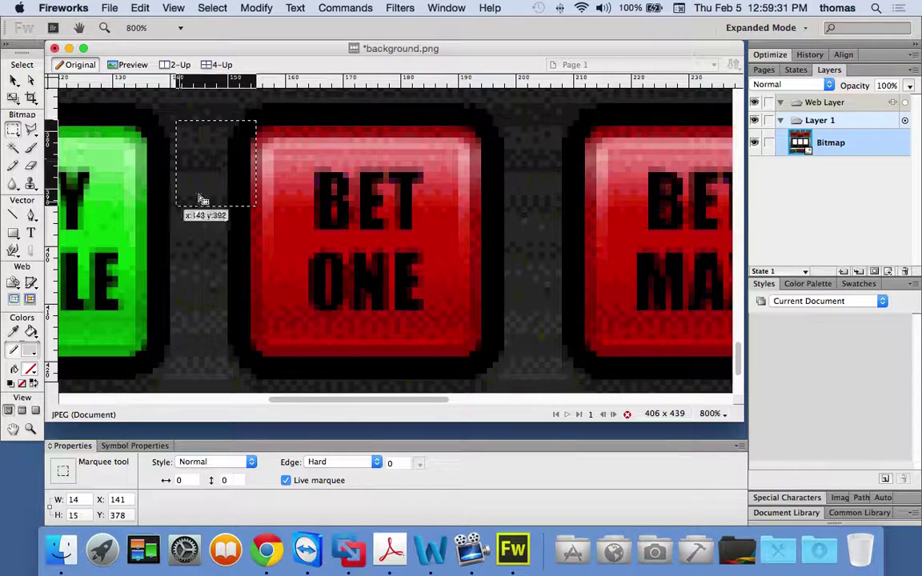
pyautogui.moveTo(470, 171); pyautogui.dragTo(254, 354)
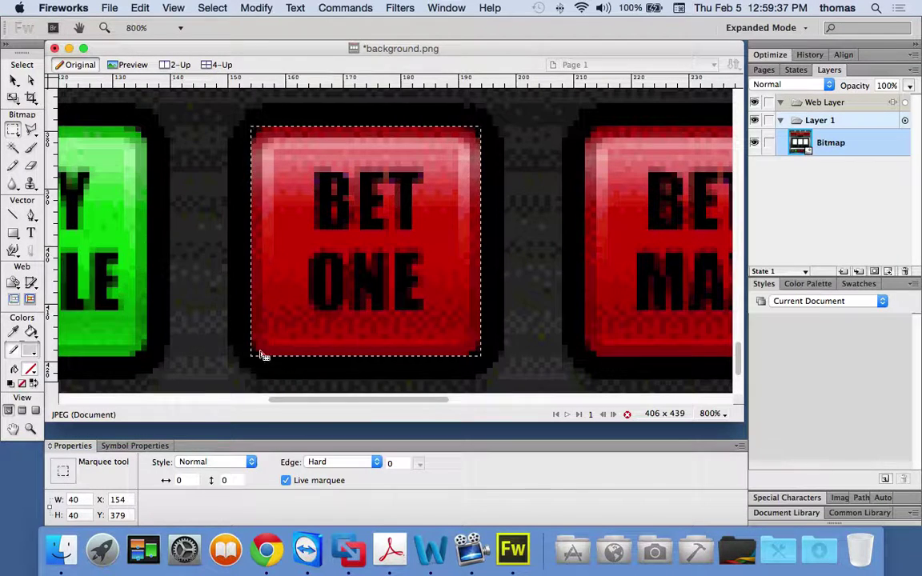
pyautogui.rightClick(353, 189)
pyautogui.moveTo(432, 193)
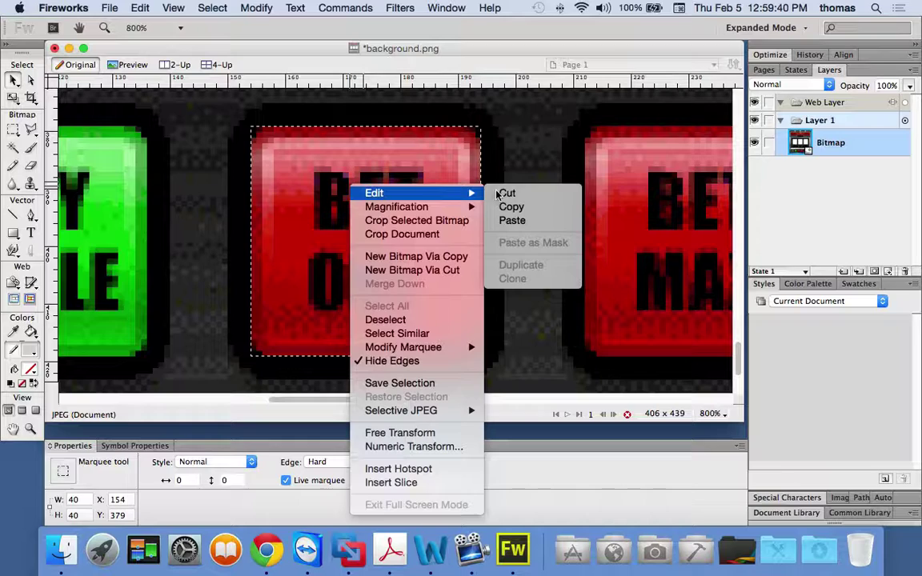
pyautogui.click(535, 208)
# - Create a new blank 40×40 document
pyautogui.click(109, 8)
pyautogui.click(116, 26)
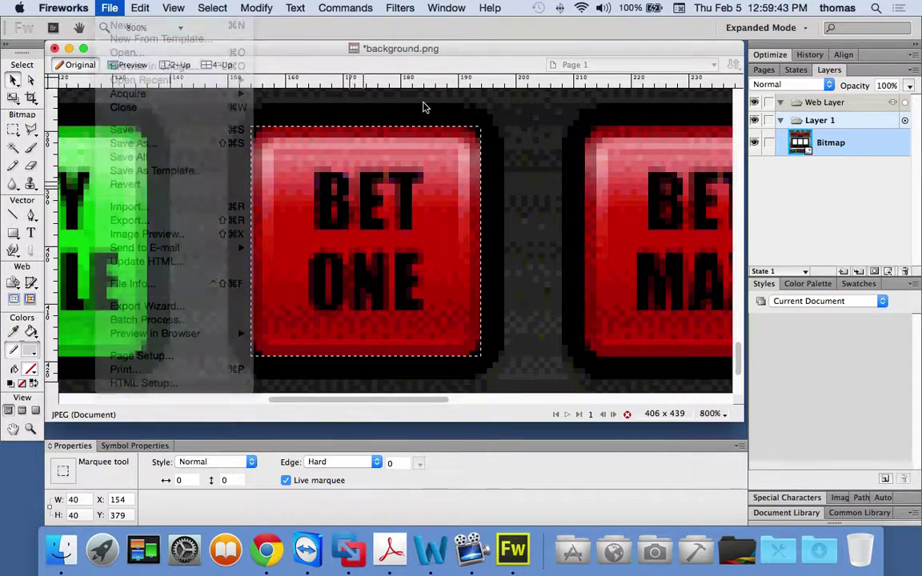
pyautogui.press('Return')
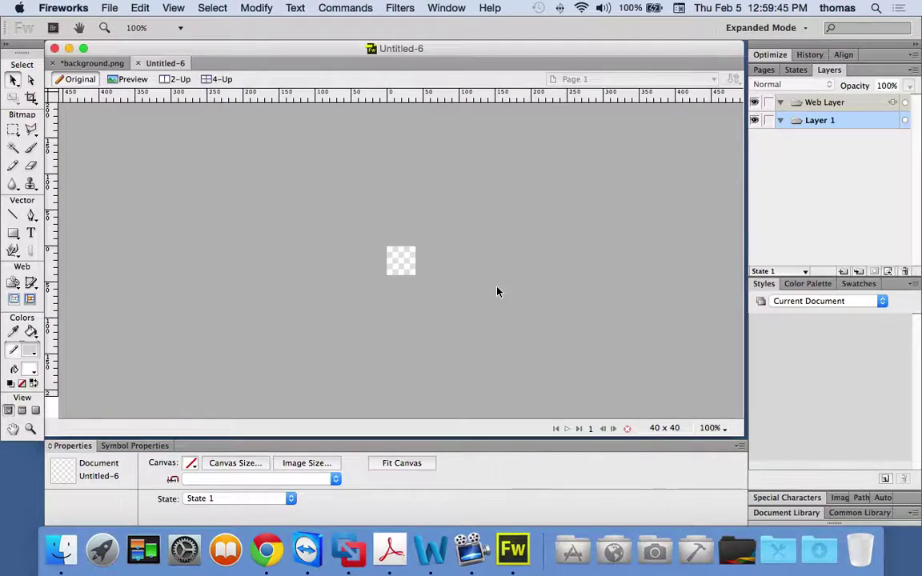
# - Paste the BET ONE button into the new 40×40 canvas and deselect it
pyautogui.press('super+v')
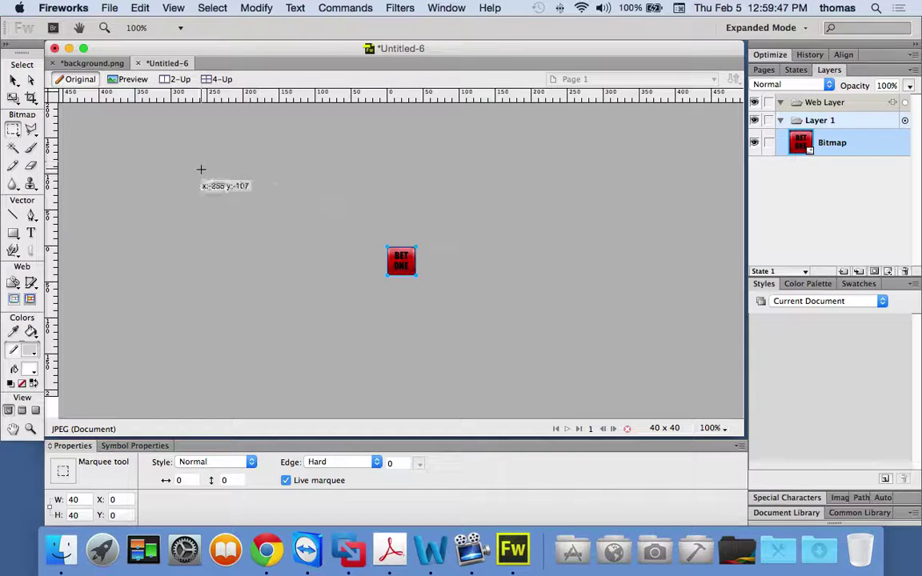
pyautogui.click(14, 81)
pyautogui.click(185, 165)
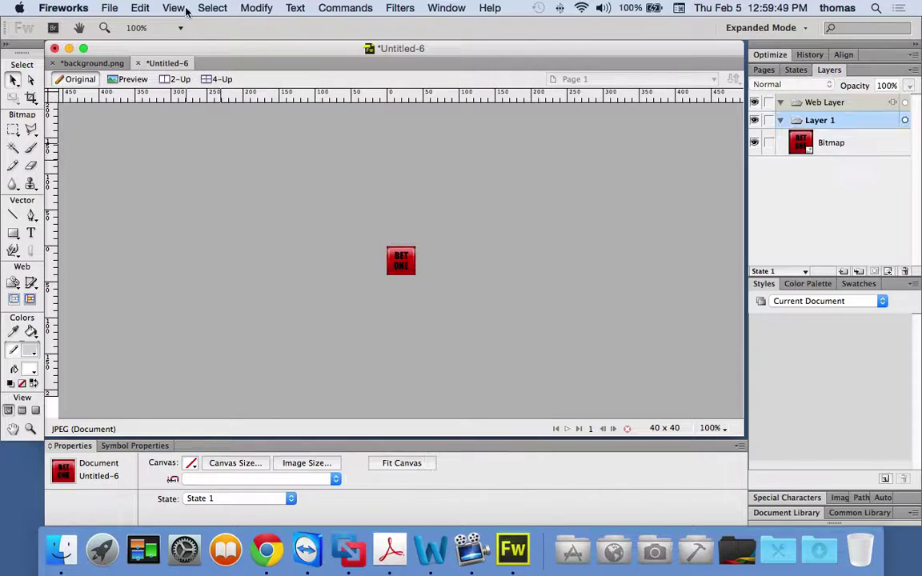
# - Save the image as betOneButton.png and close its document
pyautogui.click(110, 7)
pyautogui.click(118, 139)
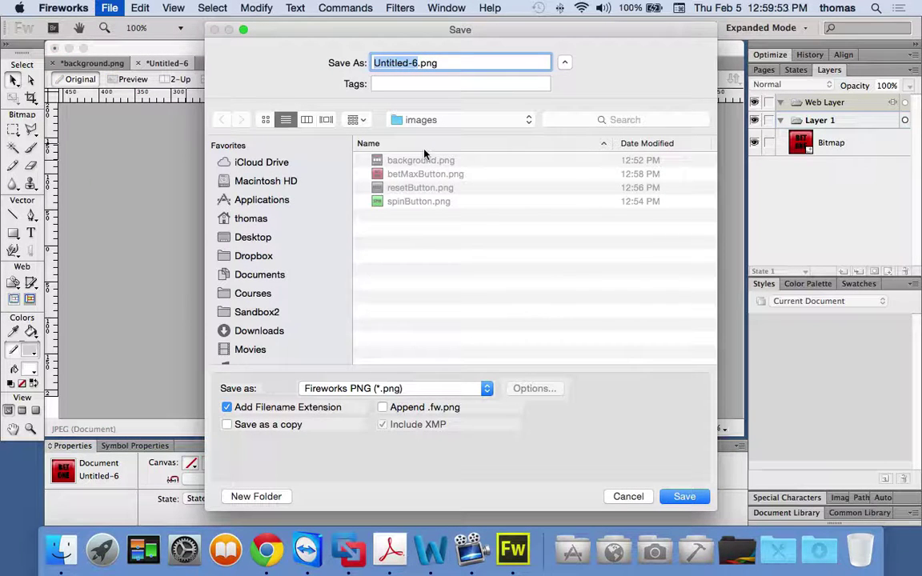
pyautogui.write('betOneButton')
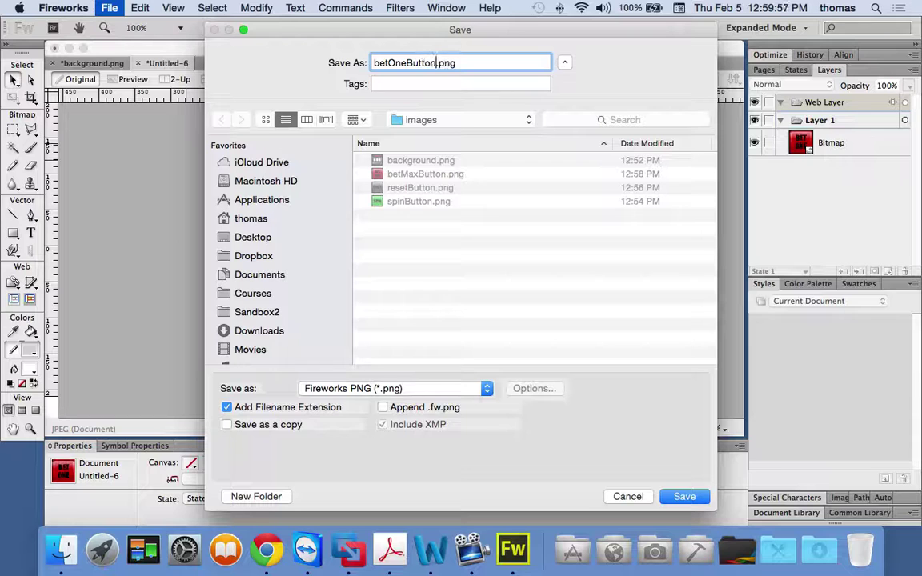
pyautogui.click(693, 498)
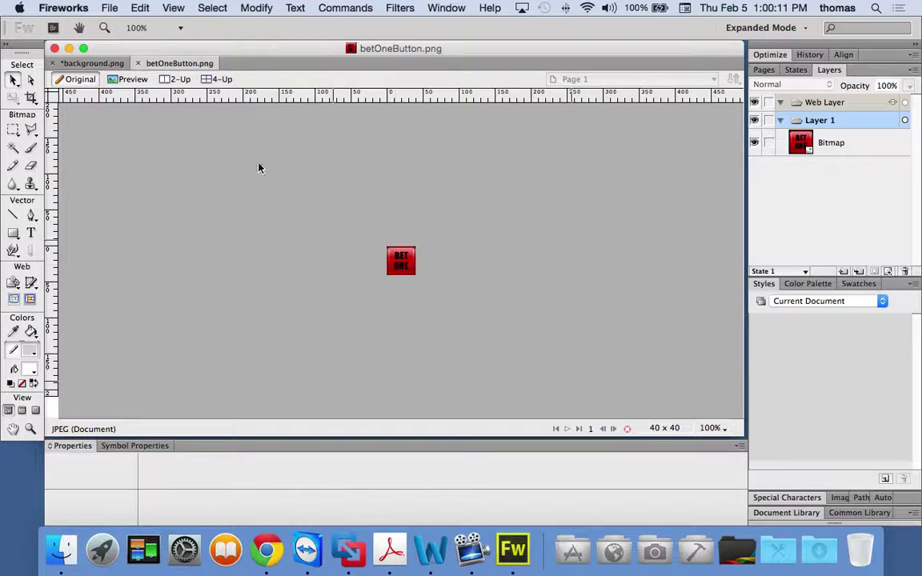
pyautogui.click(138, 63)
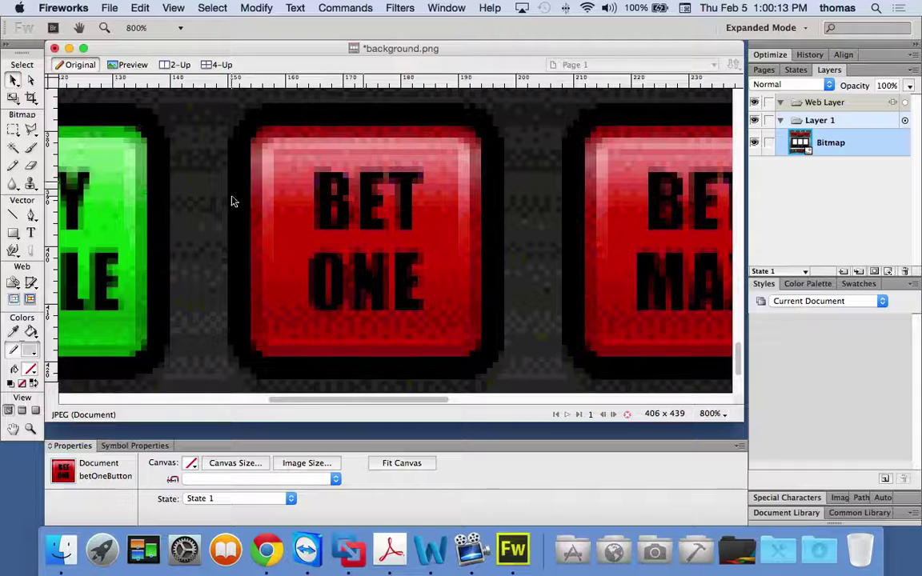
# - Zoom in on RESET, PAY TABLE and BET ONE, then marquee a thin dark strip left of PAY TABLE
pyautogui.hscroll(-5, 232, 202)
pyautogui.click(375, 210)
pyautogui.press('super+minus')
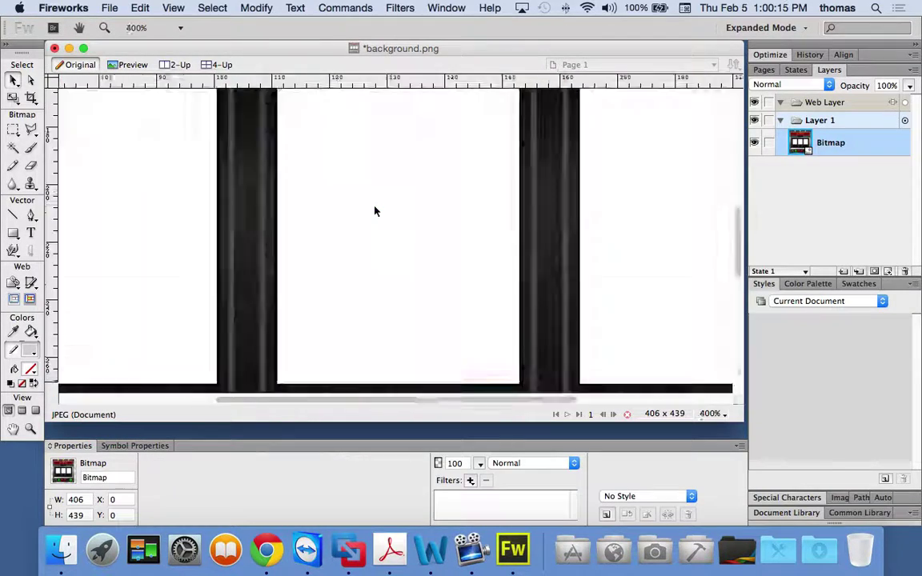
pyautogui.press('super+minus')
pyautogui.press('super+minus')
pyautogui.scroll(-4, 375, 211)
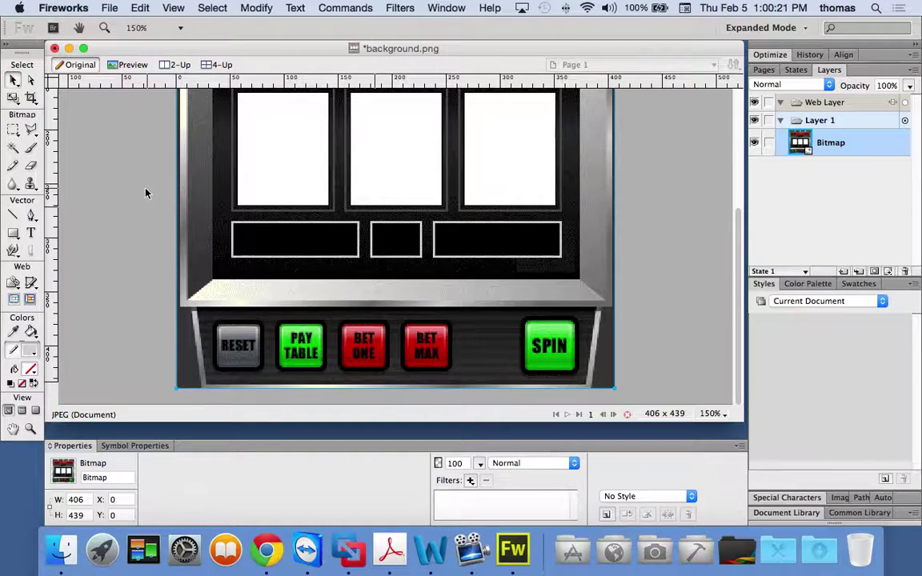
pyautogui.press('z')
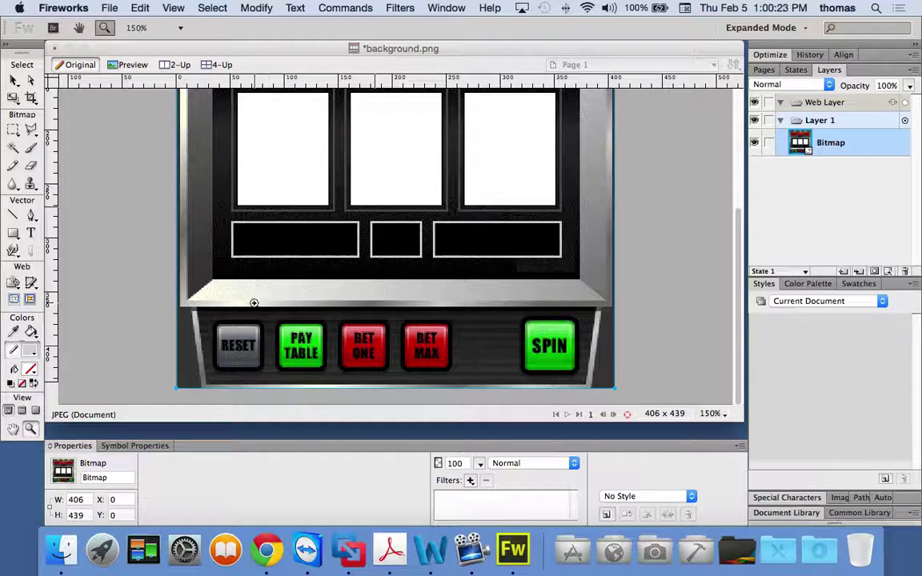
pyautogui.moveTo(254, 303); pyautogui.dragTo(339, 387)
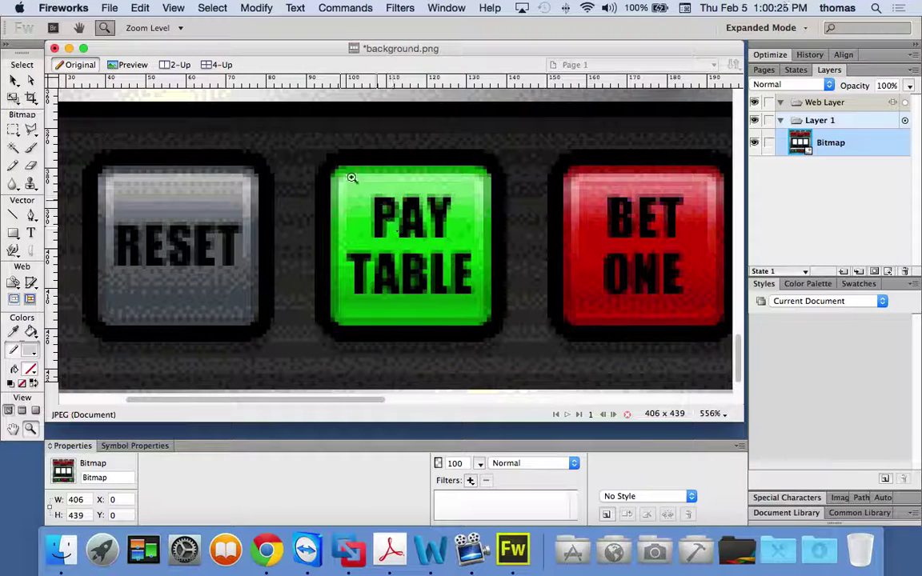
pyautogui.press('m')
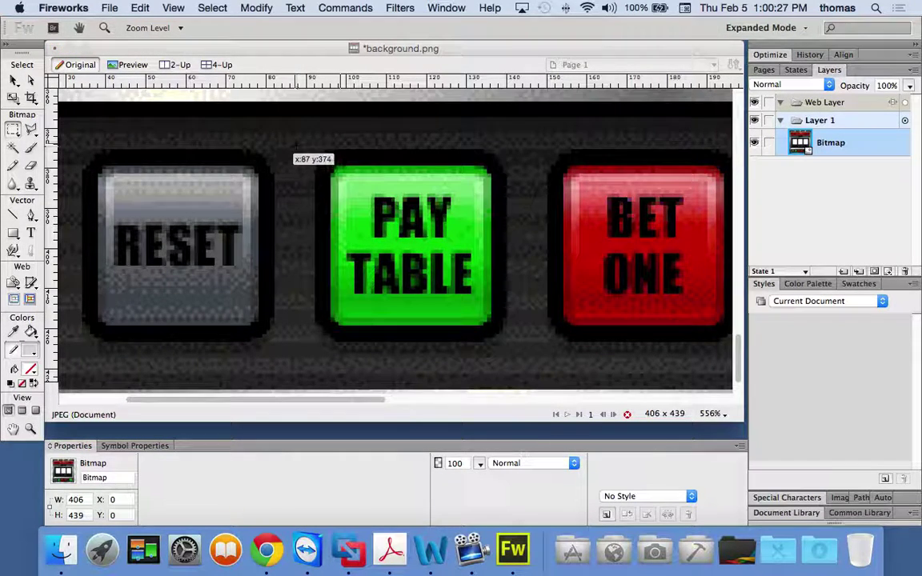
pyautogui.moveTo(279, 129); pyautogui.dragTo(313, 364)
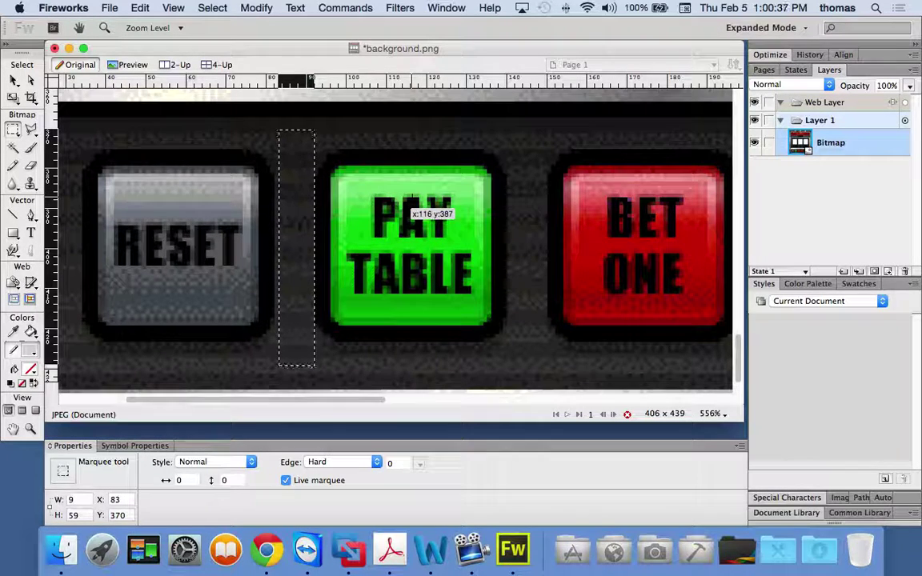
# - Paste copies of the background strip and drag them over the left part of PAY TABLE
pyautogui.press('super+c')
pyautogui.press('super+v')
pyautogui.click(13, 80)
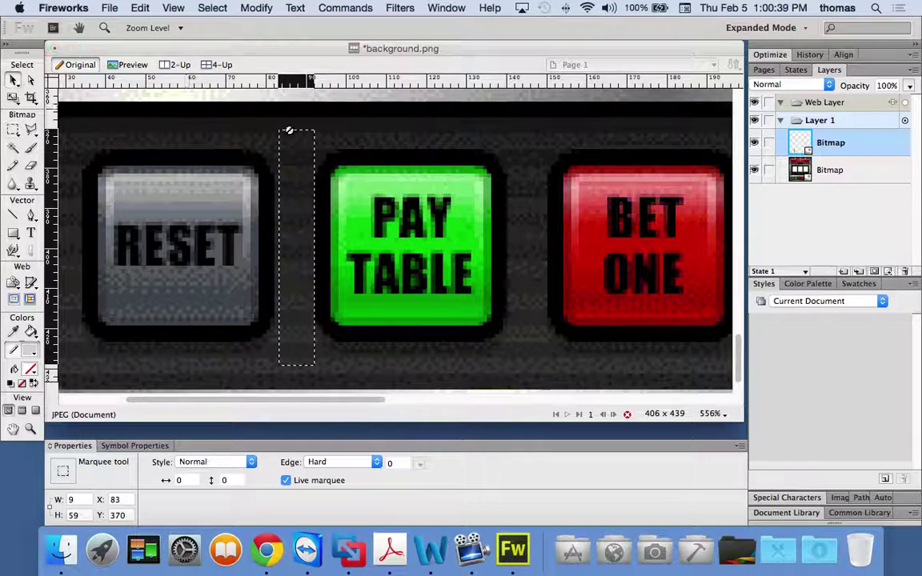
pyautogui.click(344, 143)
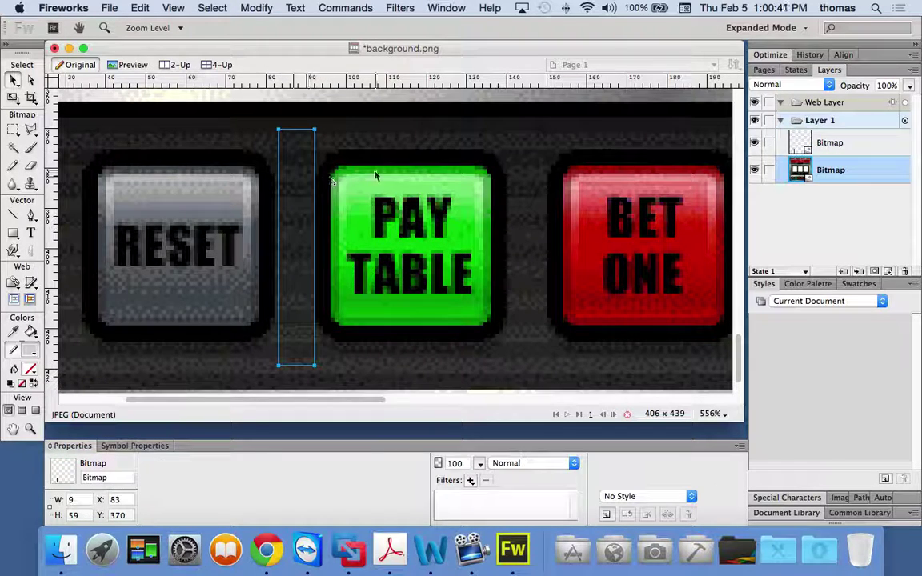
pyautogui.click(296, 176)
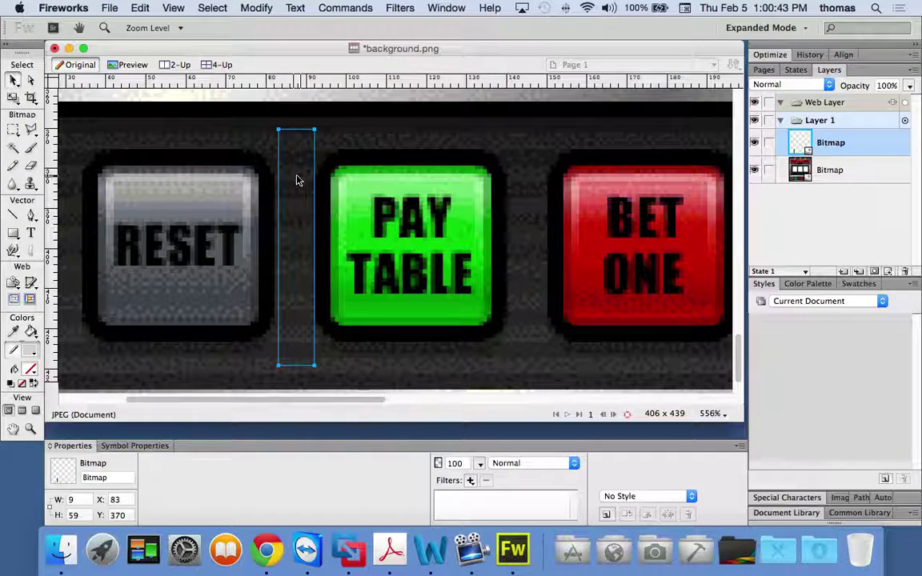
pyautogui.moveTo(296, 180); pyautogui.dragTo(366, 222)
pyautogui.click(311, 214)
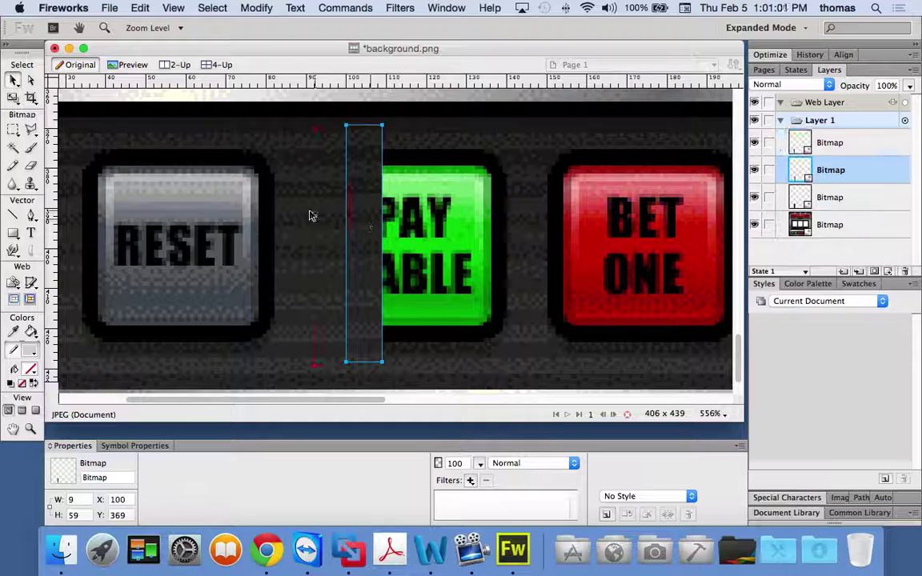
pyautogui.moveTo(300, 214); pyautogui.dragTo(469, 233)
pyautogui.click(370, 221)
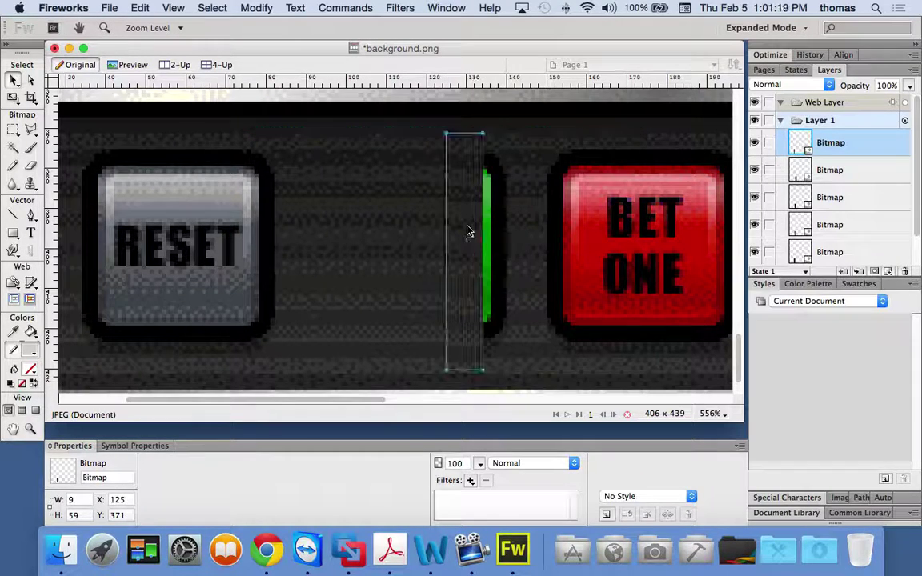
pyautogui.press('cmd+z')
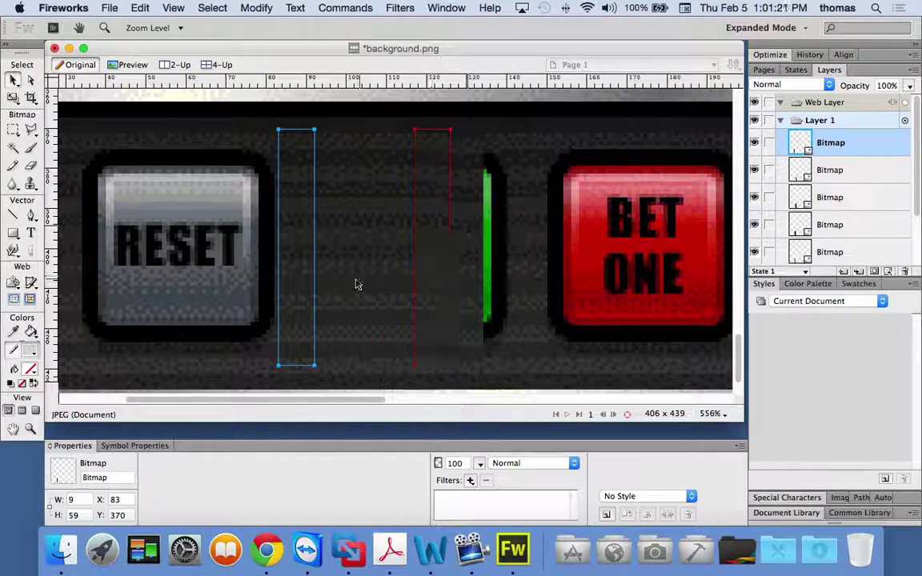
# - Cover PAY TABLE's right edge and leftover green border with strips, nudging them one pixel
pyautogui.click(473, 314)
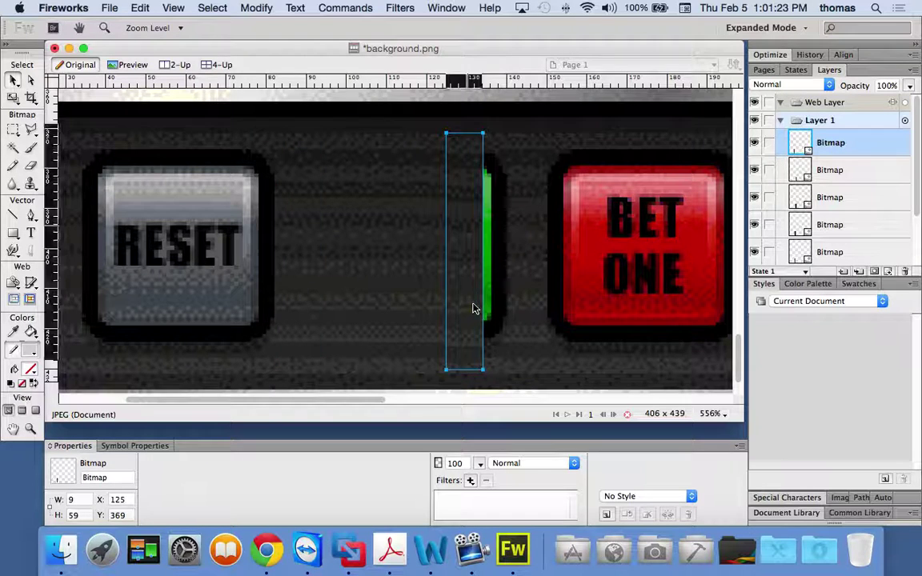
pyautogui.moveTo(472, 314); pyautogui.dragTo(472, 310)
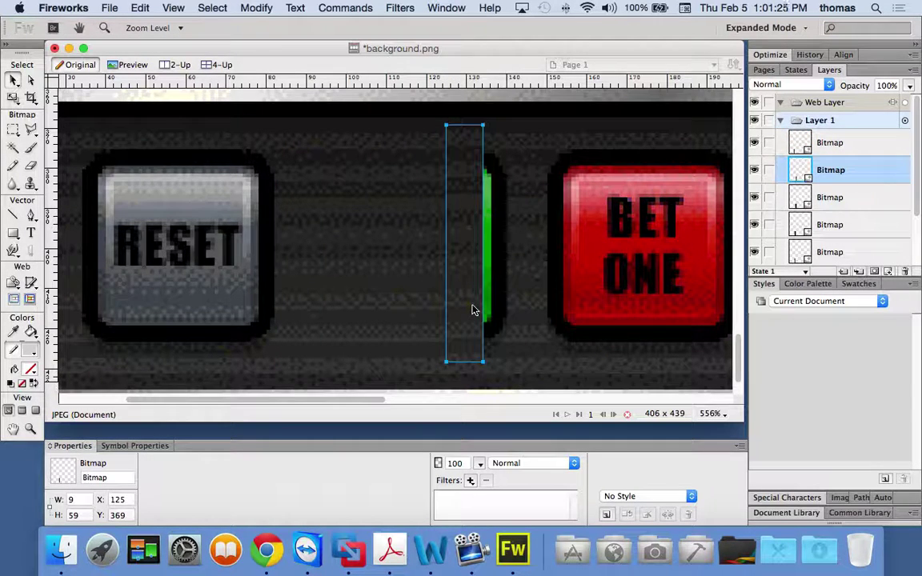
pyautogui.press('Down')
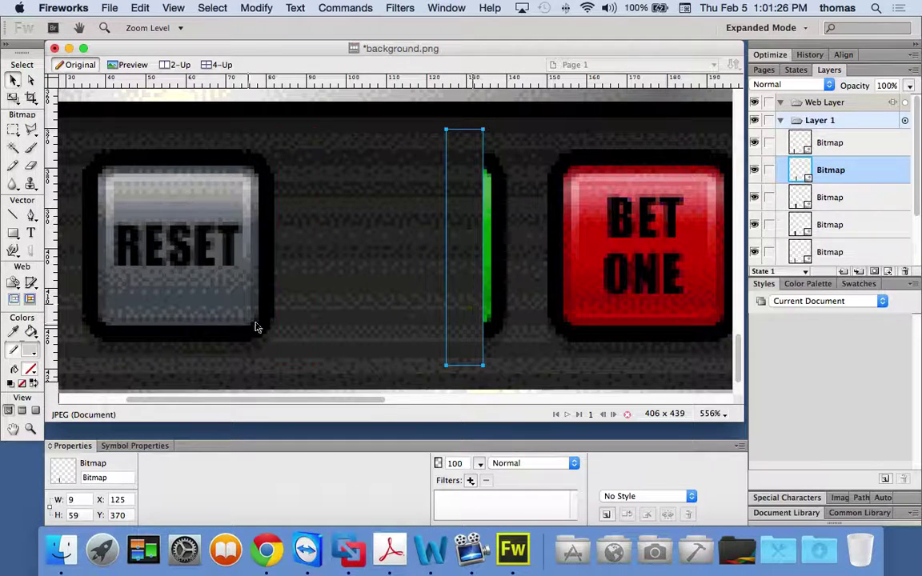
pyautogui.click(302, 259)
pyautogui.moveTo(299, 244); pyautogui.dragTo(483, 241)
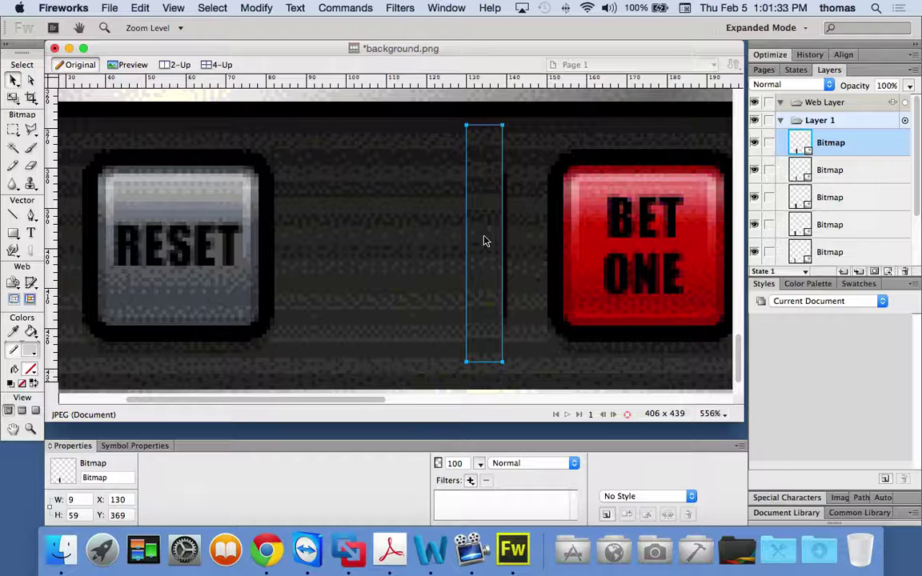
pyautogui.press('Down')
pyautogui.press('Right')
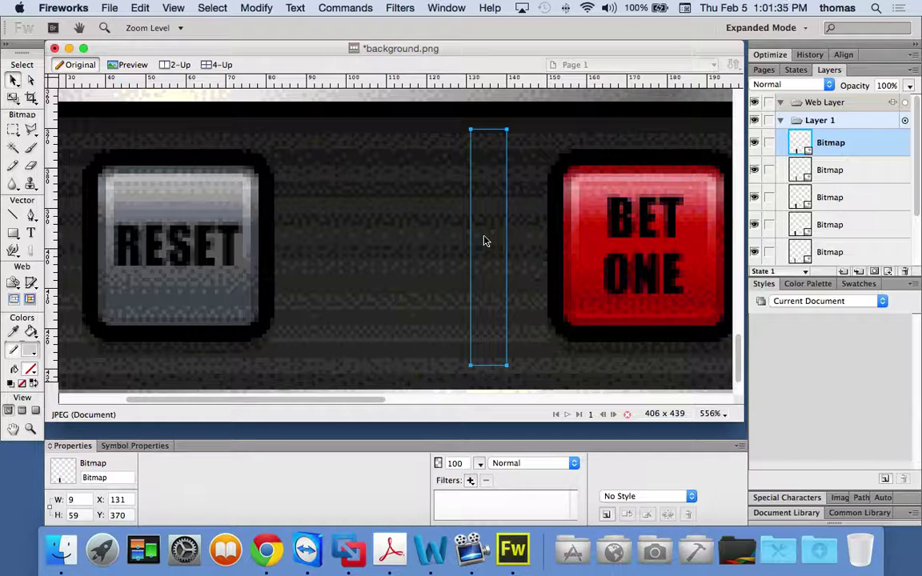
# - View the patched artwork at 100% and select all seven bitmap objects
pyautogui.click(317, 125)
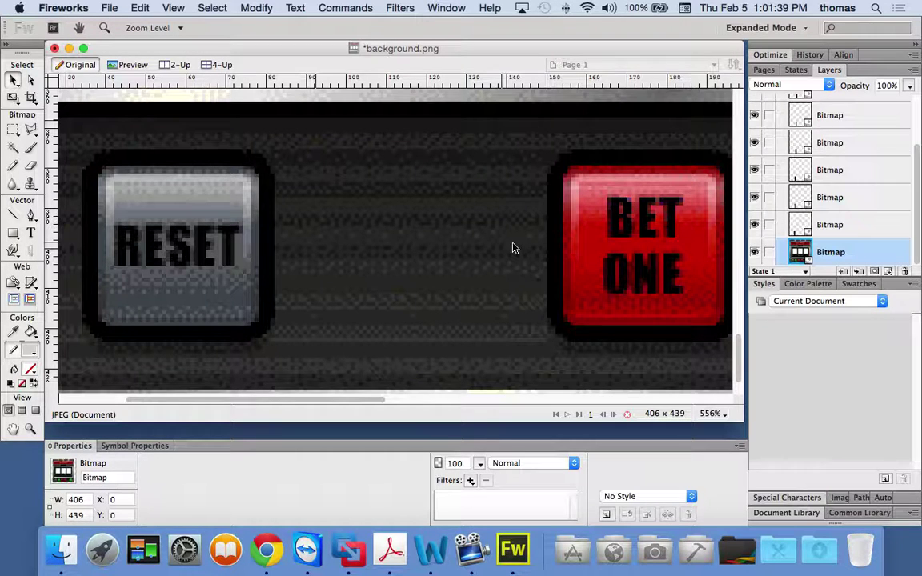
pyautogui.press('super+minus')
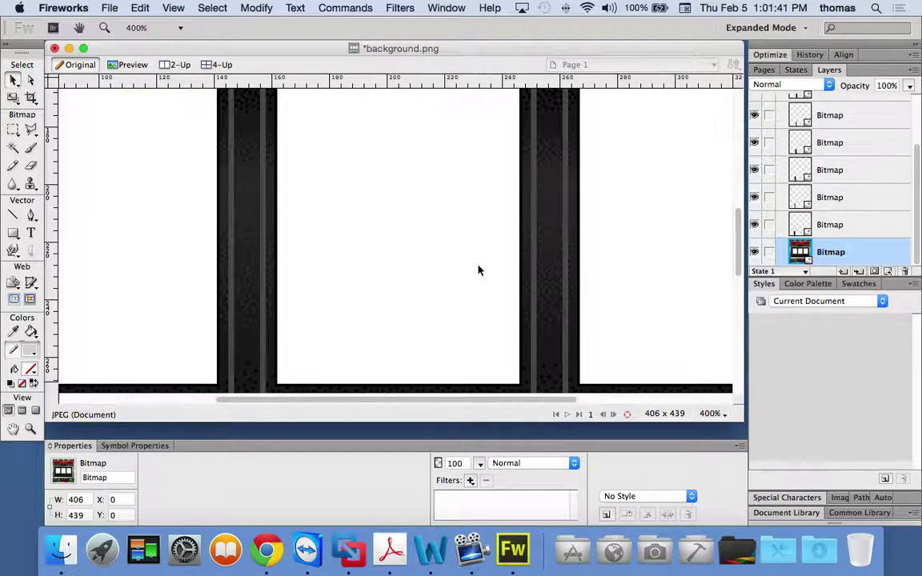
pyautogui.press('super+minus')
pyautogui.press('super+minus')
pyautogui.press('super+minus')
pyautogui.press('super+minus')
pyautogui.press('super+minus')
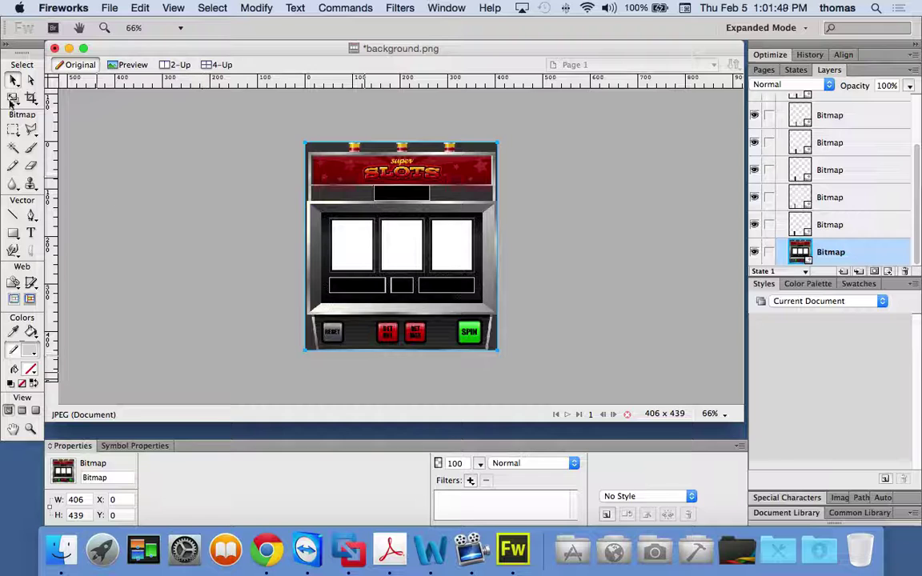
pyautogui.press('super+equal')
pyautogui.press('super+equal')
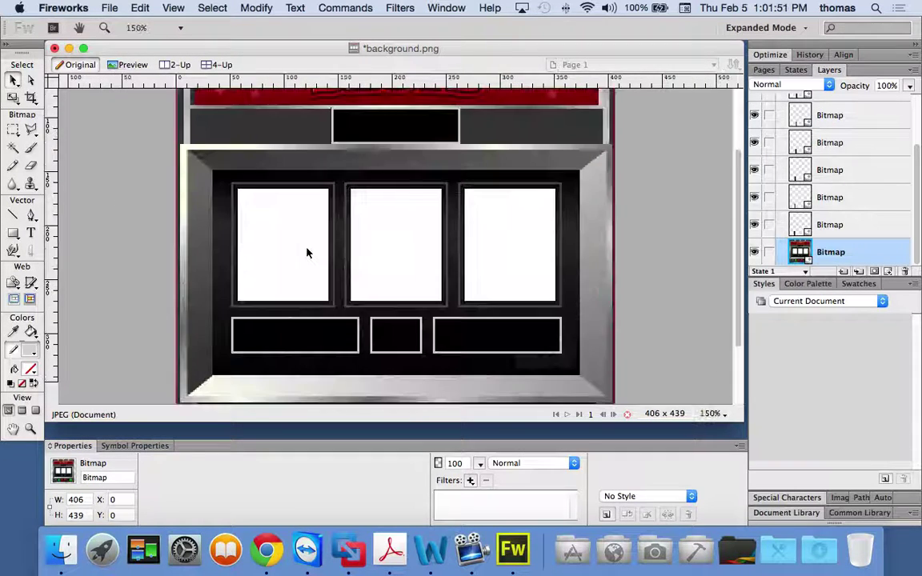
pyautogui.press('super+d')
pyautogui.press('super+minus')
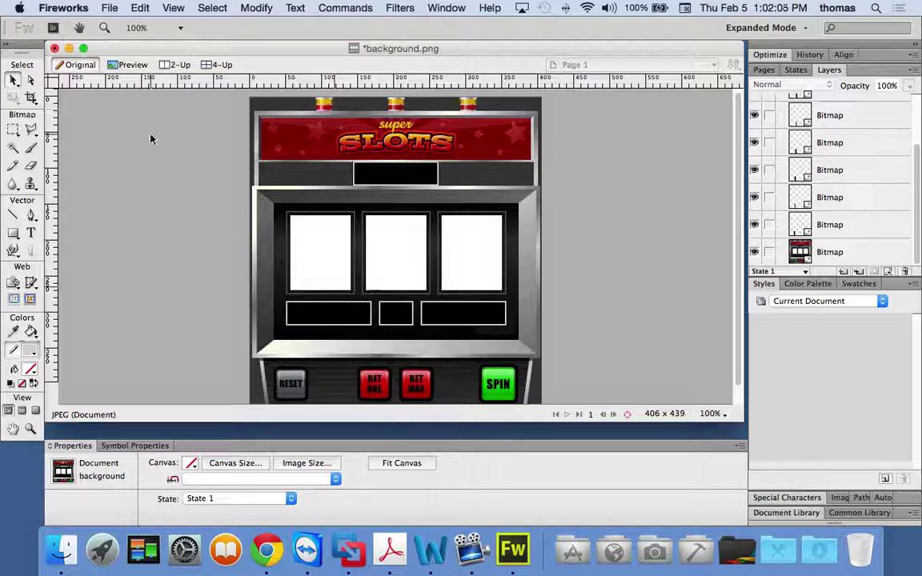
pyautogui.press('super+a')
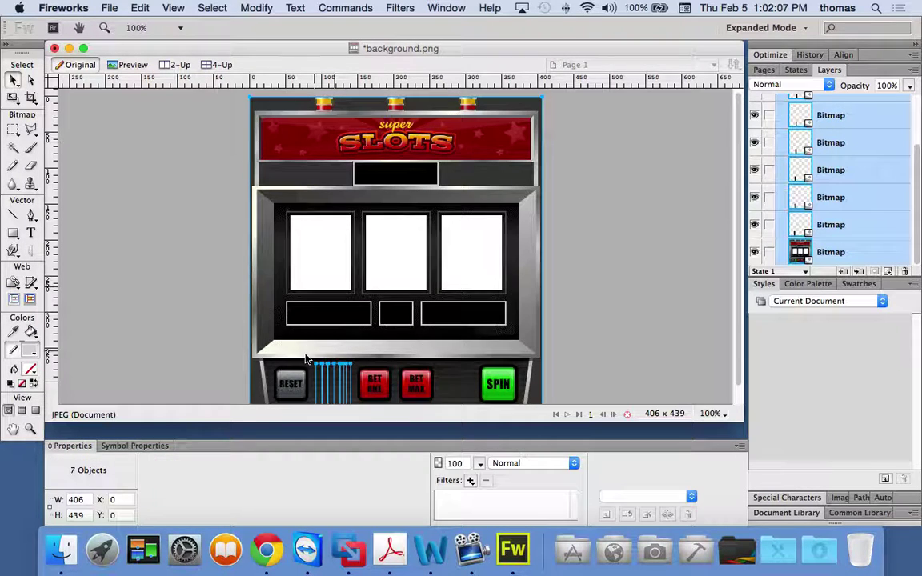
# - Flatten the seven selected bitmaps into one and save background.png
pyautogui.rightClick(302, 156)
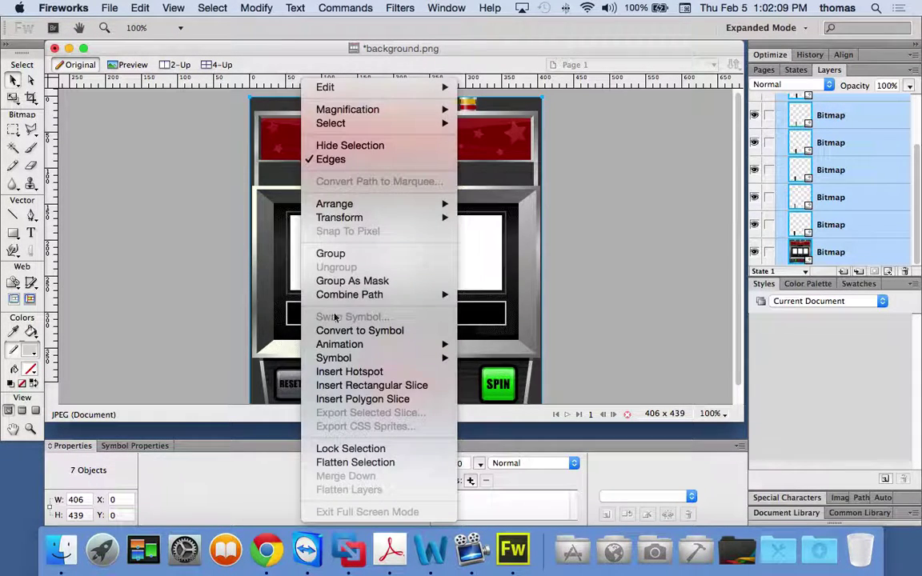
pyautogui.click(356, 462)
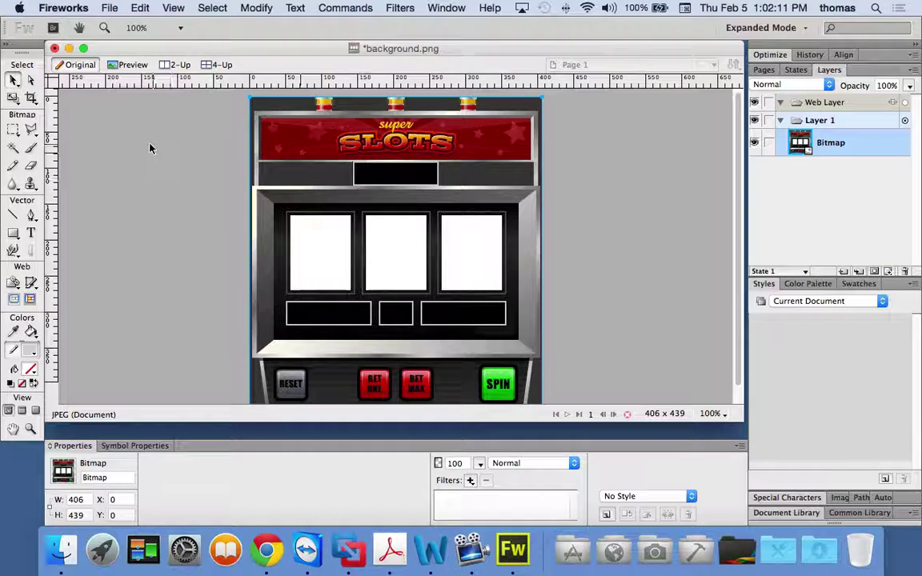
pyautogui.click(109, 8)
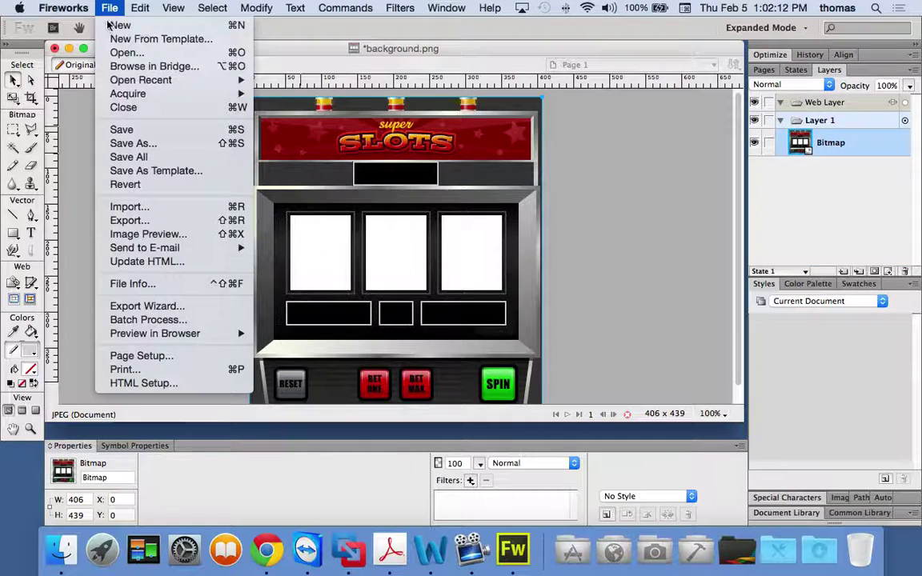
pyautogui.click(128, 129)
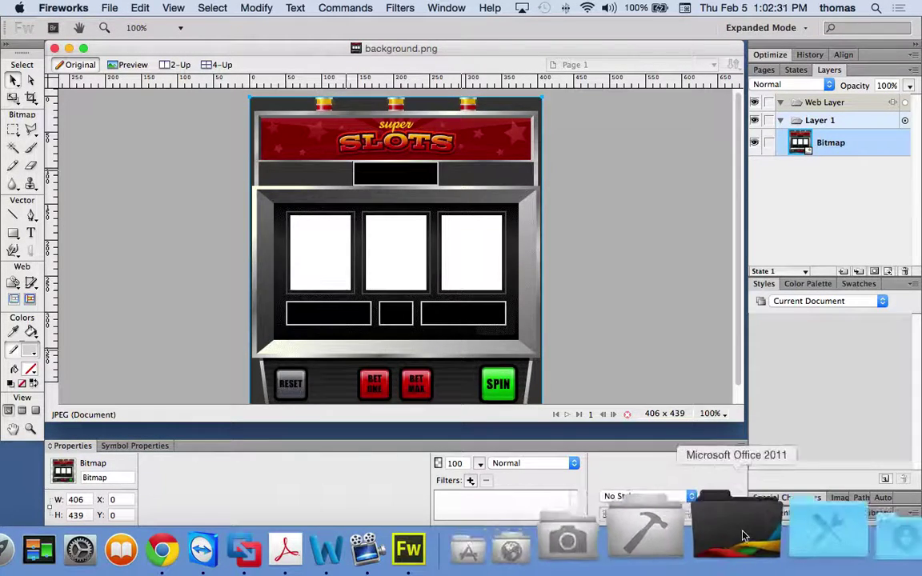
# - Launch Excel from the Office 2011 folder, create a blank workbook and shrink its window
pyautogui.click(793, 535)
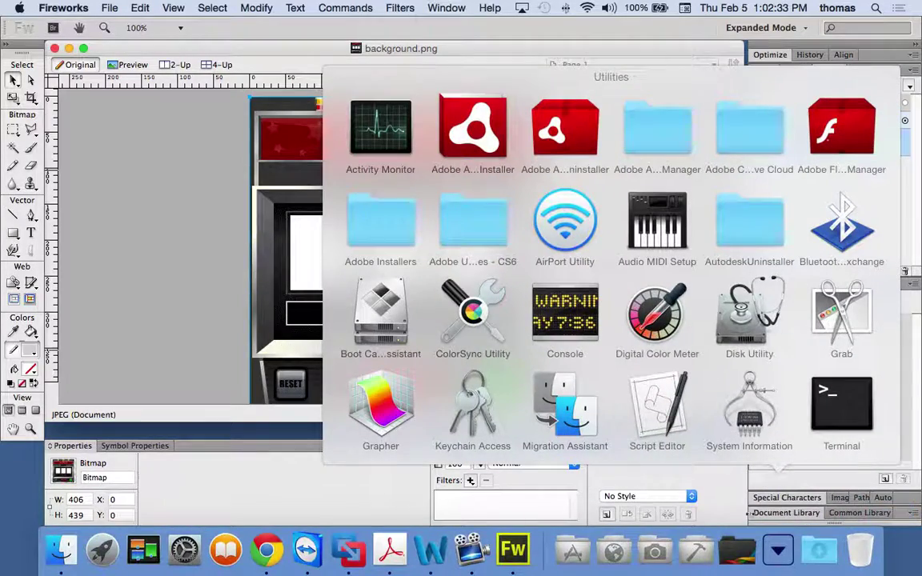
pyautogui.click(737, 549)
pyautogui.click(743, 235)
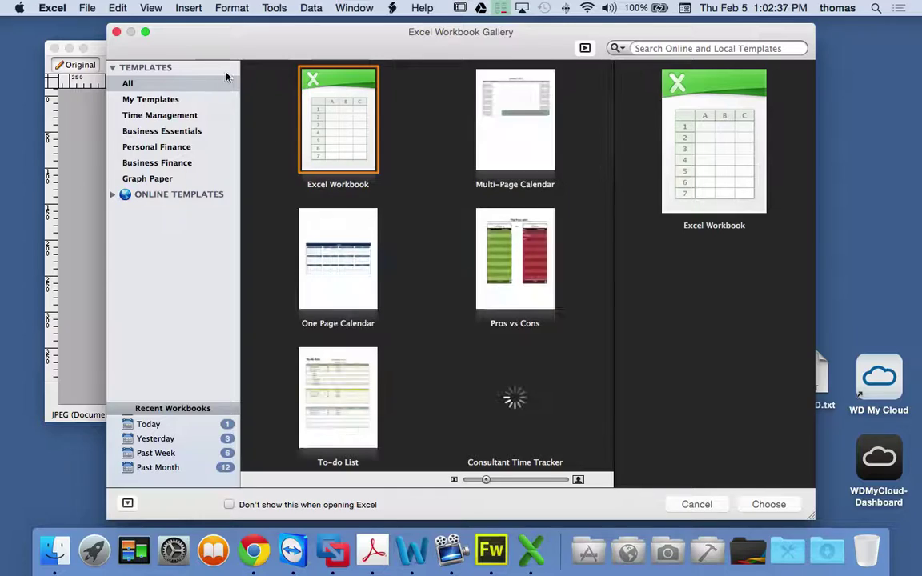
pyautogui.doubleClick(301, 90)
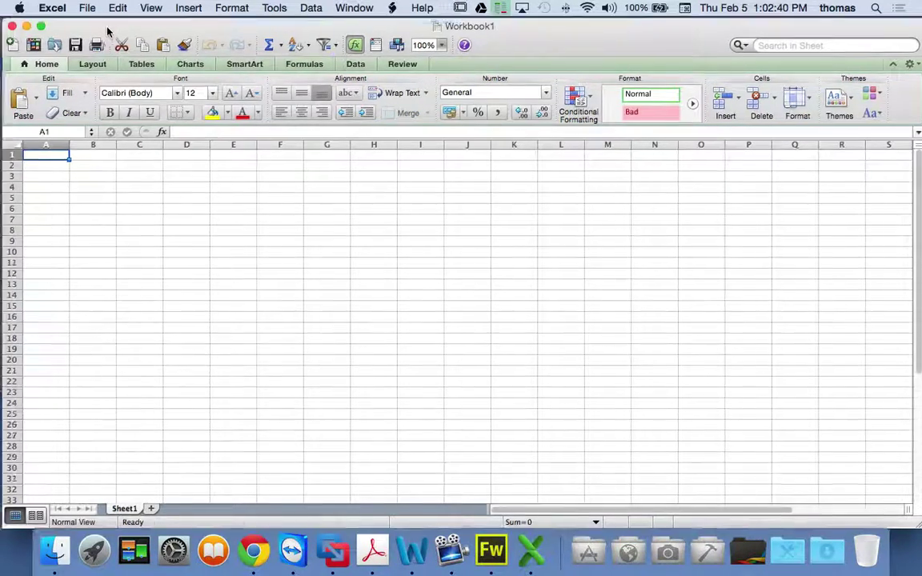
pyautogui.doubleClick(105, 29)
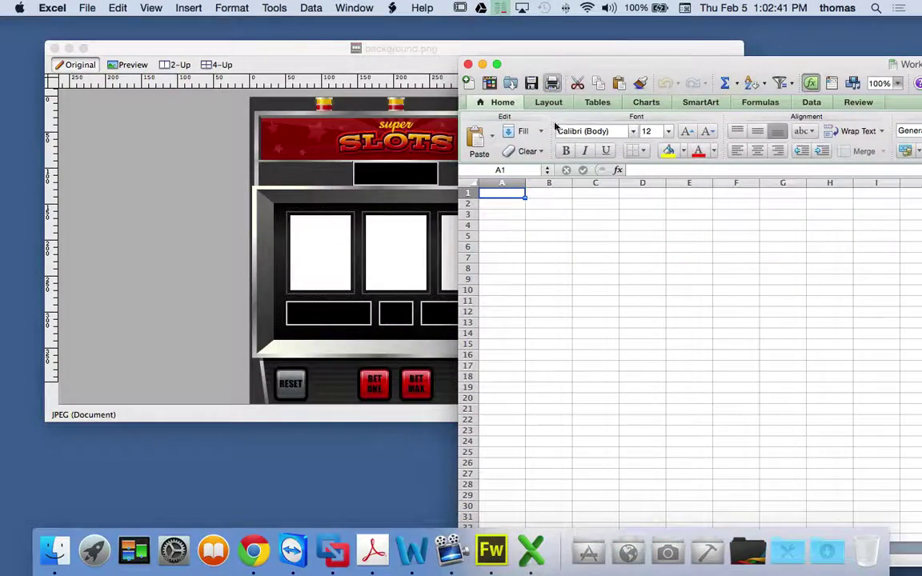
# - Enter 'background' in A1, then insert an empty row above it
pyautogui.write('ba')
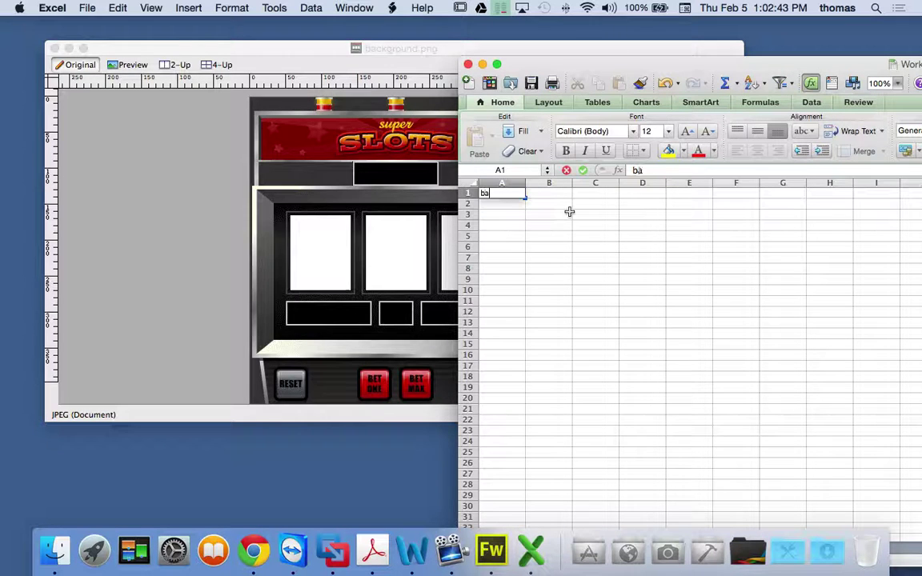
pyautogui.write('ckground')
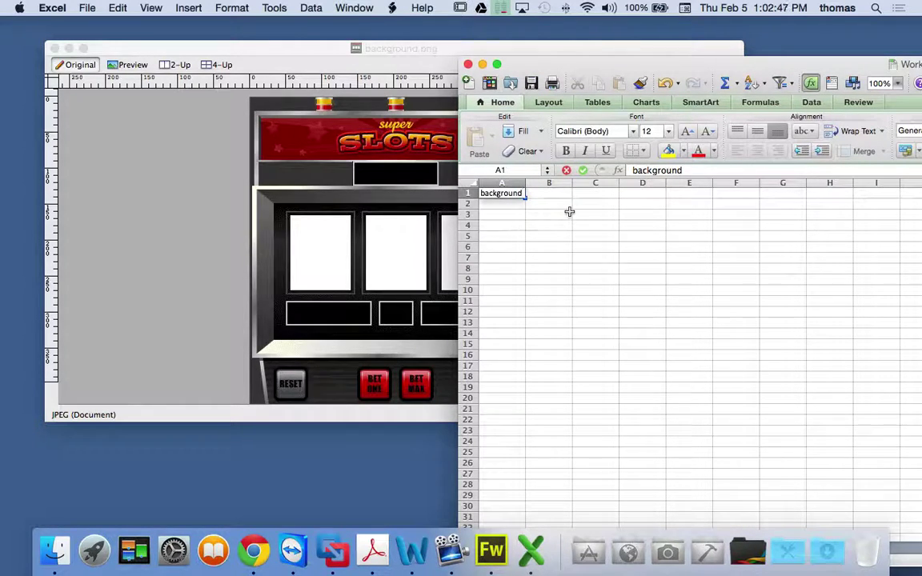
pyautogui.click(524, 182)
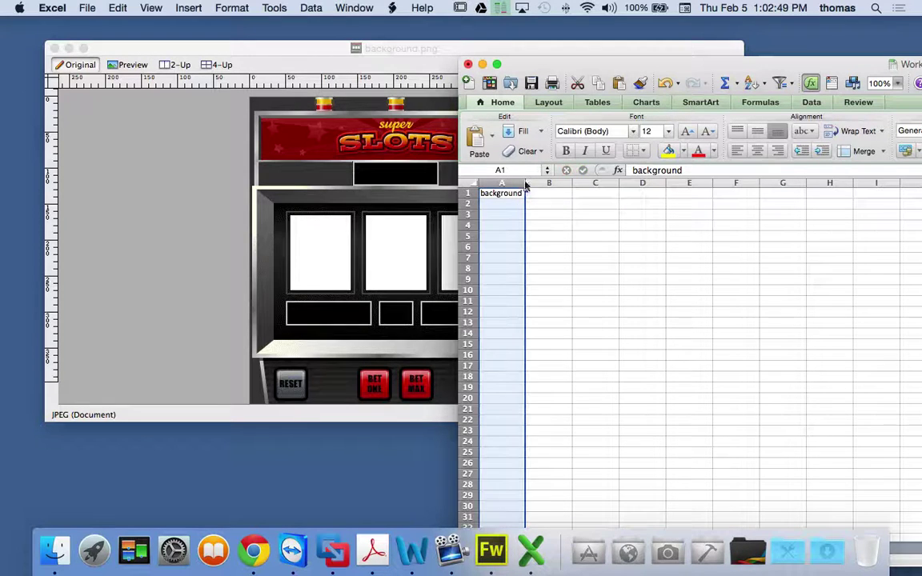
pyautogui.click(547, 201)
pyautogui.click(468, 192)
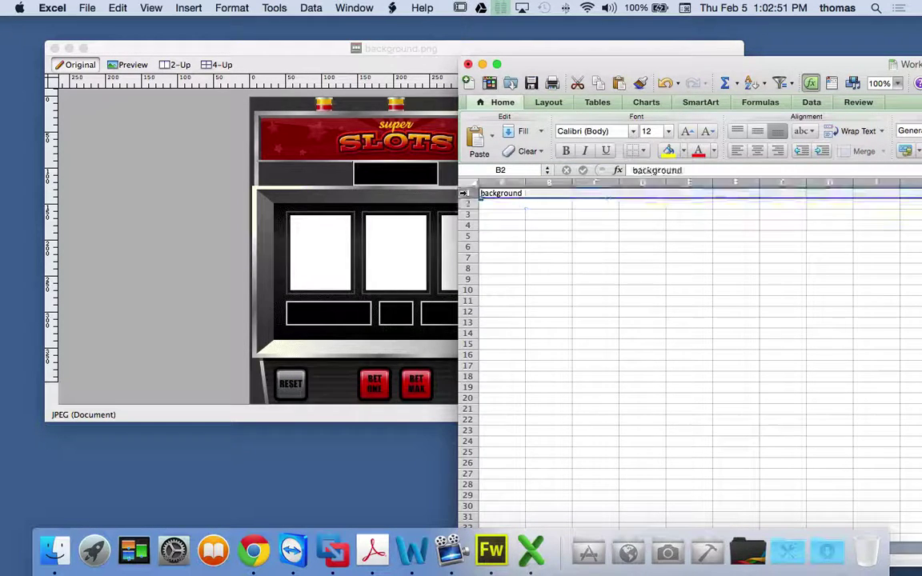
pyautogui.rightClick(468, 194)
pyautogui.hotkey('ctrl', 'shift', '=')
pyautogui.click(584, 240)
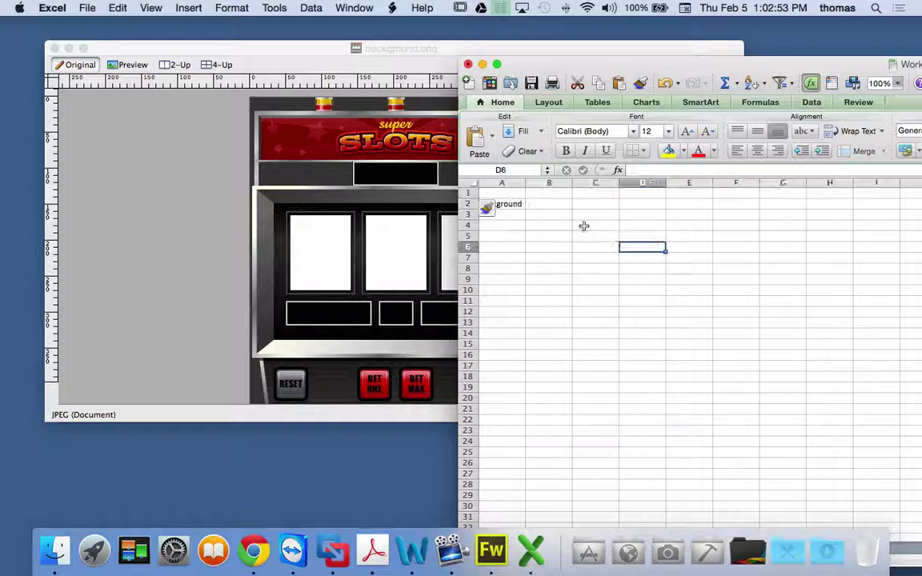
pyautogui.hotkey('ctrl', 'Home')
# - Type the headers Graphic, start x and start y in A1:C1
pyautogui.write('Graphic')
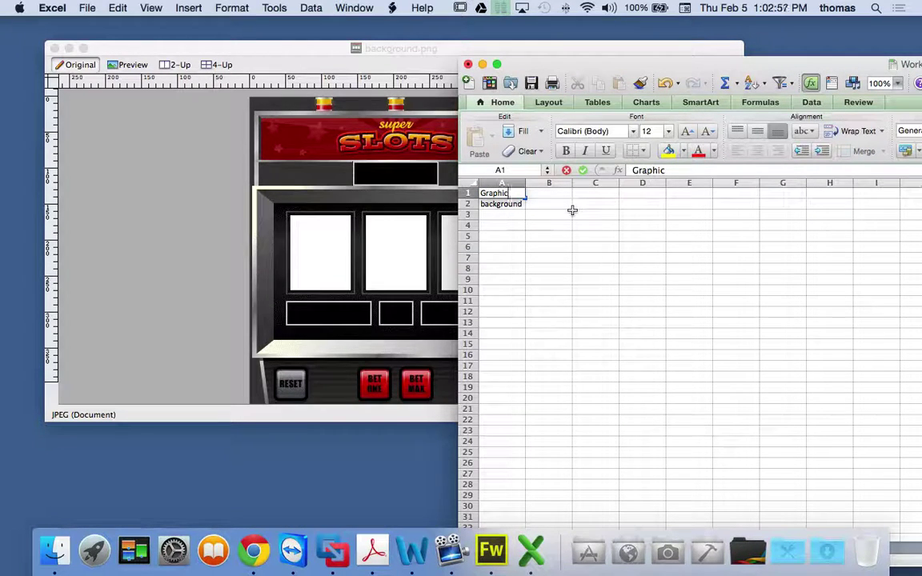
pyautogui.click(576, 213)
pyautogui.click(545, 194)
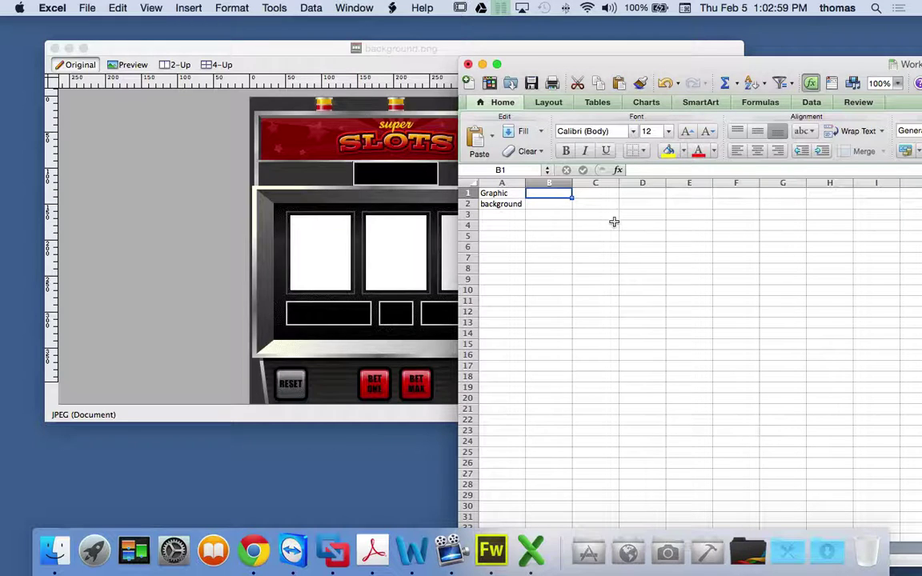
pyautogui.write('start x')
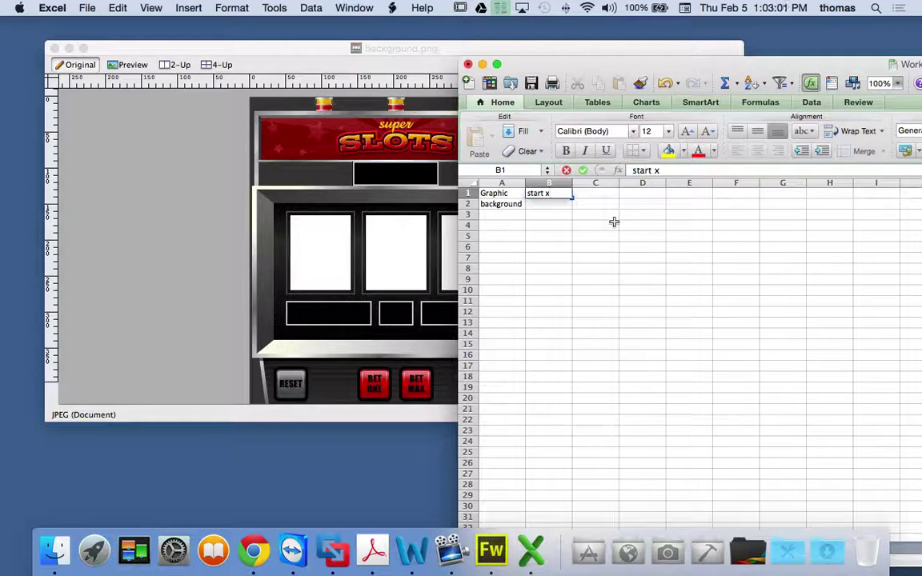
pyautogui.press('Tab')
pyautogui.write('start')
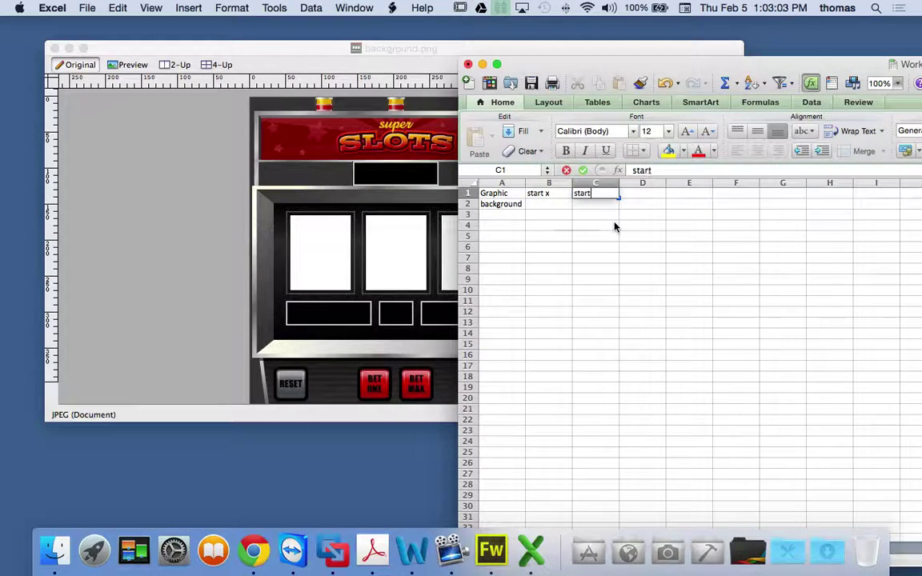
pyautogui.write(' y')
pyautogui.click(615, 233)
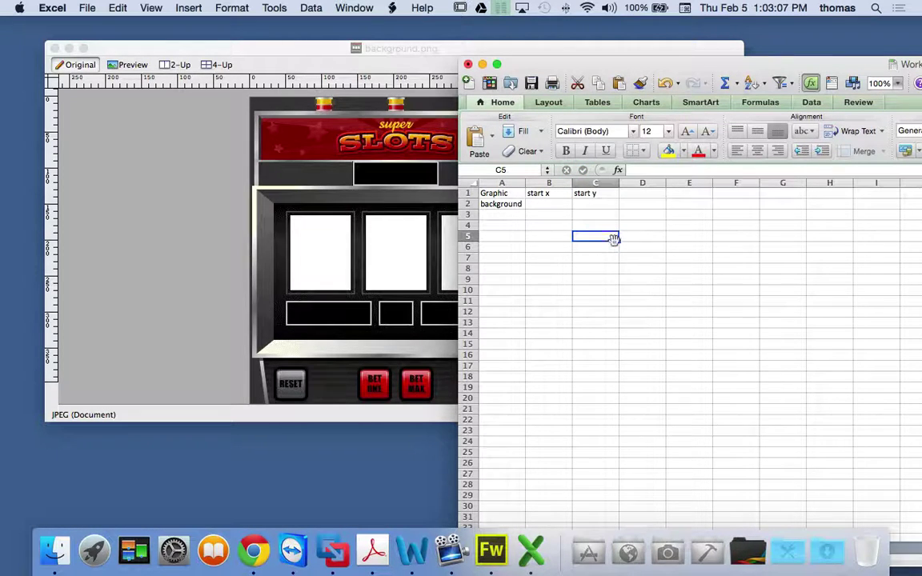
# - Enter 0 for background's start x and start y, then bring Fireworks forward
pyautogui.click(549, 205)
pyautogui.write('0')
pyautogui.press('Tab')
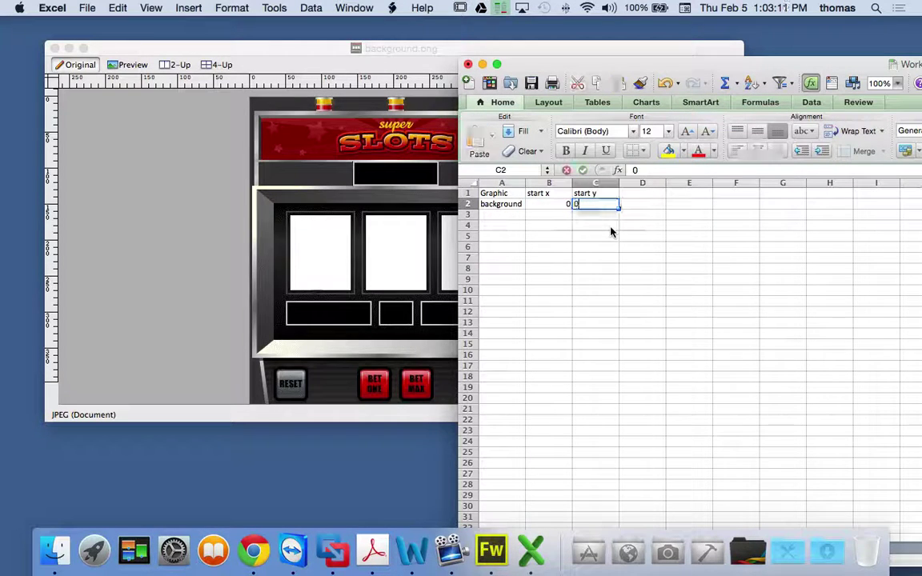
pyautogui.write('0')
pyautogui.click(611, 228)
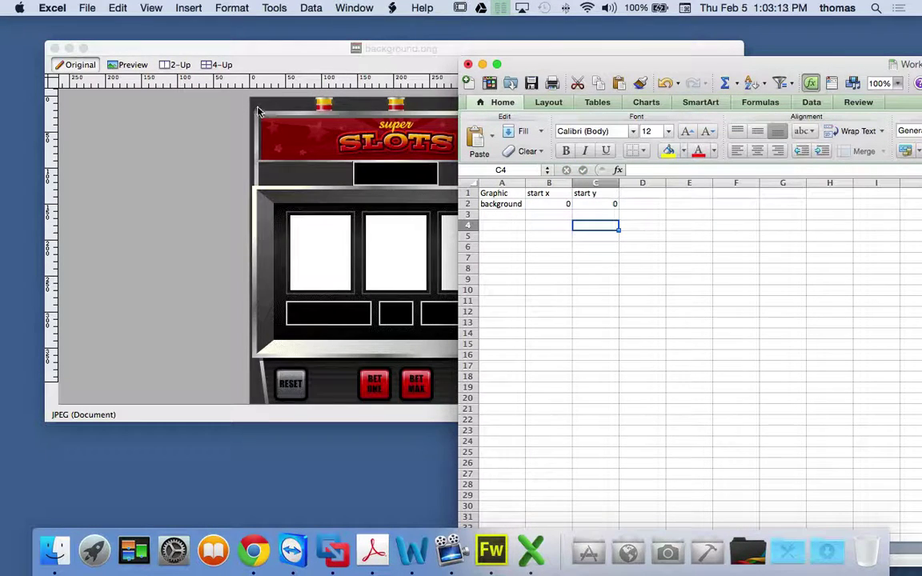
pyautogui.moveTo(547, 204); pyautogui.dragTo(610, 204)
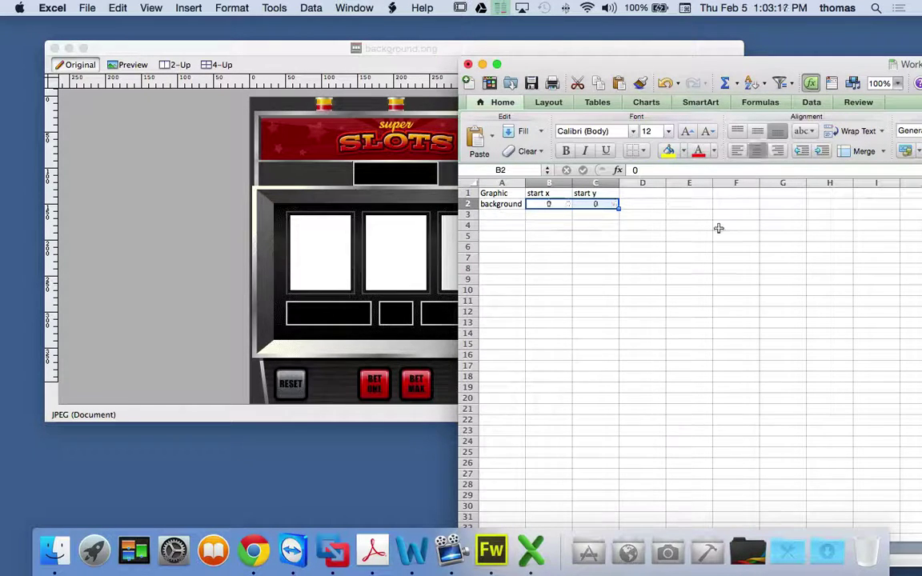
pyautogui.click(669, 249)
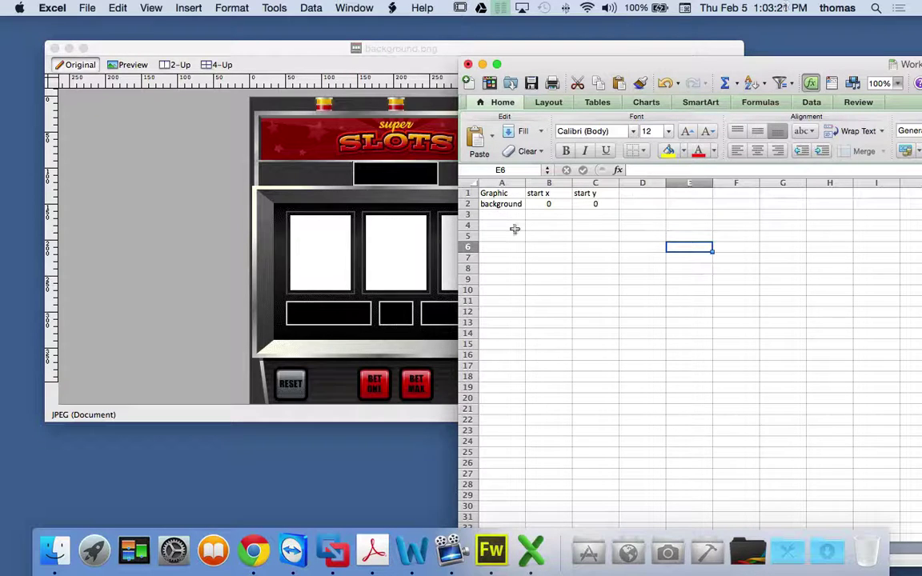
pyautogui.click(317, 166)
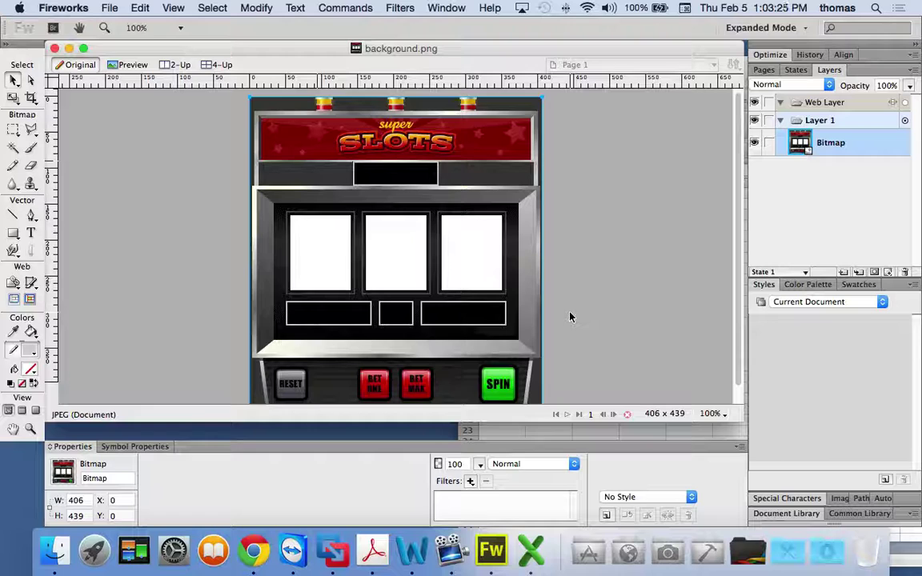
# - Add width and height headers in D1:E1 and enter 406 and 439 for background
pyautogui.click(531, 550)
pyautogui.click(642, 193)
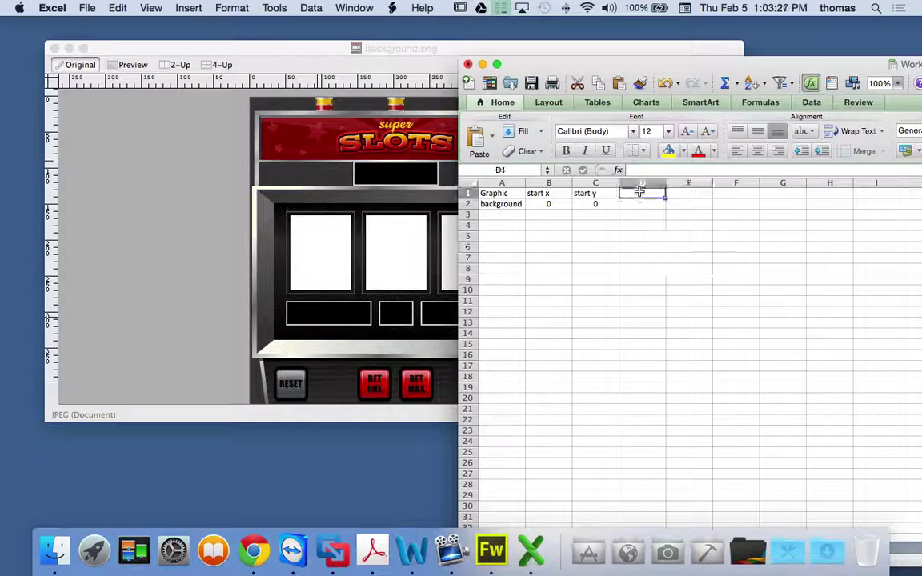
pyautogui.write('width')
pyautogui.press('Tab')
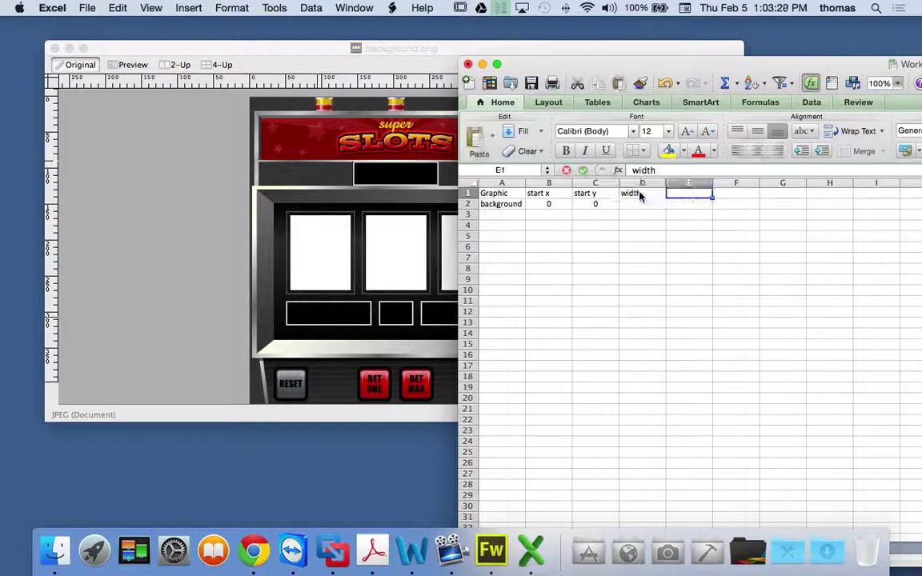
pyautogui.write('height')
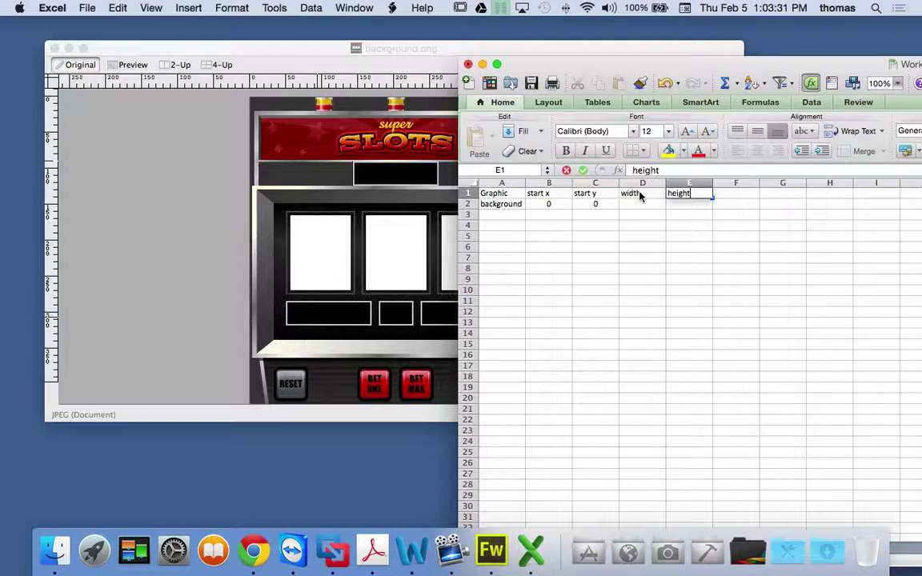
pyautogui.press('Return')
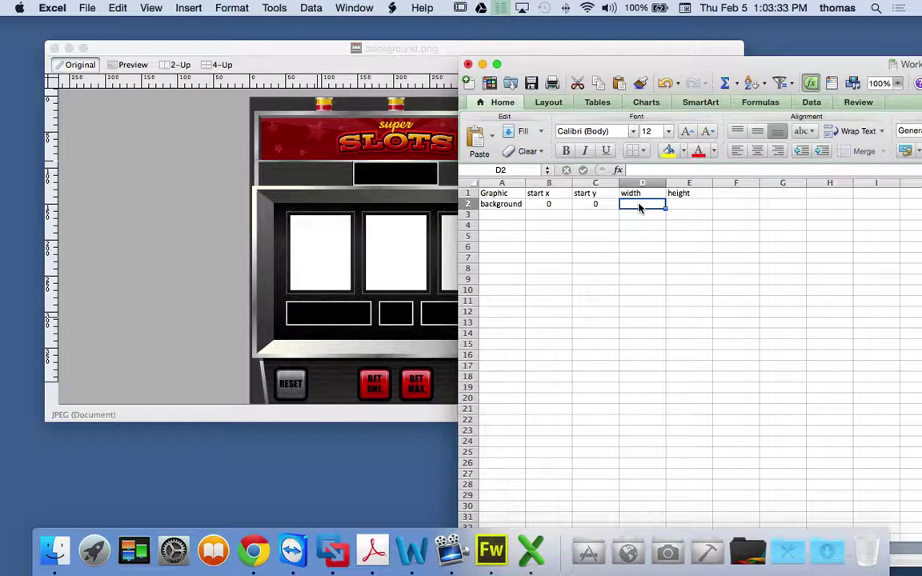
pyautogui.write('406')
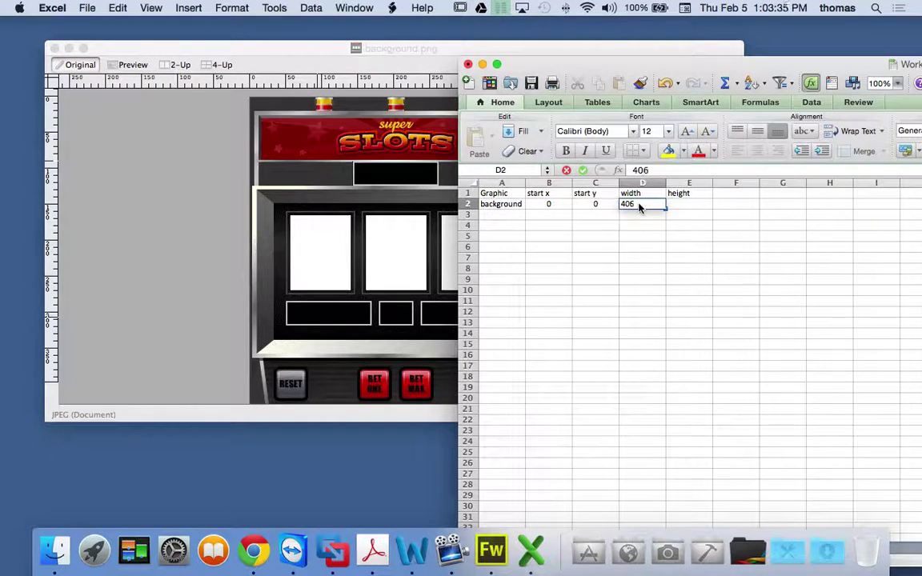
pyautogui.press('Tab')
pyautogui.write('43')
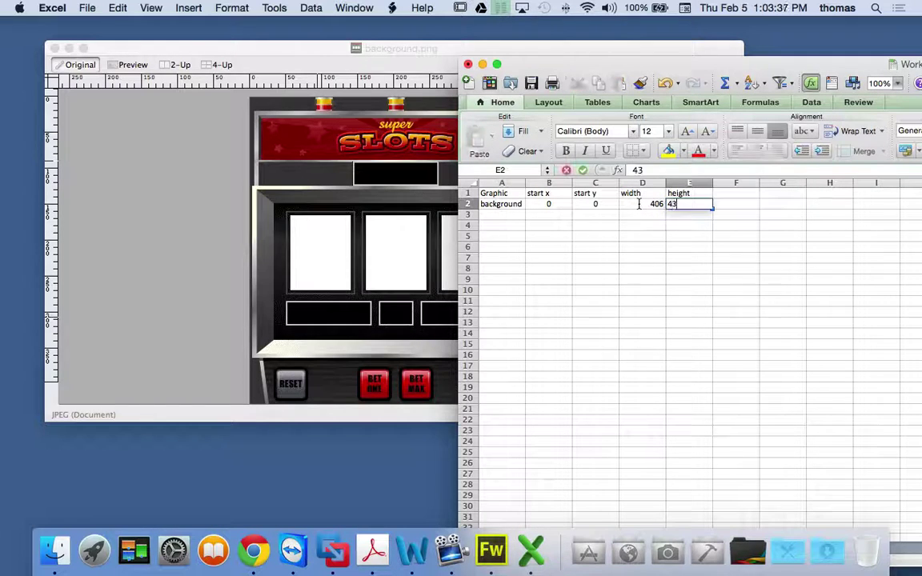
pyautogui.write('9')
pyautogui.press('Return')
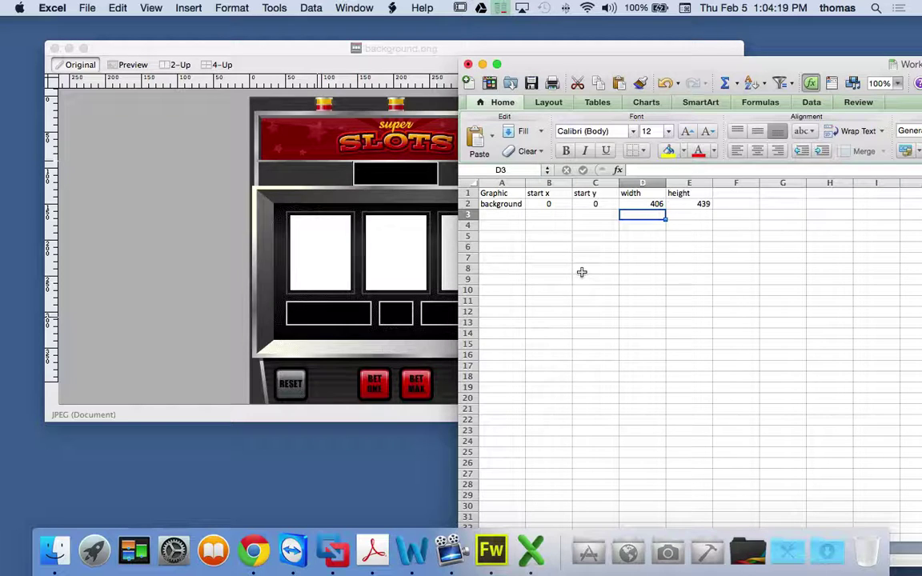
# - Reopen spinButton.png from recent files, zoom in to confirm its 46 × 46 size, then return to Excel
pyautogui.click(145, 157)
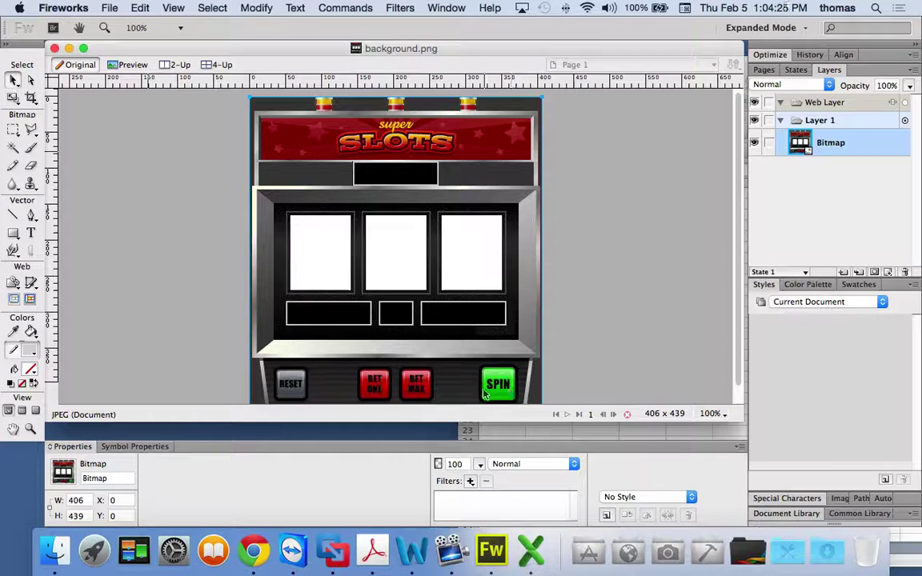
pyautogui.click(108, 9)
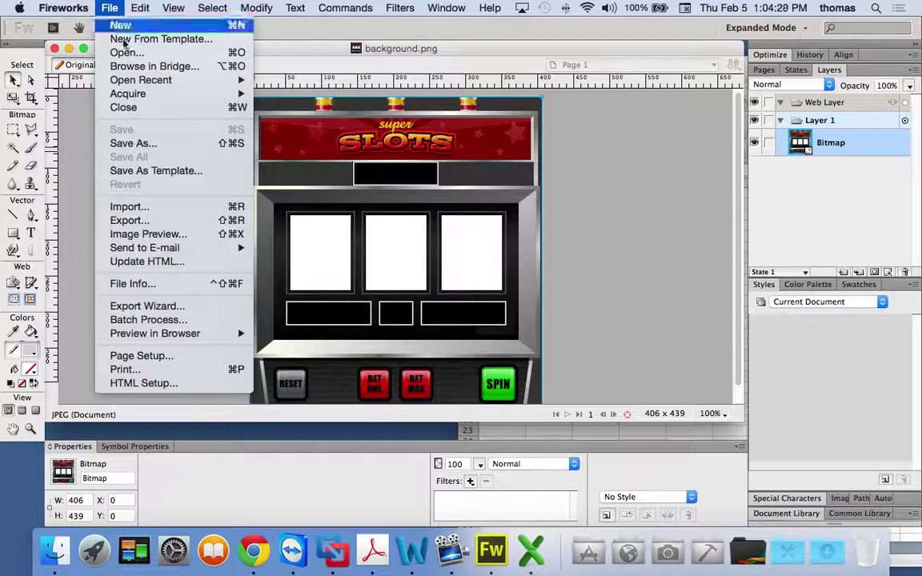
pyautogui.moveTo(136, 83)
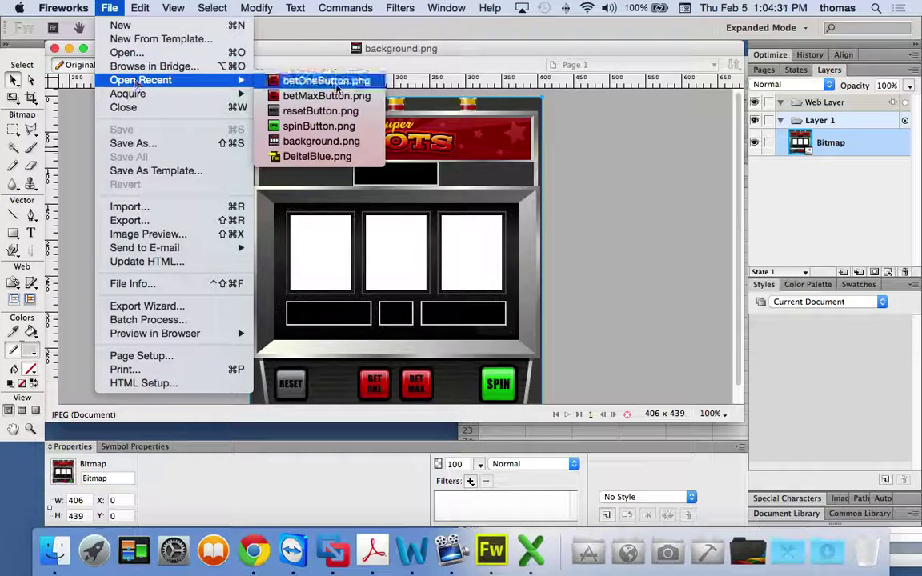
pyautogui.click(333, 126)
pyautogui.press('super+equal')
pyautogui.press('super+equal')
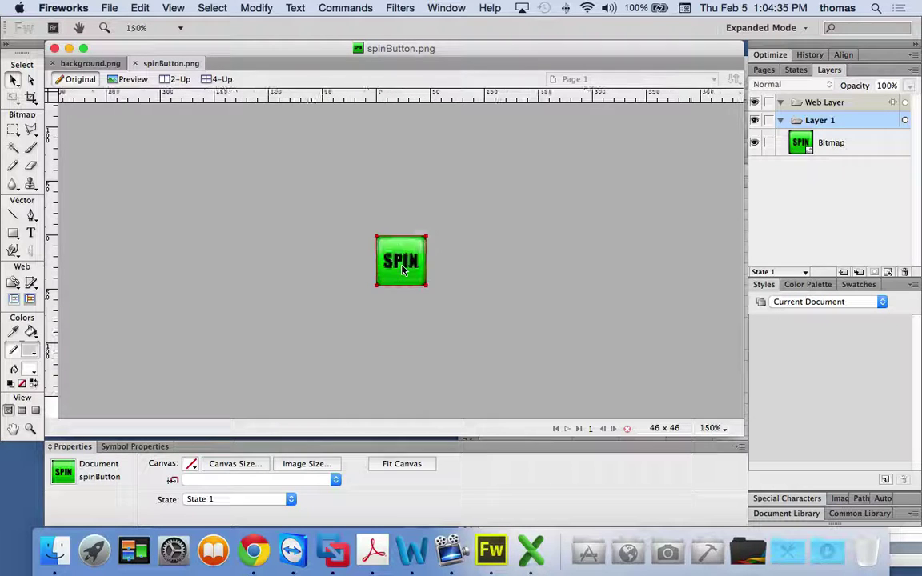
pyautogui.press('super+a')
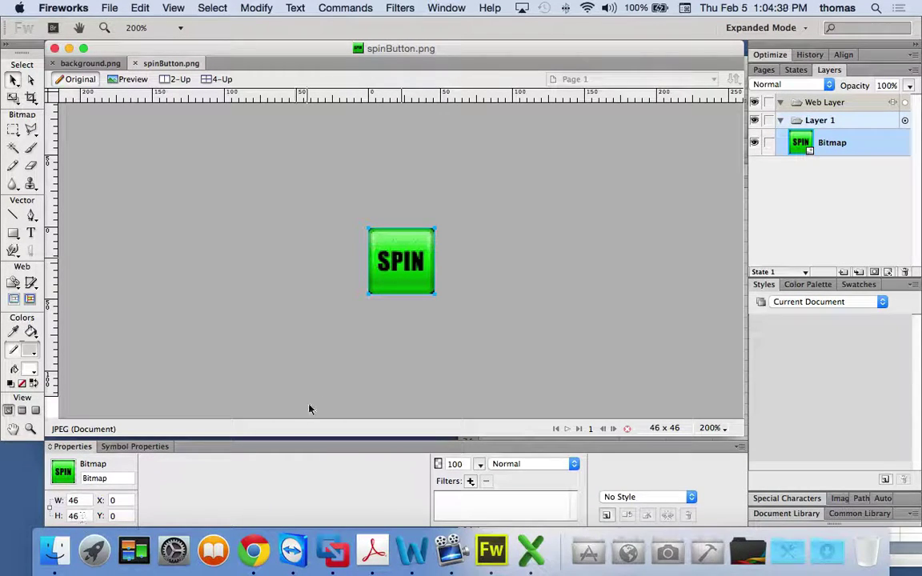
pyautogui.click(512, 540)
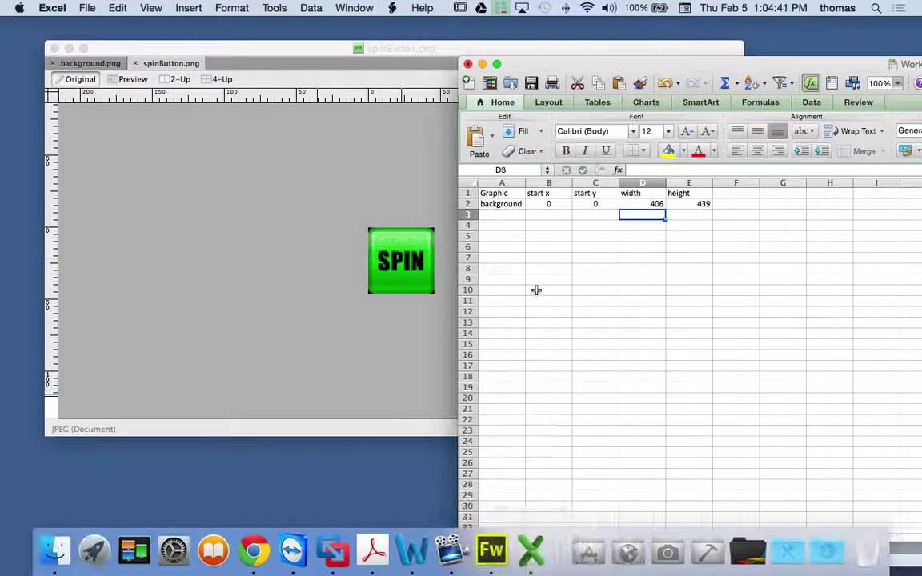
# - Add a spinButton row in row 3 with width 46 and height 46
pyautogui.click(506, 218)
pyautogui.write('spin')
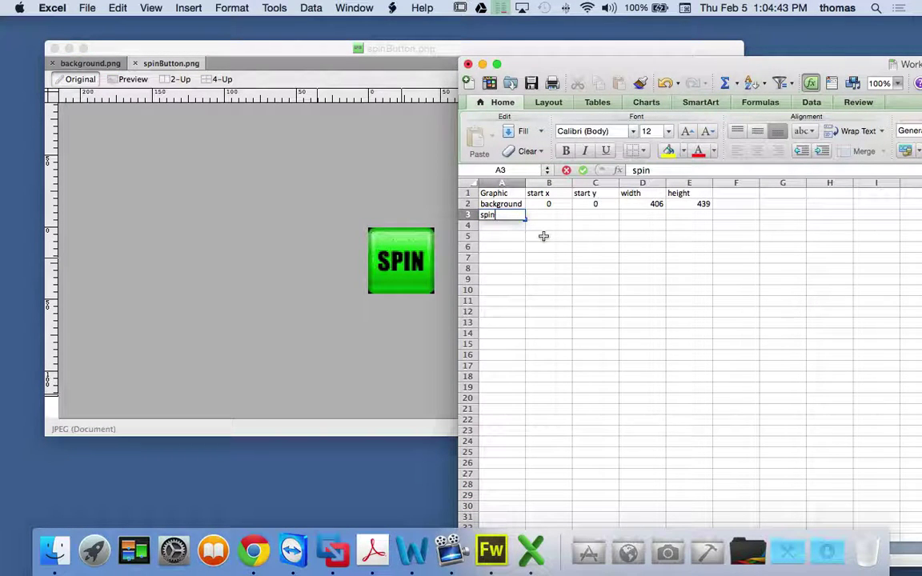
pyautogui.write('Button')
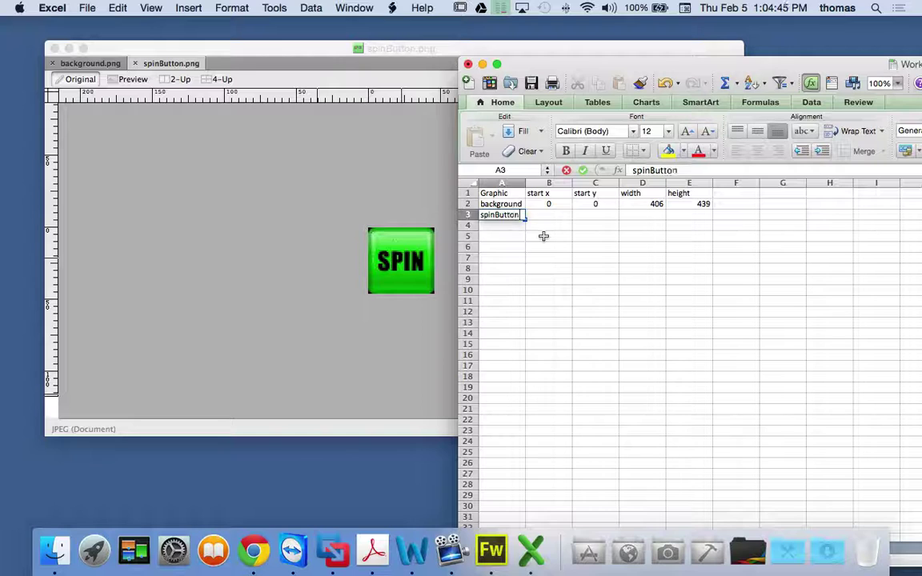
pyautogui.press('Tab')
pyautogui.press('Tab')
pyautogui.press('Tab')
pyautogui.write('46')
pyautogui.press('Tab')
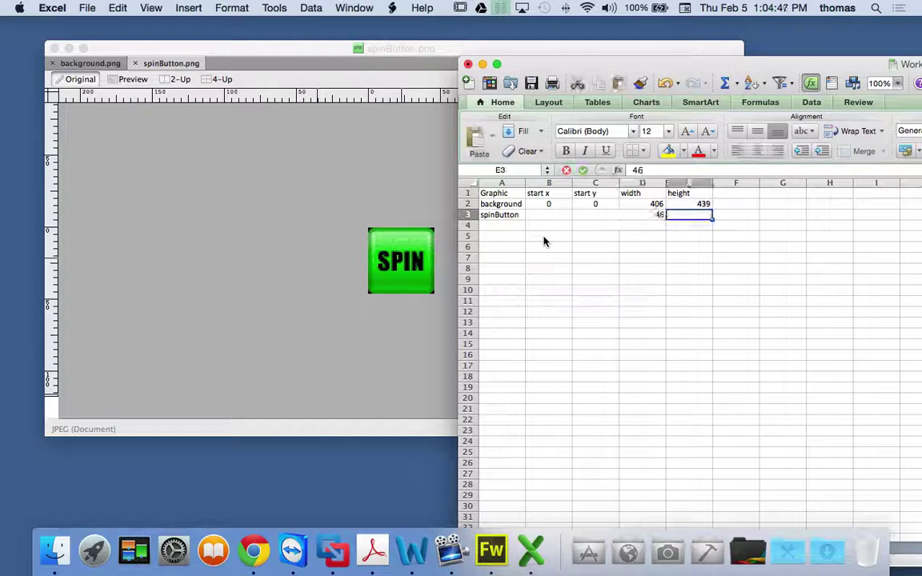
pyautogui.write('46')
pyautogui.press('Return')
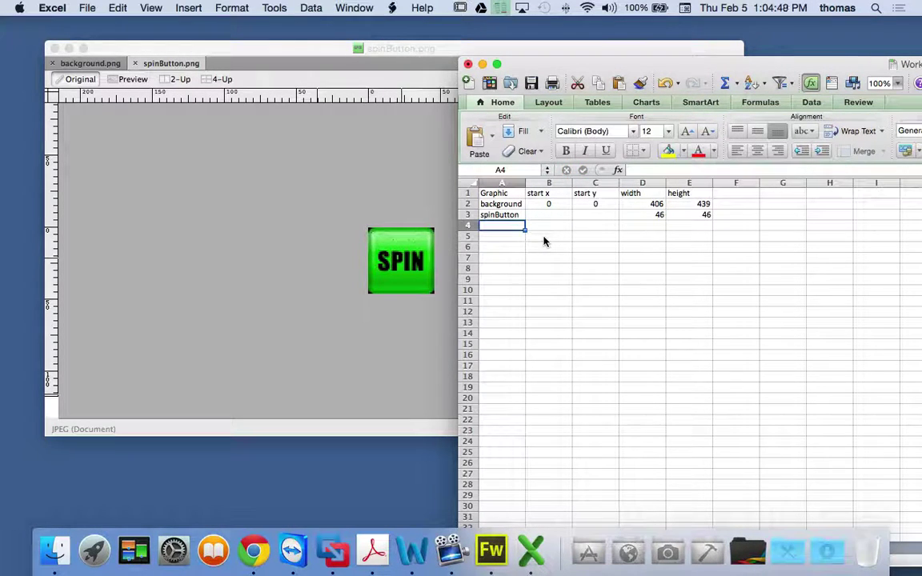
# - Center the start x, start y, width and height numbers in B2:E3
pyautogui.moveTo(548, 205); pyautogui.dragTo(690, 215)
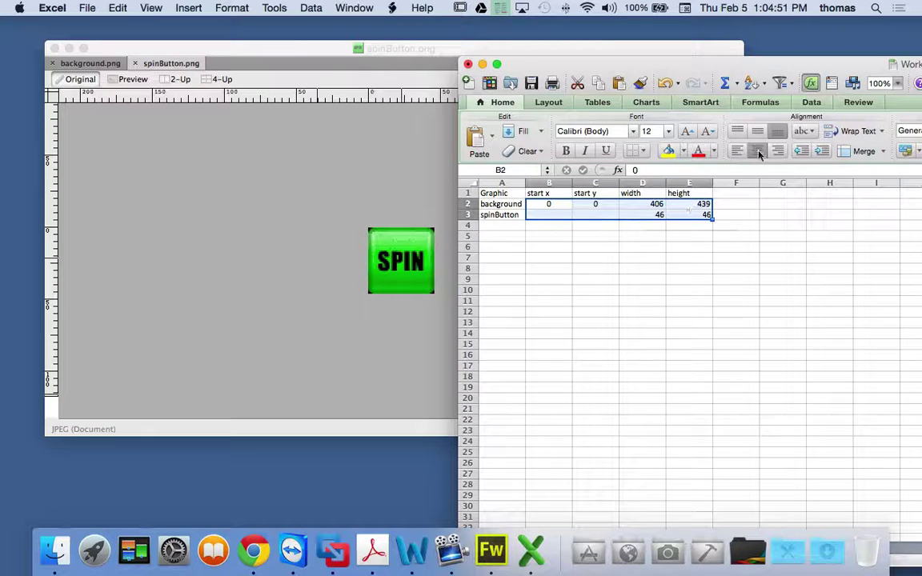
pyautogui.click(759, 152)
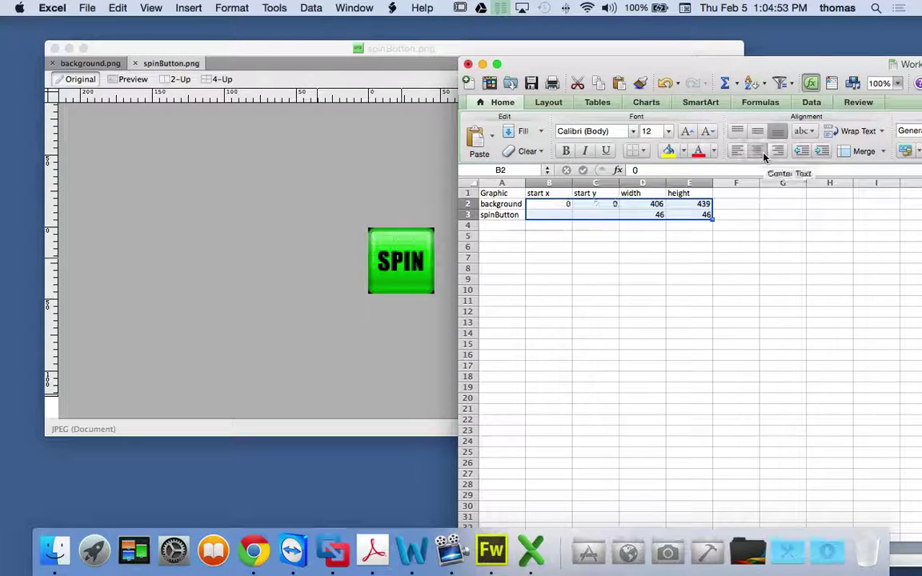
pyautogui.click(758, 152)
pyautogui.click(655, 266)
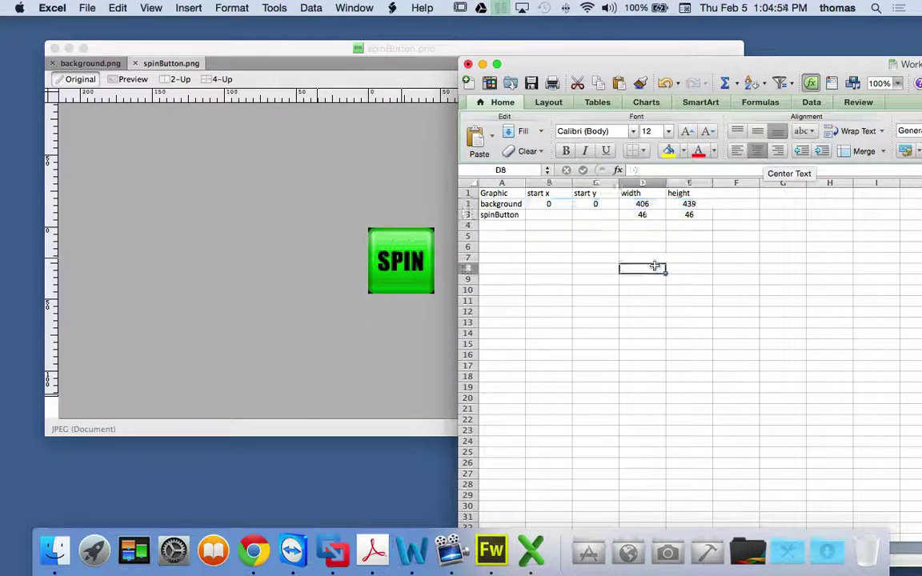
pyautogui.click(500, 227)
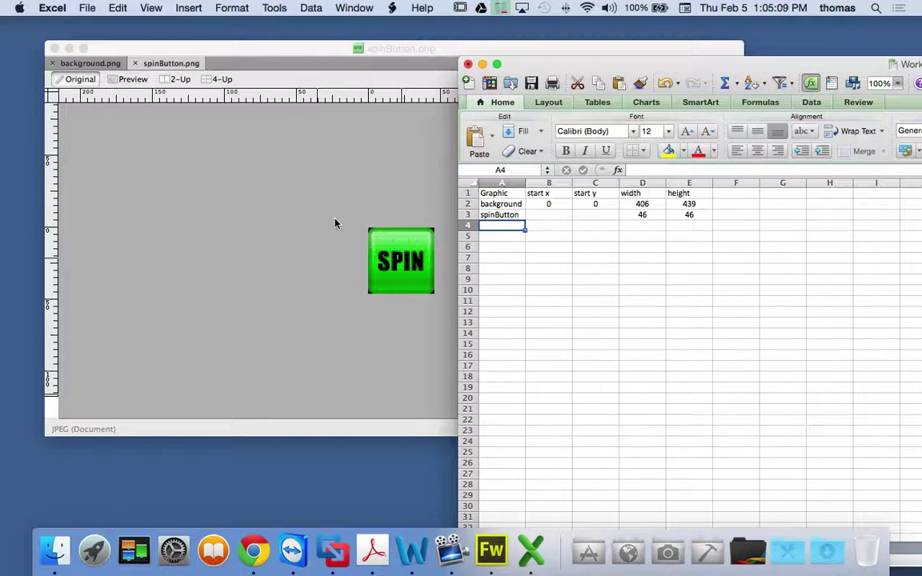
# - In background.png, magnify the slot machine's bottom buttons and paste the copied SPIN button
pyautogui.click(392, 251)
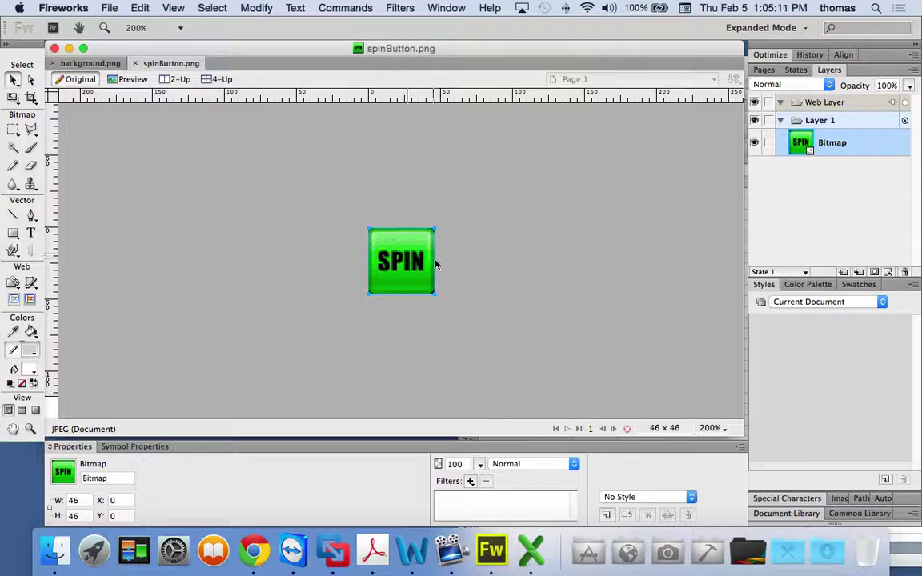
pyautogui.click(92, 63)
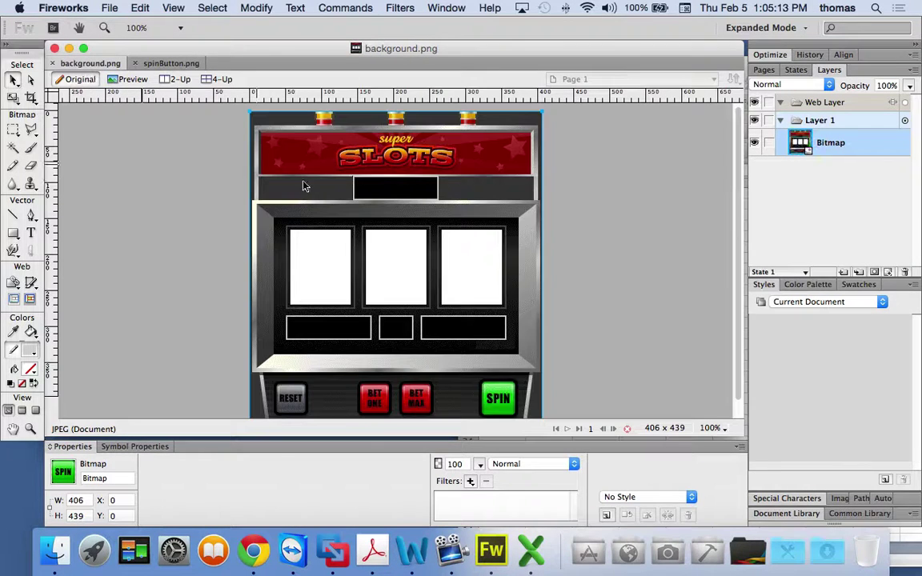
pyautogui.scroll(-2, 433, 320)
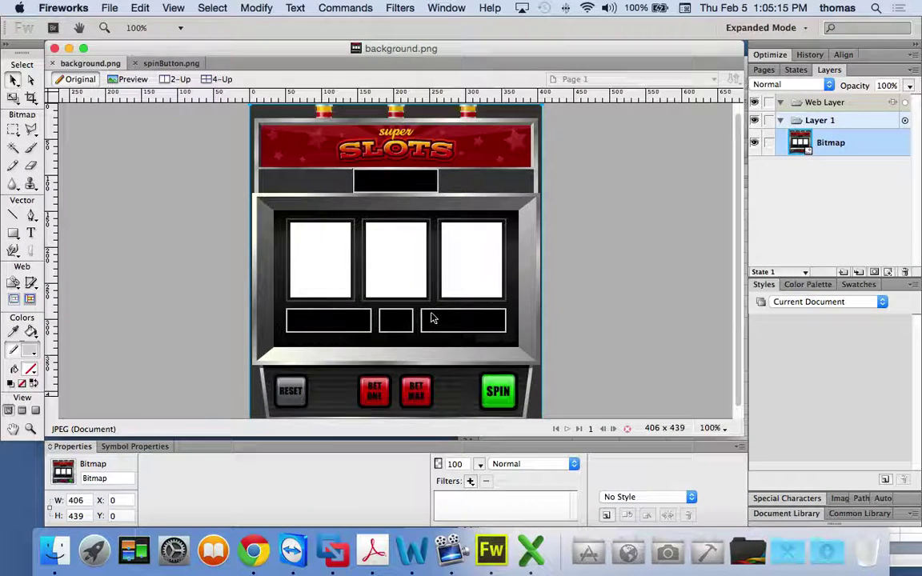
pyautogui.click(29, 430)
pyautogui.moveTo(300, 285); pyautogui.dragTo(558, 412)
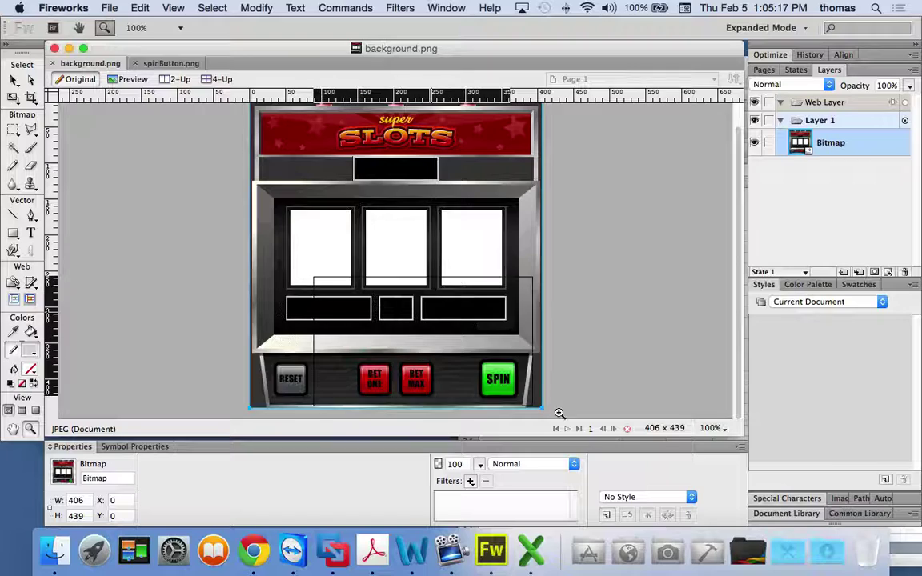
pyautogui.press('cmd+v')
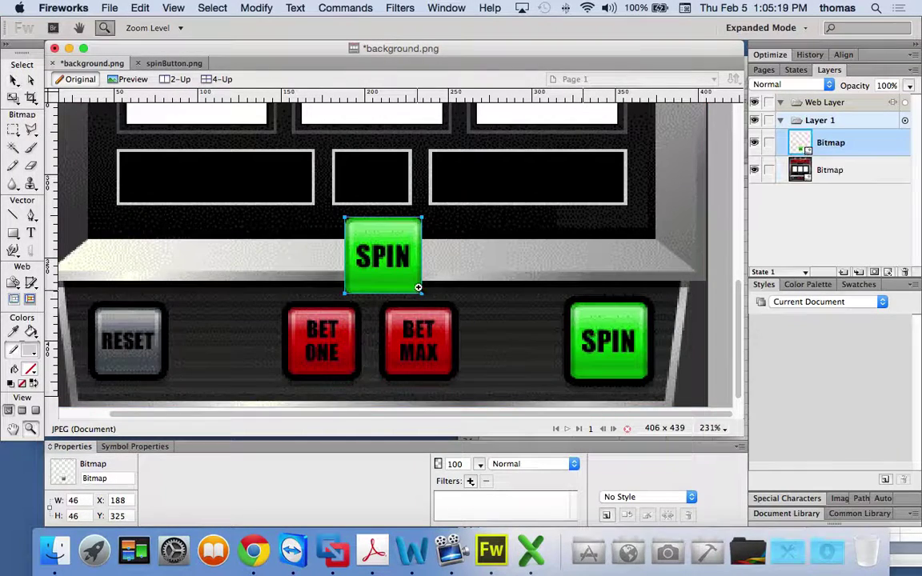
# - Position the pasted SPIN bitmap over the original SPIN button at X 323, Y 376
pyautogui.click(14, 80)
pyautogui.moveTo(389, 246); pyautogui.dragTo(617, 339)
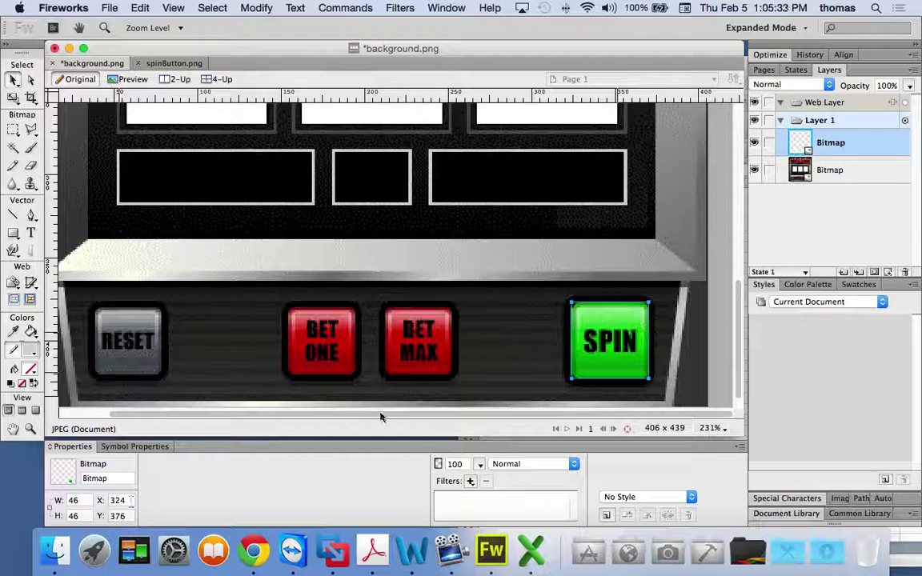
pyautogui.click(692, 413)
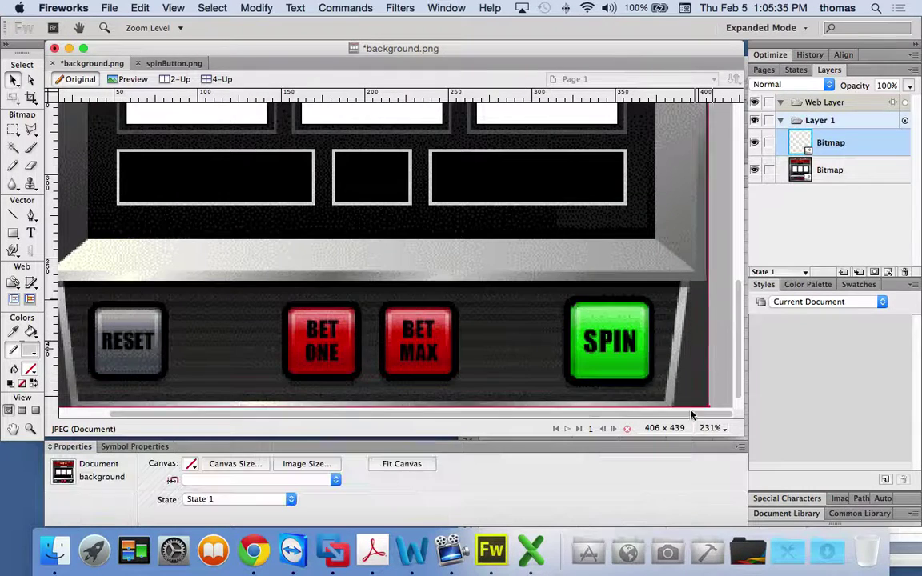
pyautogui.click(641, 350)
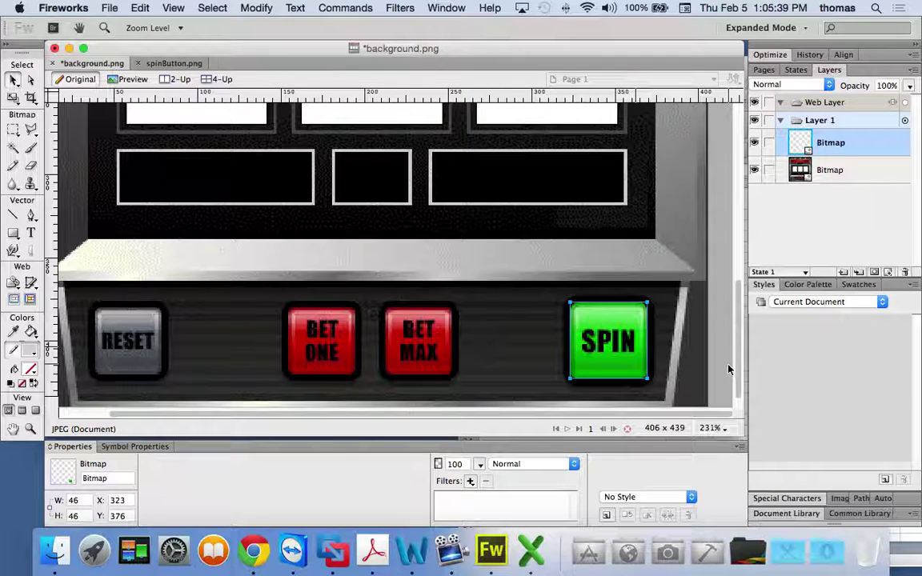
pyautogui.click(720, 384)
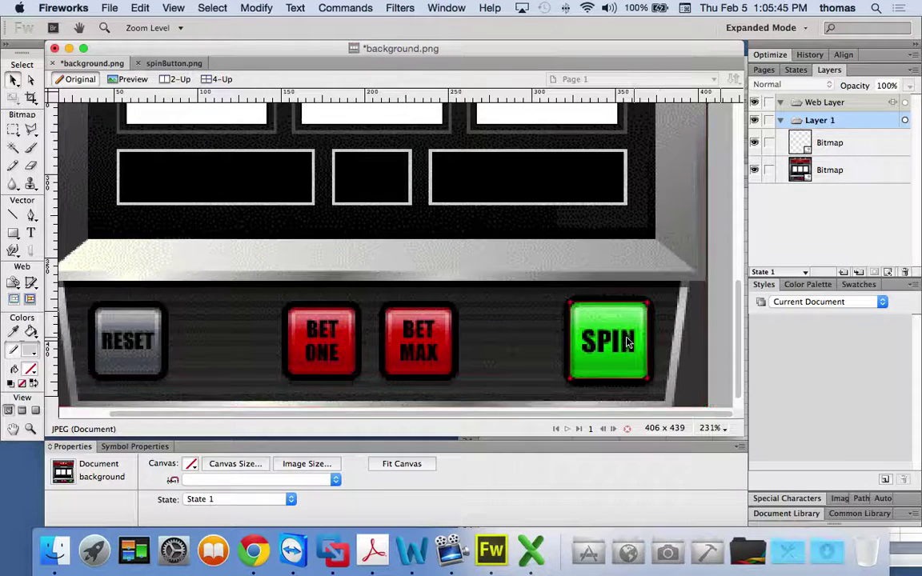
pyautogui.click(600, 336)
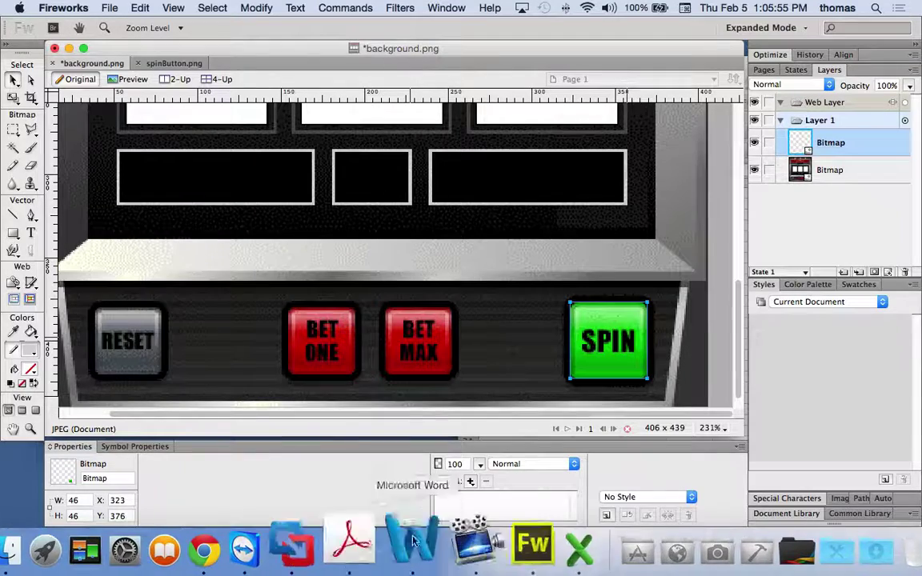
# - Enter spinButton's start x 323 and start y 376 in B3:C3
pyautogui.click(529, 524)
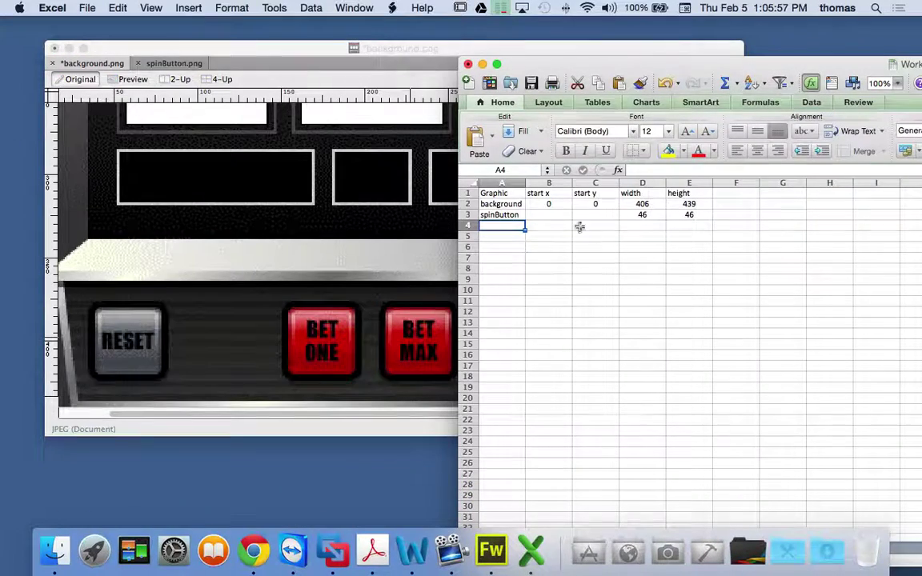
pyautogui.click(551, 215)
pyautogui.write('323')
pyautogui.press('Tab')
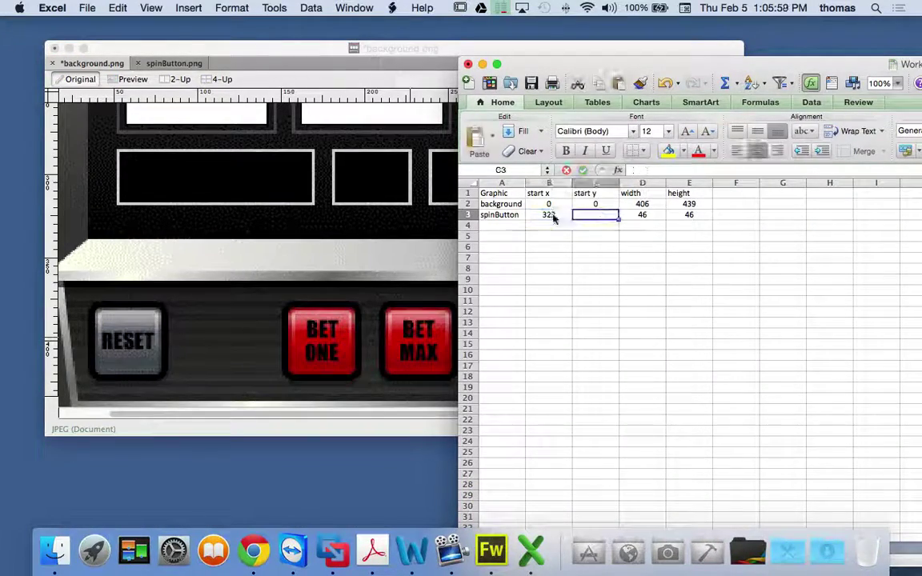
pyautogui.click(288, 72)
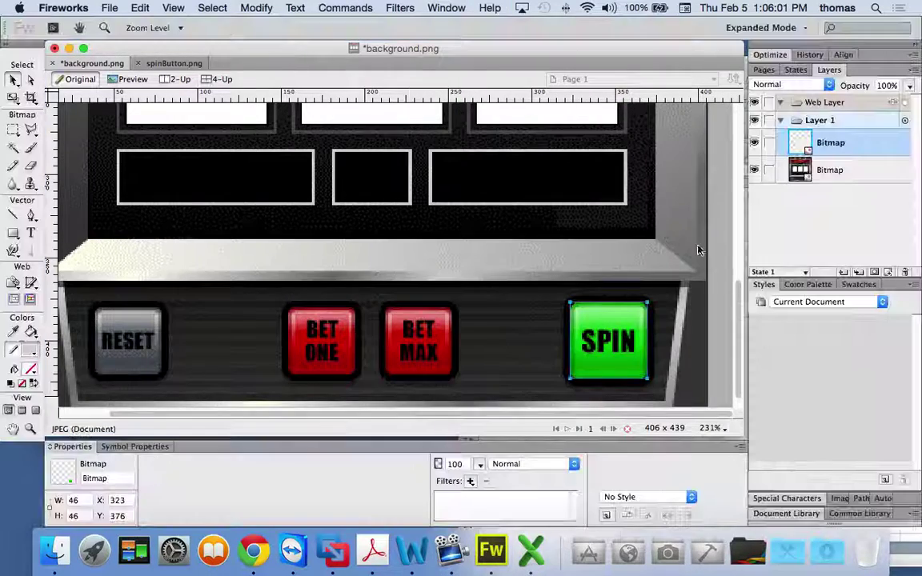
pyautogui.click(531, 551)
pyautogui.write('376')
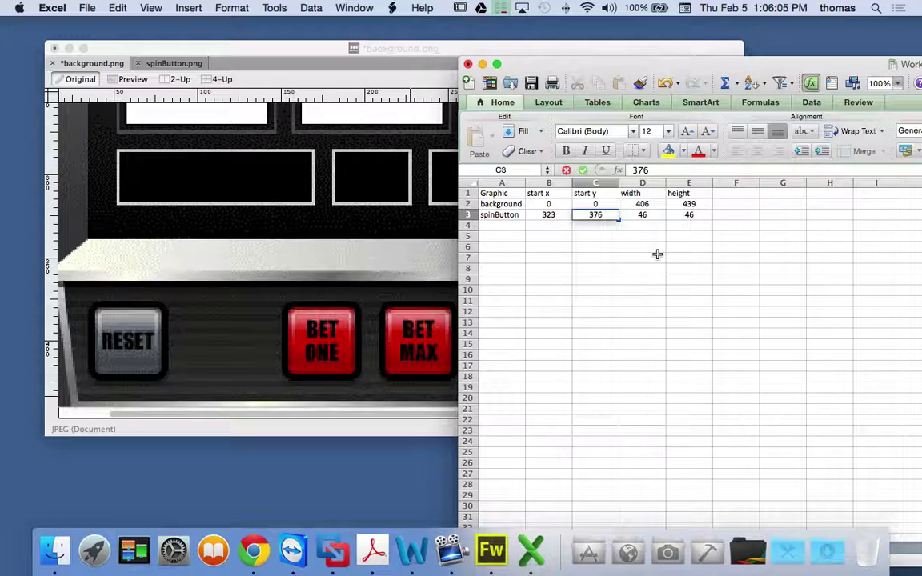
pyautogui.press('Return')
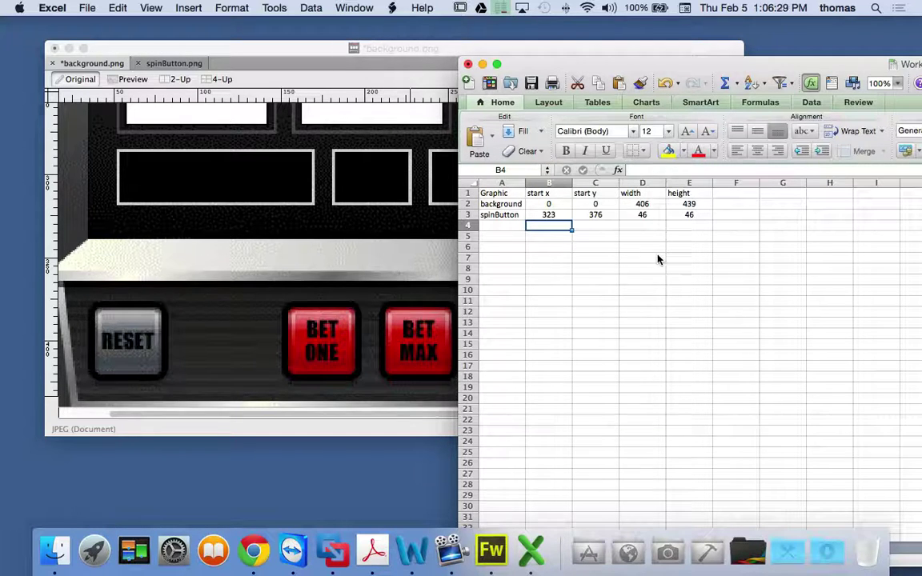
# - Close the spinButton.png document in Fireworks
pyautogui.click(166, 66)
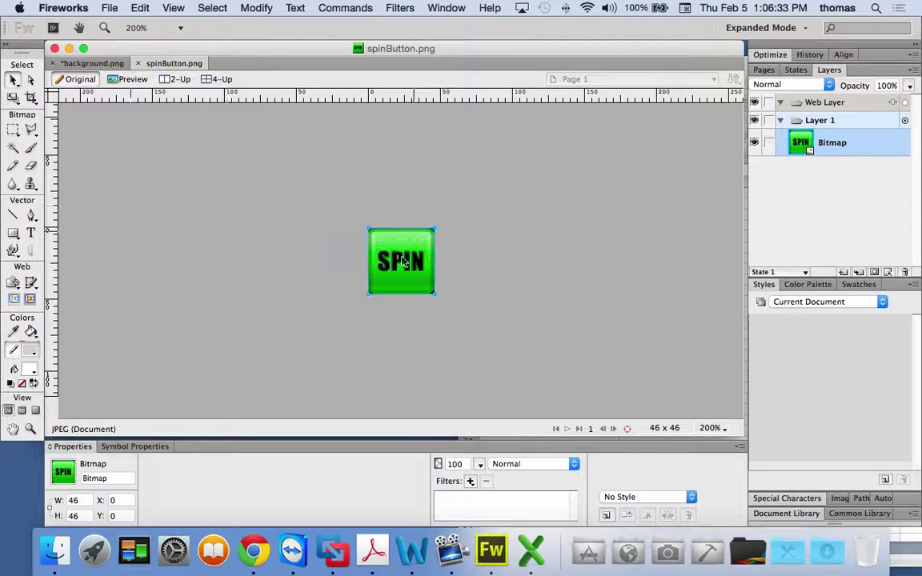
pyautogui.click(112, 64)
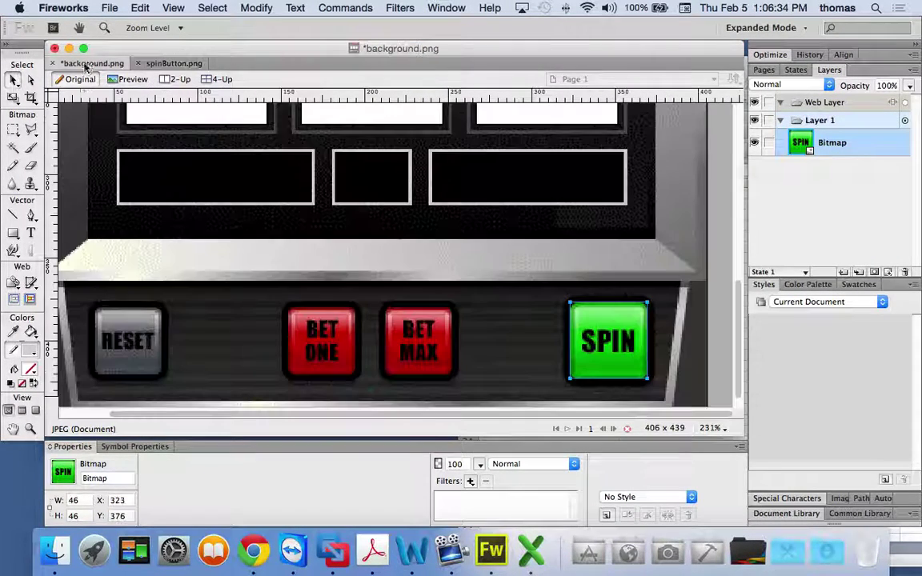
pyautogui.click(139, 66)
# - Reopen betOneButton.png, betMaxButton.png and resetButton.png from recent files, and select the RESET graphic
pyautogui.click(109, 8)
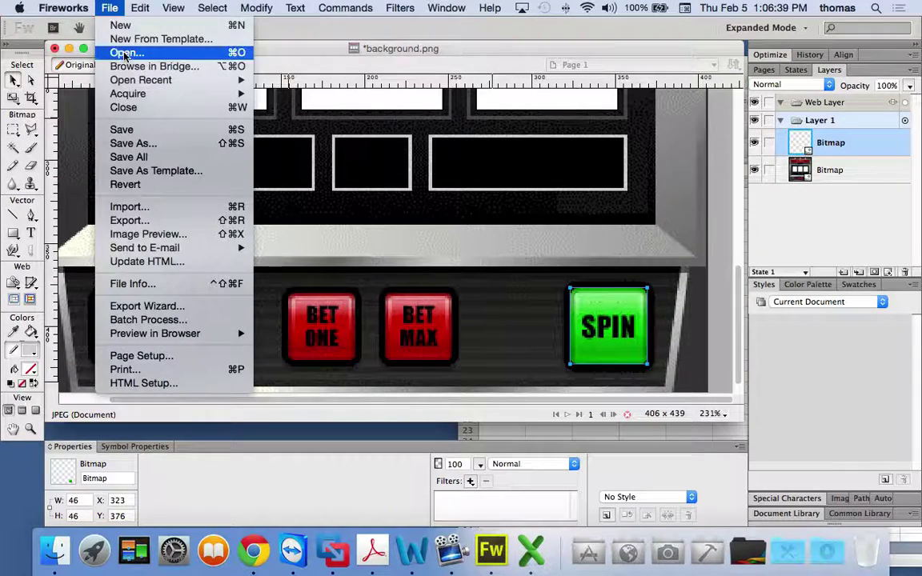
pyautogui.moveTo(138, 83)
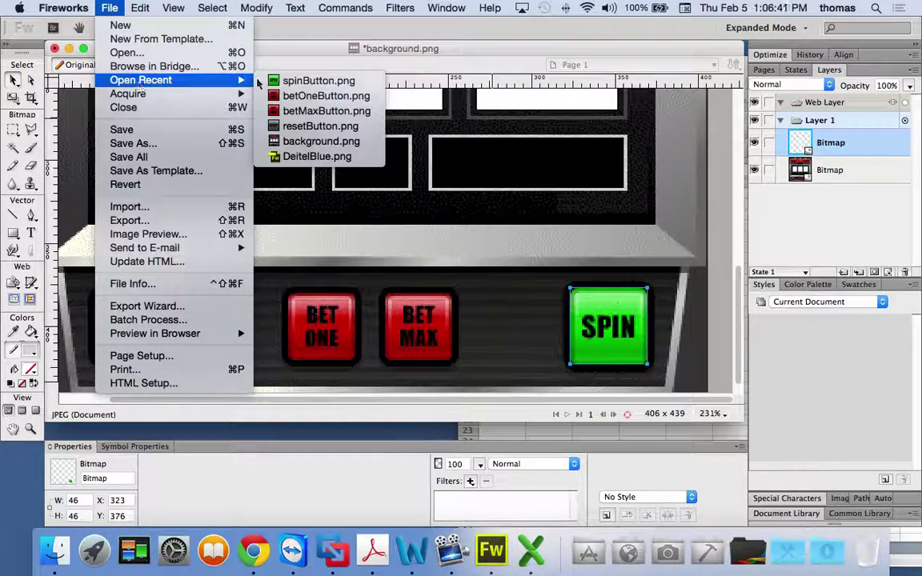
pyautogui.click(320, 96)
pyautogui.click(112, 8)
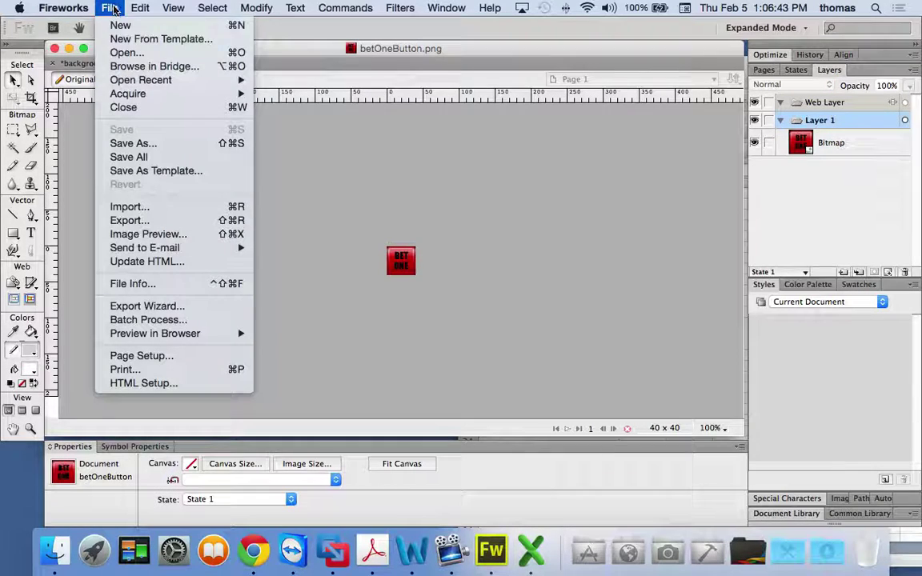
pyautogui.moveTo(242, 83)
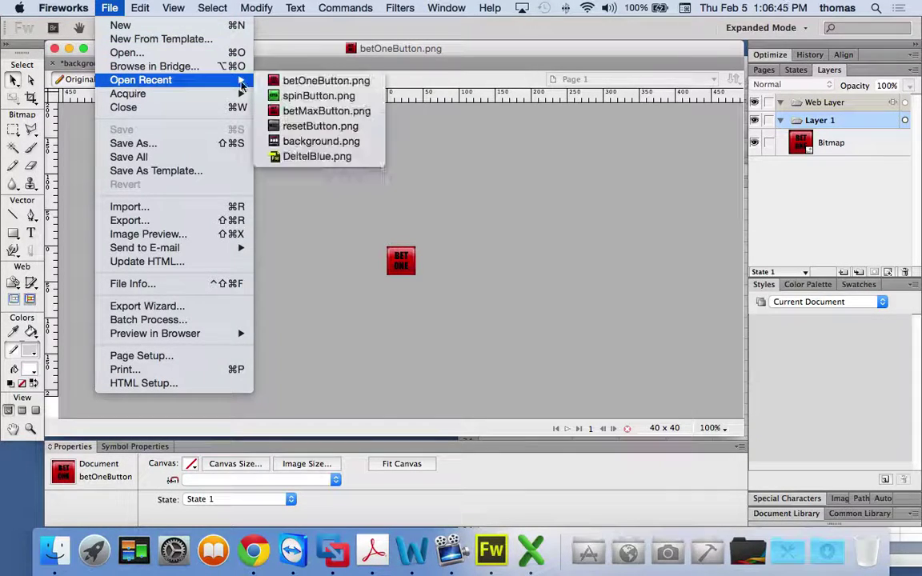
pyautogui.click(320, 110)
pyautogui.click(110, 8)
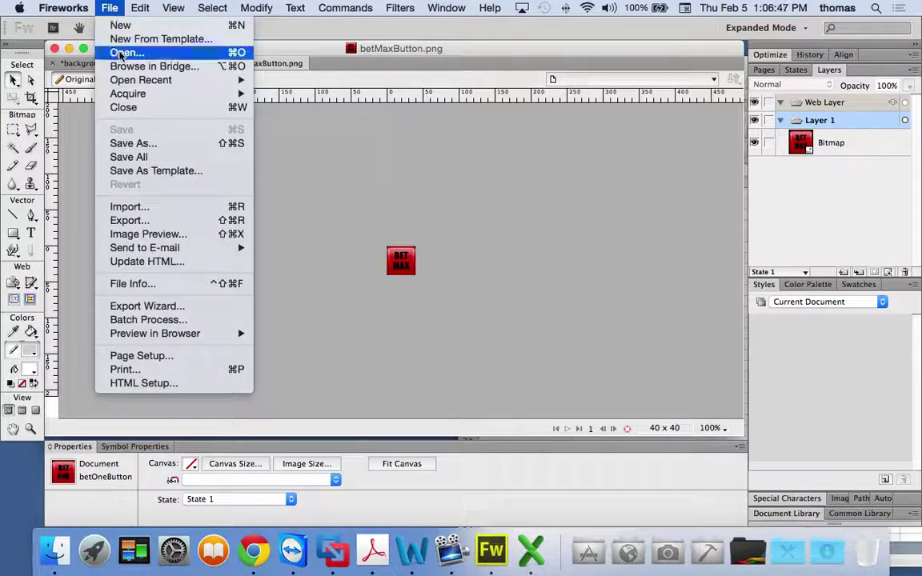
pyautogui.moveTo(127, 83)
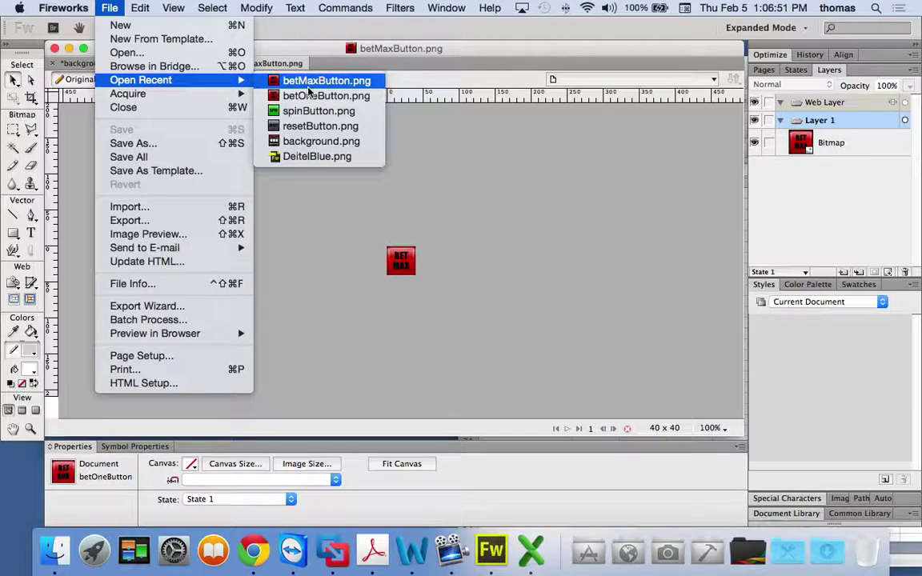
pyautogui.click(312, 126)
pyautogui.click(406, 267)
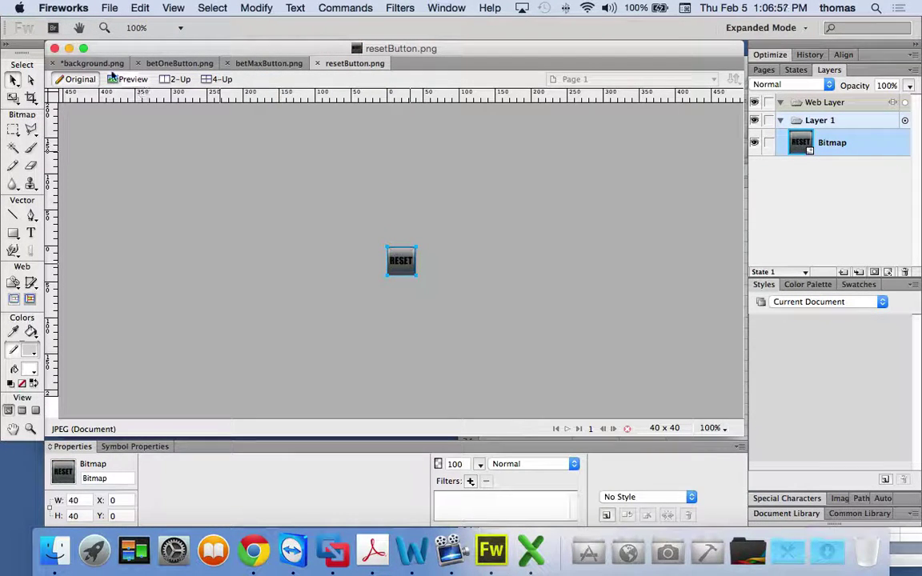
# - Paste the RESET button into background.png and align it over the original at X 38, Y 380
pyautogui.click(90, 64)
pyautogui.press('cmd+v')
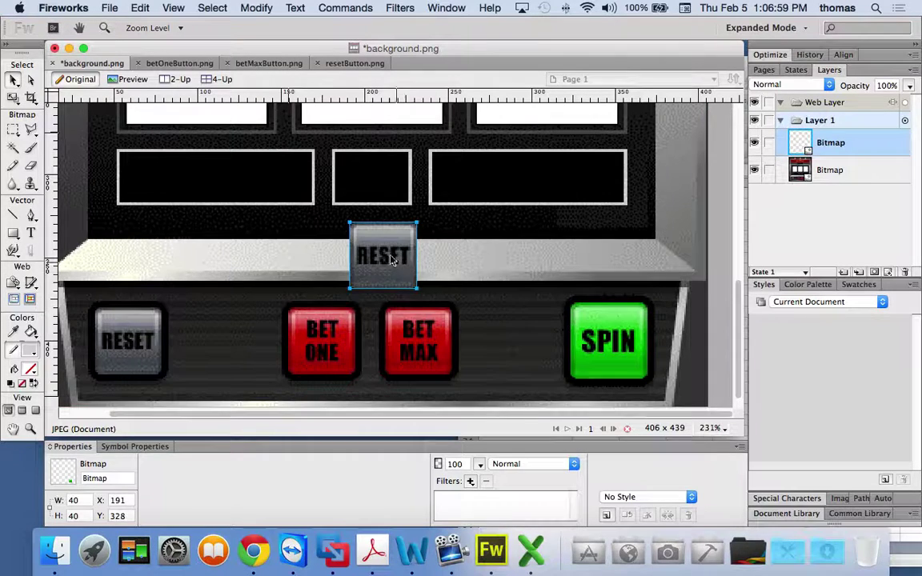
pyautogui.moveTo(382, 256); pyautogui.dragTo(146, 349)
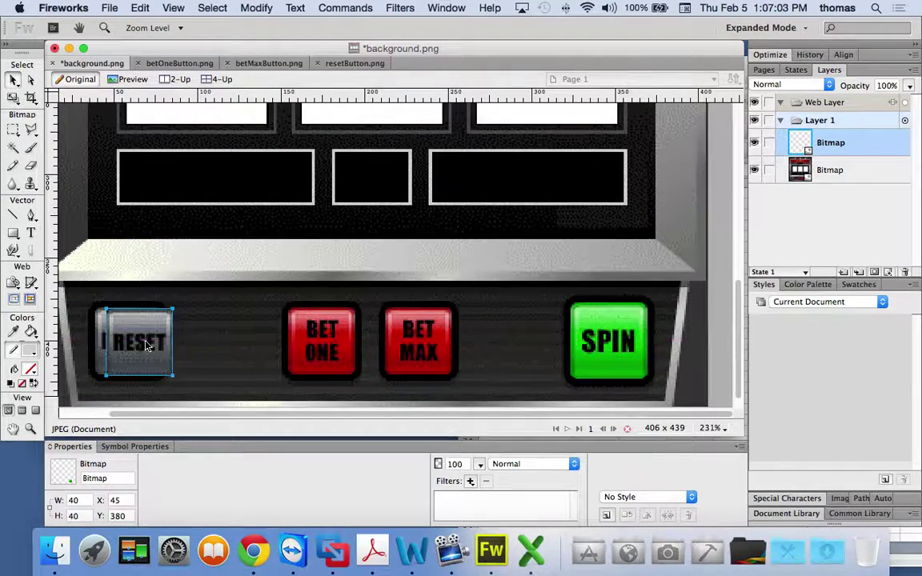
pyautogui.press('Left')
pyautogui.press('Left')
pyautogui.press('Left')
pyautogui.press('Left')
pyautogui.press('Left')
pyautogui.press('Left')
pyautogui.press('Left')
pyautogui.press('Left')
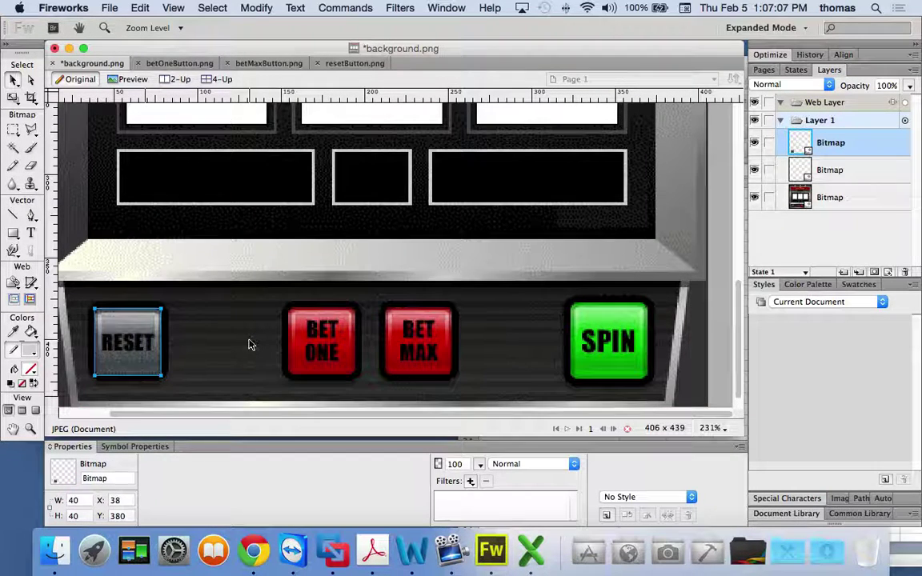
pyautogui.press('Right')
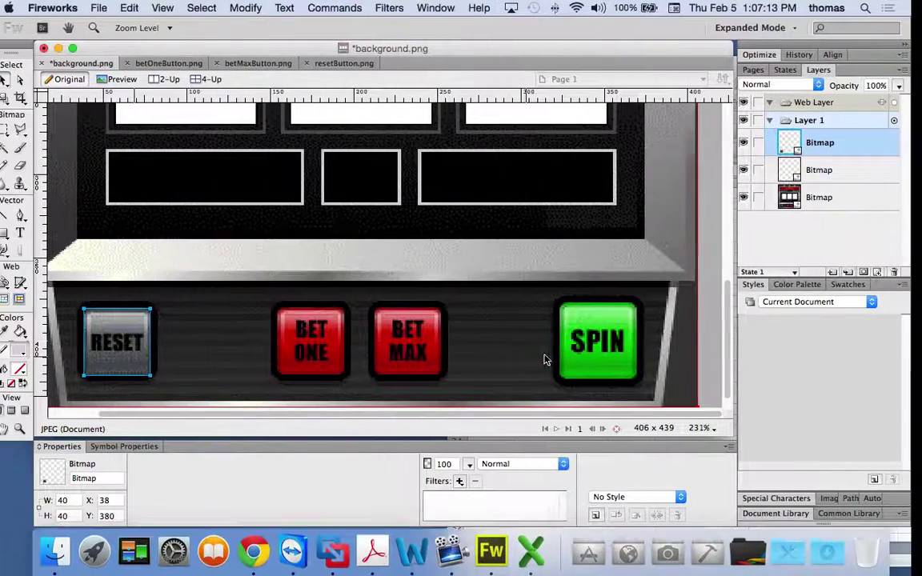
# - Add a resetButton row in row 4 with width 40 and height 40
pyautogui.click(532, 542)
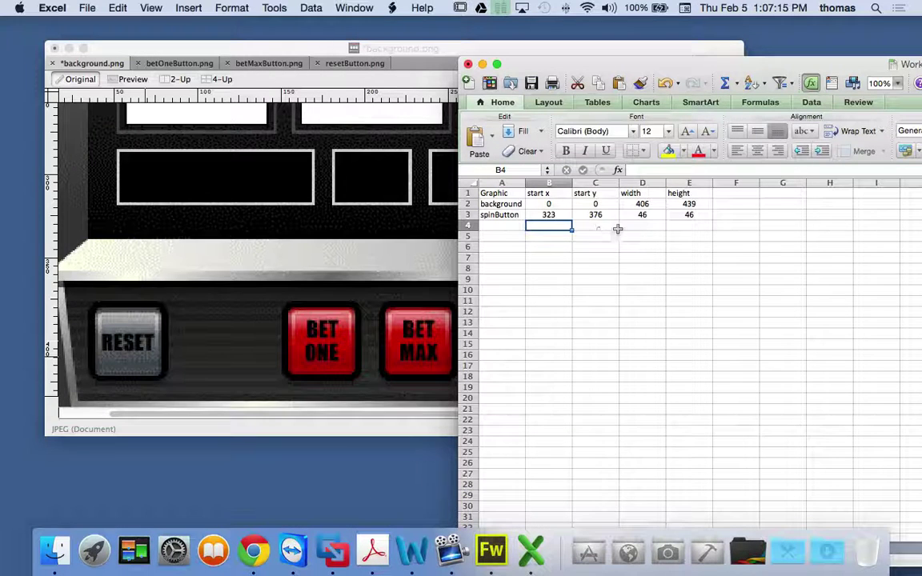
pyautogui.click(646, 226)
pyautogui.write('40')
pyautogui.press('Tab')
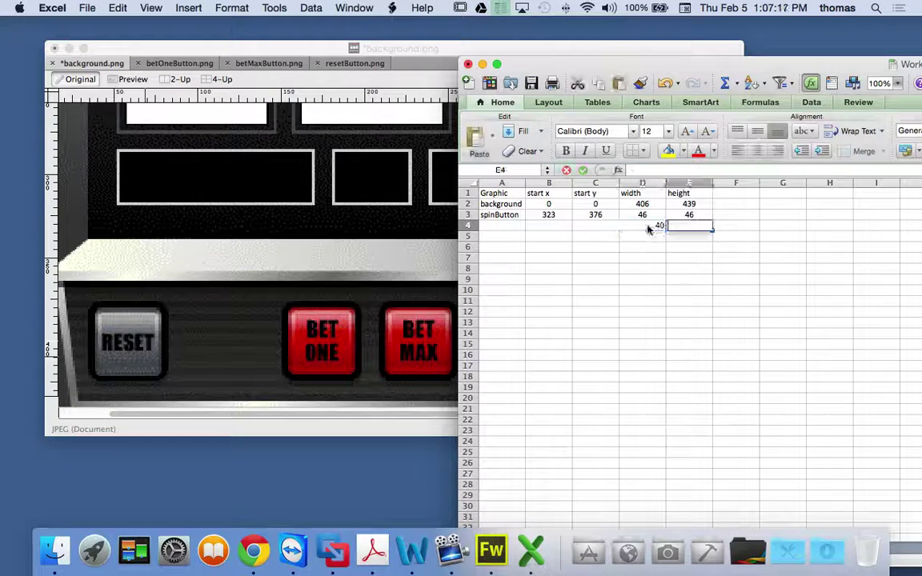
pyautogui.write('40')
pyautogui.press('Return')
pyautogui.click(502, 226)
pyautogui.write('reset')
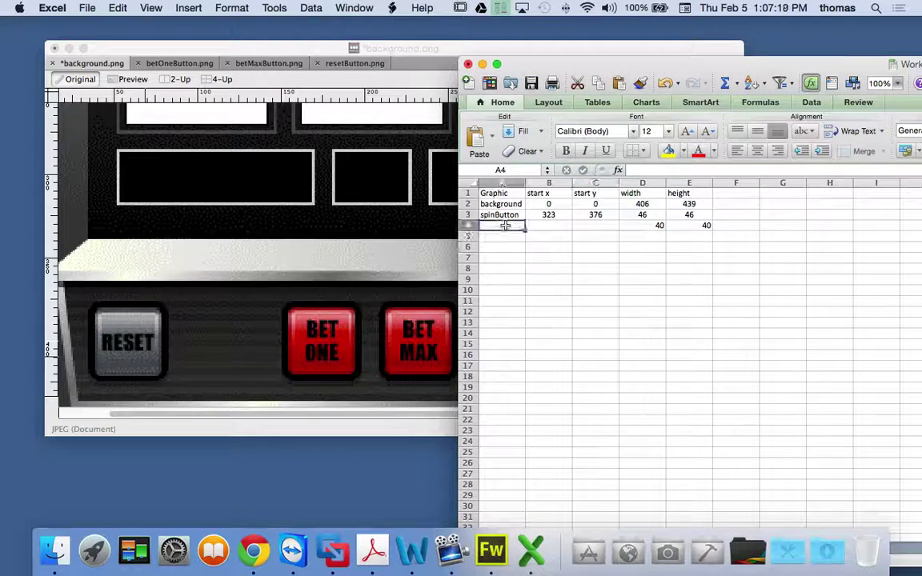
pyautogui.write('Button')
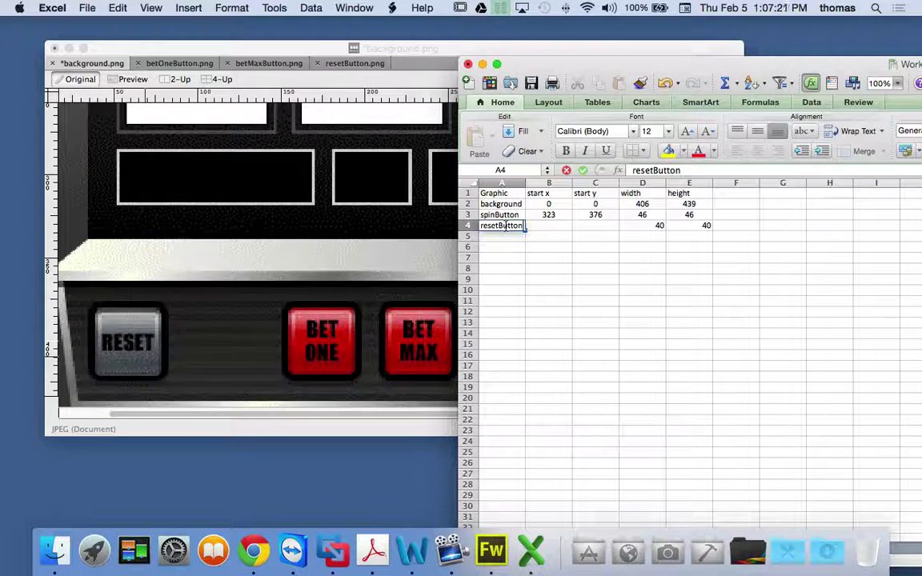
pyautogui.click(585, 240)
pyautogui.click(573, 272)
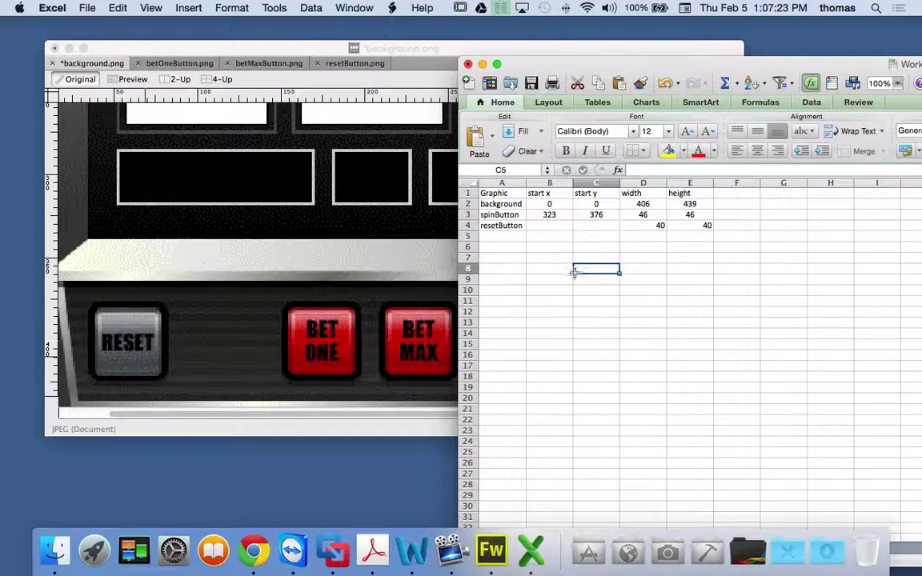
# - Center the header labels B1:E1 and the row 4 values B4:E4
pyautogui.moveTo(537, 195); pyautogui.dragTo(682, 193)
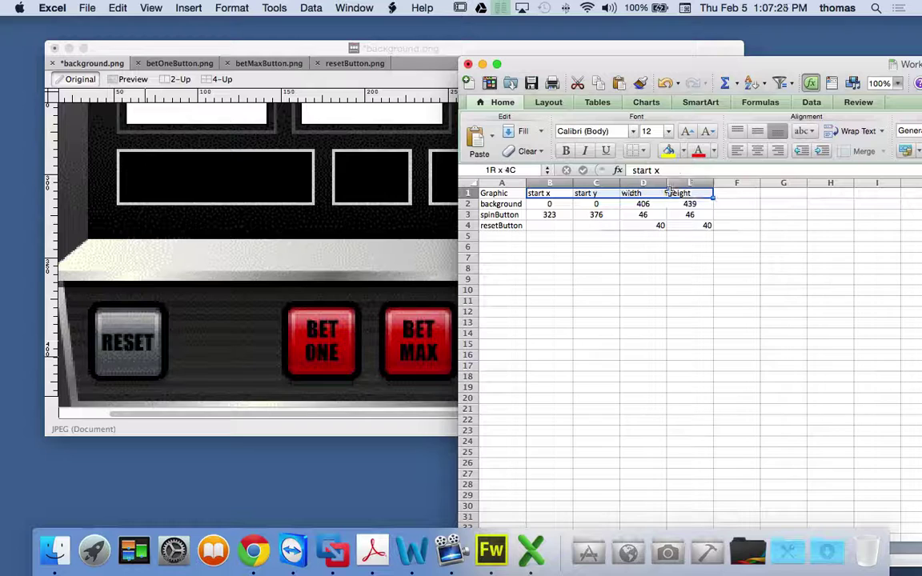
pyautogui.click(758, 151)
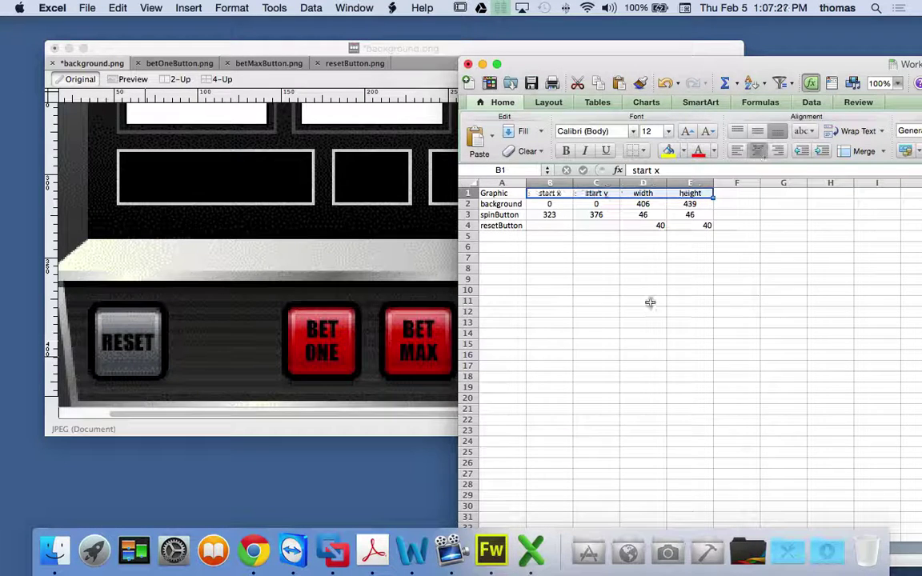
pyautogui.click(624, 292)
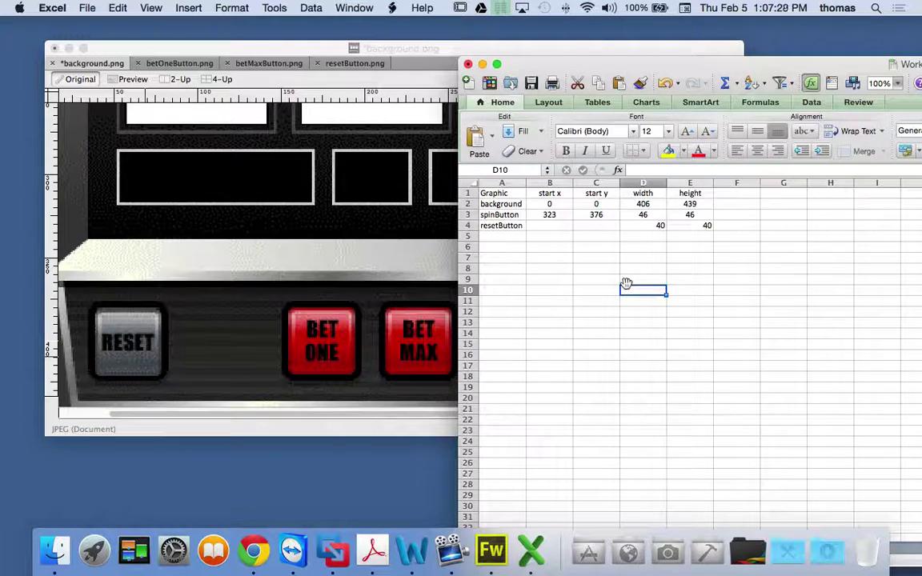
pyautogui.moveTo(552, 225); pyautogui.dragTo(687, 225)
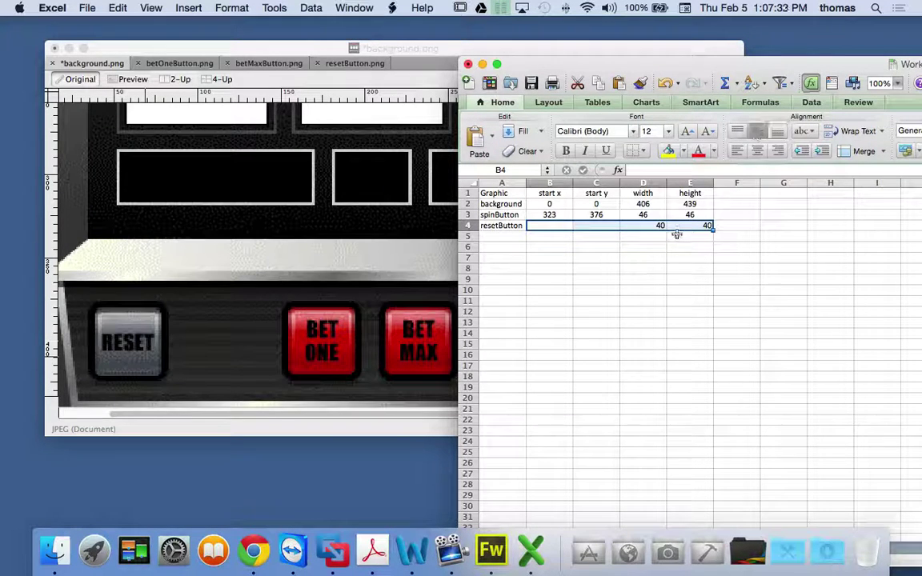
pyautogui.click(757, 150)
pyautogui.click(549, 290)
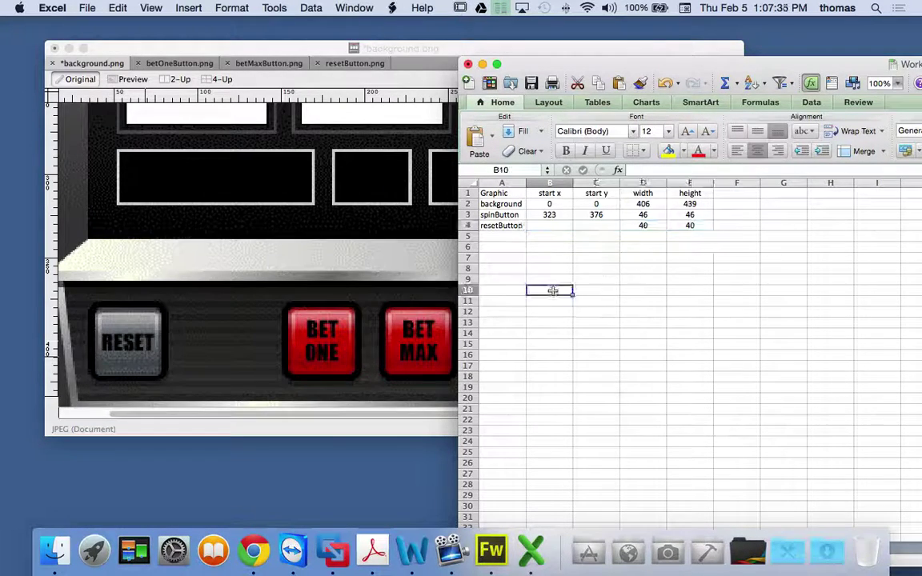
# - Record resetButton's start x 38 and start y 380, then return to Fireworks
pyautogui.click(136, 355)
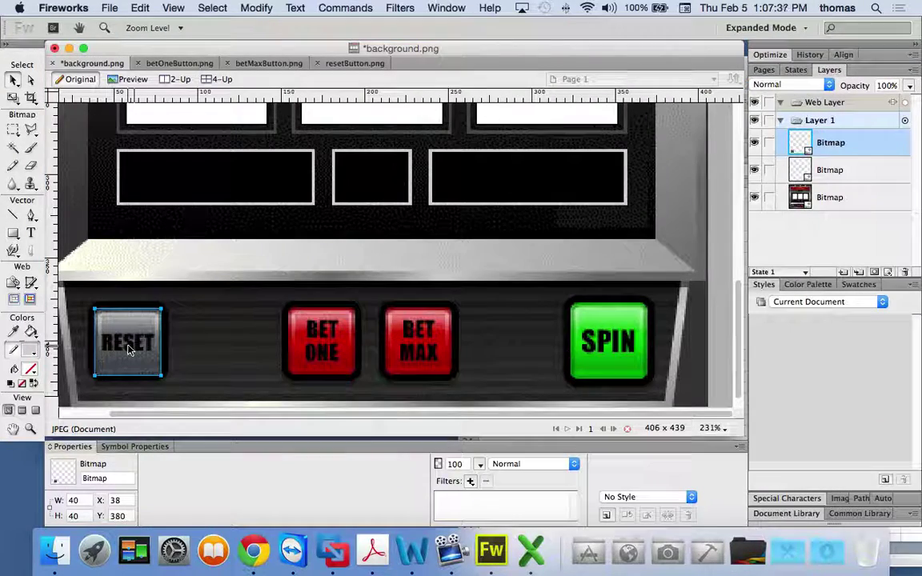
pyautogui.click(530, 537)
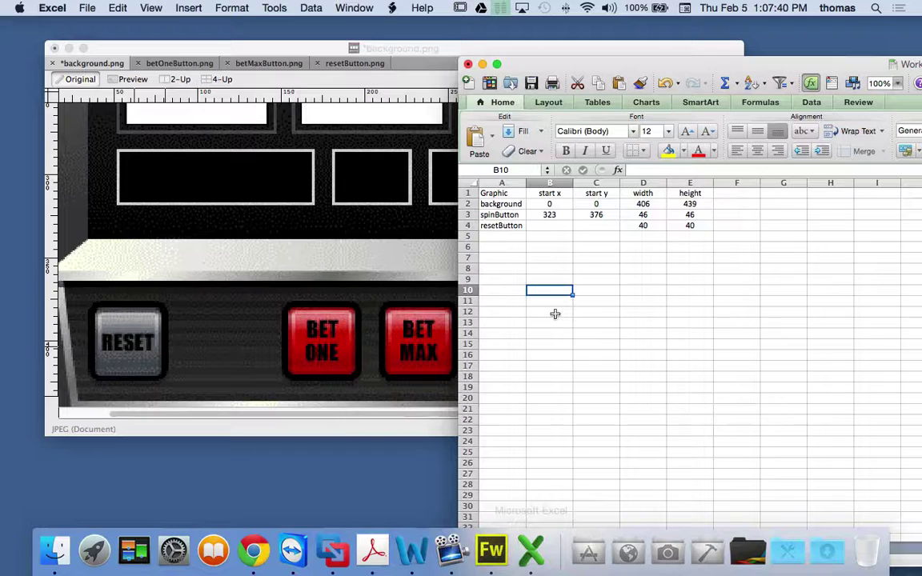
pyautogui.click(556, 226)
pyautogui.write('38')
pyautogui.press('Tab')
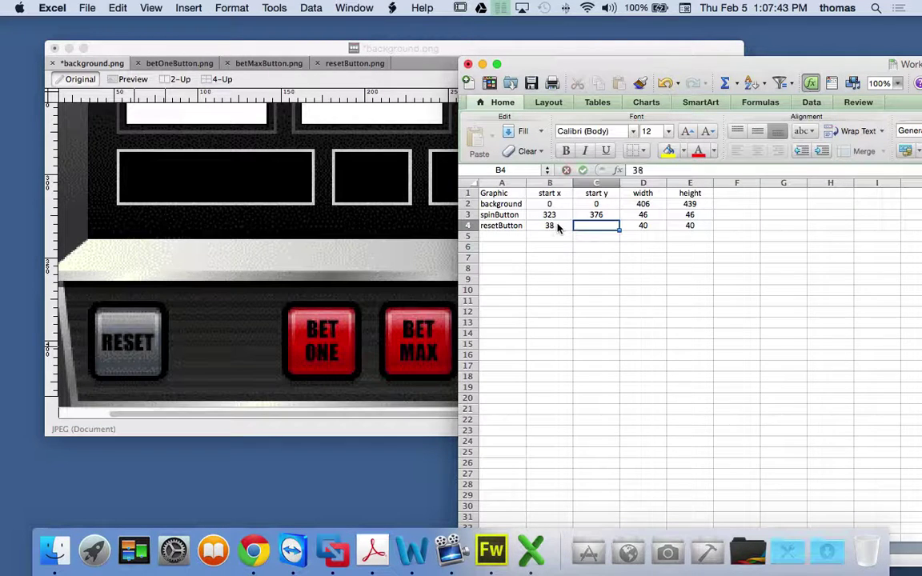
pyautogui.write('38')
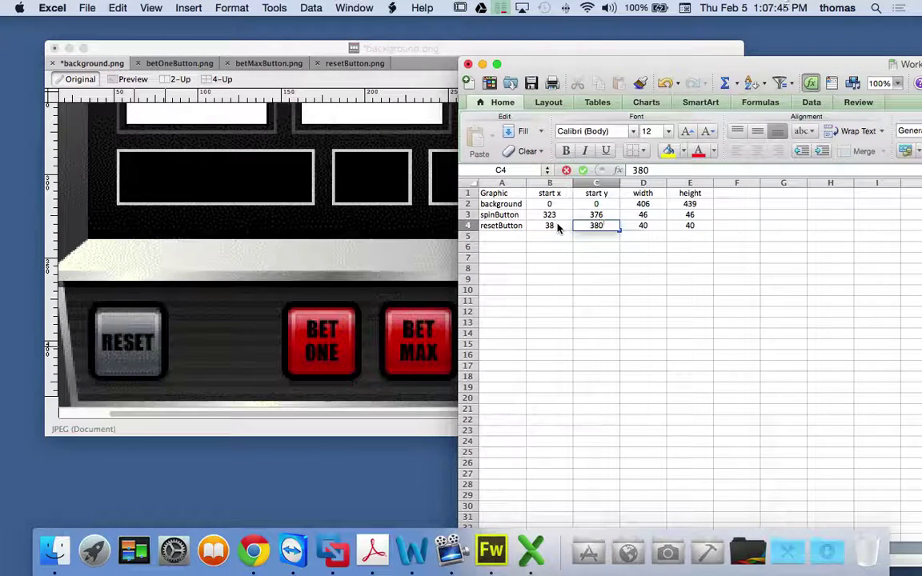
pyautogui.write('0')
pyautogui.click(594, 248)
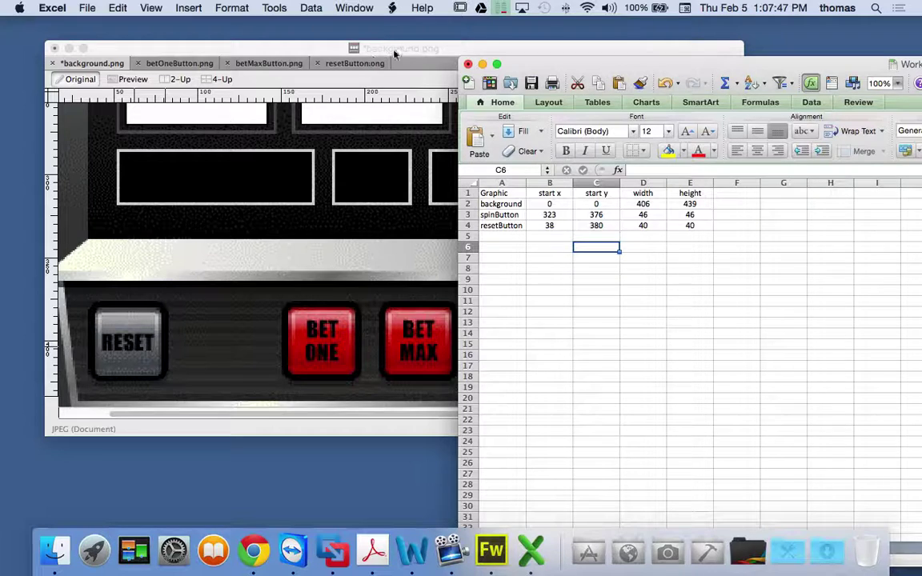
pyautogui.click(394, 51)
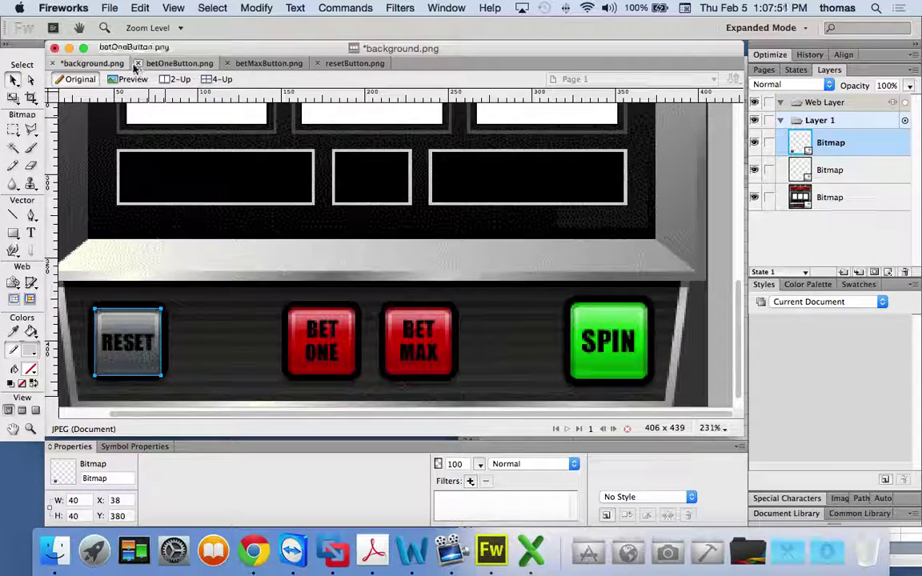
# - Close resetButton.png and paste the BET MAX bitmap into background.png at X 212, Y 380
pyautogui.click(318, 63)
pyautogui.click(272, 64)
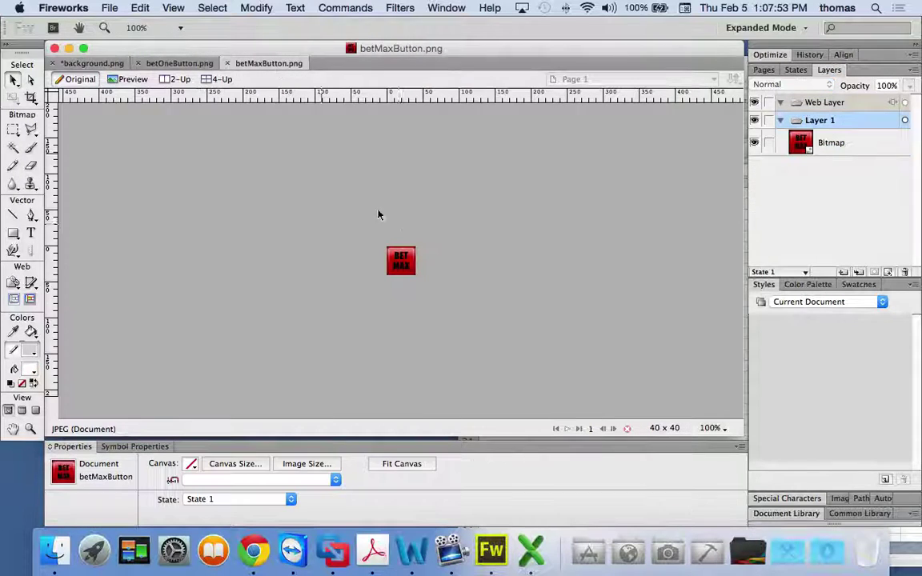
pyautogui.click(405, 273)
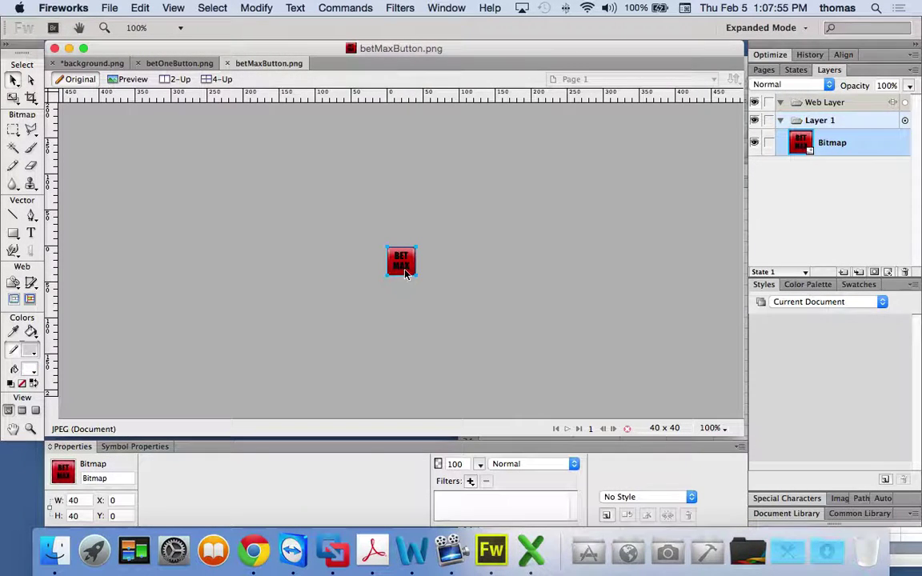
pyautogui.click(68, 64)
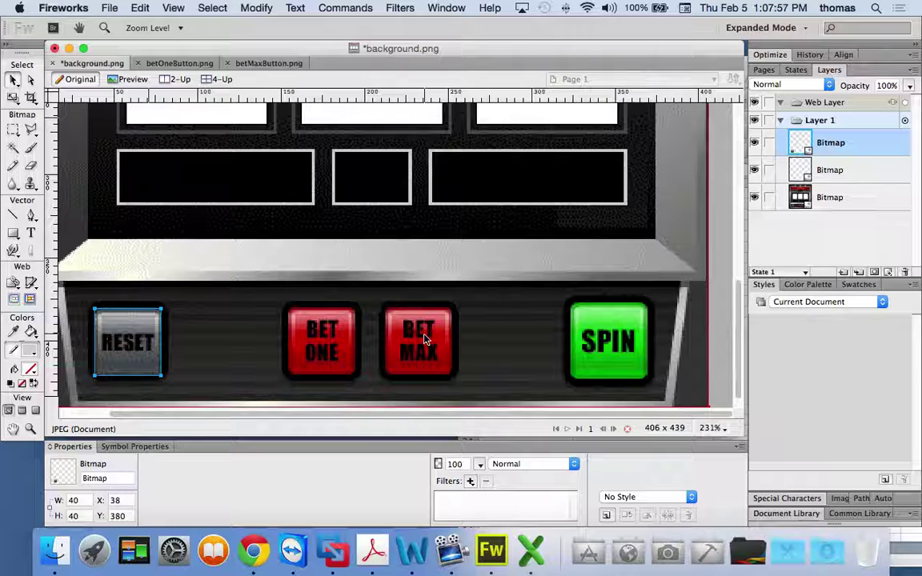
pyautogui.press('cmd+v')
pyautogui.moveTo(381, 269); pyautogui.dragTo(416, 345)
pyautogui.press('Left')
pyautogui.press('Left')
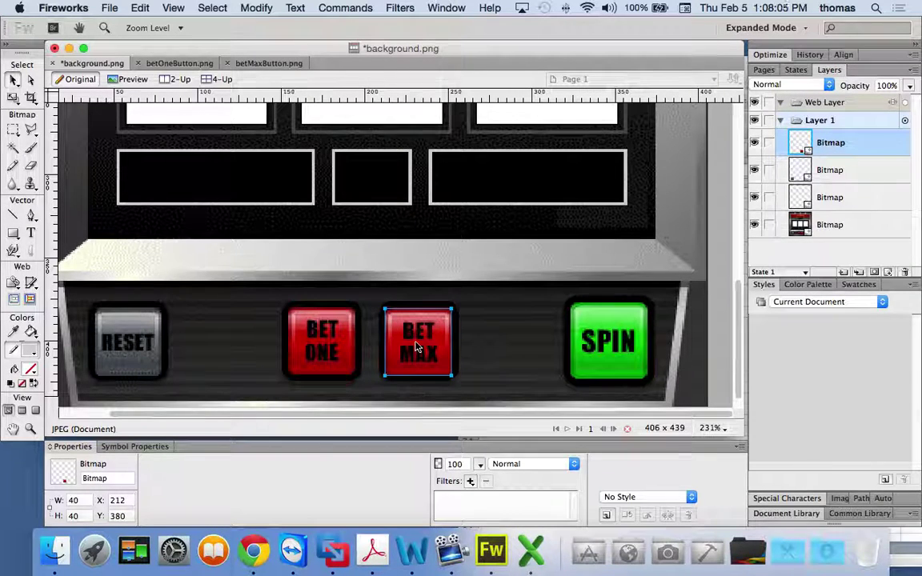
pyautogui.click(520, 373)
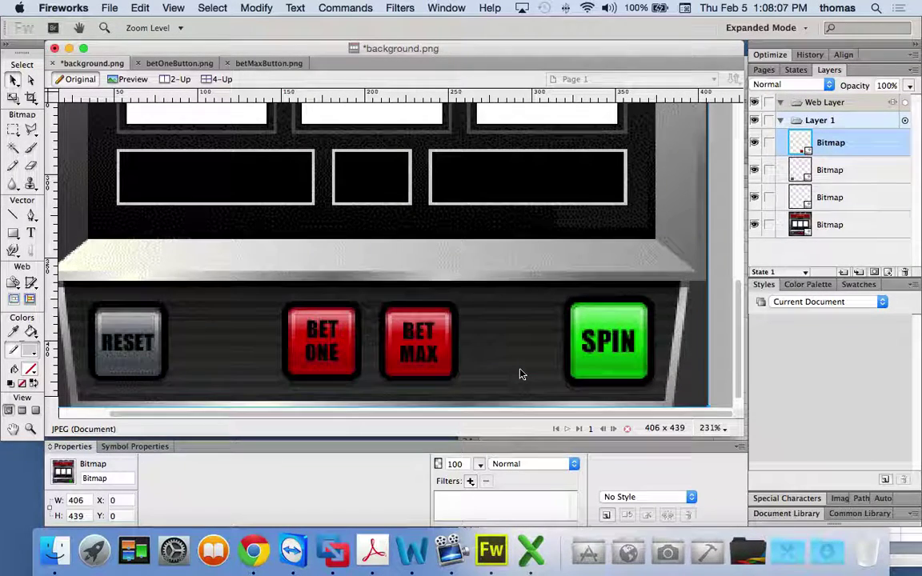
pyautogui.click(446, 352)
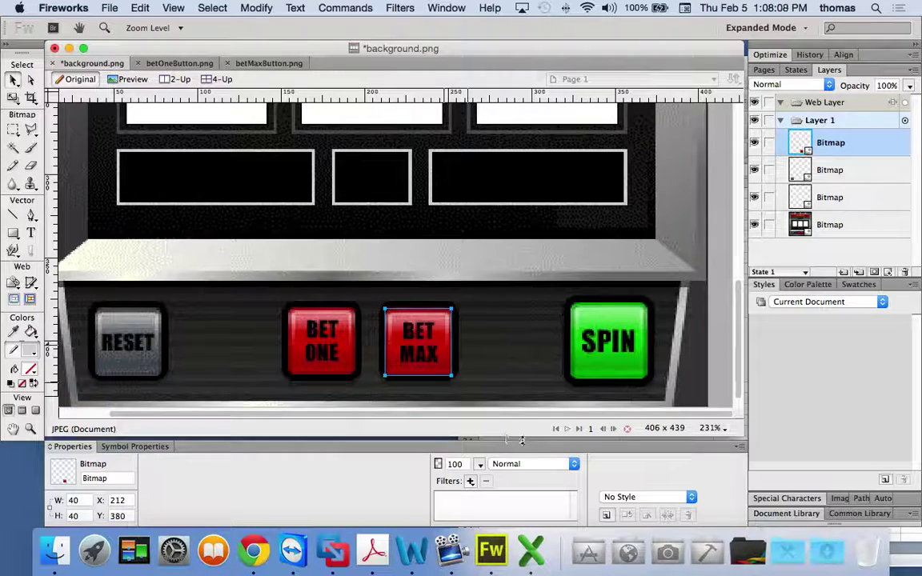
# - Fill row 5 with width 40, height 40, start x 212 and start y 380
pyautogui.click(532, 528)
pyautogui.click(644, 234)
pyautogui.write('4')
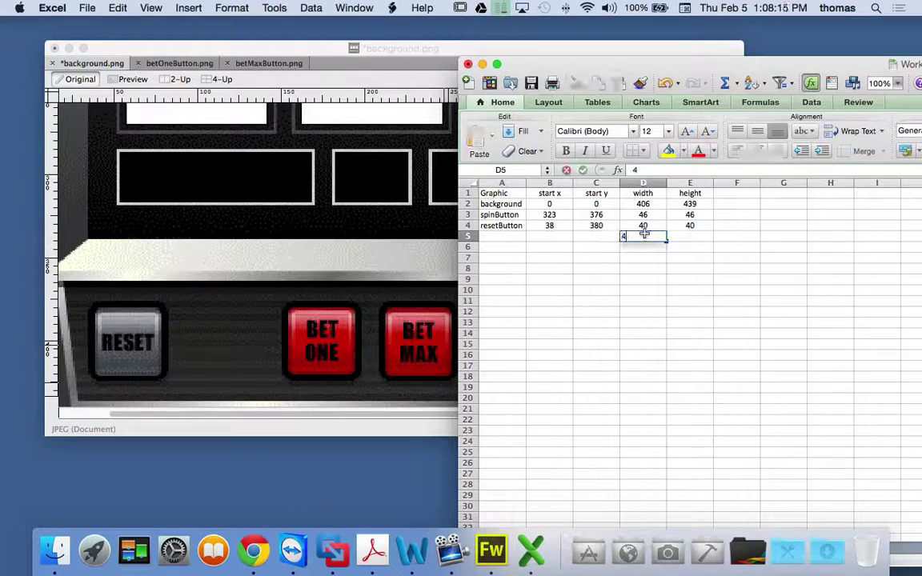
pyautogui.write('6')
pyautogui.press('Tab')
pyautogui.write('4')
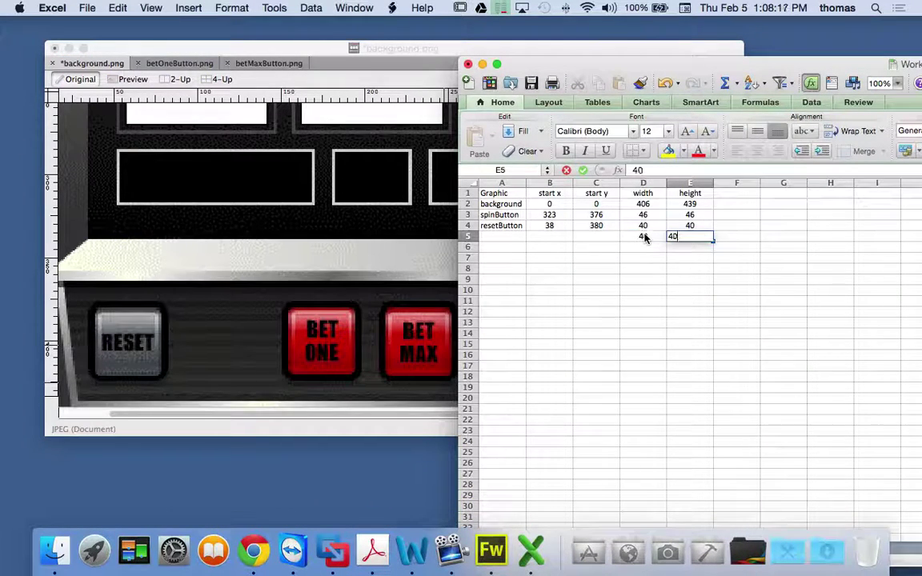
pyautogui.click(559, 237)
pyautogui.write('212')
pyautogui.press('Tab')
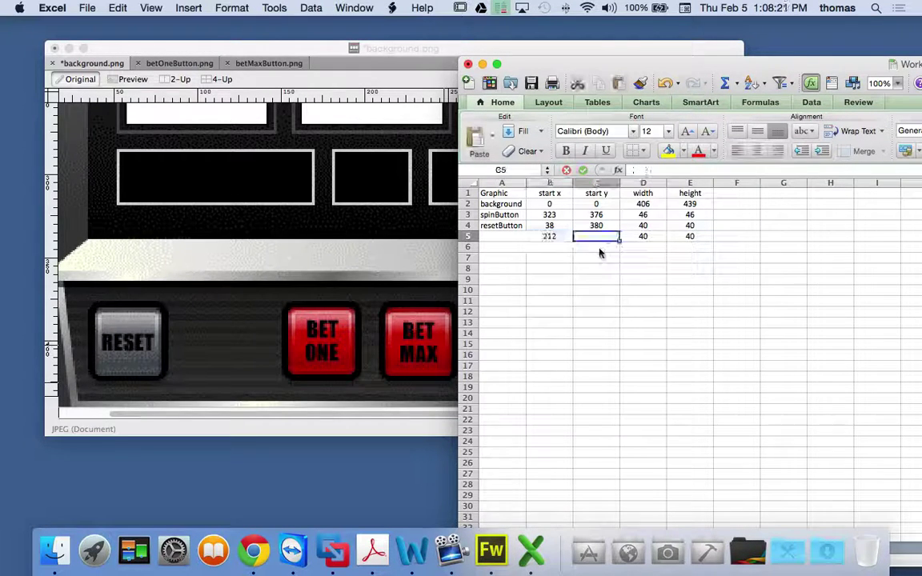
pyautogui.write('380')
pyautogui.press('Return')
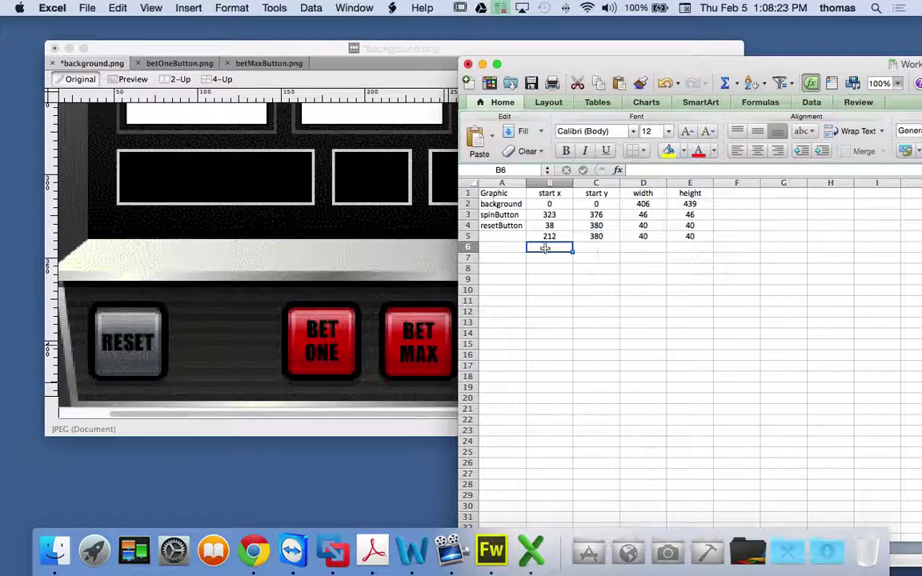
# - Name row 5 betMaxButton and autofit column A to fit the names
pyautogui.click(505, 237)
pyautogui.write('betM')
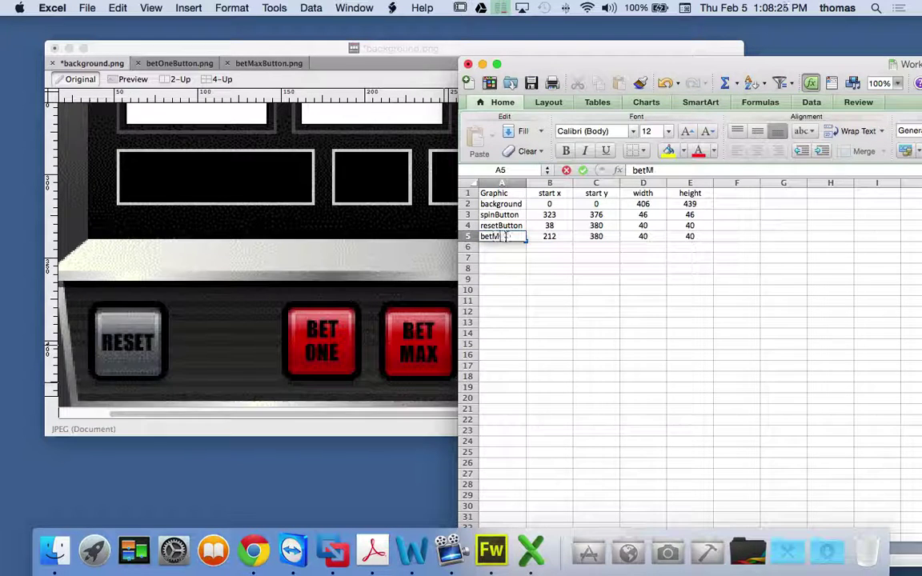
pyautogui.write('axButton')
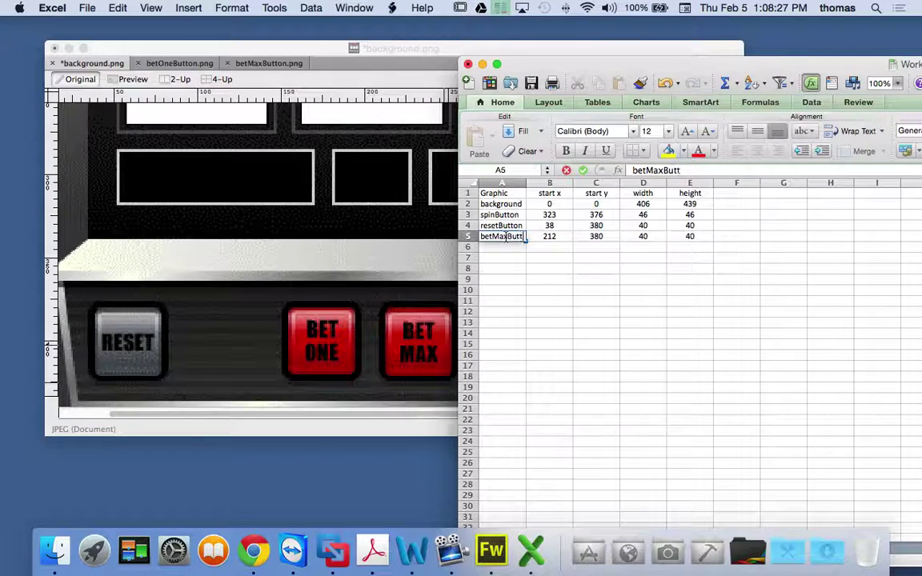
pyautogui.press('Return')
pyautogui.doubleClick(527, 186)
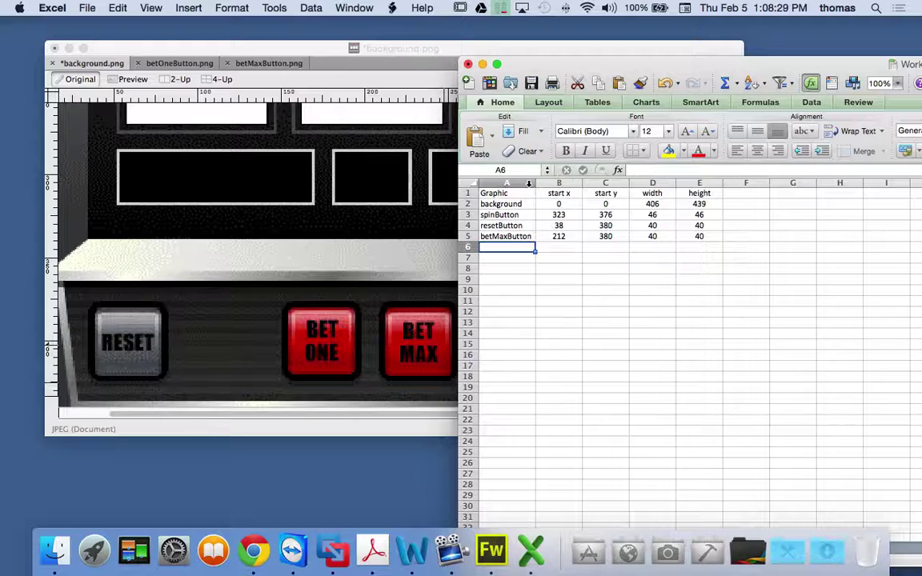
pyautogui.click(570, 268)
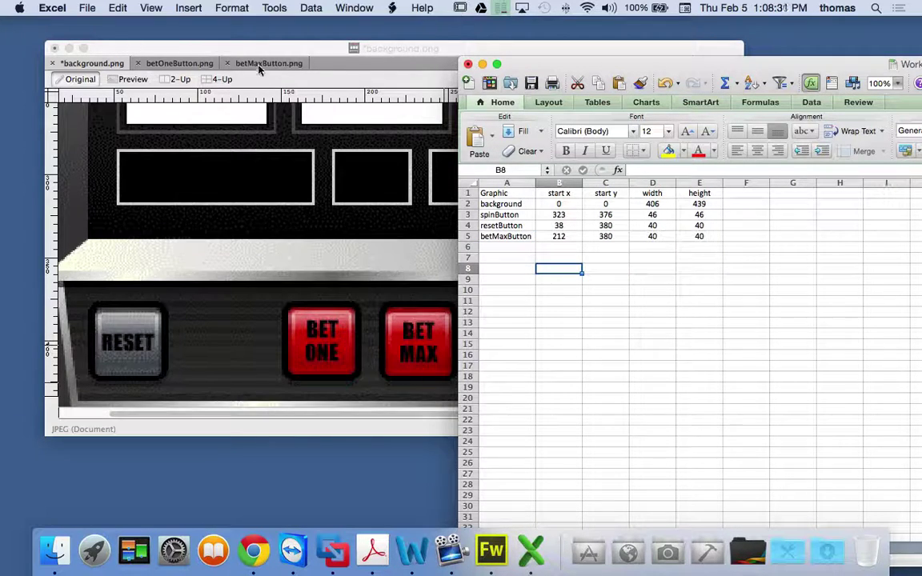
# - Close betMaxButton.png and paste the BET ONE bitmap onto background.png at x 155, y 380
pyautogui.click(228, 65)
pyautogui.click(154, 69)
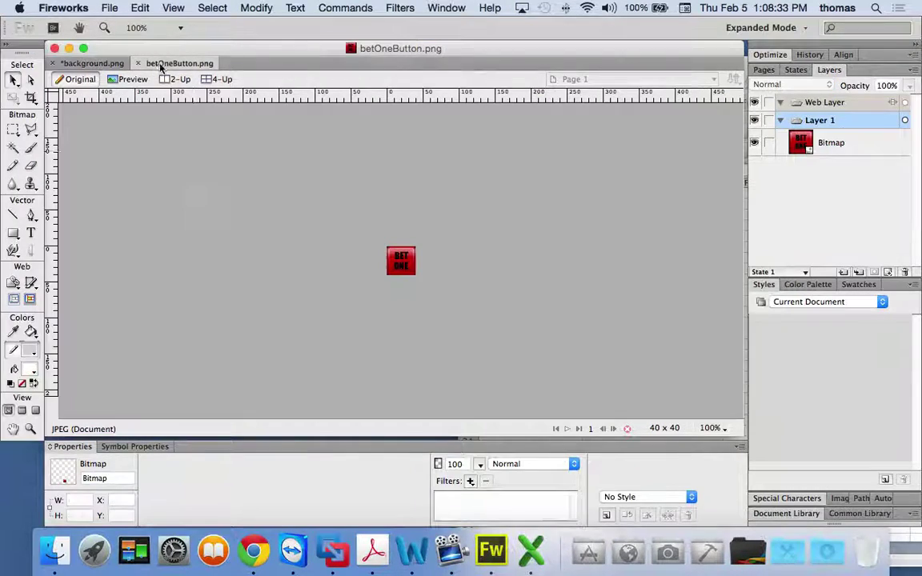
pyautogui.click(401, 262)
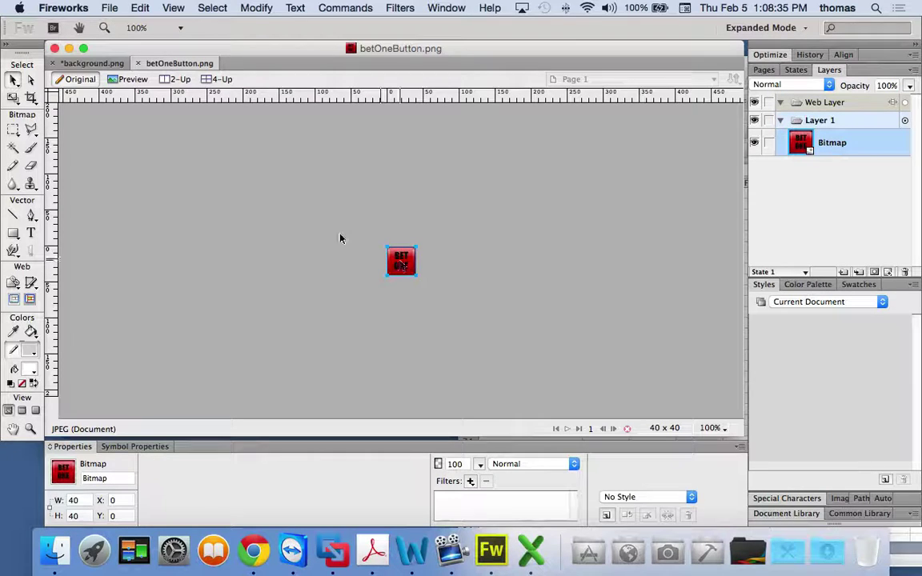
pyautogui.click(93, 64)
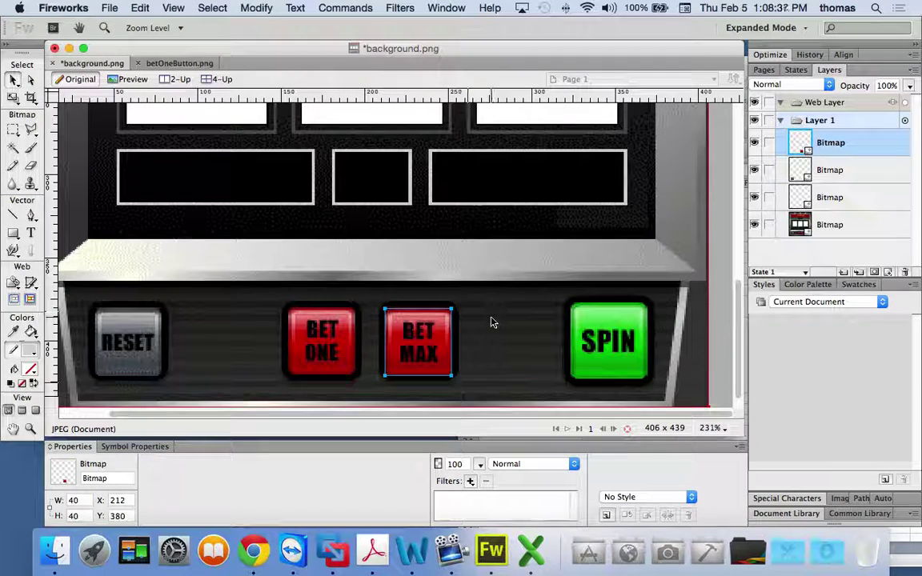
pyautogui.press('super+v')
pyautogui.moveTo(417, 266); pyautogui.dragTo(329, 337)
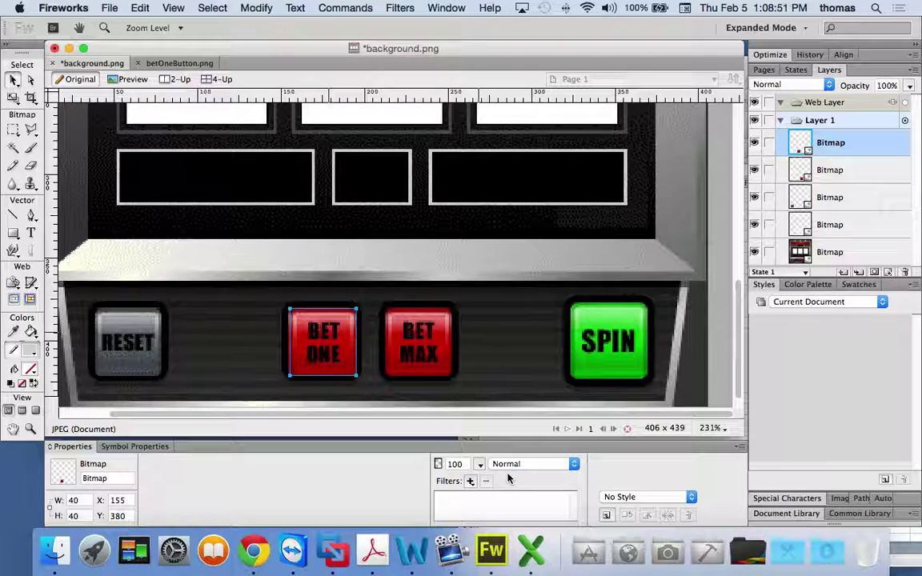
# - Enter start x 155, start y 380, width 40 and height 40 in row 6
pyautogui.click(502, 538)
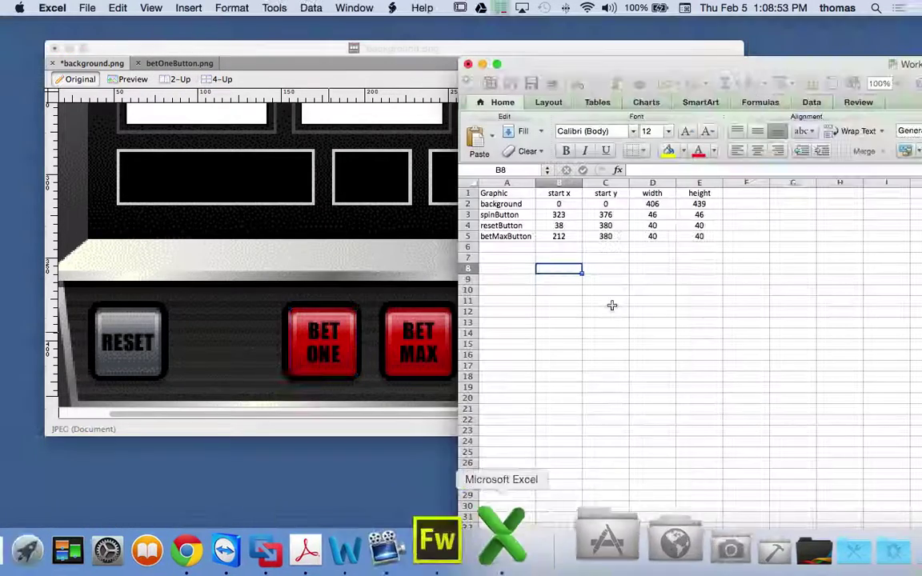
pyautogui.press('Up')
pyautogui.press('Up')
pyautogui.write('1')
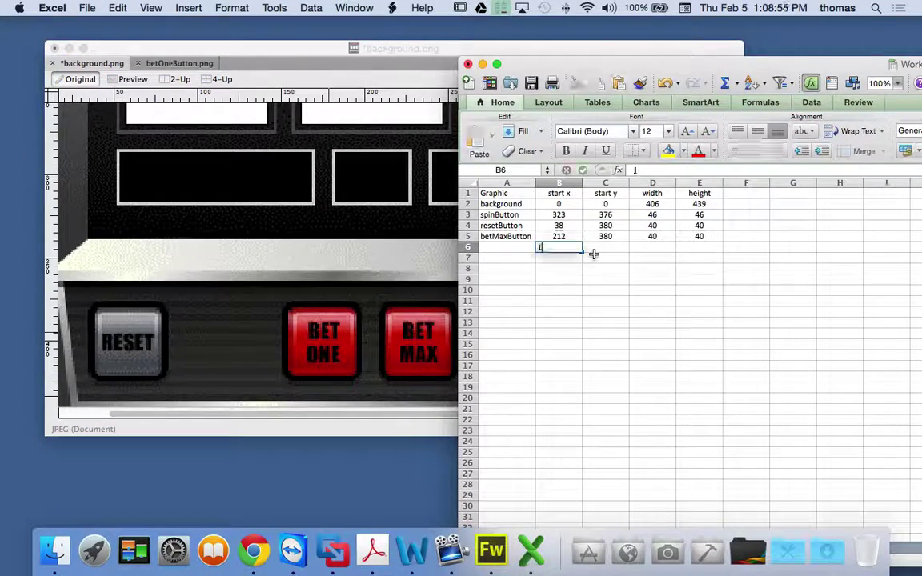
pyautogui.write('55')
pyautogui.press('Tab')
pyautogui.write('380')
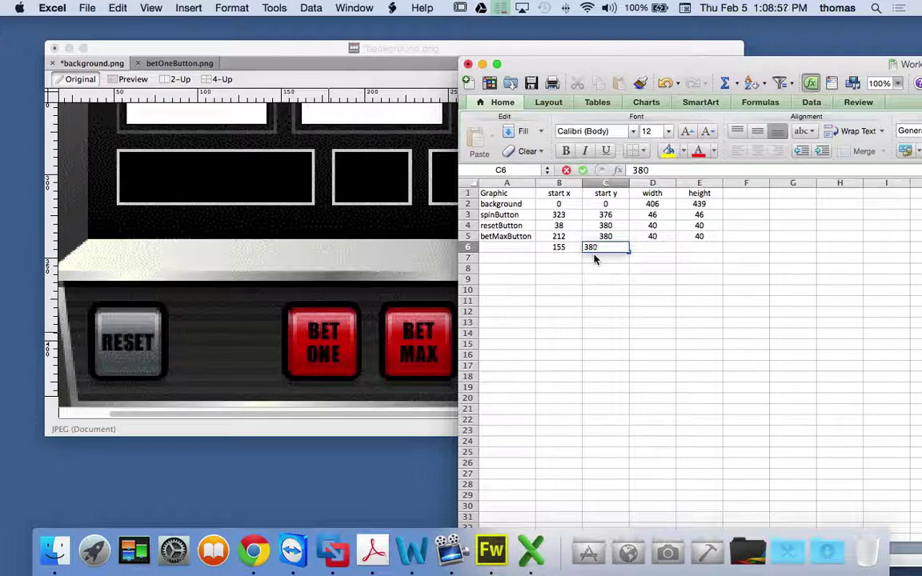
pyautogui.press('Tab')
pyautogui.write('40')
pyautogui.press('Tab')
pyautogui.write('4')
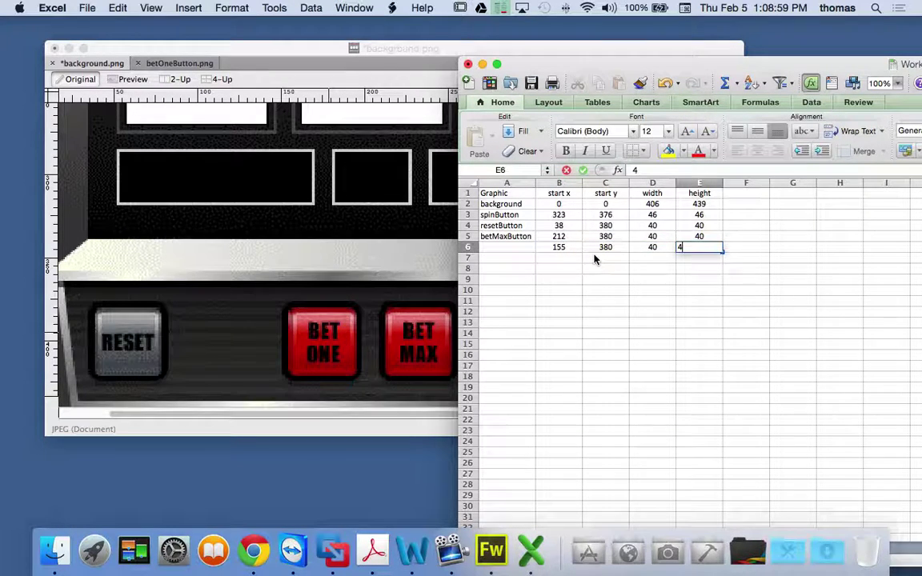
pyautogui.press('Return')
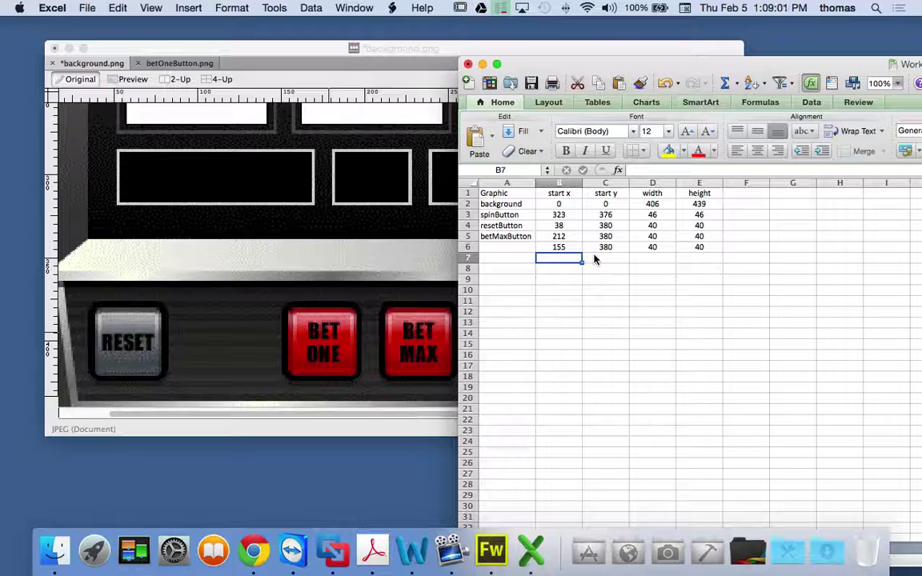
# - Name row 6 'betOneButton'
pyautogui.click(505, 250)
pyautogui.write('betOneB')
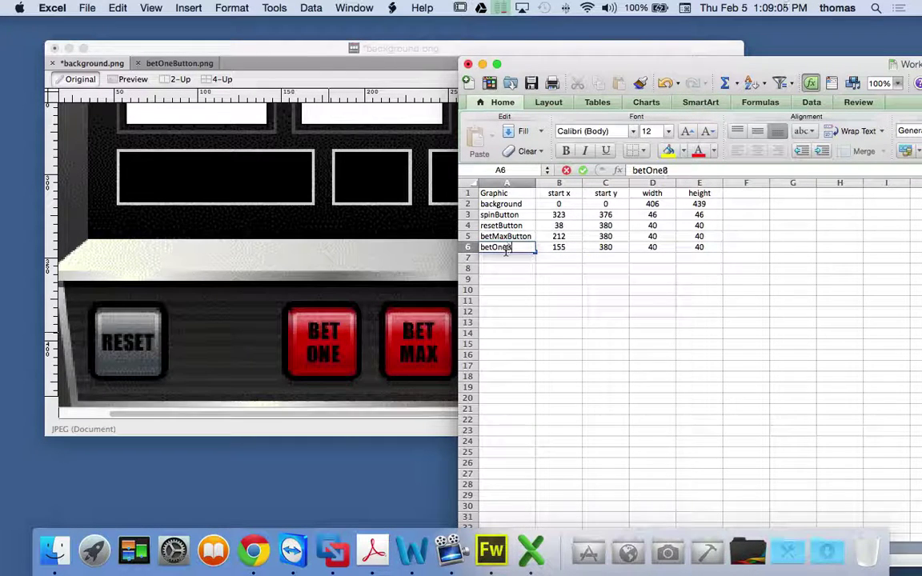
pyautogui.write('utton')
pyautogui.press('Return')
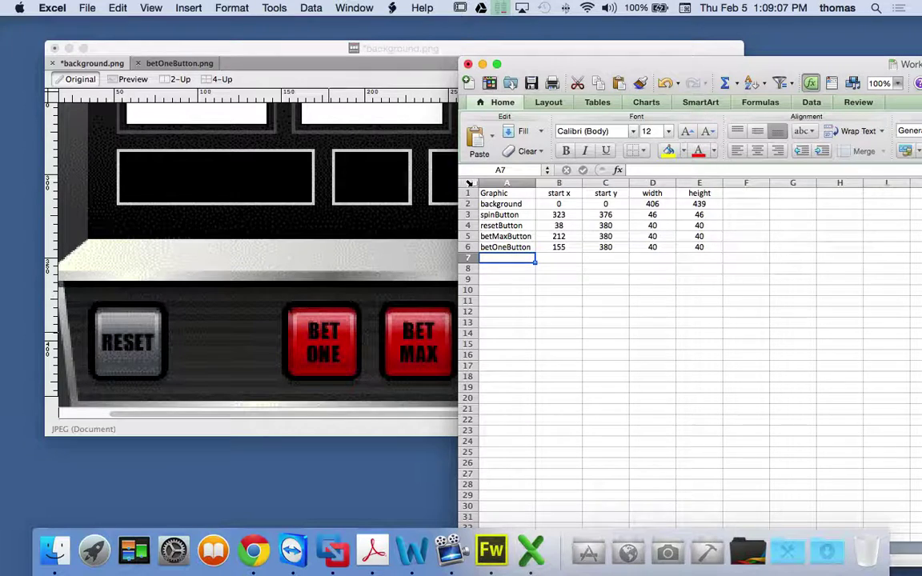
pyautogui.click(473, 183)
# - Enlarge the whole sheet's text to font size 20
pyautogui.click(684, 152)
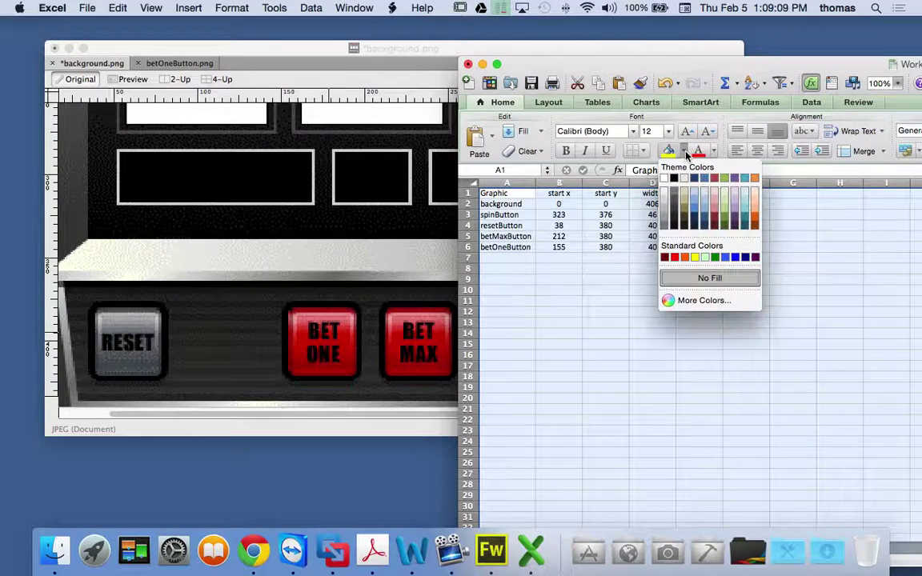
pyautogui.click(686, 178)
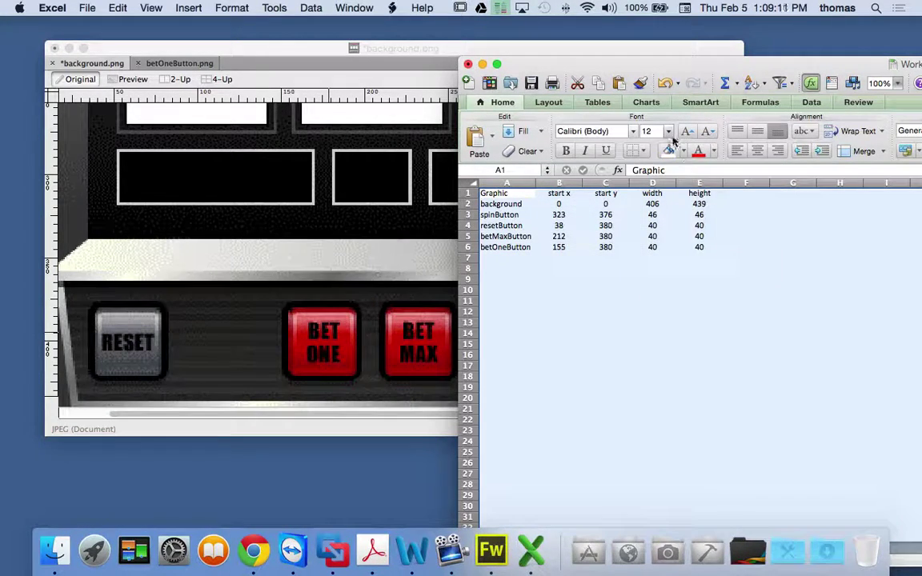
pyautogui.click(708, 132)
pyautogui.click(708, 132)
pyautogui.click(687, 132)
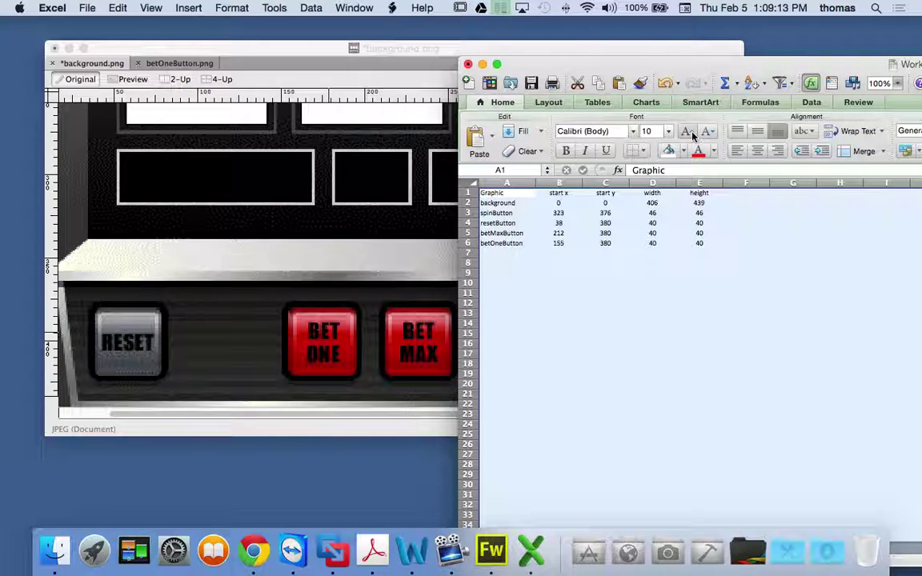
pyautogui.click(687, 133)
pyautogui.click(687, 132)
pyautogui.click(686, 132)
pyautogui.click(687, 132)
pyautogui.click(687, 132)
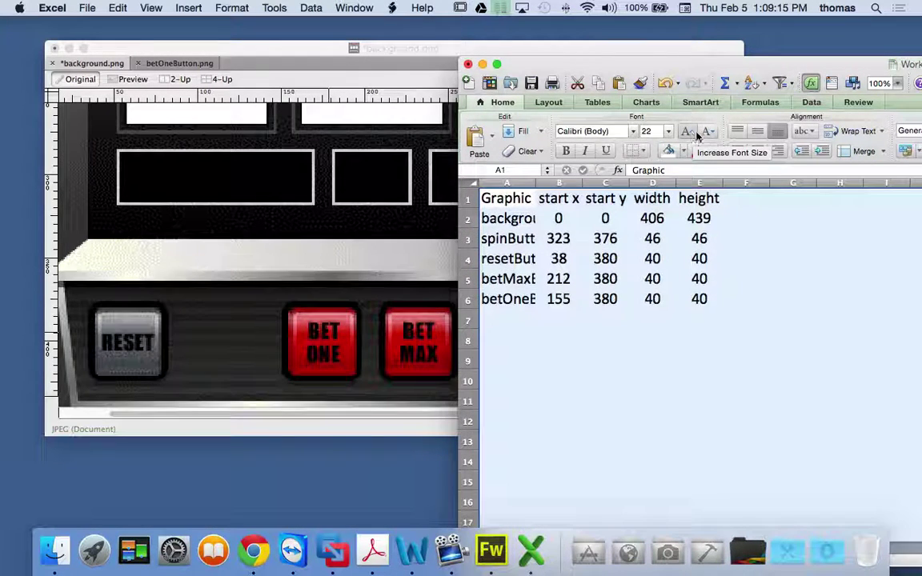
# - Widen column A to fit the full graphic names
pyautogui.moveTo(663, 65); pyautogui.dragTo(453, 58)
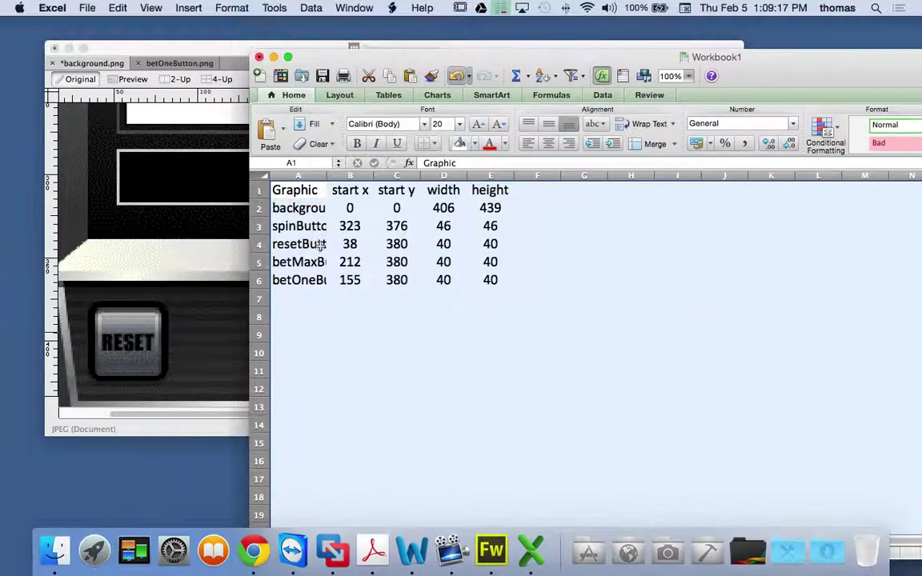
pyautogui.doubleClick(326, 175)
pyautogui.click(536, 336)
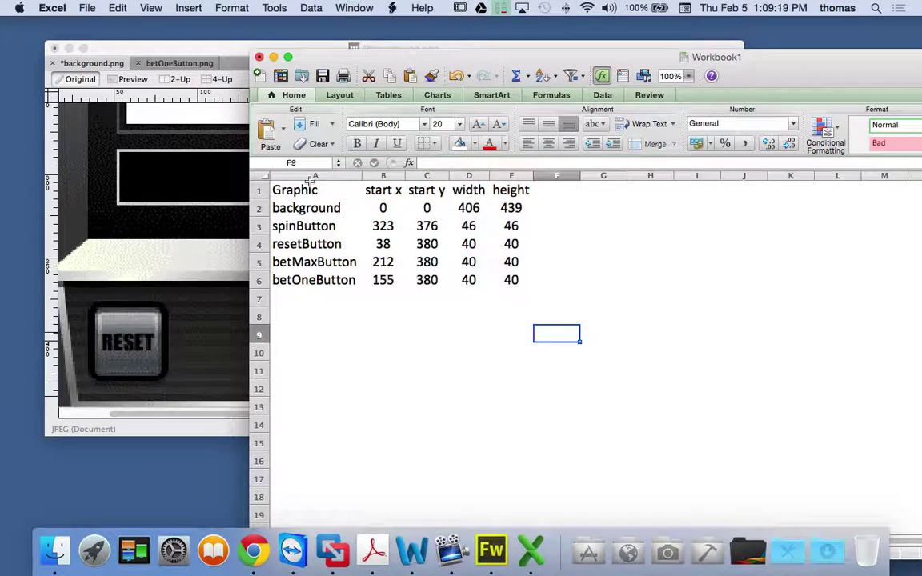
# - Fill the header row A1:E1 with blue
pyautogui.moveTo(284, 190); pyautogui.dragTo(511, 192)
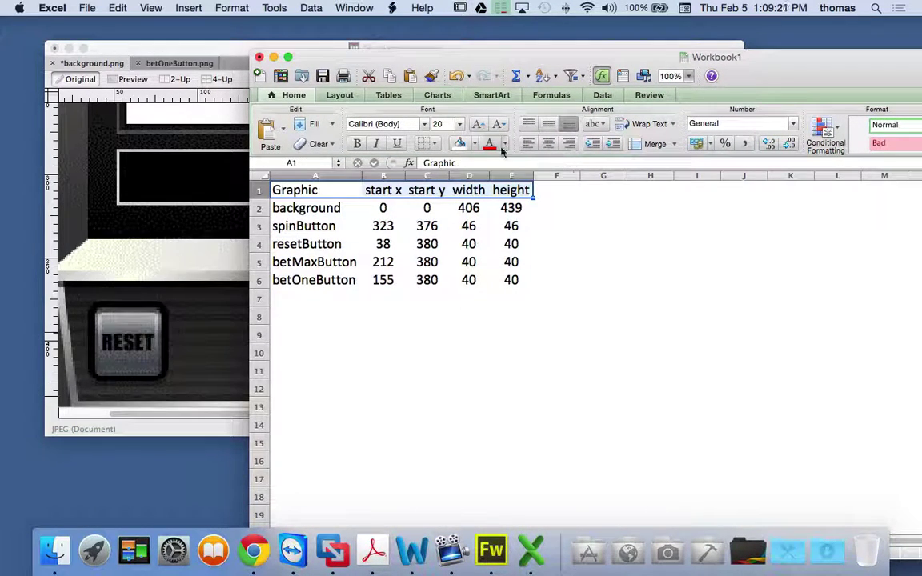
pyautogui.click(477, 146)
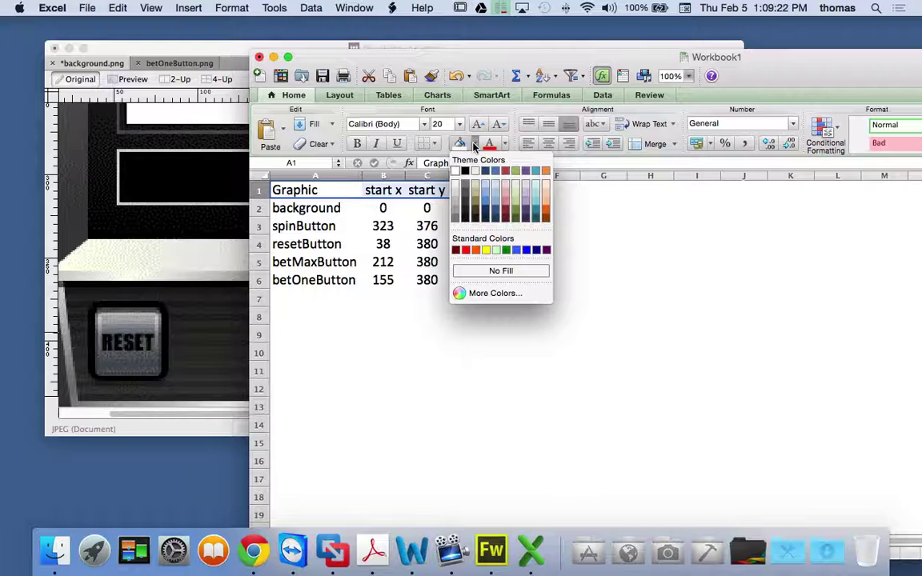
pyautogui.click(498, 205)
pyautogui.click(427, 262)
# - Apply All Borders to the table A1:E6
pyautogui.moveTo(297, 208); pyautogui.dragTo(388, 244)
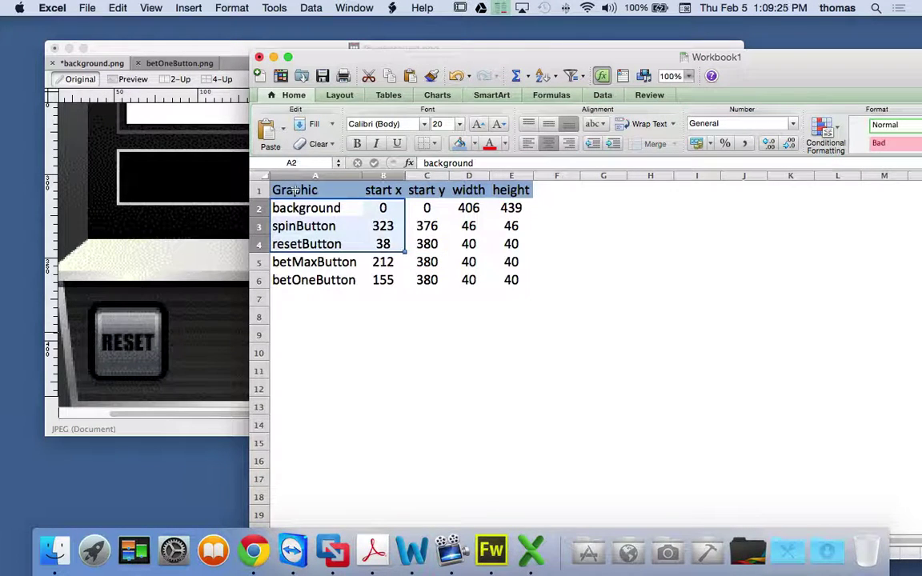
pyautogui.moveTo(294, 190); pyautogui.dragTo(510, 280)
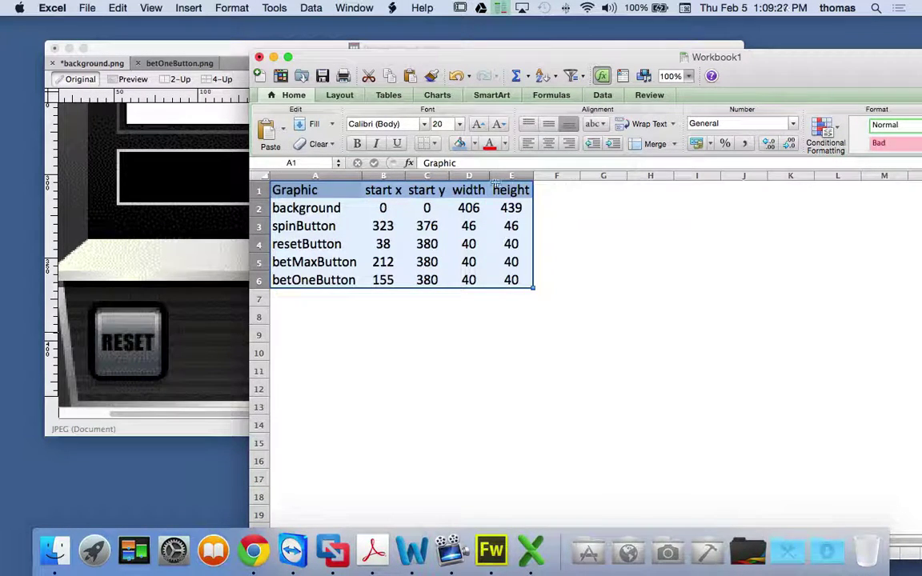
pyautogui.click(435, 144)
pyautogui.click(473, 179)
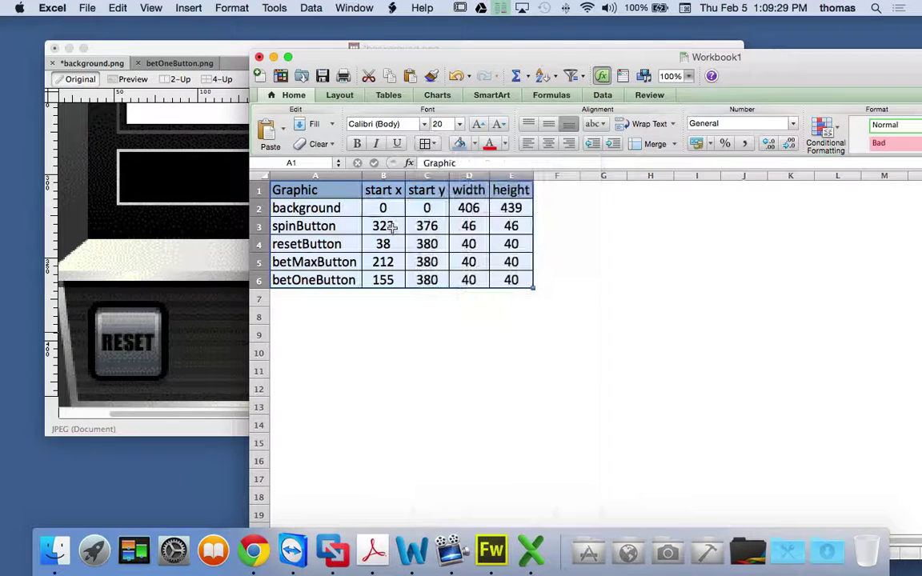
pyautogui.click(412, 227)
pyautogui.click(427, 299)
pyautogui.click(552, 333)
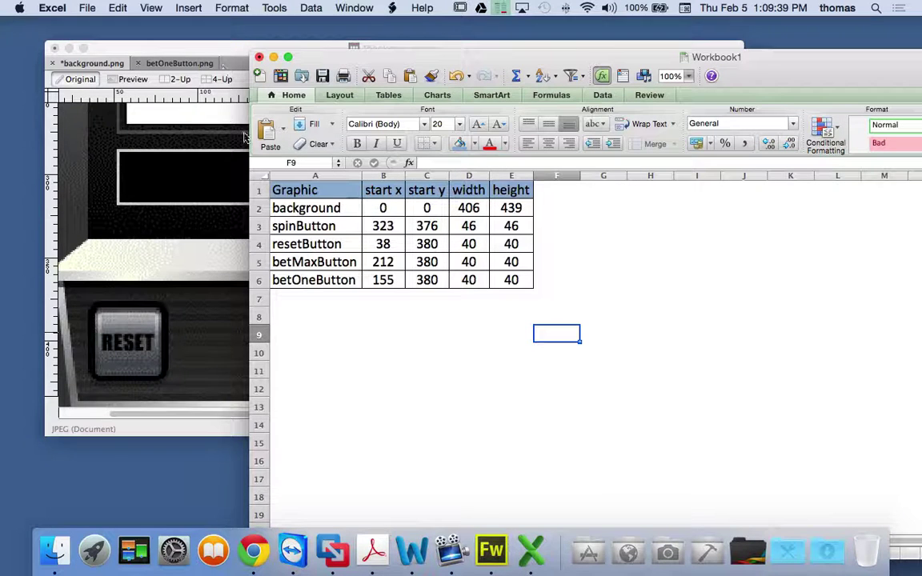
# - Close betOneButton.png and marquee-select the left reel window, 85 × 105 px at x 57, y 165
pyautogui.click(162, 45)
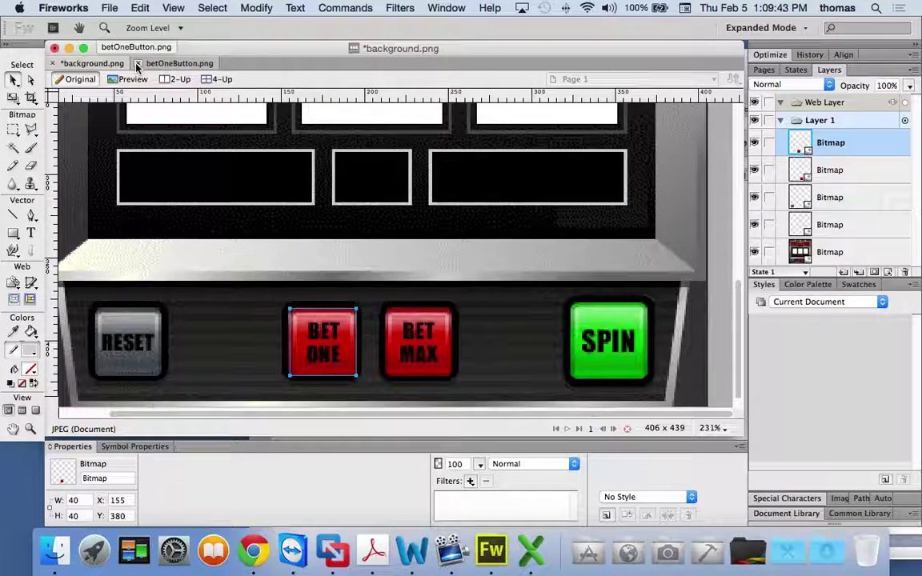
pyautogui.click(137, 64)
pyautogui.scroll(2, 234, 196)
pyautogui.scroll(3, 245, 195)
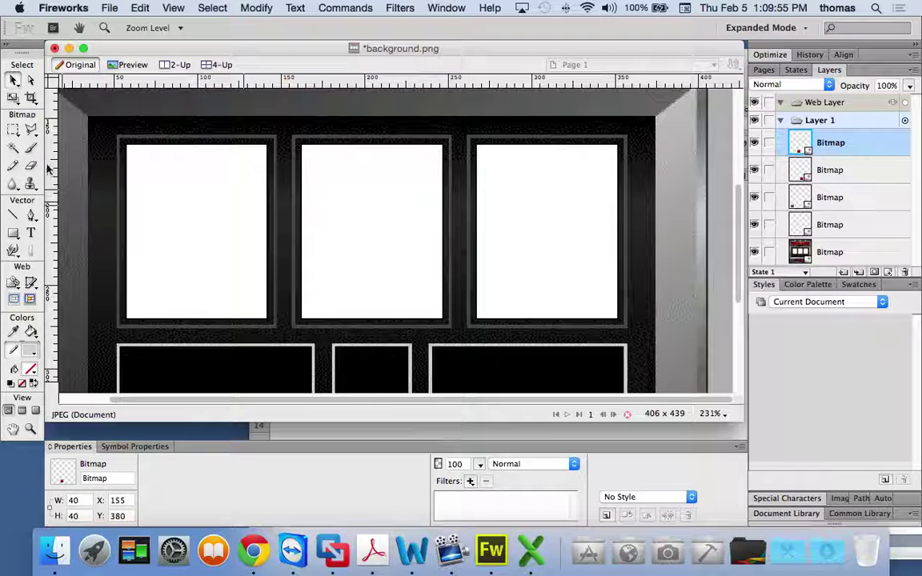
pyautogui.click(13, 130)
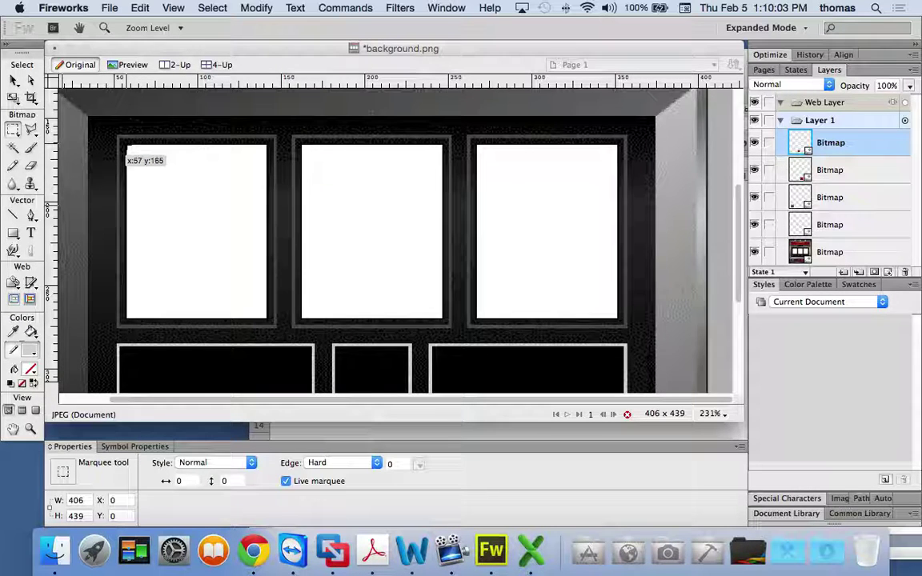
pyautogui.moveTo(126, 145); pyautogui.dragTo(268, 318)
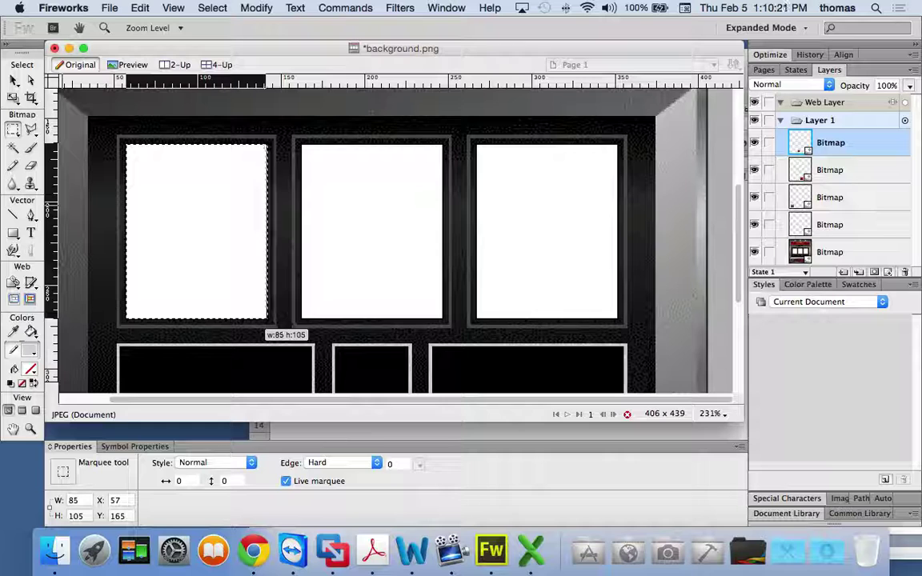
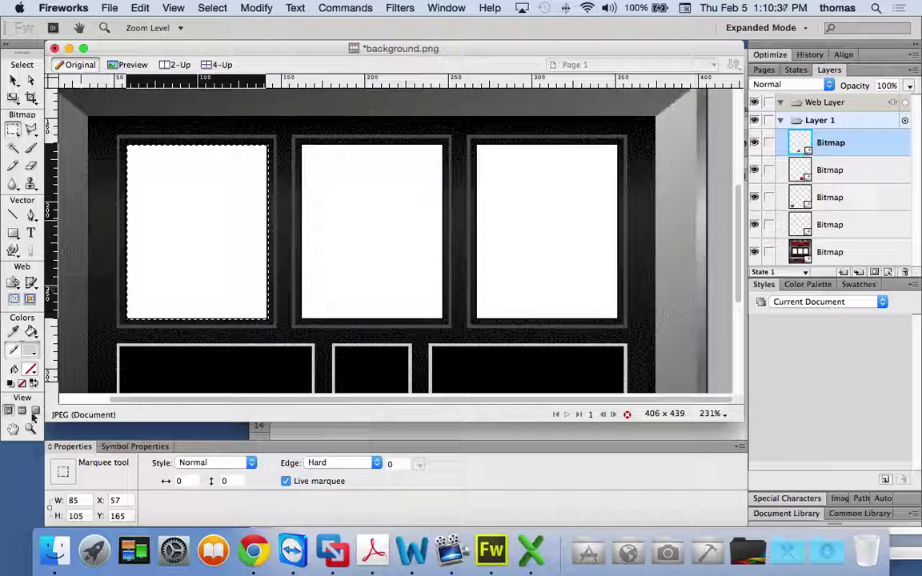
# - Zoom in and marquee the left reel window (85 × 105 at 57, 165), then bring Excel forward
pyautogui.click(30, 429)
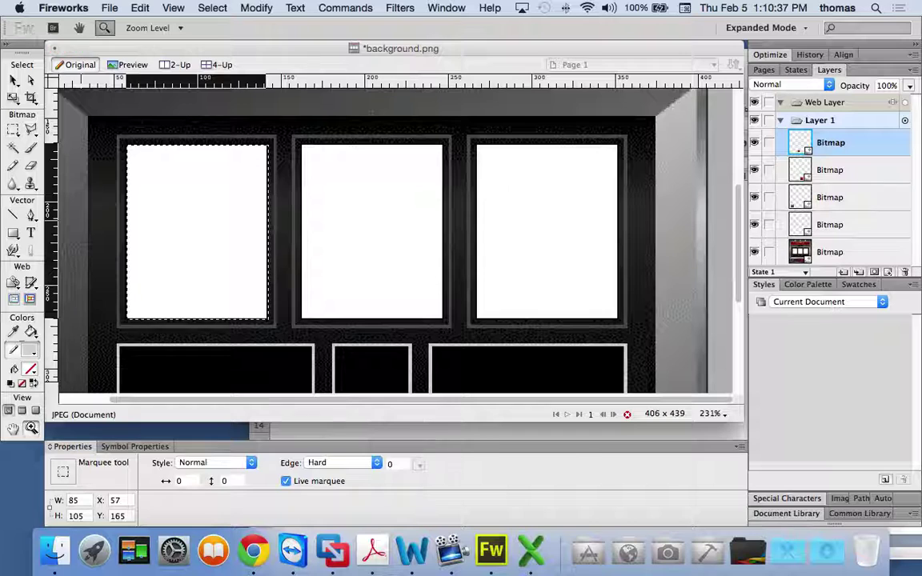
pyautogui.click(278, 333)
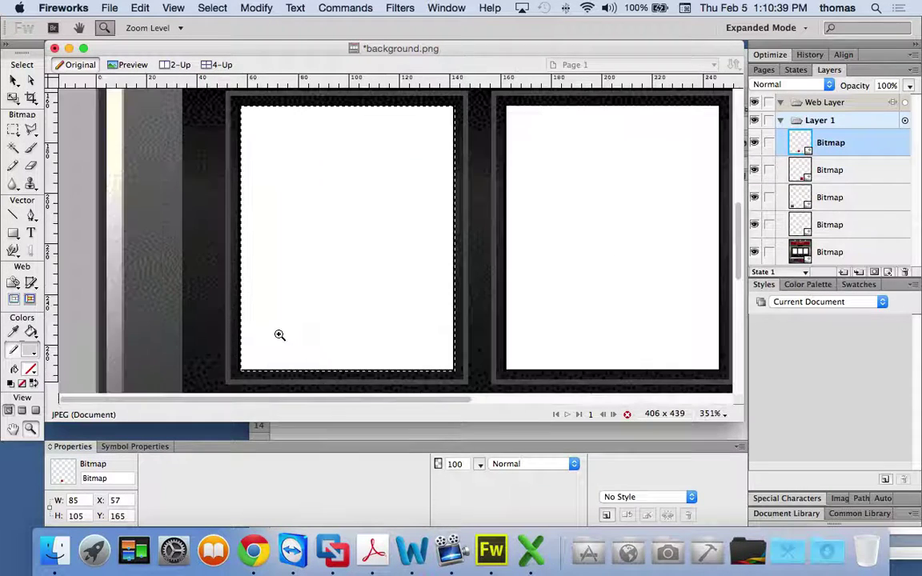
pyautogui.click(13, 128)
pyautogui.click(216, 116)
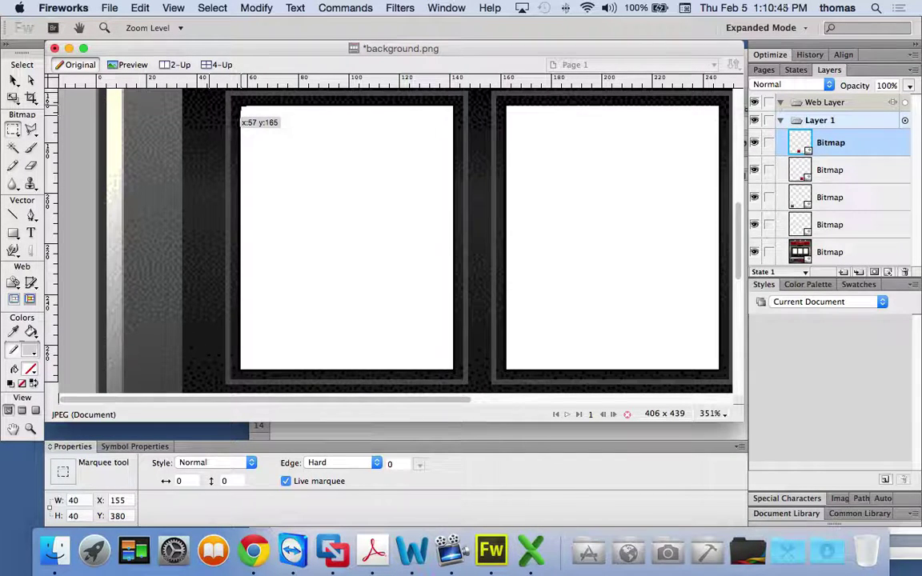
pyautogui.moveTo(242, 110); pyautogui.dragTo(454, 371)
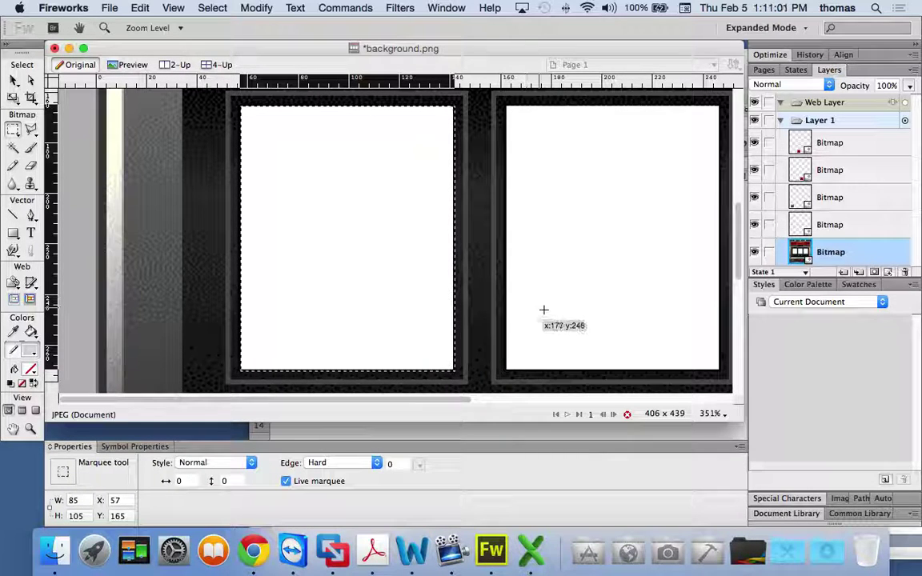
pyautogui.click(530, 546)
pyautogui.moveTo(282, 59); pyautogui.dragTo(467, 85)
# - Enter reel1 as the new graphic name in A7 and check the Fireworks measurements
pyautogui.click(494, 324)
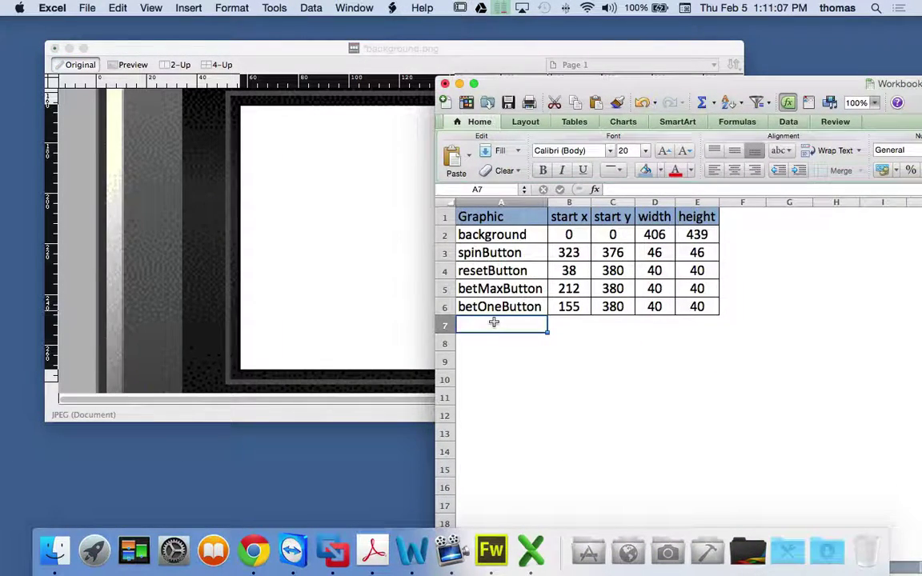
pyautogui.write('reel1')
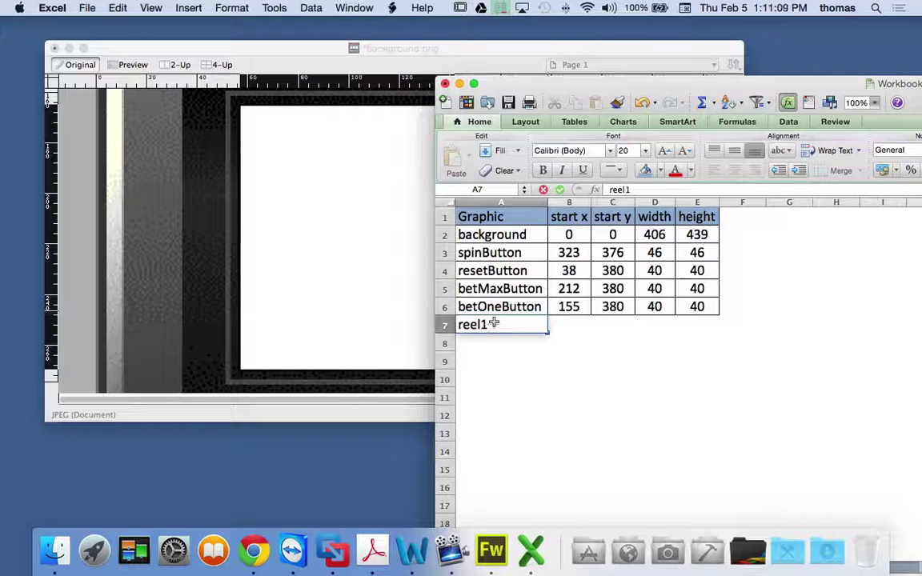
pyautogui.press('Tab')
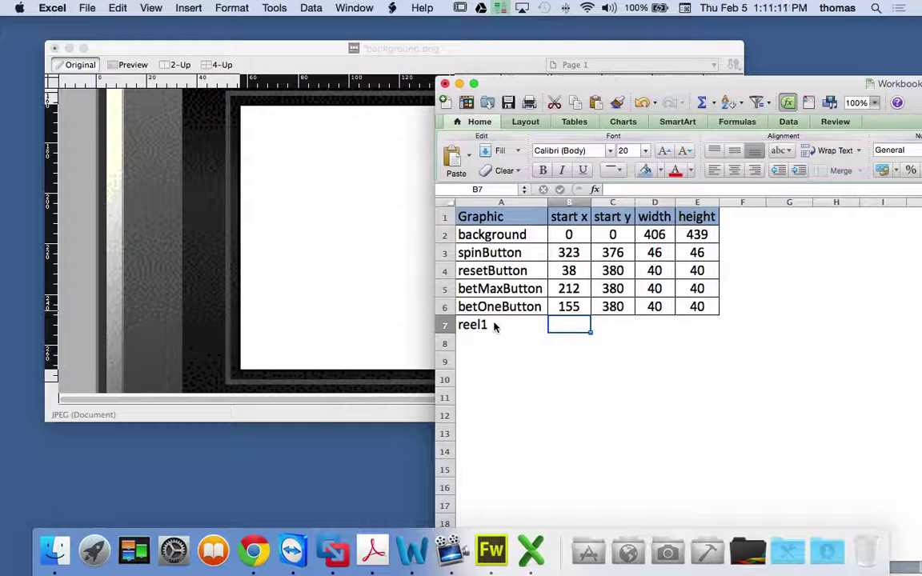
pyautogui.click(324, 75)
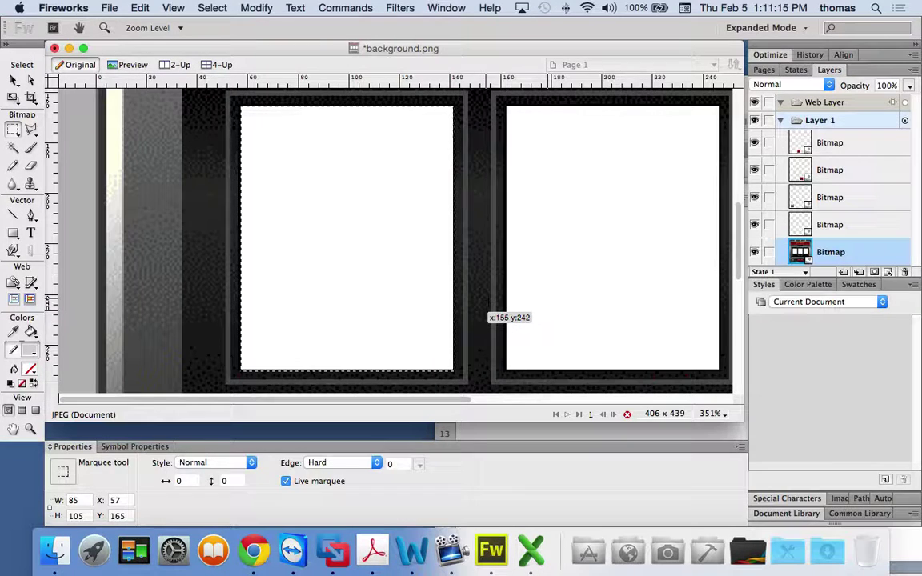
pyautogui.press('super+Tab')
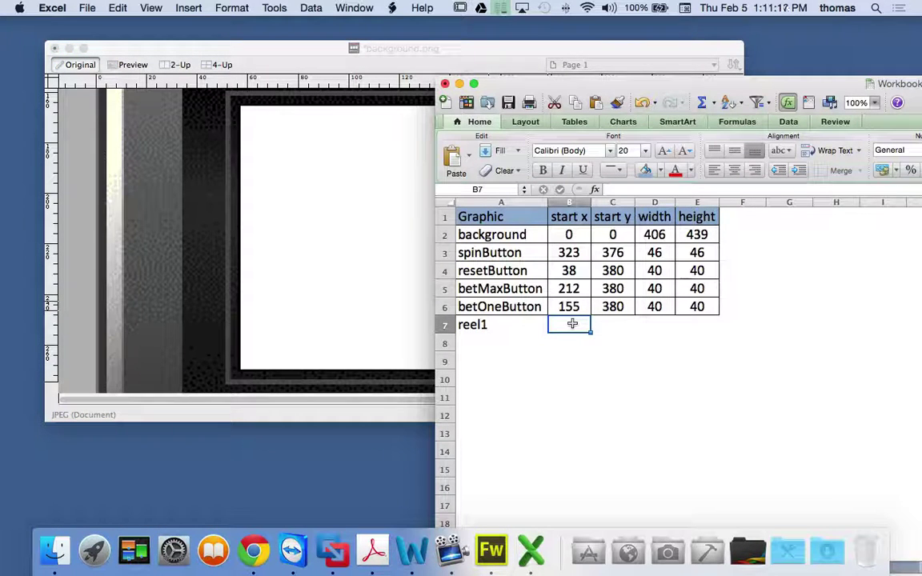
# - Fill in width 85 and height 105 for the reel1 row
pyautogui.write('85')
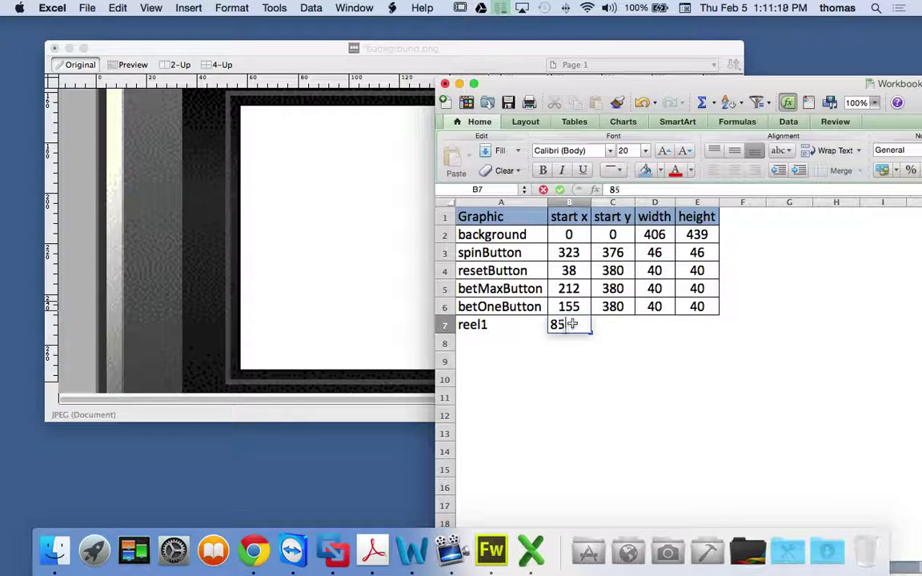
pyautogui.press('Tab')
pyautogui.write('105')
pyautogui.press('Tab')
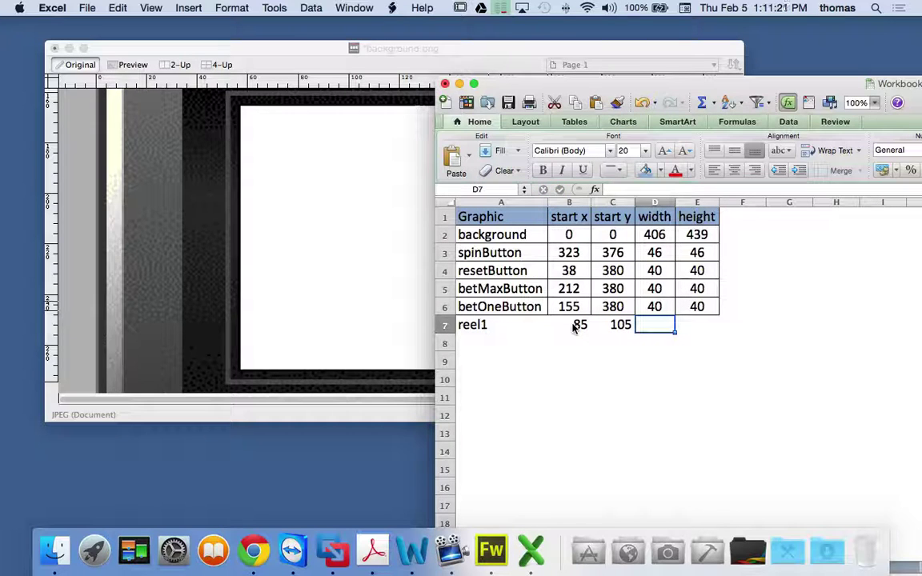
pyautogui.press('super+Tab')
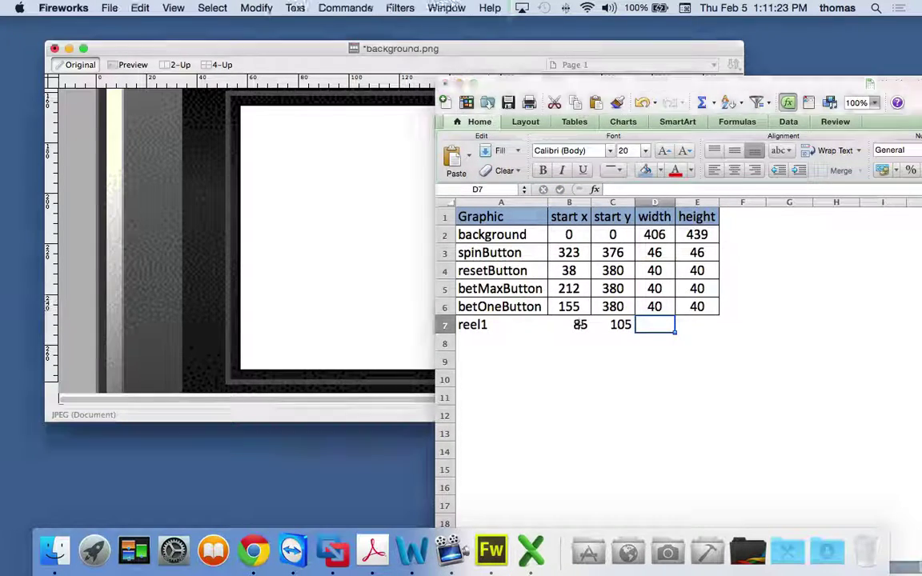
pyautogui.press('super+Tab')
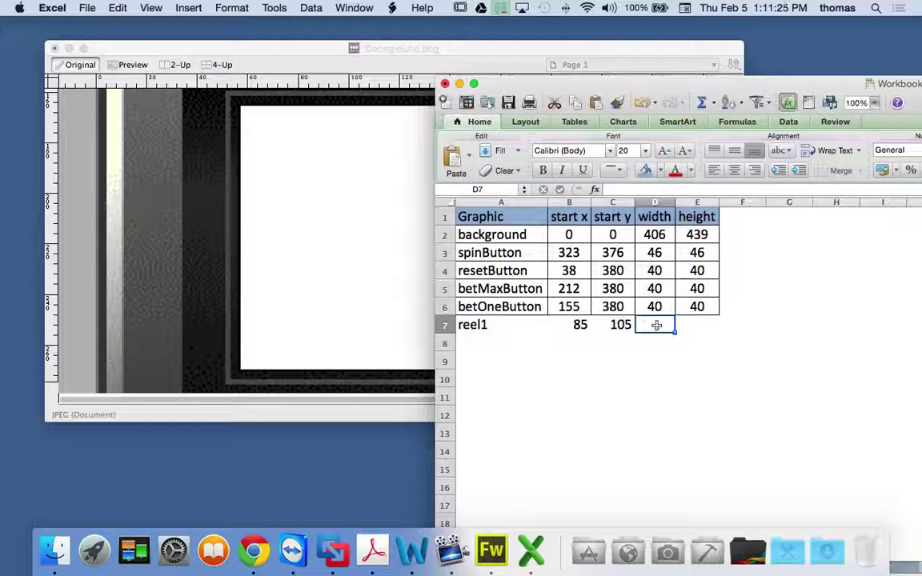
pyautogui.write('85')
pyautogui.press('Tab')
pyautogui.write('105')
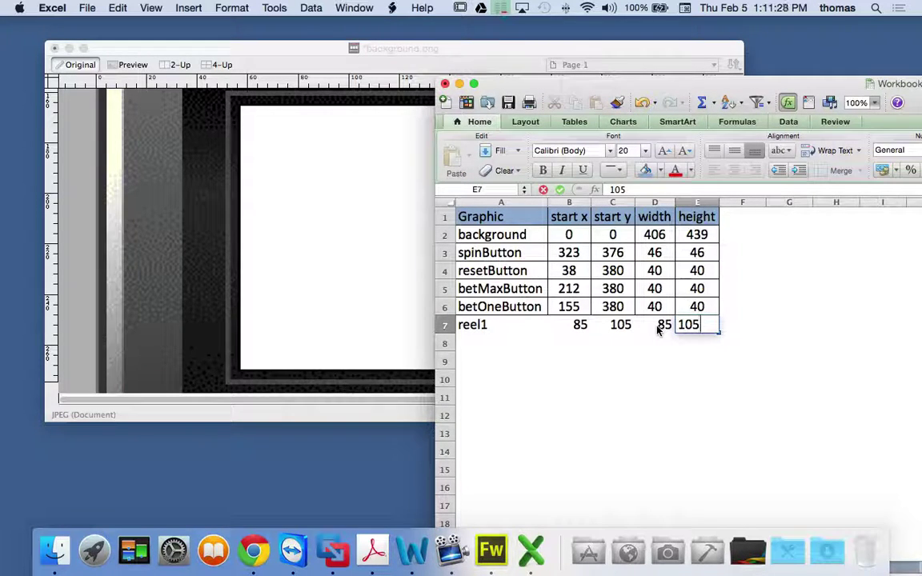
pyautogui.press('super+Tab')
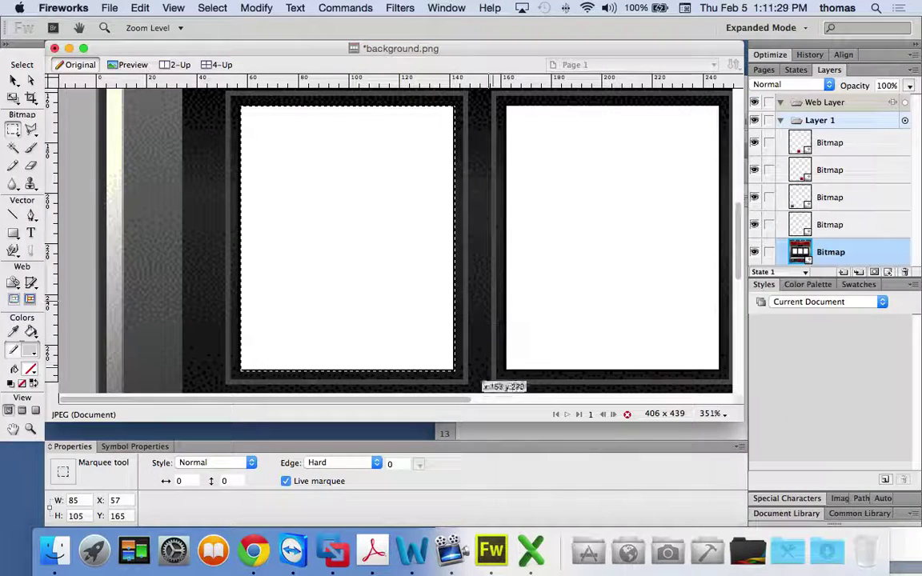
pyautogui.press('super+Tab')
# - Correct reel1's start x and start y to 57 and 165
pyautogui.click(580, 325)
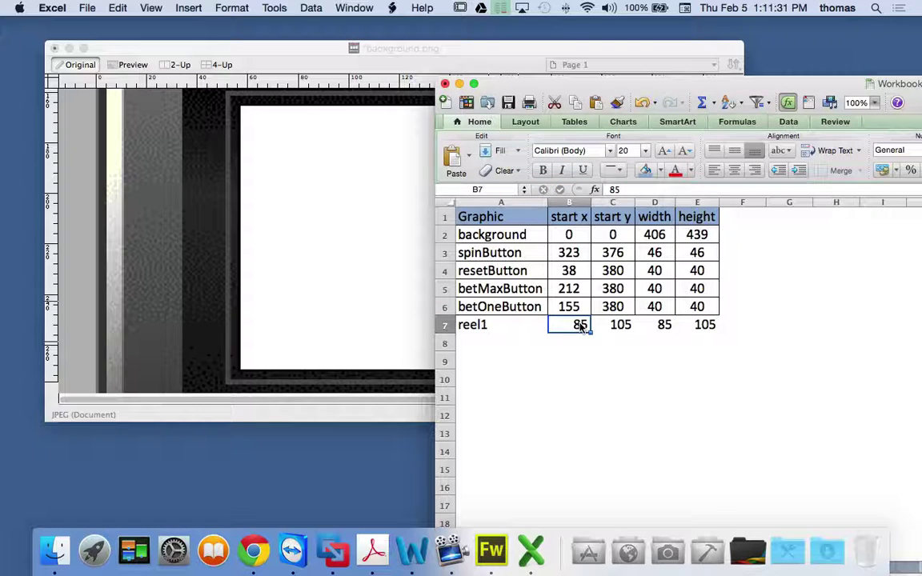
pyautogui.write('97')
pyautogui.press('Tab')
pyautogui.write('165')
pyautogui.press('Return')
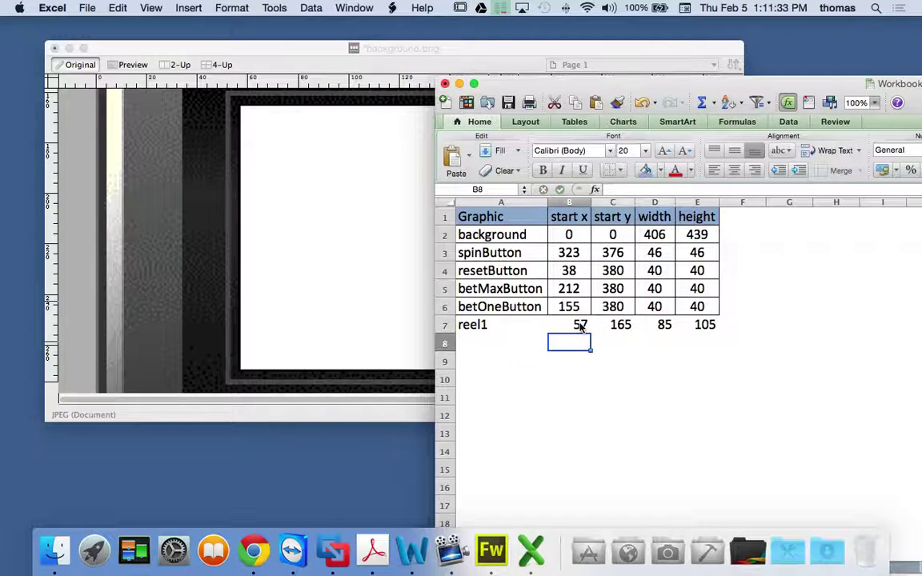
# - Put an outside border around the reel1 row A7:E7
pyautogui.moveTo(480, 325); pyautogui.dragTo(700, 324)
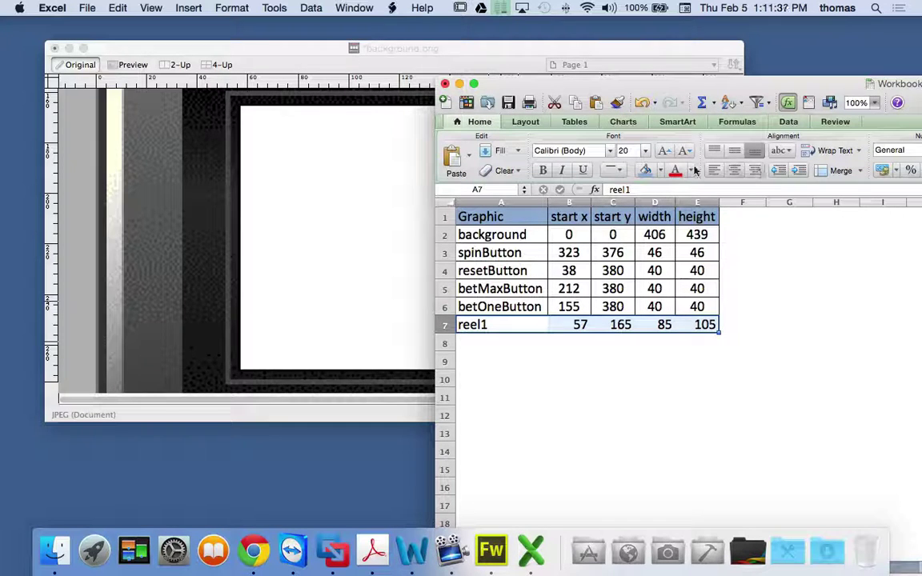
pyautogui.click(619, 171)
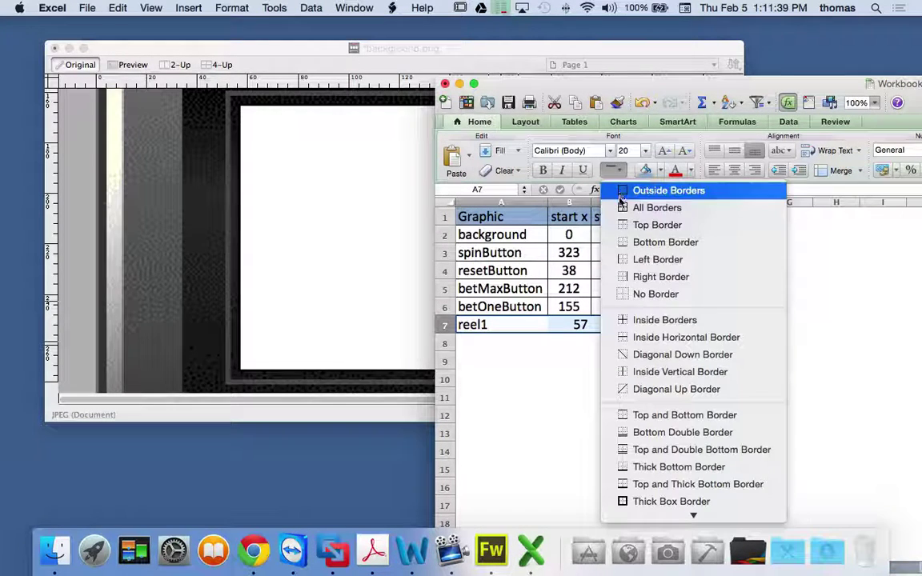
pyautogui.click(632, 190)
pyautogui.click(684, 397)
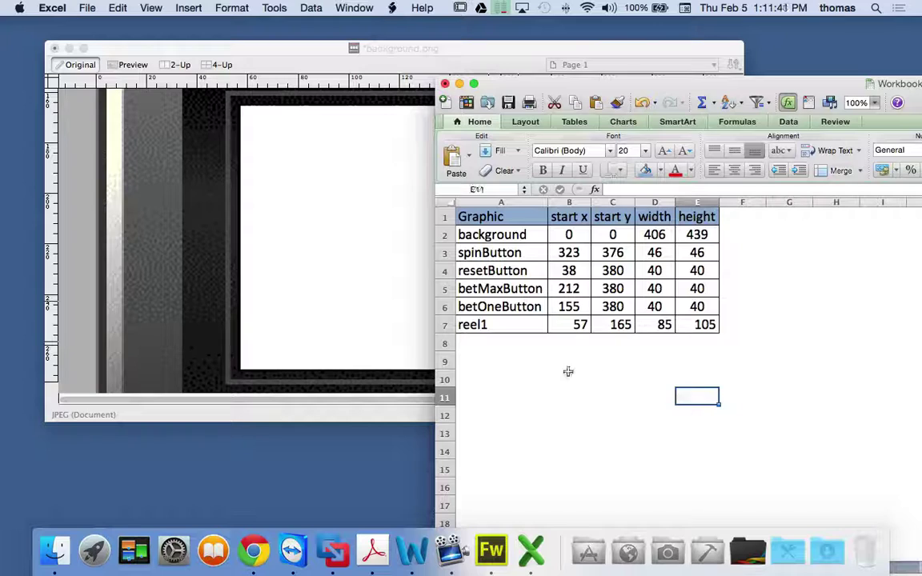
# - Move the marquee onto the middle reel window, reading 85 × 105 at 162, 165
pyautogui.click(273, 64)
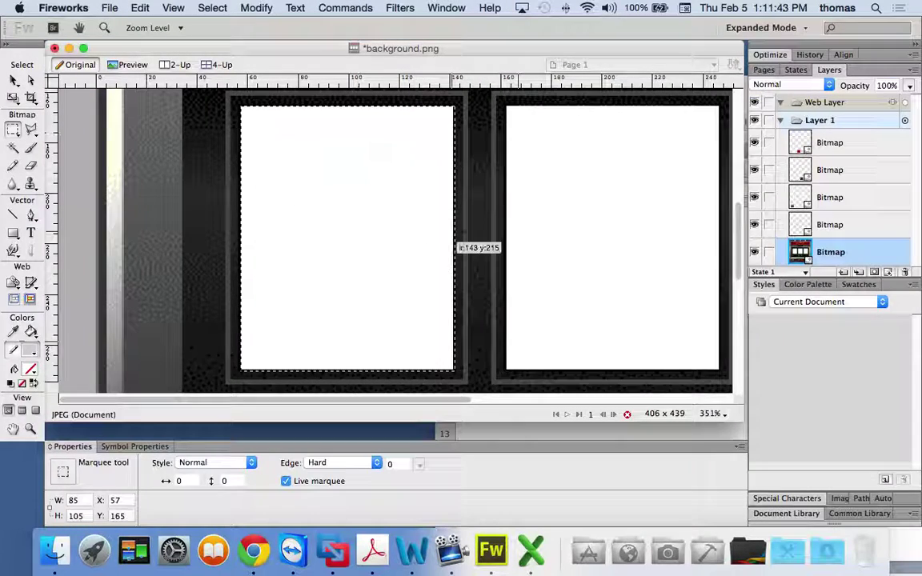
pyautogui.hscroll(5, 303, 210)
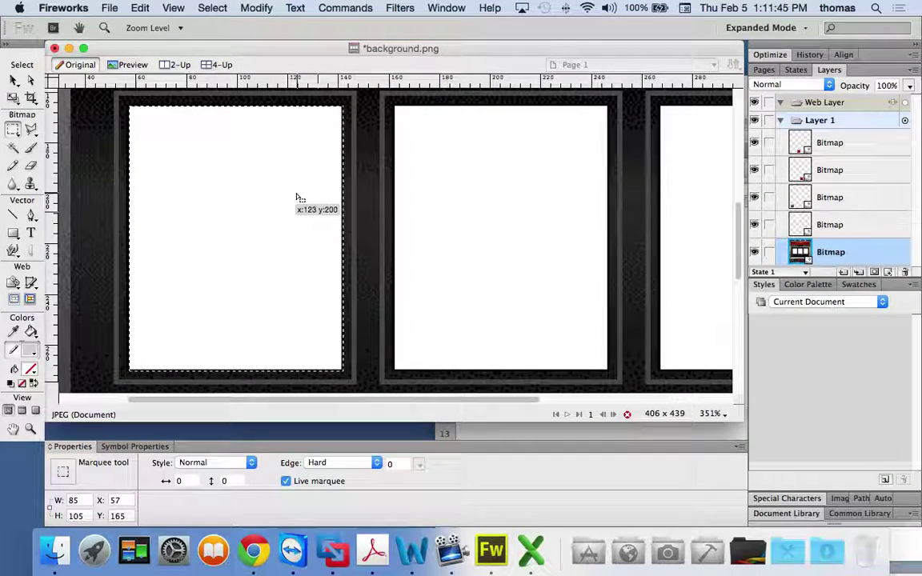
pyautogui.moveTo(298, 197); pyautogui.dragTo(560, 199)
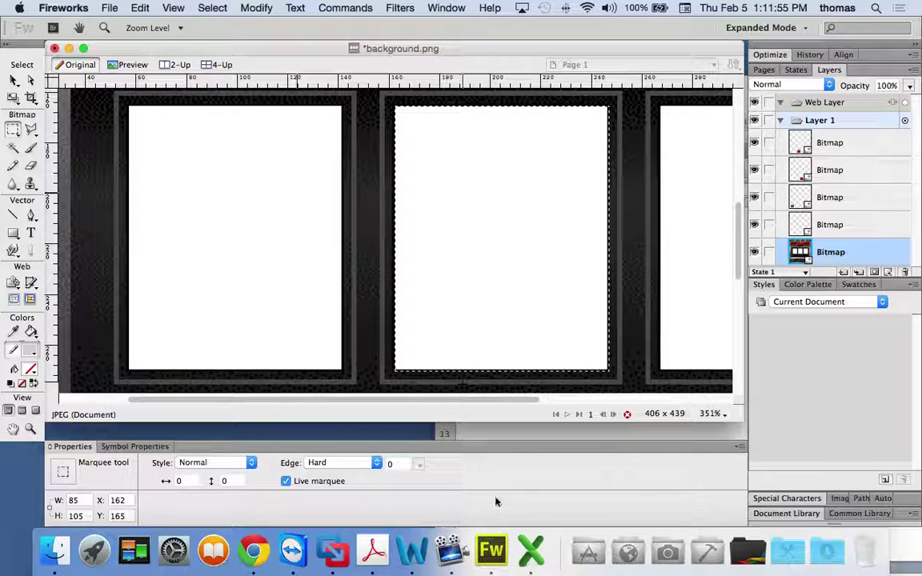
pyautogui.click(545, 436)
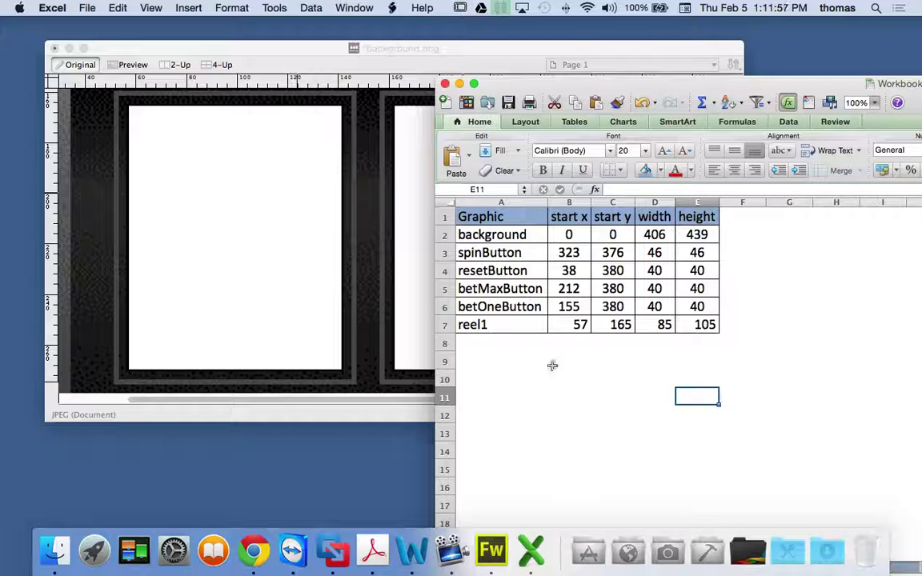
# - Copy the reel1 row A7:E7 into rows 8 and 9
pyautogui.moveTo(492, 324); pyautogui.dragTo(687, 324)
pyautogui.press('super+c')
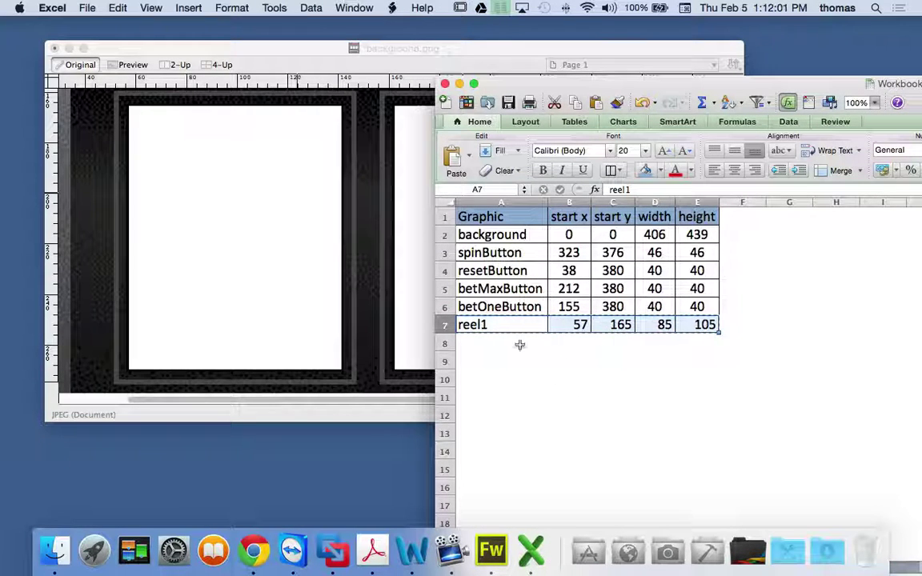
pyautogui.click(492, 342)
pyautogui.press('super+v')
pyautogui.click(475, 361)
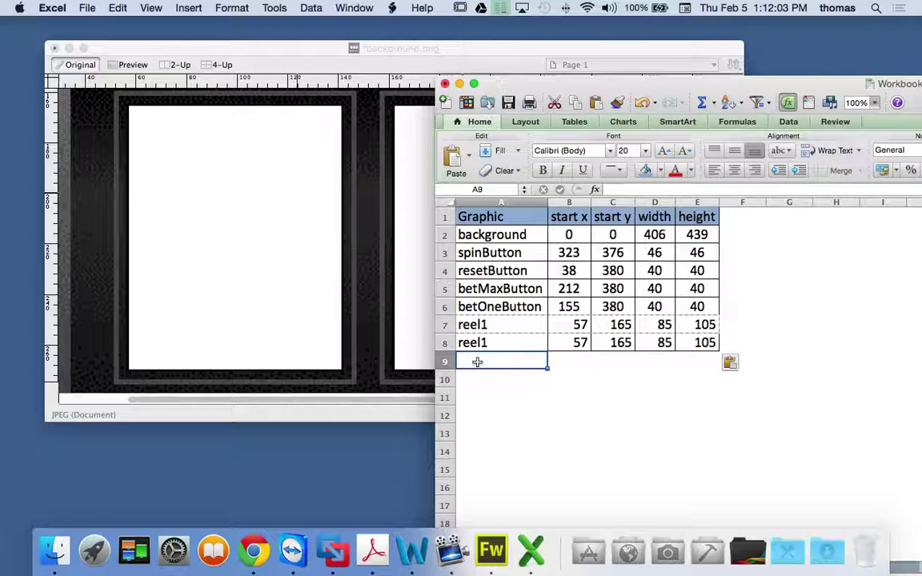
pyautogui.press('super+v')
# - Rename the pasted rows to reel2 and reel3
pyautogui.doubleClick(495, 342)
pyautogui.press('BackSpace')
pyautogui.write('2')
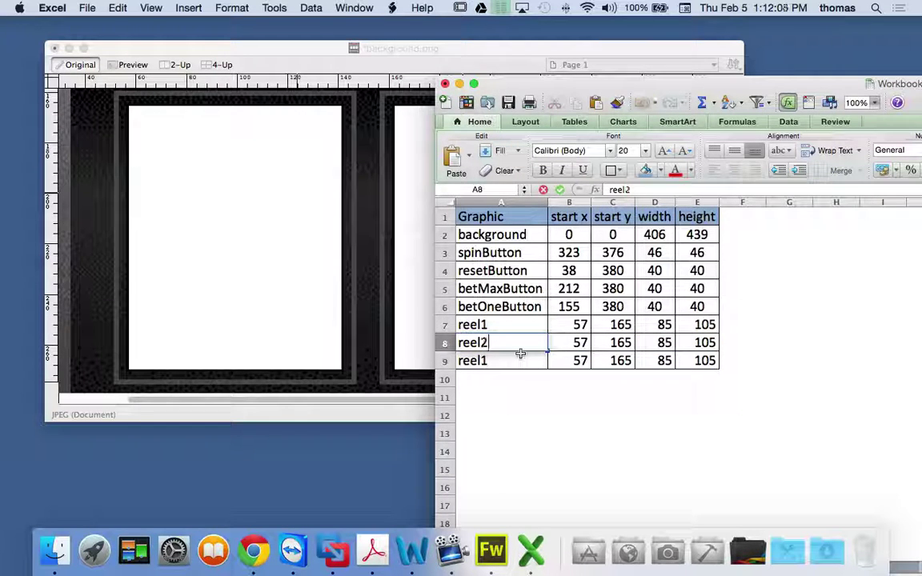
pyautogui.press('Return')
pyautogui.doubleClick(494, 363)
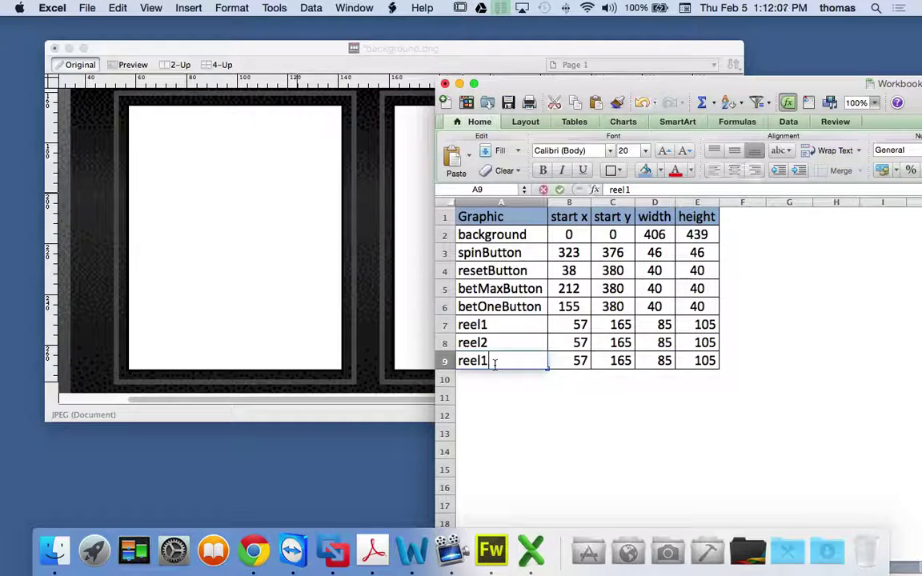
pyautogui.press('BackSpace')
pyautogui.write('3')
pyautogui.click(525, 401)
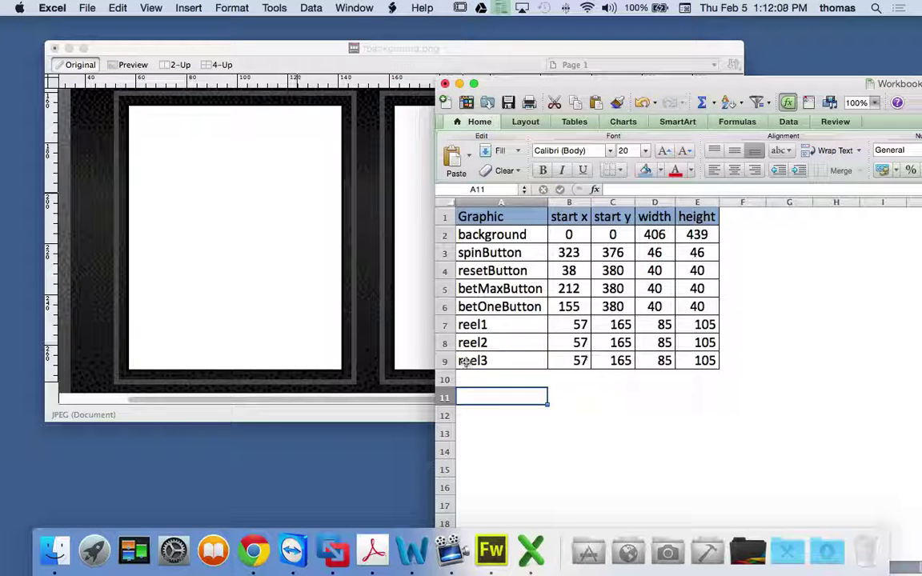
pyautogui.click(433, 343)
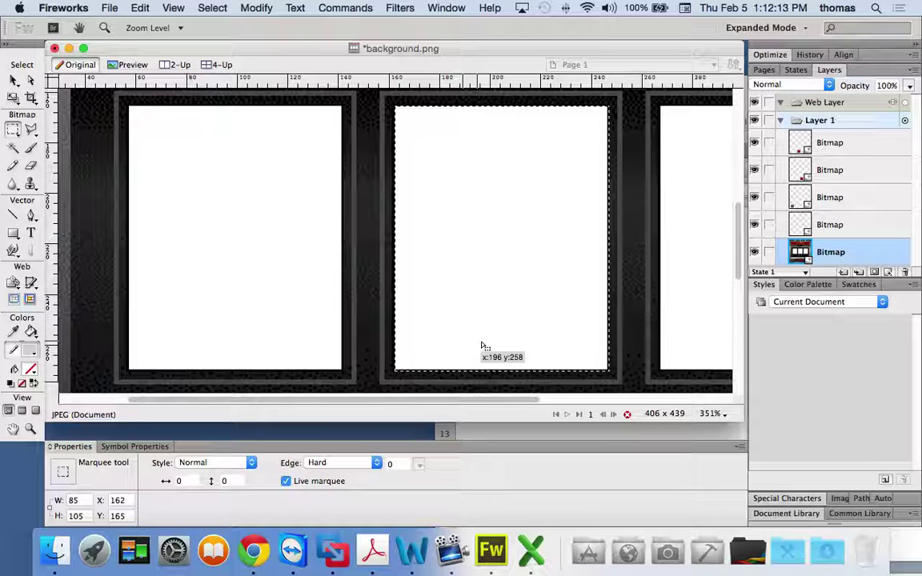
# - Enter 162 as reel2's start x in cell B8
pyautogui.press('super+Tab')
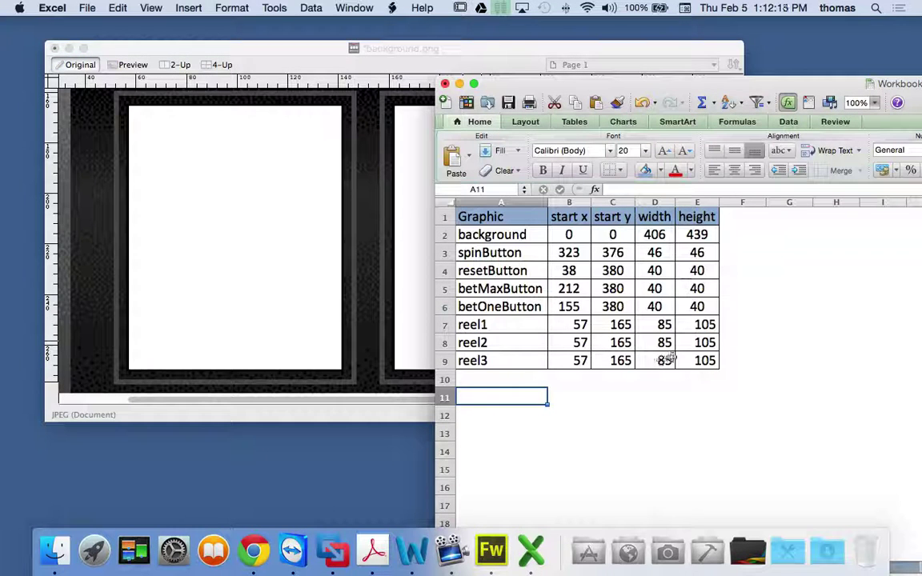
pyautogui.click(577, 342)
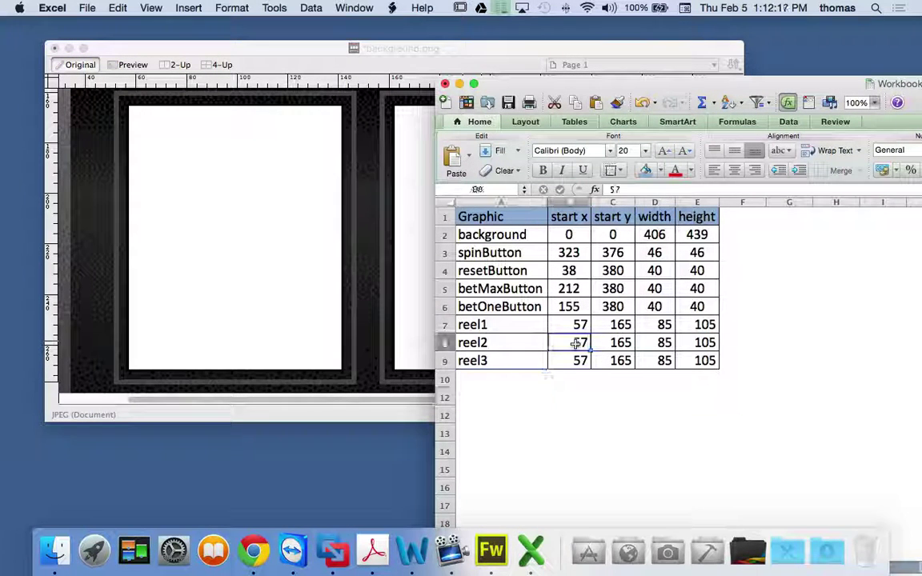
pyautogui.write('162')
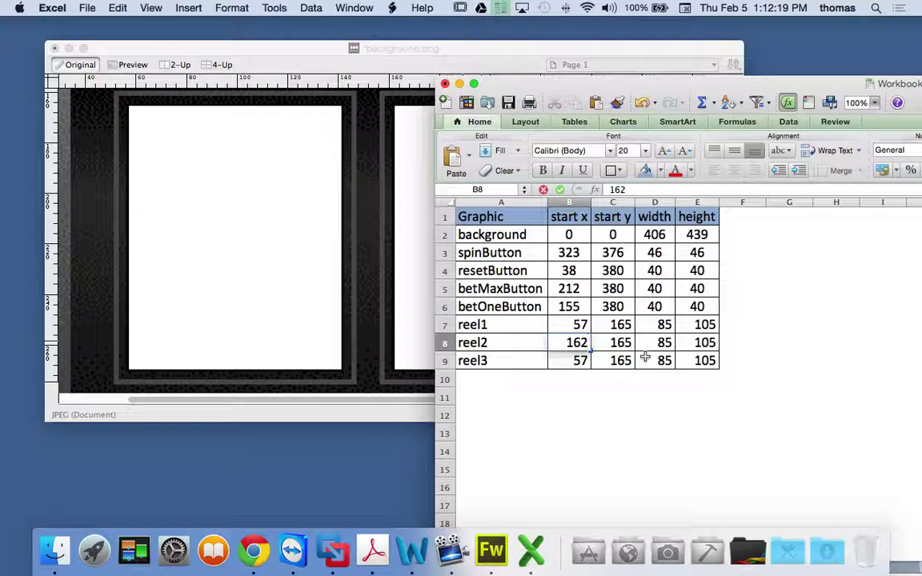
pyautogui.press('Return')
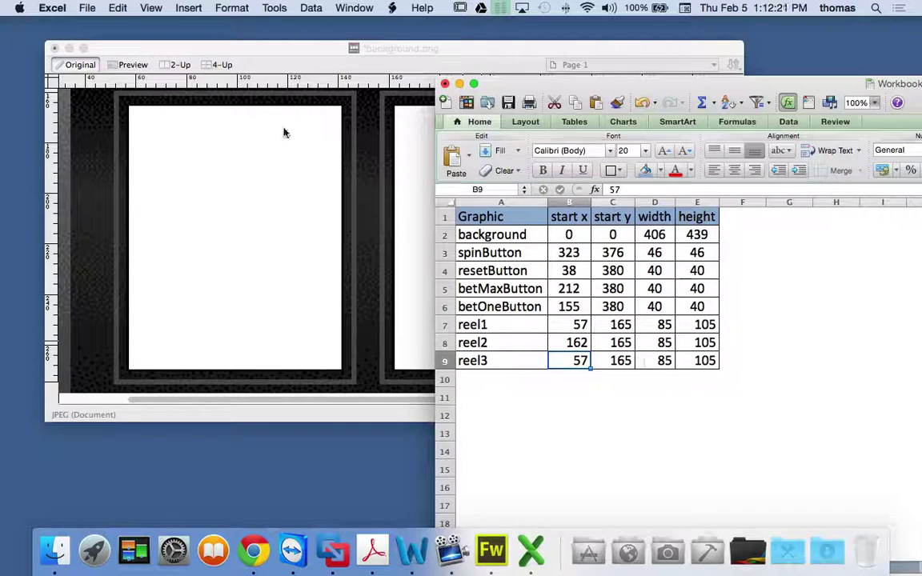
# - Measure the third reel frame in Fireworks and enter 267 as reel3's start x
pyautogui.click(384, 48)
pyautogui.hscroll(10, 492, 193)
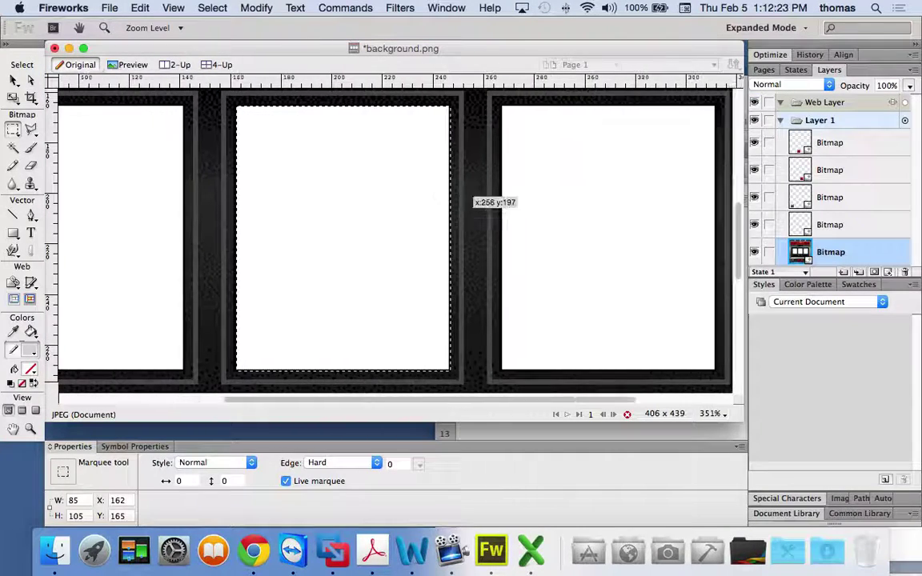
pyautogui.hscroll(2, 420, 178)
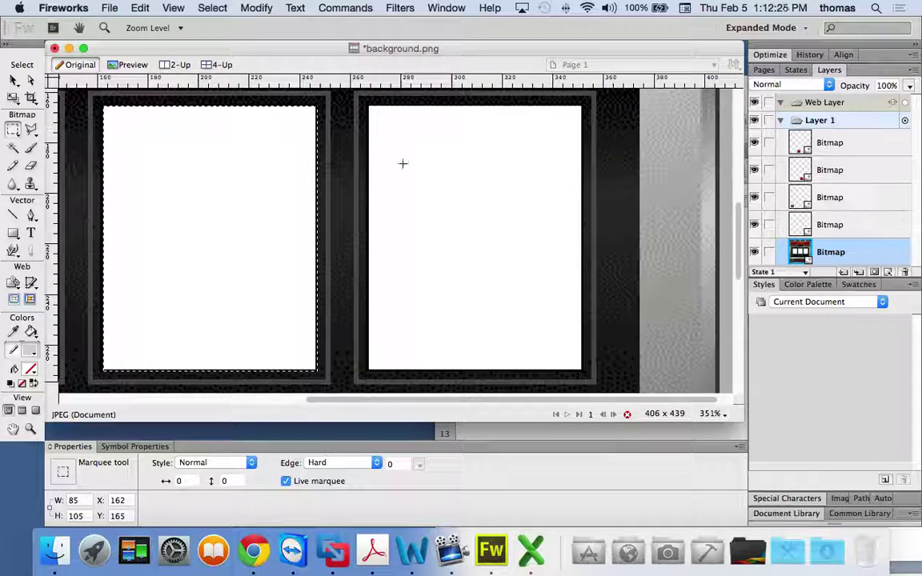
pyautogui.moveTo(271, 149); pyautogui.dragTo(537, 149)
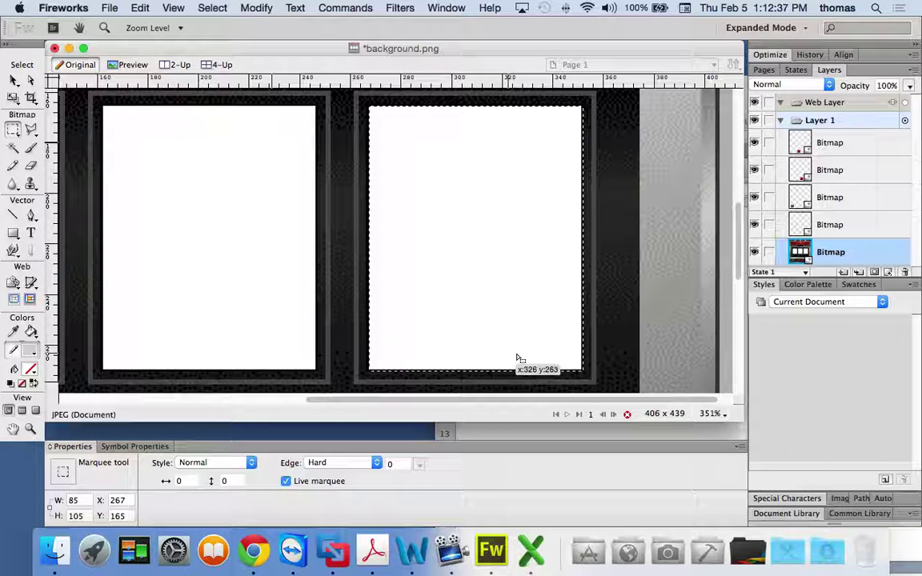
pyautogui.press('super+Tab')
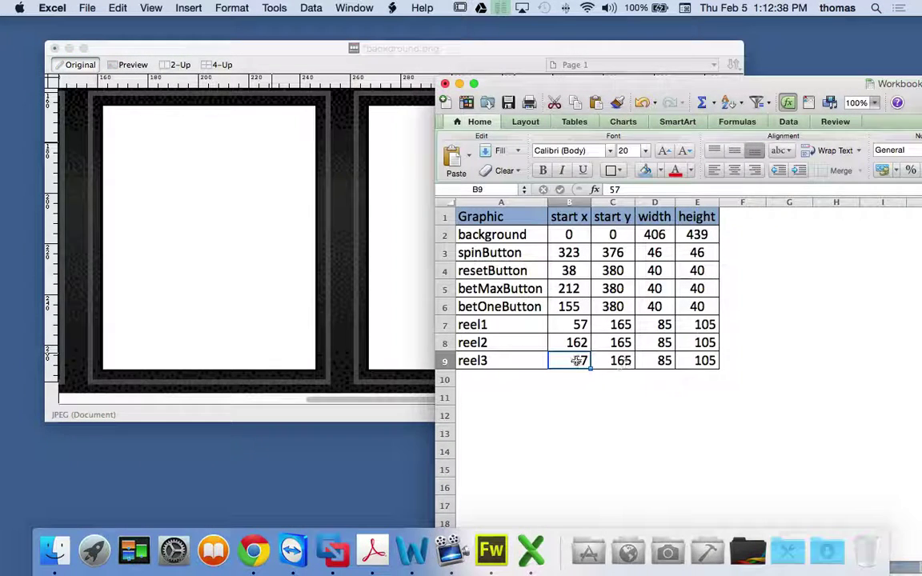
pyautogui.write('267')
pyautogui.press('Return')
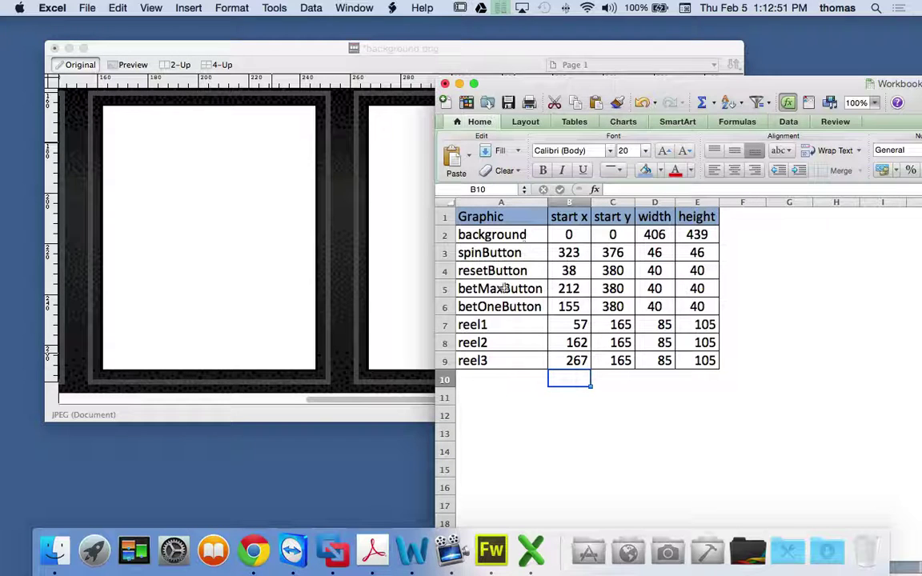
# - Center the contents of the data rows A2:E9
pyautogui.moveTo(474, 236); pyautogui.dragTo(706, 360)
pyautogui.click(734, 170)
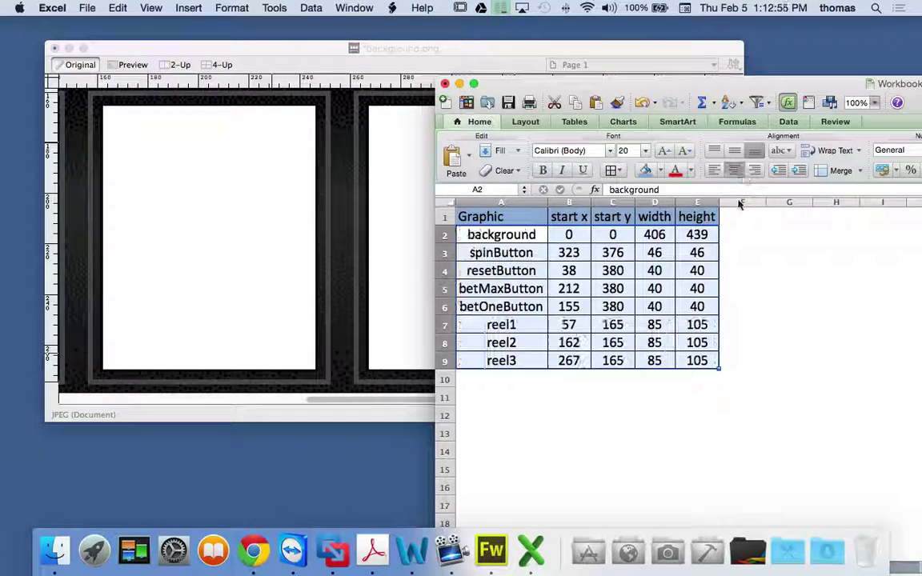
pyautogui.click(789, 307)
# - Left-align the graphic names in A2:A9, background through reel3
pyautogui.moveTo(484, 235); pyautogui.dragTo(487, 379)
pyautogui.moveTo(484, 235); pyautogui.dragTo(487, 361)
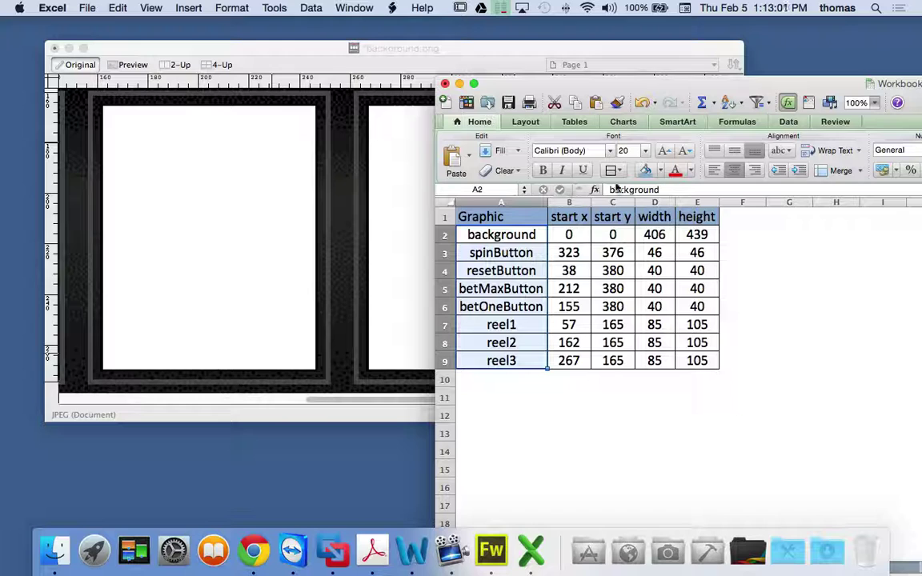
pyautogui.click(713, 171)
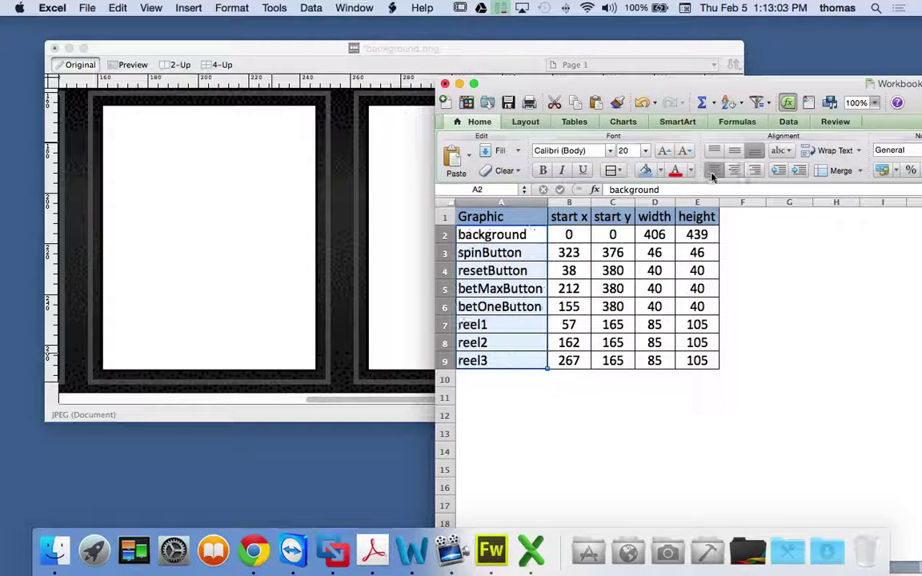
pyautogui.click(666, 392)
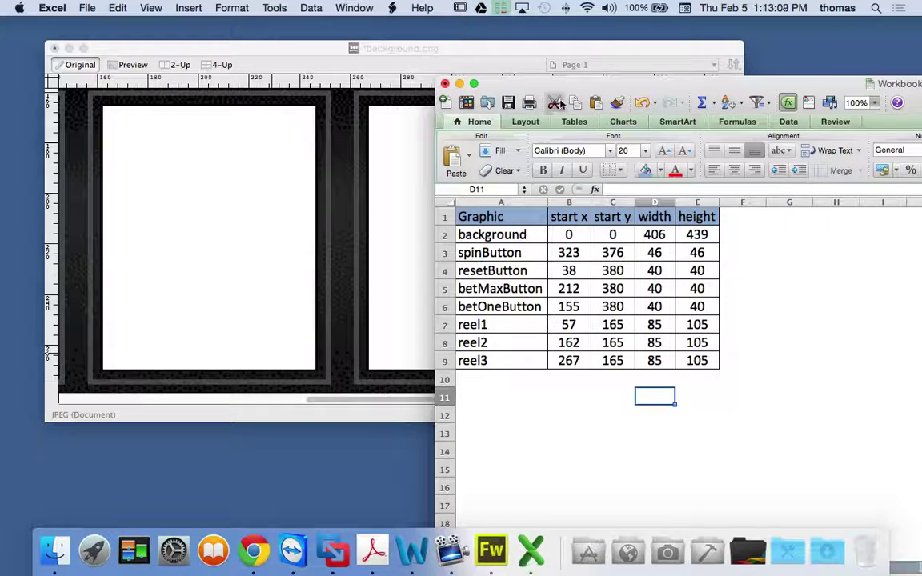
# - Save the workbook as 'graphic coordinates.xlsx' in Downloads > slotmachine, then bring background.png forward
pyautogui.moveTo(558, 87); pyautogui.dragTo(249, 51)
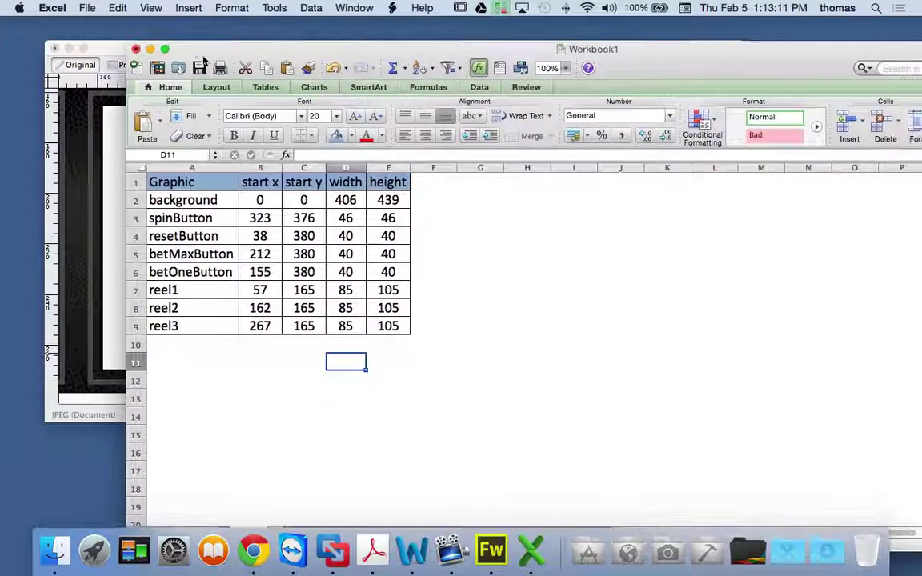
pyautogui.click(86, 8)
pyautogui.click(110, 129)
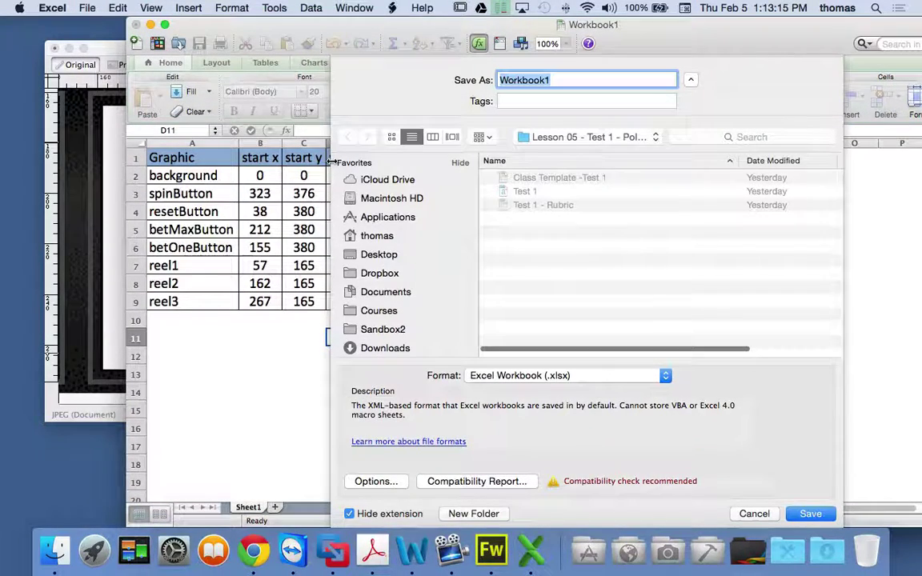
pyautogui.write('coordi')
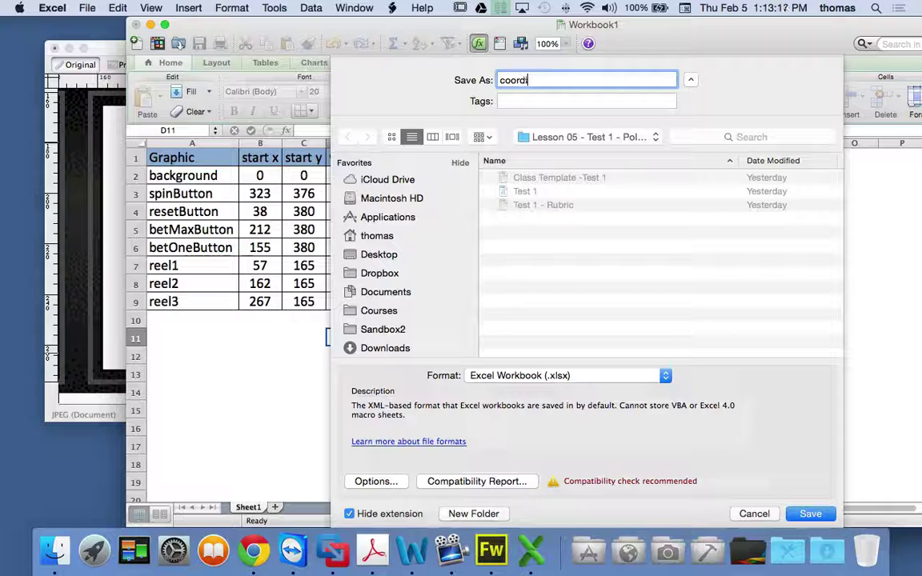
pyautogui.press('BackSpace')
pyautogui.press('BackSpace')
pyautogui.write('graph')
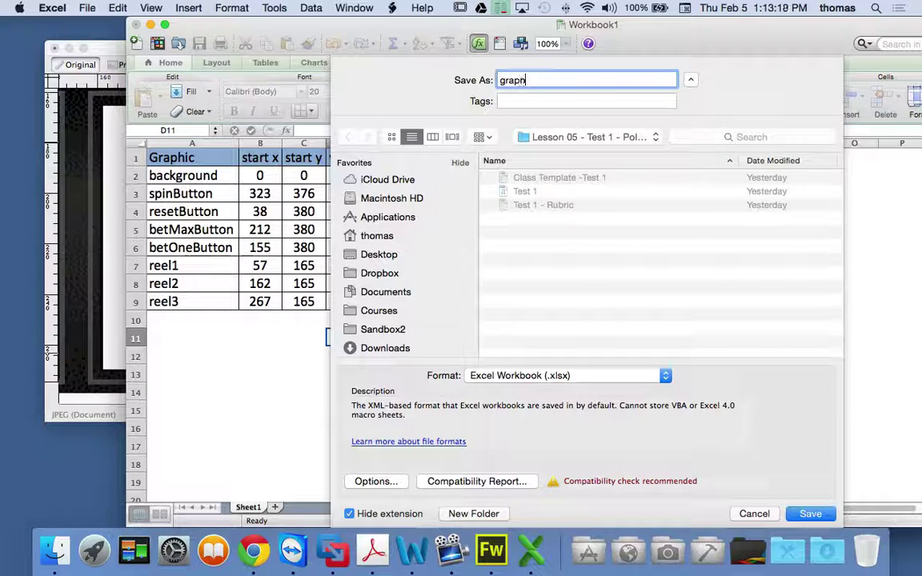
pyautogui.write('ic coordinates')
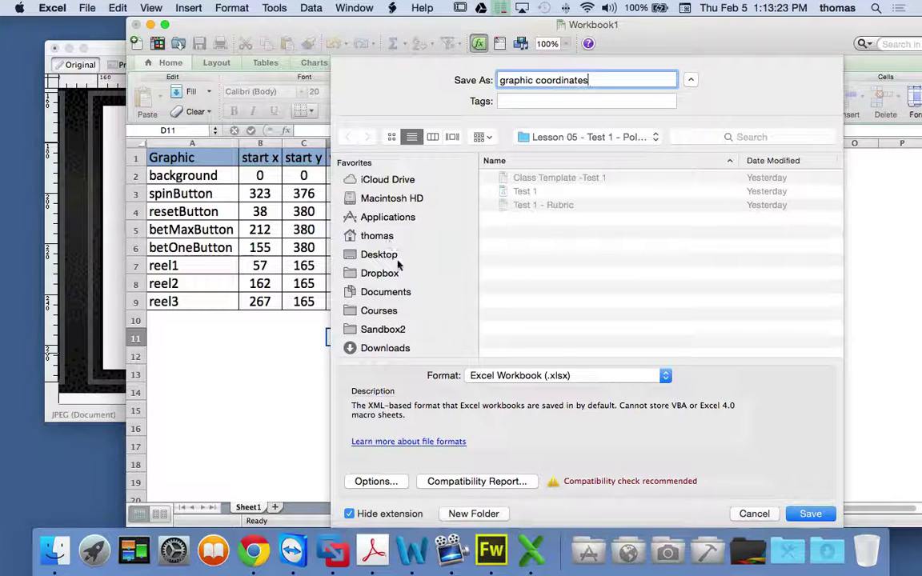
pyautogui.click(386, 351)
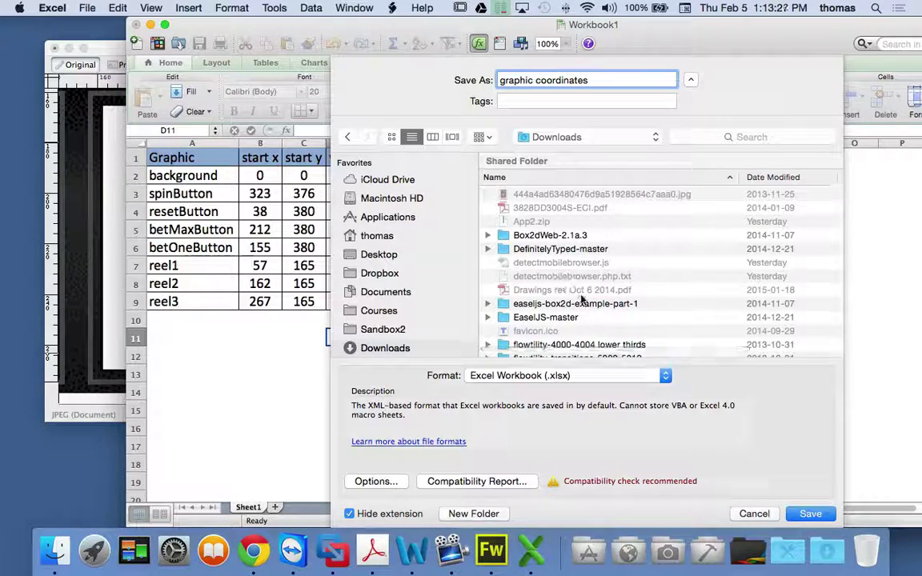
pyautogui.click(767, 179)
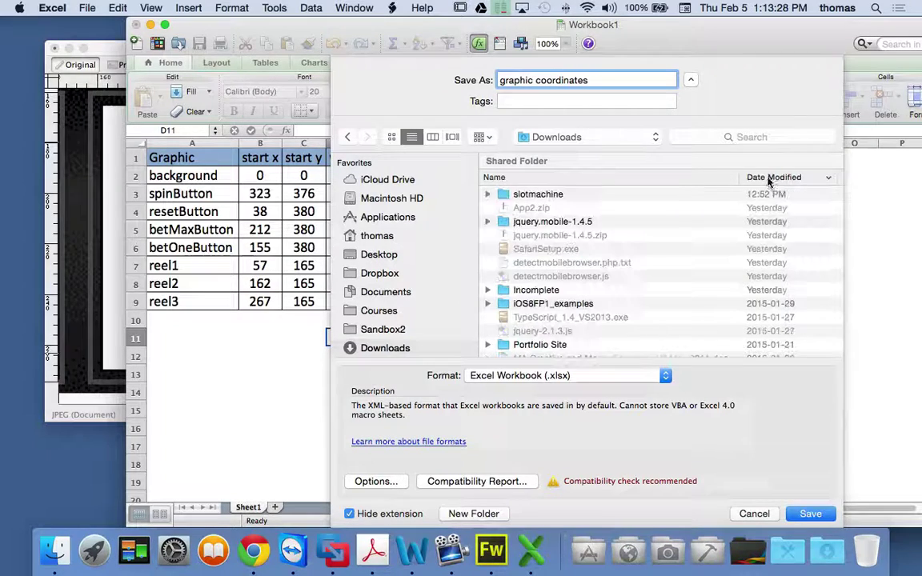
pyautogui.doubleClick(549, 195)
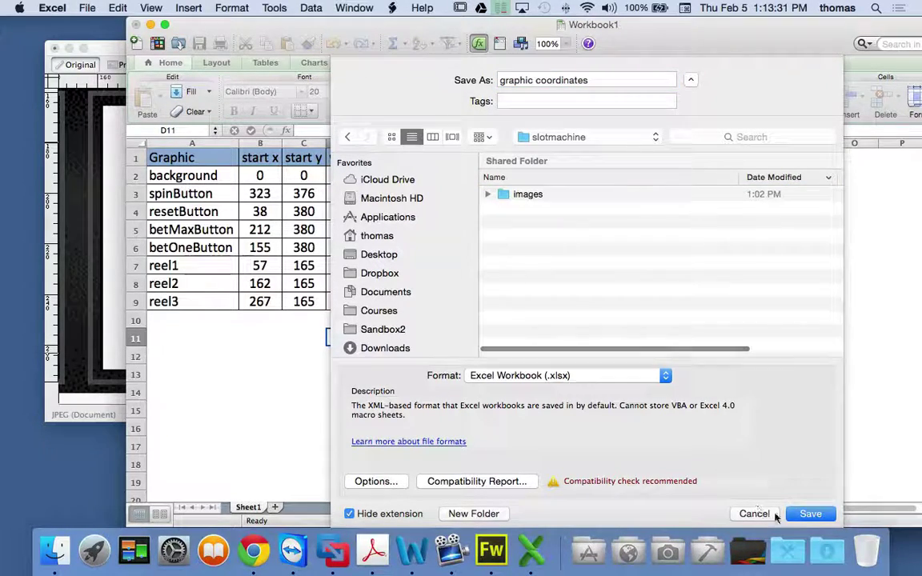
pyautogui.click(810, 514)
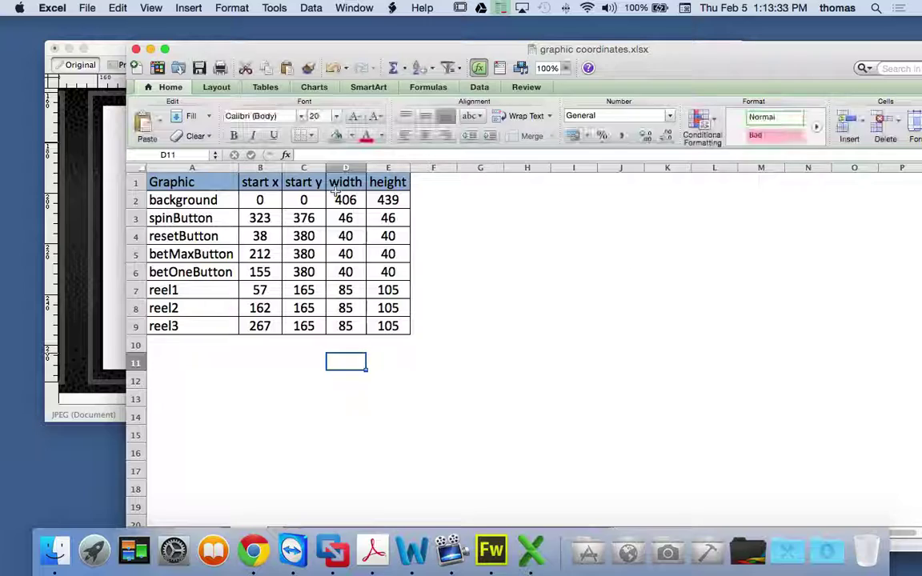
pyautogui.moveTo(360, 49); pyautogui.dragTo(560, 49)
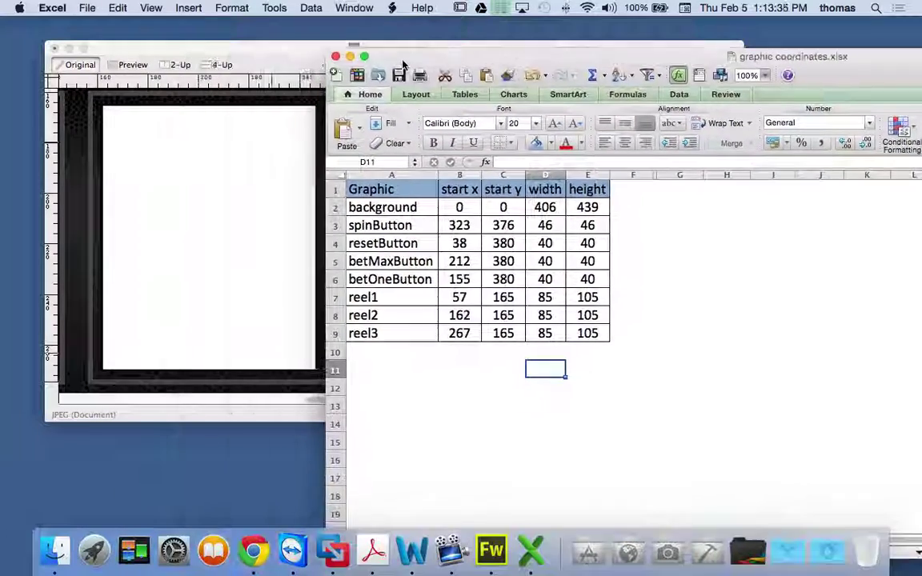
pyautogui.click(289, 120)
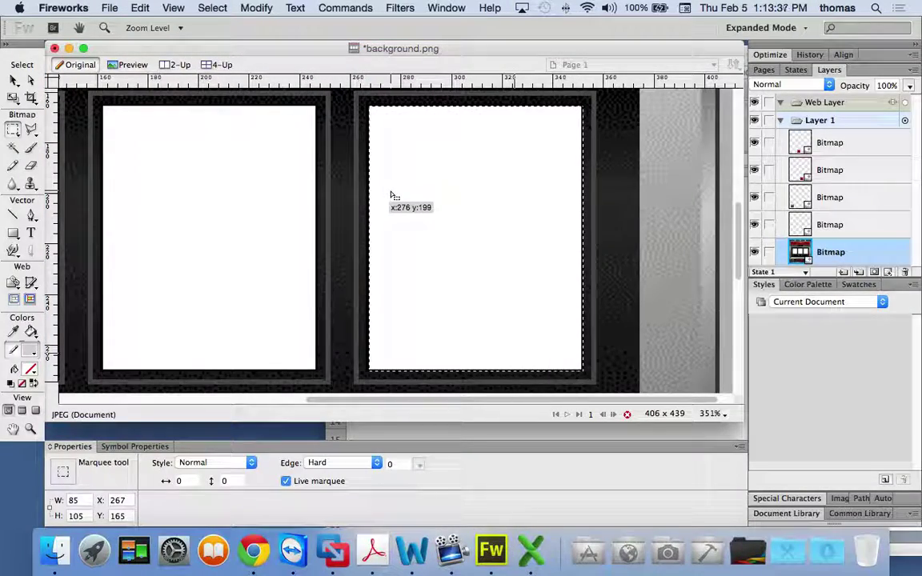